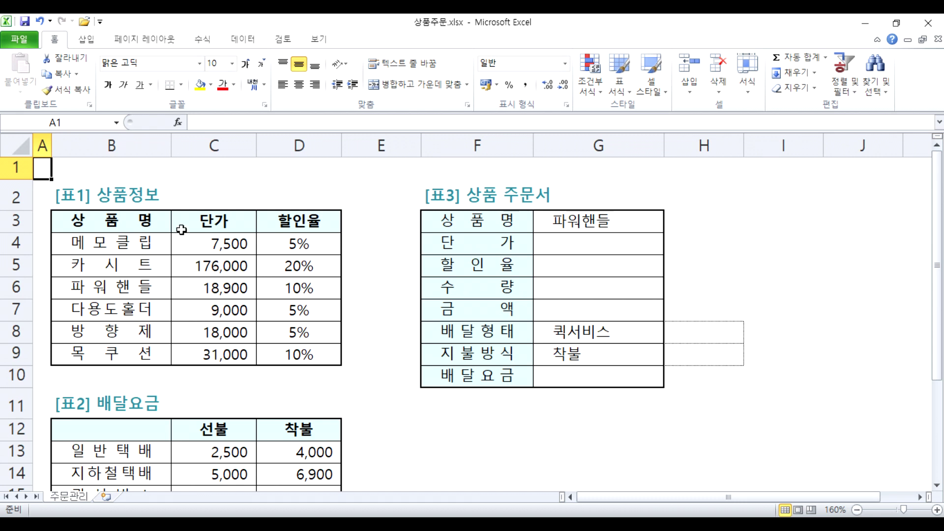
Point out the product name cell and the 파워핸들 row: price 18,900, 10% discount
click(598, 223)
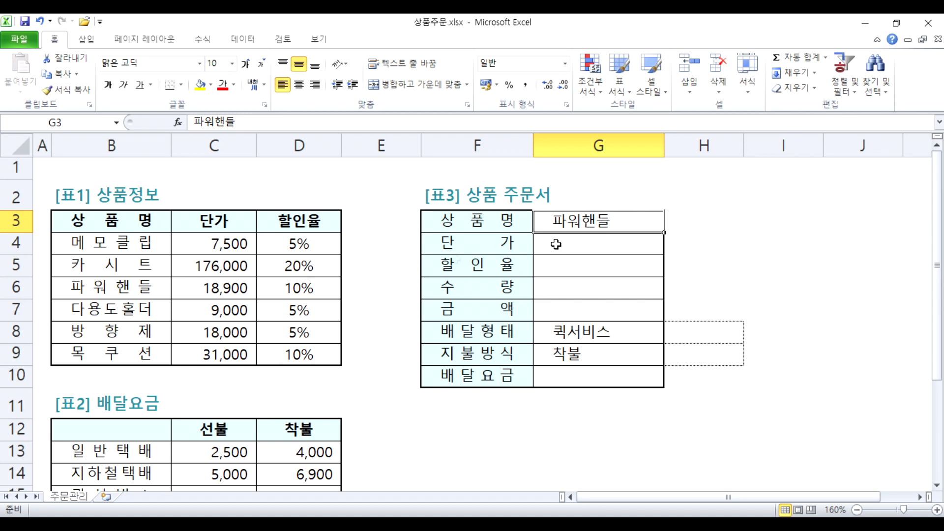
click(104, 290)
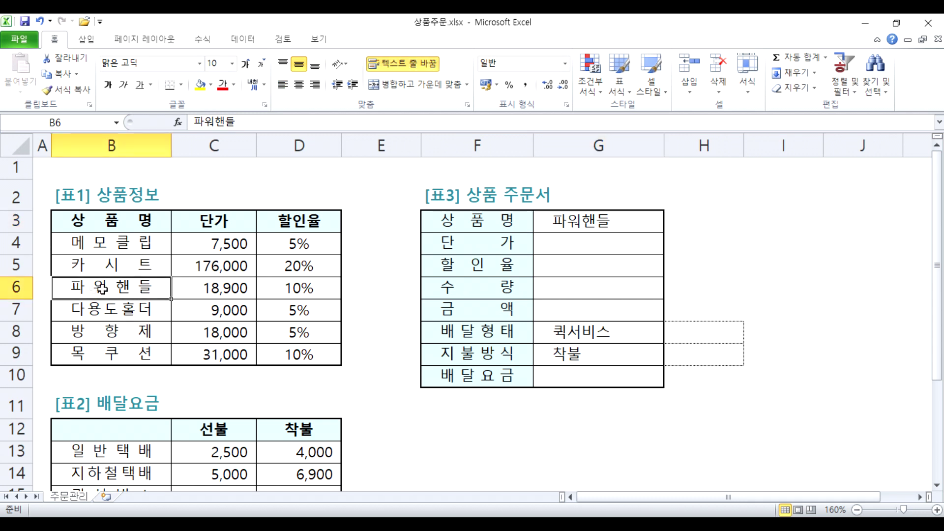
click(202, 290)
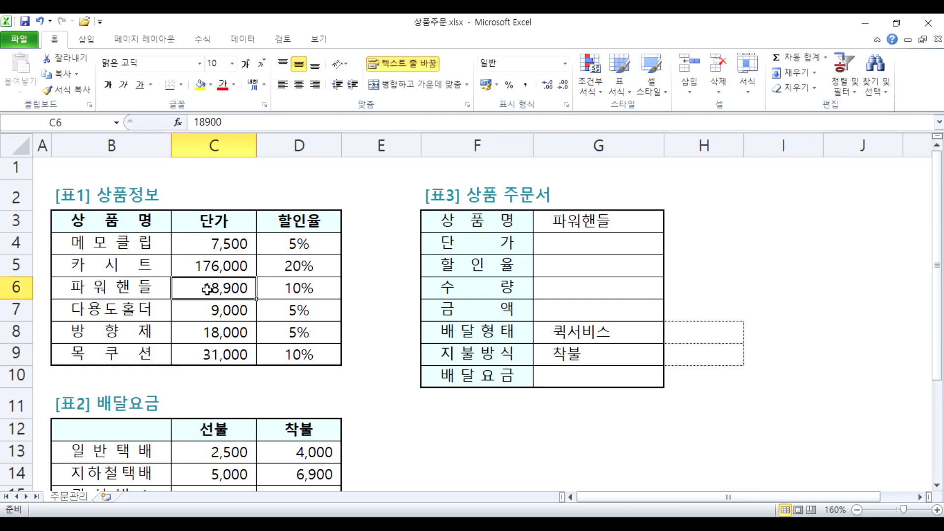
click(316, 287)
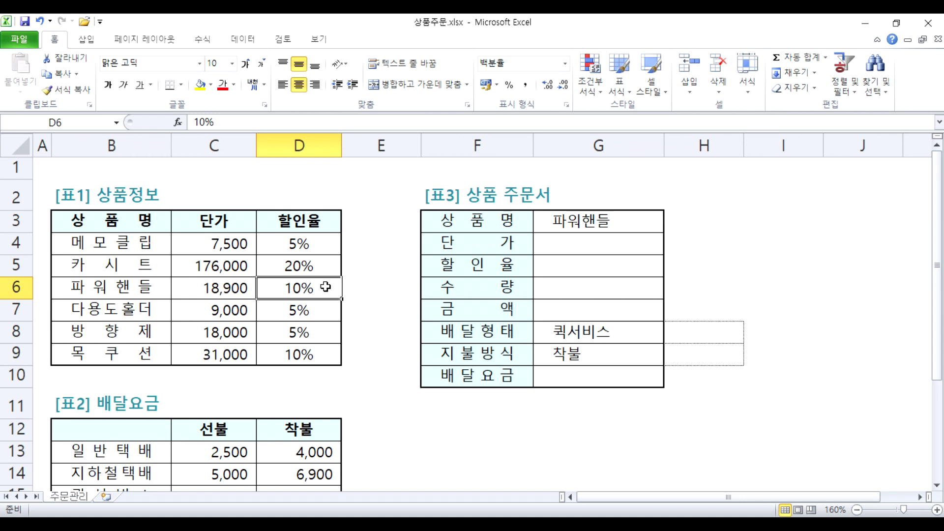
Walk through the order form cells G3 to G9 and point out 카시트 in the product table
click(592, 221)
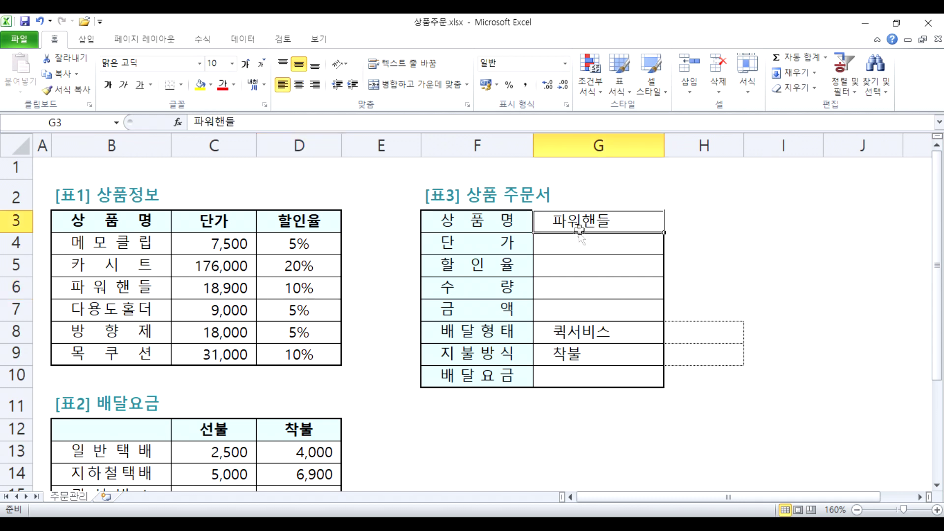
click(573, 241)
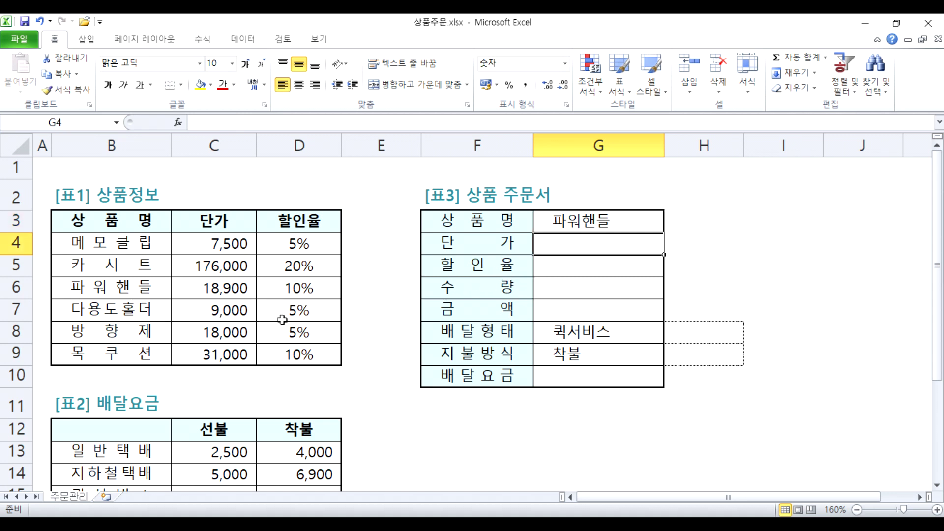
click(553, 286)
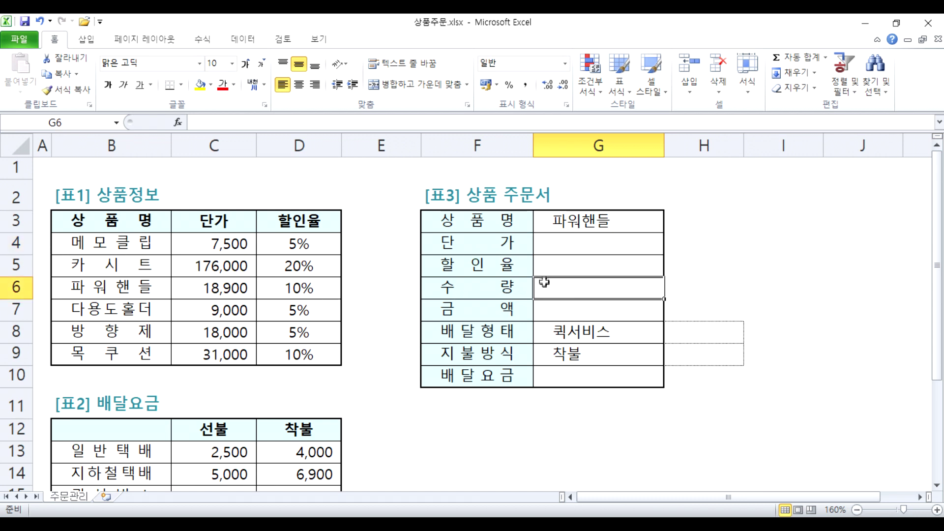
click(550, 315)
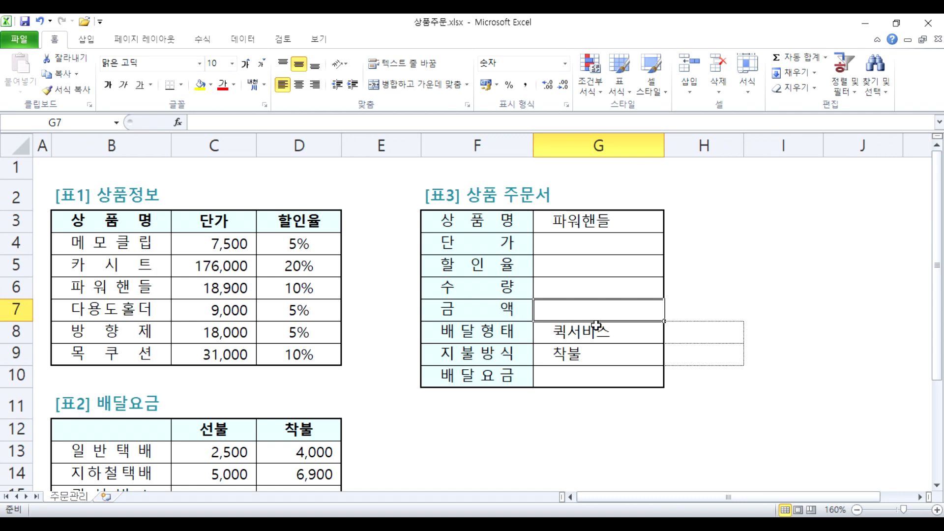
click(595, 354)
click(597, 331)
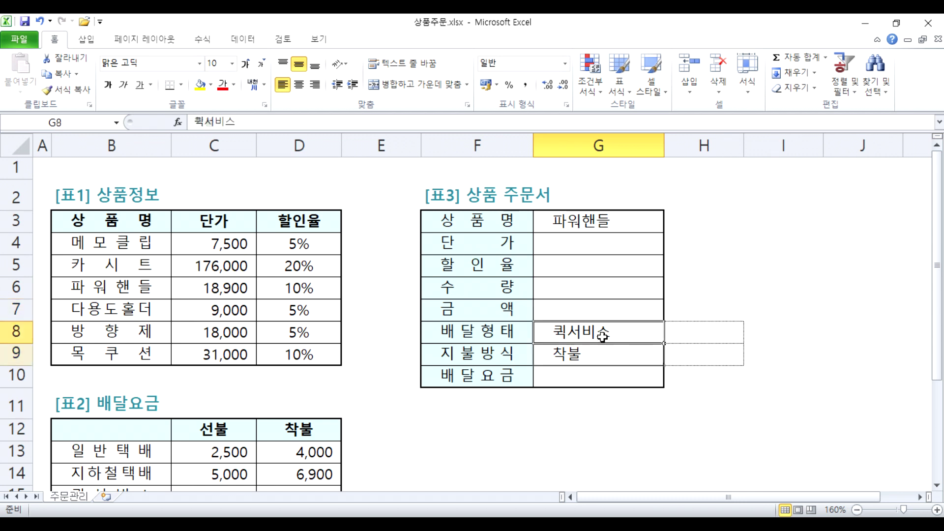
click(596, 243)
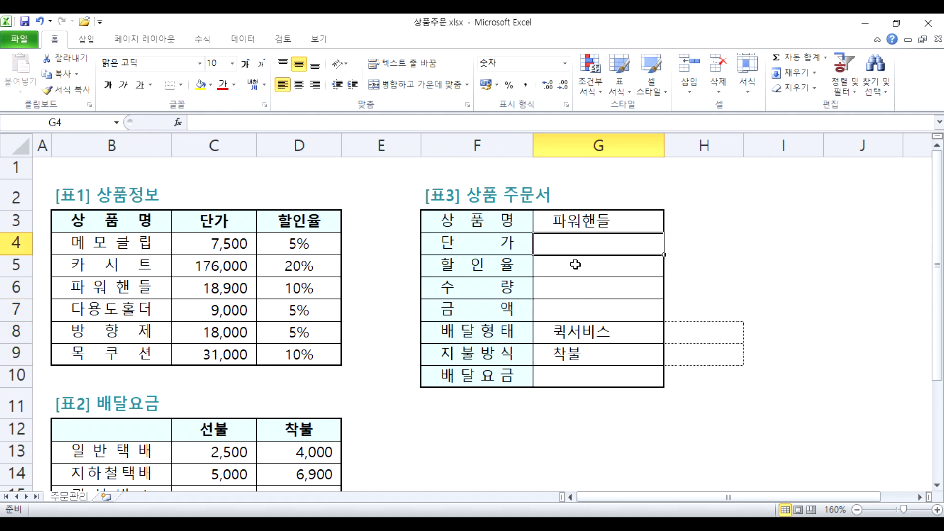
click(601, 223)
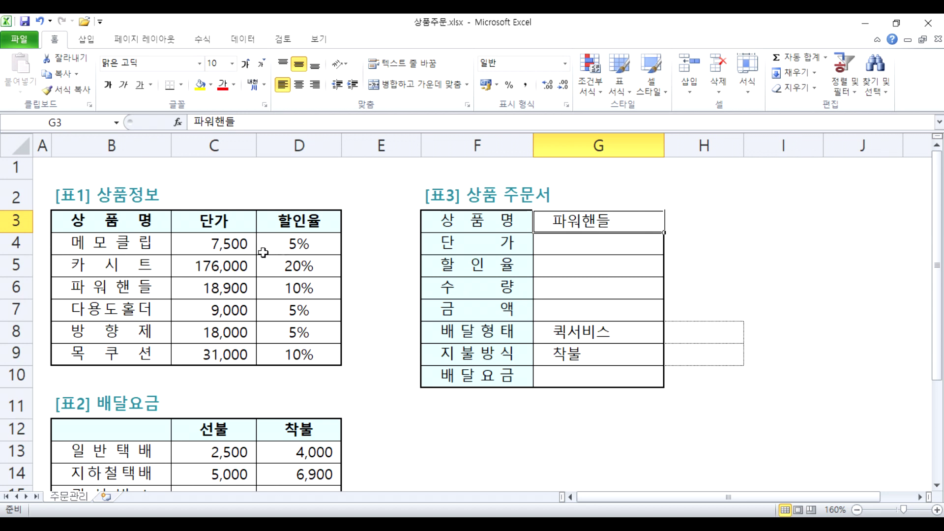
click(96, 268)
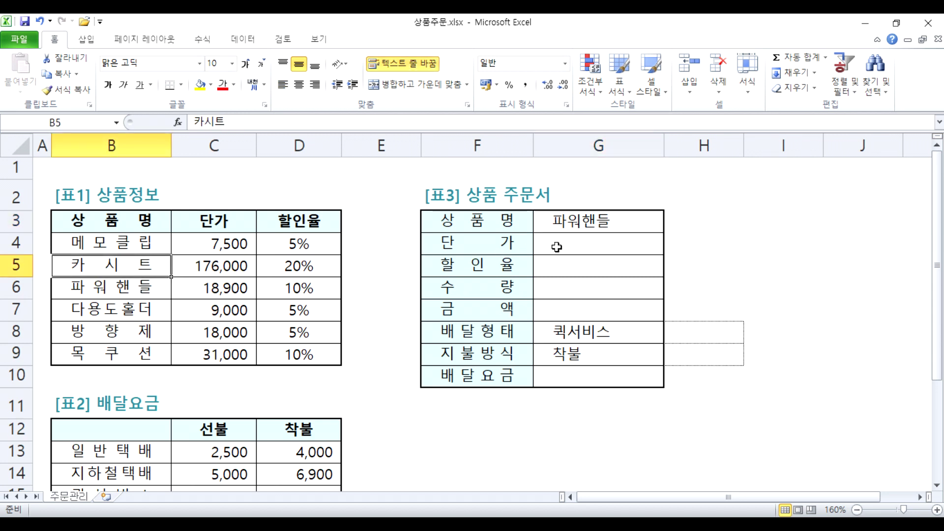
Enter 파워핸들 as the product name in G3, removing the stray space
click(621, 223)
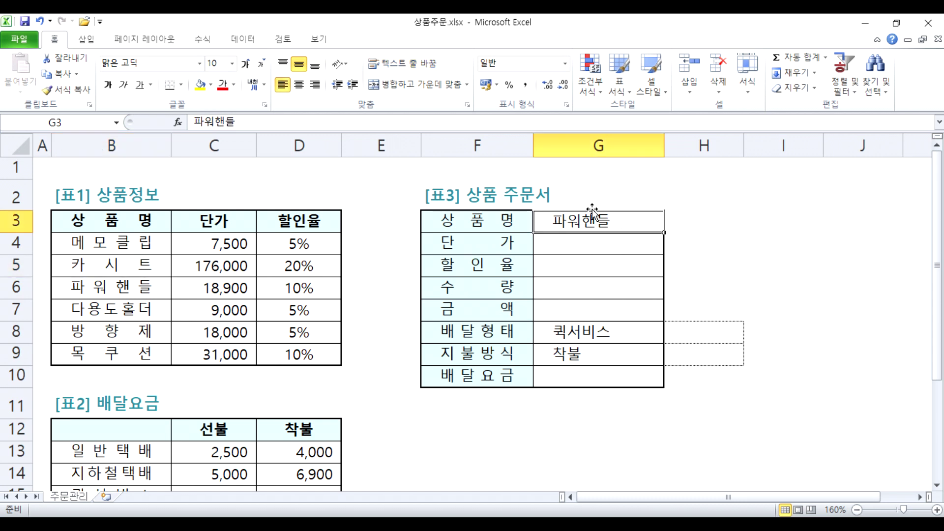
text(파워)
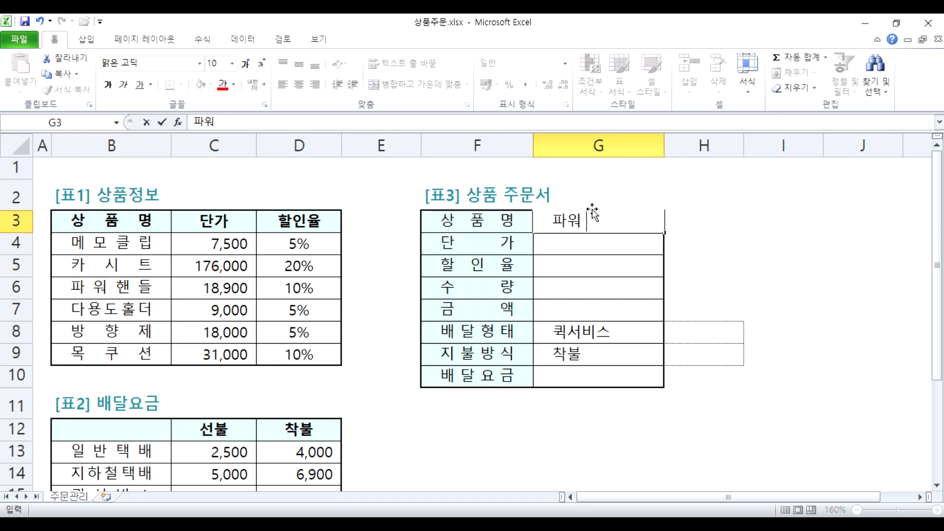
text( 핸들)
key(Return)
key(Up)
key(F2)
key(Left)
key(Left)
key(BackSpace)
key(Return)
key(Up)
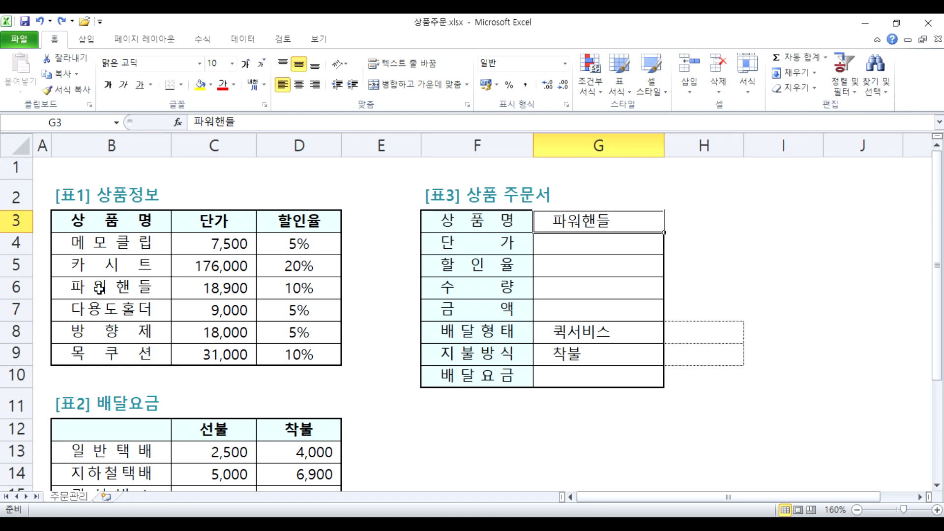
Cancel a retyped product name in G3, then highlight B4:B9 and G4:G7
click(101, 290)
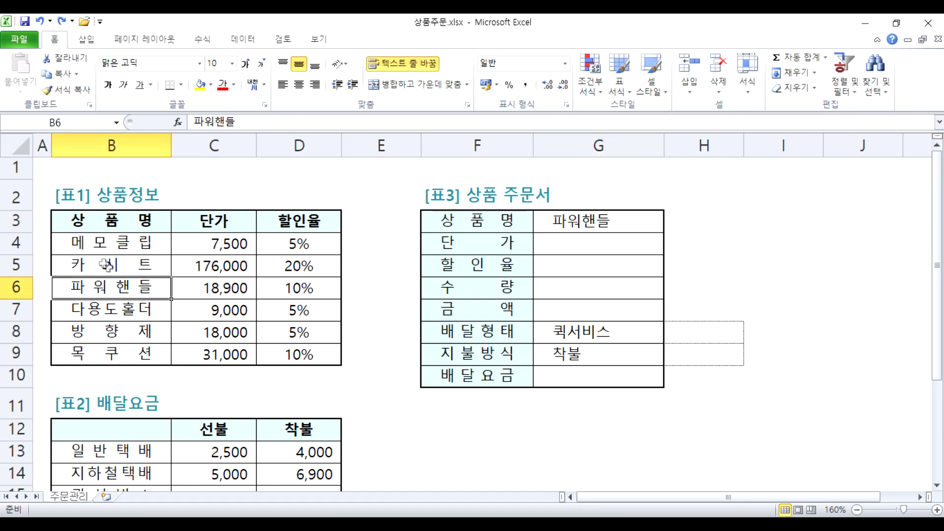
click(632, 225)
text(파 )
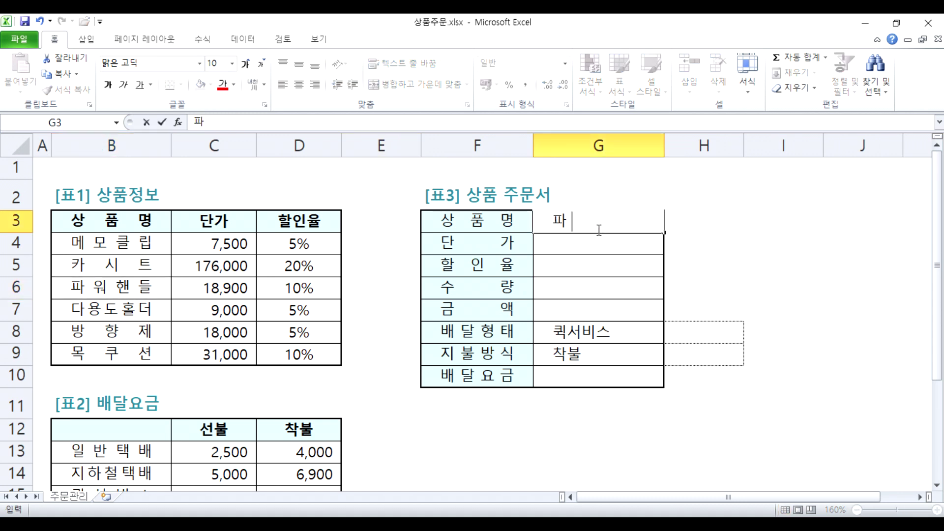
text(워 해ㄴ 들)
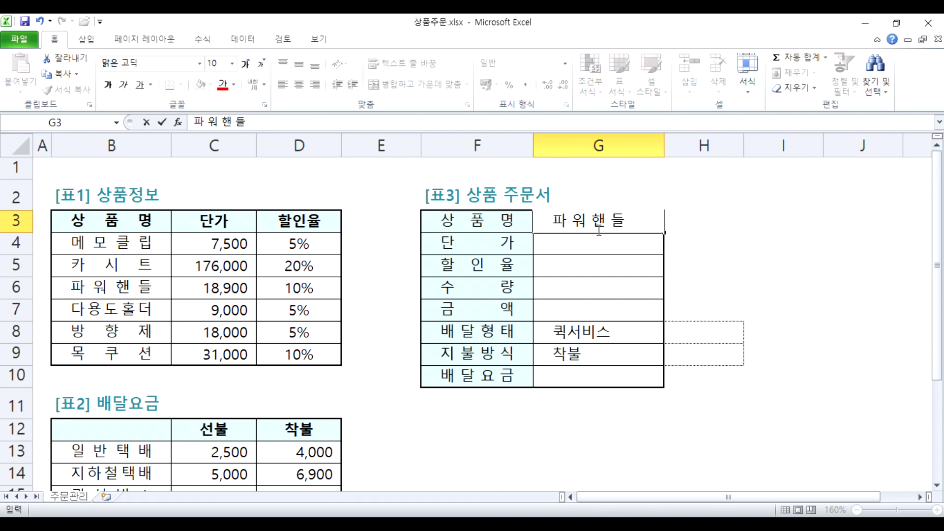
key(Escape)
drag(110, 247, 108, 353)
click(582, 220)
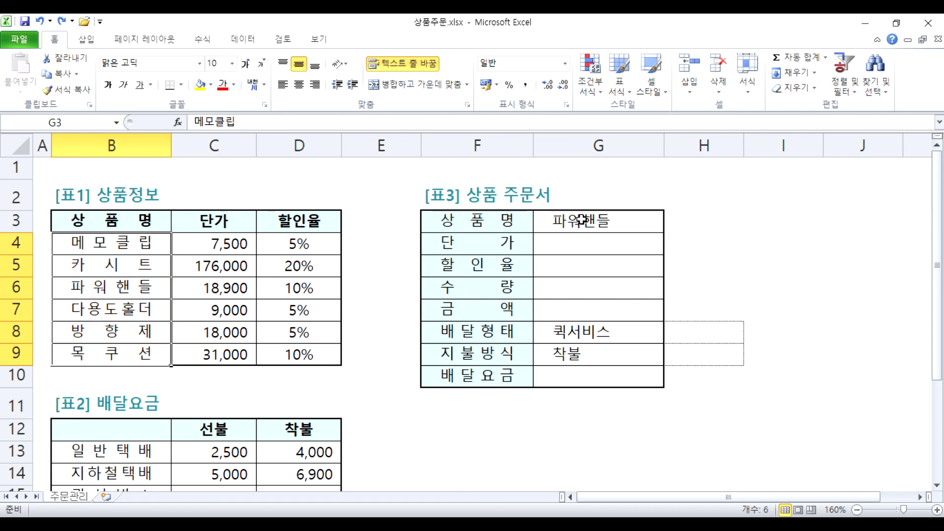
drag(571, 242, 570, 312)
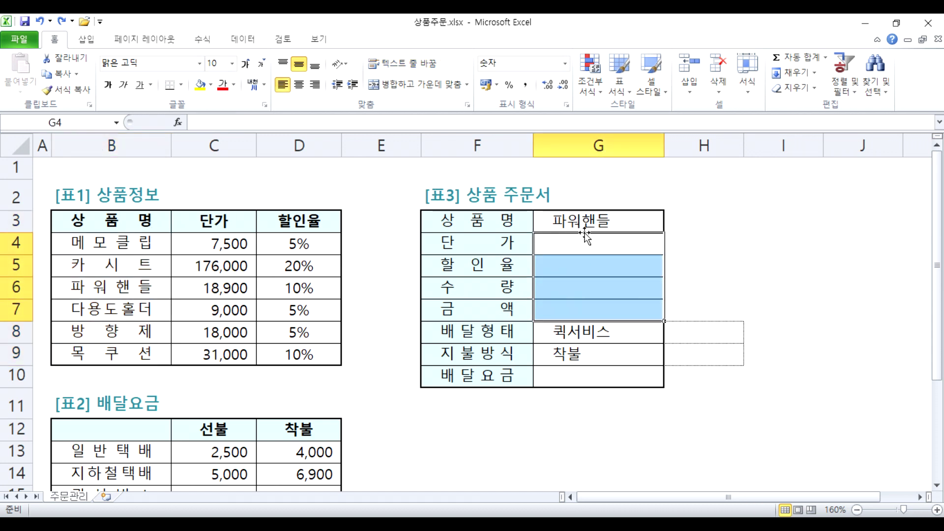
click(586, 222)
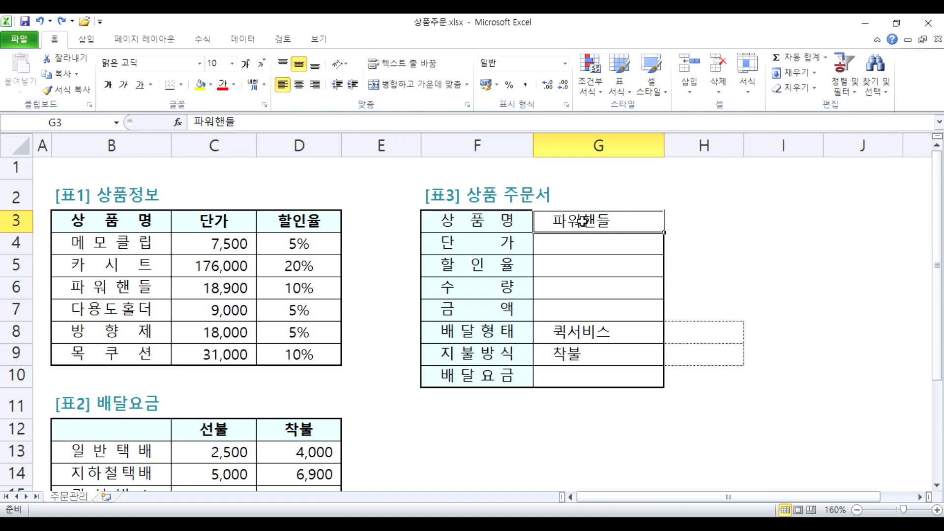
Open Data Validation for G3 from the Data tab and move the dialog right
click(243, 42)
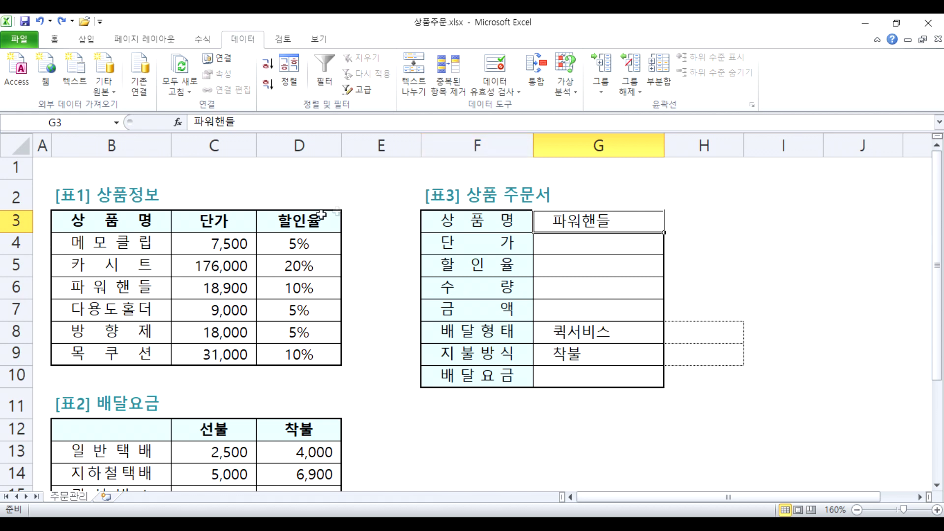
drag(129, 243, 131, 357)
click(122, 246)
drag(122, 261, 121, 350)
click(621, 223)
click(504, 68)
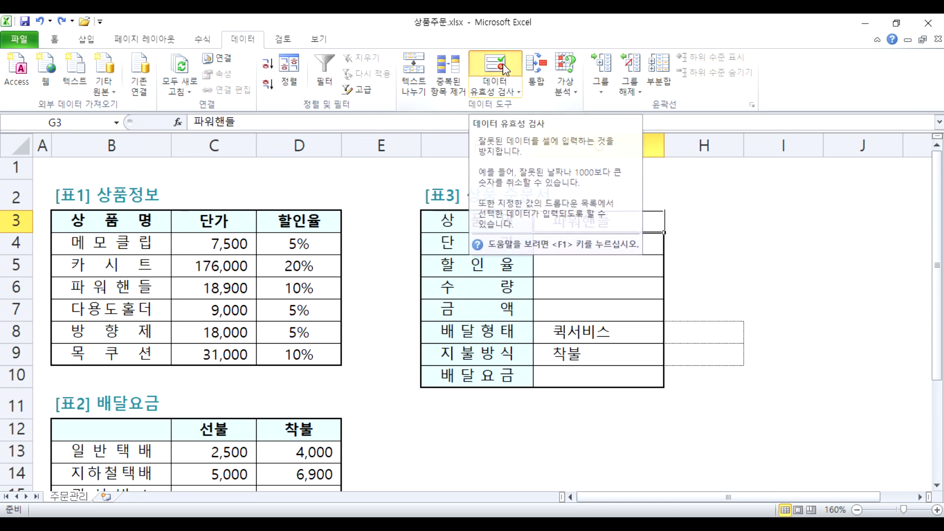
drag(464, 138, 723, 164)
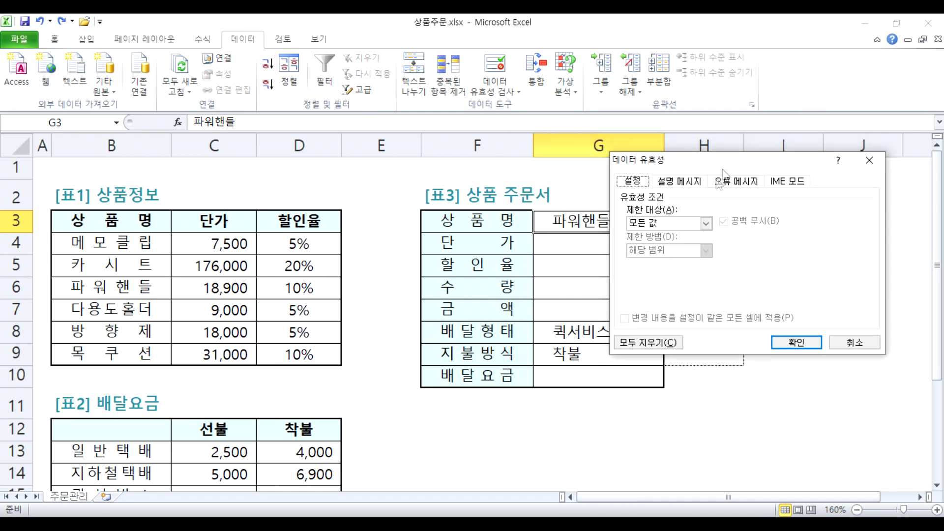
Set the validation Allow type to List and clear a trial source 남성,여성
click(654, 223)
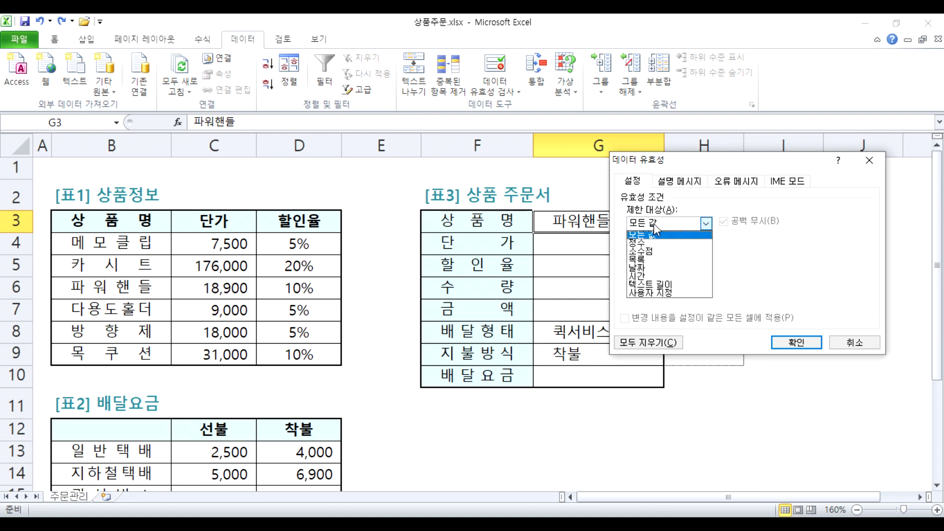
click(652, 260)
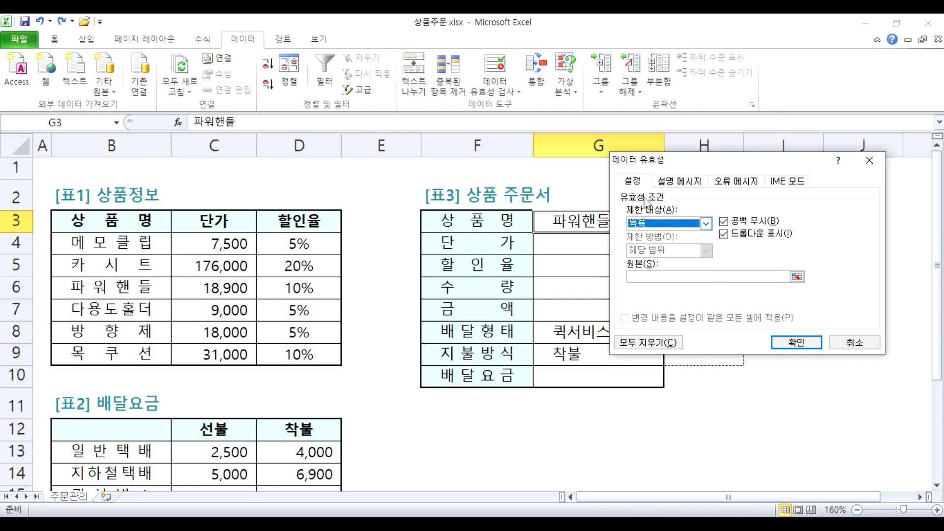
drag(638, 159, 654, 124)
click(649, 240)
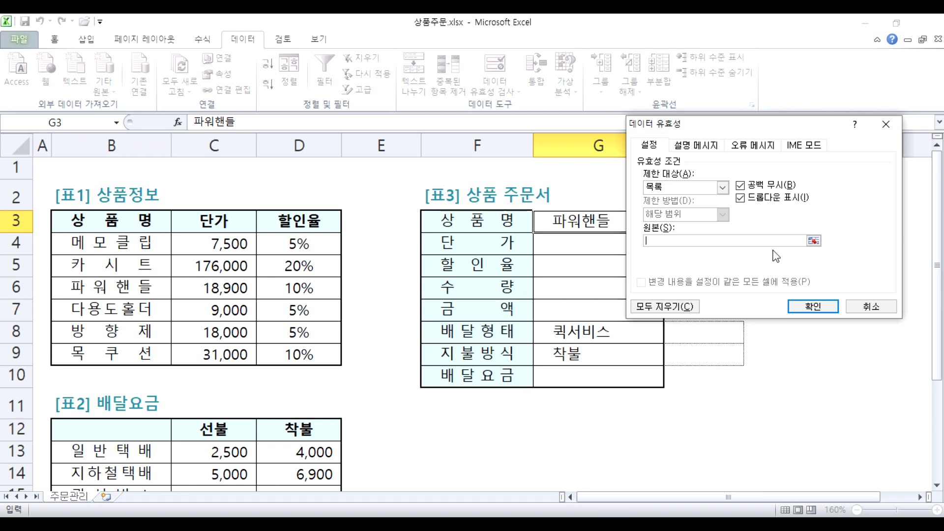
text(남성,여성)
key(BackSpace)
key(BackSpace)
key(BackSpace)
key(BackSpace)
key(BackSpace)
Set the list source to =$B$4:$B$9 and confirm with OK
click(146, 243)
drag(146, 242, 151, 355)
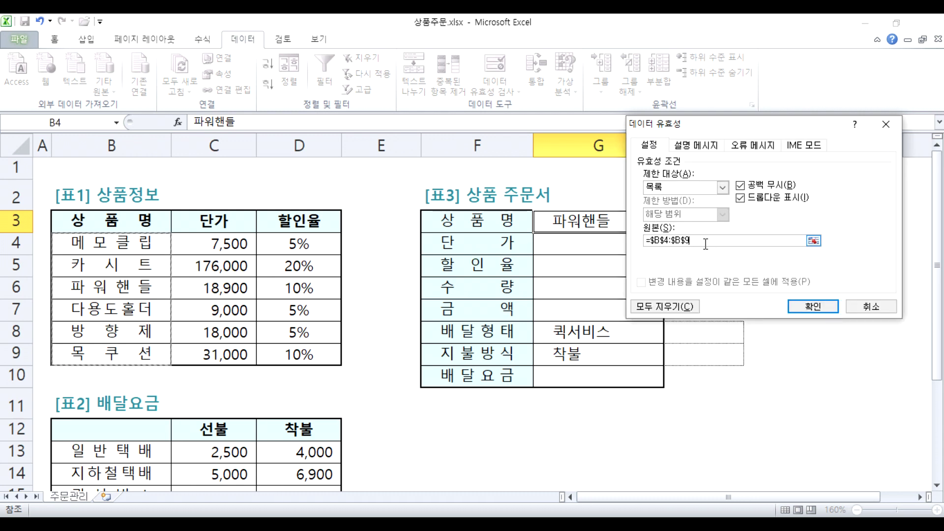
drag(699, 241, 630, 242)
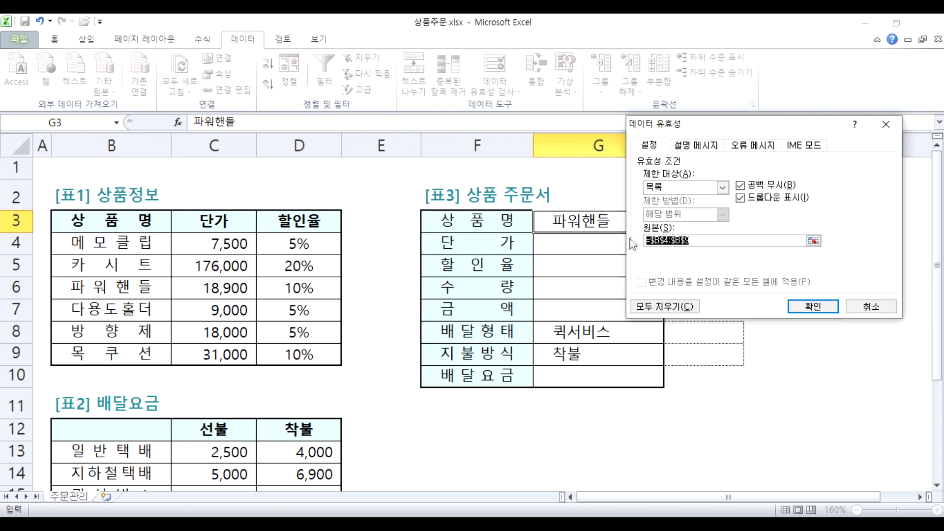
key(BackSpace)
click(113, 242)
drag(112, 242, 102, 347)
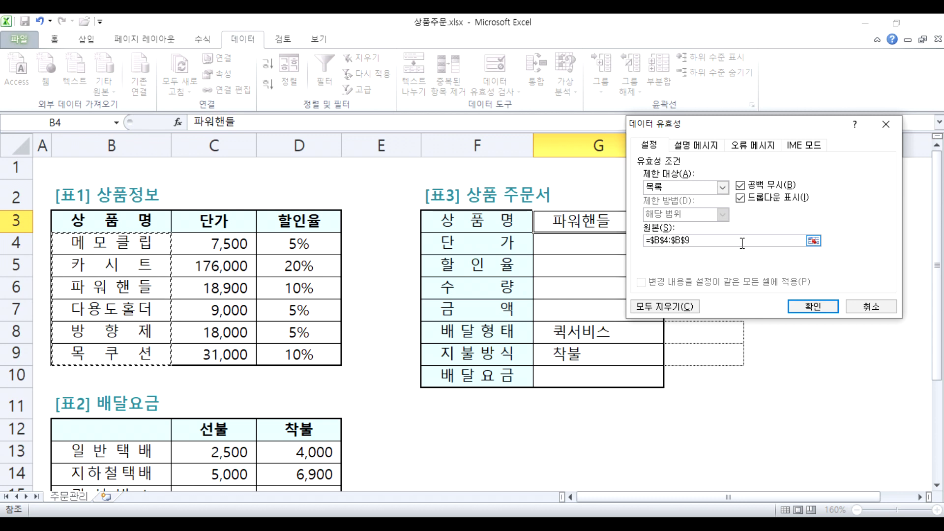
click(813, 307)
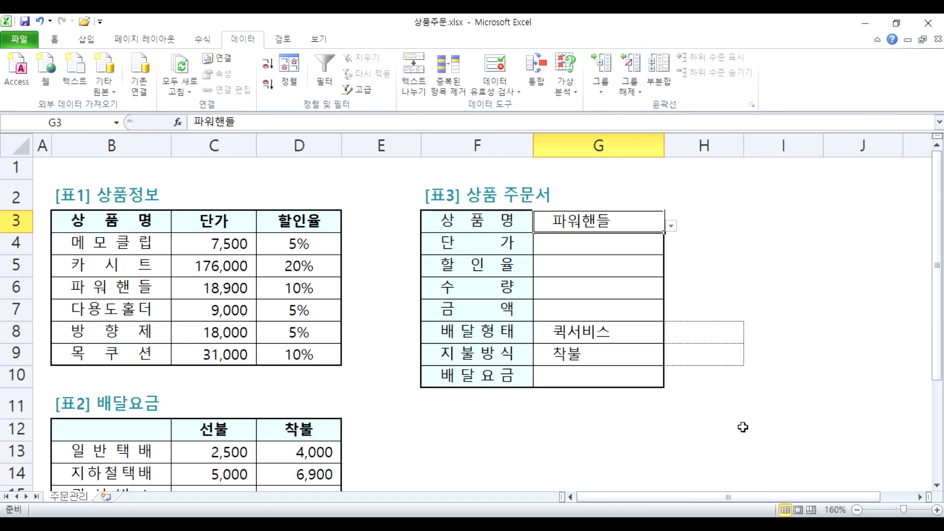
click(572, 241)
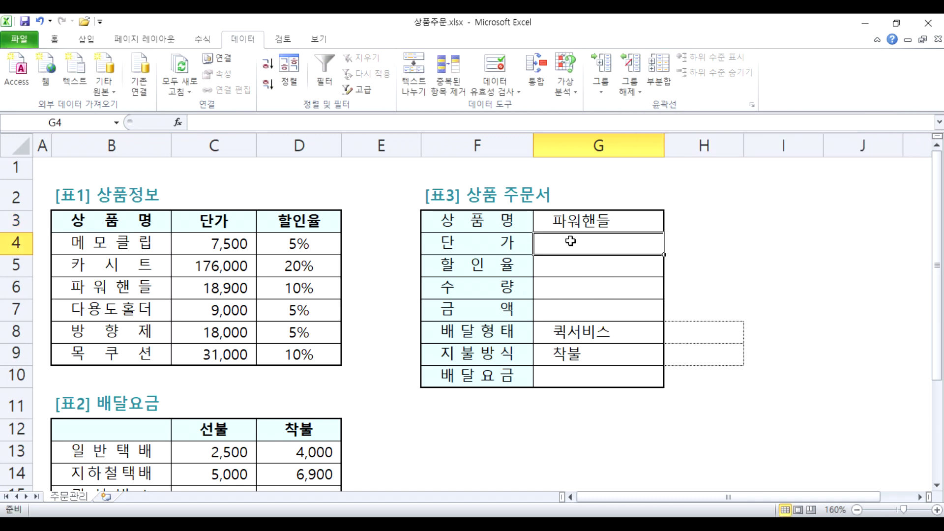
click(617, 223)
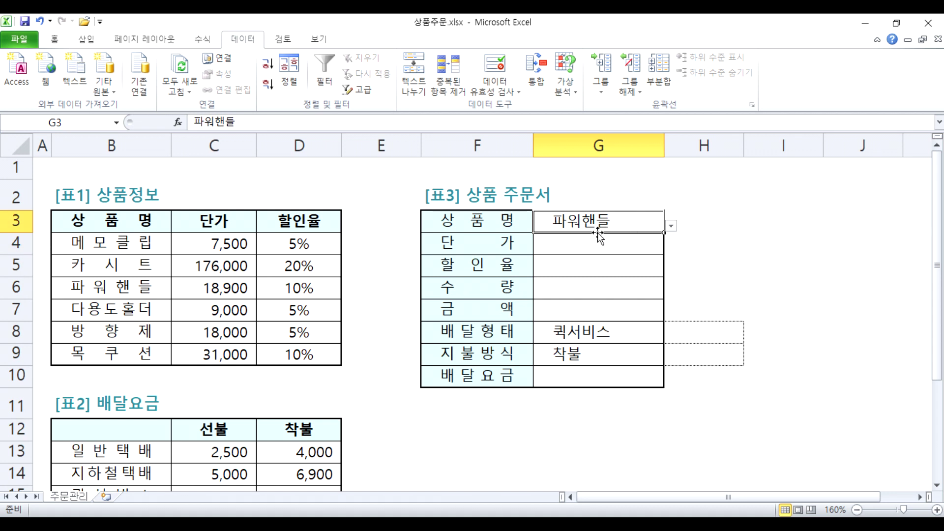
click(672, 227)
click(552, 279)
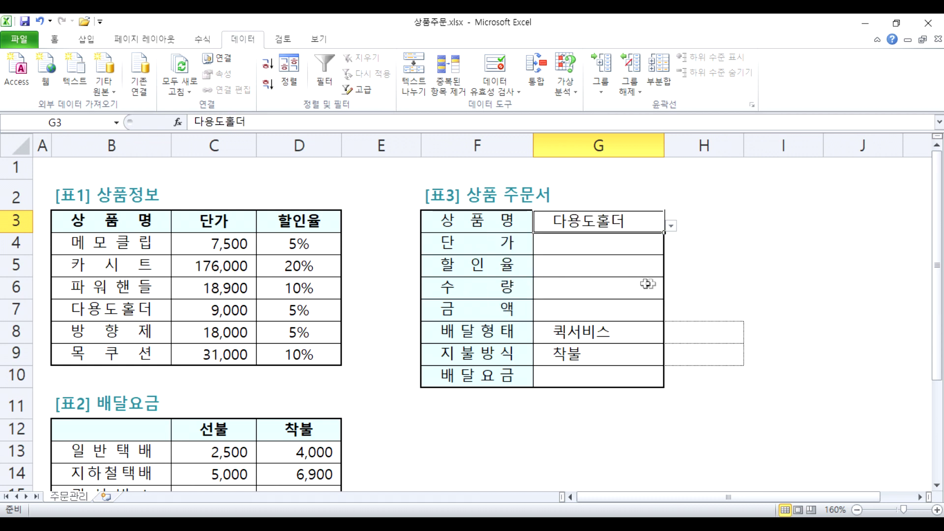
click(671, 227)
click(540, 295)
click(671, 227)
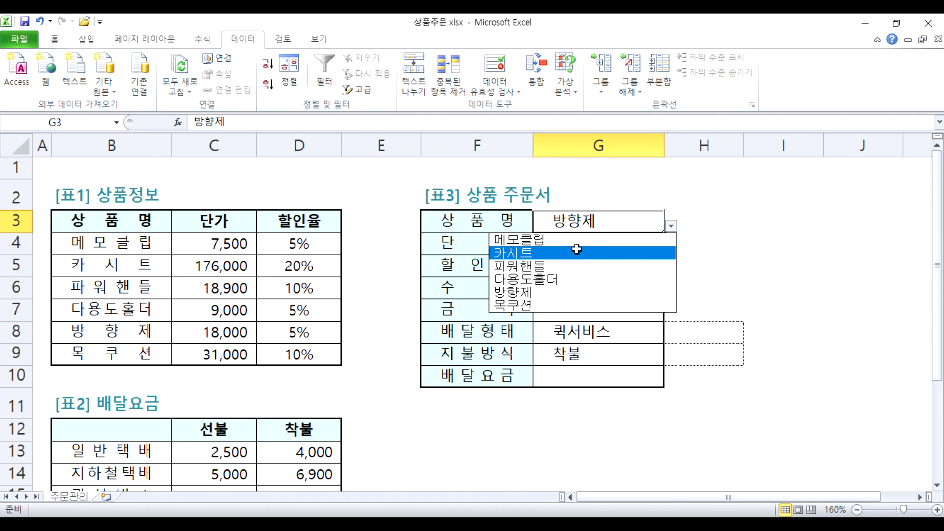
click(575, 250)
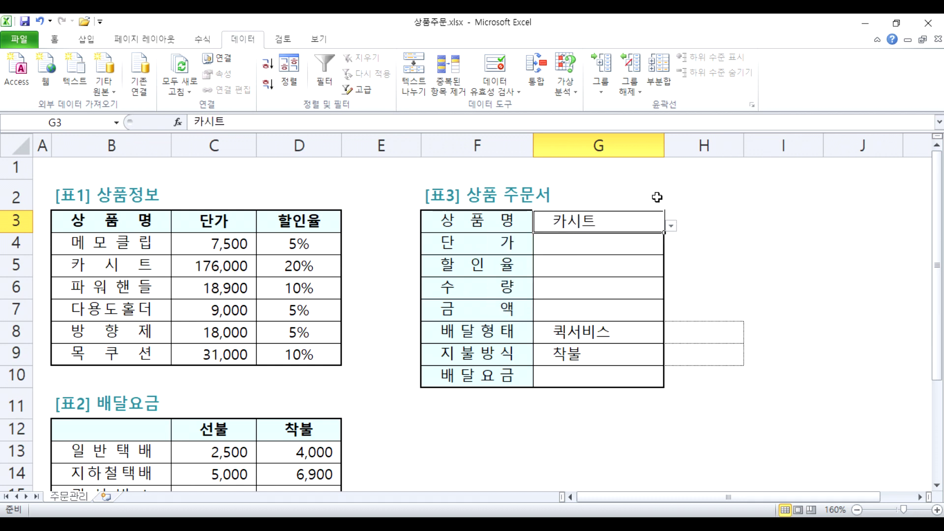
text(파 워 ㅎ)
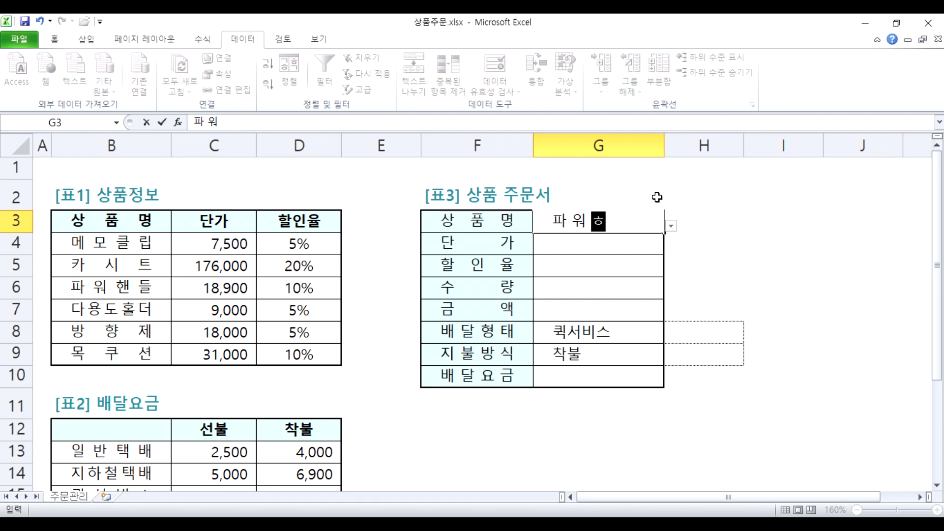
text(내 들)
key(Return)
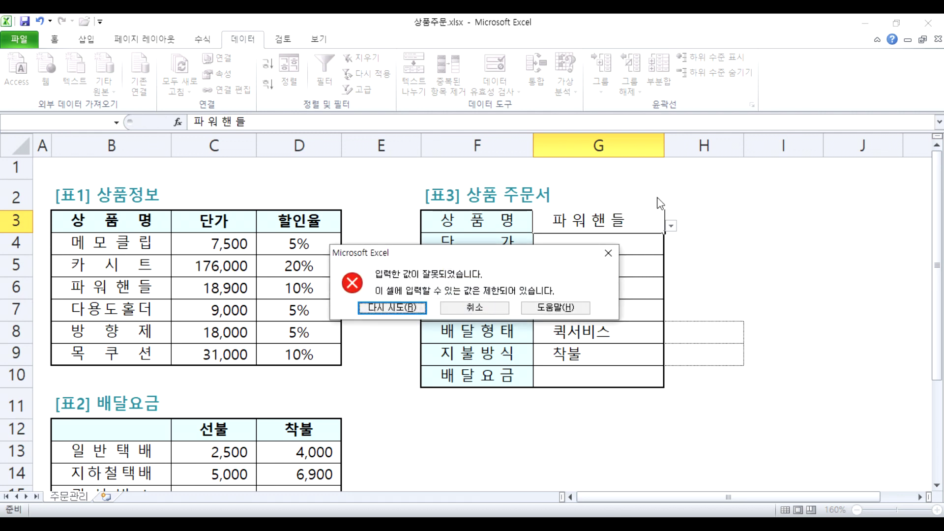
key(Escape)
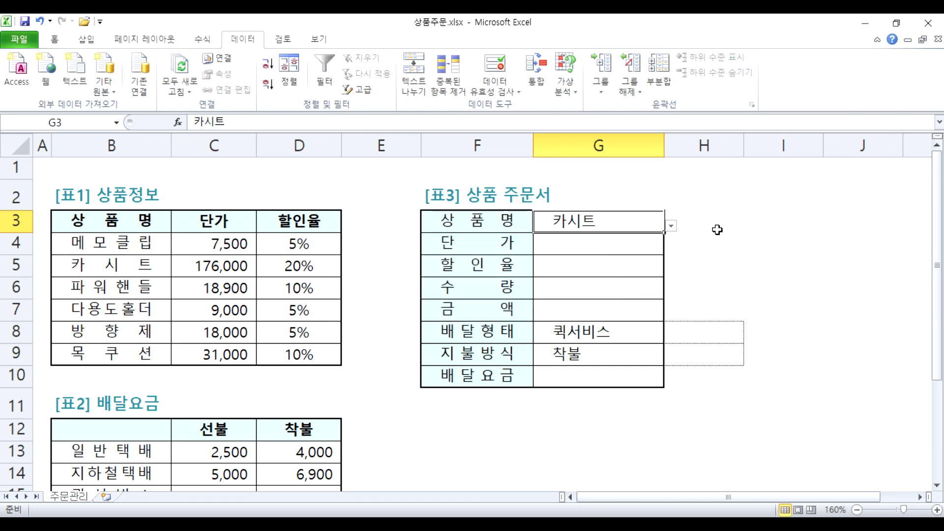
text(파워핸들)
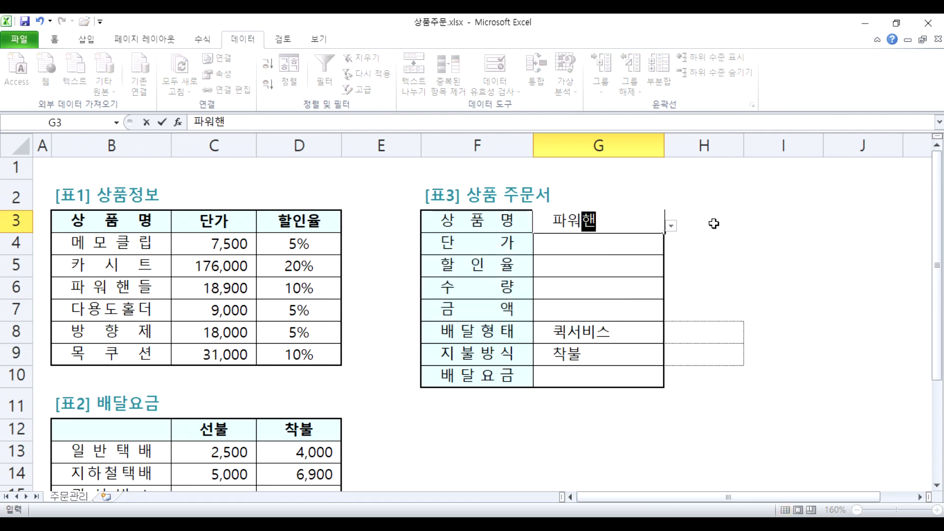
key(Return)
key(ctrl+z)
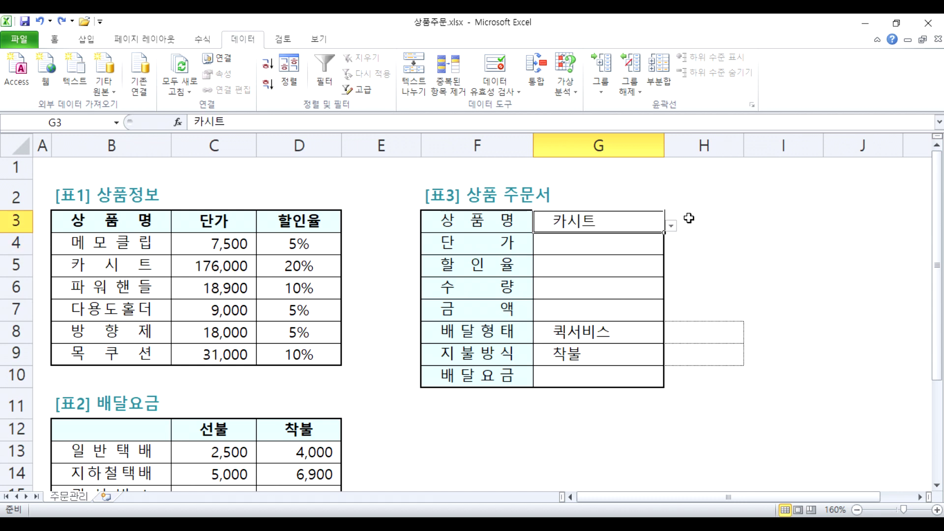
key(Delete)
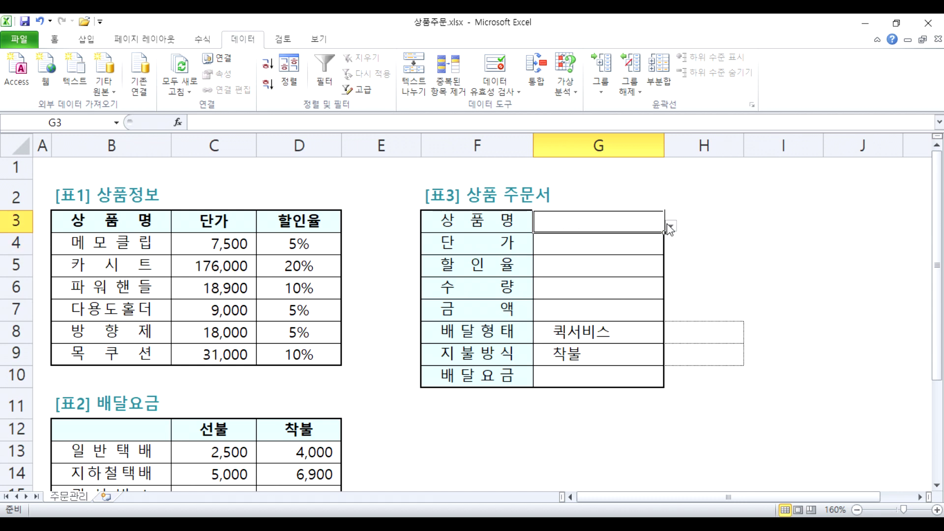
click(671, 226)
click(584, 274)
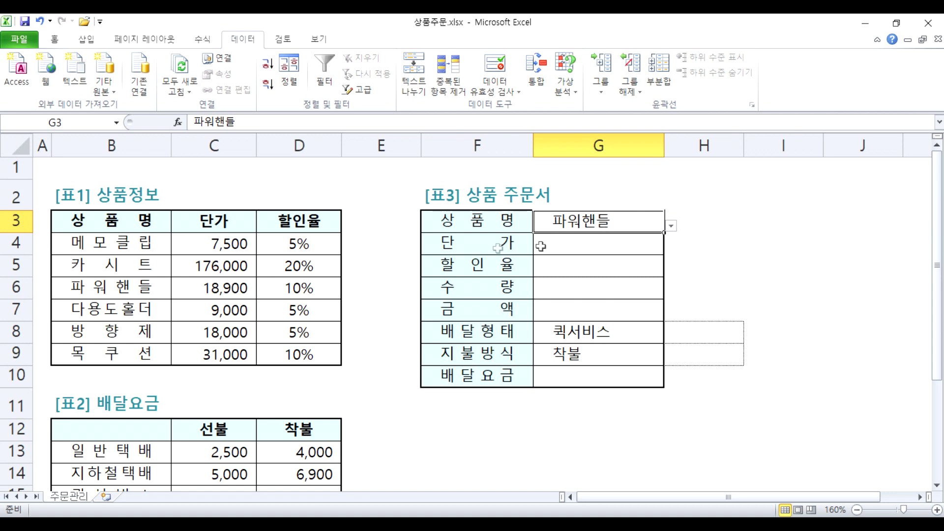
mouse_move(220, 248)
mouse_down()
mouse_move(225, 285)
mouse_move(222, 256)
mouse_up()
click(297, 240)
click(563, 262)
click(566, 244)
click(562, 264)
click(564, 246)
click(563, 264)
click(568, 250)
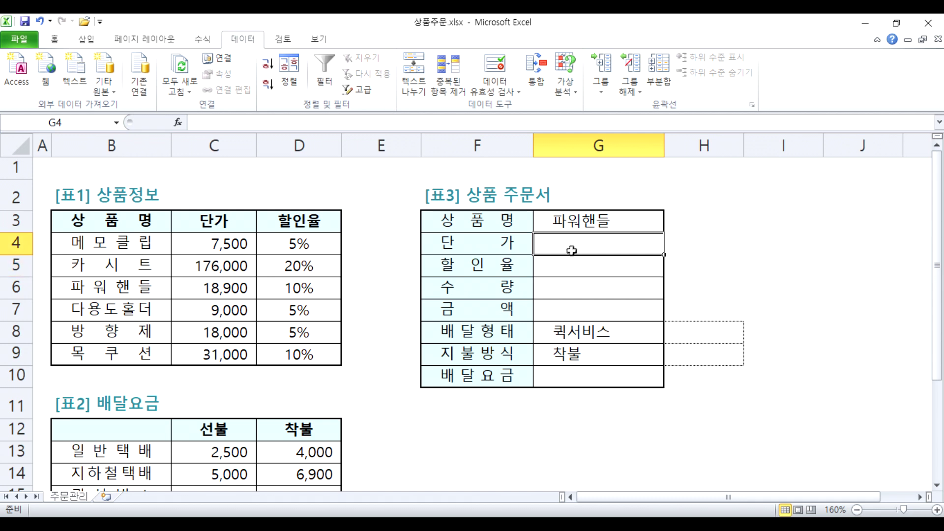
click(657, 215)
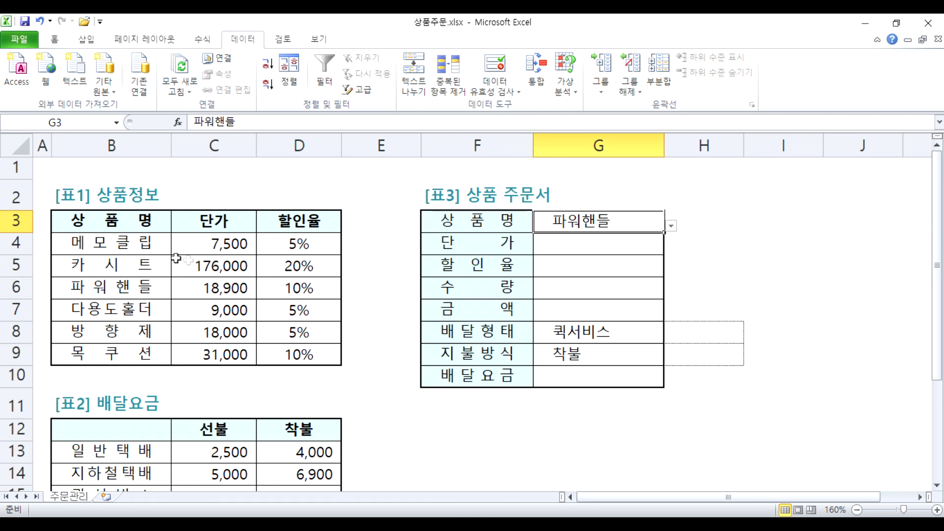
Change G3's data validation from List to Any value
click(140, 252)
drag(140, 251, 139, 355)
click(615, 220)
click(496, 67)
click(688, 187)
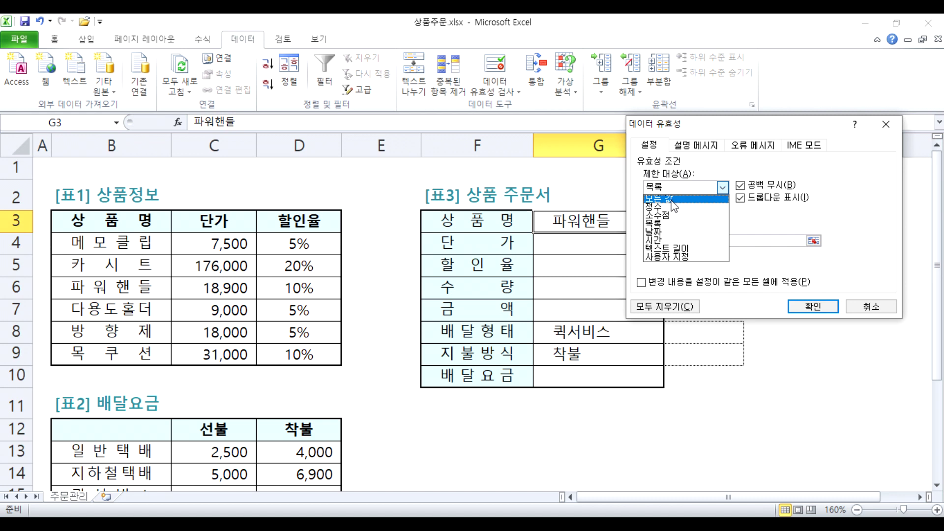
click(671, 200)
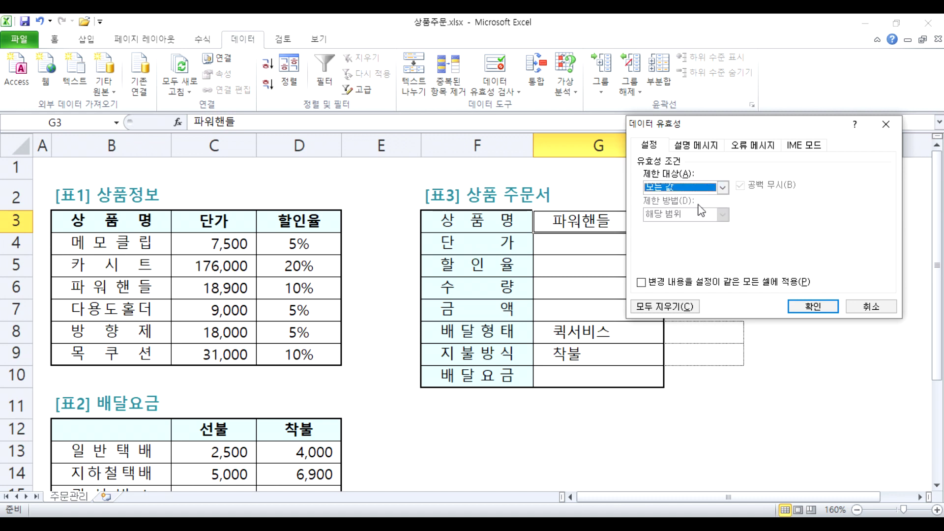
click(827, 310)
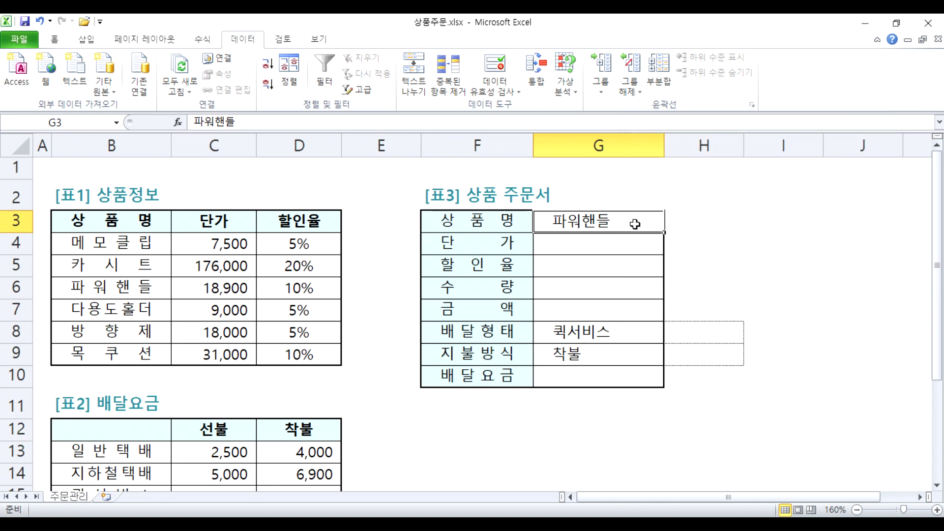
Enter arbitrary test text in G3, then delete it
text(ㄴㅇㄶㅇㄶ)
key(Return)
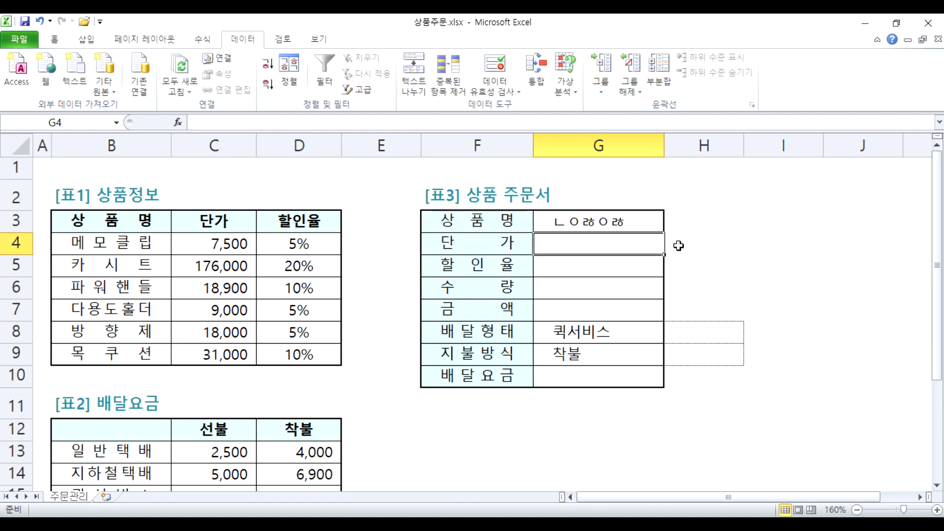
click(575, 223)
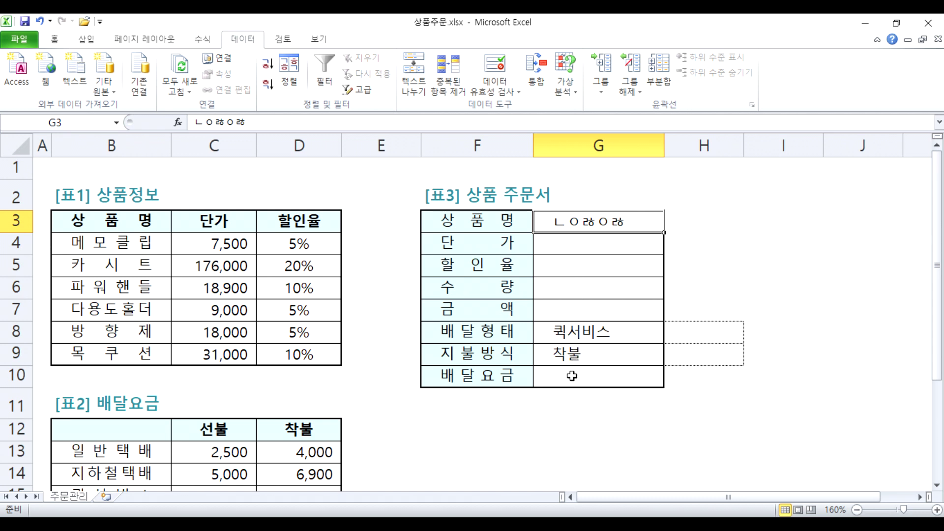
key(Delete)
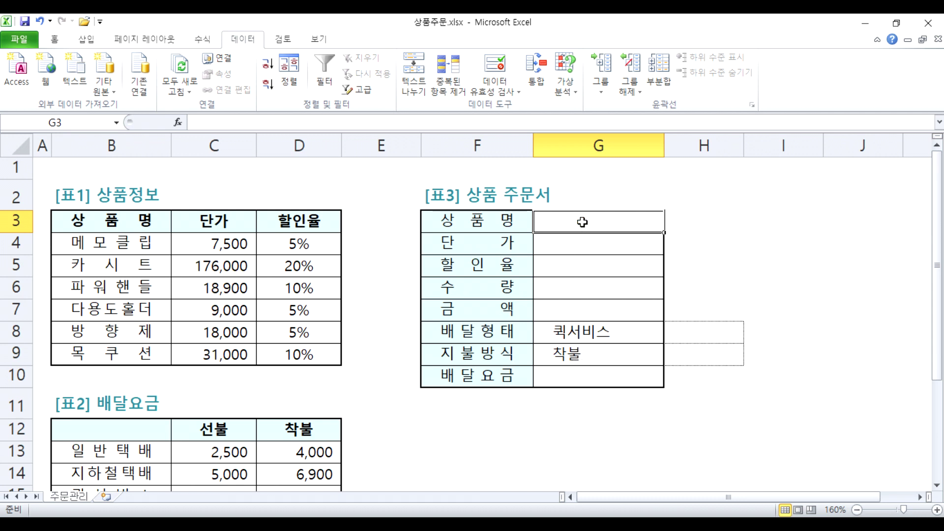
Reapply List validation to G3 with source =$B$4:$B$9
drag(102, 249, 119, 359)
click(602, 218)
click(504, 63)
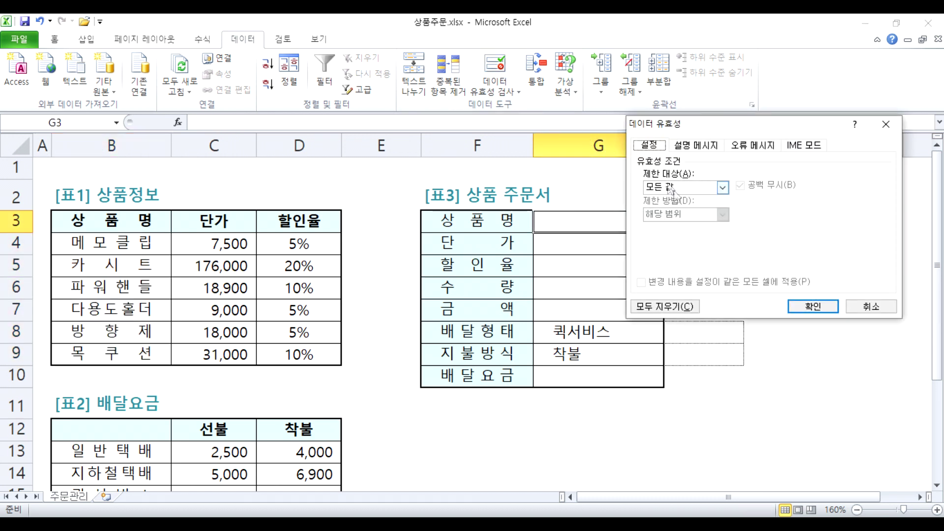
click(680, 189)
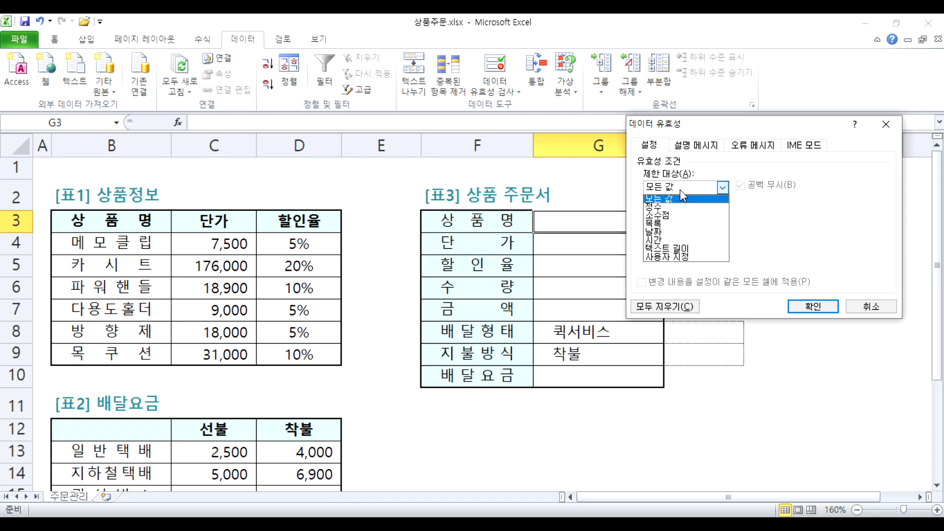
click(659, 224)
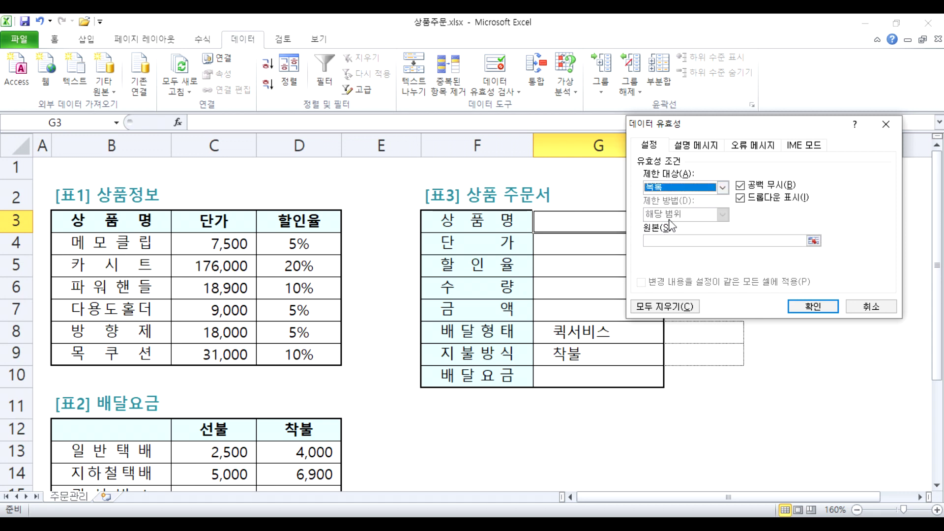
click(667, 241)
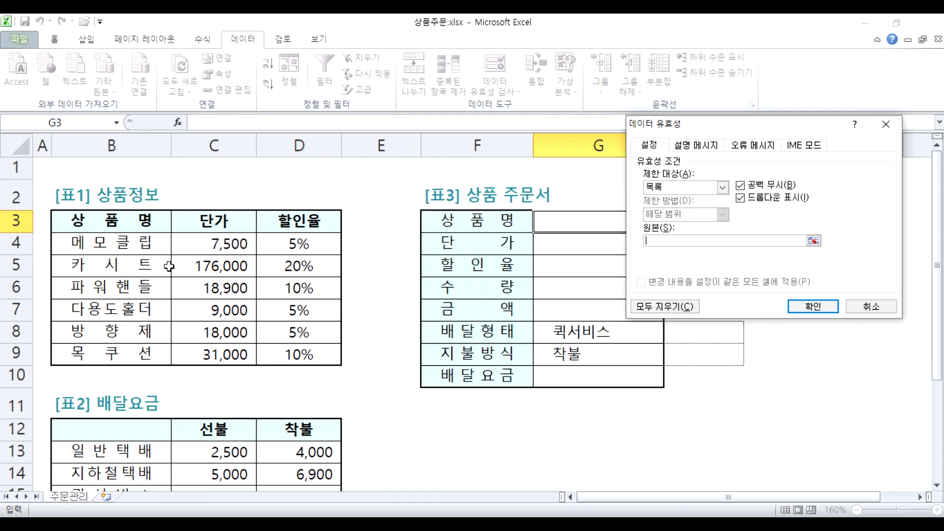
click(127, 244)
drag(127, 244, 127, 353)
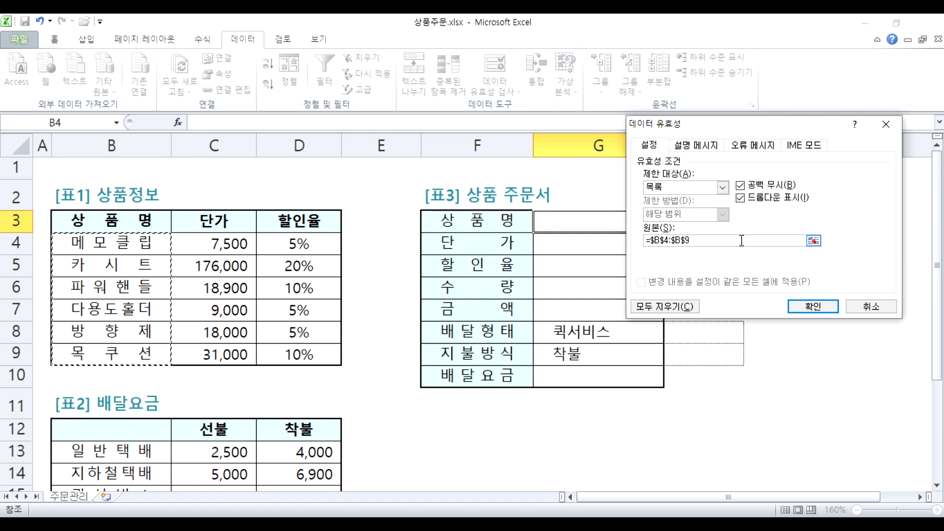
click(831, 311)
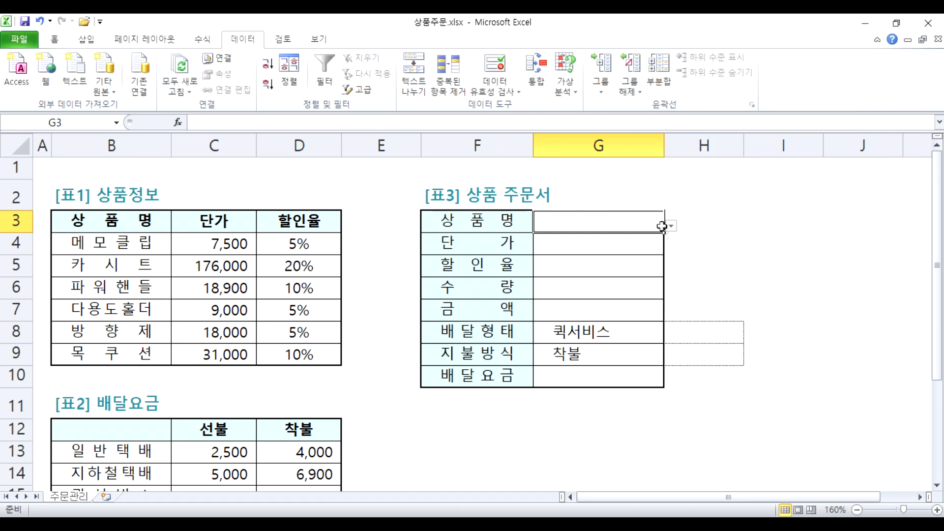
Test the G3 dropdown by choosing 파워핸들, then 다용도홀더
click(671, 227)
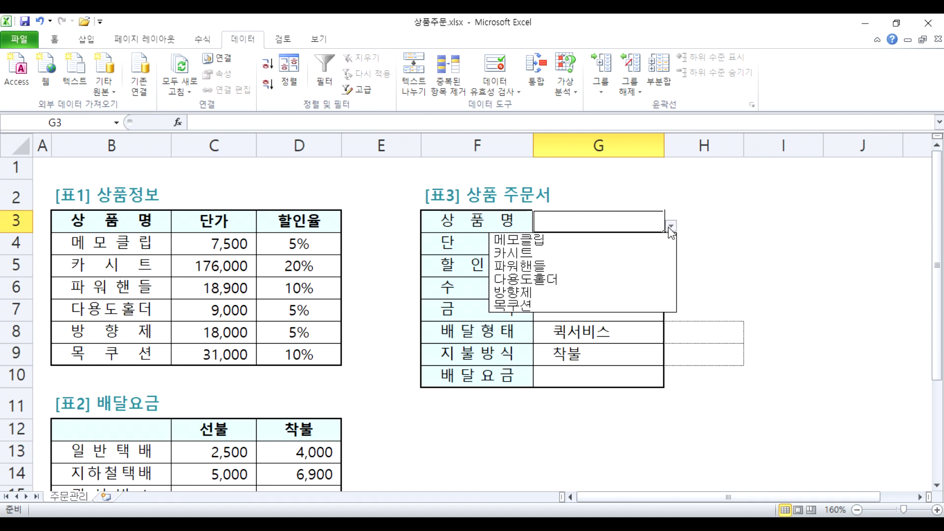
click(567, 267)
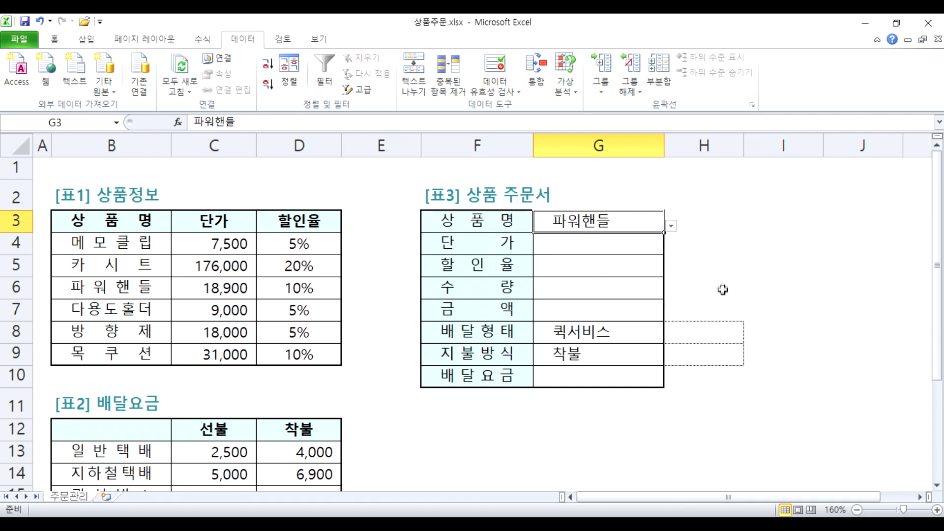
click(672, 227)
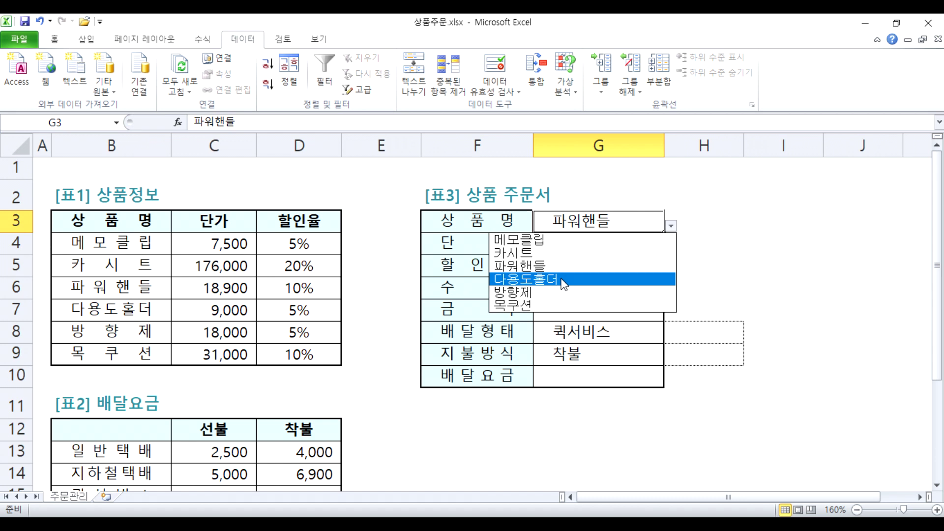
click(563, 279)
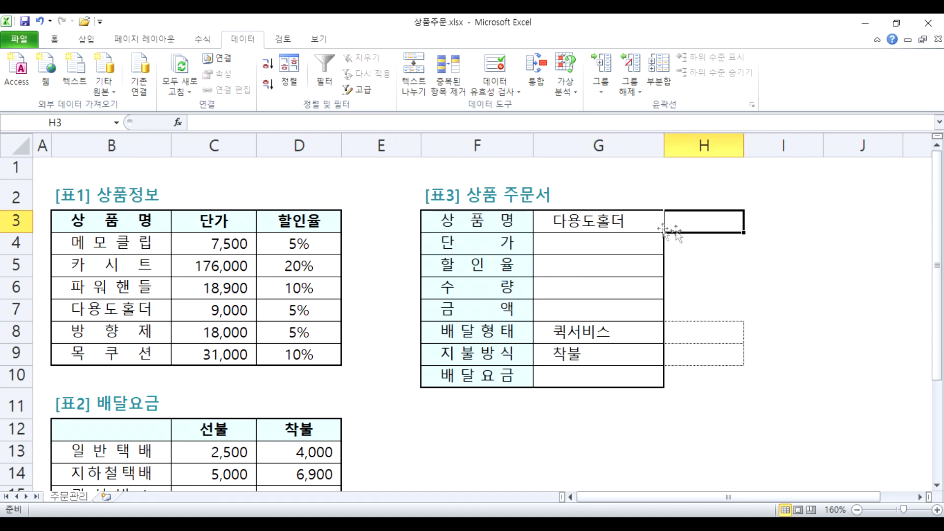
click(671, 226)
Choose 파워핸들 in G3, then show the Lookup & Reference functions for G4
click(595, 268)
click(595, 248)
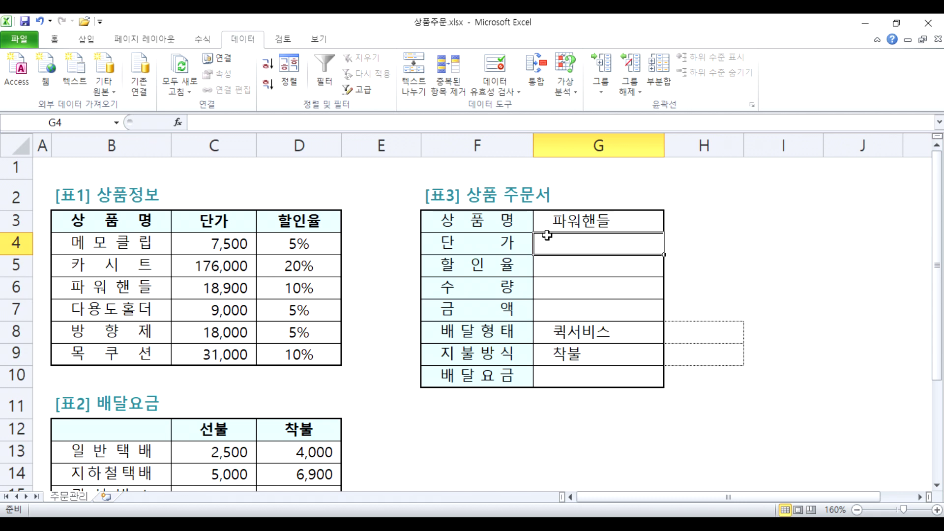
click(202, 42)
click(263, 91)
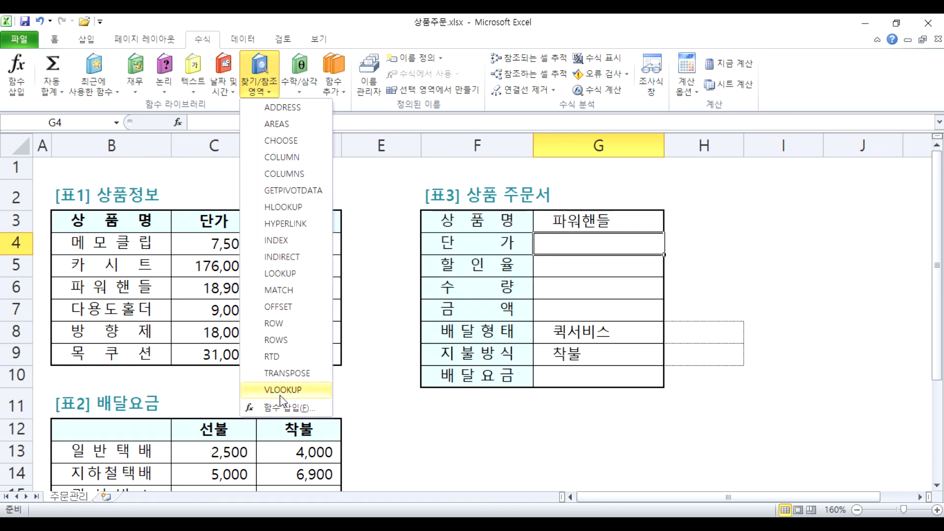
Copy the product table B3:D9
click(564, 248)
click(112, 235)
mouse_move(112, 235)
mouse_down()
mouse_move(117, 349)
mouse_move(124, 243)
mouse_up()
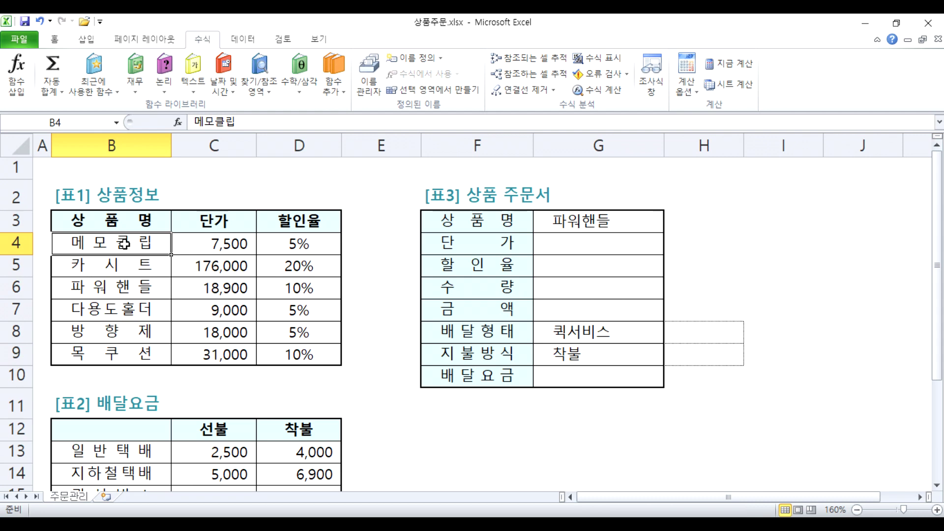
drag(117, 218, 312, 358)
key(ctrl+c)
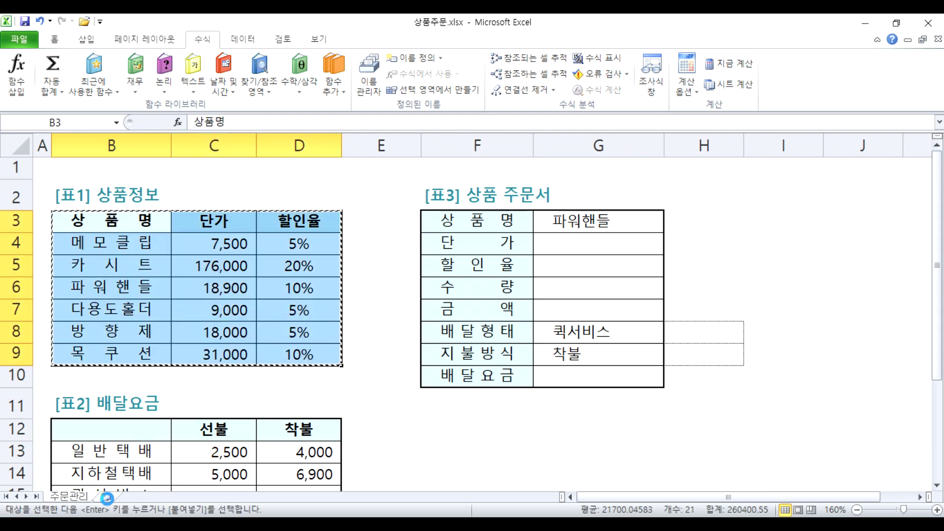
Paste the table transposed into C3 of a new Sheet1
click(105, 497)
right_click(148, 186)
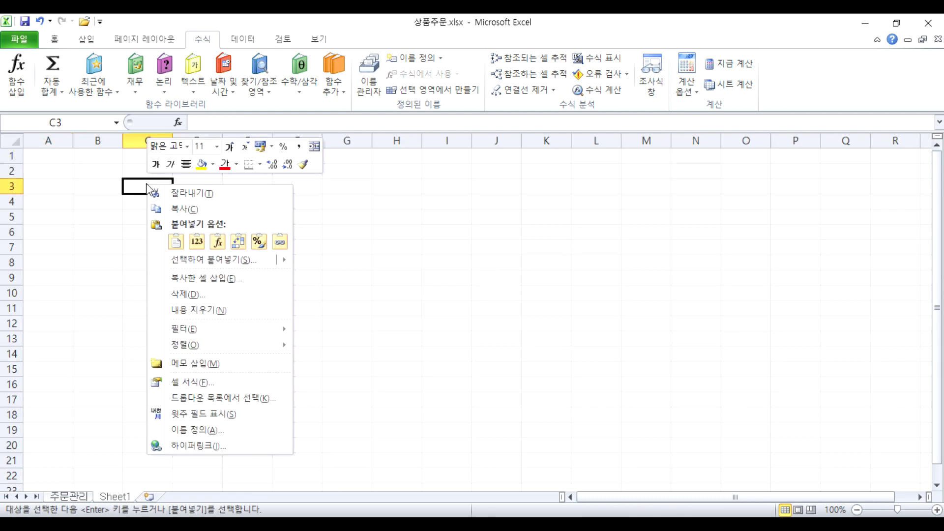
click(203, 261)
click(212, 317)
click(260, 343)
Widen columns C:I, reset row 3 height, and return to 주문관리's G4
click(202, 225)
drag(150, 140, 442, 141)
click(344, 208)
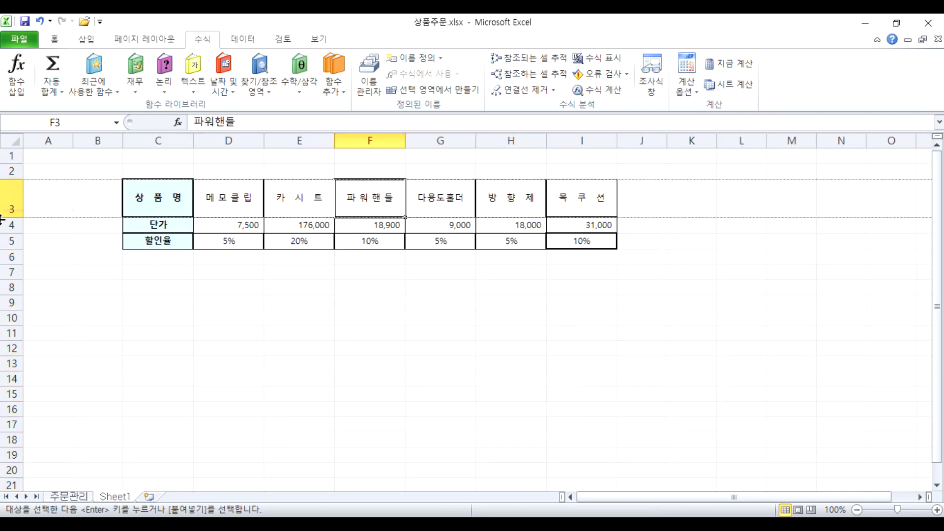
drag(12, 217, 12, 194)
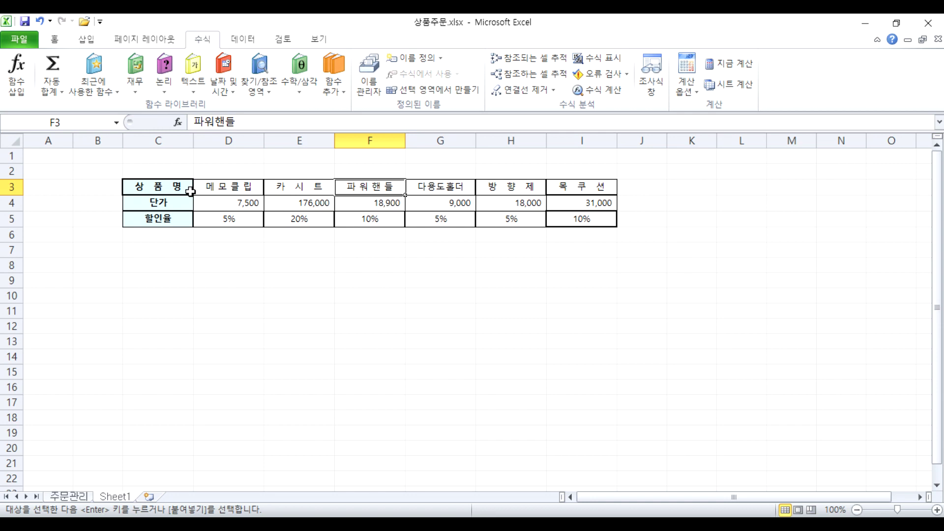
click(73, 497)
key(Escape)
drag(115, 238, 172, 351)
click(616, 245)
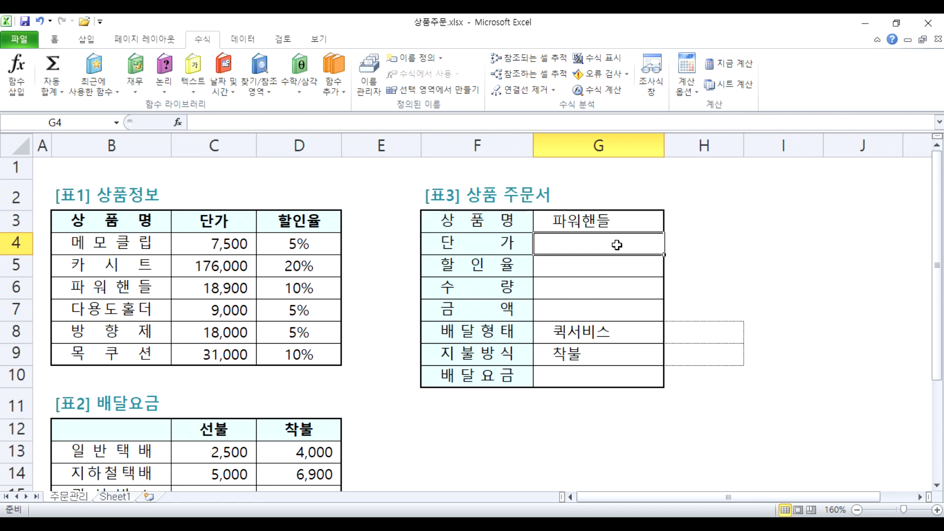
Start G4's formula as =VLOOKUP( from the autocomplete list after two cancelled attempts
text(=)
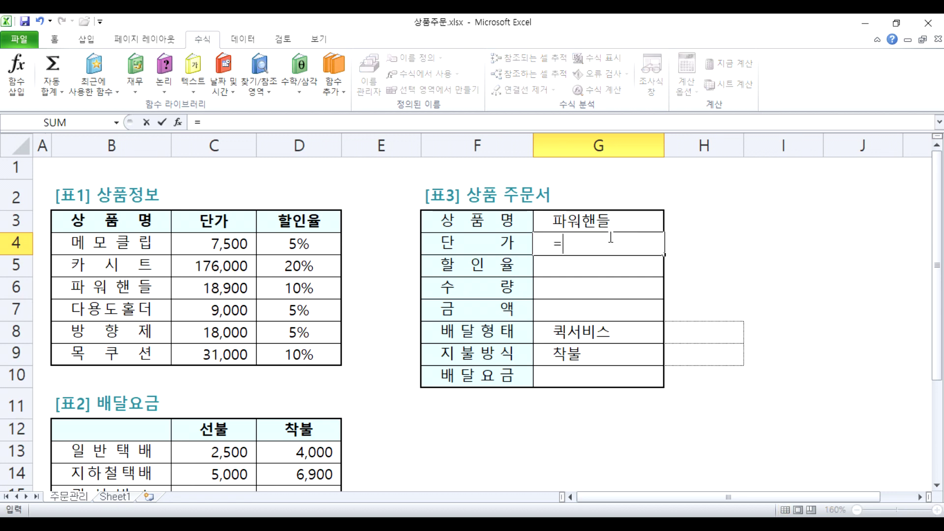
text(V)
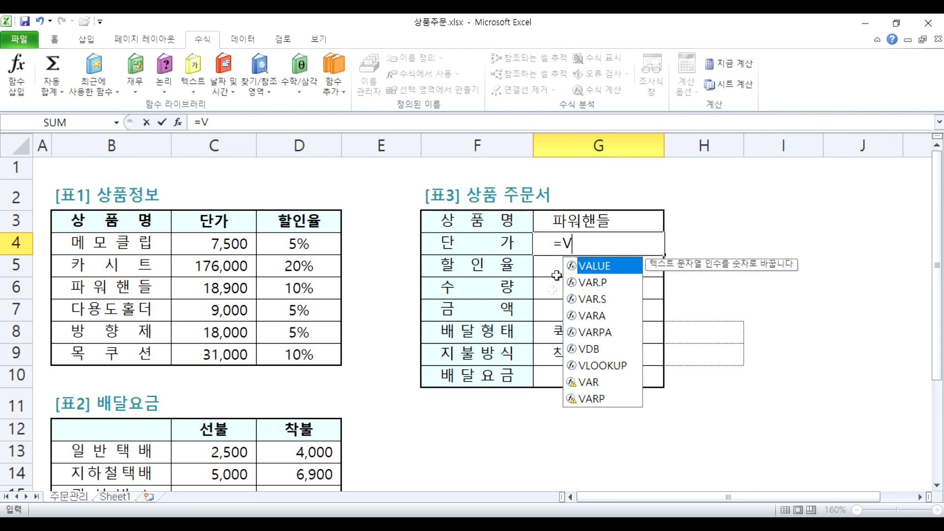
click(612, 369)
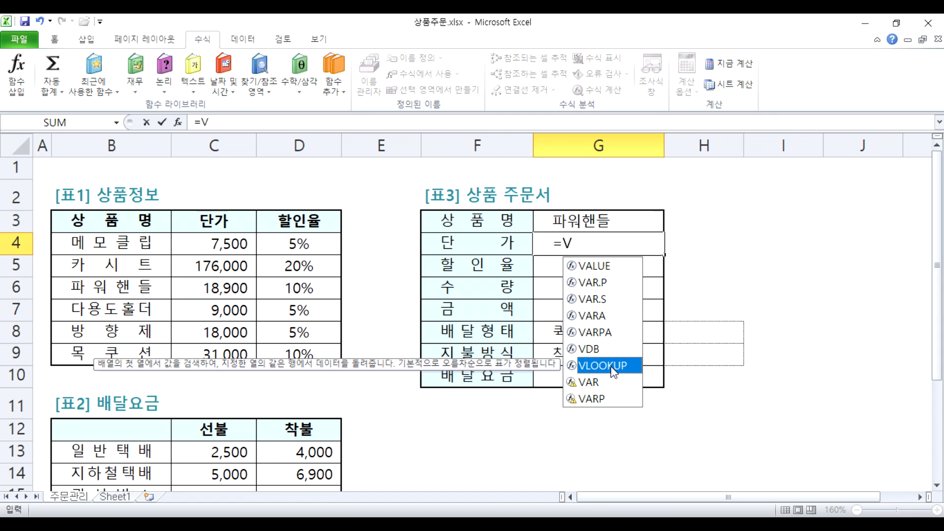
key(Escape)
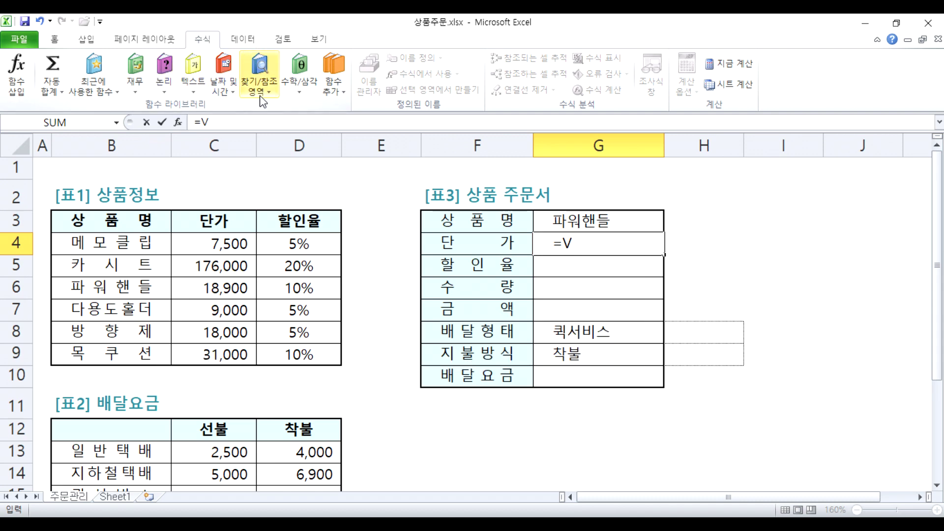
click(261, 91)
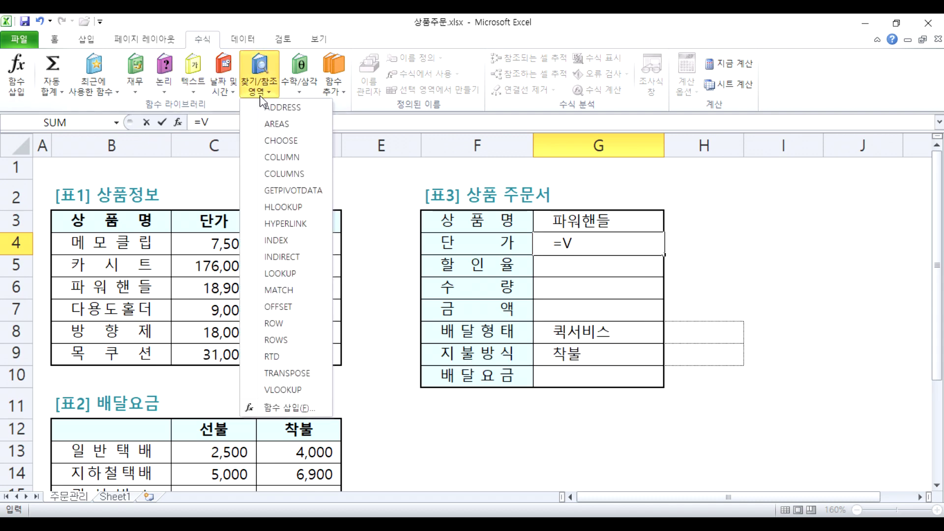
click(284, 390)
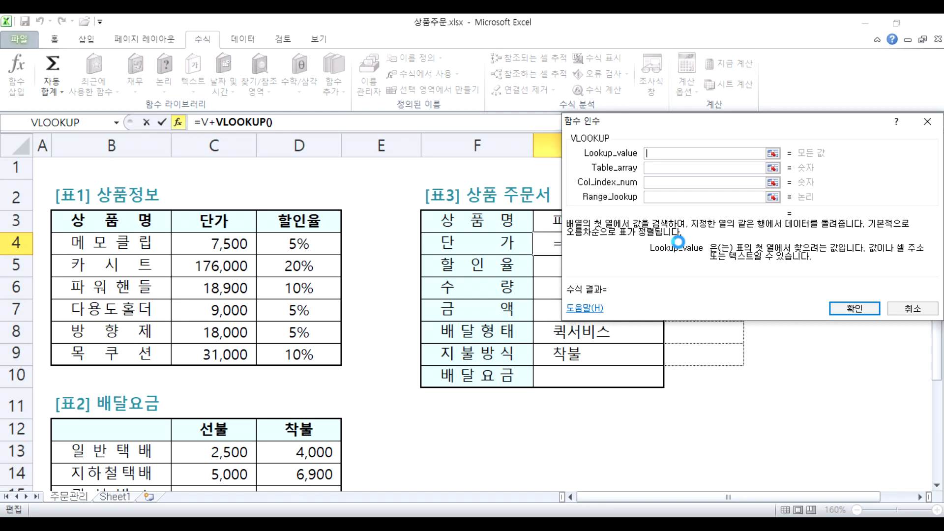
key(Escape)
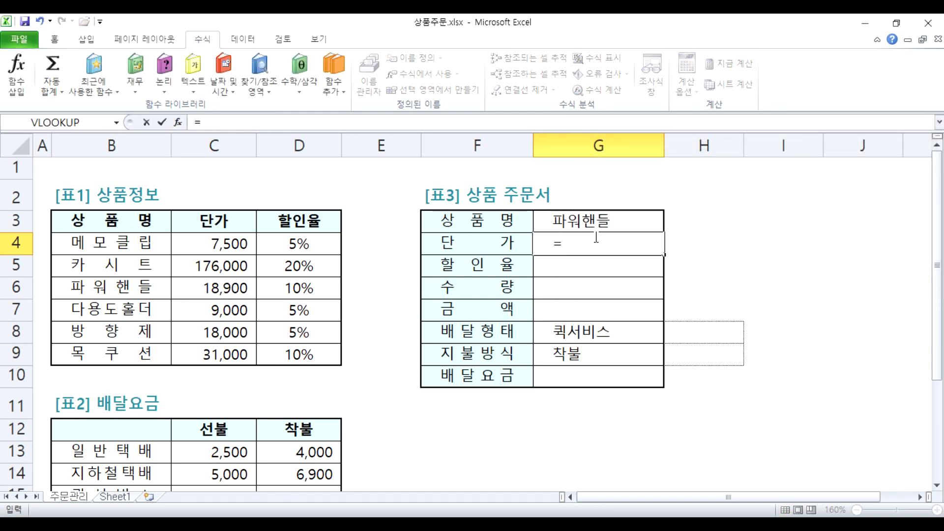
text(V)
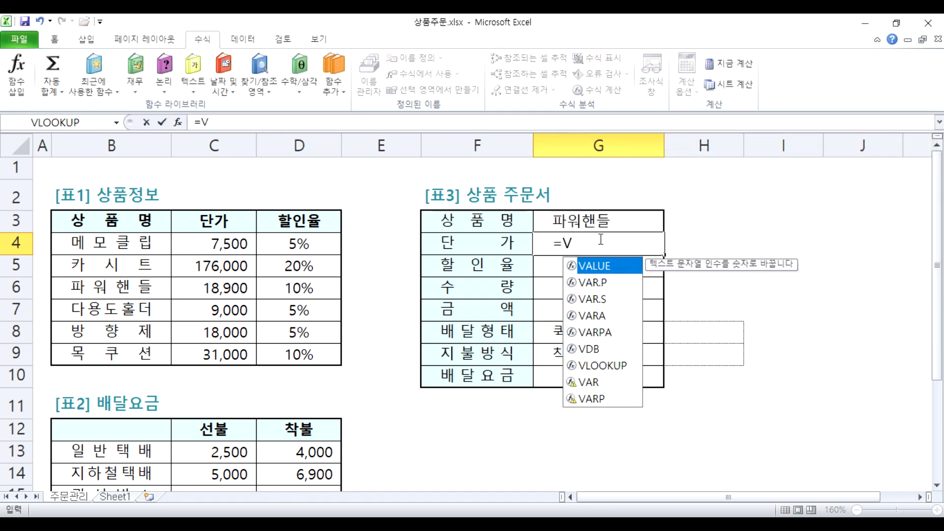
click(603, 367)
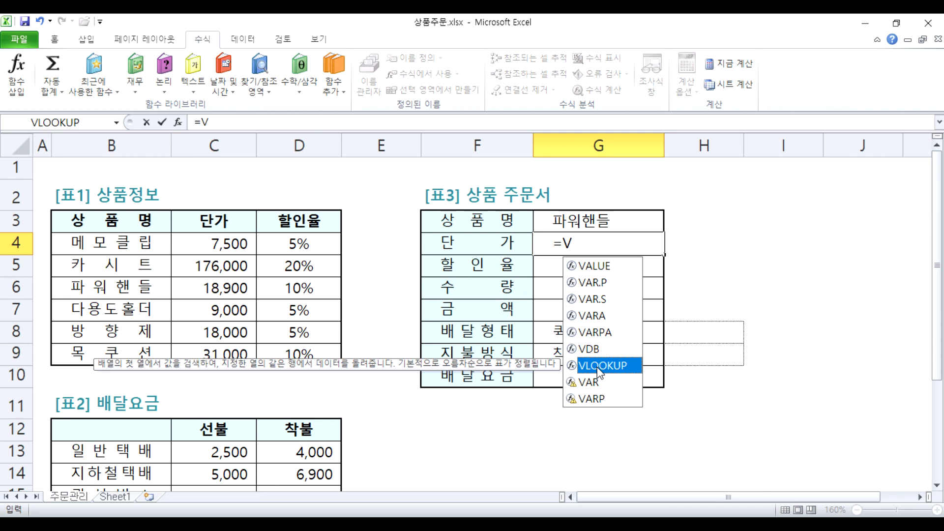
double_click(599, 367)
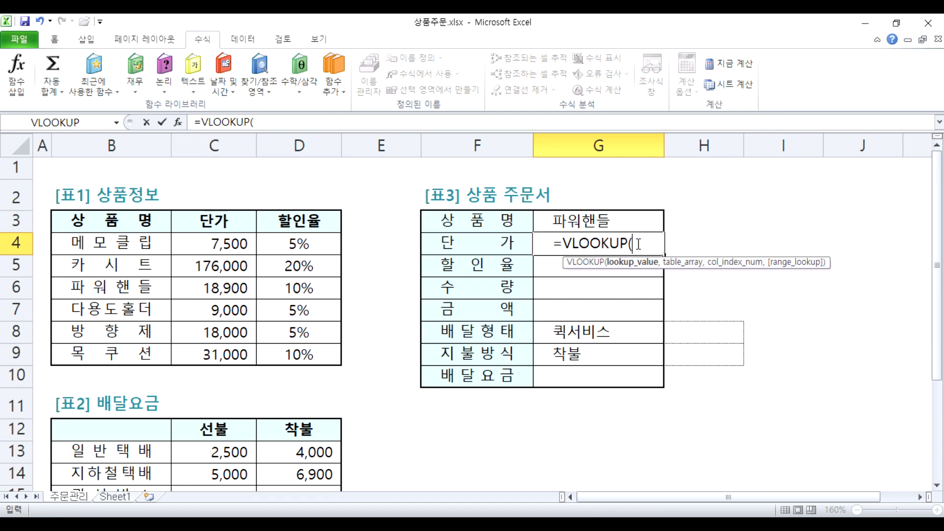
Cancel the VLOOKUP argument form twice, then type =VLOOKUP( into G4
click(179, 122)
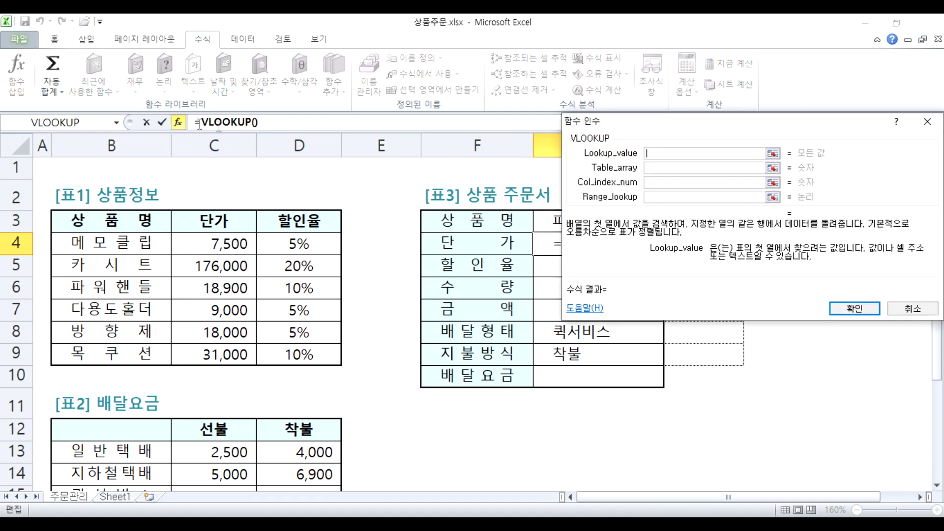
drag(611, 126, 454, 273)
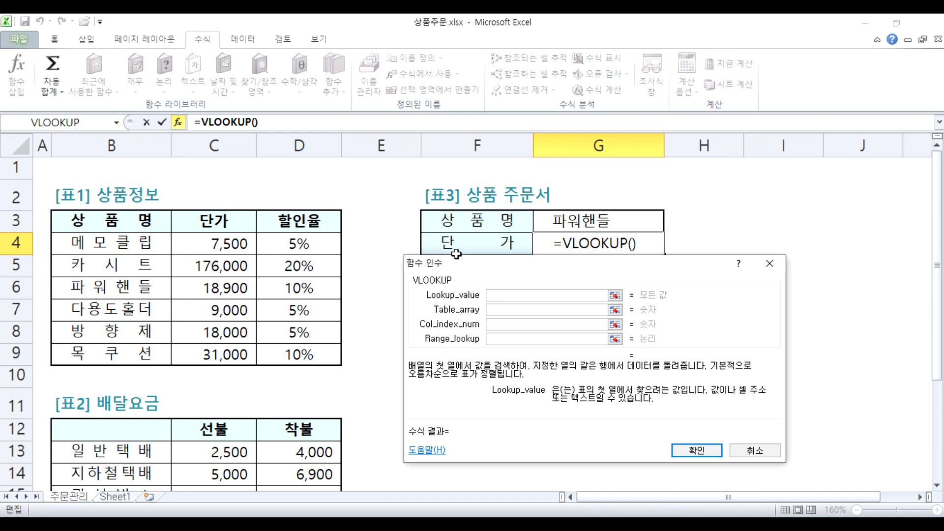
key(Escape)
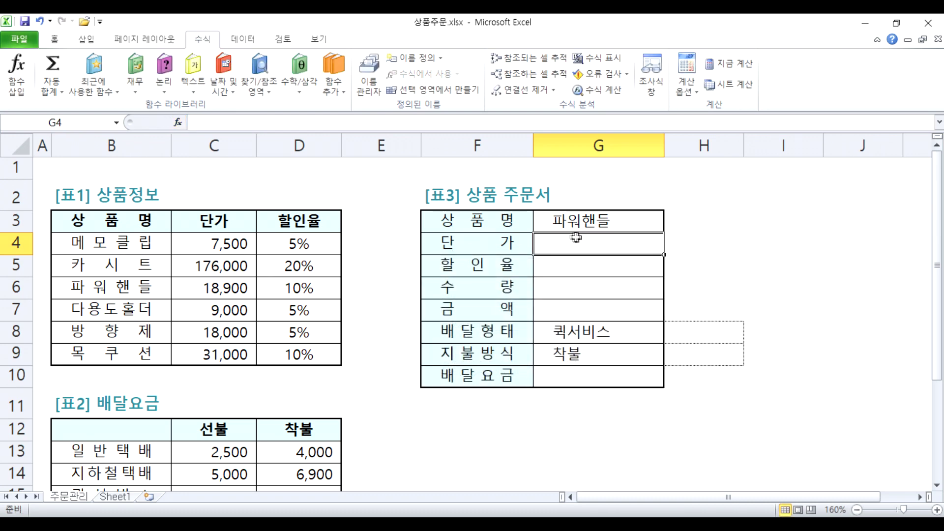
click(255, 91)
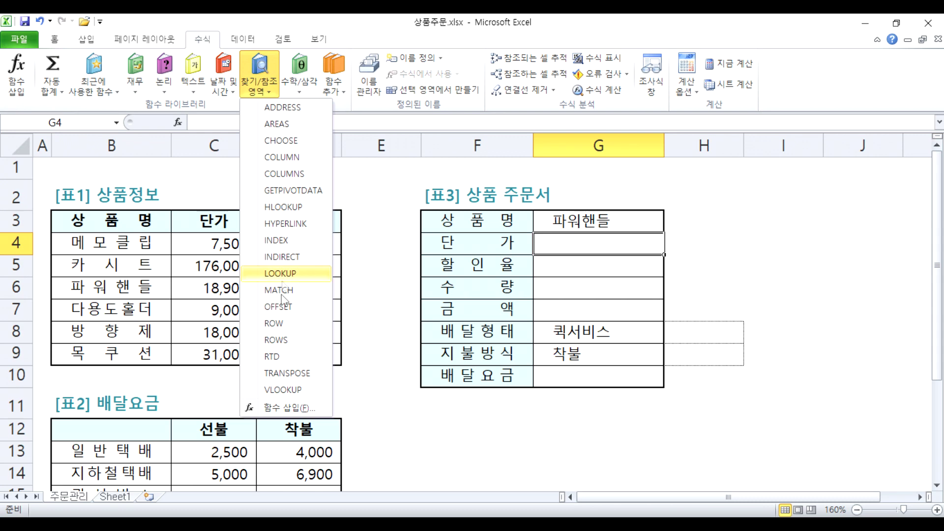
click(275, 390)
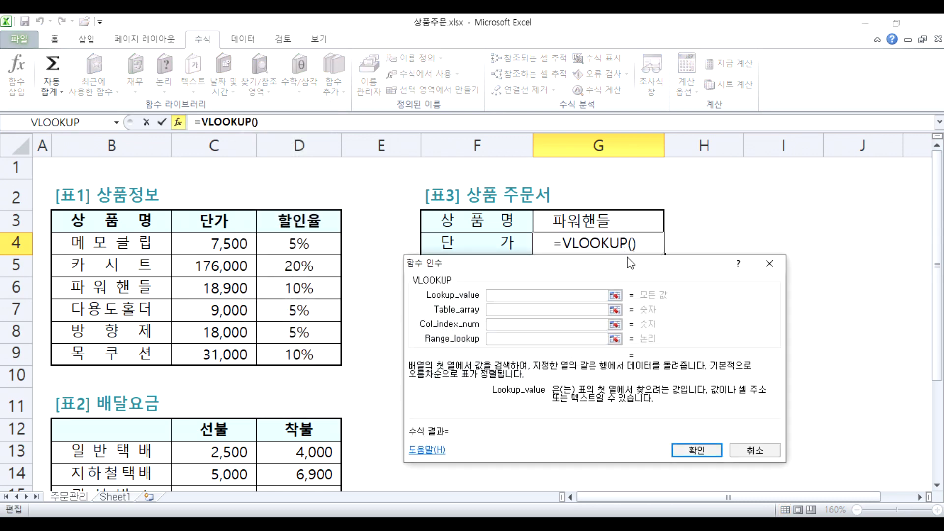
key(Escape)
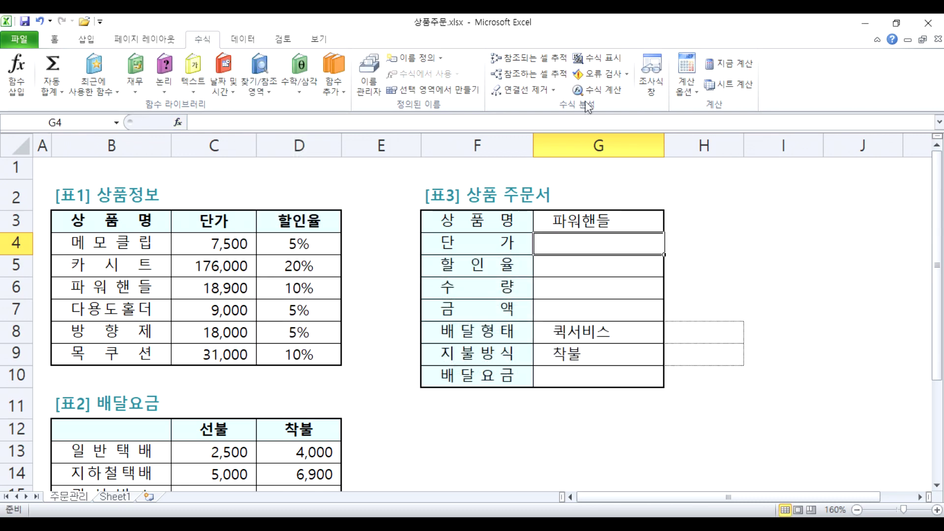
text(=VLOOKUP()
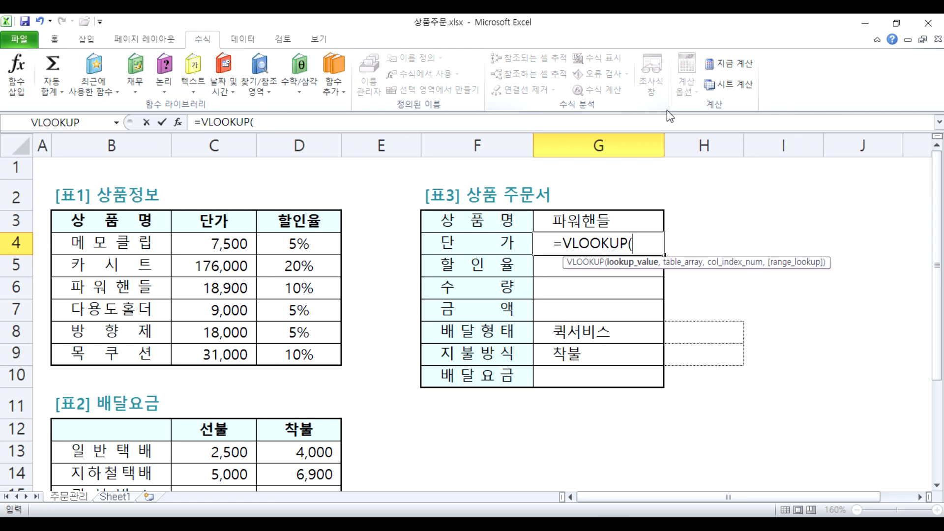
Open VLOOKUP's Function Arguments and set Lookup_value to B4:B9 after trying B4:D9
click(179, 122)
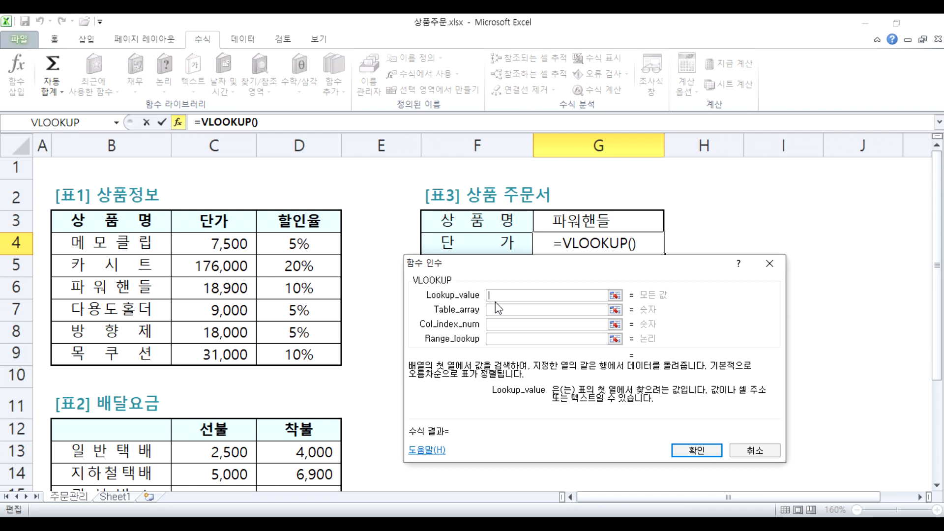
drag(132, 243, 312, 353)
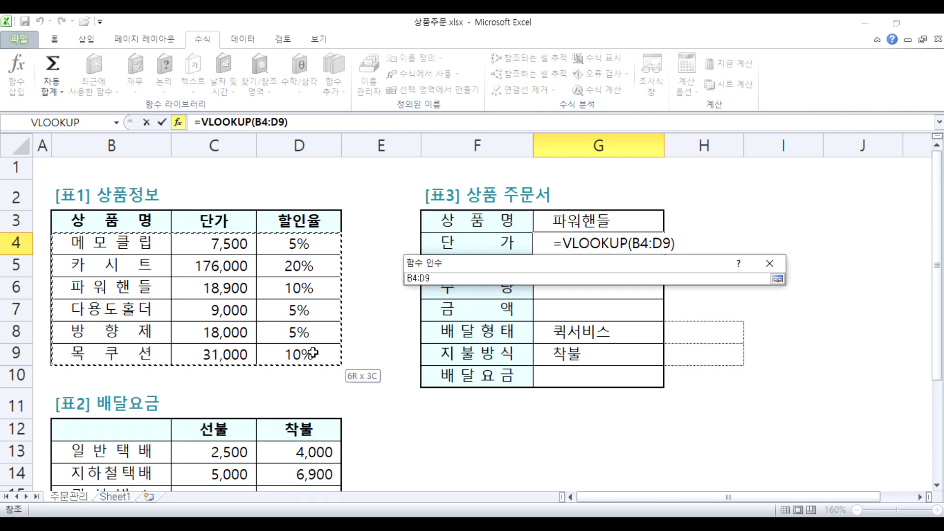
mouse_move(313, 353)
mouse_down()
mouse_move(302, 327)
mouse_move(302, 355)
mouse_up()
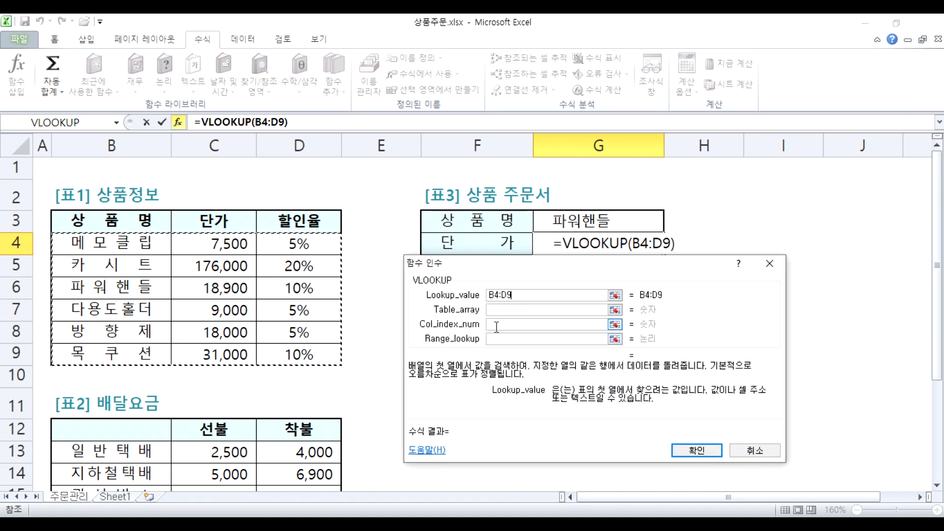
drag(110, 246, 110, 353)
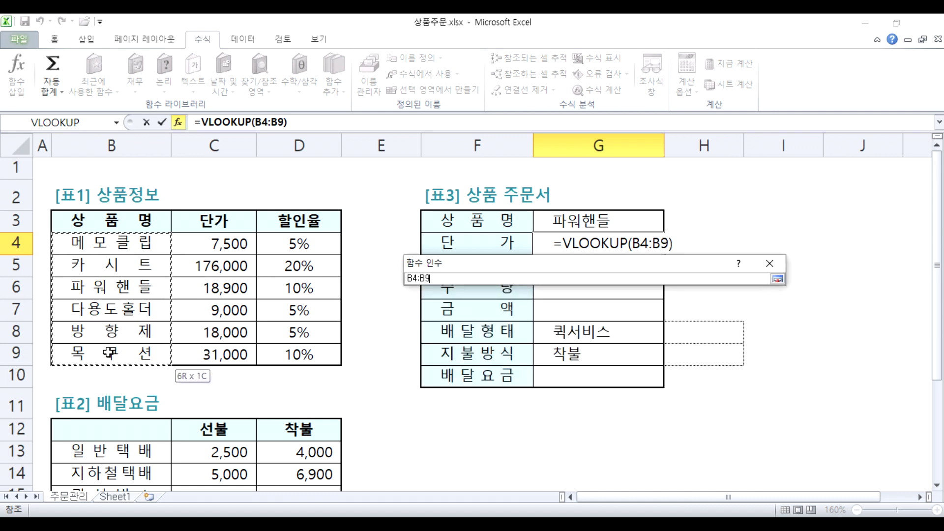
Set VLOOKUP's Lookup_value to G3 (파워핸들), removing a stray B6 reference
click(556, 223)
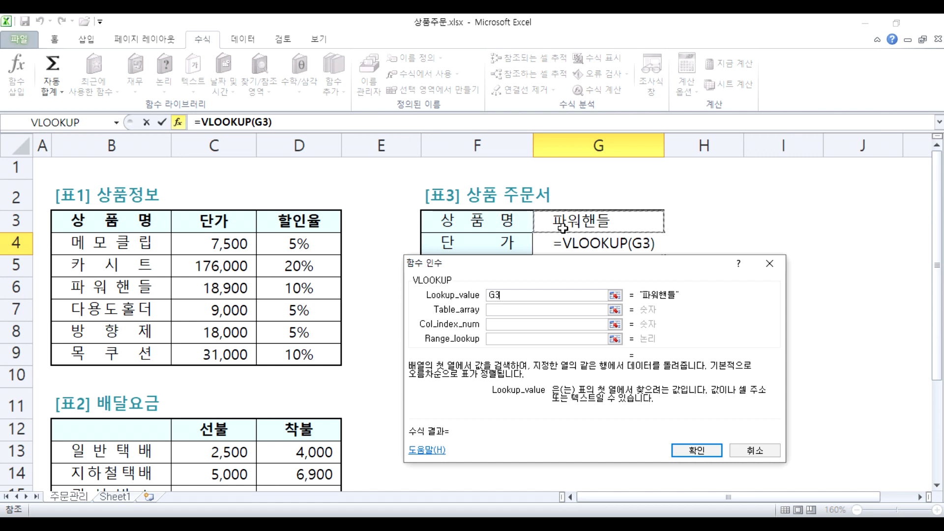
click(506, 309)
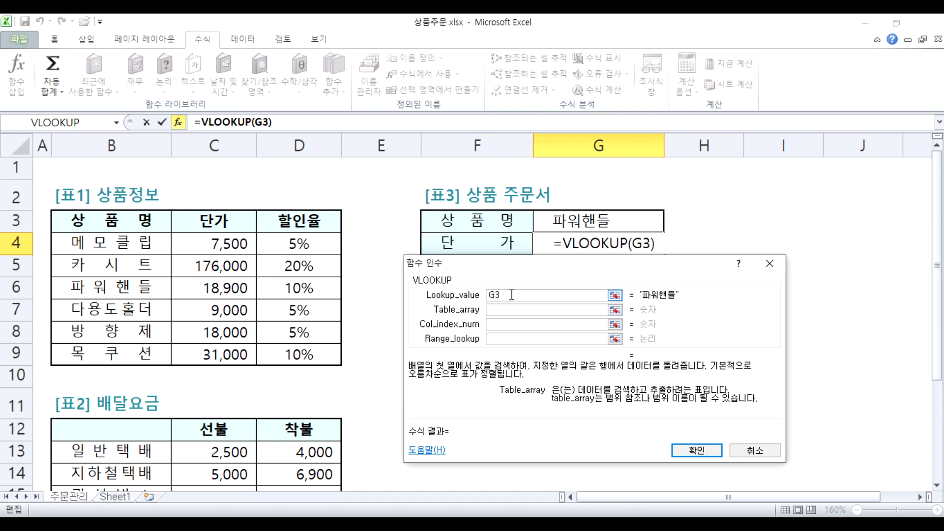
click(512, 295)
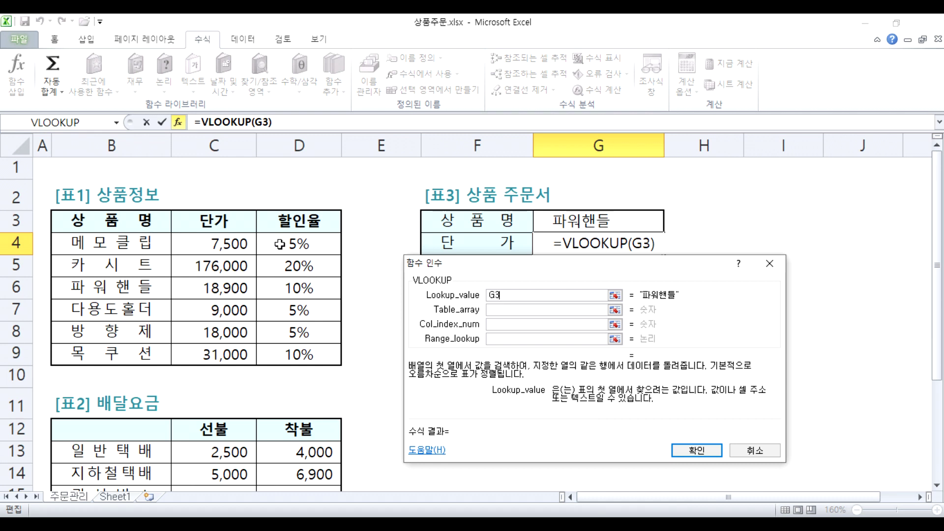
click(88, 290)
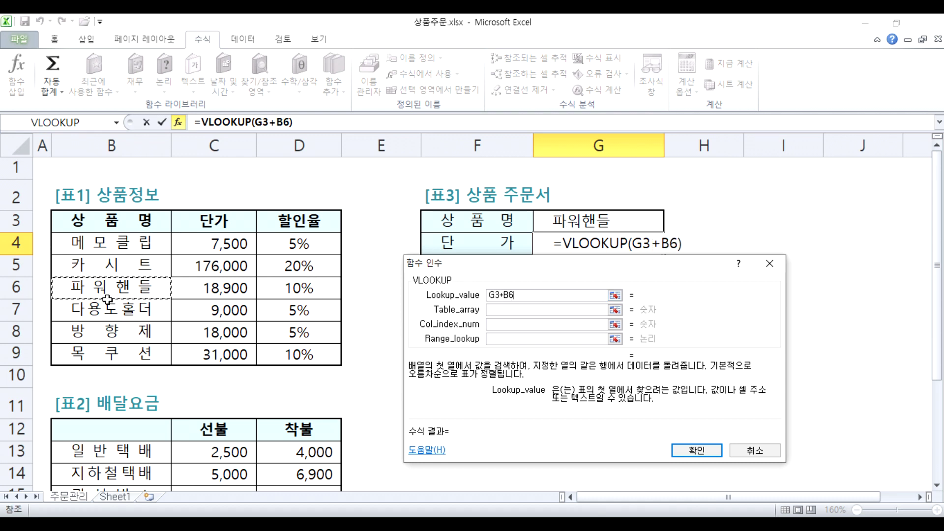
click(605, 220)
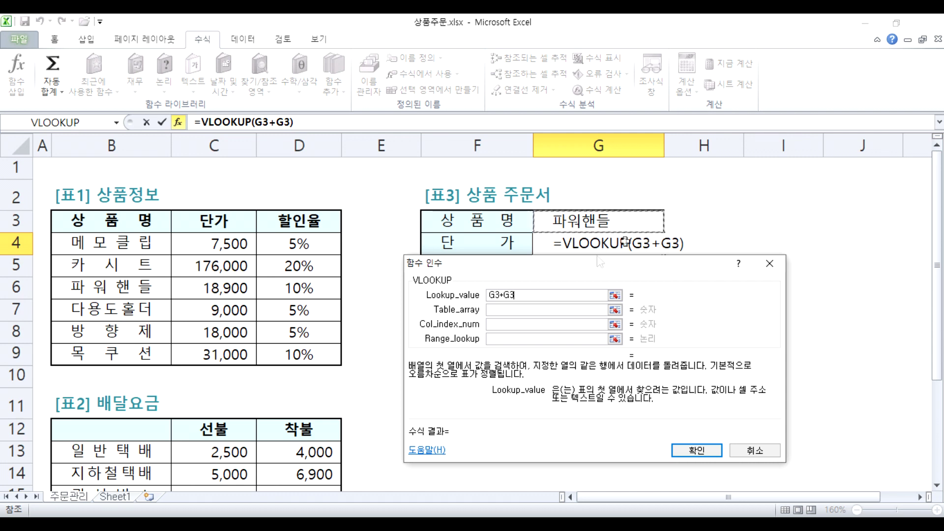
click(565, 297)
key(BackSpace)
key(BackSpace)
key(BackSpace)
click(505, 309)
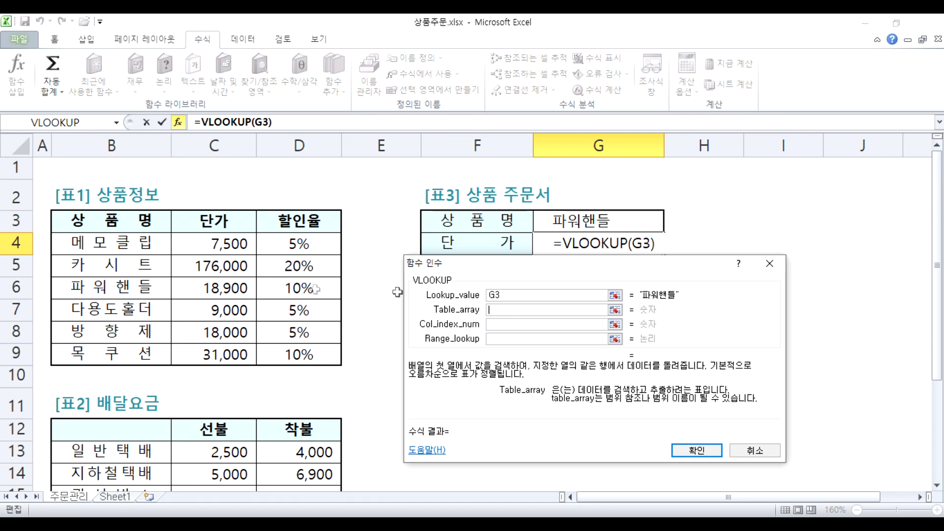
Set the VLOOKUP table array to the product table B4:D9
drag(100, 243, 294, 349)
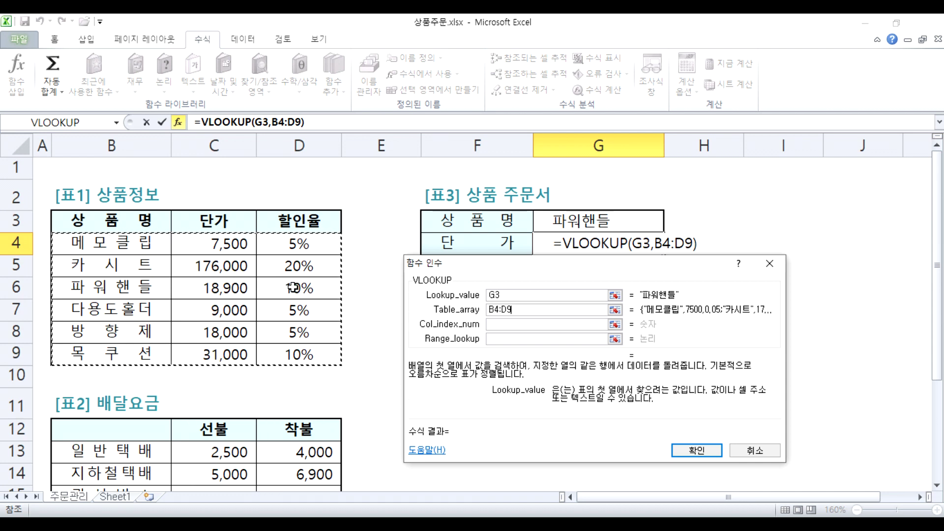
click(559, 325)
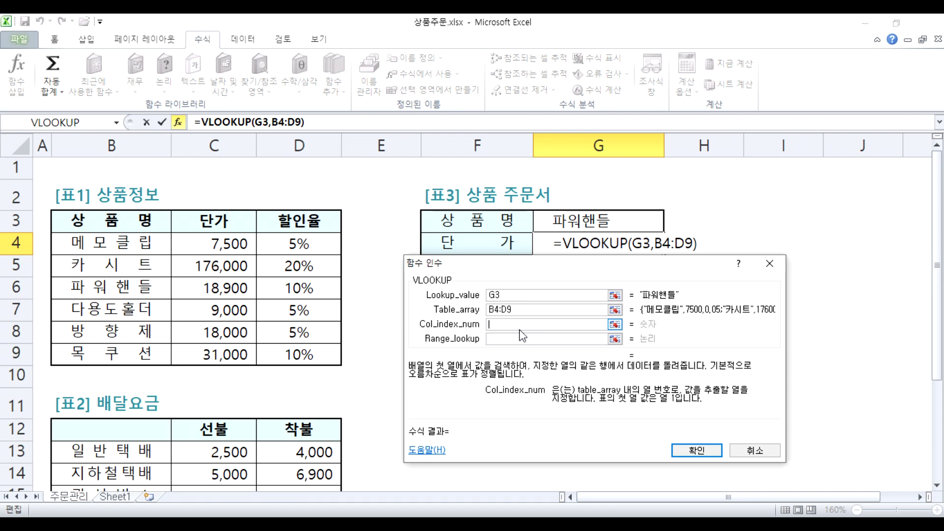
Enter column index 2 and range lookup 0 for an exact match in the VLOOKUP arguments
text(2)
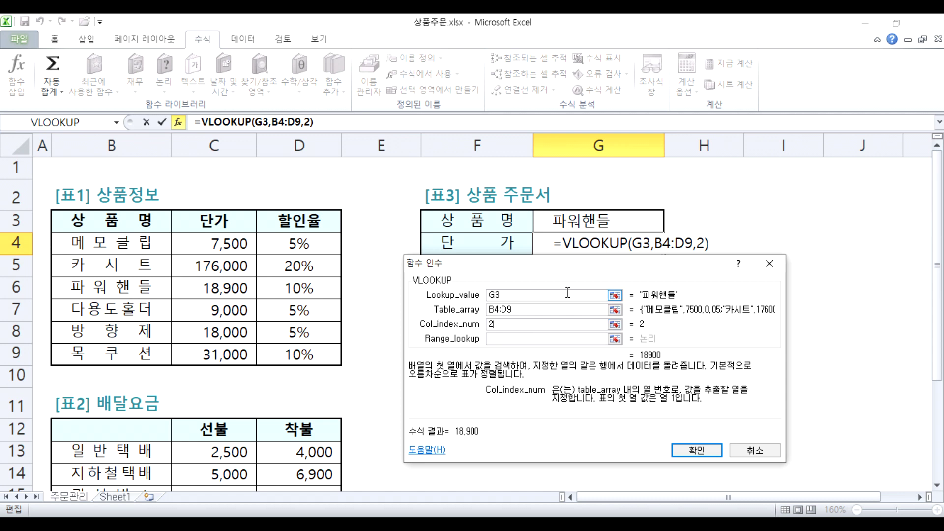
mouse_move(561, 270)
mouse_down()
mouse_move(561, 301)
mouse_move(561, 273)
mouse_up()
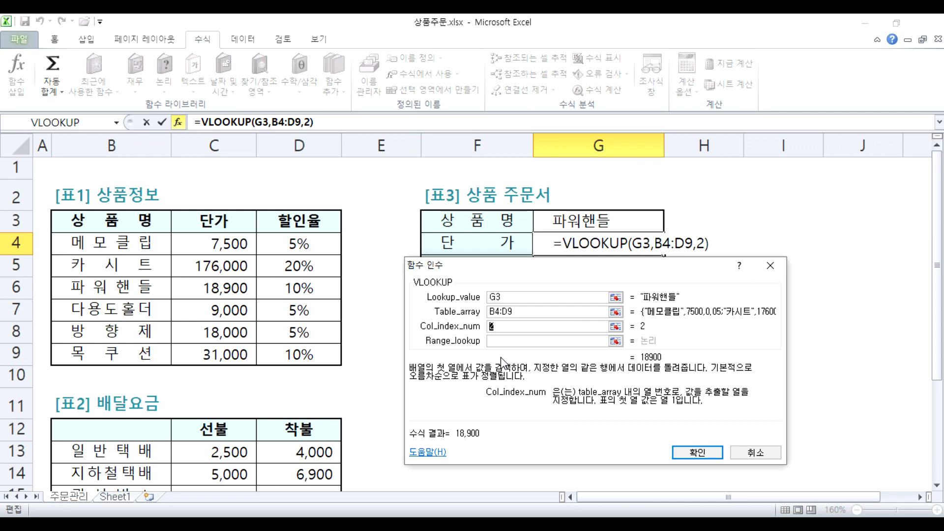
click(507, 341)
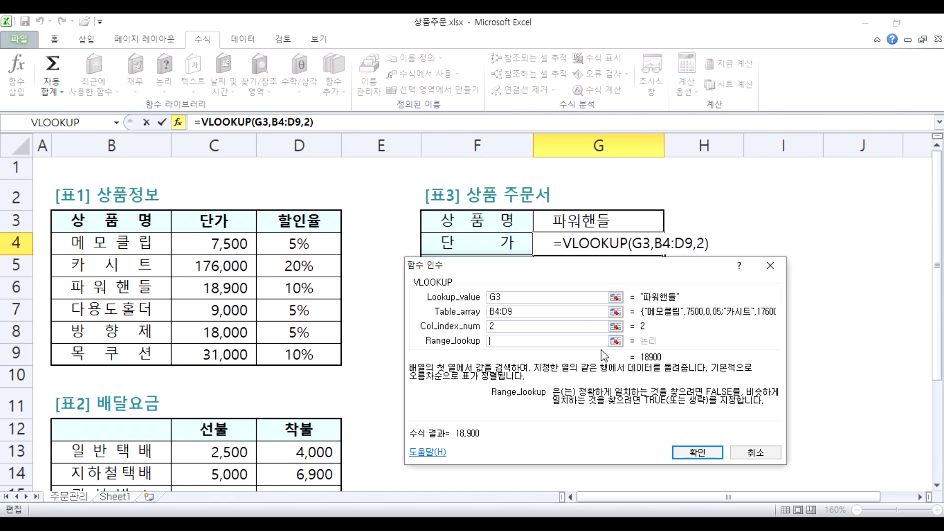
text(0)
Confirm the G4 unit price formula and test it by choosing 메모클립 in G3
click(695, 455)
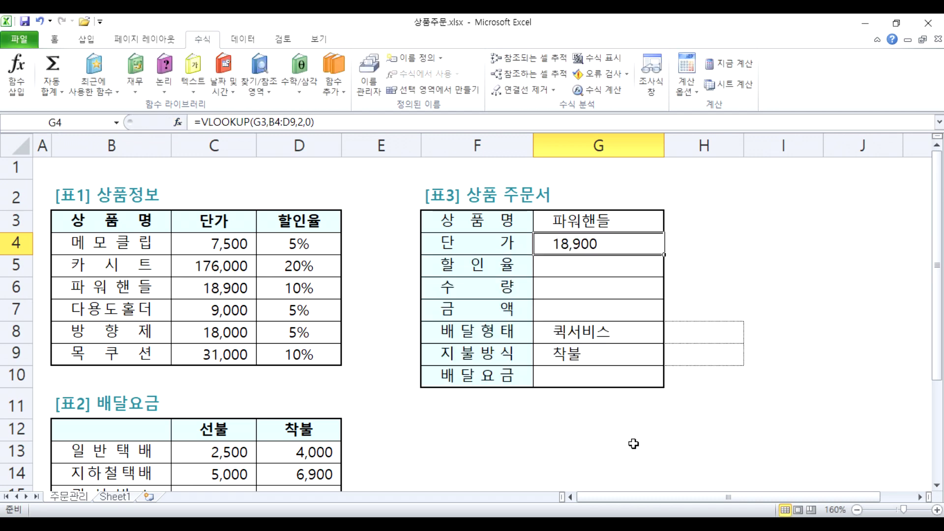
click(637, 220)
click(671, 227)
click(642, 241)
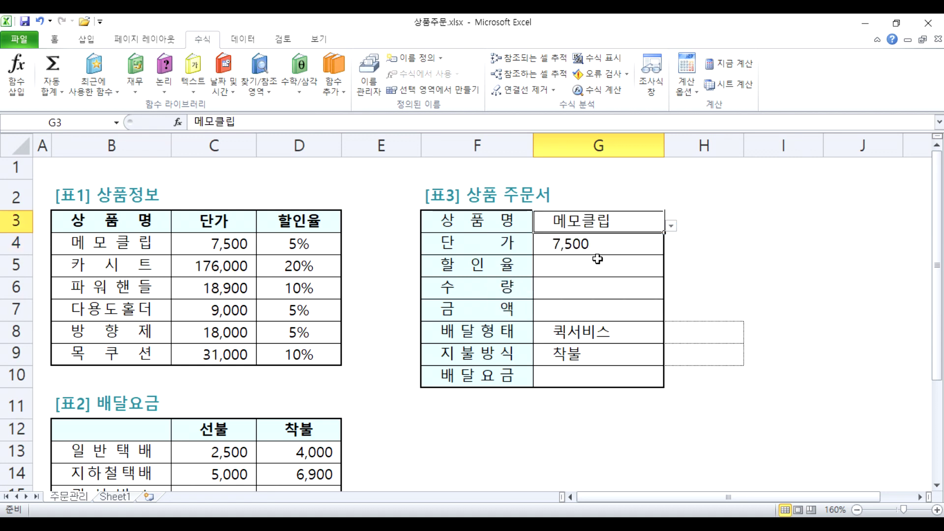
Try 카시트, 목쿠션 and 다용도홀더 in G3, ending back on 파워핸들
click(671, 227)
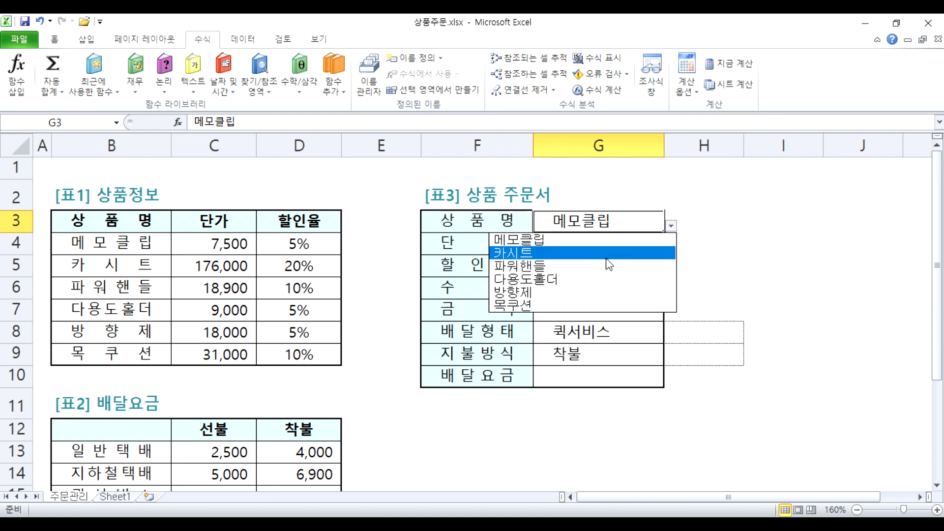
click(638, 252)
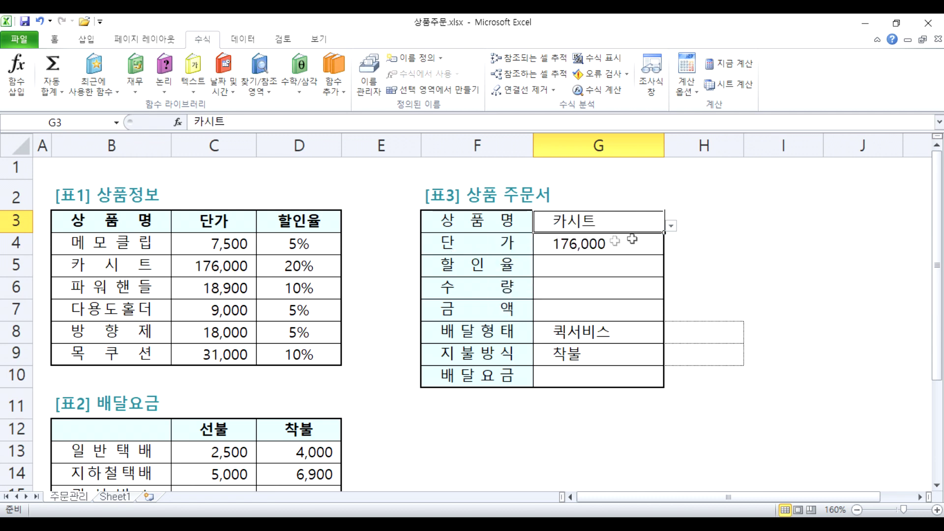
click(671, 227)
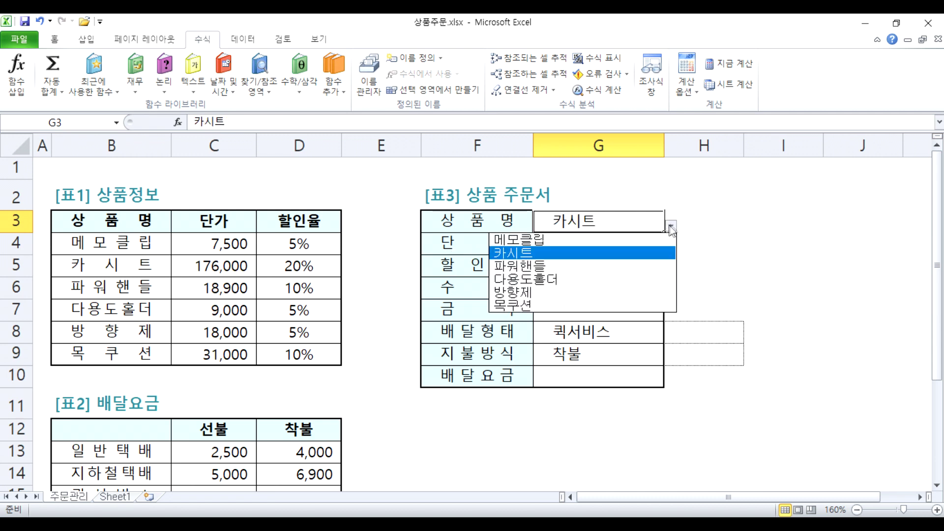
click(566, 301)
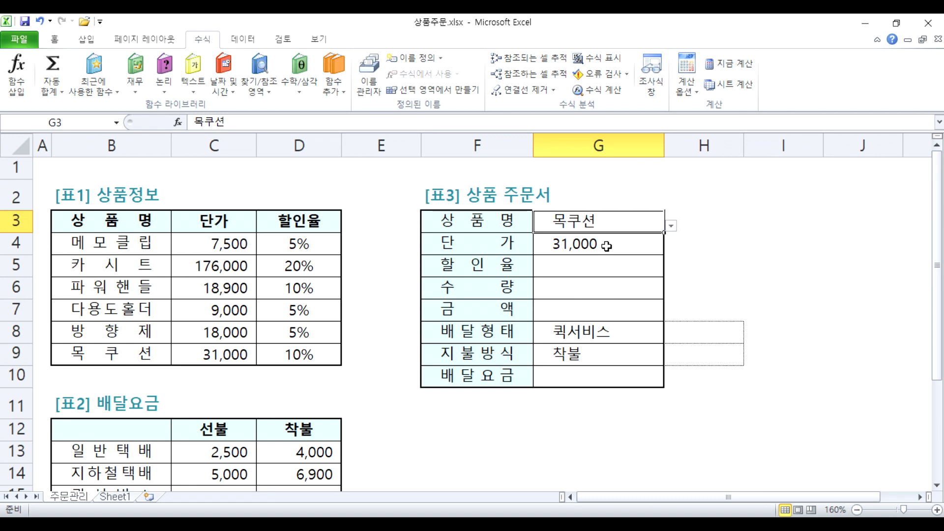
click(671, 227)
click(596, 272)
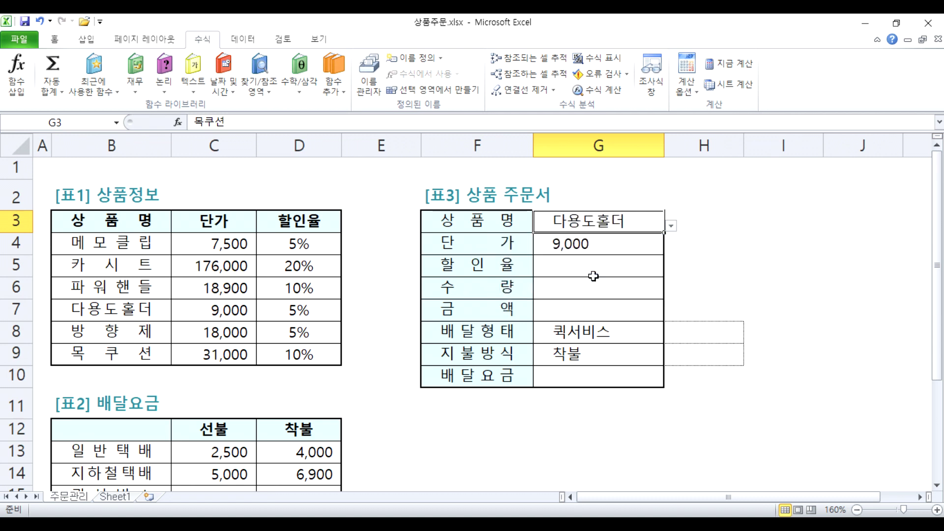
click(671, 226)
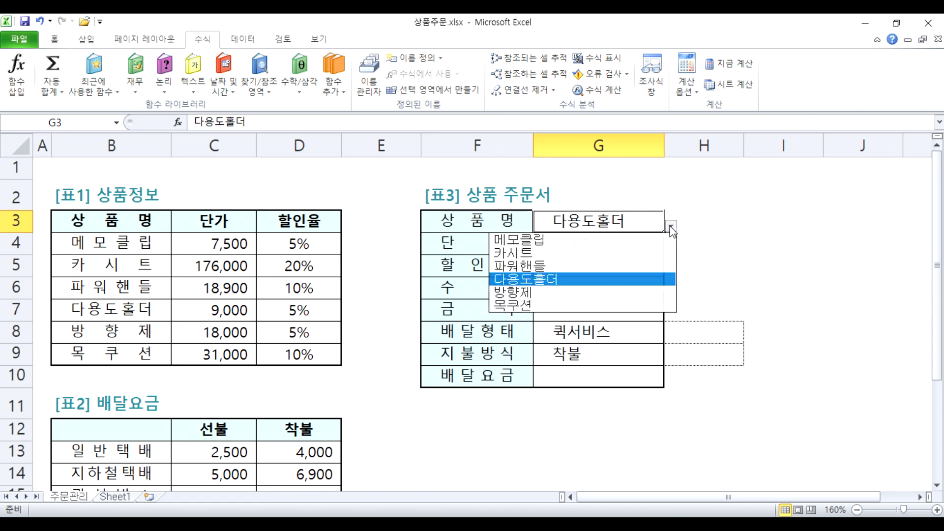
click(553, 266)
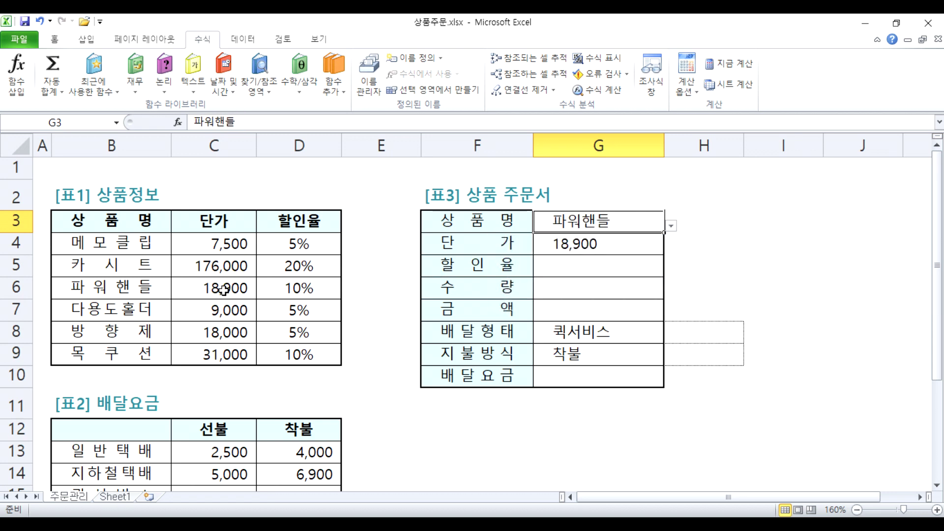
click(563, 267)
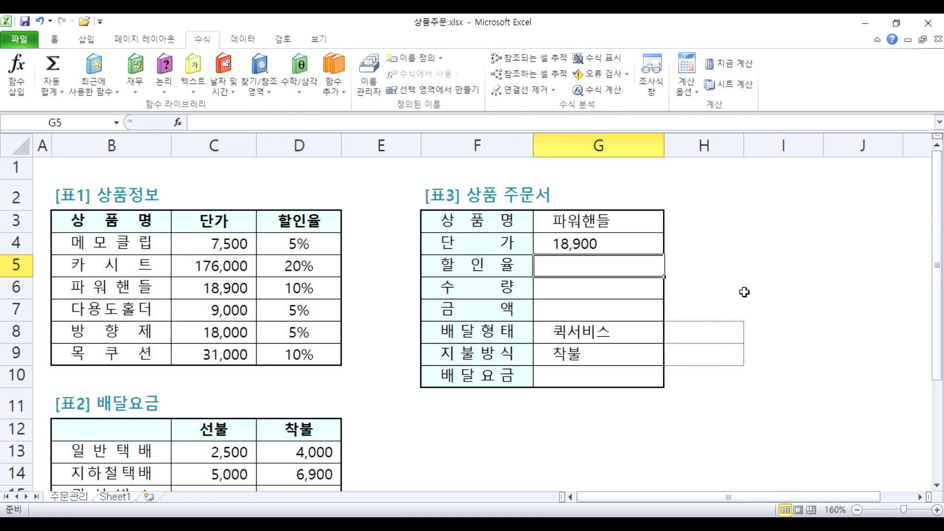
drag(126, 246, 299, 357)
key(Return)
key(Return)
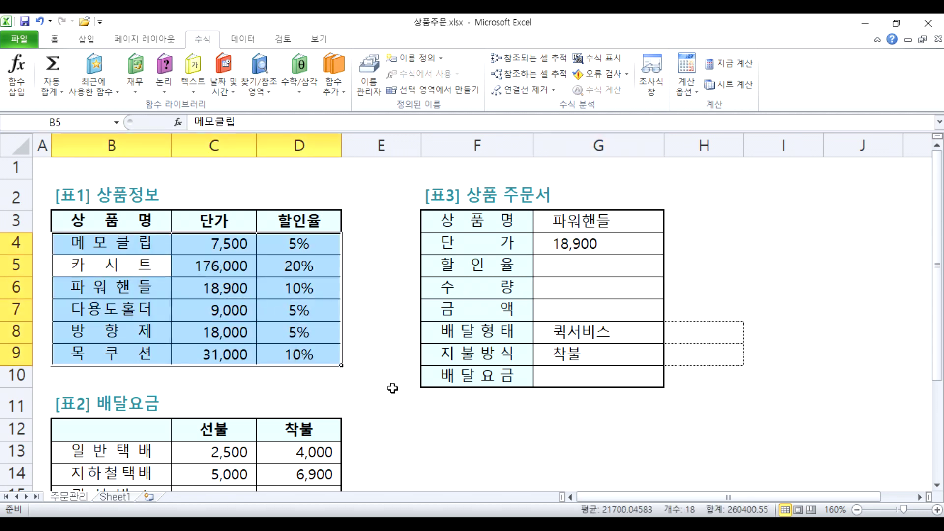
key(Tab)
key(Tab)
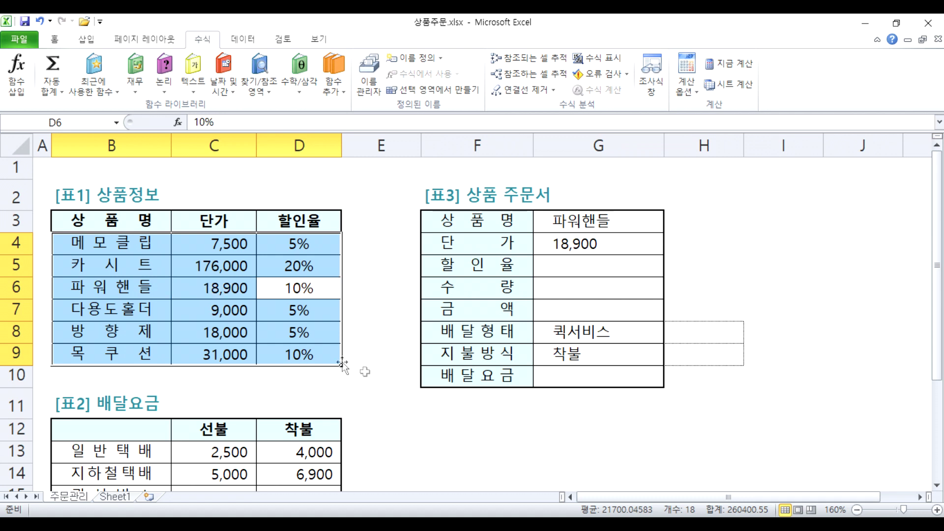
click(584, 219)
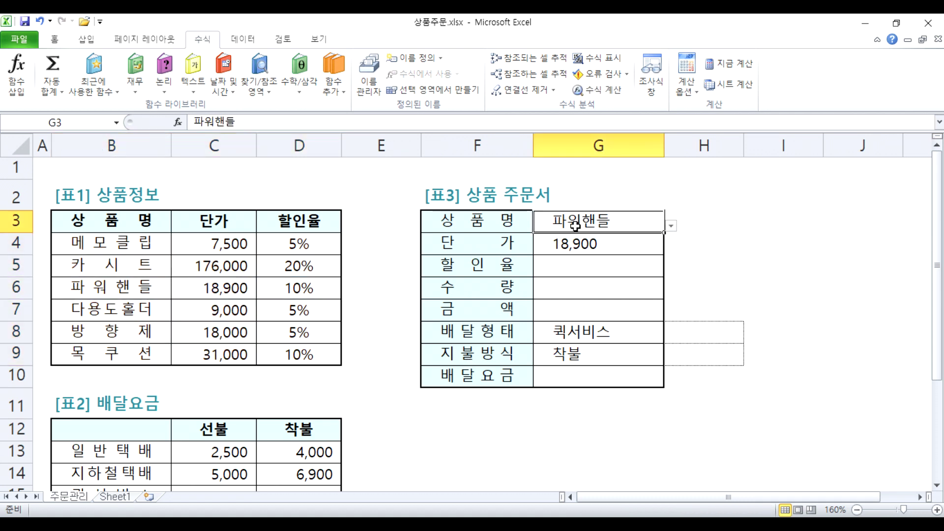
drag(111, 242, 285, 355)
key(Tab)
key(Tab)
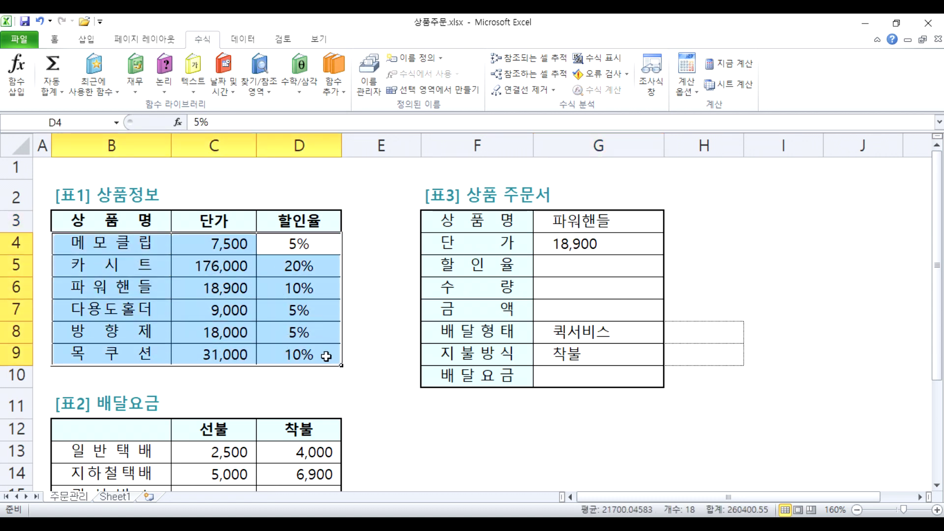
key(shift+Tab)
key(Return)
key(Return)
key(Tab)
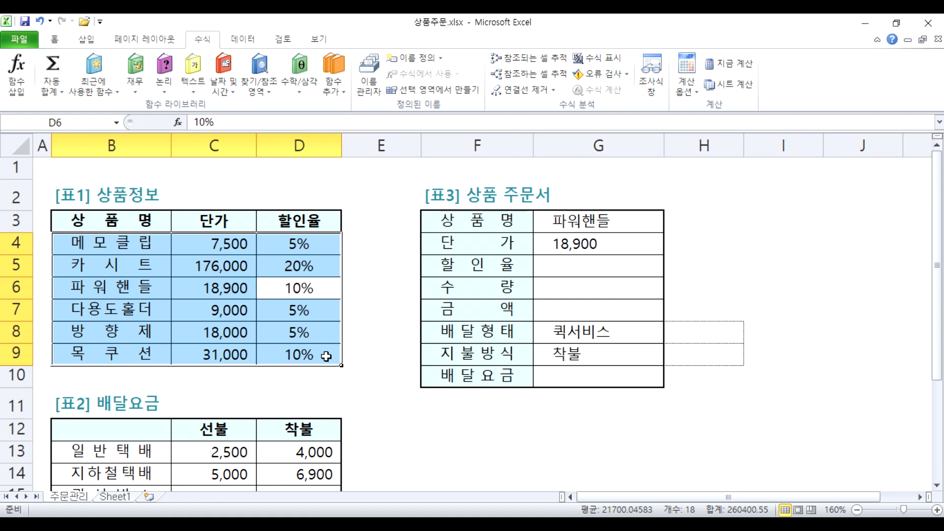
key(shift+Tab)
key(shift+Tab)
key(Return)
key(shift+Tab)
key(shift+Tab)
key(shift+Tab)
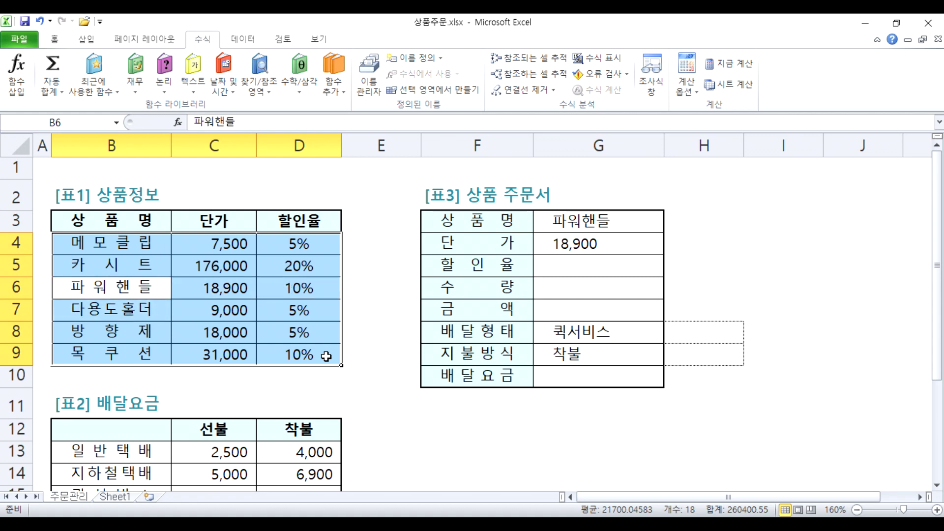
key(Tab)
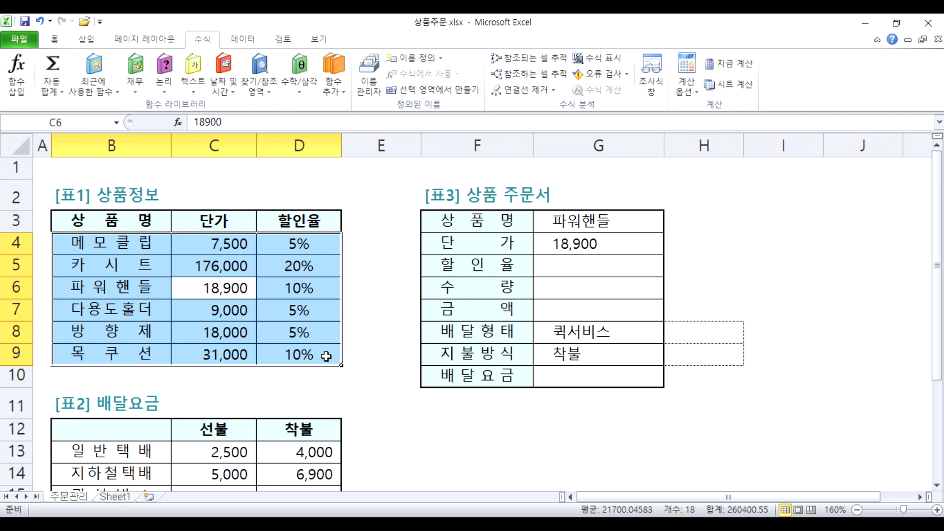
key(Tab)
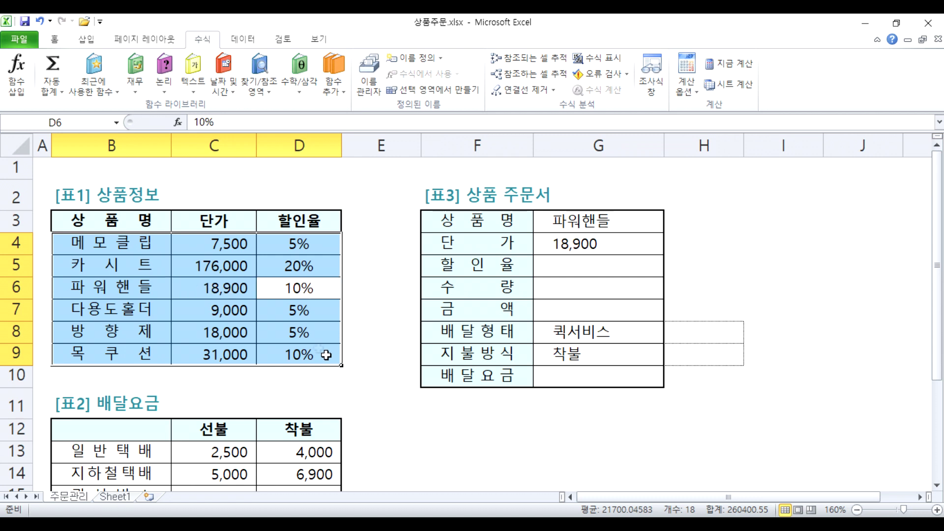
click(564, 265)
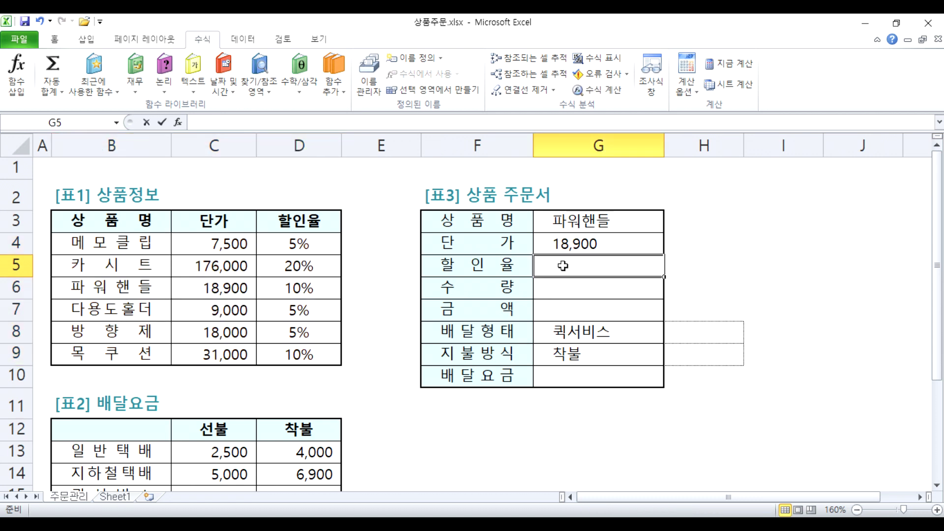
Start the G5 discount formula as =VLOOKUP(G3,B4:D9,3, targeting the discount column
text(=VL)
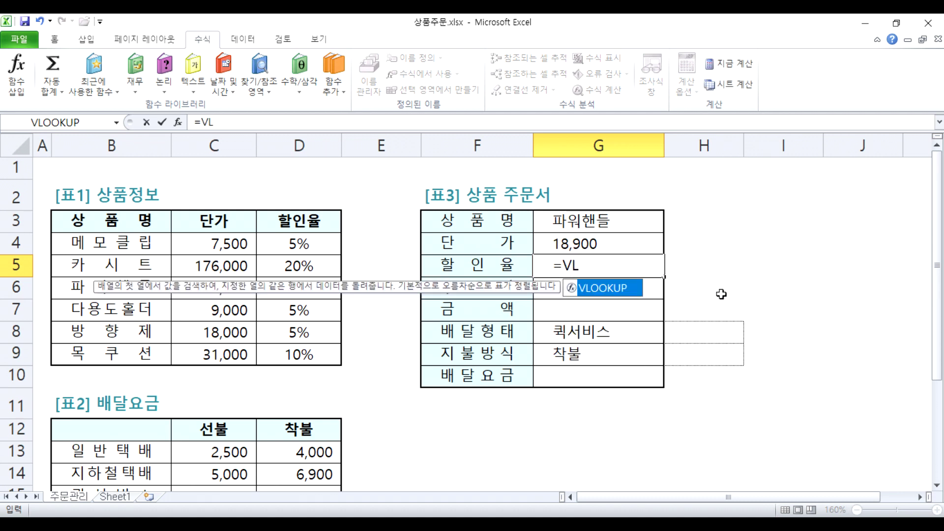
key(Tab)
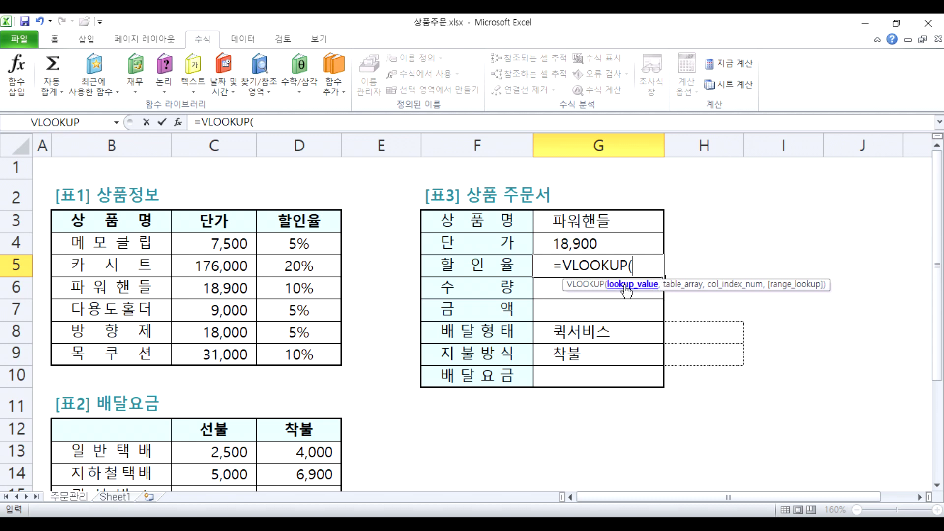
click(571, 221)
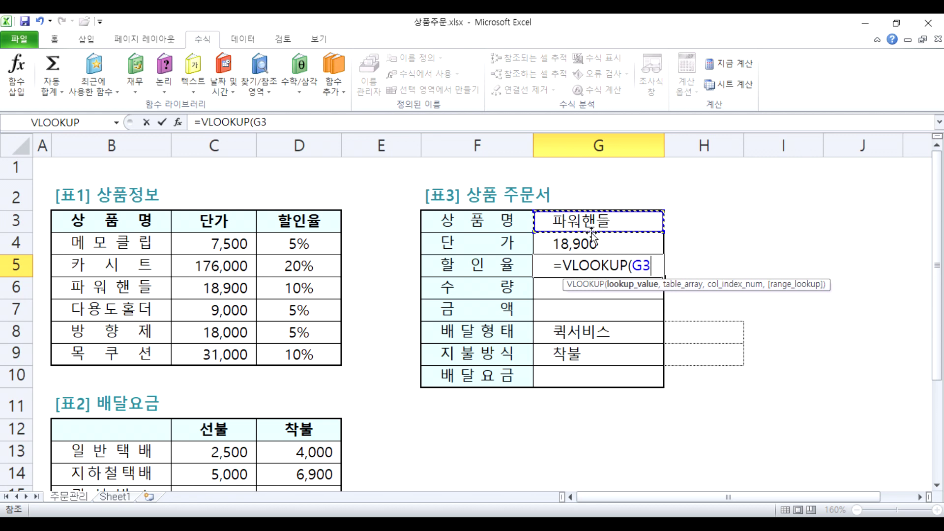
text(, 4)
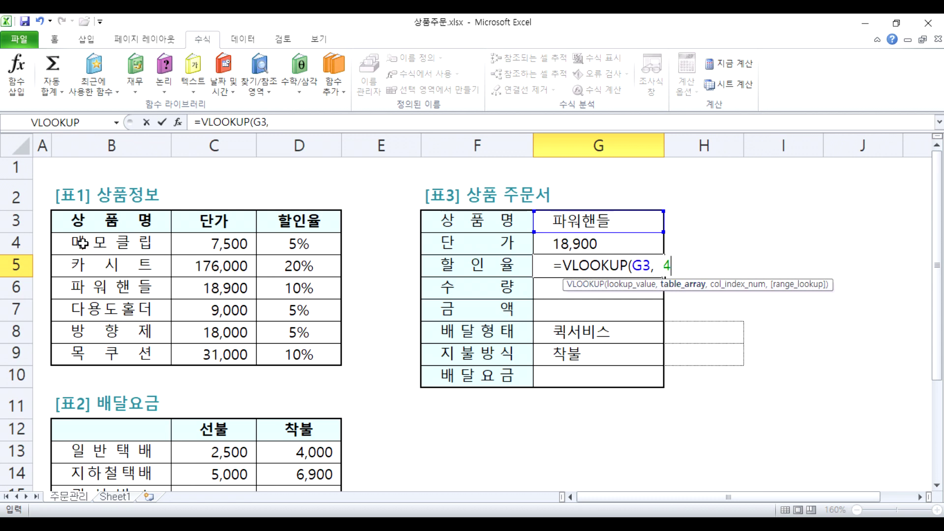
click(171, 253)
drag(171, 254, 302, 356)
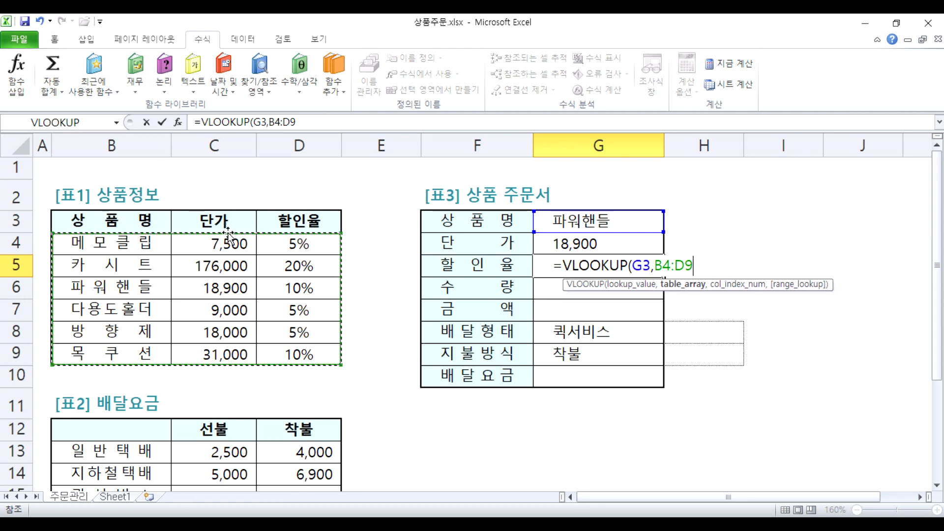
text(,)
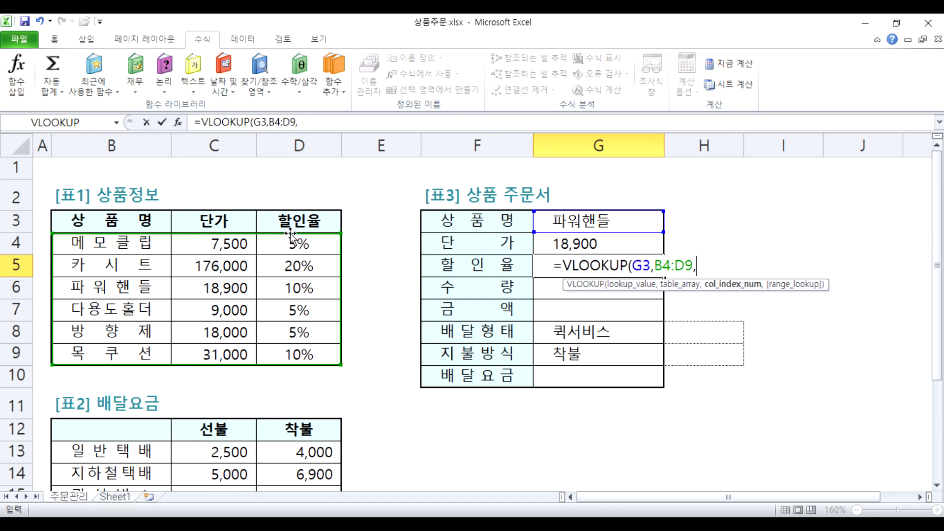
text(3)
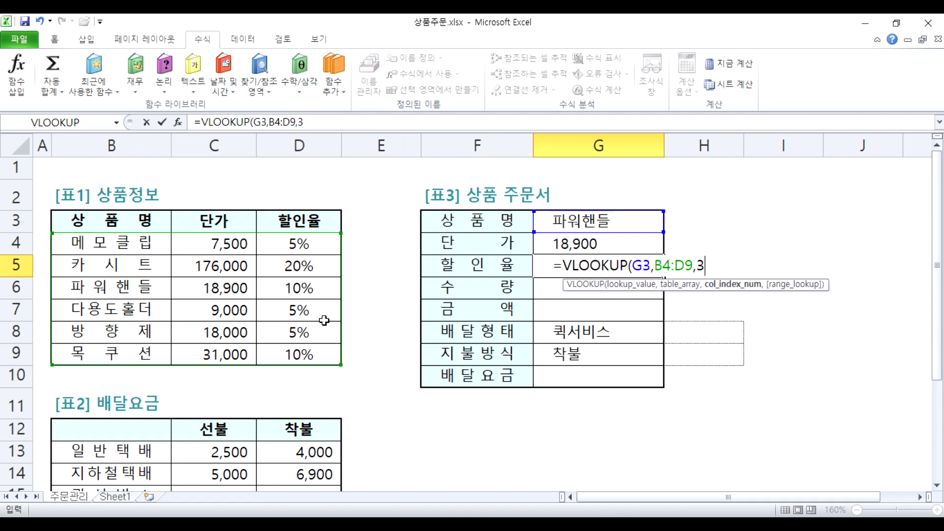
text(,)
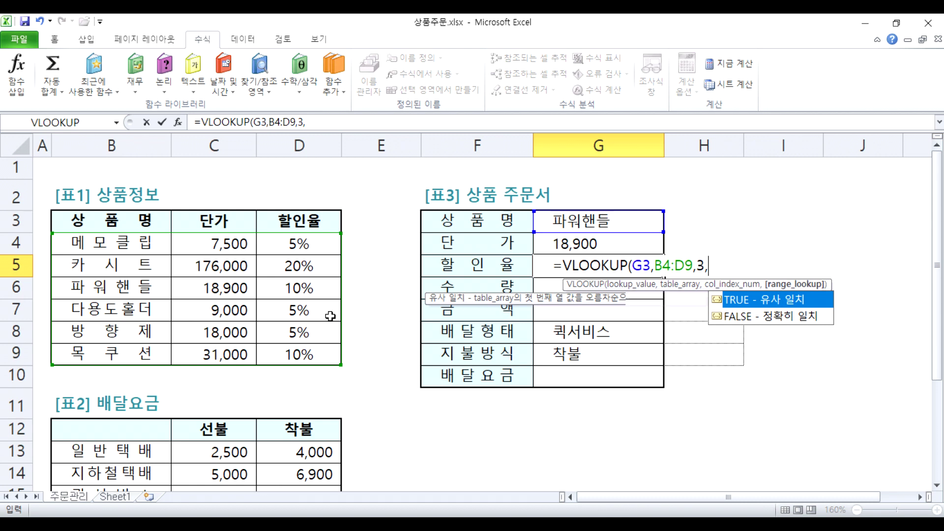
Complete G5 as =VLOOKUP(G3,B4:D9,3,FALSE), showing a 10% discount for 파워핸들
key(Down)
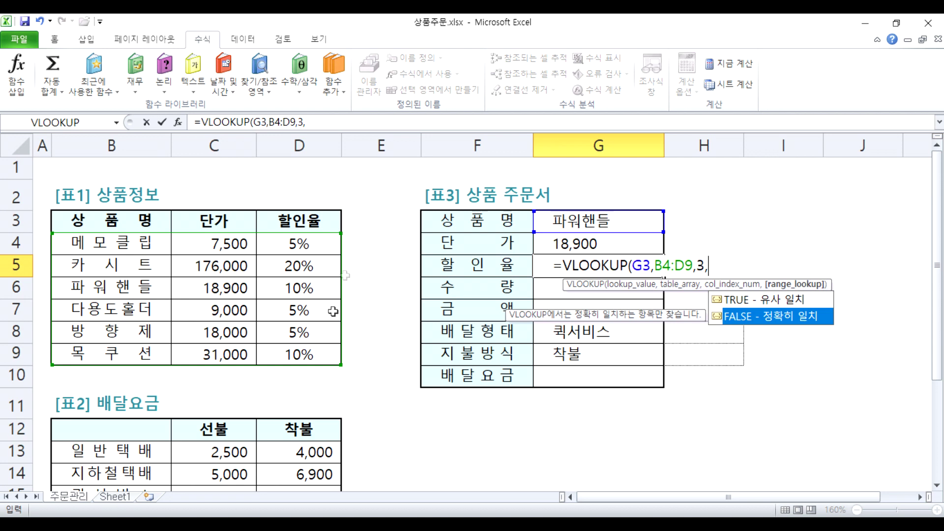
double_click(763, 315)
drag(709, 270, 762, 267)
text(0)
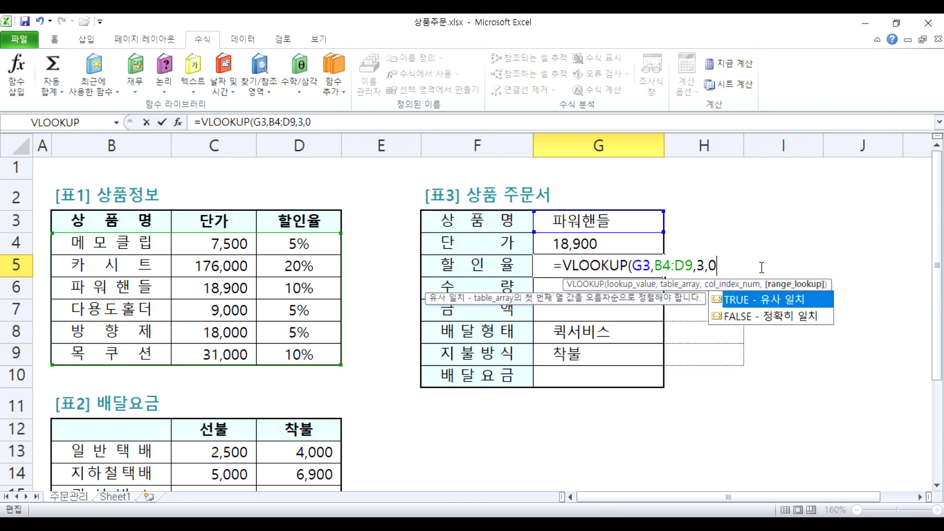
double_click(743, 315)
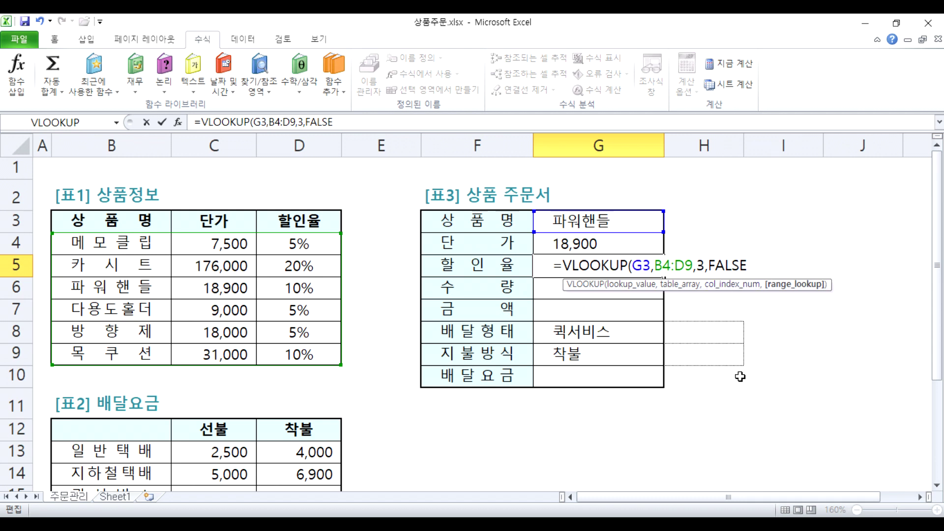
text())
key(Return)
click(594, 269)
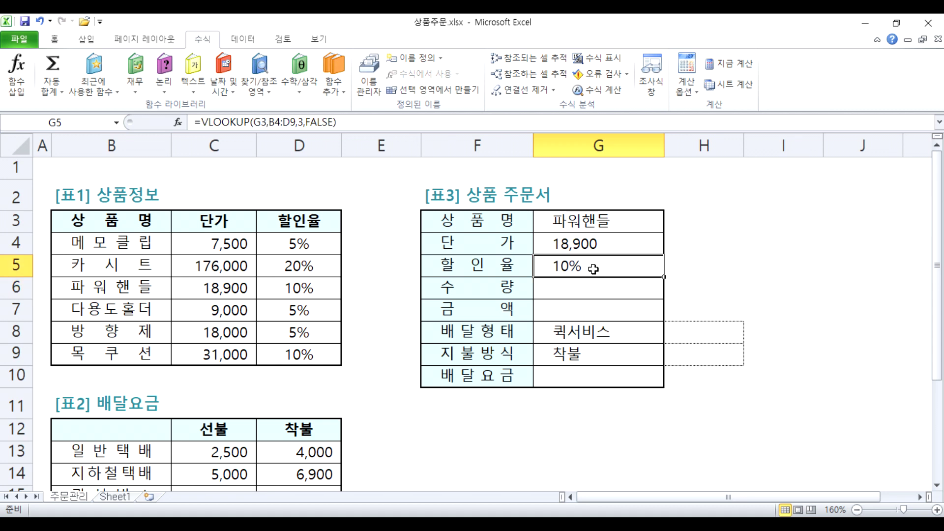
click(642, 228)
click(670, 225)
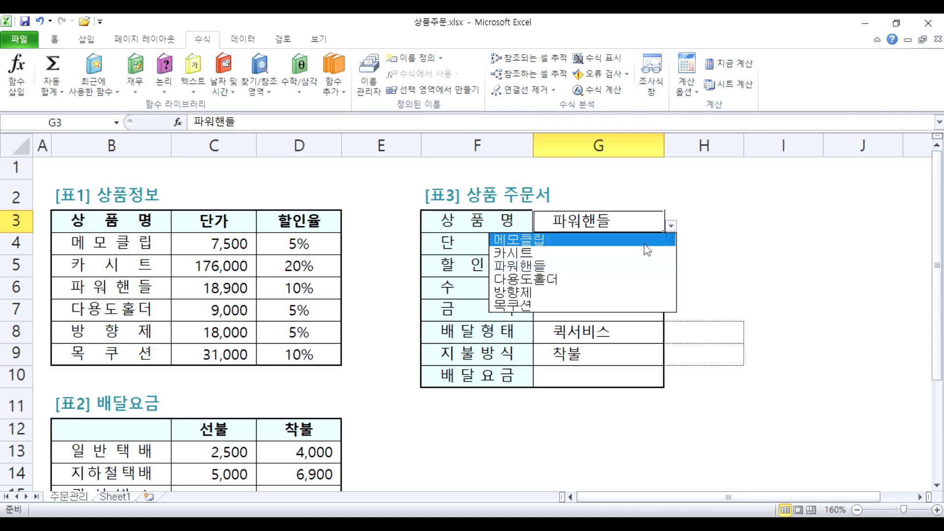
click(591, 241)
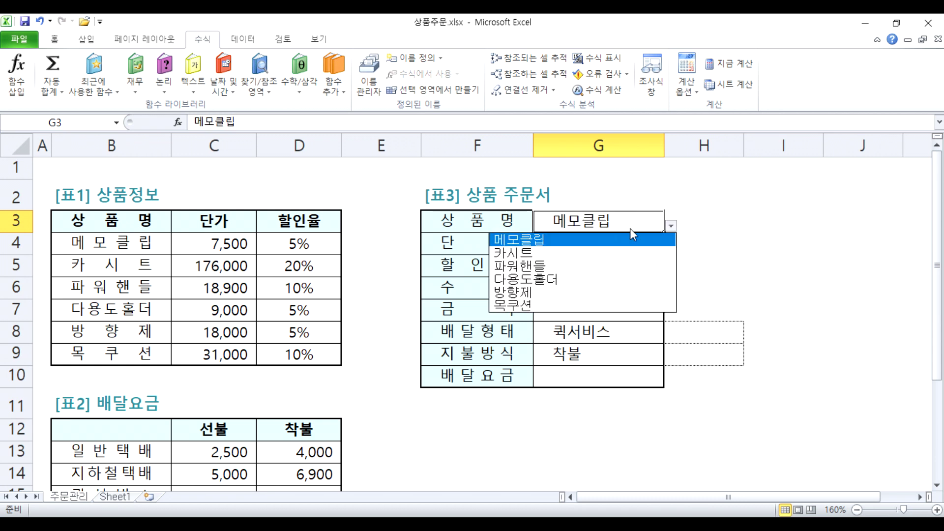
click(671, 226)
click(617, 266)
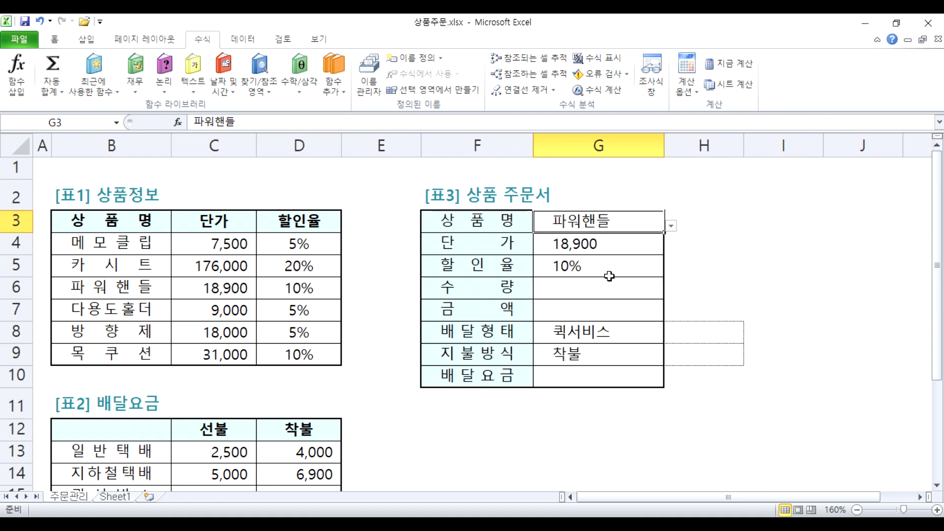
drag(76, 240, 286, 351)
drag(285, 352, 285, 353)
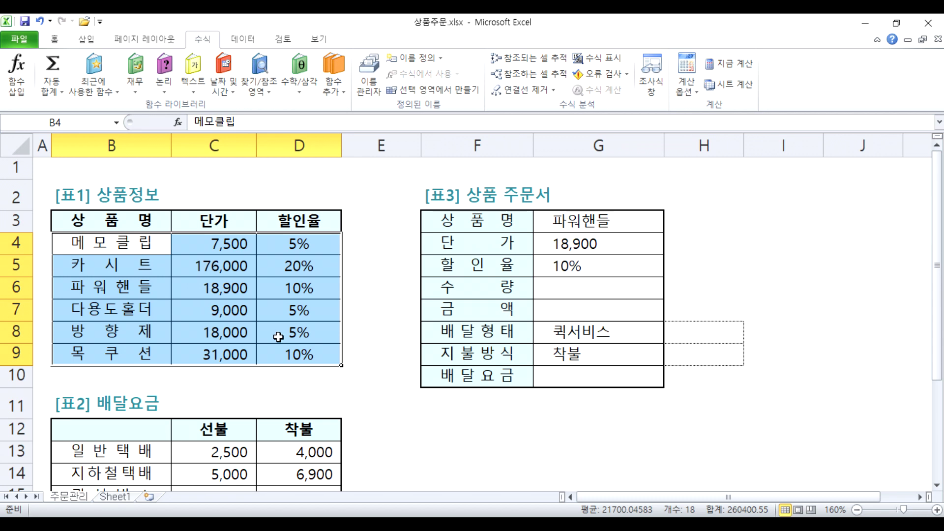
click(625, 223)
click(671, 226)
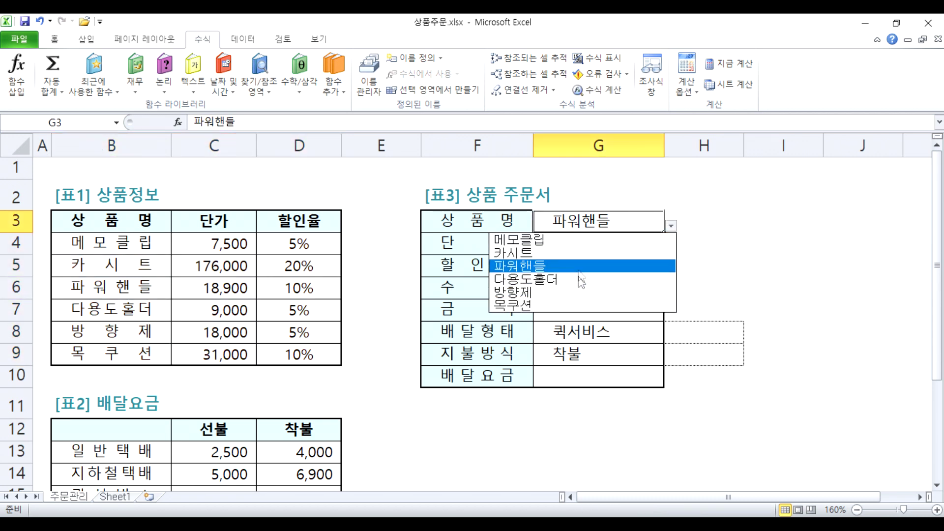
click(580, 292)
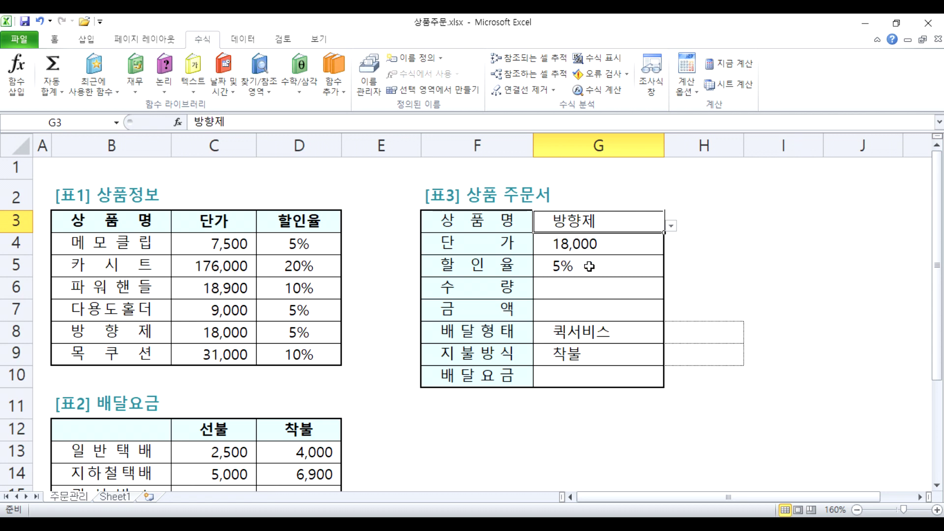
click(670, 227)
click(554, 267)
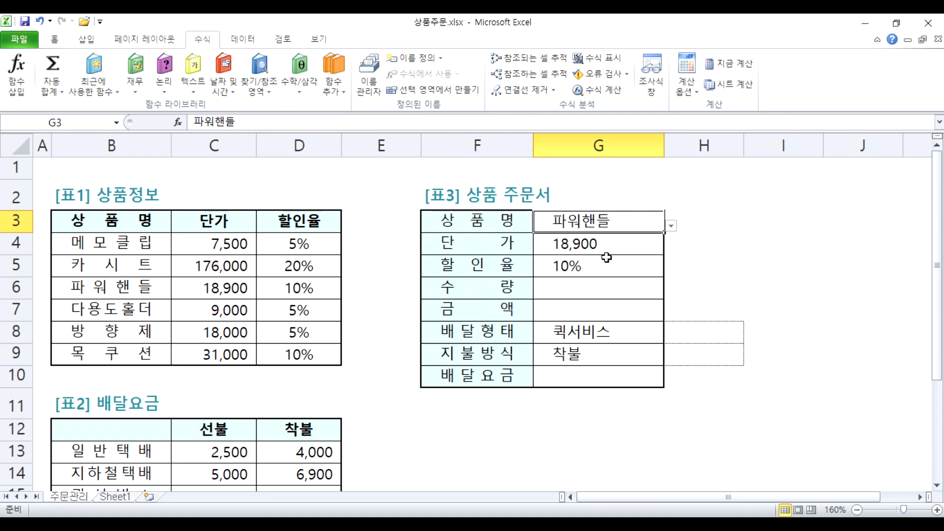
click(570, 285)
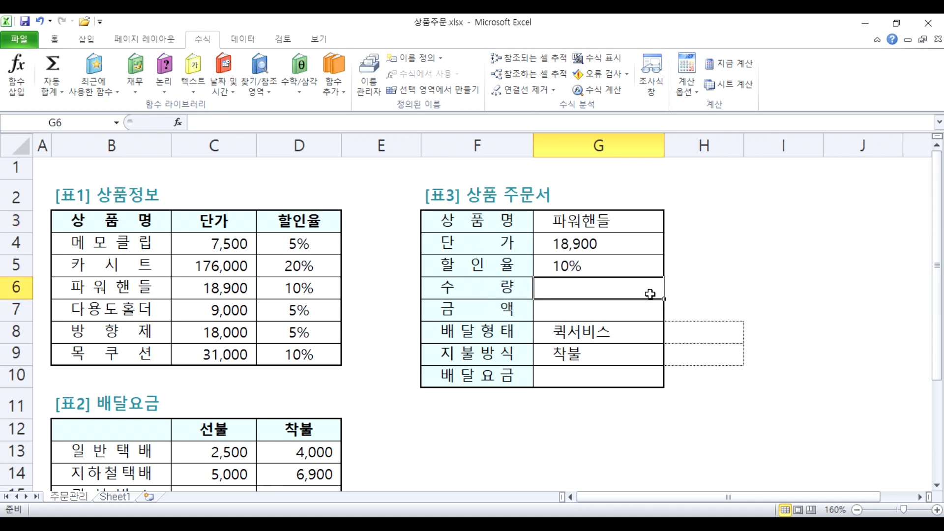
text(15)
key(Return)
click(626, 280)
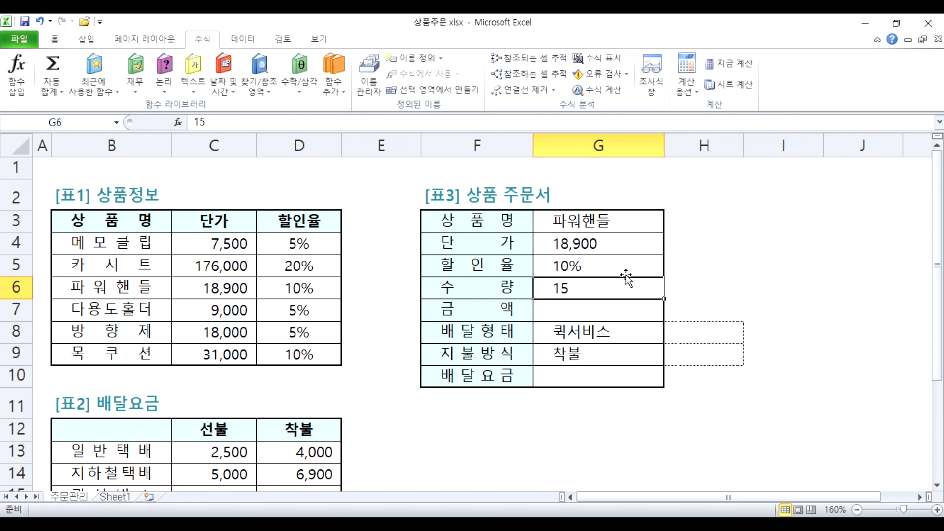
text(20)
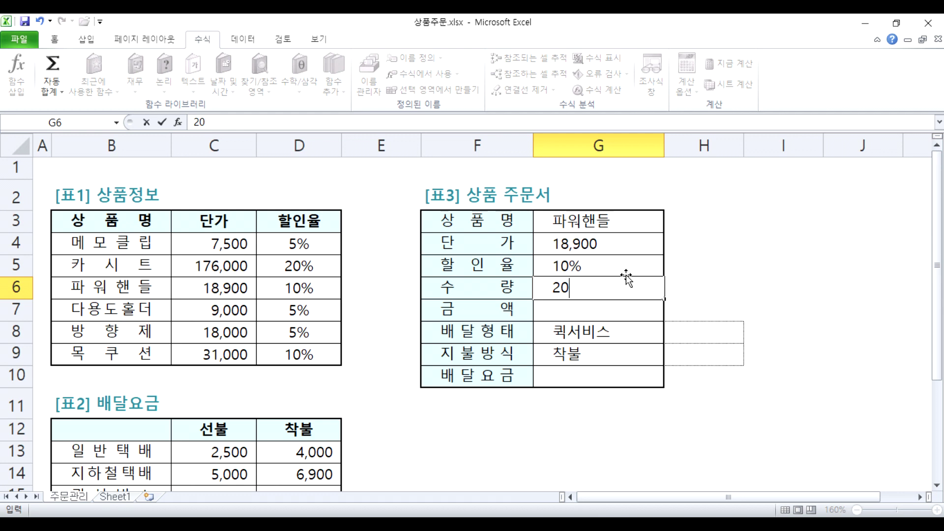
key(Return)
click(626, 278)
text(15)
key(Return)
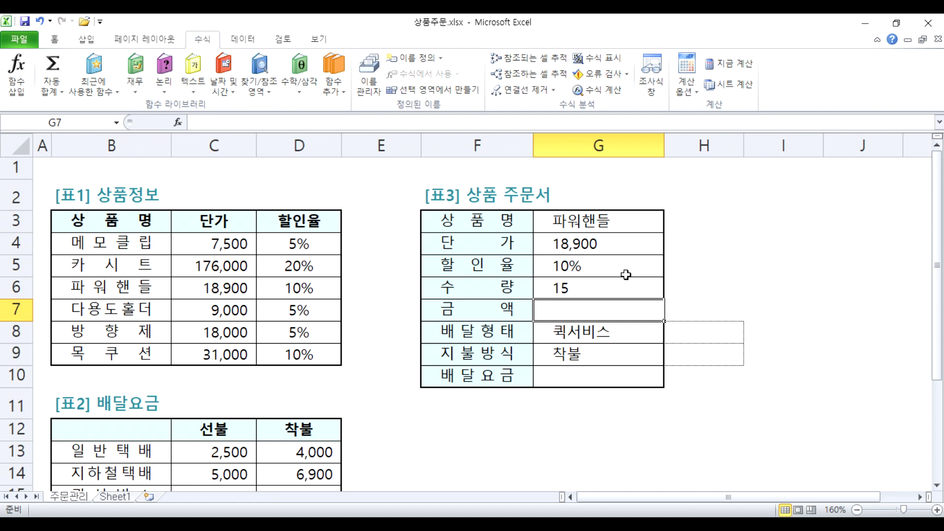
click(607, 247)
click(598, 270)
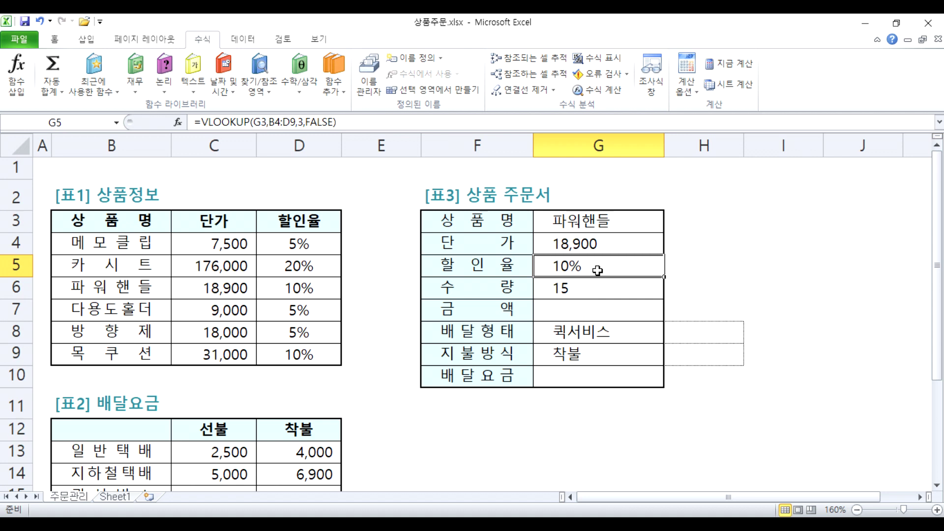
click(575, 310)
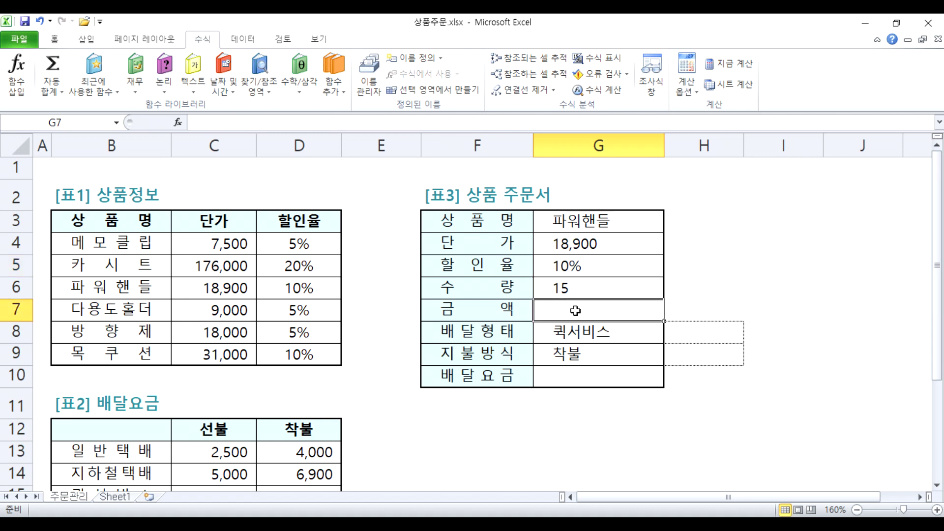
Enter =G4*G6*(1-G5) in G7 to calculate the amount of 255,150
text(=)
key(Escape)
ctrl+scroll(635, 319, up, 4)
text(=)
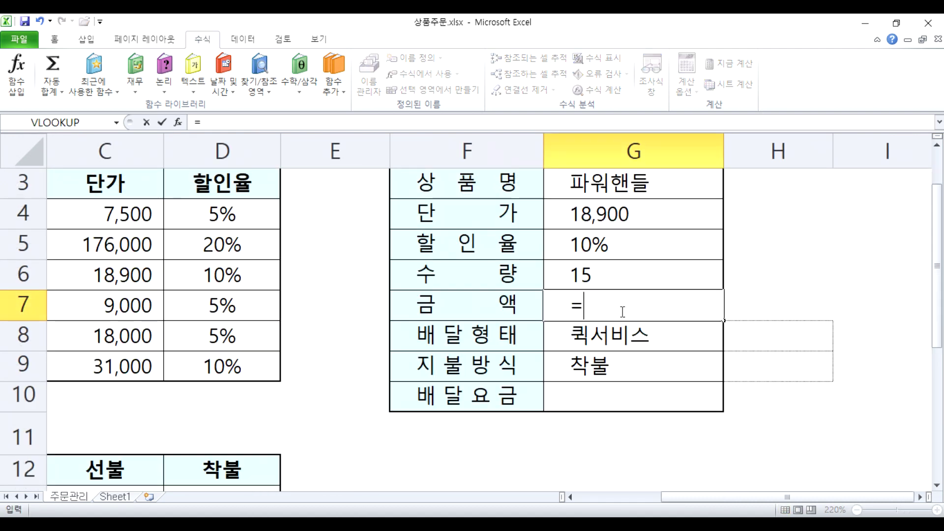
click(599, 208)
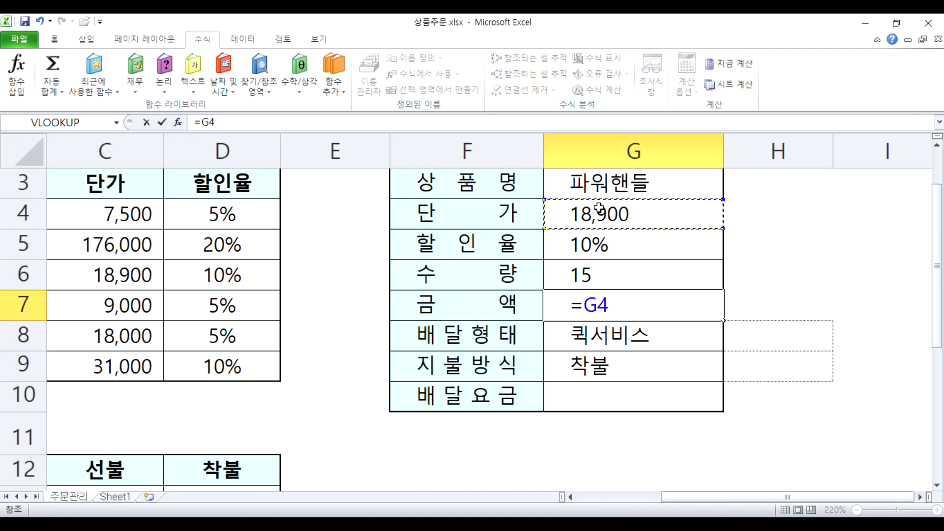
text(*)
click(624, 277)
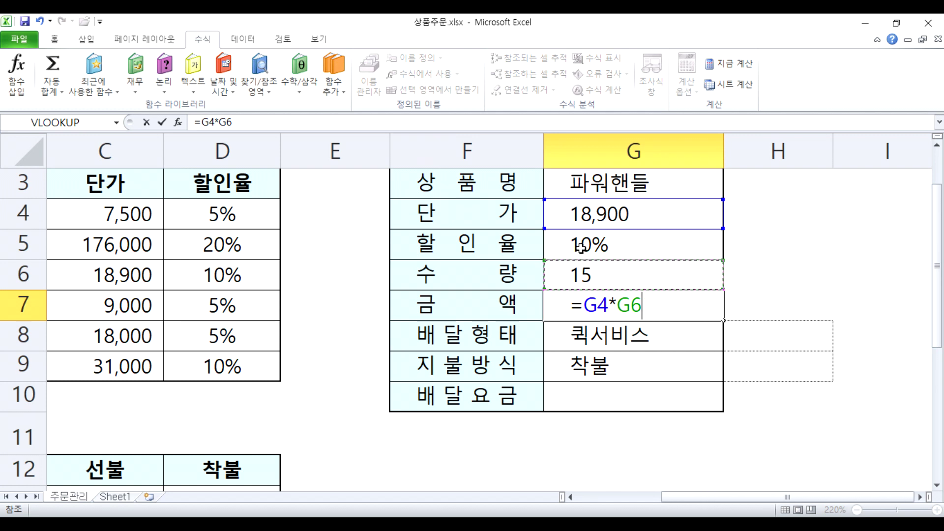
text(*)
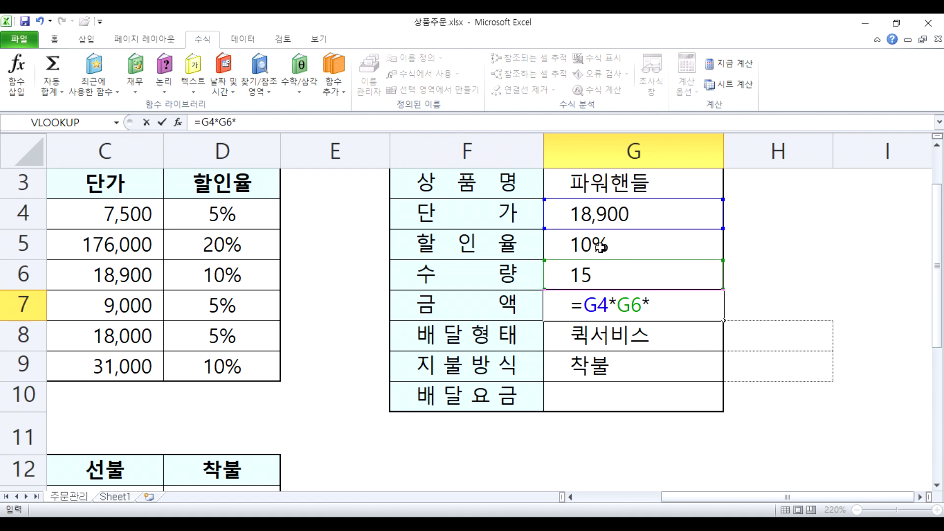
text((1-)
click(576, 243)
text())
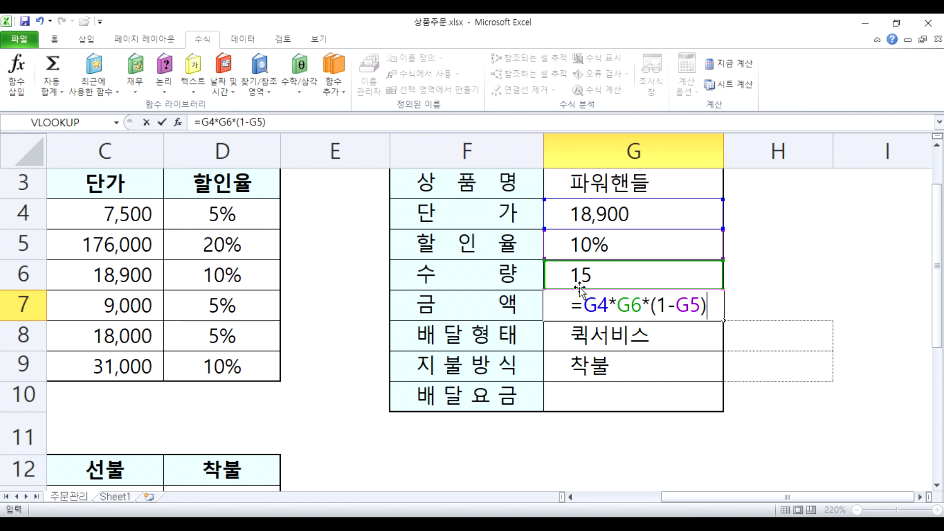
key(Return)
Review G7's formula references, then open the product list in G3
click(674, 304)
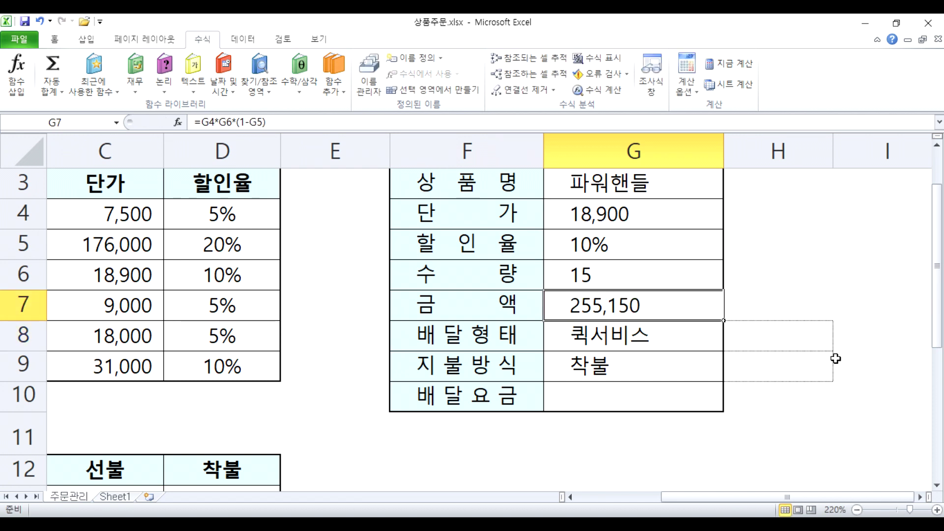
double_click(664, 310)
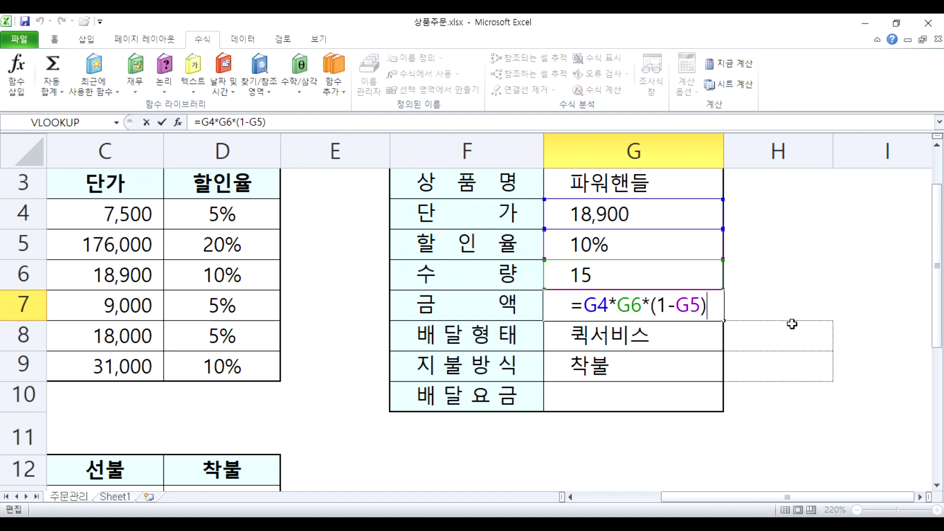
key(Escape)
click(680, 189)
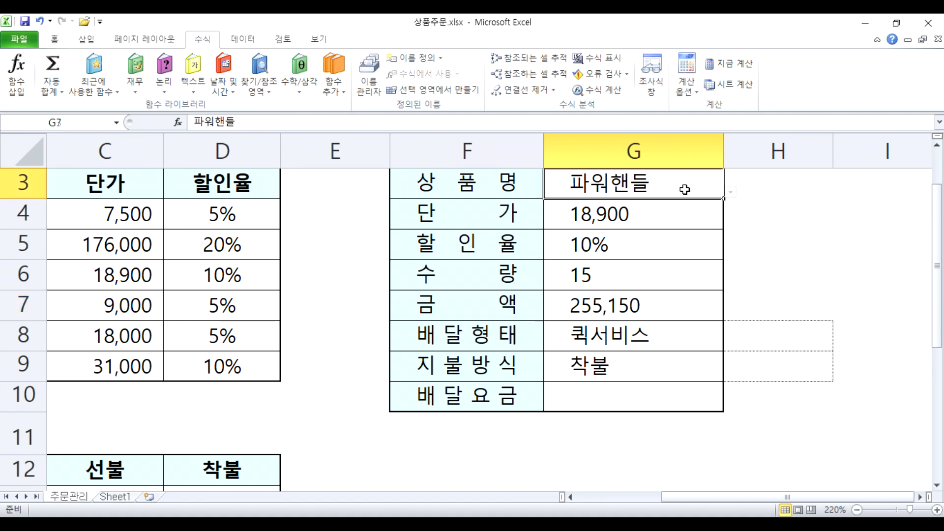
click(732, 193)
click(578, 261)
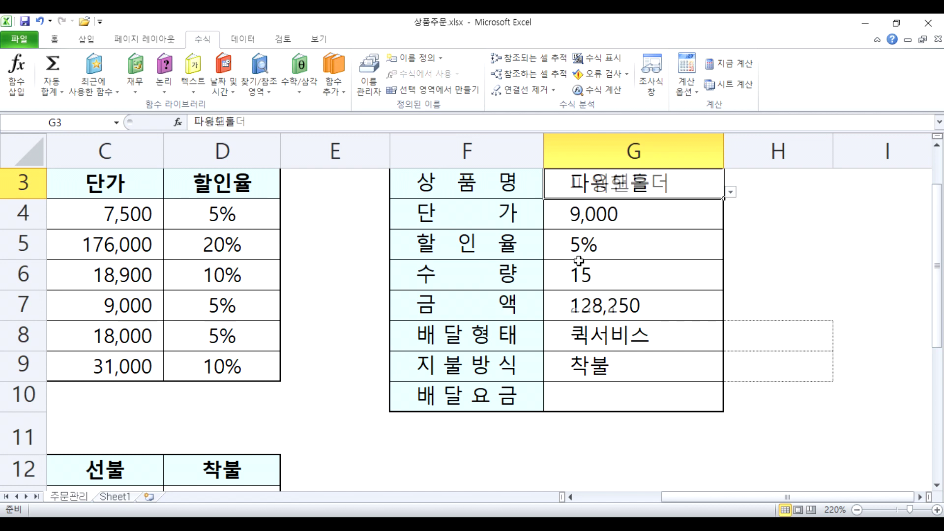
click(621, 268)
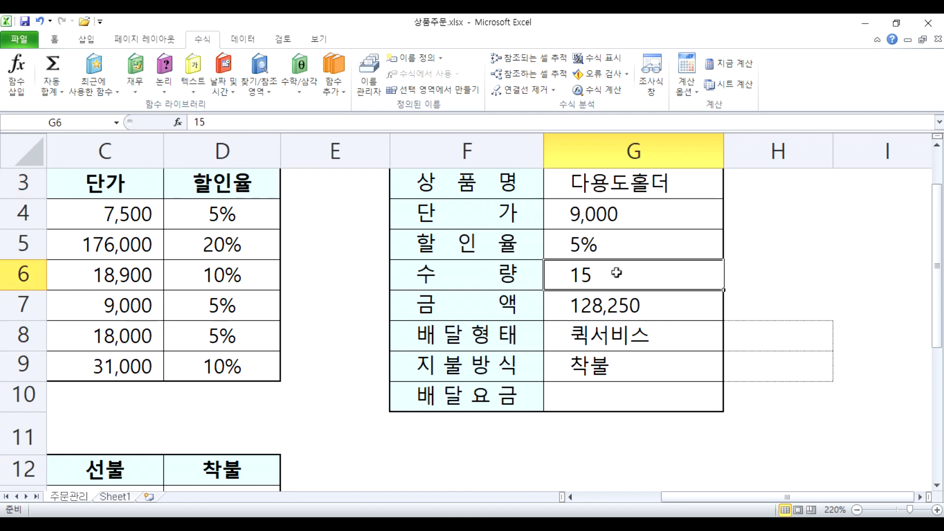
text(28)
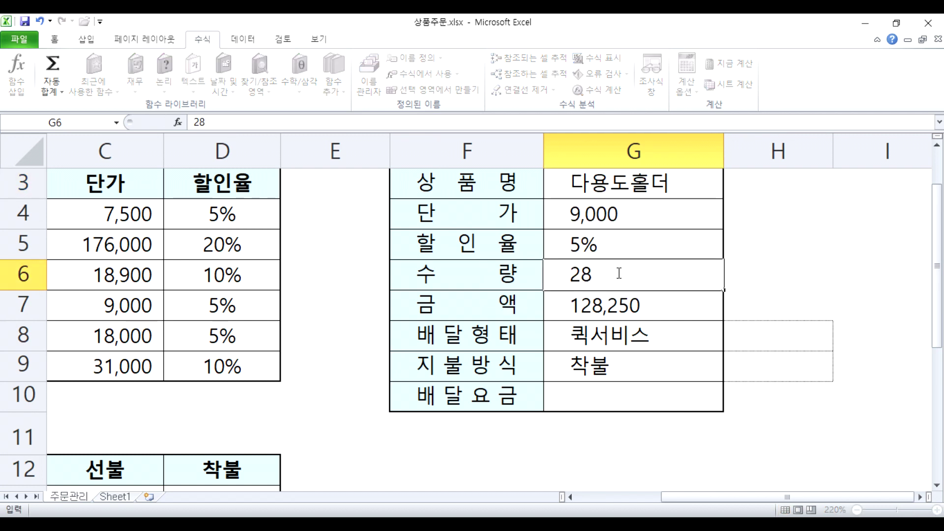
key(Return)
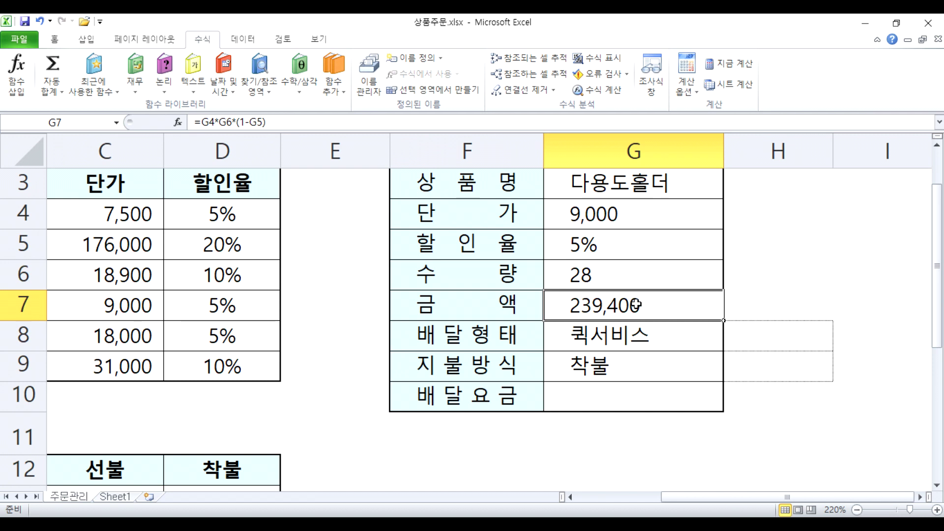
click(713, 185)
click(732, 192)
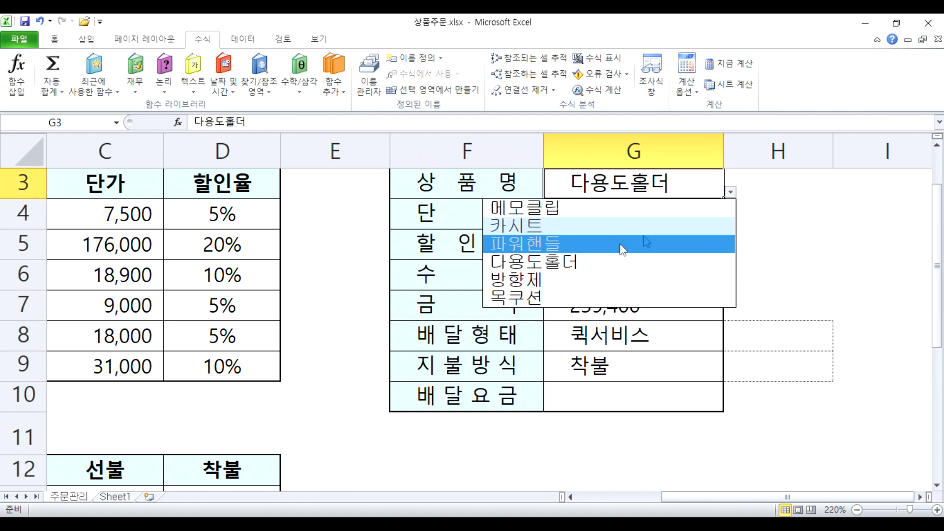
click(623, 279)
click(607, 274)
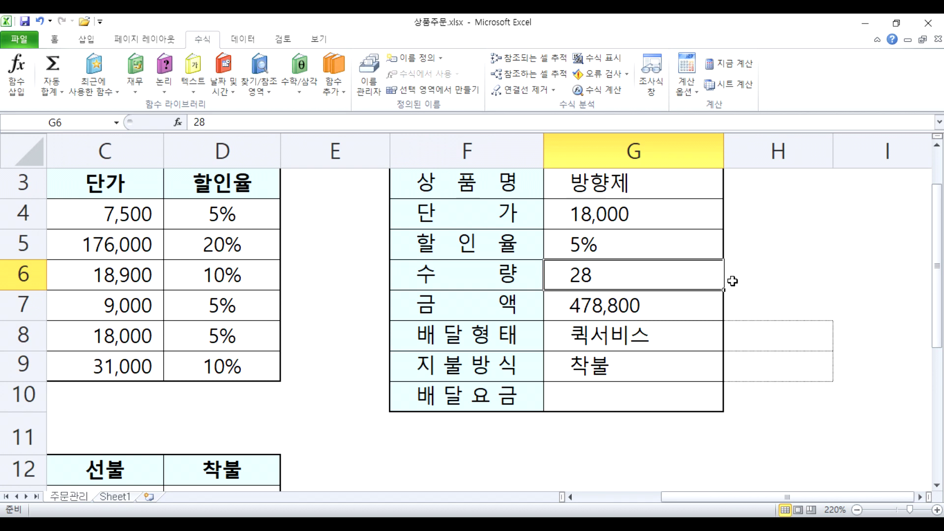
text(15)
key(Return)
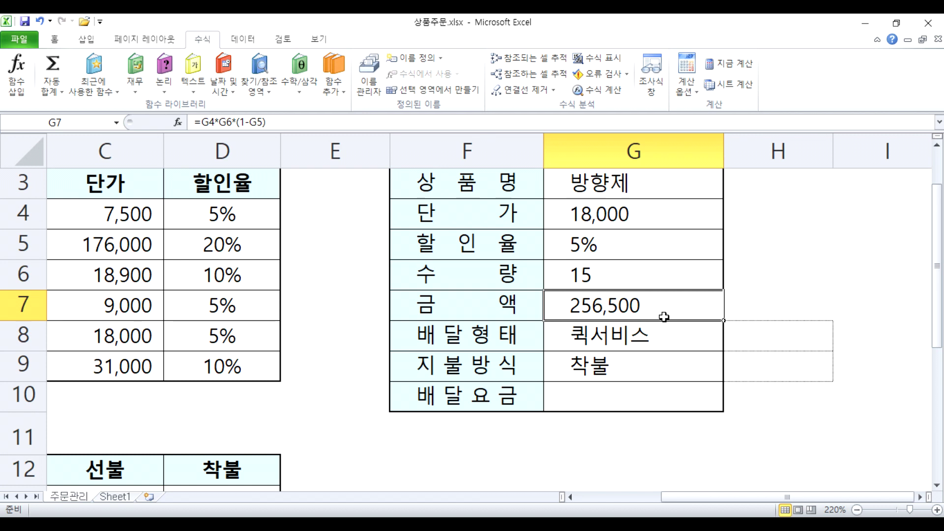
click(681, 187)
click(725, 192)
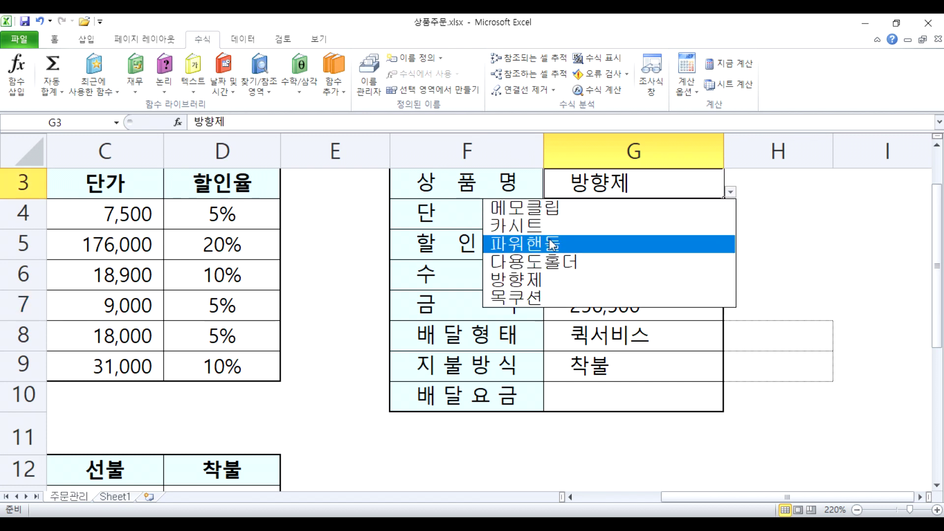
click(605, 244)
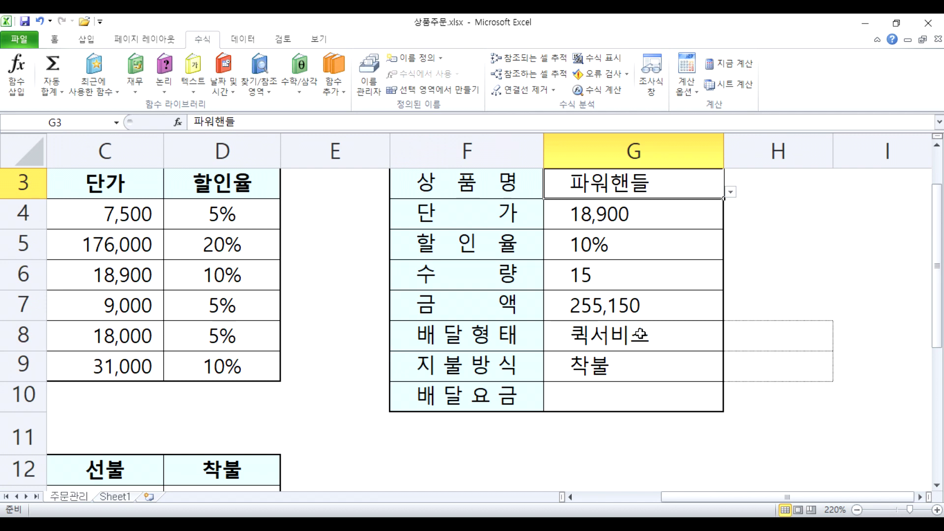
click(312, 342)
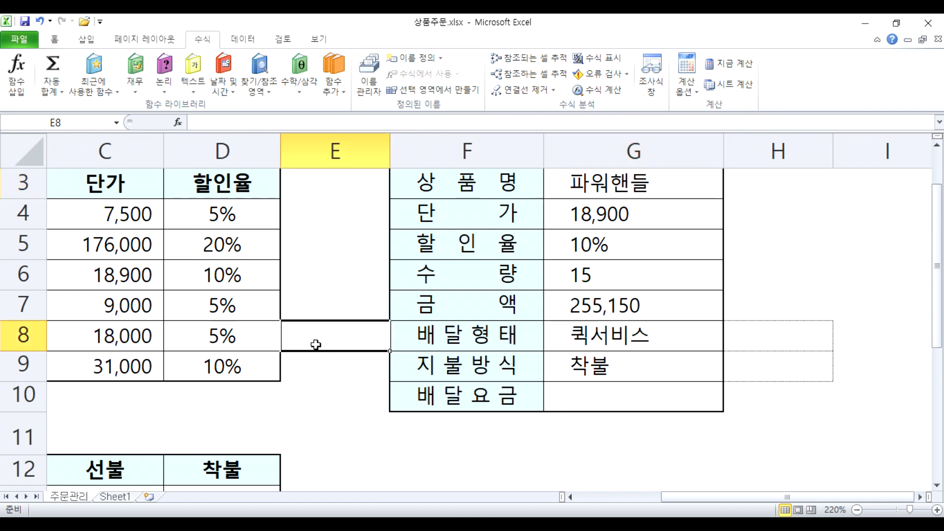
Inspect the delivery fee table, including the 퀵서비스 fee in C15 and names B13:B15
scroll(315, 341, down, 3)
scroll(320, 342, down, 2)
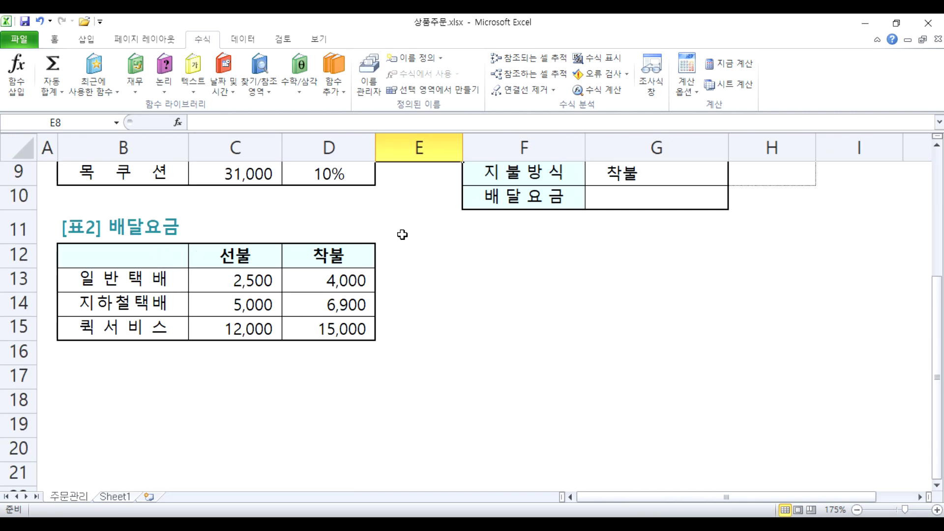
scroll(403, 235, up, 1)
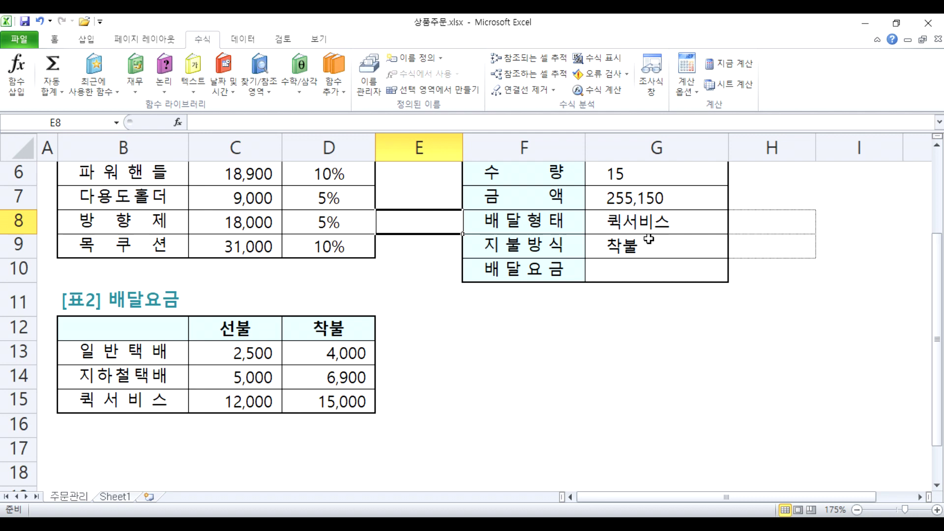
click(253, 402)
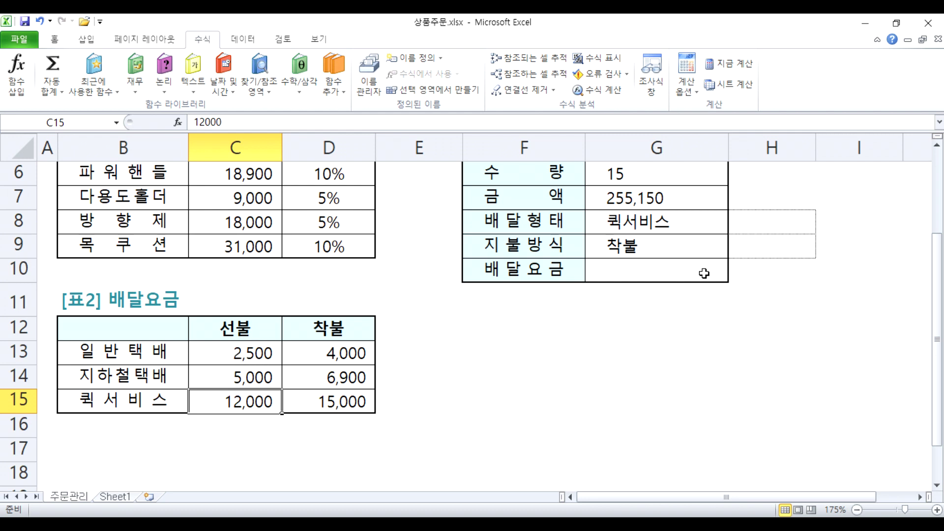
click(651, 248)
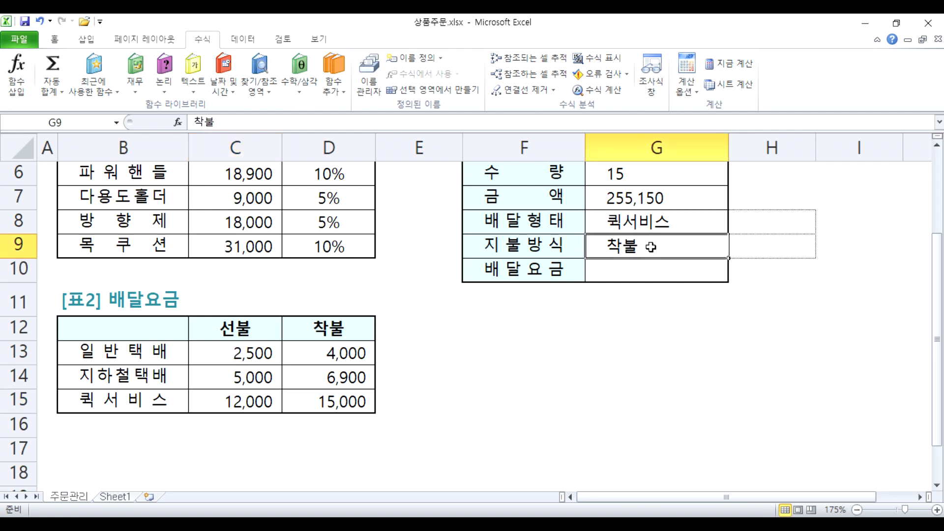
click(655, 223)
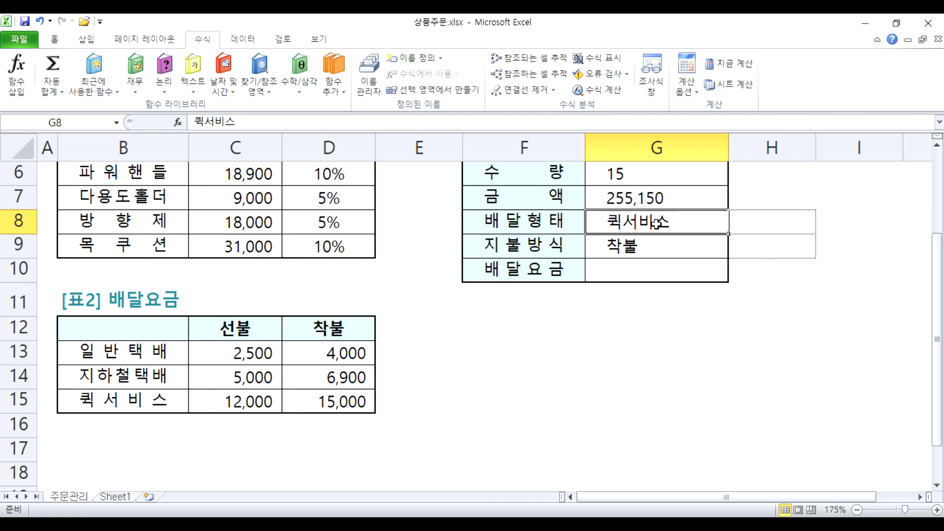
drag(157, 354, 157, 401)
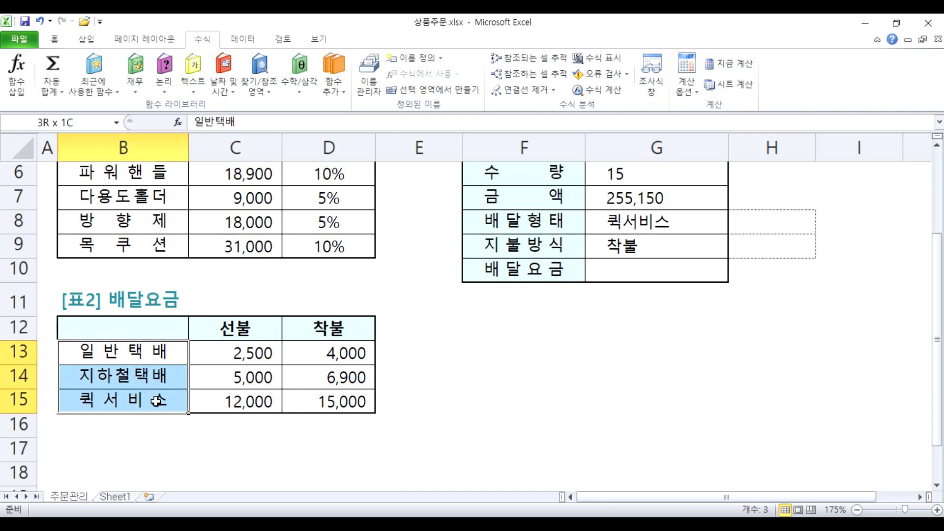
drag(157, 401, 157, 401)
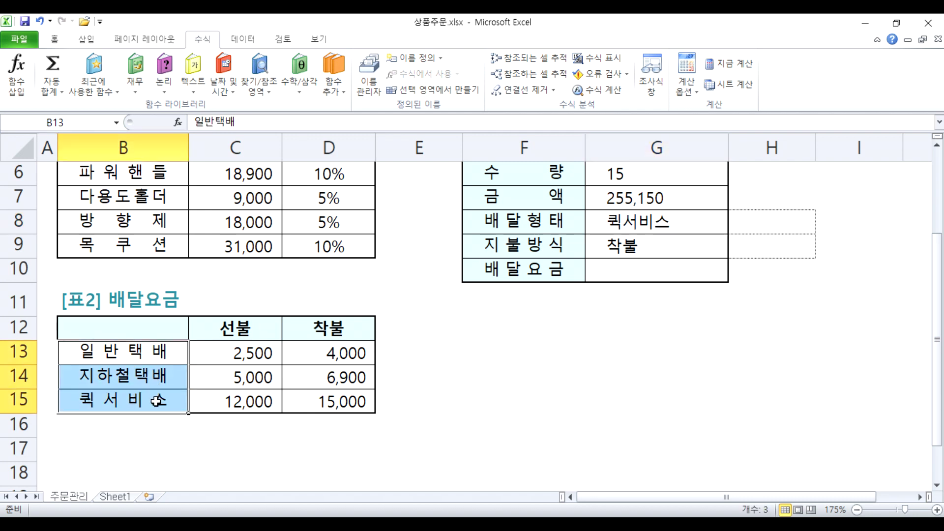
Select delivery type cell G8, discarding an accidental entry, and show the Data ribbon
click(634, 230)
text(ZNLR)
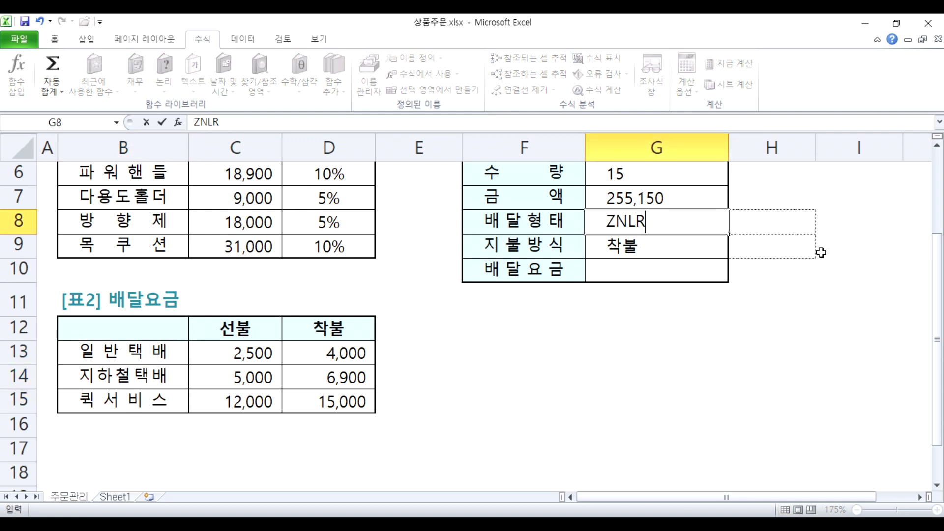
key(Escape)
drag(112, 353, 115, 396)
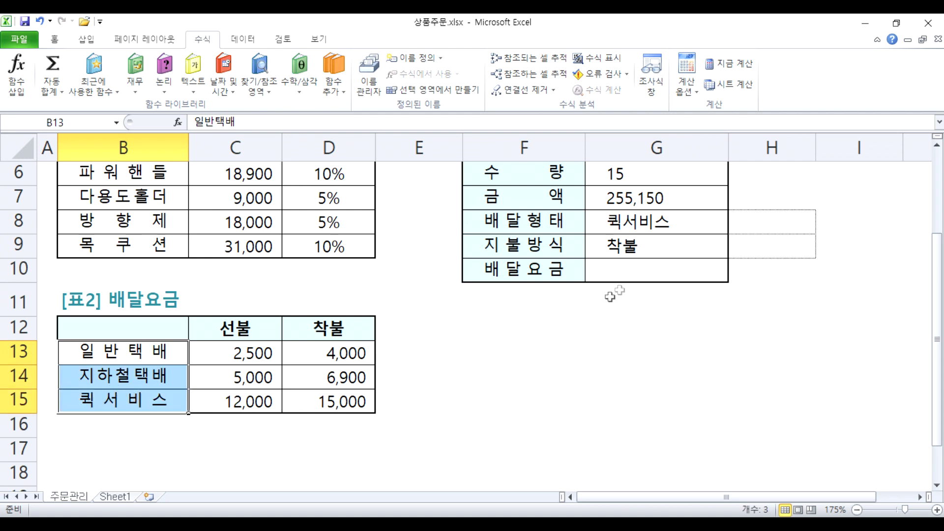
click(658, 222)
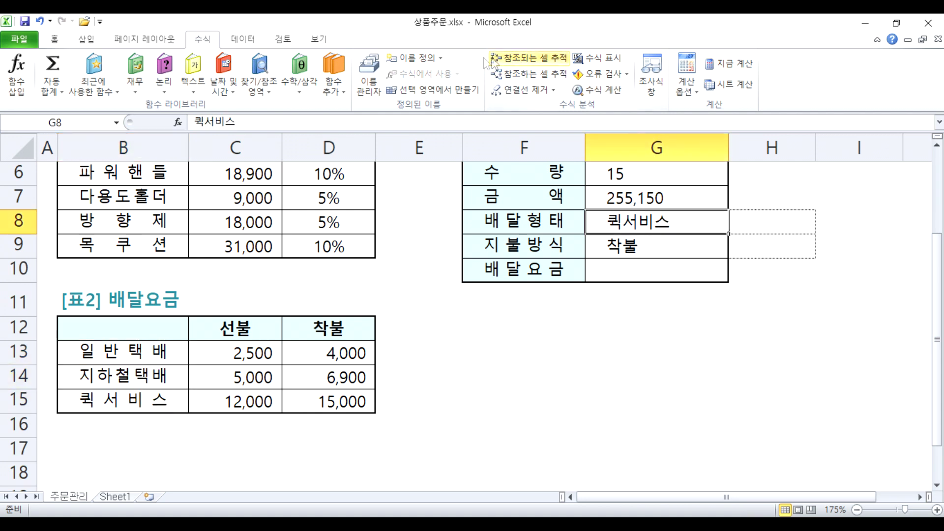
click(246, 39)
Add List data validation to G8 with source =$B$13:$B$15
click(495, 63)
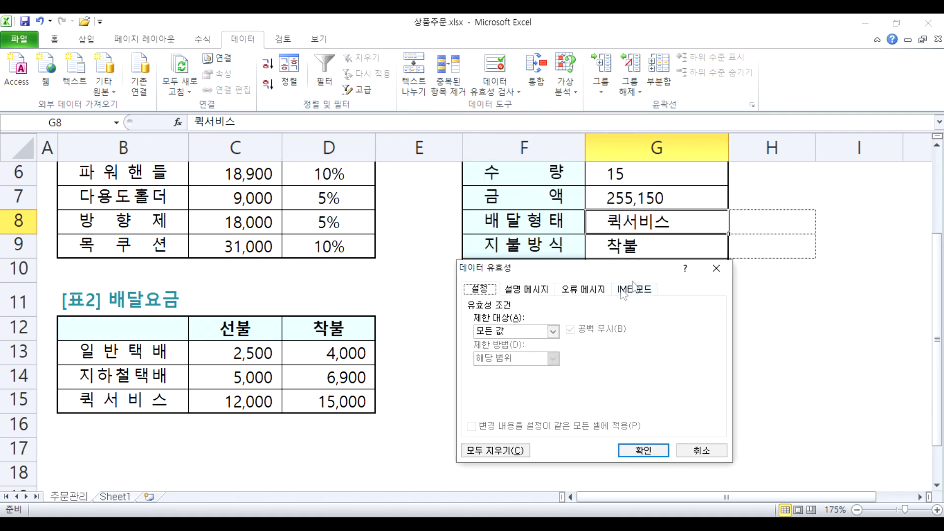
click(517, 333)
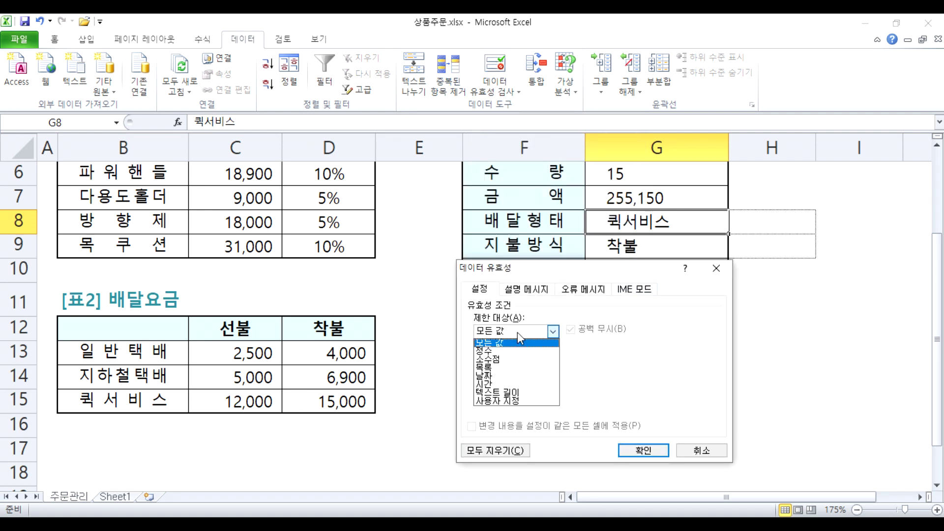
click(513, 369)
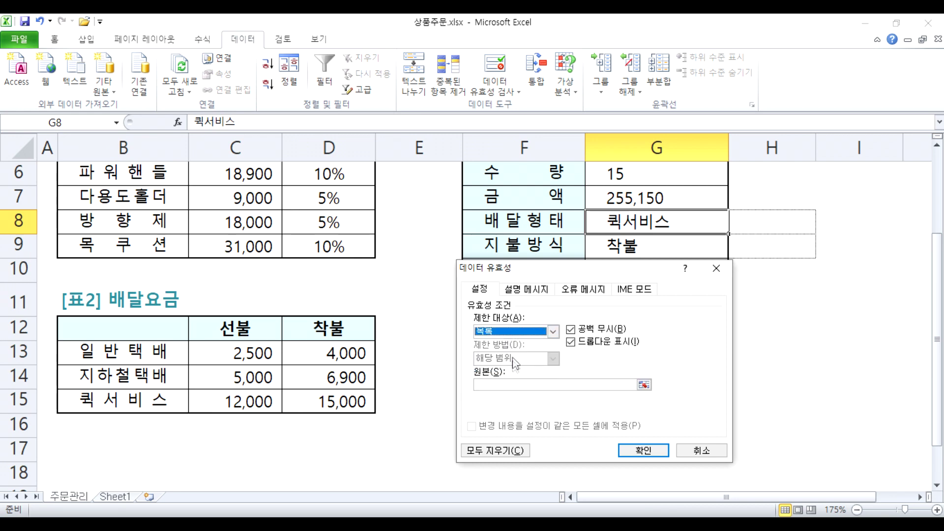
drag(510, 272, 528, 248)
click(535, 362)
drag(141, 357, 148, 399)
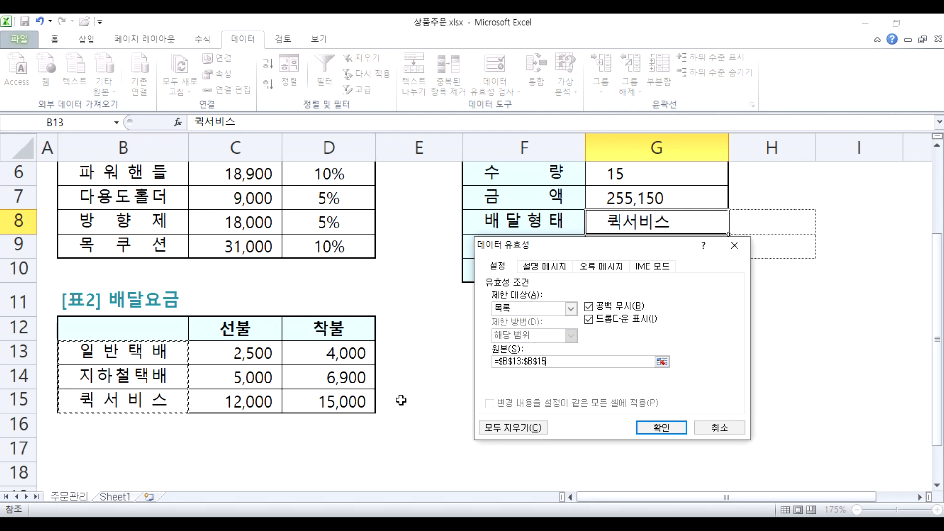
click(649, 428)
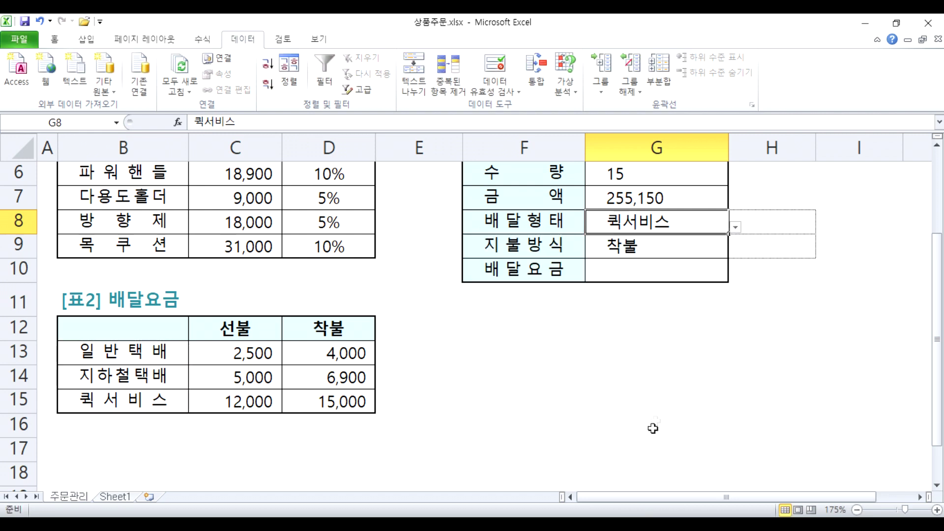
Test G8's dropdown with 일반택배 and 지하철택배, then set it back to 퀵서비스
click(735, 223)
click(703, 220)
click(736, 228)
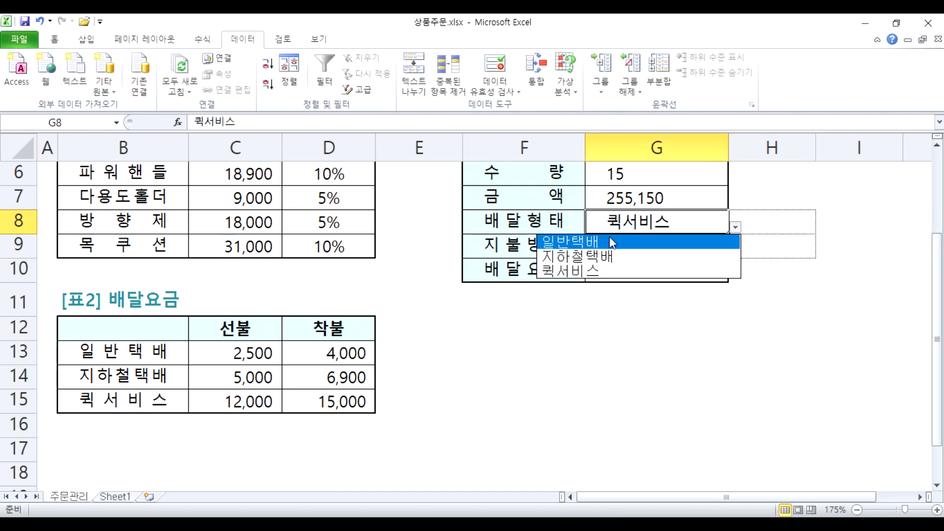
click(737, 227)
click(649, 255)
click(736, 227)
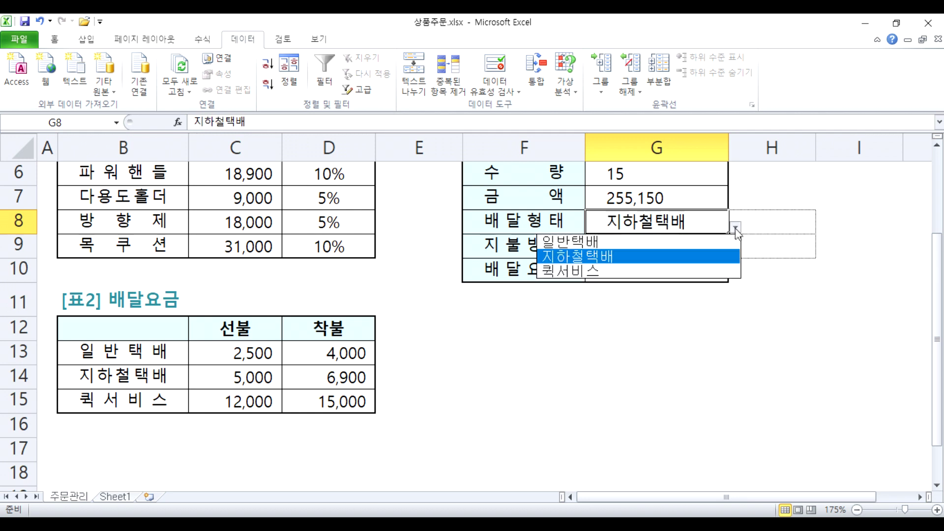
click(670, 266)
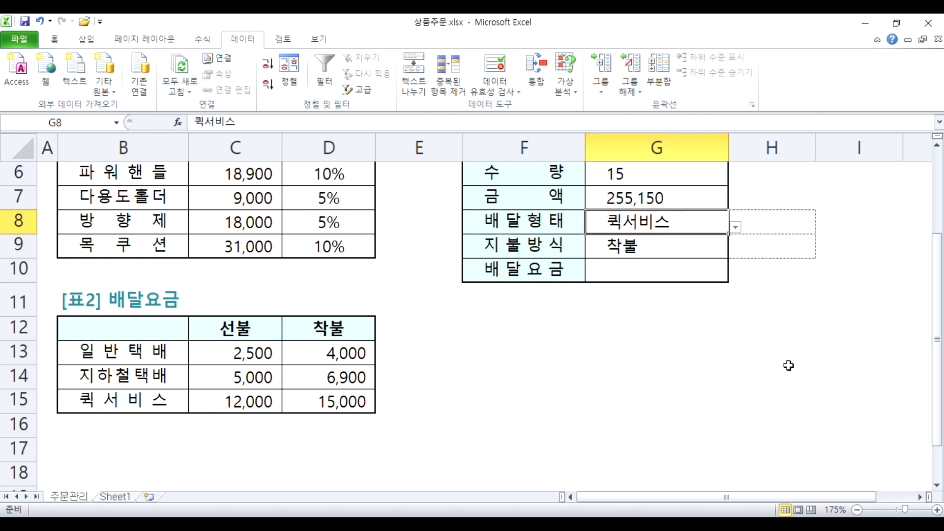
click(682, 248)
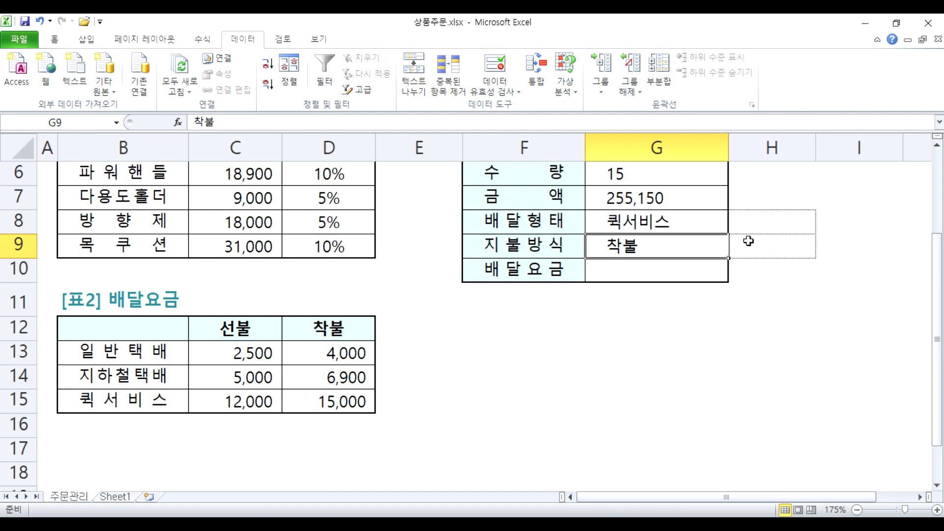
Give payment cell G9 List data validation sourced from =$C$12:$D$12
click(500, 63)
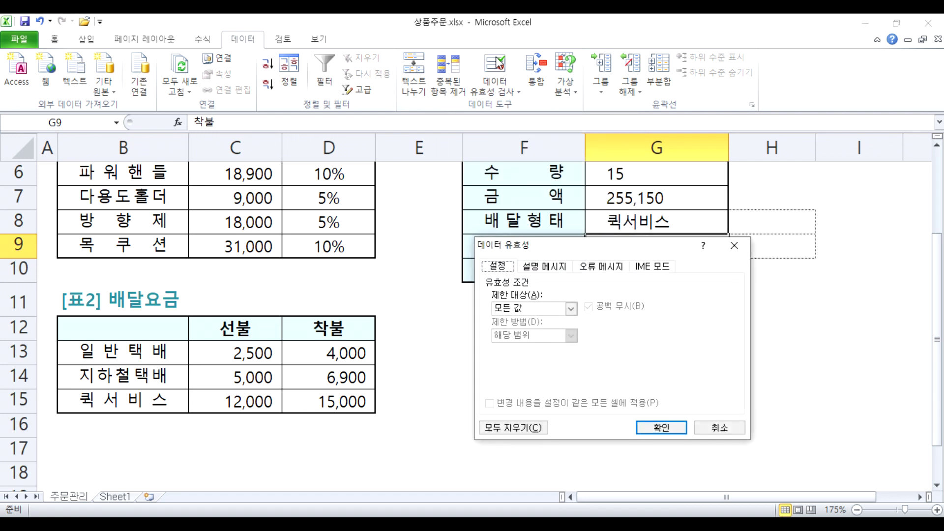
drag(634, 255, 793, 119)
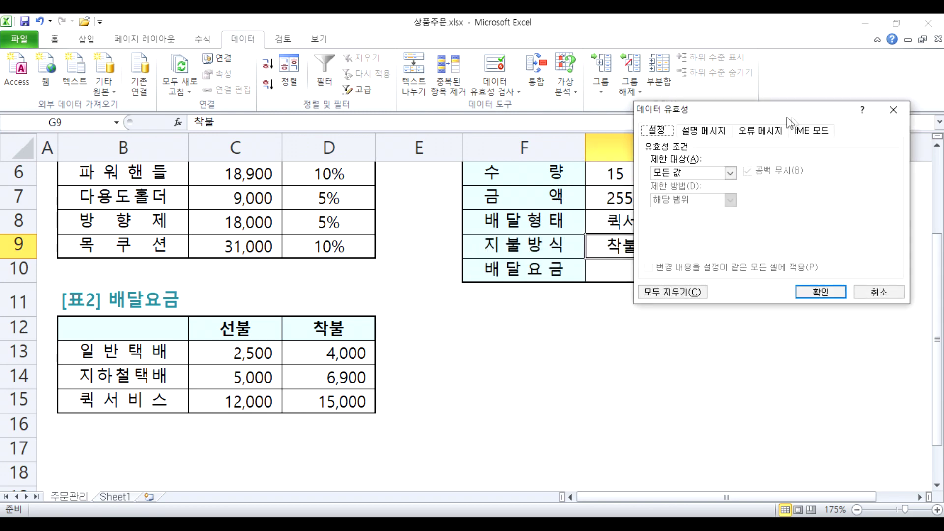
click(670, 173)
click(664, 209)
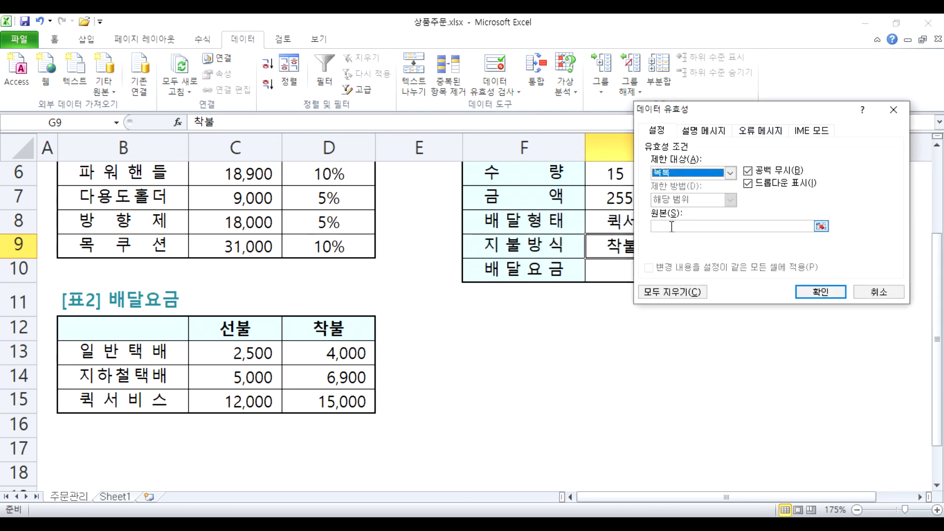
drag(699, 110, 752, 62)
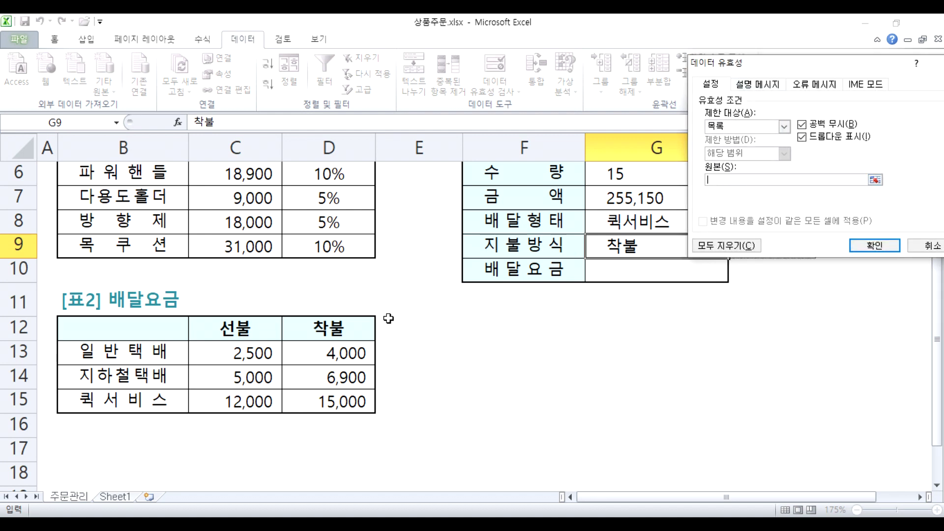
drag(237, 330, 325, 329)
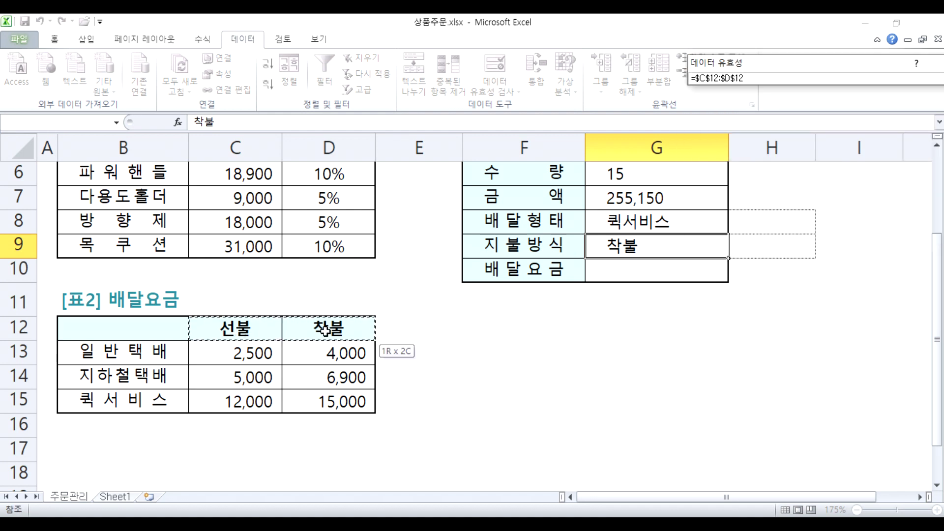
key(Return)
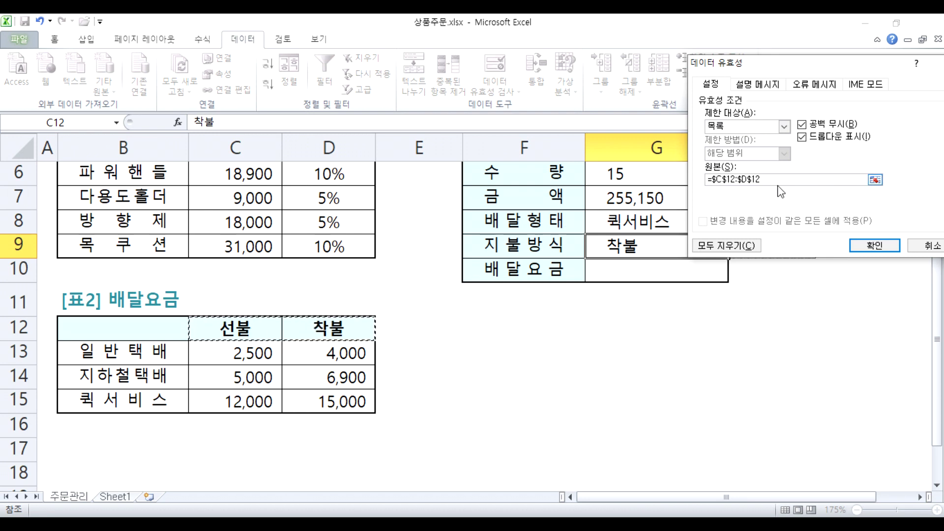
click(874, 246)
Test G9's dropdown by picking 선불, then reset it to 착불
click(735, 252)
click(658, 265)
click(736, 252)
click(675, 280)
click(670, 275)
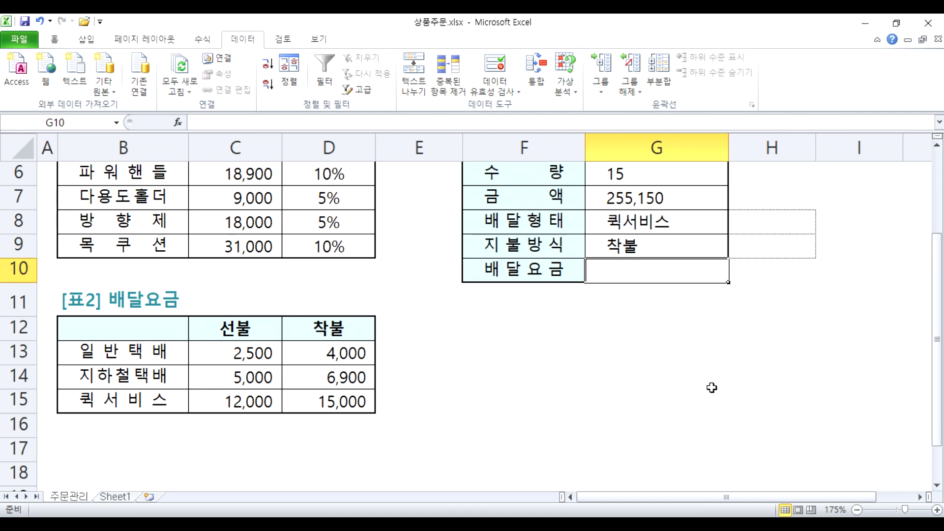
scroll(712, 387, up, 2)
Check the lookups by choosing 방향제 and 카시트 in G3, then restore 파워핸들
click(684, 240)
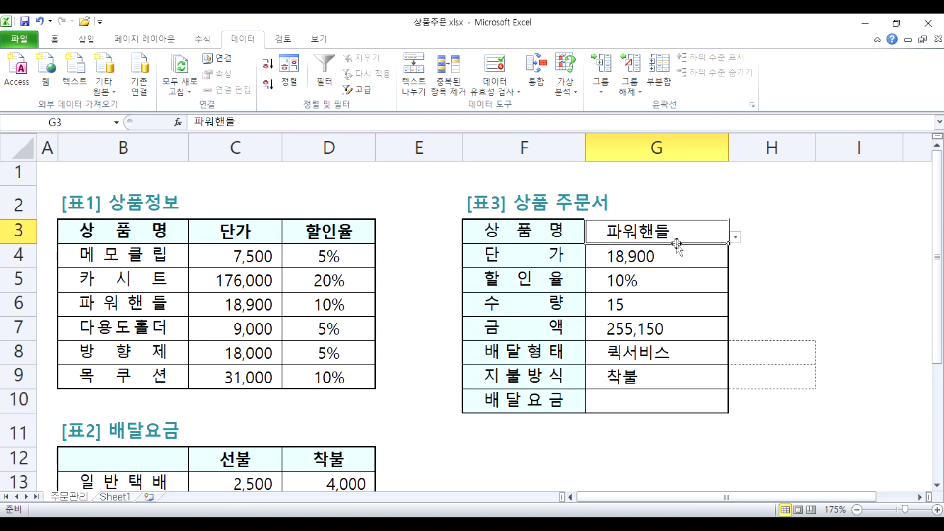
click(735, 237)
click(677, 308)
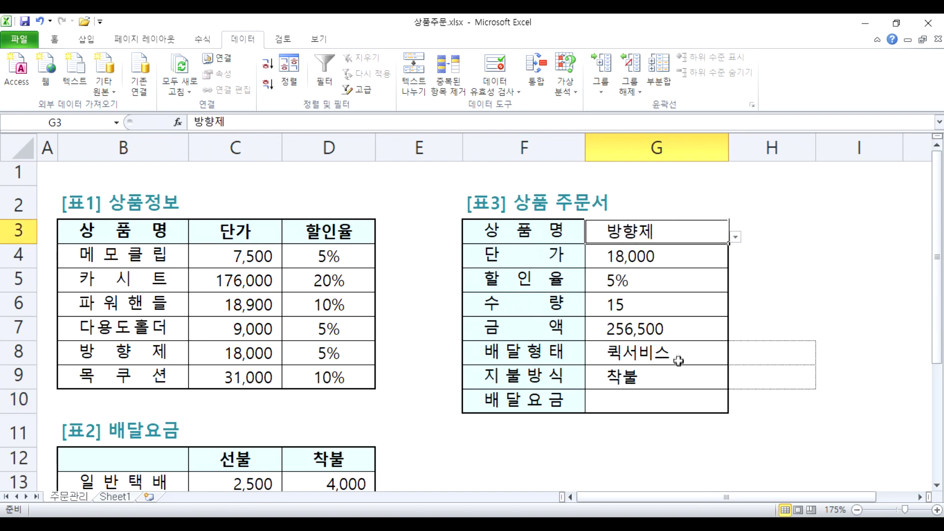
click(736, 238)
click(609, 261)
click(736, 237)
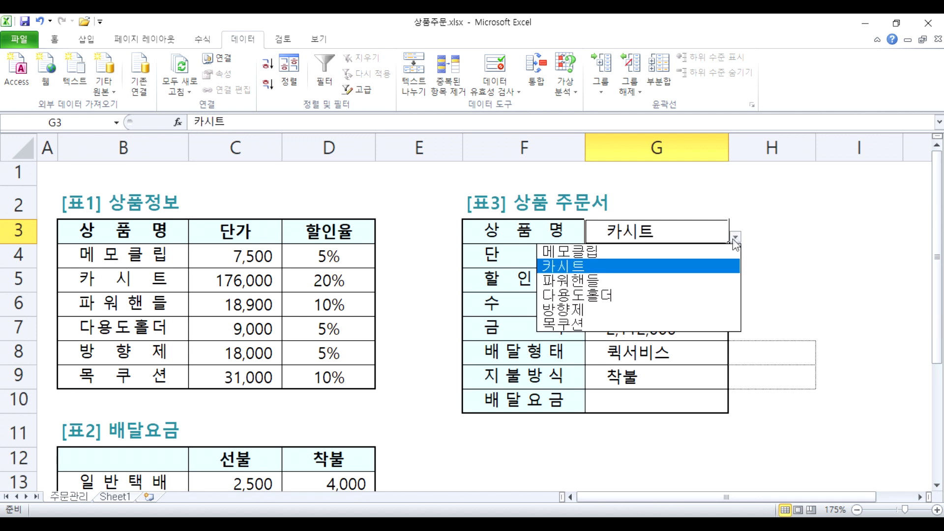
click(640, 281)
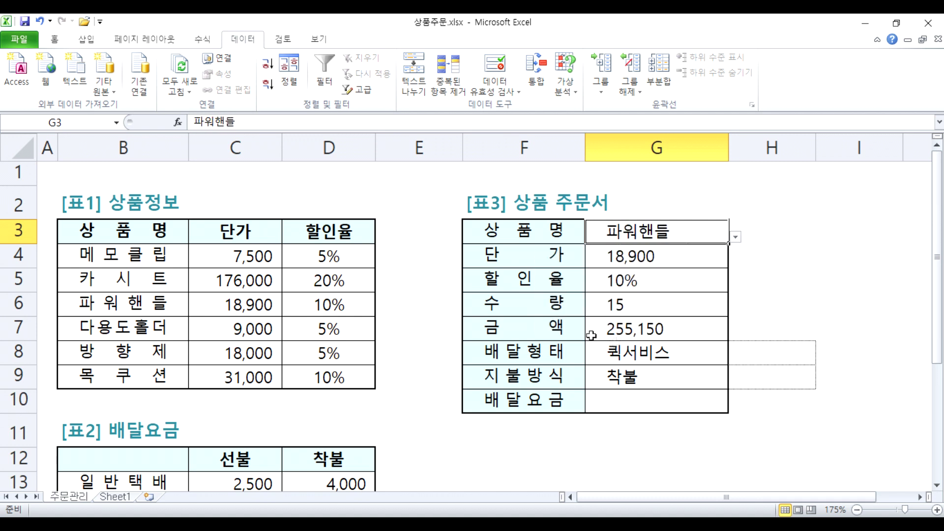
Note the 15,000 fee in D15 and switch G8 from 일반택배 back to 퀵서비스
click(649, 369)
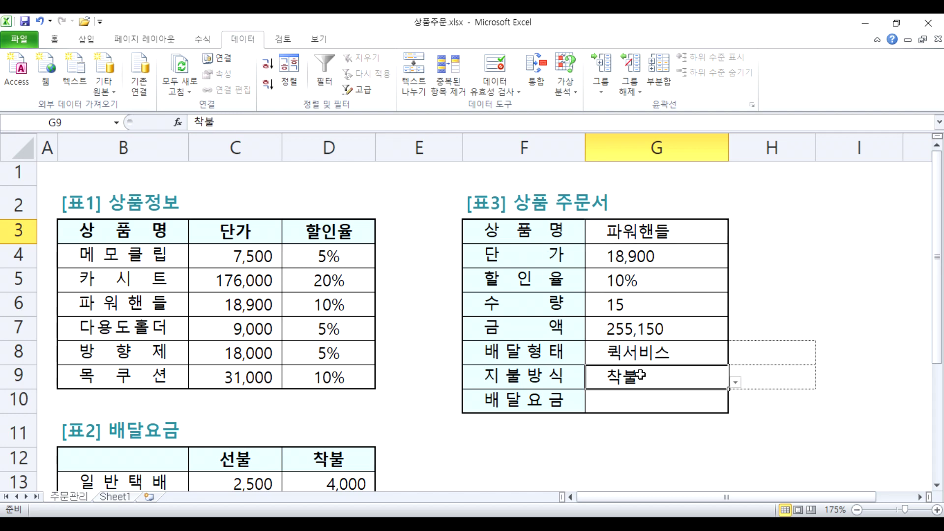
scroll(640, 375, down, 3)
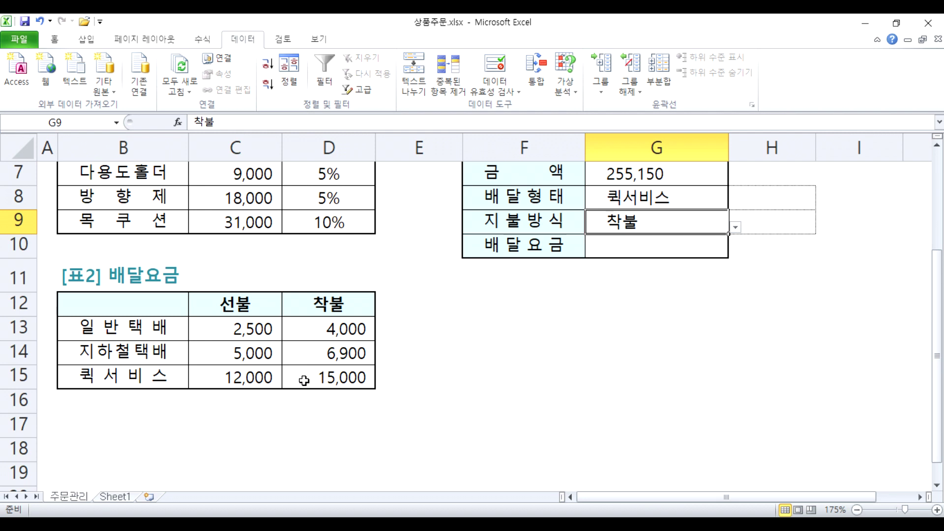
click(304, 381)
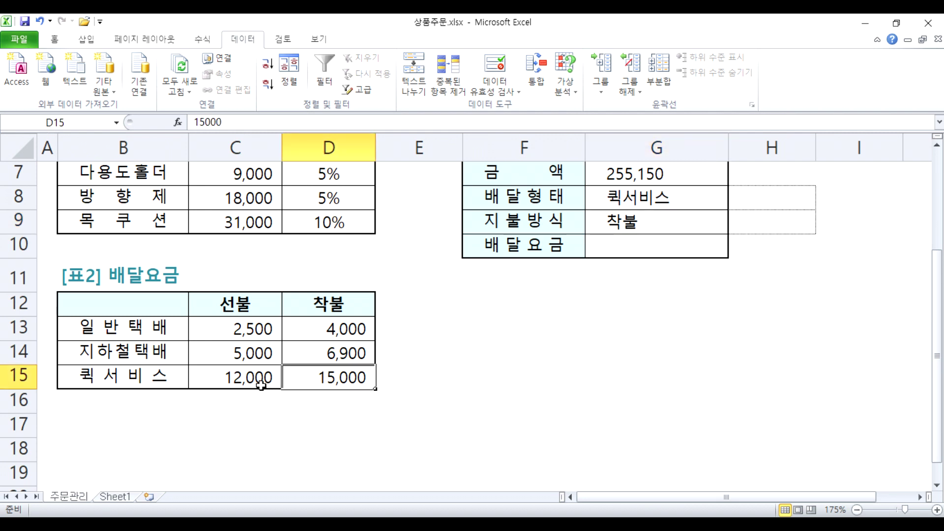
click(634, 198)
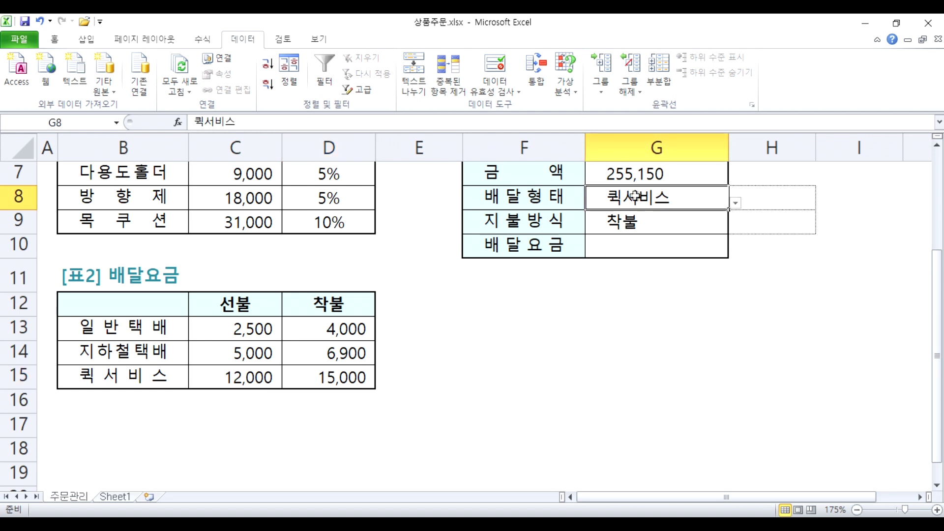
click(735, 203)
click(571, 217)
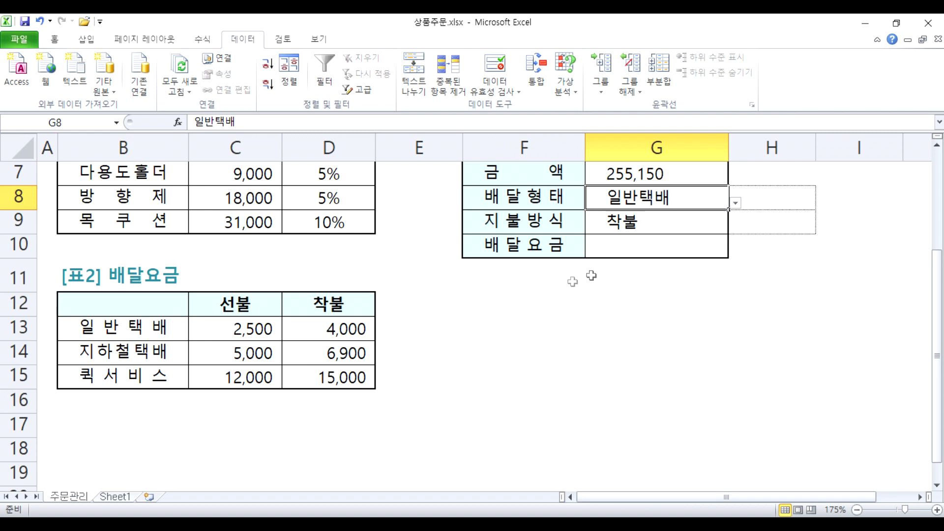
click(736, 203)
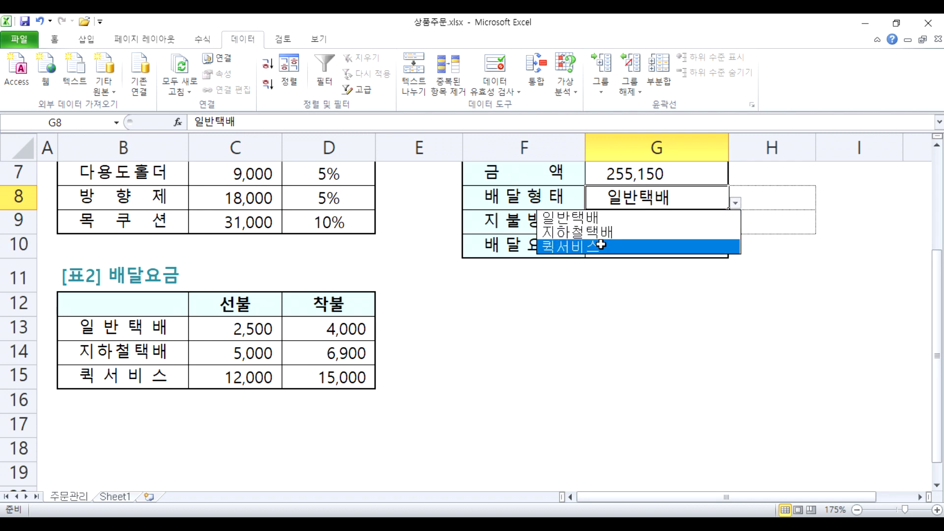
click(718, 246)
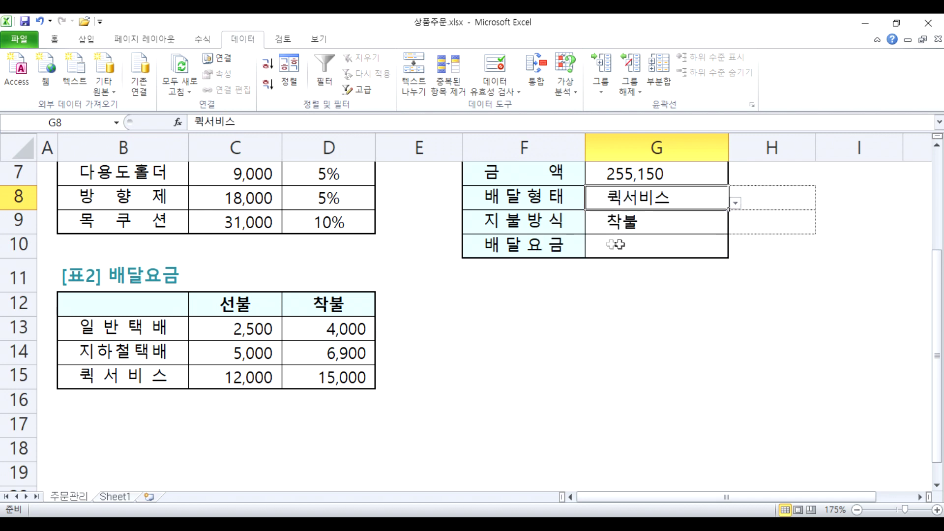
click(661, 238)
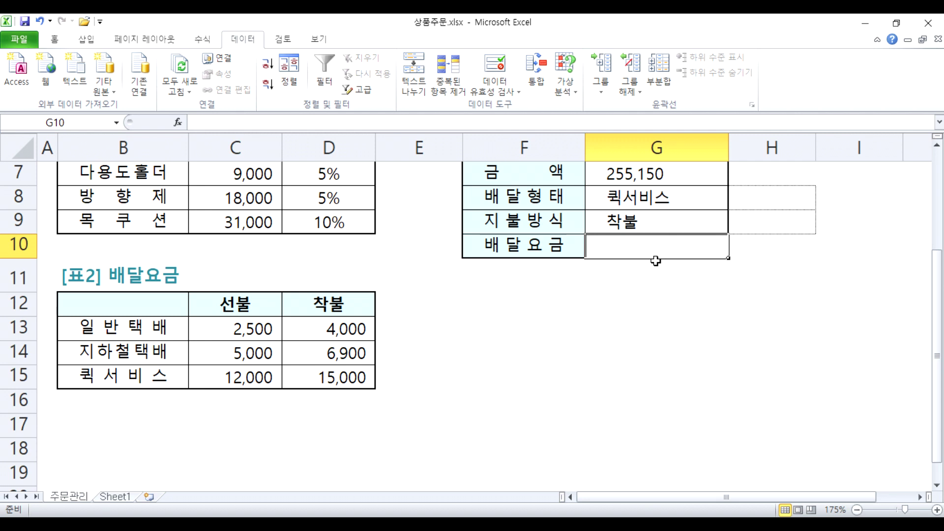
click(769, 195)
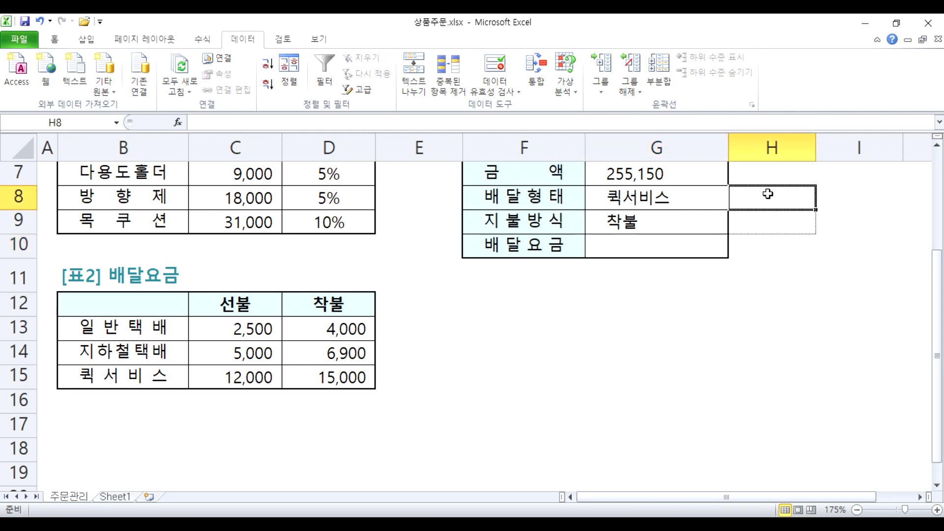
click(783, 225)
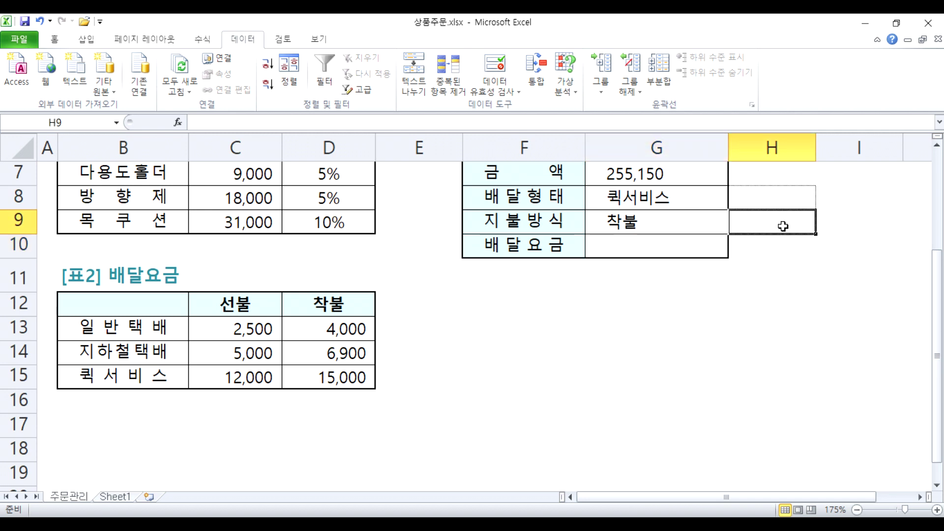
click(785, 198)
click(785, 217)
click(785, 193)
click(779, 220)
click(779, 202)
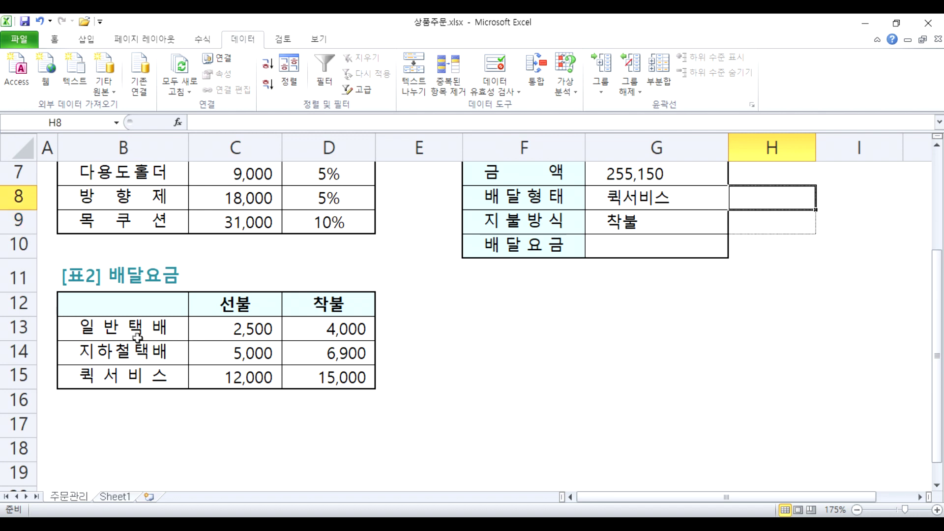
drag(249, 328, 325, 378)
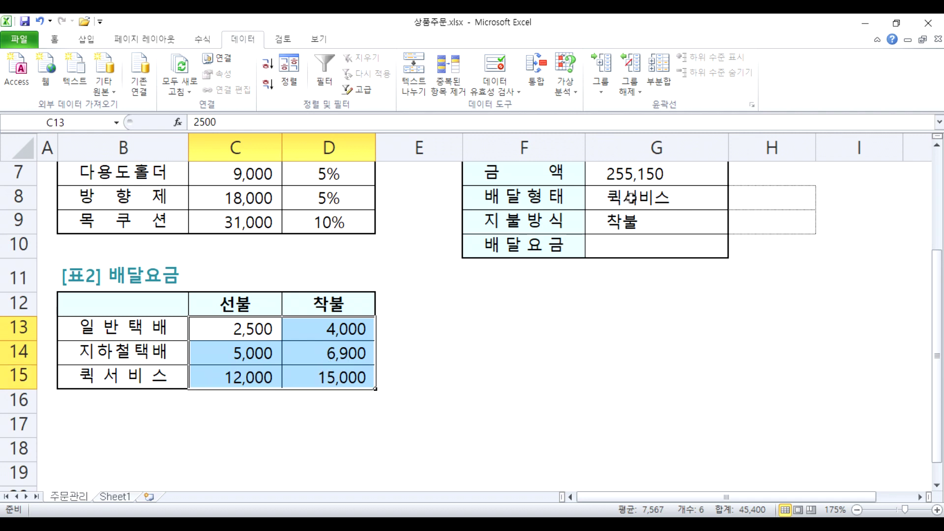
key(Return)
key(Return)
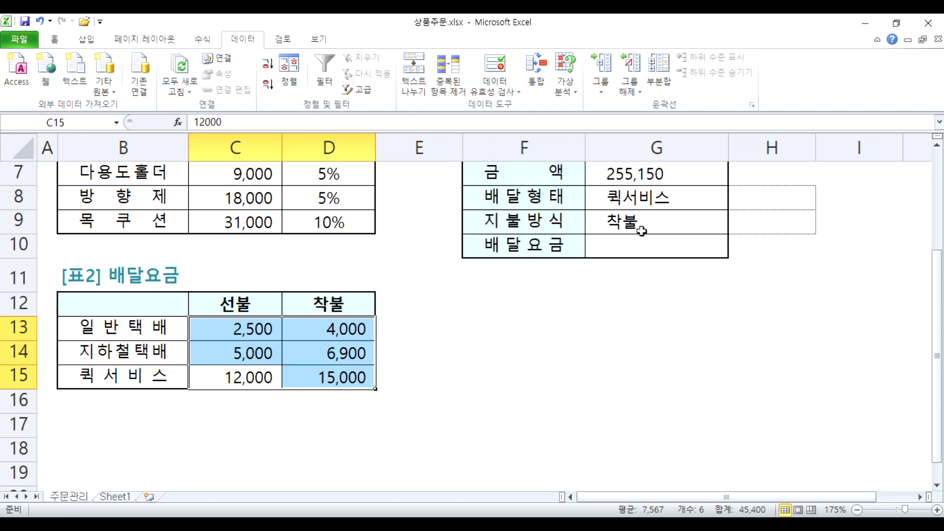
key(Tab)
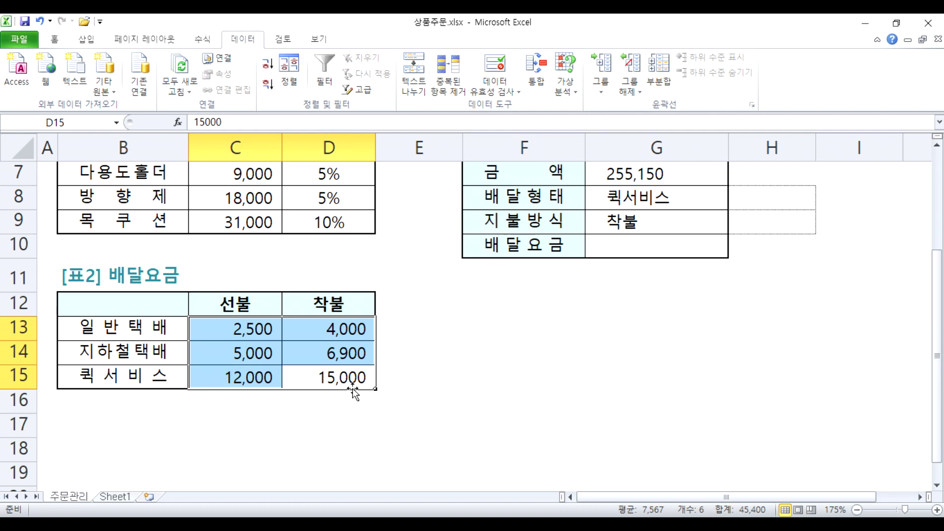
click(517, 303)
Enter the test formula =INDEX(C13:D15,3,2) in F12
scroll(513, 334, down, 1)
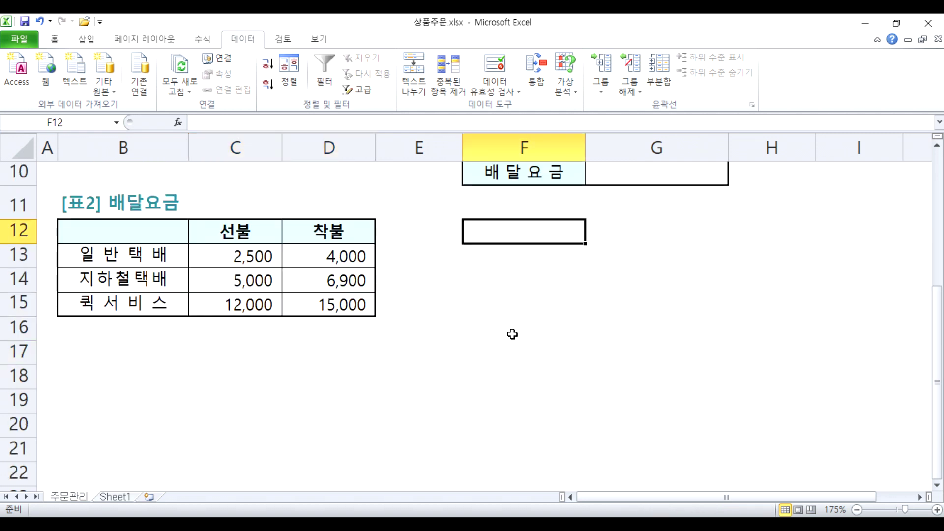
text(=IN)
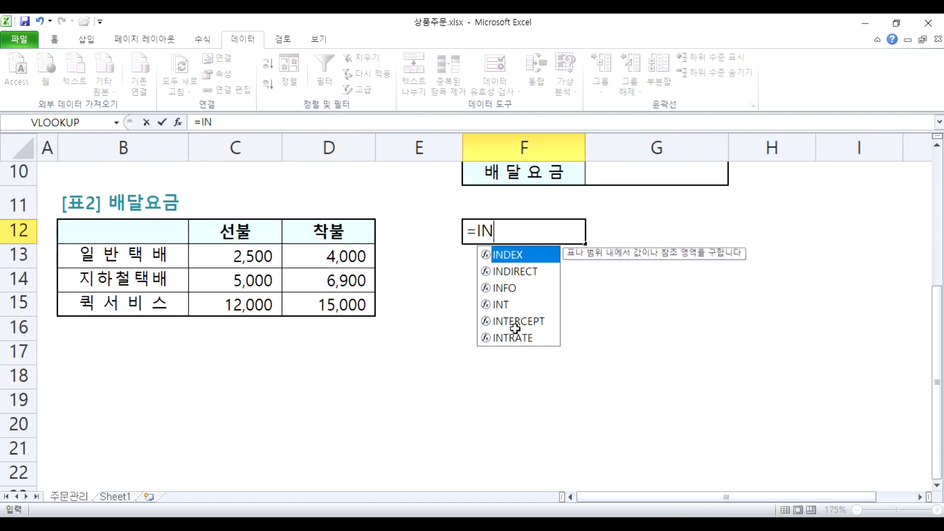
text(DEX()
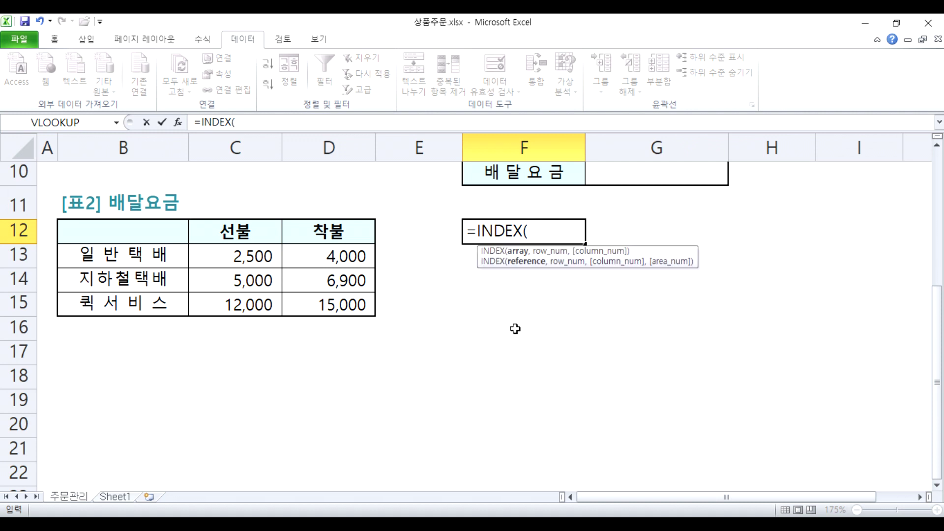
drag(226, 258, 319, 296)
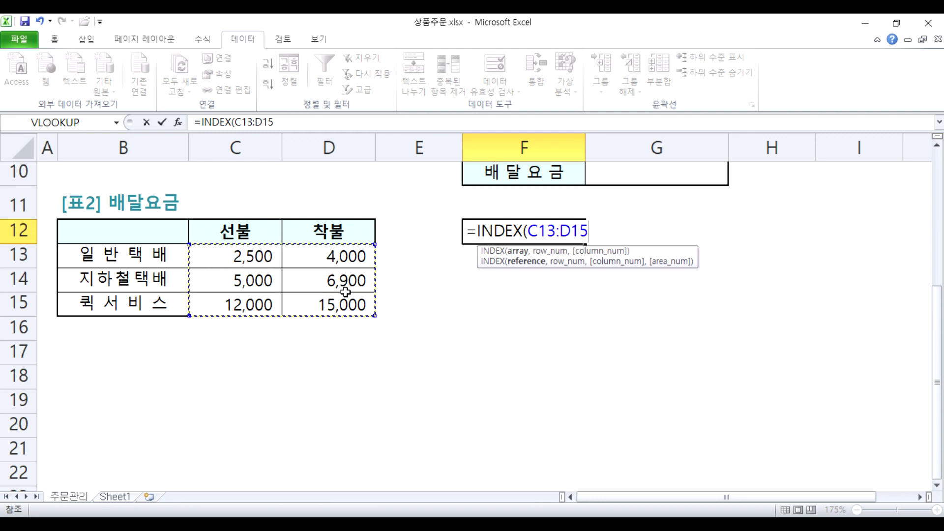
text(,)
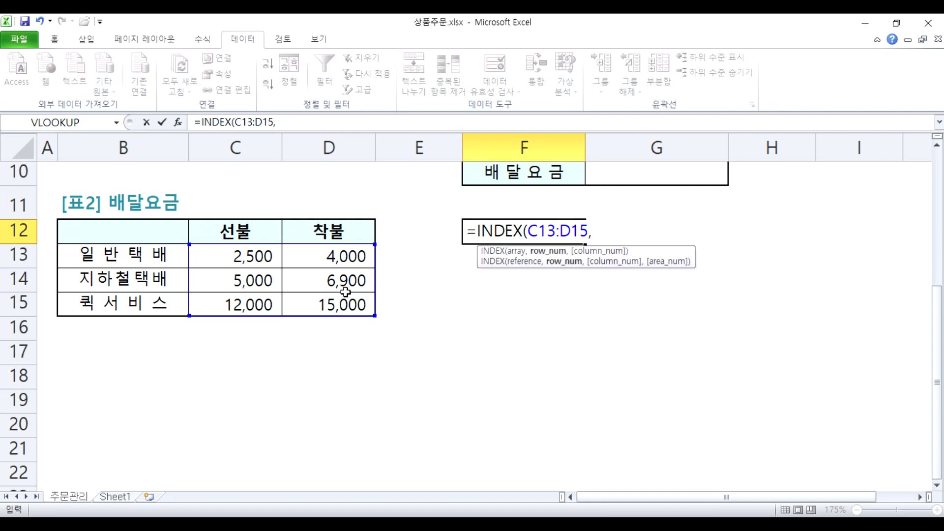
text(3)
text(,2)
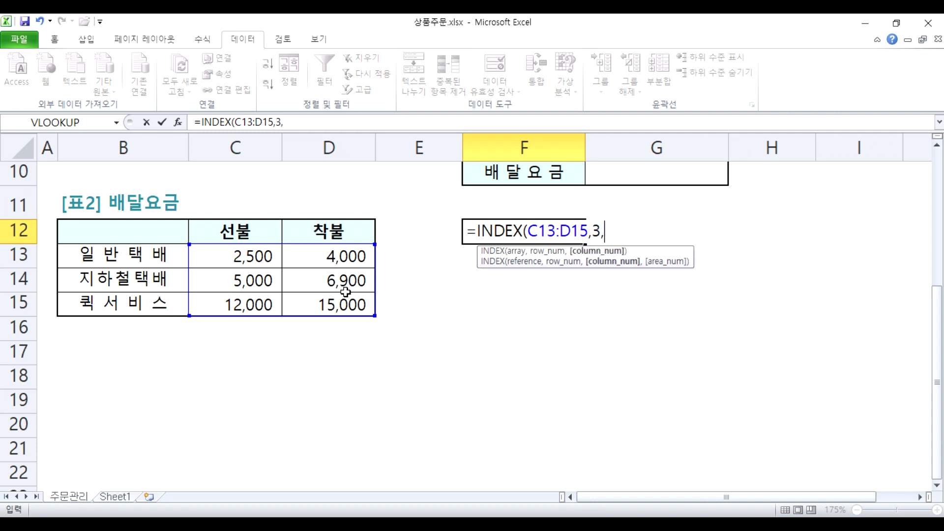
scroll(393, 295, up, 1)
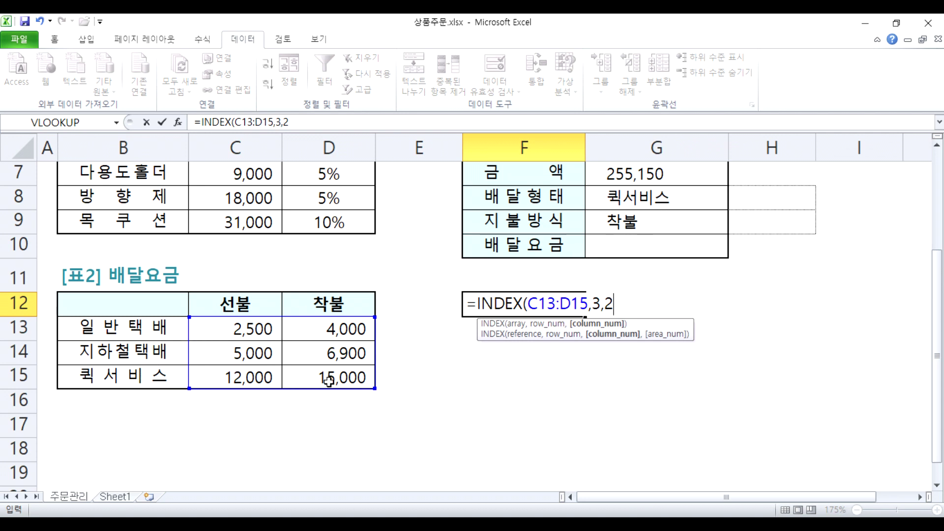
key(Return)
Edit the F12 formula to =INDEX(C13:D15,2,1), returning 5000
click(564, 302)
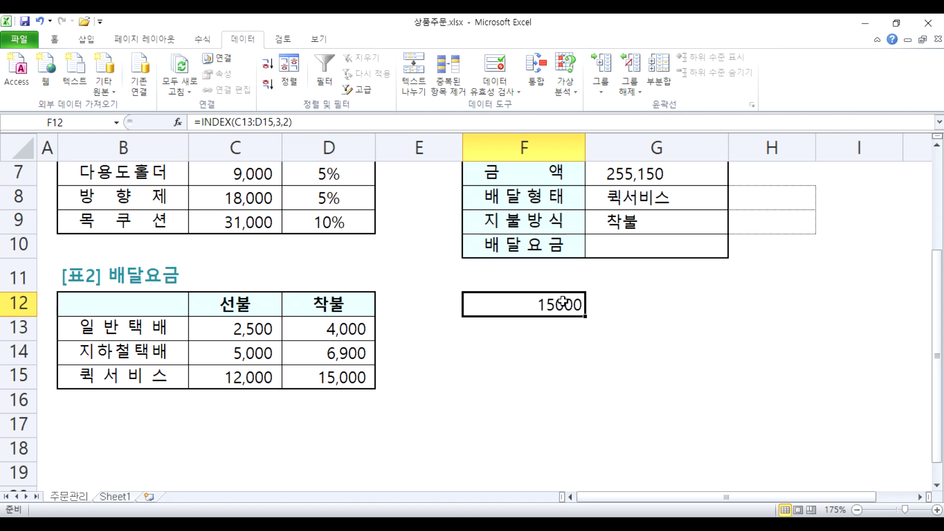
key(F2)
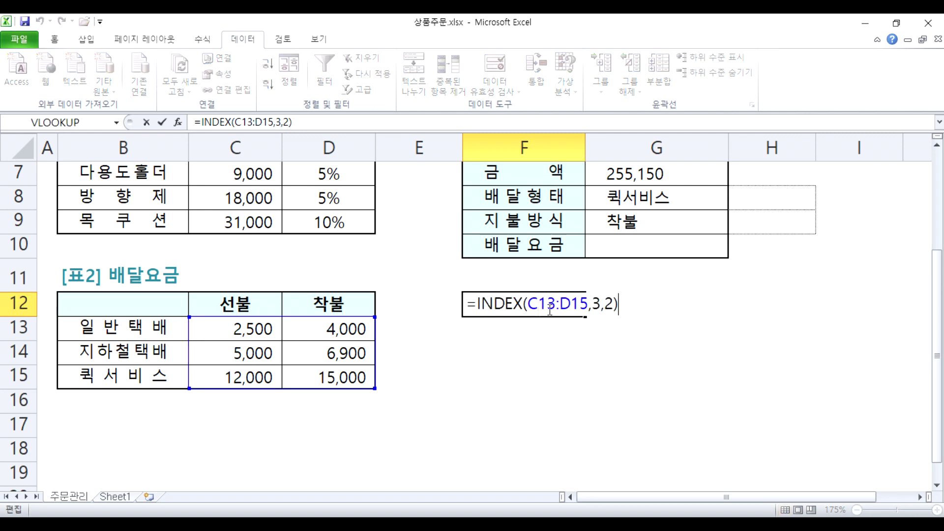
double_click(596, 304)
text(2)
double_click(609, 304)
text(1)
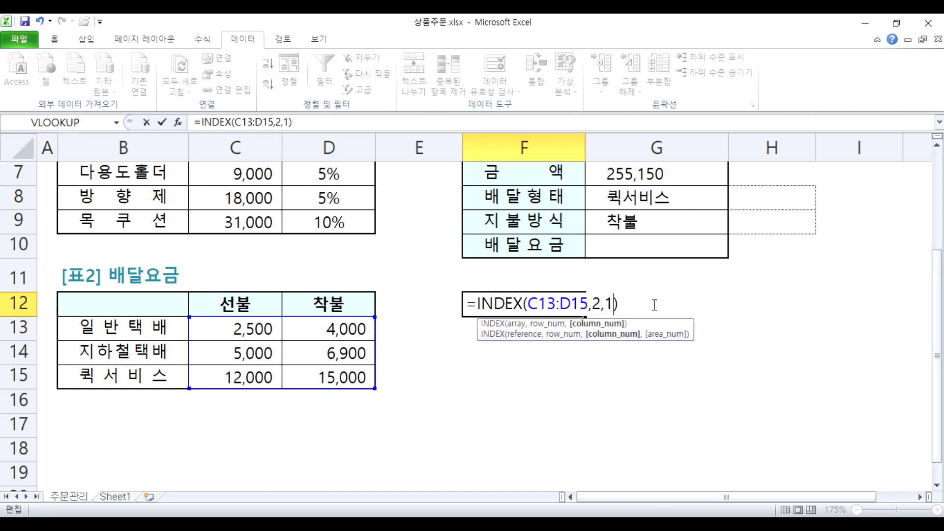
key(Return)
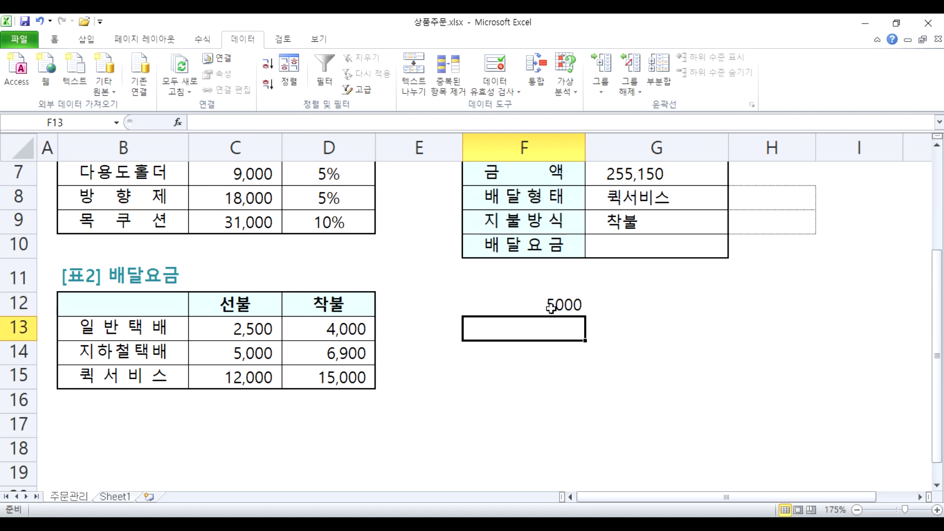
Select the fee values C13:D15 and step through each prepaid and cash-on-delivery fee cell
click(611, 246)
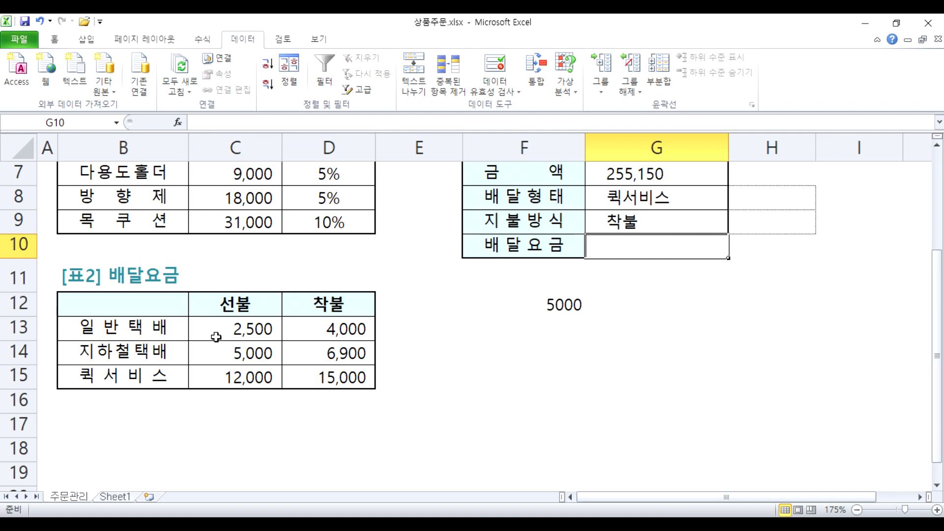
drag(200, 328, 337, 369)
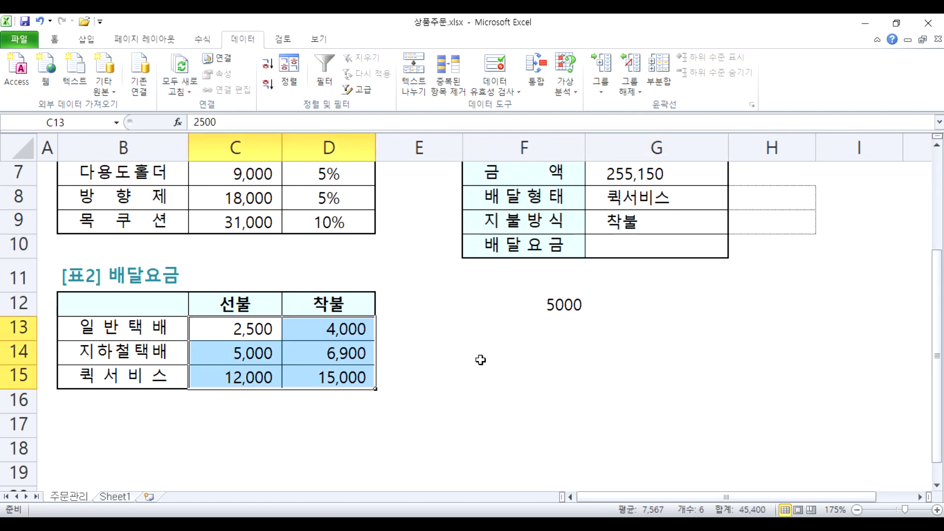
key(Return)
key(Return)
key(shift+Return)
key(shift+Return)
key(Return)
key(Return)
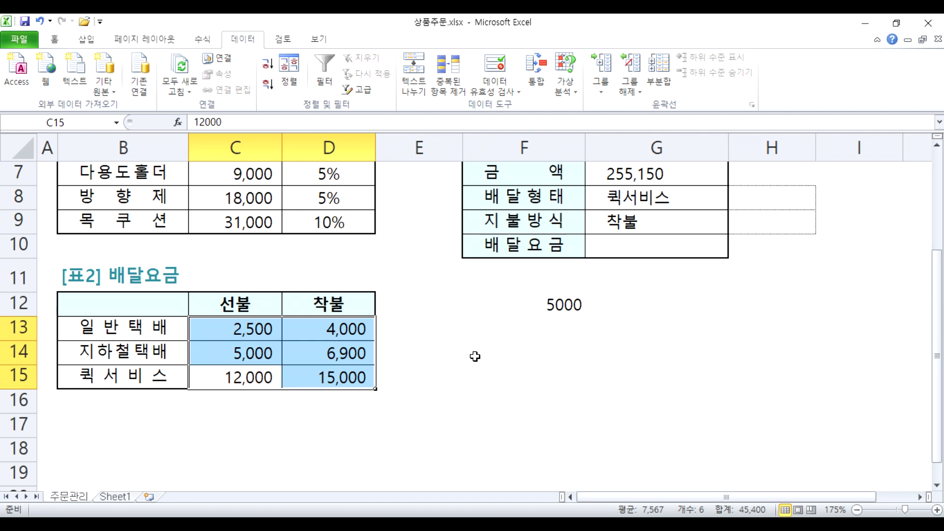
key(Tab)
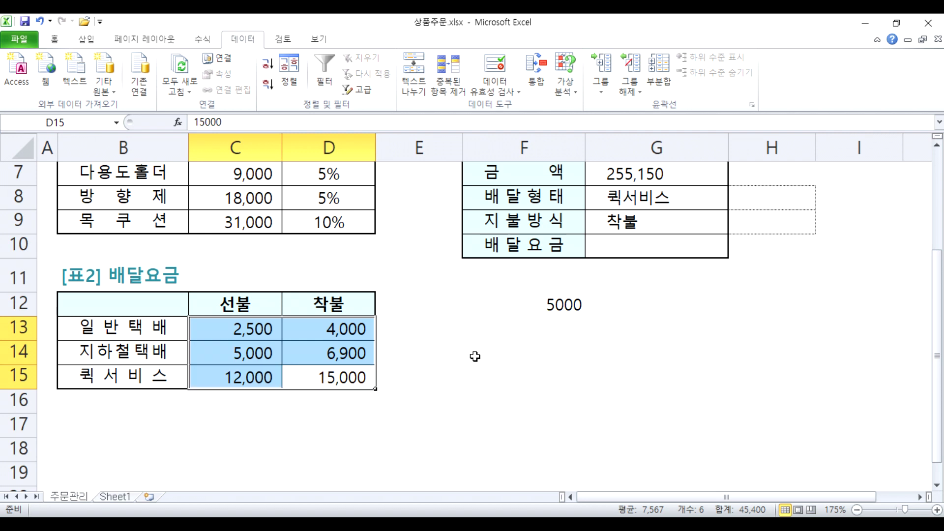
key(shift+Tab)
key(shift+Return)
key(shift+Return)
key(Tab)
key(shift+Tab)
key(Return)
key(Tab)
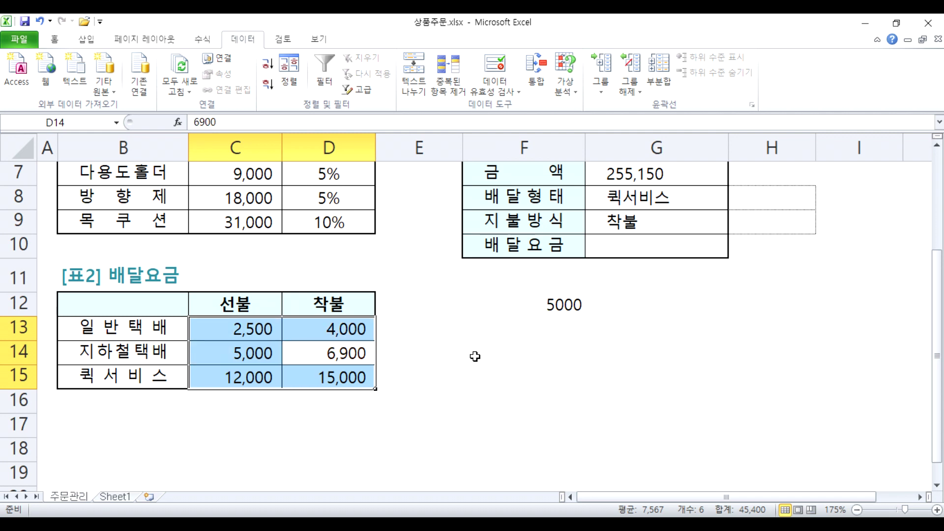
Clear the test formula from F12, then highlight the delivery type names B13:B15 and the 착불 header
click(573, 306)
key(Delete)
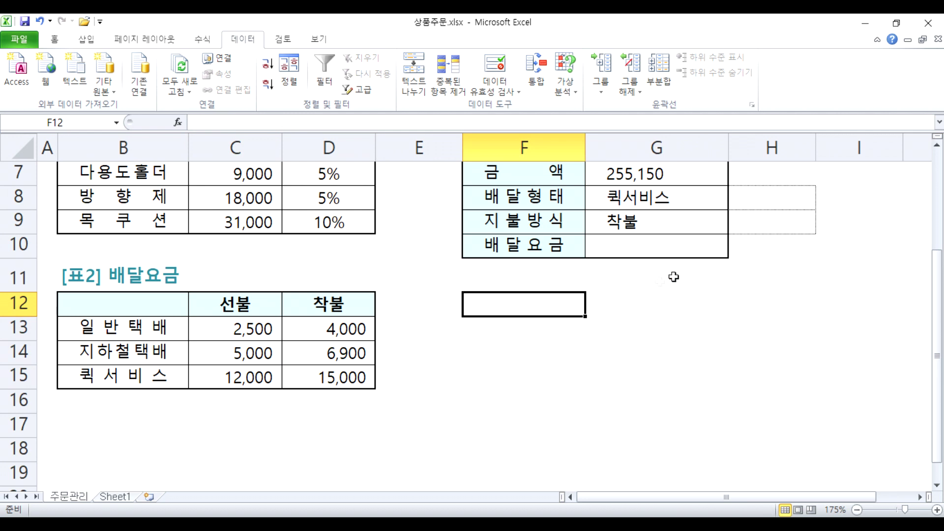
click(760, 202)
click(149, 326)
drag(149, 327, 153, 381)
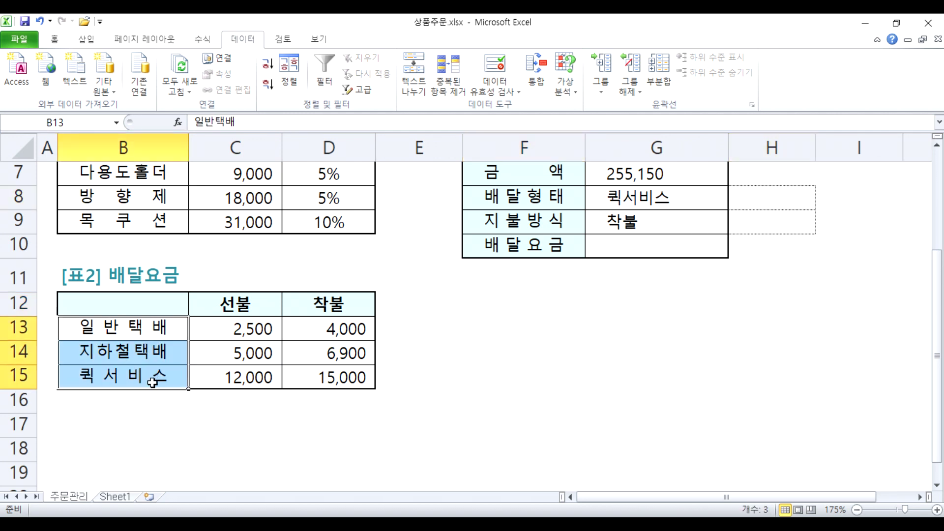
click(625, 222)
click(326, 305)
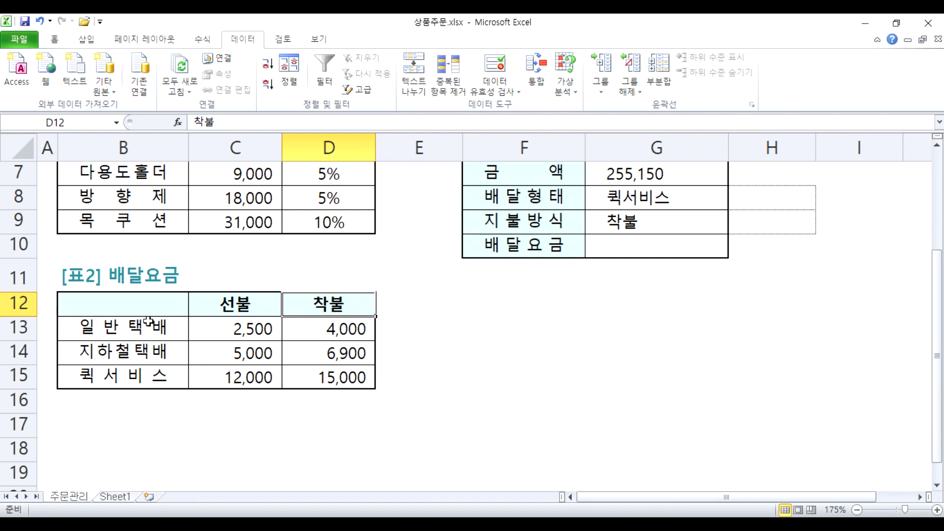
Review the fee table's delivery types and its 선불 and 착불 payment headers
click(149, 321)
key(Down)
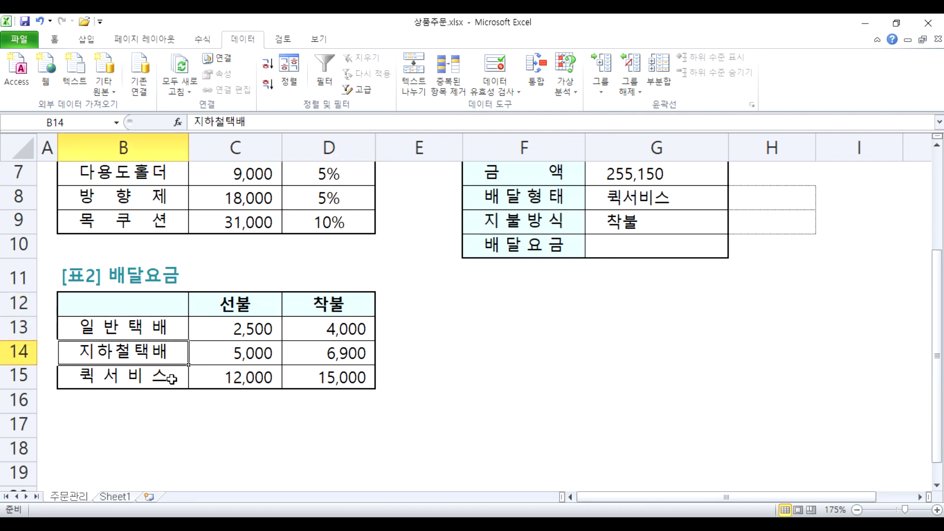
click(167, 379)
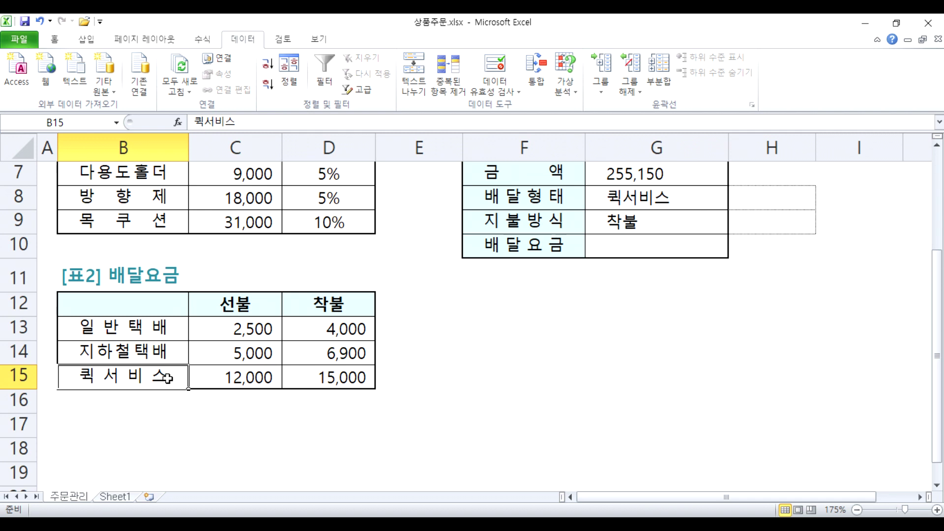
click(236, 304)
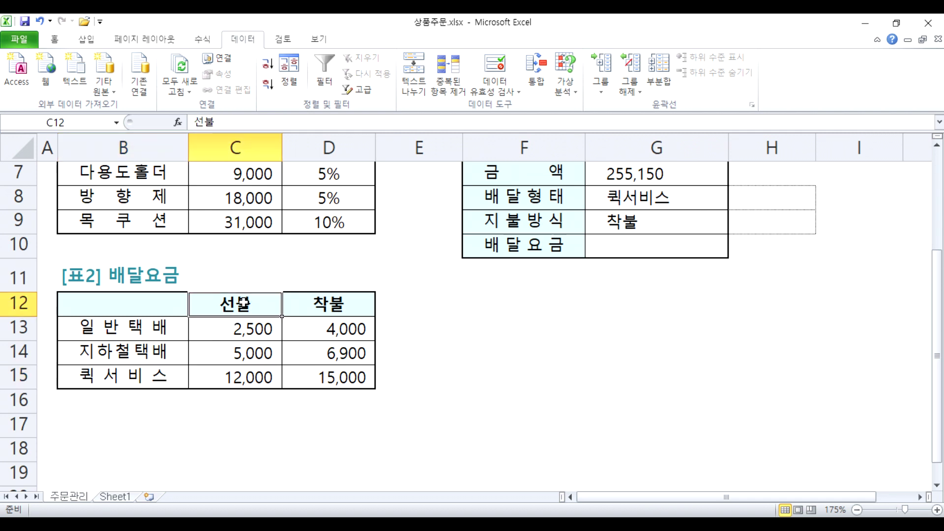
click(336, 305)
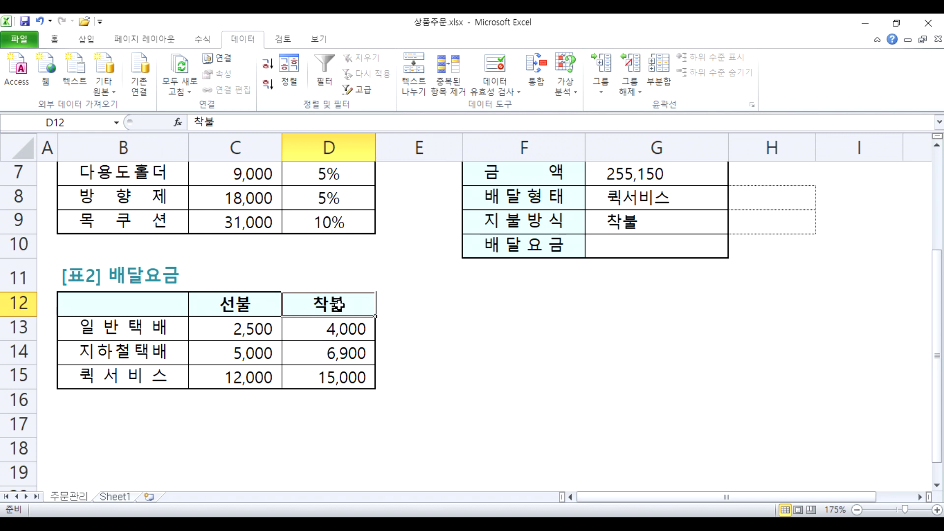
Enter =MATCH(G8,B13:B15,0) in H8, returning 3 for 퀵서비스
click(770, 202)
double_click(771, 192)
text(=MAT)
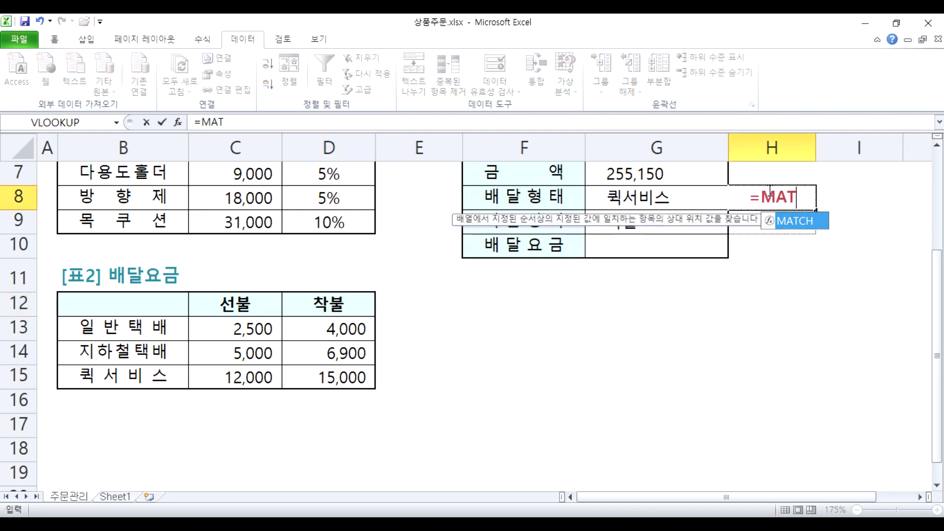
text(CH()
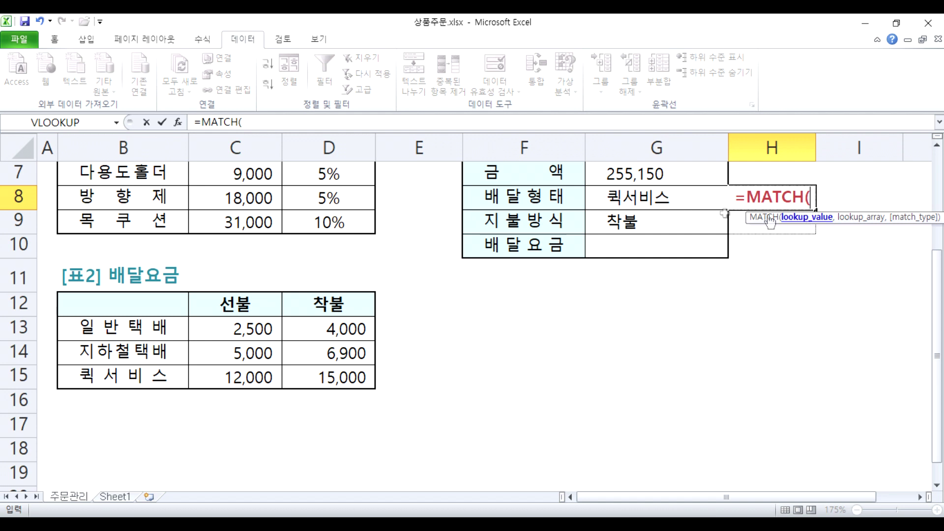
click(634, 196)
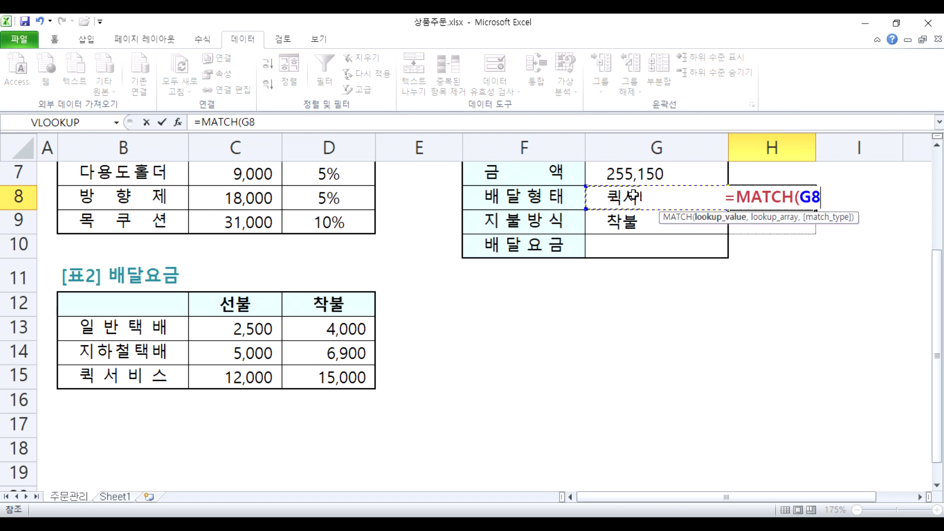
text(,)
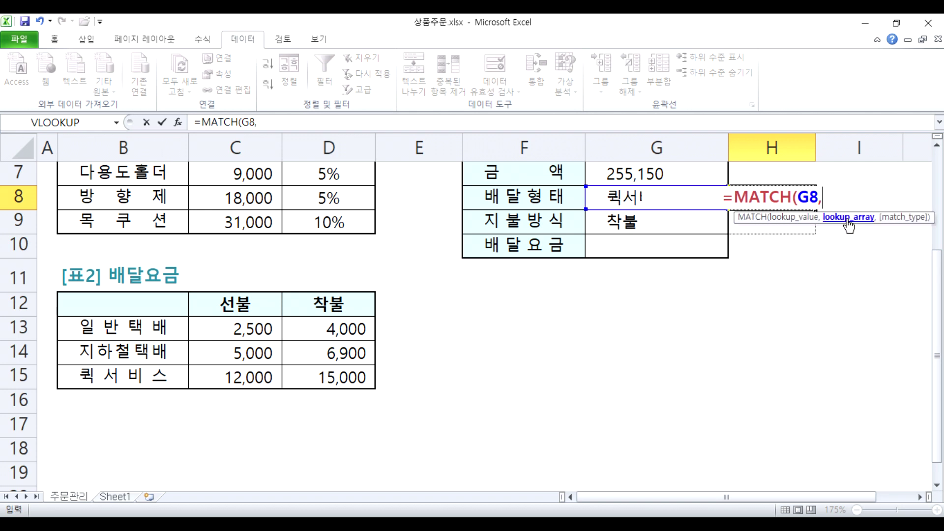
drag(159, 327, 157, 374)
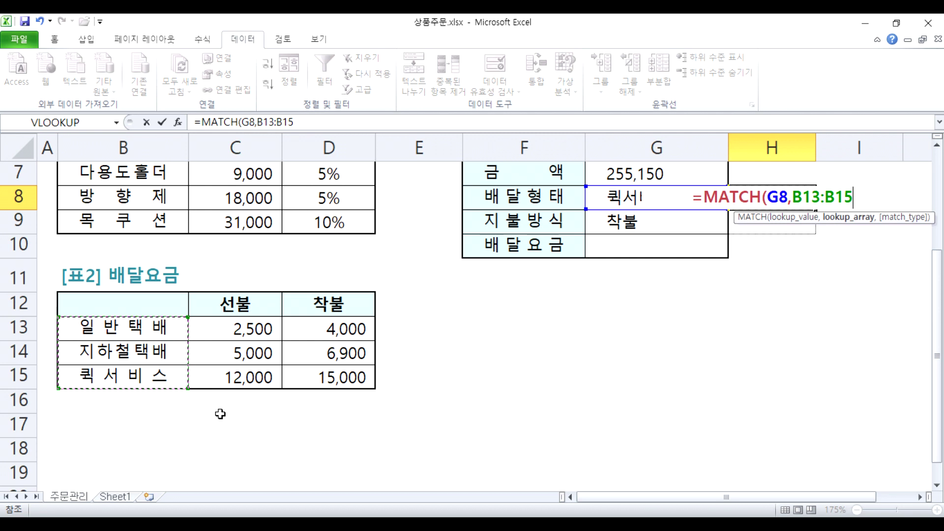
text(,)
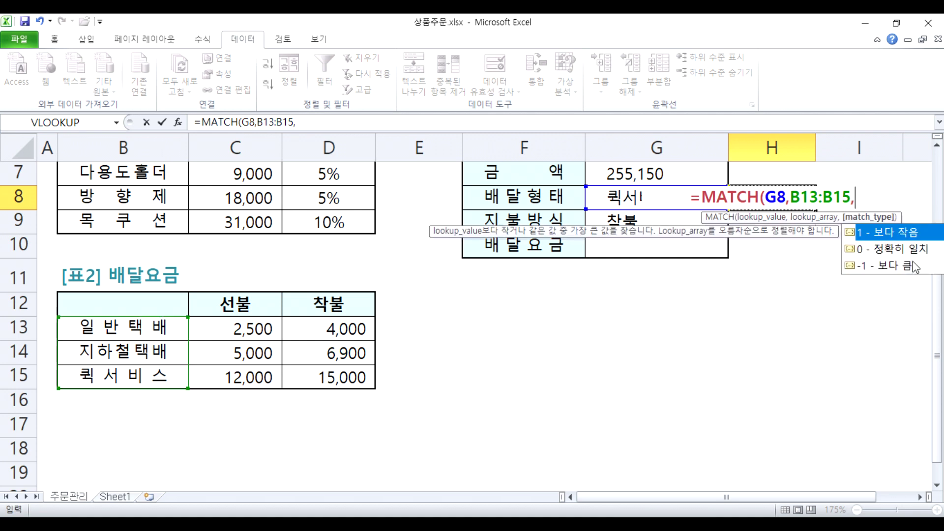
click(904, 252)
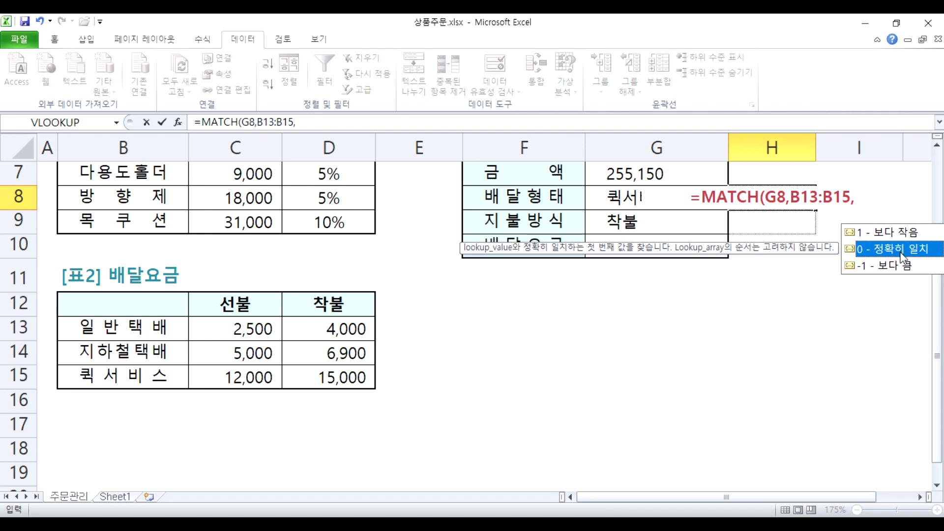
double_click(879, 249)
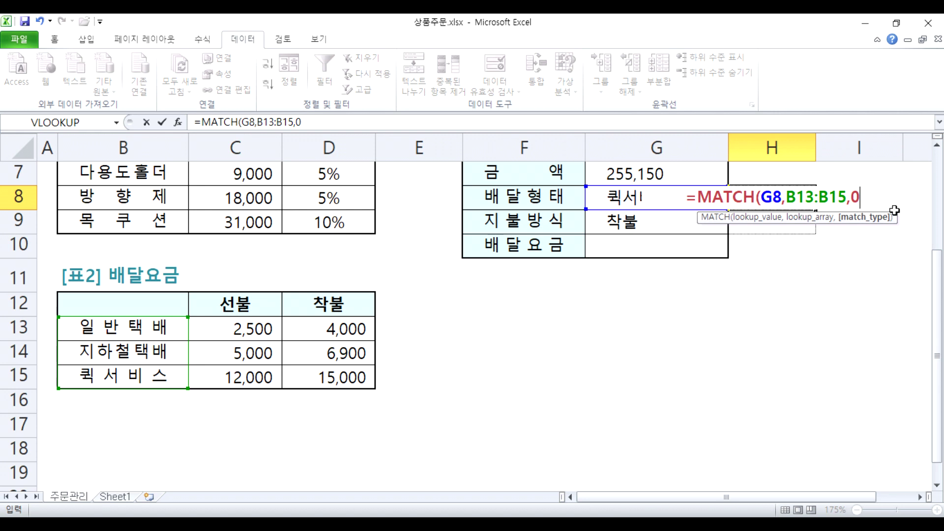
text())
key(Return)
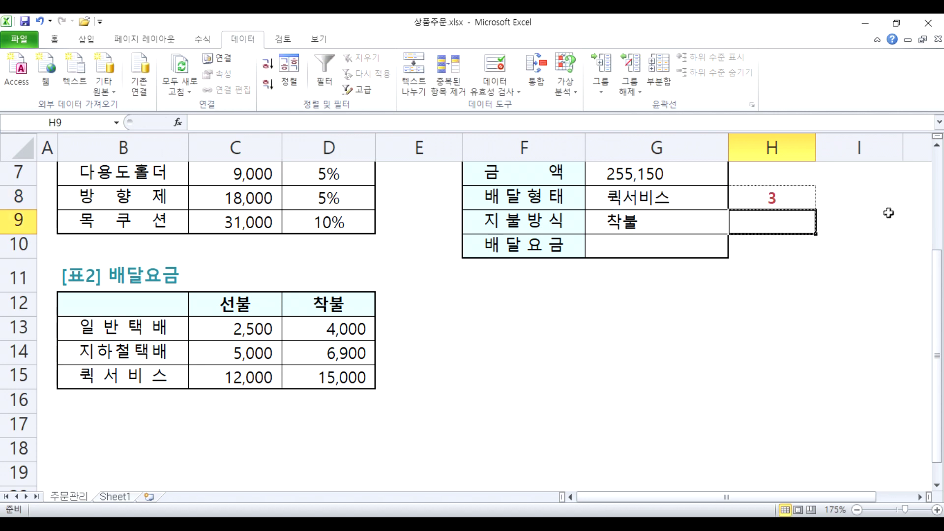
click(625, 200)
click(735, 203)
click(727, 215)
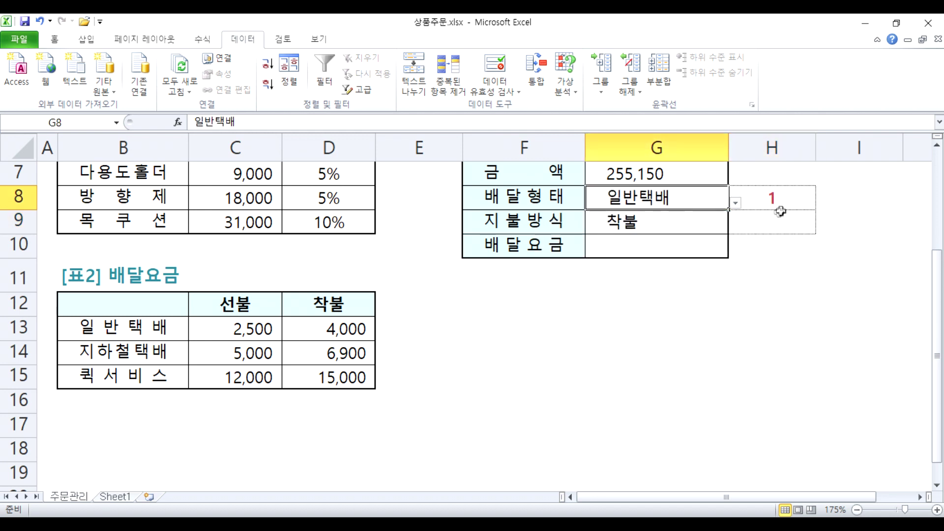
click(109, 328)
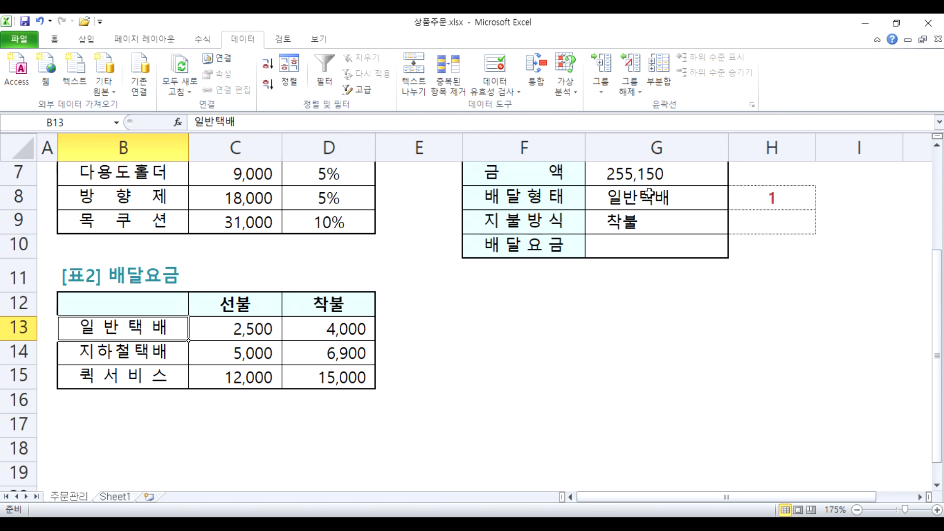
click(696, 201)
click(735, 203)
click(714, 231)
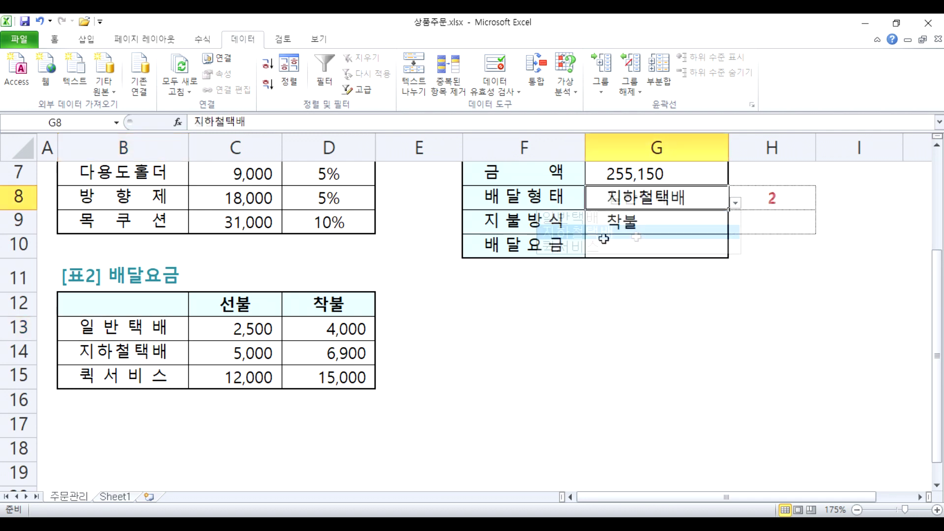
drag(151, 325, 153, 377)
key(Return)
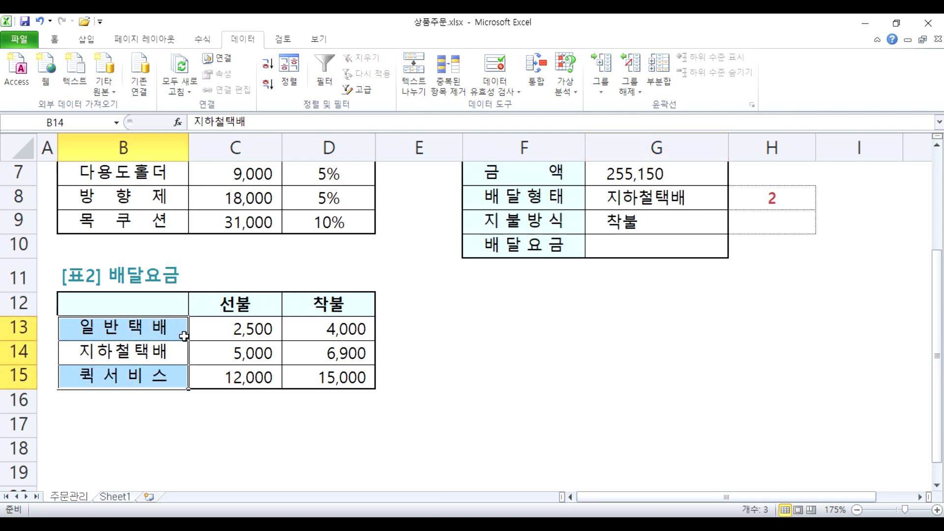
click(684, 200)
click(735, 203)
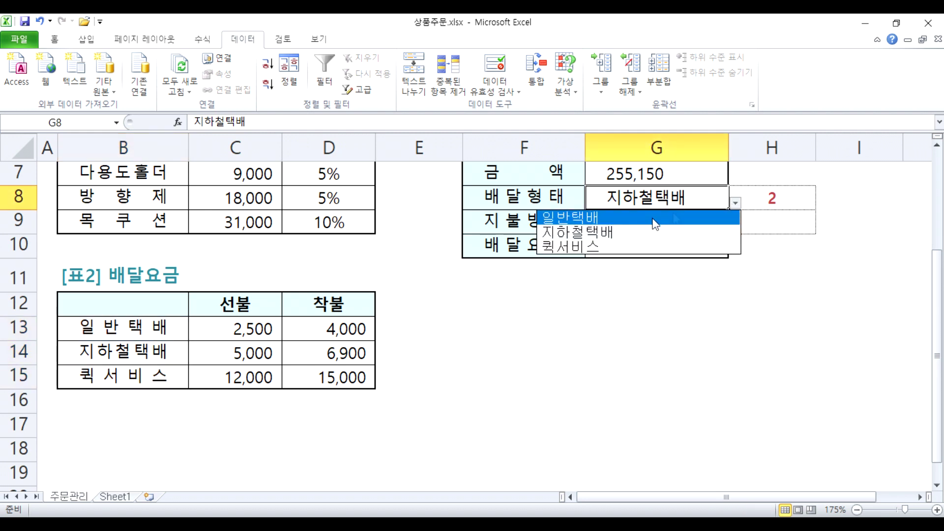
click(610, 247)
drag(115, 338, 109, 377)
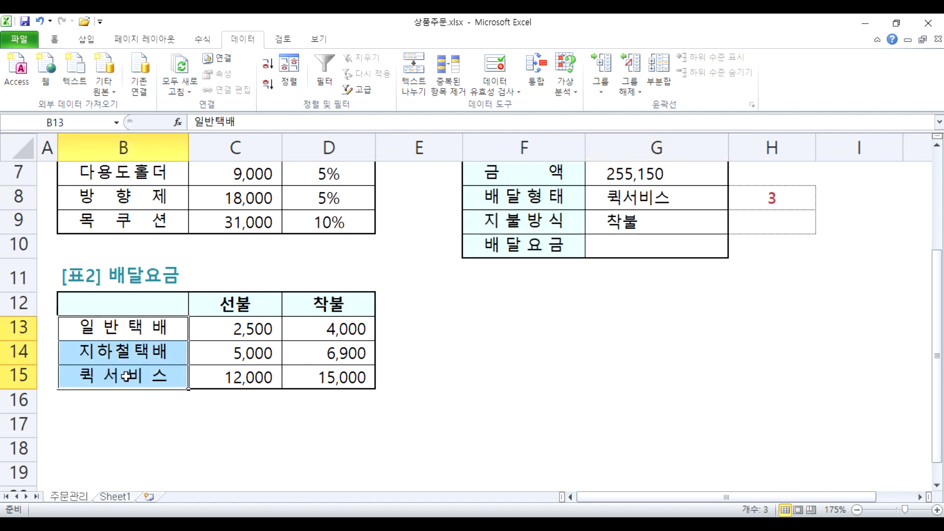
key(Return)
key(Return)
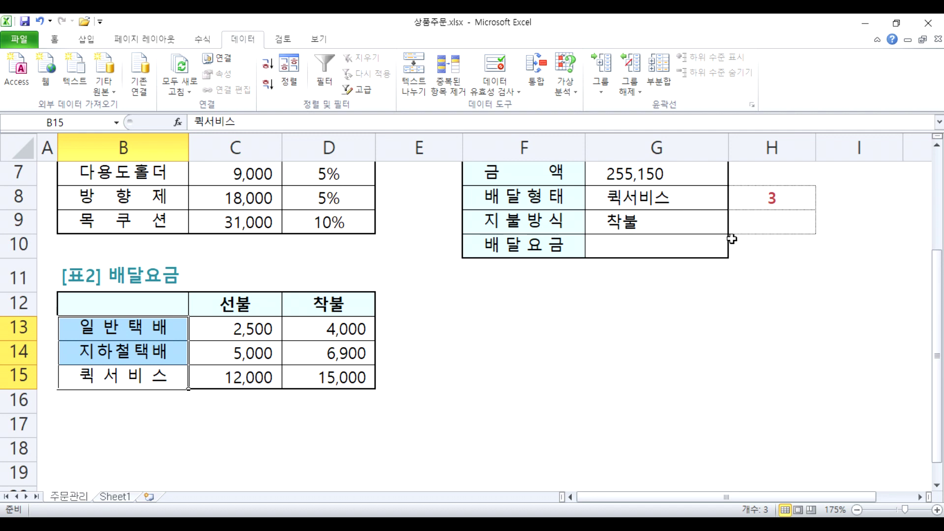
click(635, 230)
click(223, 306)
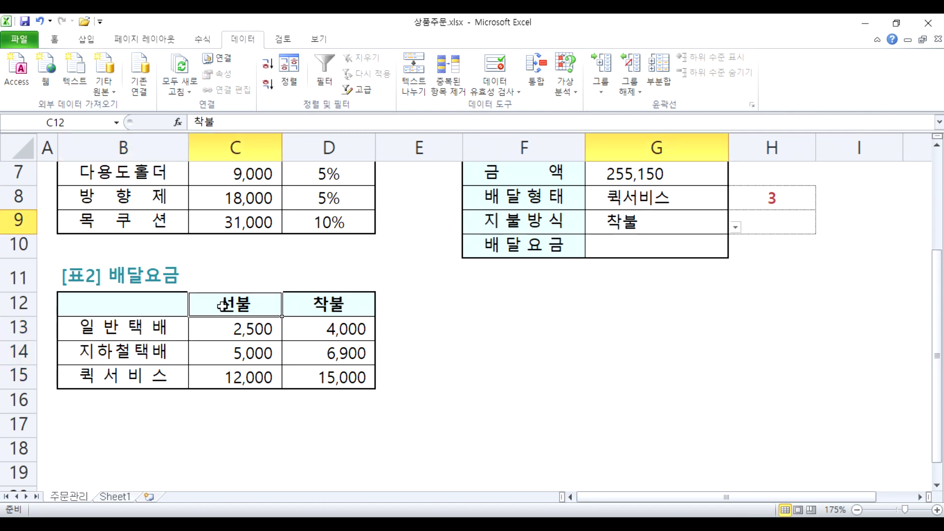
click(317, 303)
click(257, 301)
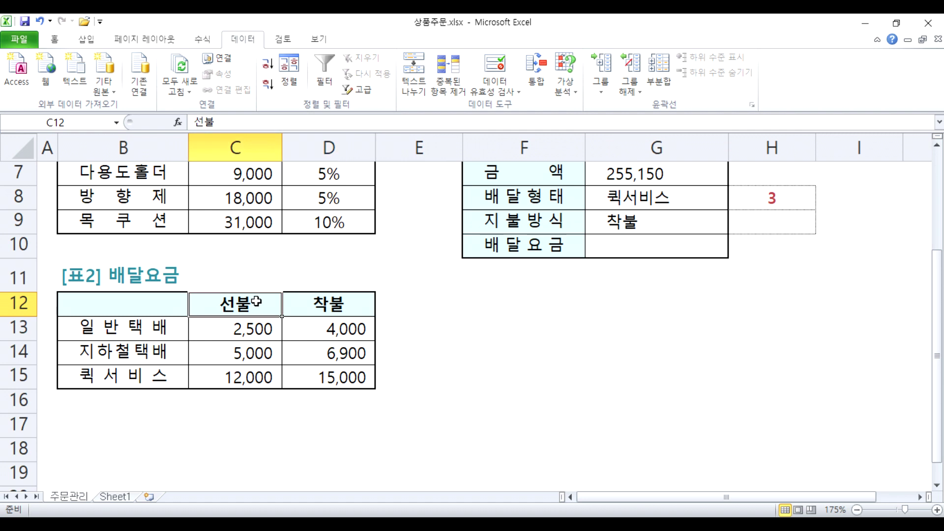
click(338, 301)
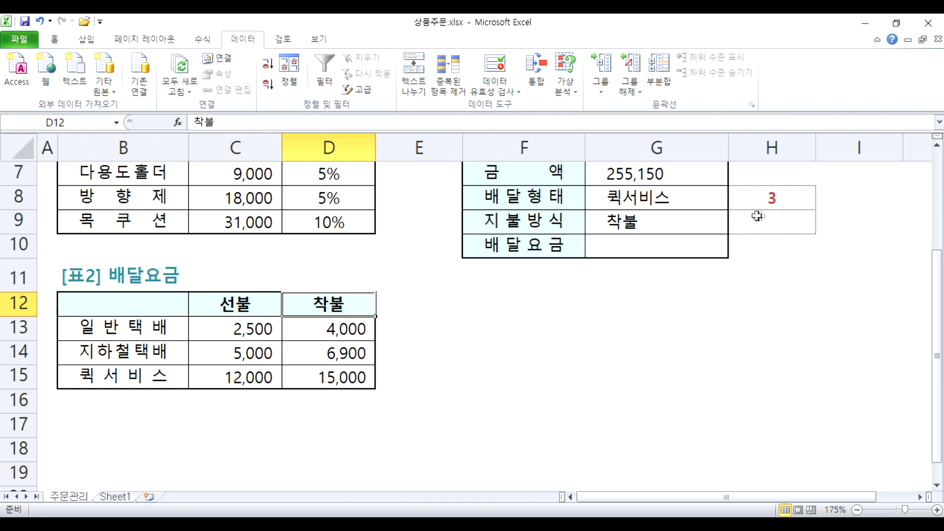
click(758, 216)
Enter =MATCH(G9,C12:D12,0) in H9, returning 2 for 착불
text(=)
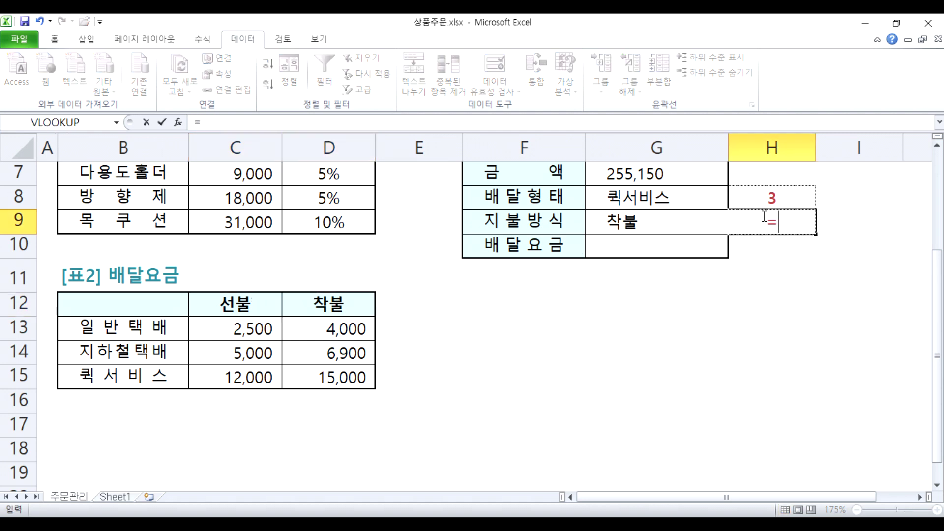
text(MATCH()
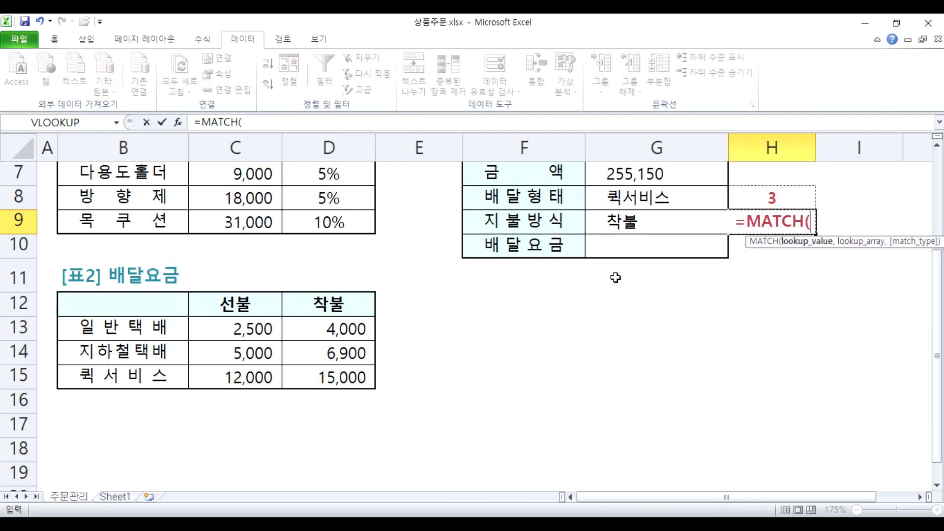
click(631, 223)
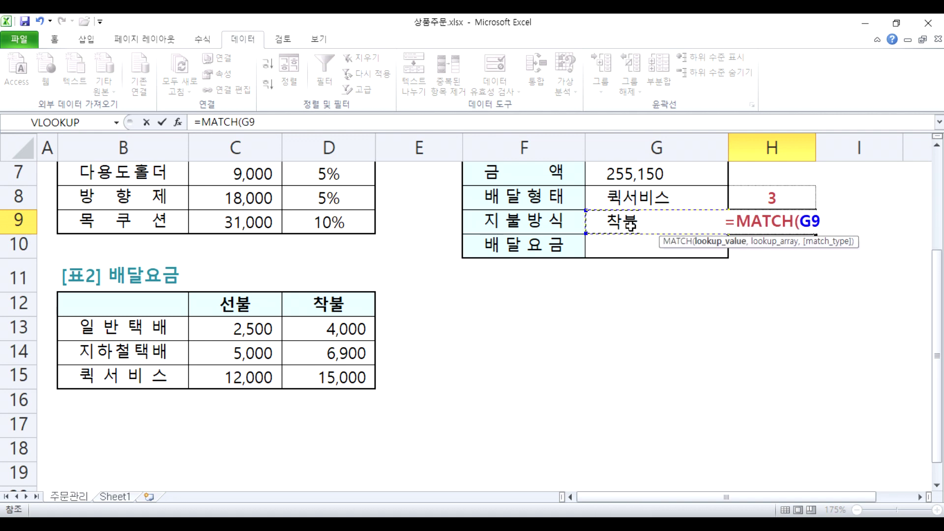
text(,)
drag(241, 304, 327, 319)
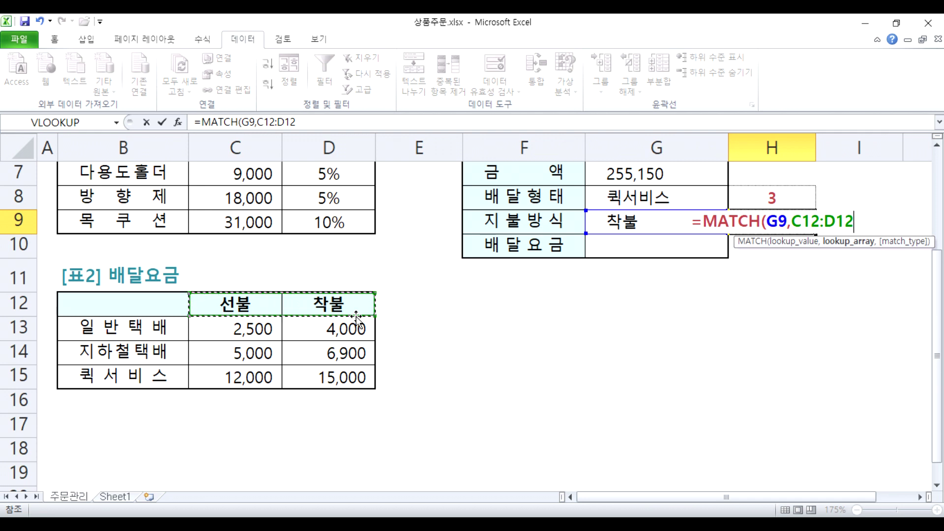
text(,)
click(874, 276)
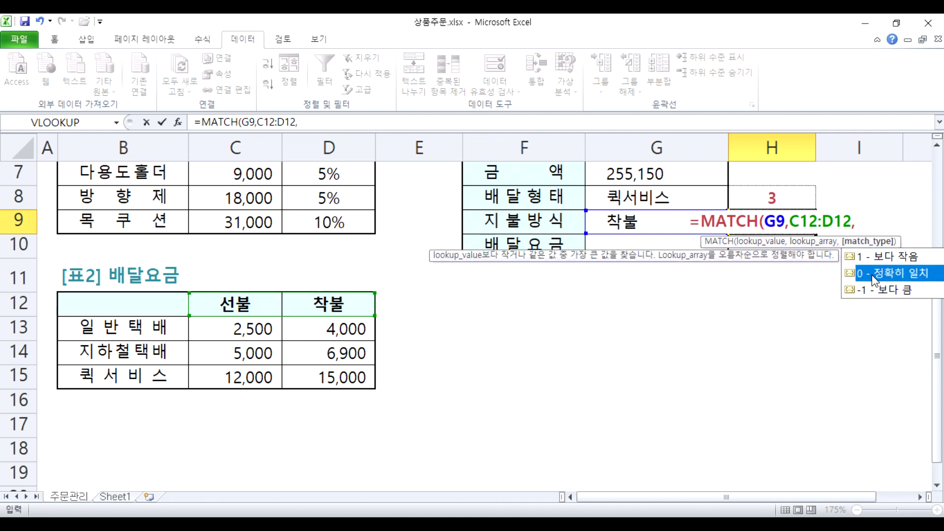
double_click(875, 275)
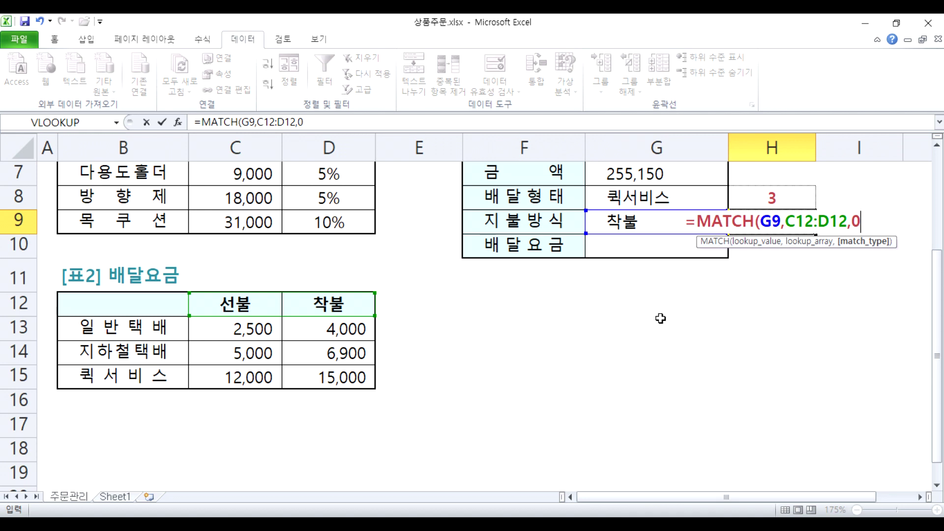
text())
key(Return)
click(700, 205)
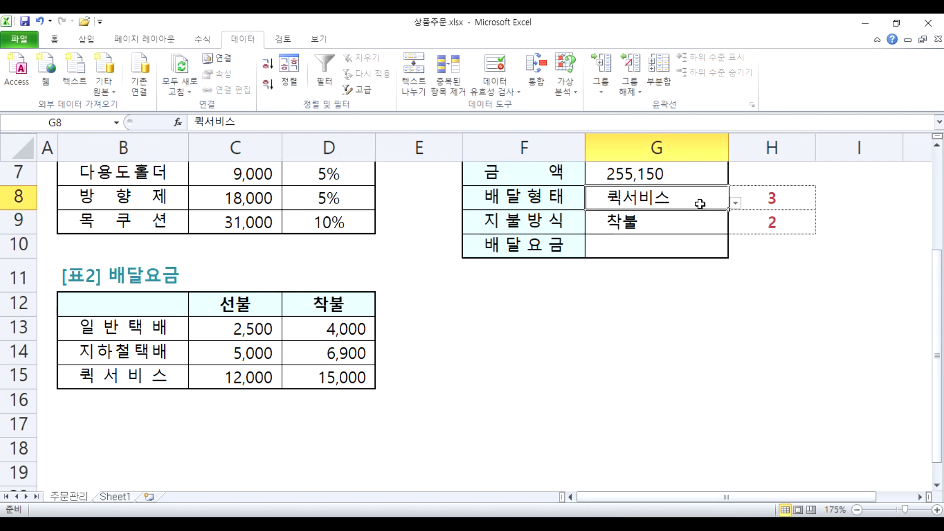
Change G8's delivery type to 지하철택배 and G9's payment method to 선불
click(736, 203)
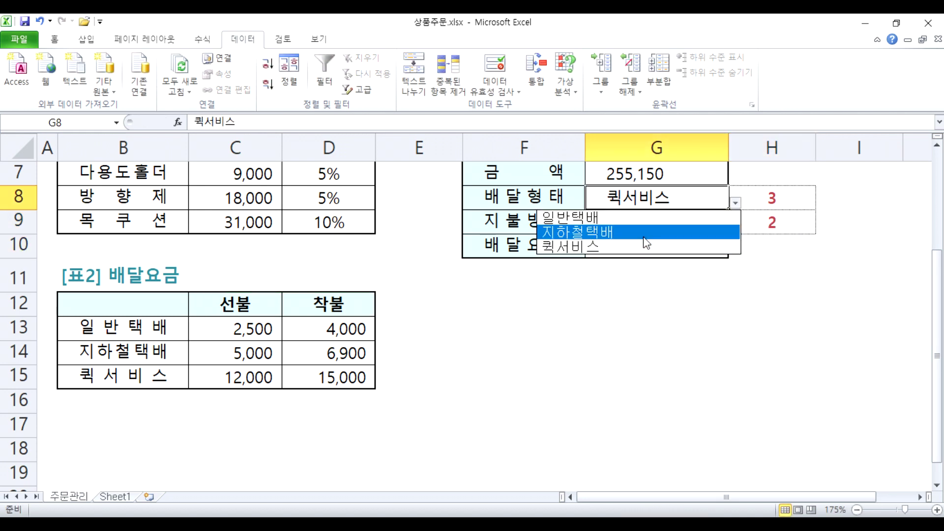
click(646, 232)
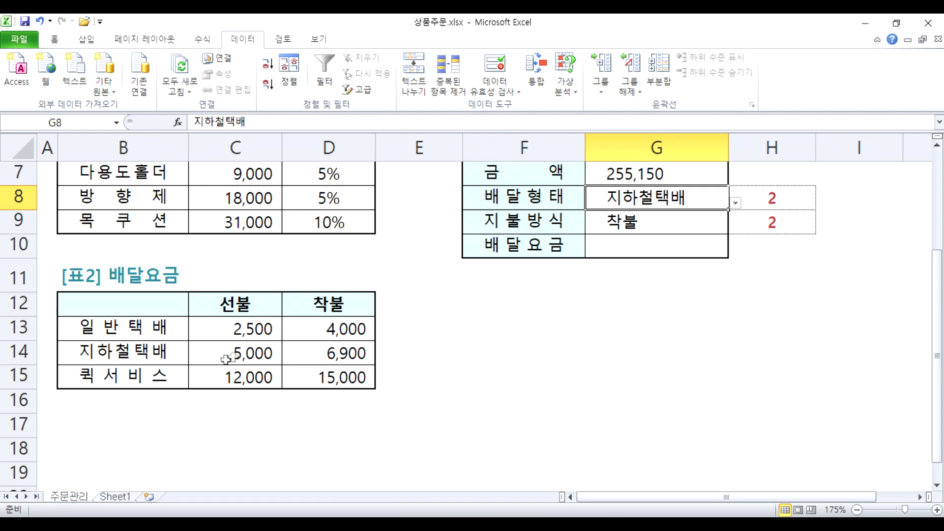
click(690, 229)
click(736, 227)
click(666, 243)
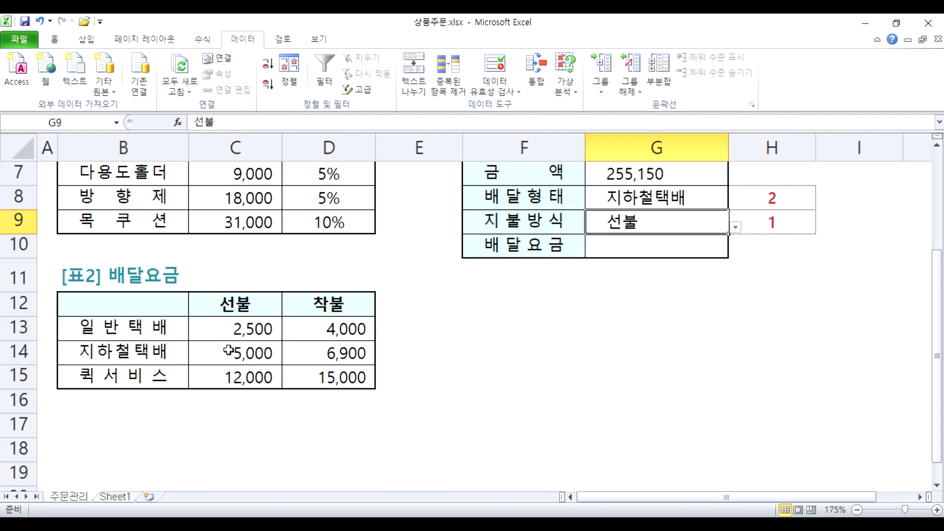
Compare the 선불 and 착불 fee columns C13:D15, then set G9 back to 착불
drag(232, 329, 241, 376)
drag(327, 330, 327, 378)
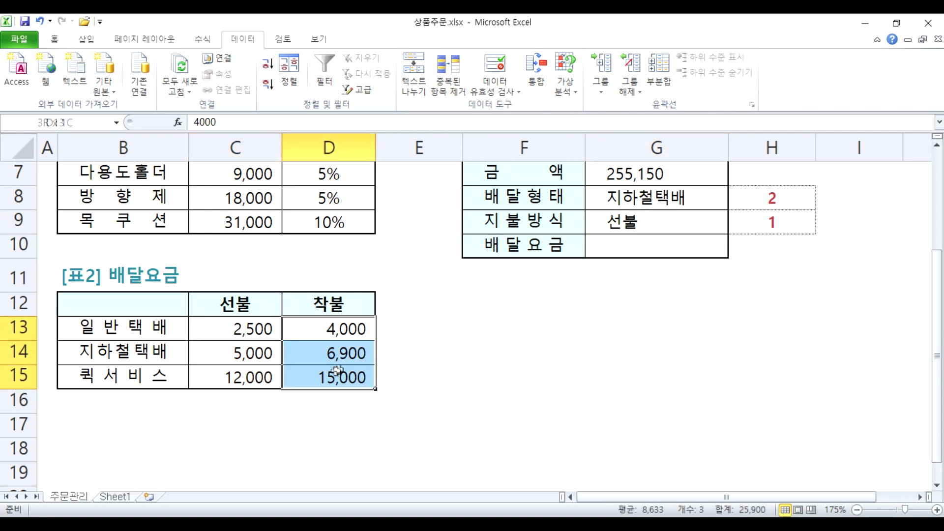
click(702, 222)
click(736, 227)
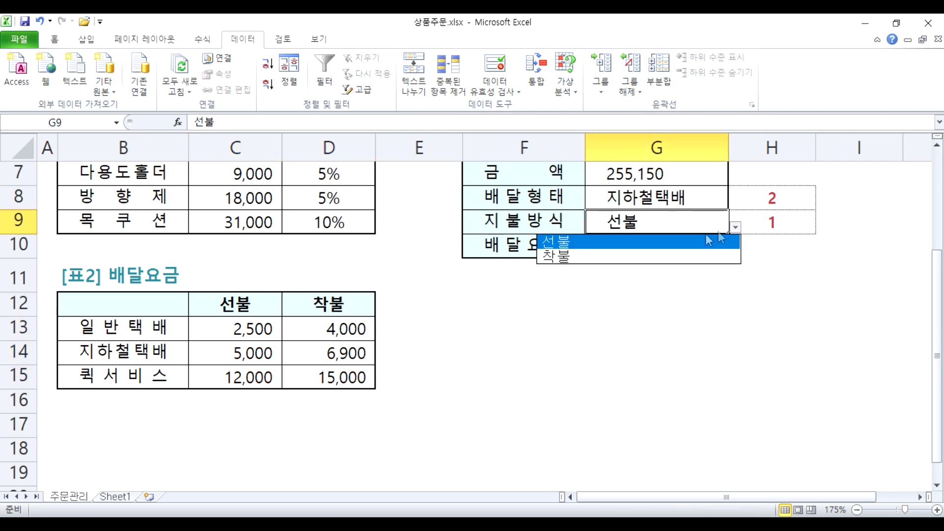
click(641, 257)
Check H8's position value and reopen G8's delivery type list without changing it
click(730, 196)
click(722, 195)
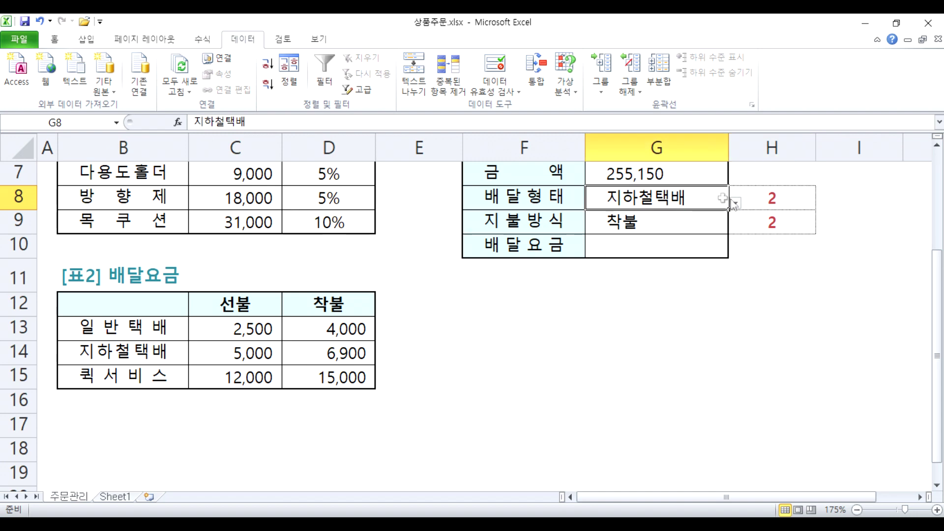
click(735, 202)
key(Escape)
Set G8's delivery type back to 퀵서비스
scroll(650, 206, up, 2)
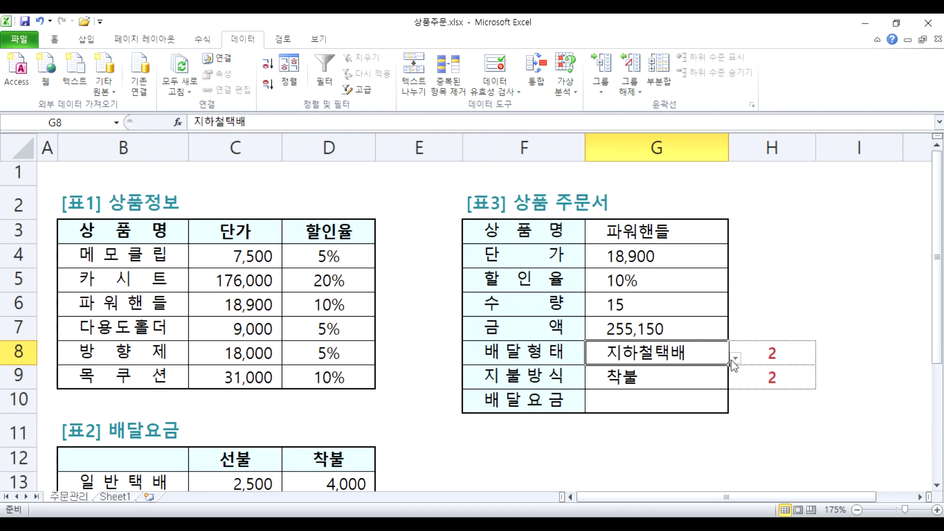
click(734, 359)
click(645, 401)
Review the product table, moving to 파워핸들's unit price and discount rate
click(616, 232)
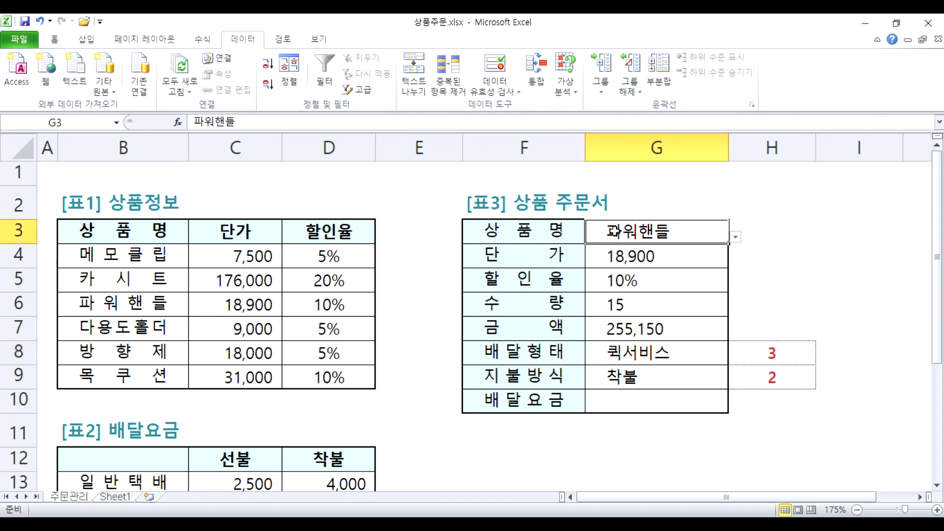
drag(113, 257, 110, 381)
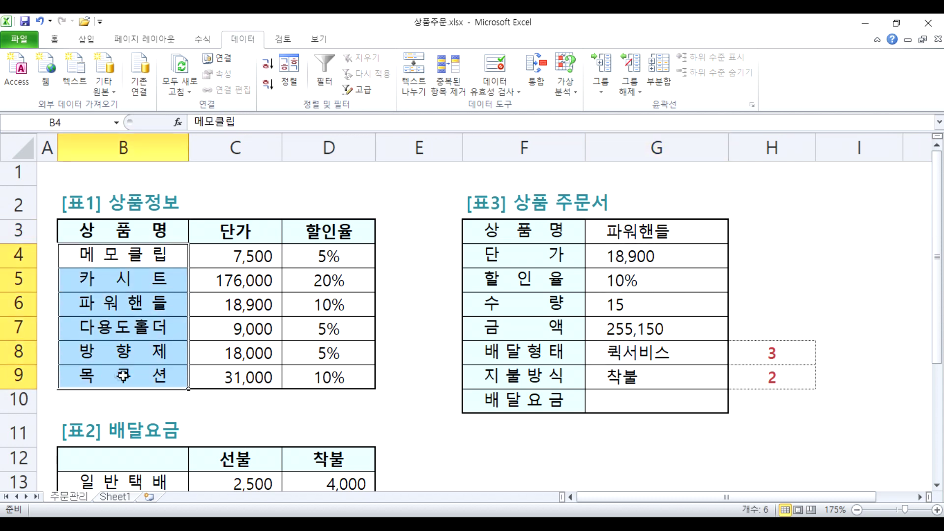
key(Return)
key(Return)
drag(128, 257, 359, 379)
key(Return)
key(Return)
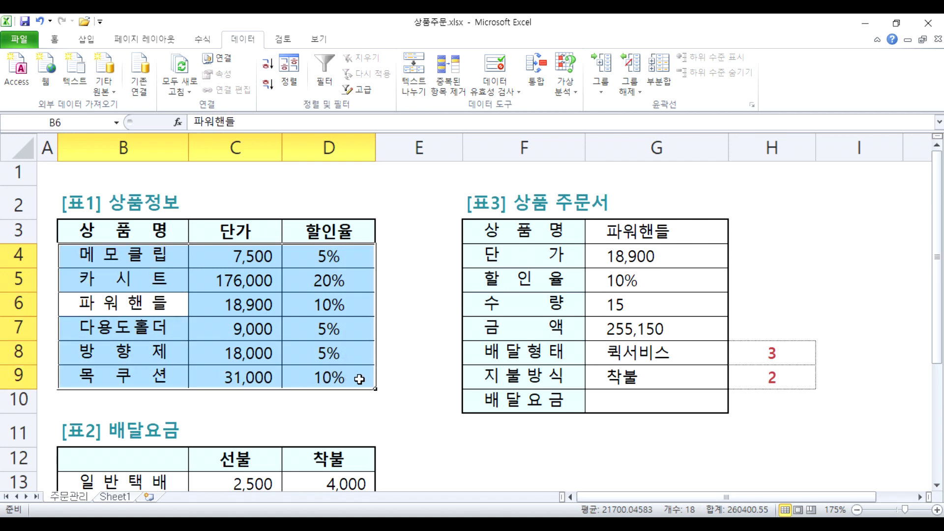
key(Tab)
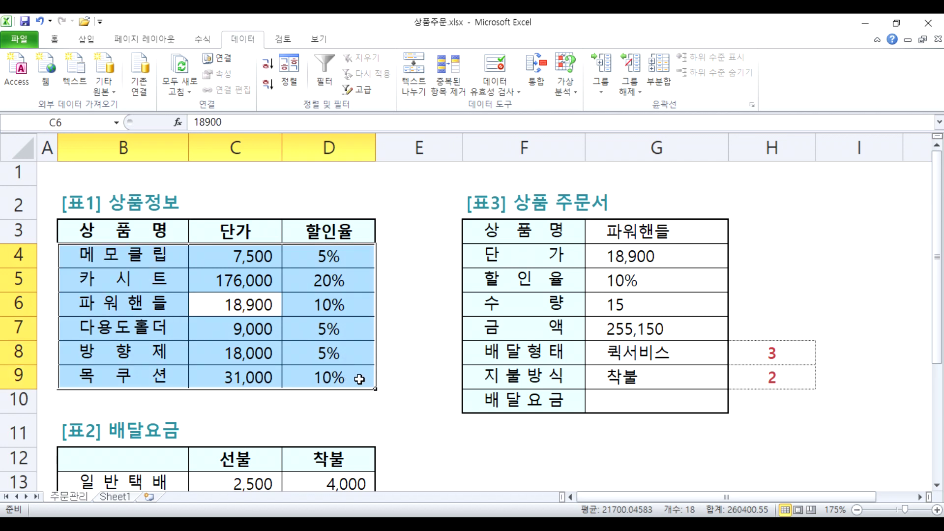
key(Tab)
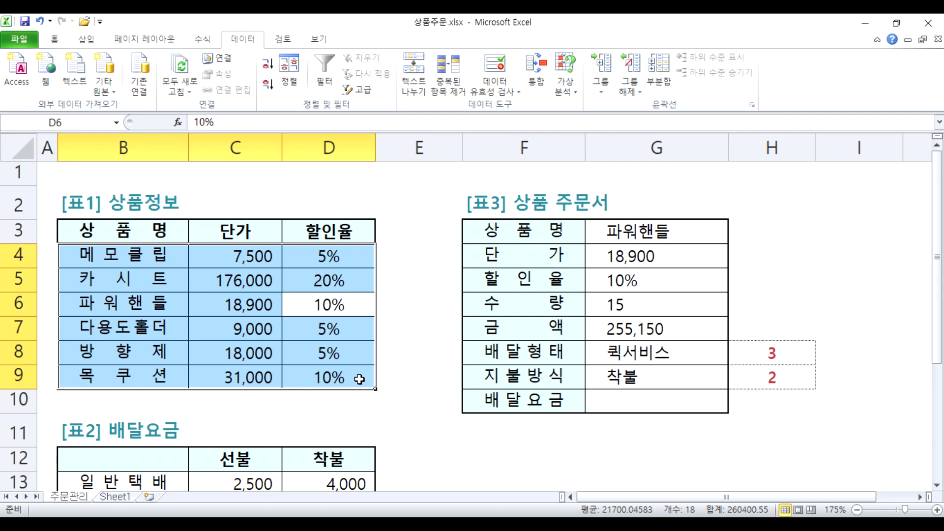
Select delivery types B13:B15, payment headers C12:D12, and the 12,000 퀵서비스 선불 fee
scroll(280, 386, down, 4)
scroll(312, 386, up, 1)
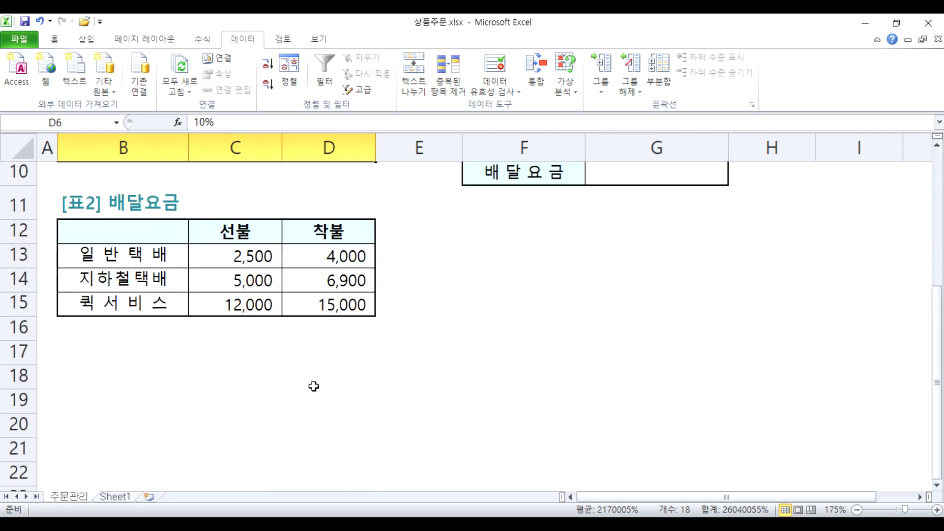
drag(298, 296, 298, 295)
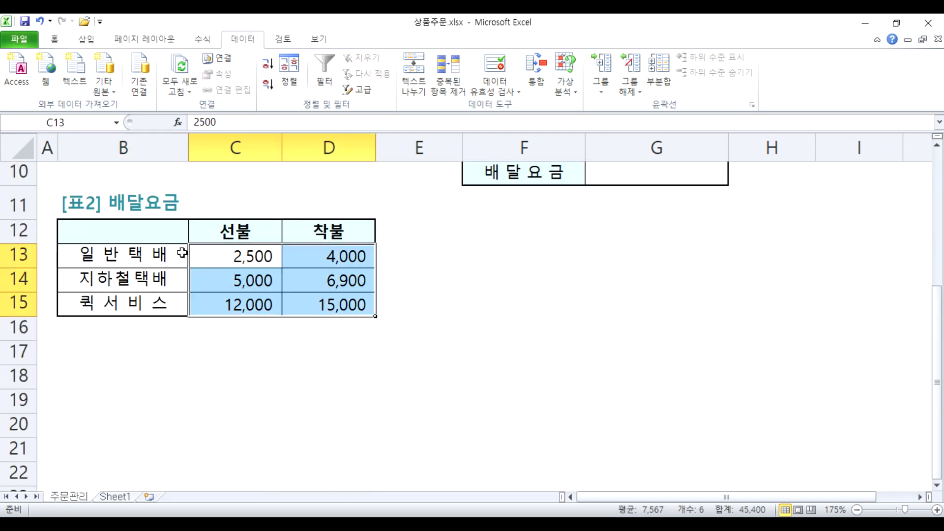
drag(157, 254, 158, 302)
drag(235, 231, 328, 231)
click(265, 301)
scroll(408, 357, up, 1)
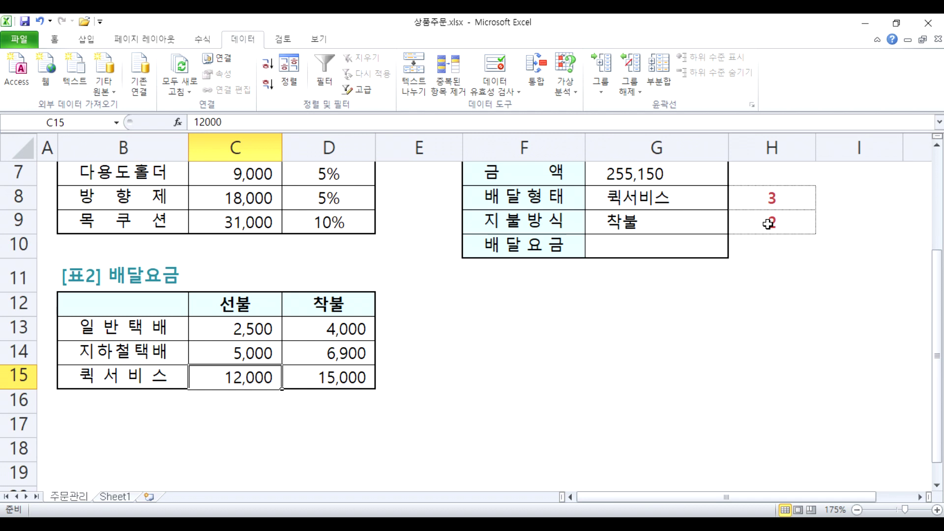
Start G10's formula as =INDEX(C13:D15,H8 using the fee table and H8 as row
click(617, 248)
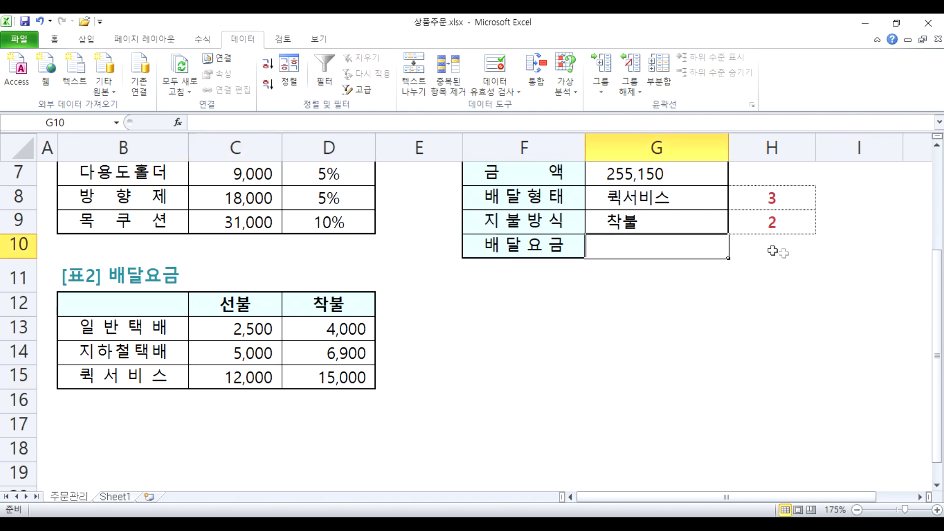
text(=INDE)
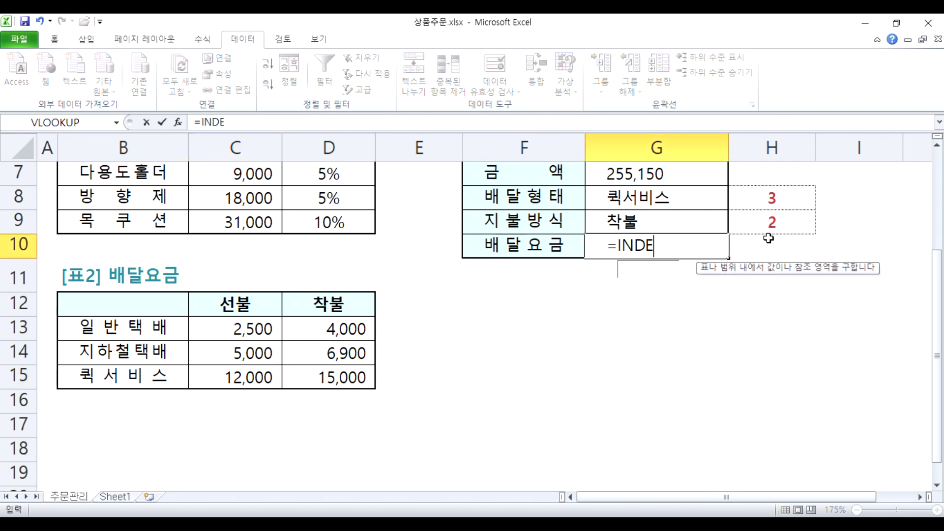
text(X()
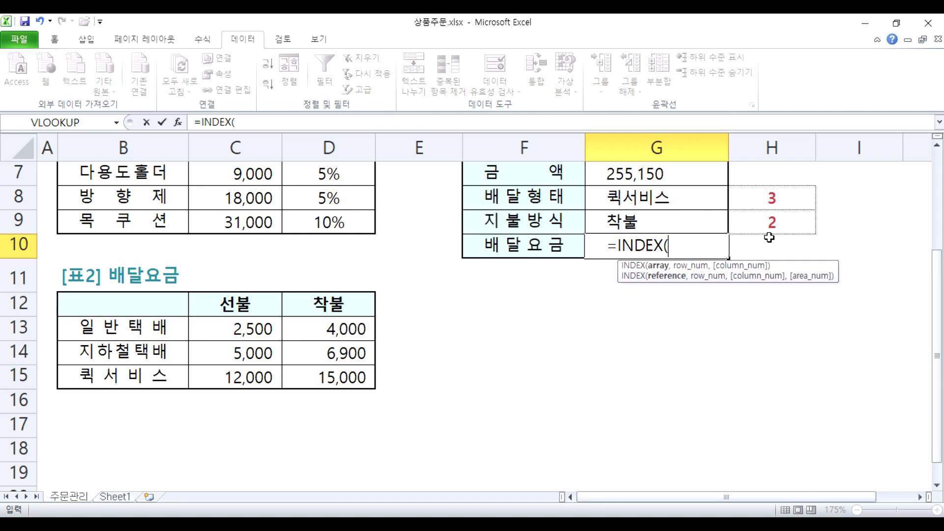
drag(244, 328, 310, 372)
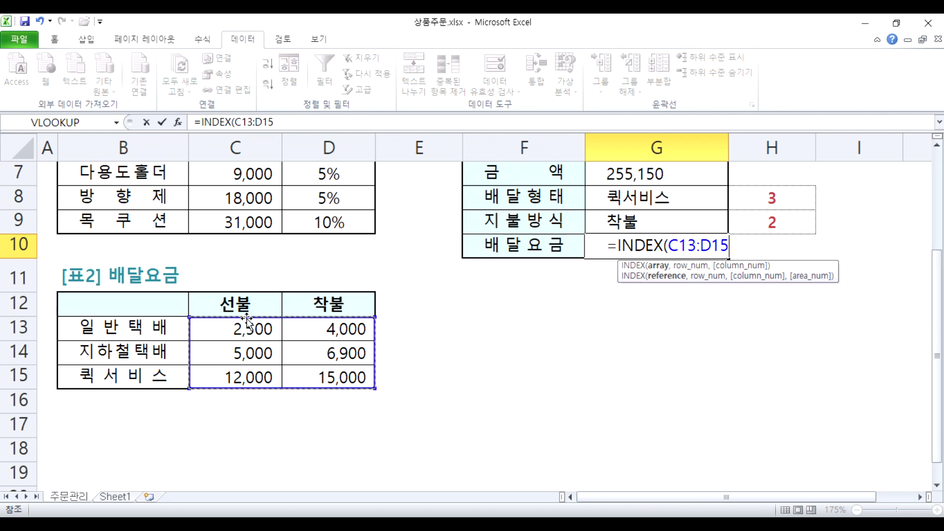
text(,)
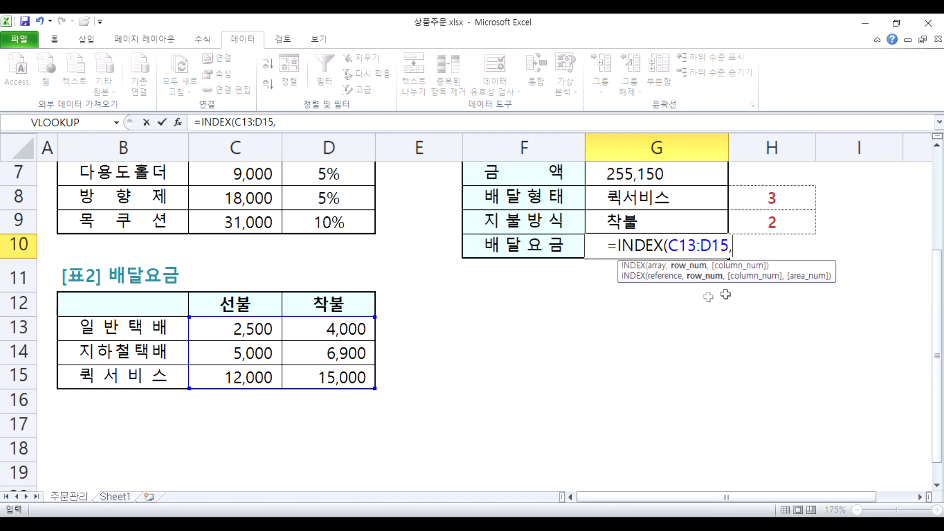
click(774, 197)
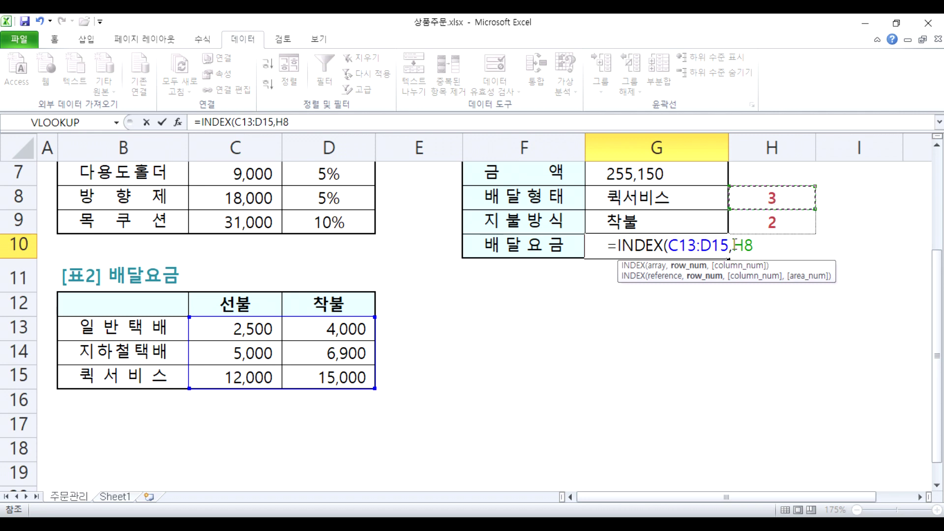
drag(733, 244, 782, 250)
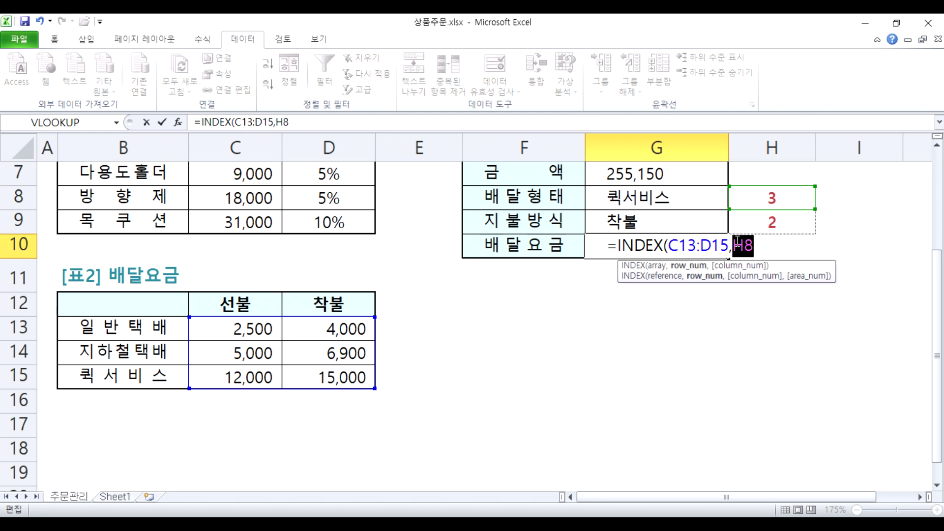
click(765, 248)
Add H9 as the column number to finish =INDEX(C13:D15,H8,H9), giving 15,000
text(,)
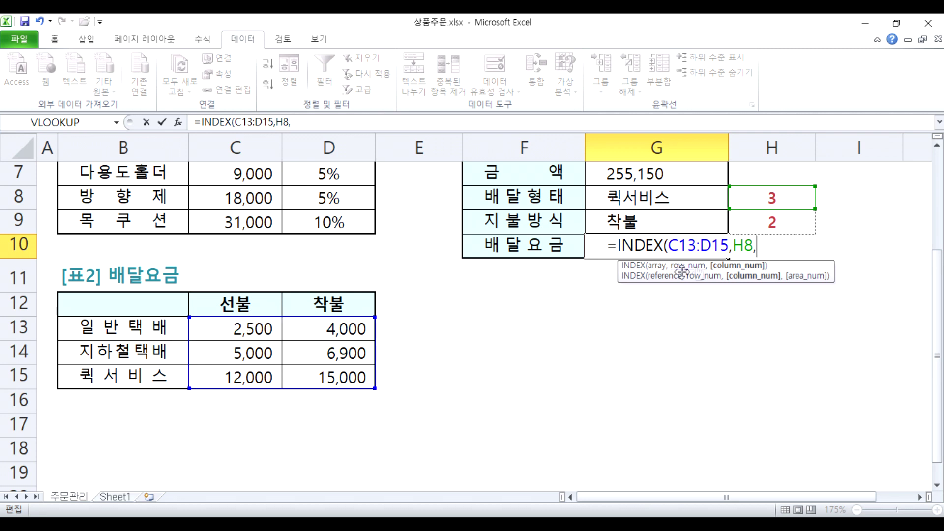
text(2)
key(BackSpace)
click(772, 222)
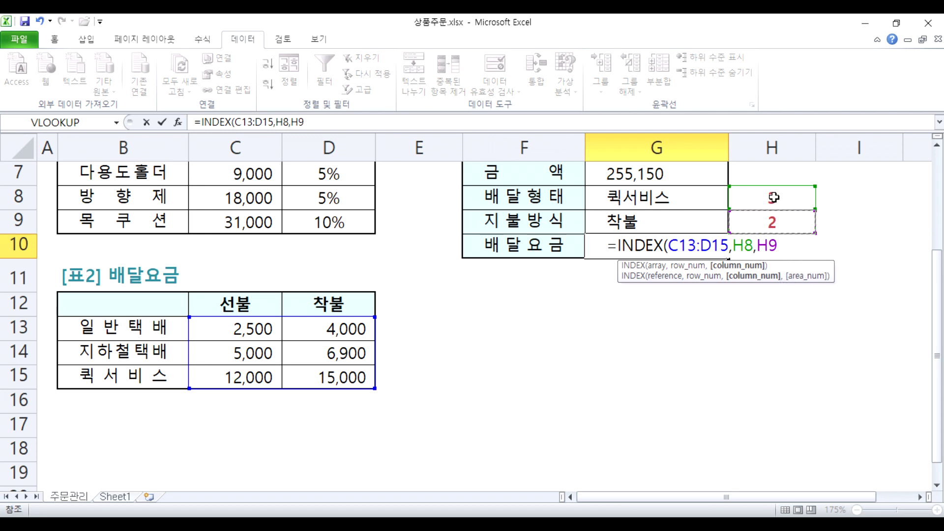
click(748, 246)
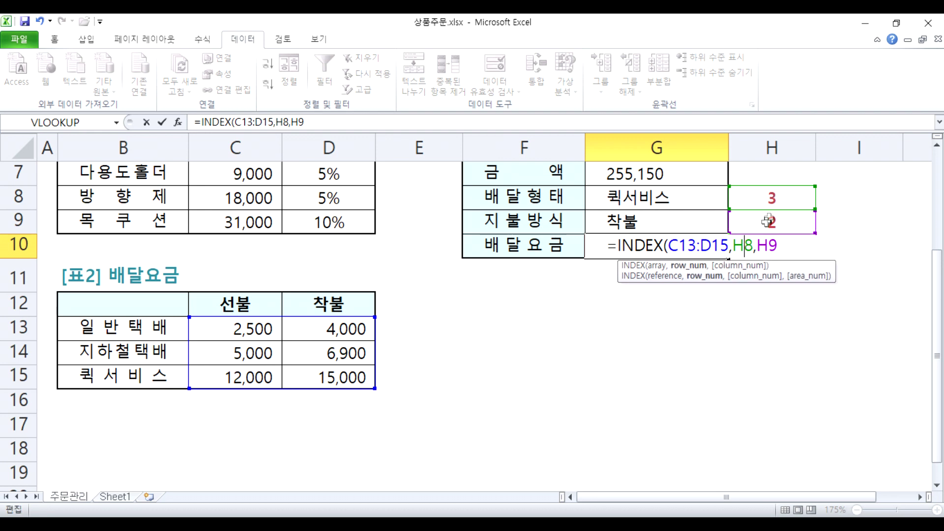
click(767, 247)
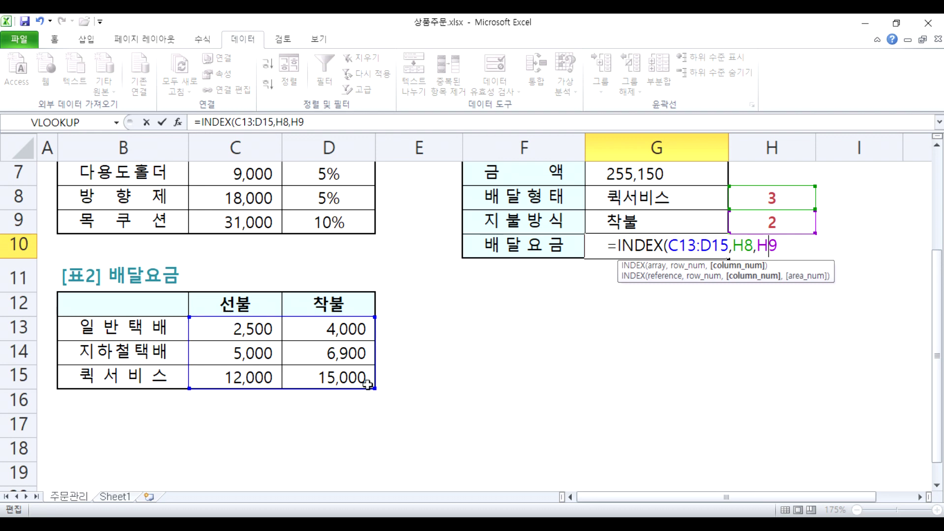
text())
key(Return)
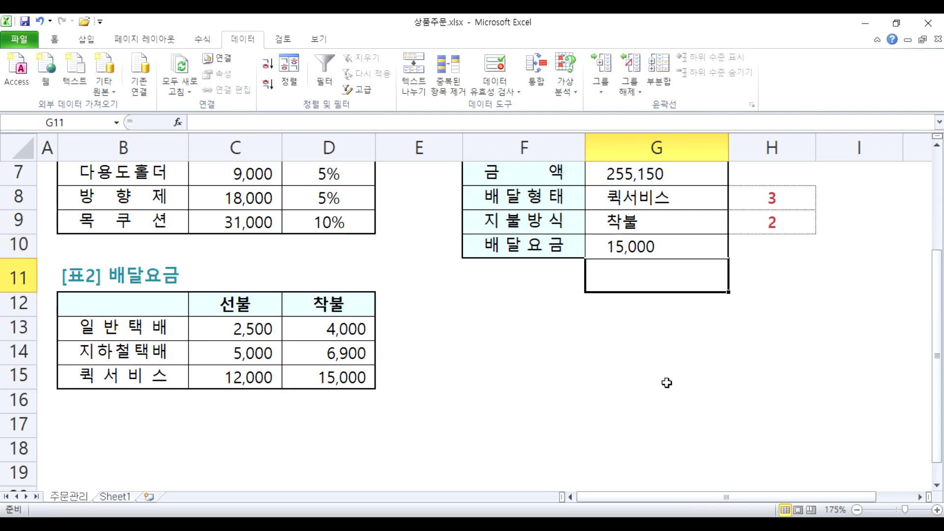
Check G7's amount formula =G4*G6*(1-G5), showing 255,150
scroll(664, 383, up, 2)
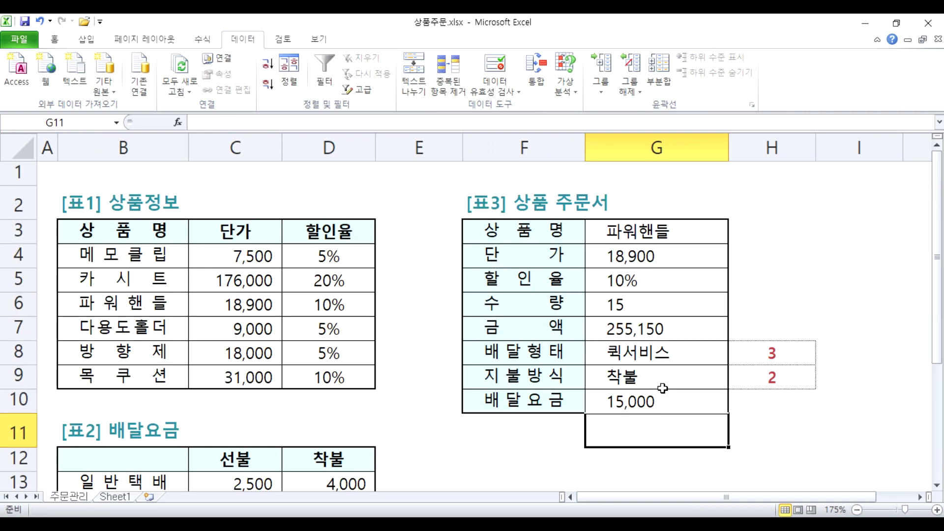
scroll(663, 389, down, 1)
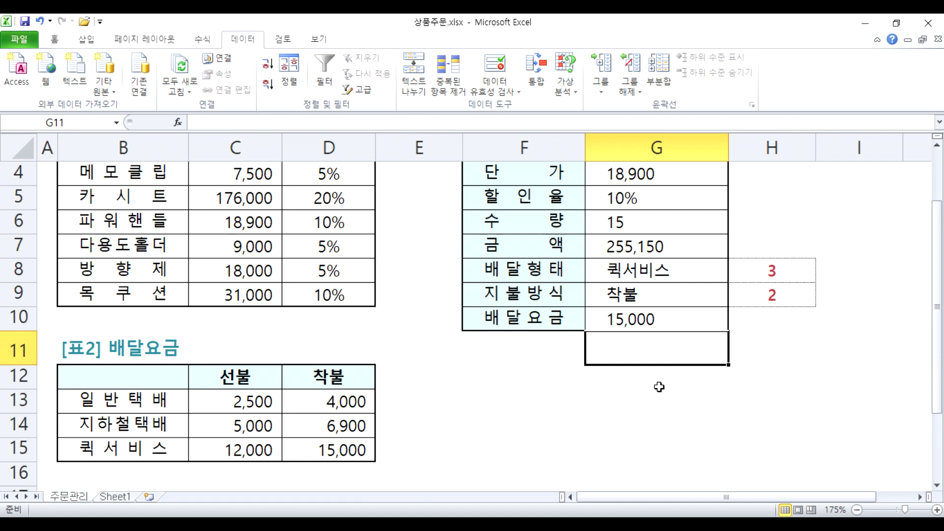
click(681, 251)
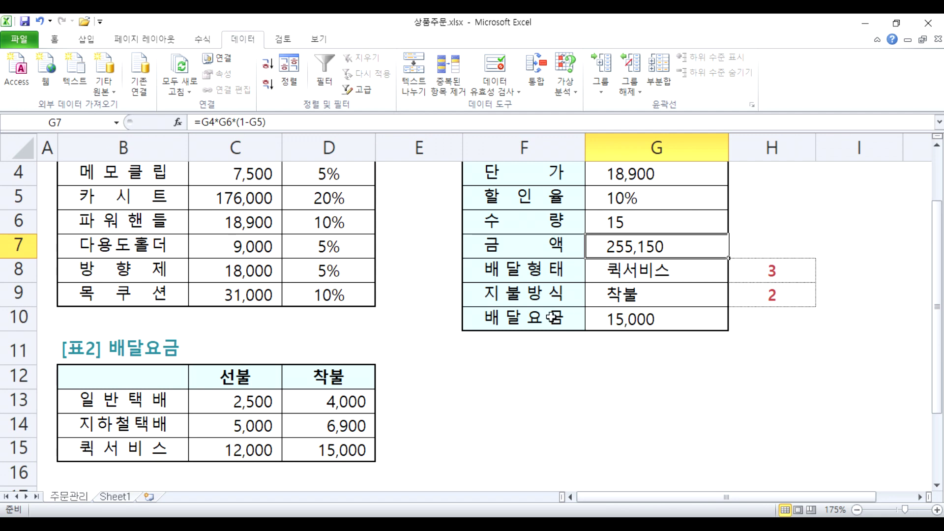
Open 찾기함수.xlsx from the 실습파일 folder and go to cell A1
click(18, 43)
click(35, 99)
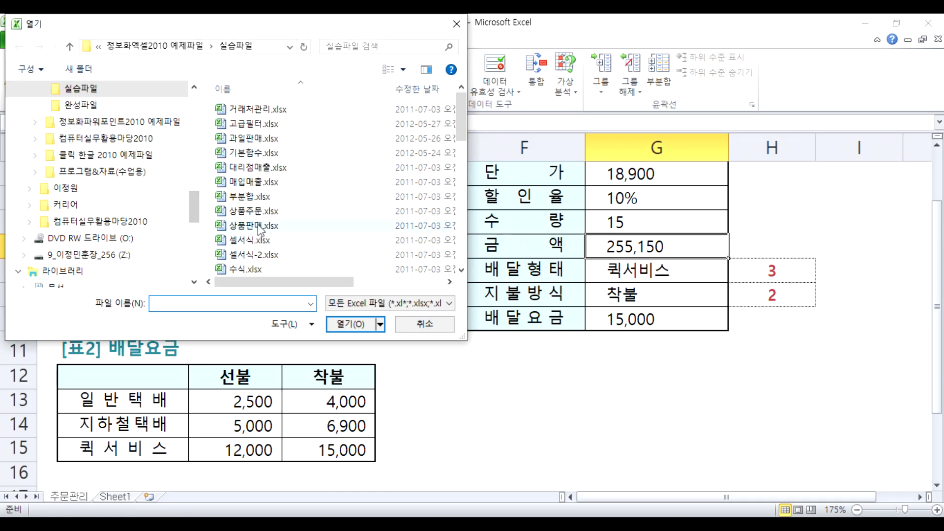
click(278, 240)
scroll(265, 253, down, 9)
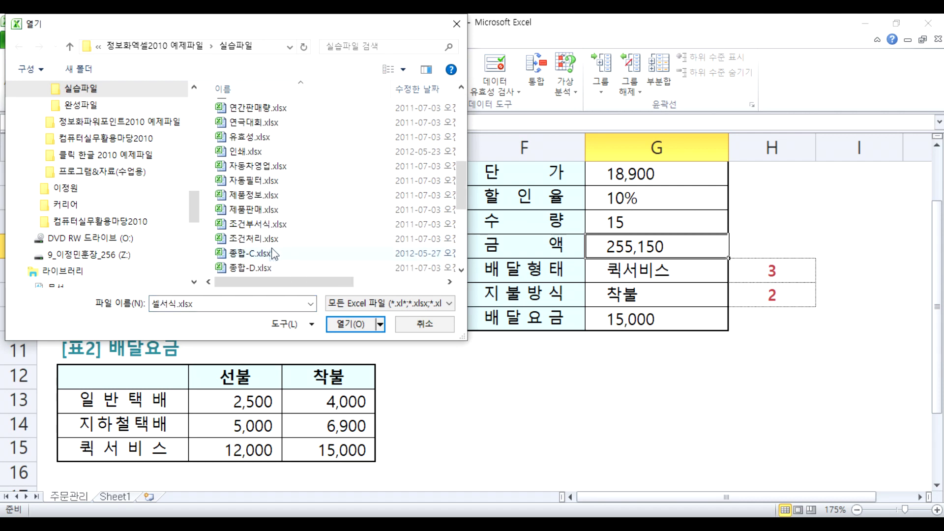
double_click(238, 195)
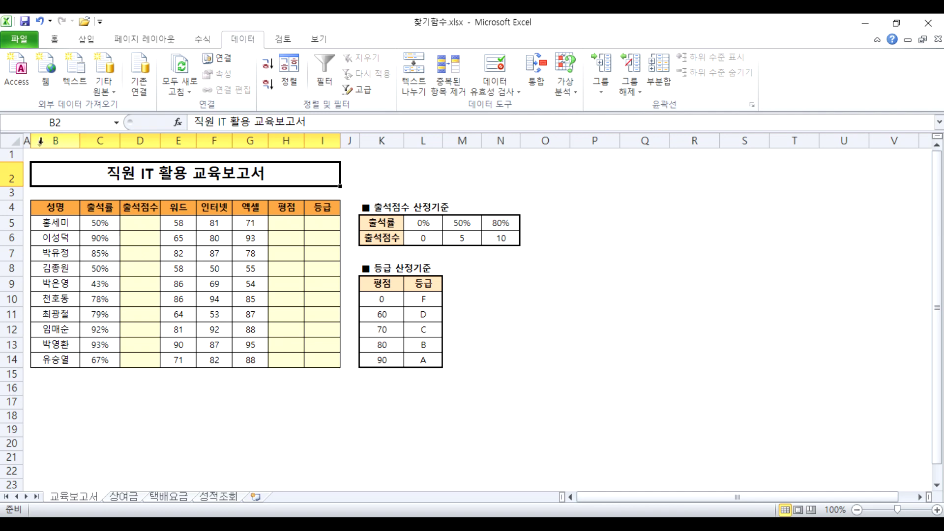
click(27, 154)
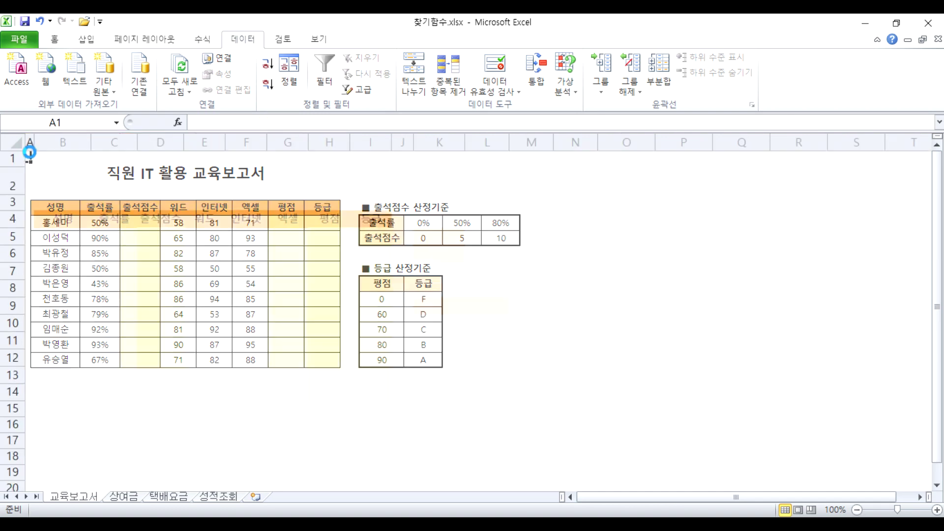
scroll(30, 152, up, 3)
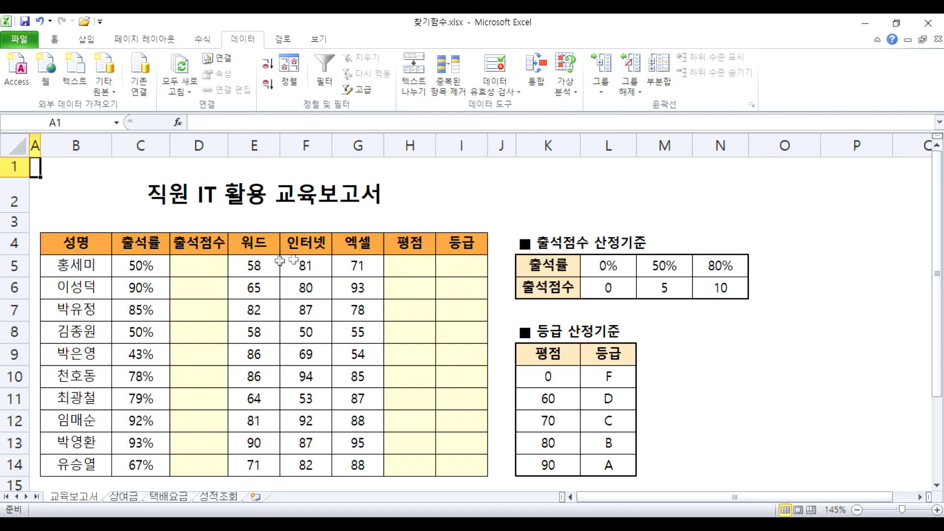
click(180, 266)
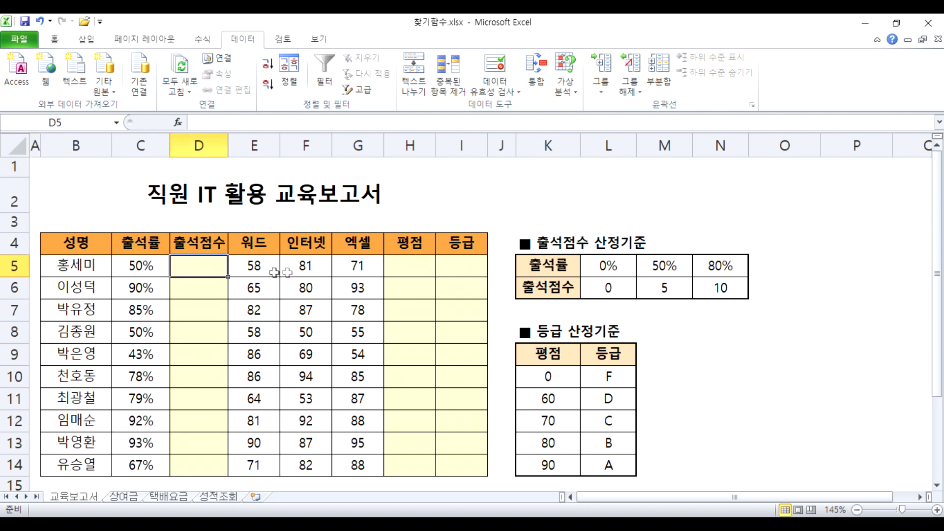
scroll(217, 264, down, 1)
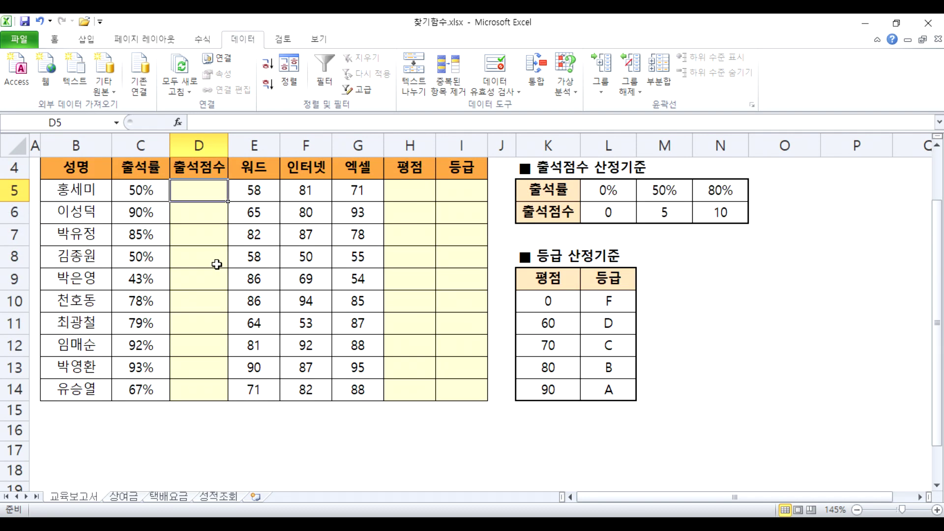
click(668, 211)
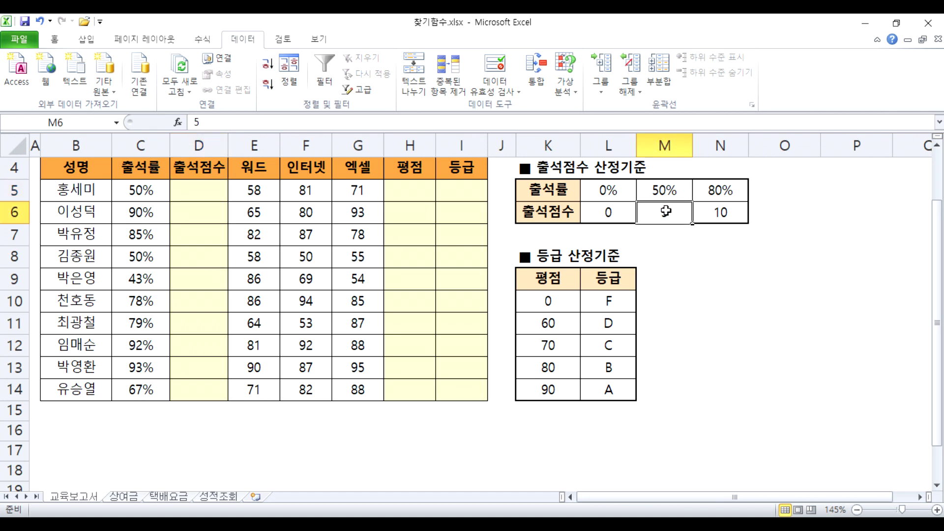
click(146, 208)
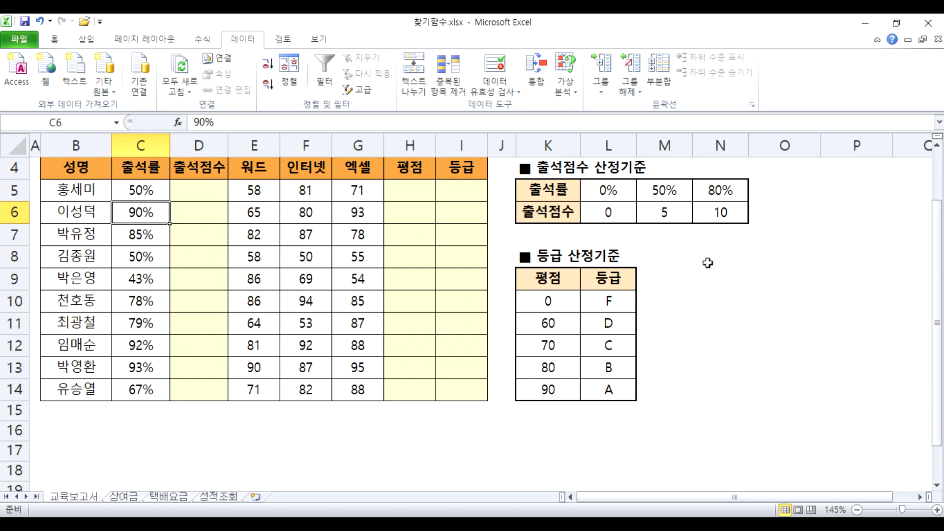
scroll(711, 259, up, 1)
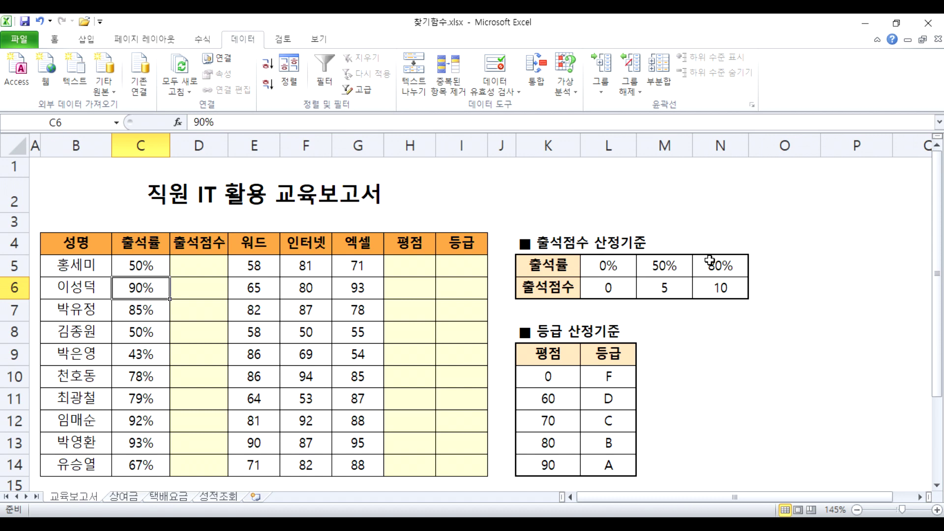
click(142, 310)
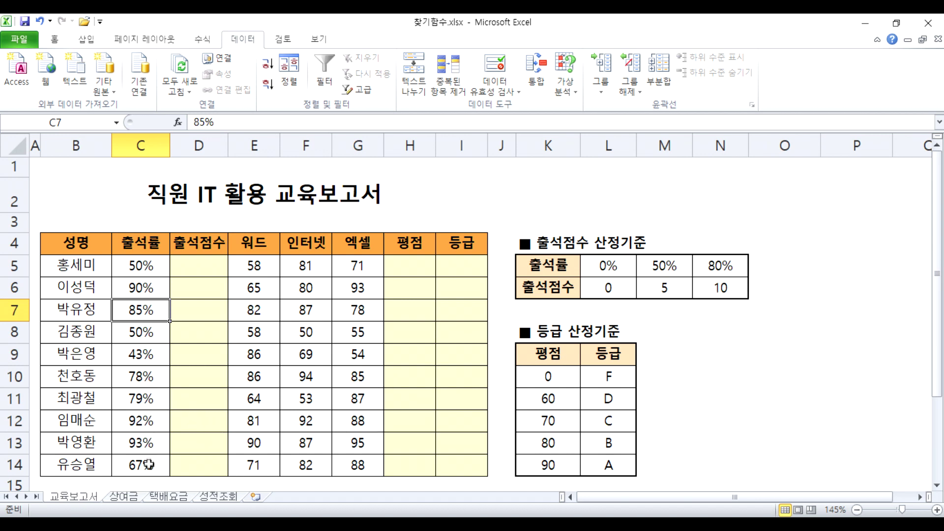
click(147, 468)
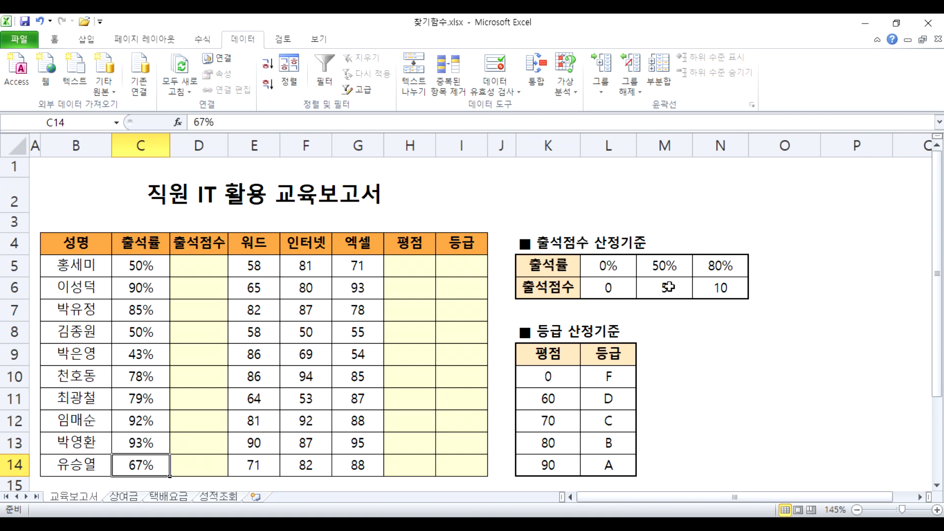
click(666, 269)
drag(666, 270, 666, 287)
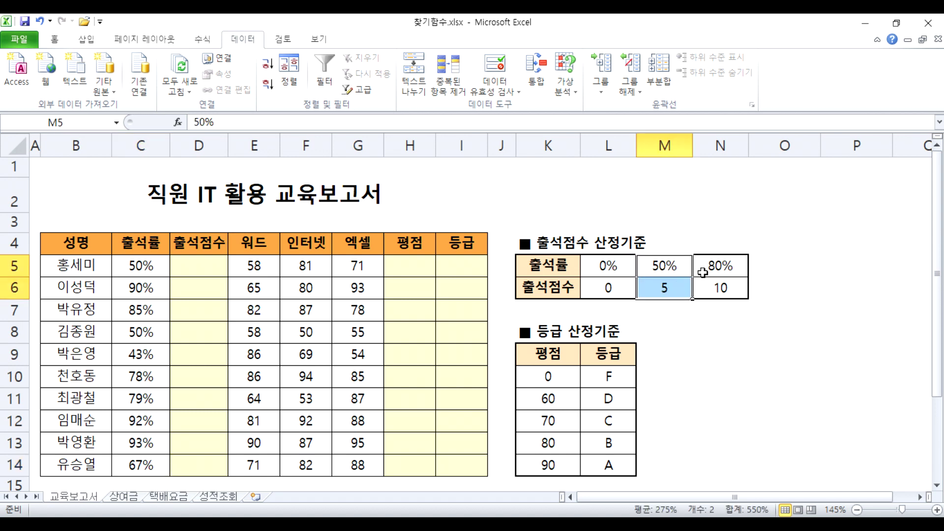
drag(715, 270, 818, 281)
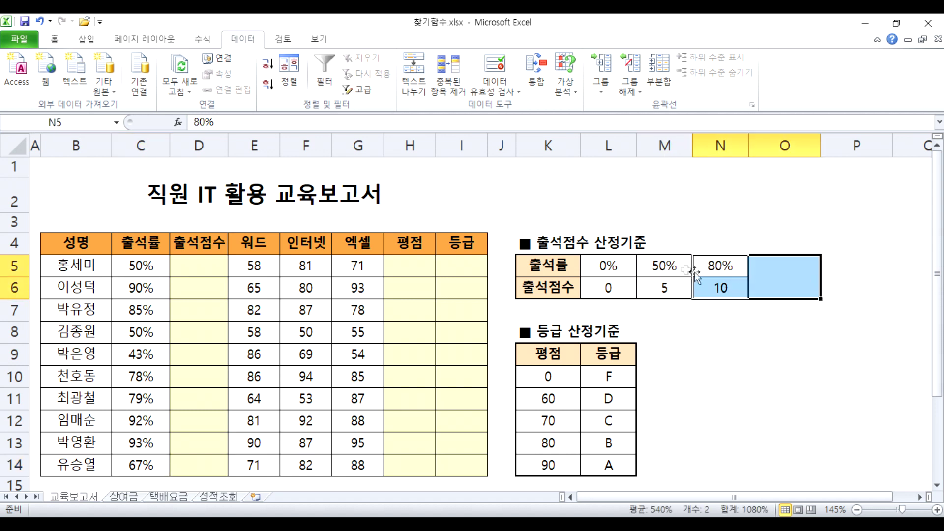
drag(722, 266, 721, 289)
click(672, 269)
drag(672, 269, 666, 295)
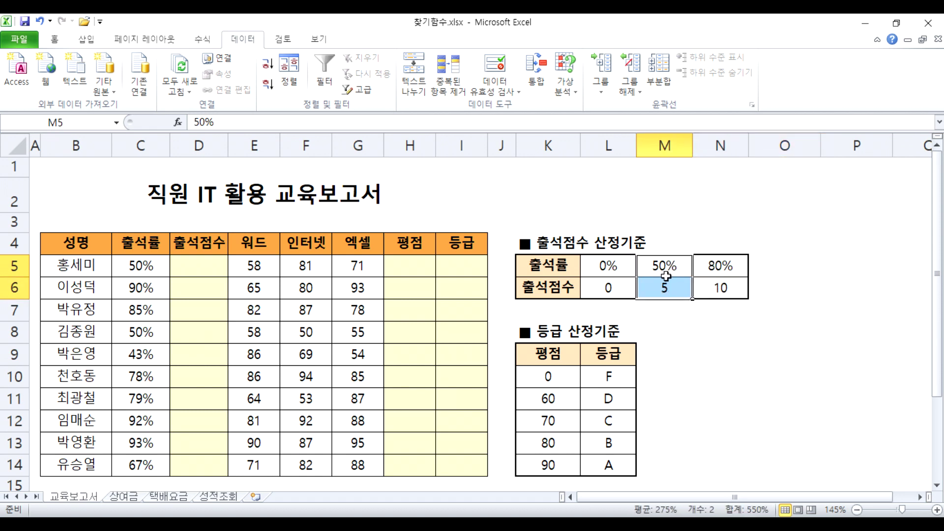
click(193, 261)
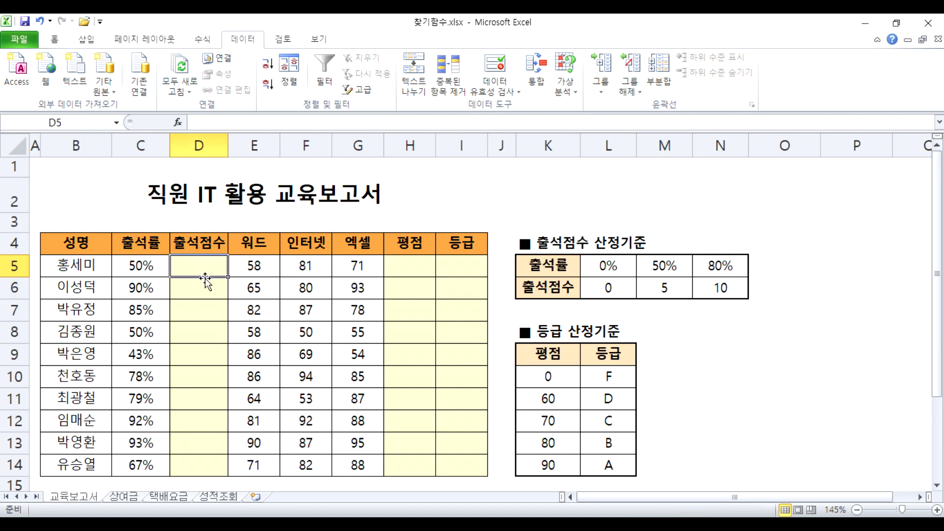
text(=)
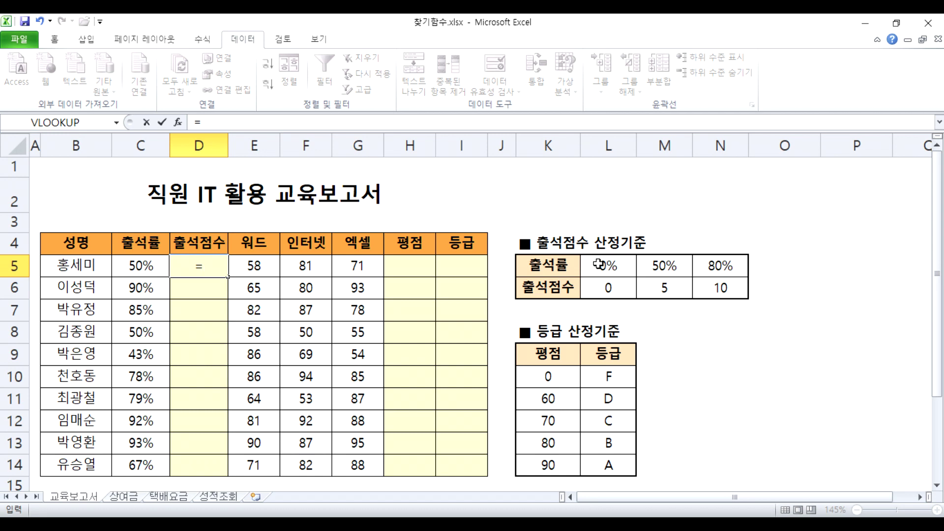
drag(547, 378, 542, 467)
key(Escape)
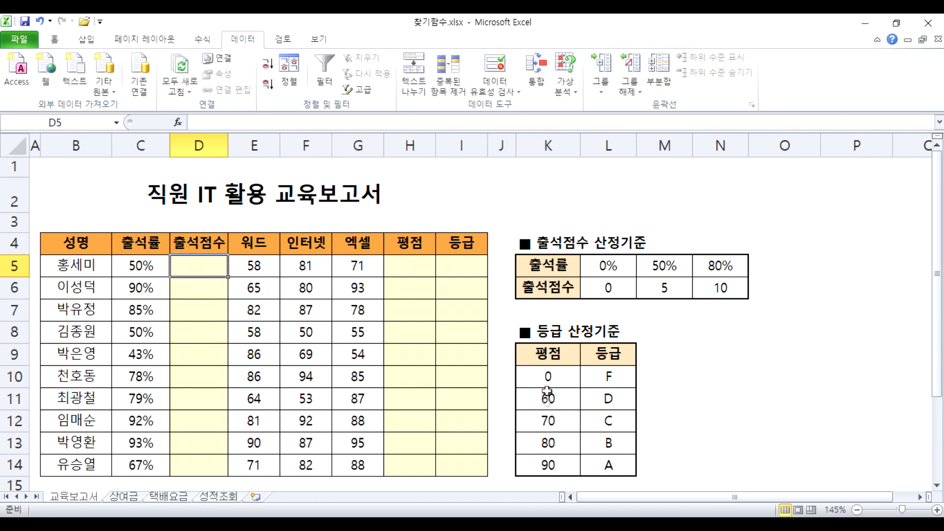
drag(586, 261, 729, 270)
click(198, 268)
double_click(202, 275)
text(=H)
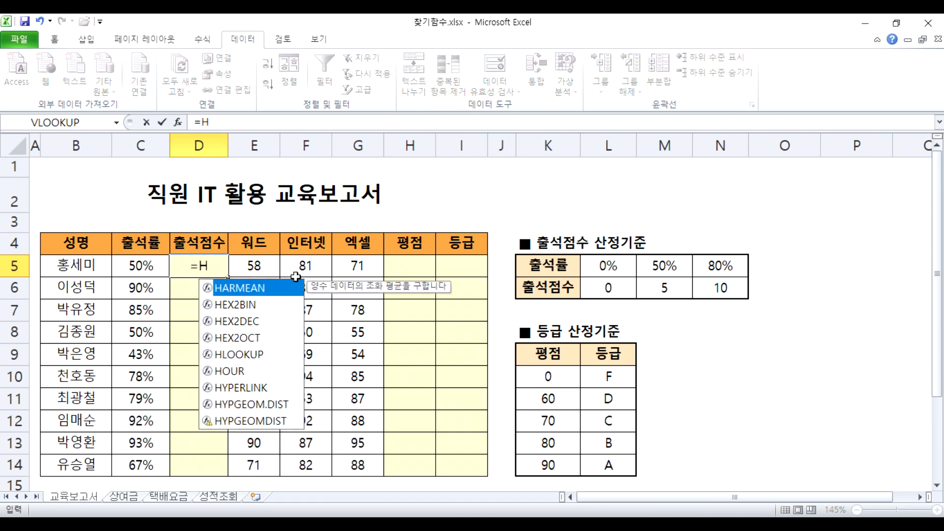
text(L)
key(Tab)
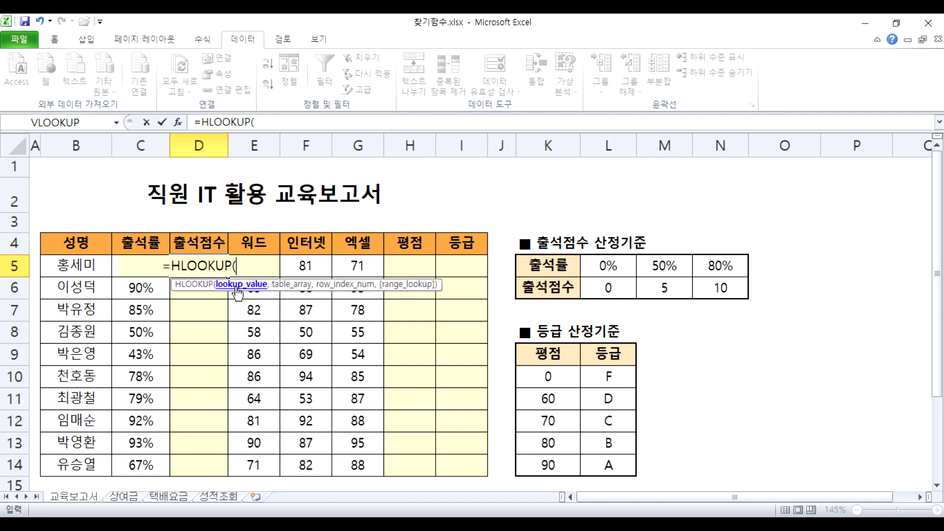
click(114, 265)
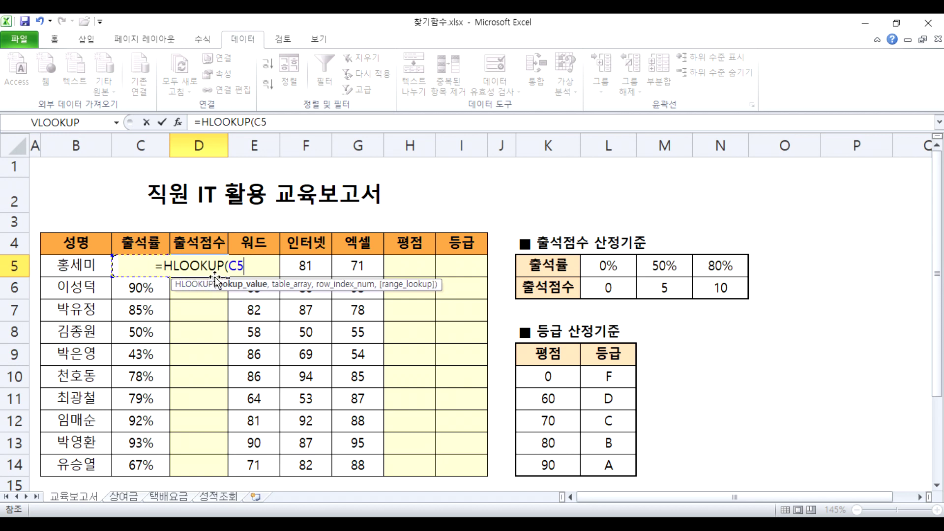
text(,)
drag(601, 268, 729, 290)
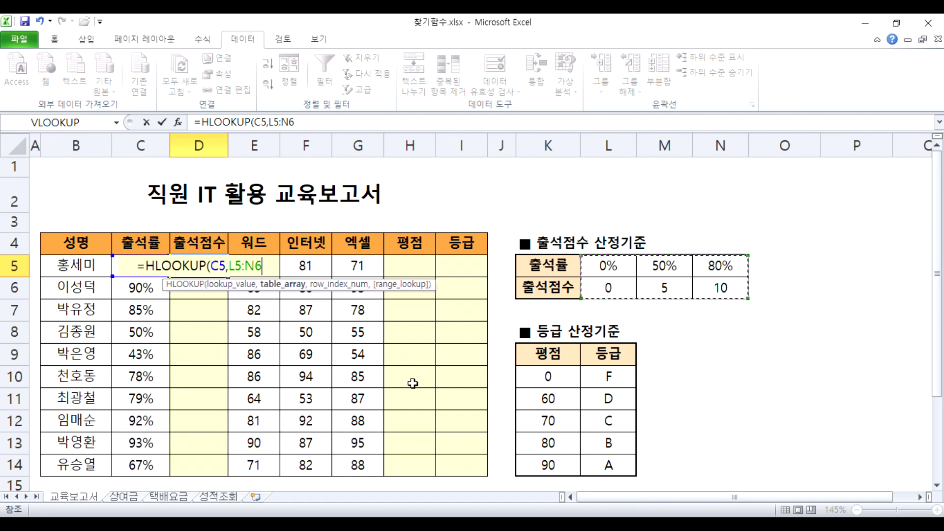
key(Escape)
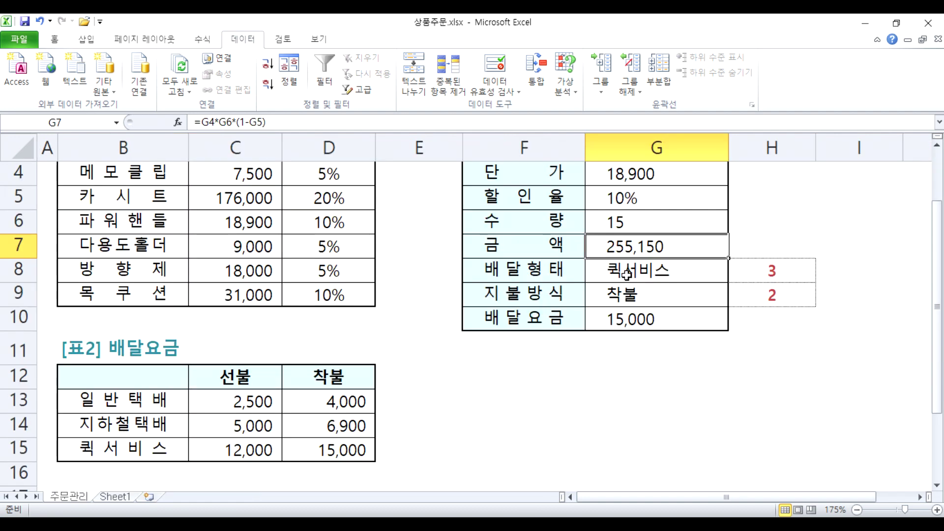
Review the VLOOKUP formulas in G4 and G5 and the quantity 15 in G6
scroll(661, 292, up, 1)
click(621, 260)
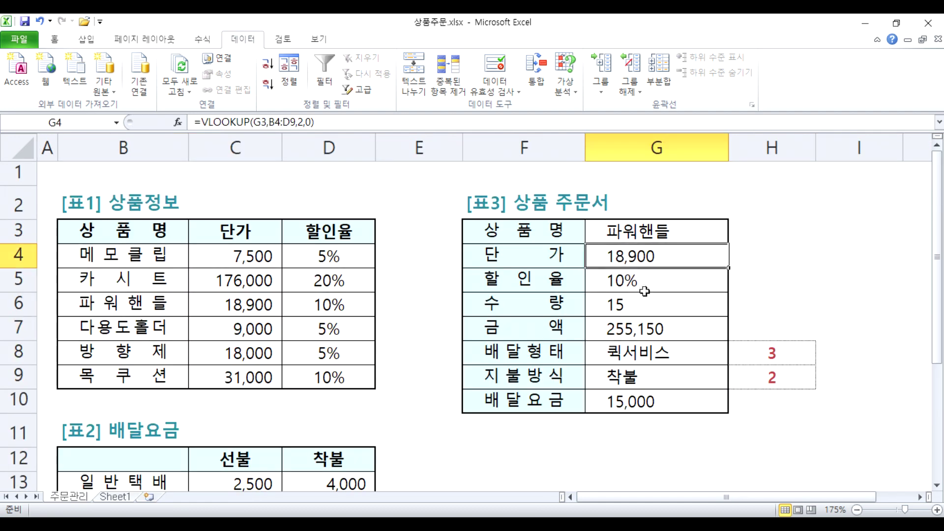
click(642, 289)
click(638, 301)
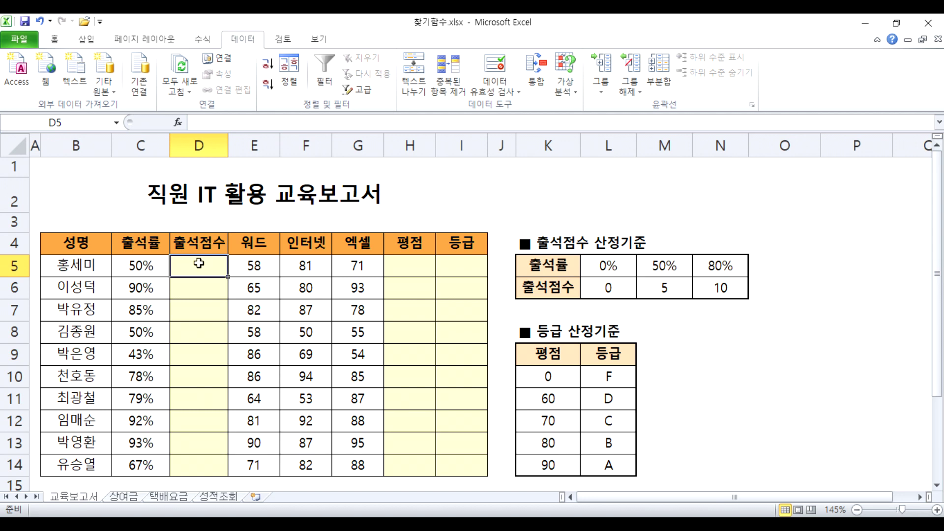
drag(227, 277, 215, 472)
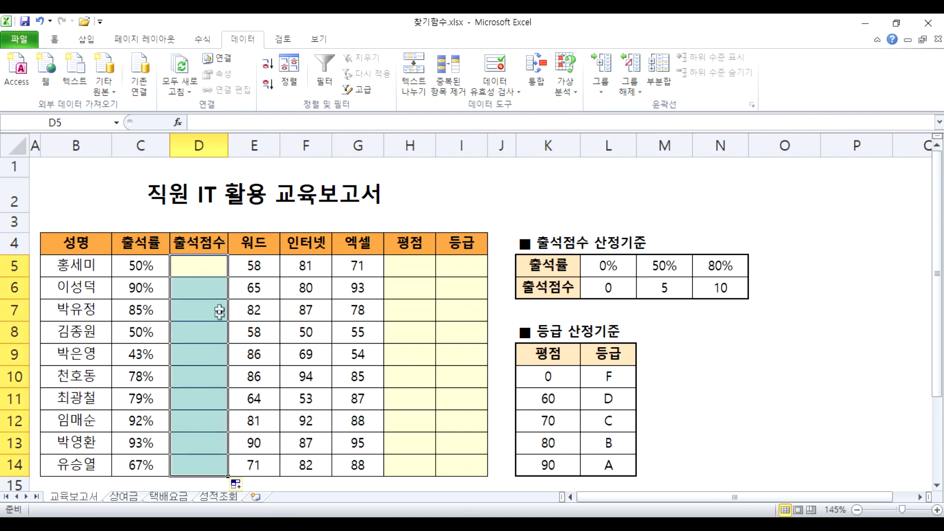
click(215, 271)
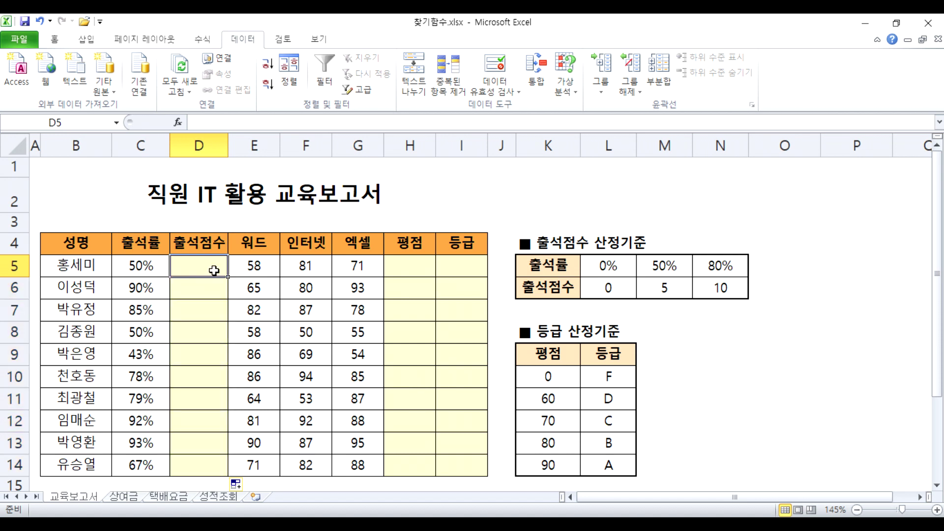
click(137, 264)
drag(601, 265, 713, 289)
click(198, 288)
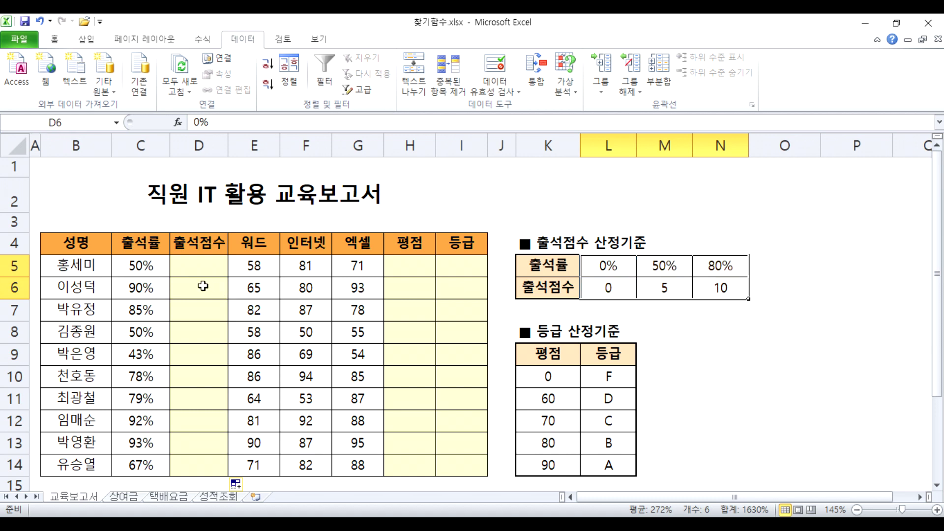
click(141, 288)
drag(593, 290, 721, 309)
click(190, 309)
click(151, 305)
click(196, 306)
drag(612, 307, 733, 333)
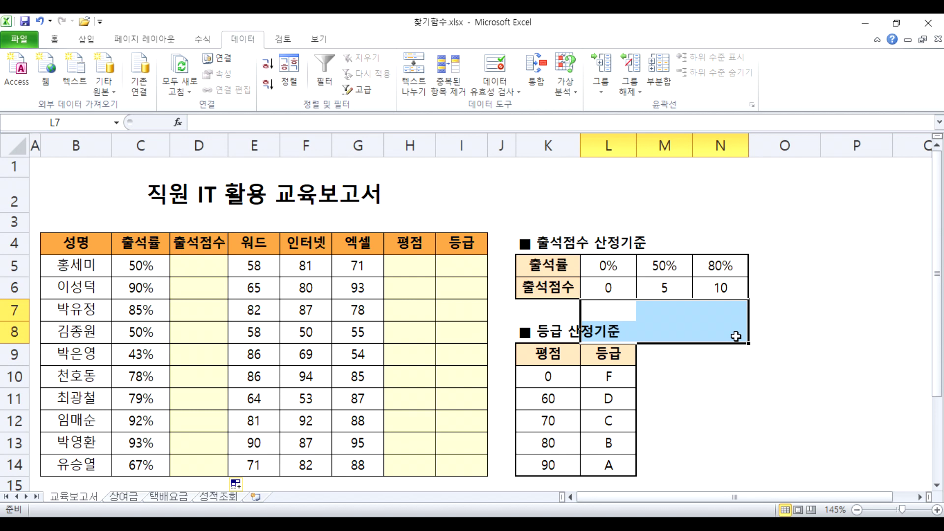
drag(605, 263, 703, 261)
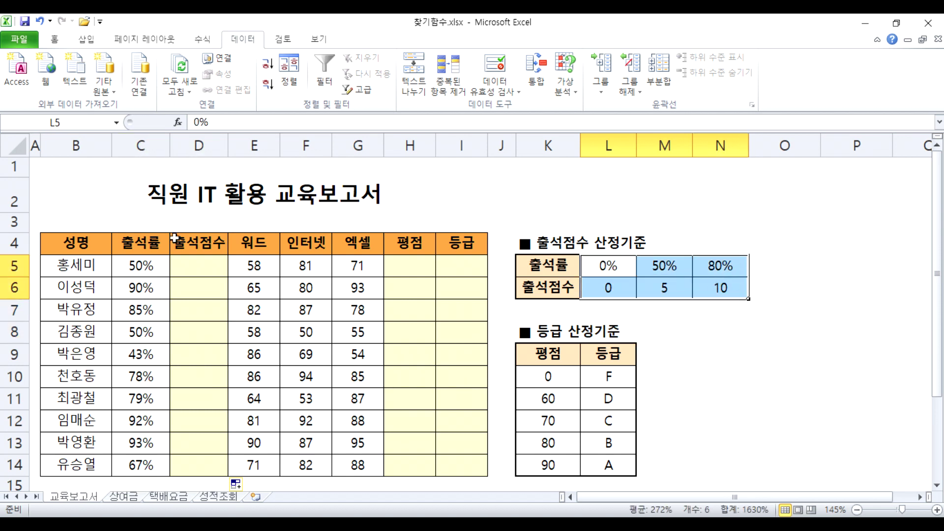
Begin D5's formula as =HLOOKUP(C5,$L$5:$N$6, with the criteria table made absolute
click(193, 267)
text(=HLO)
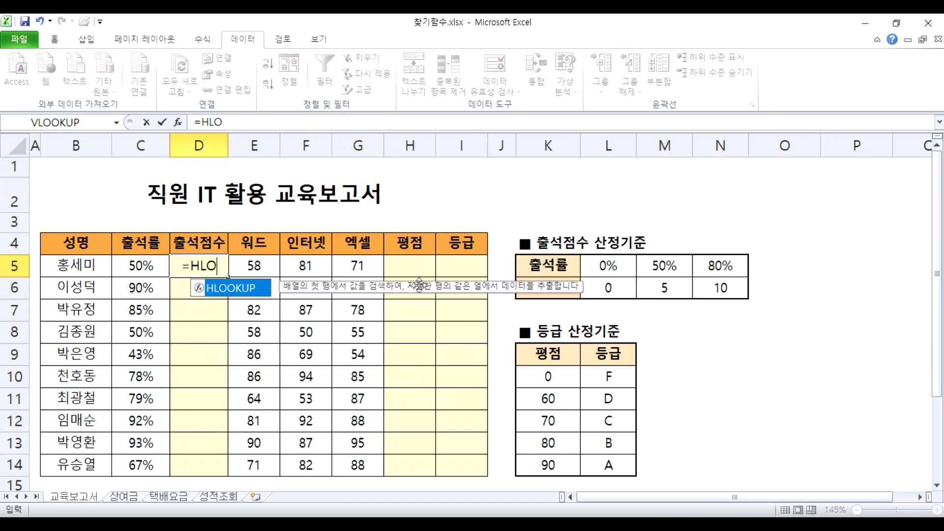
key(Tab)
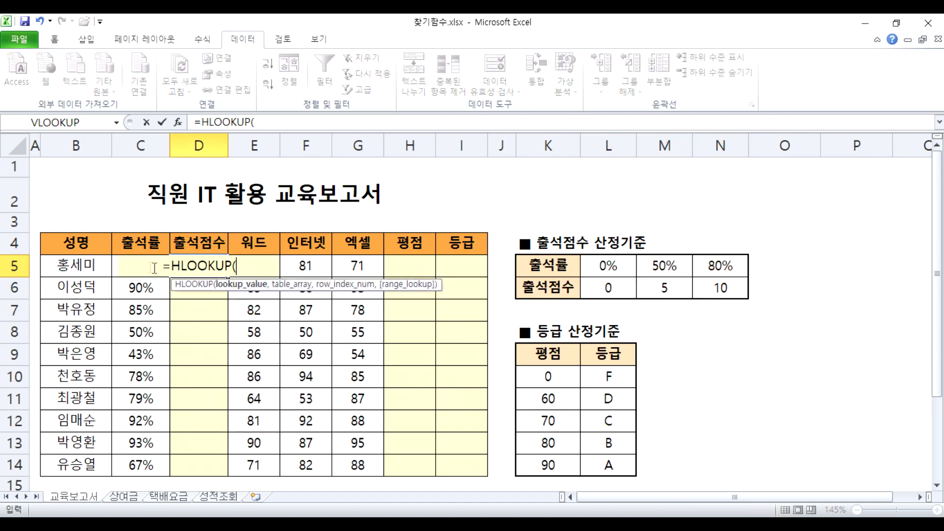
click(126, 265)
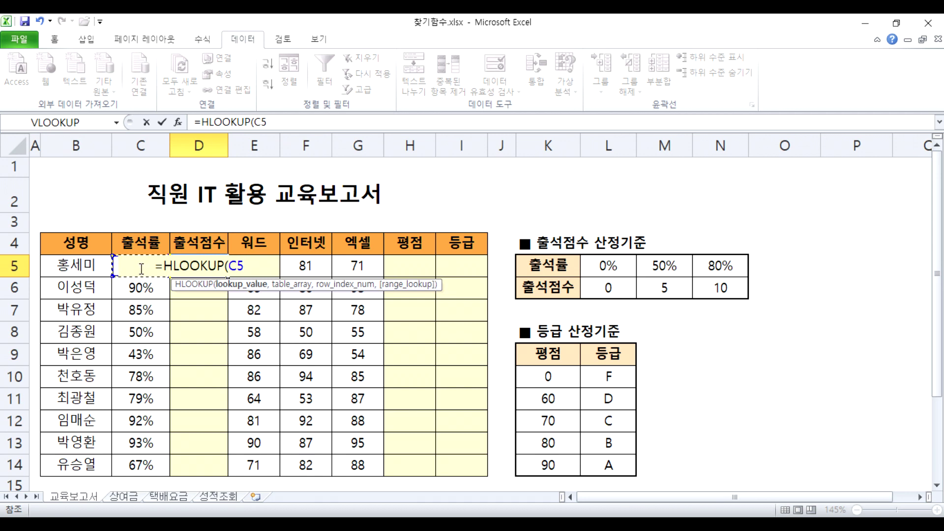
text(,)
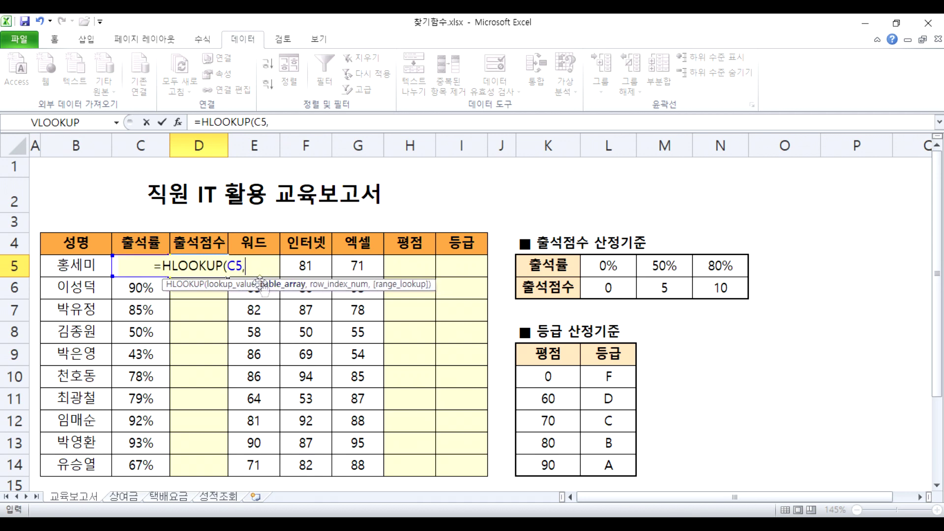
drag(610, 261, 750, 295)
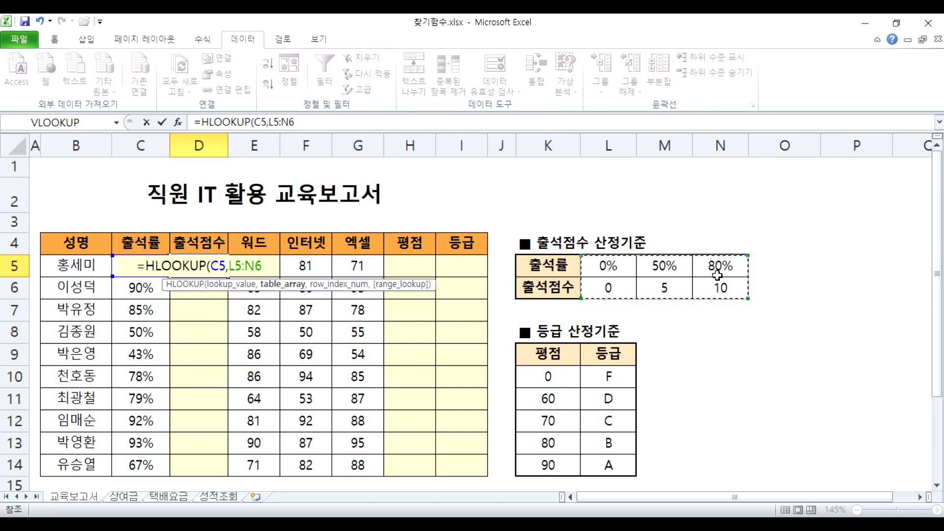
key(F4)
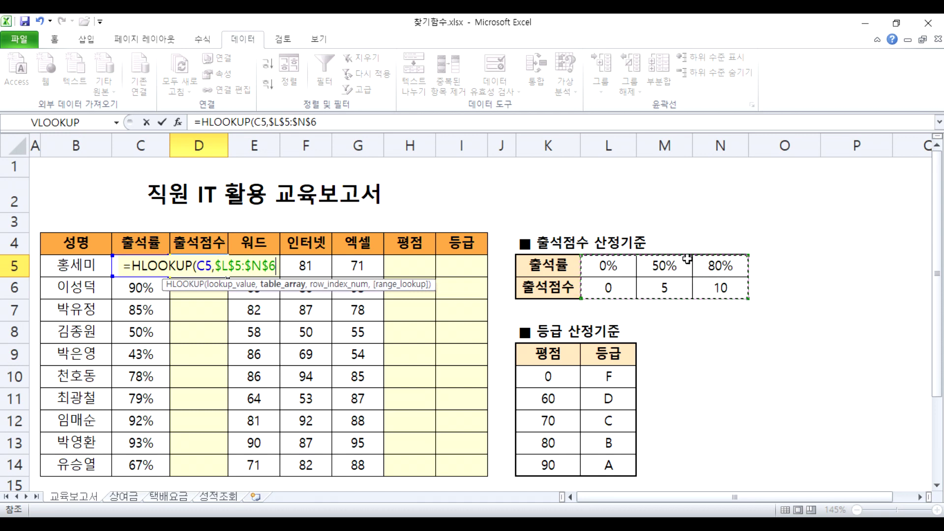
text(,)
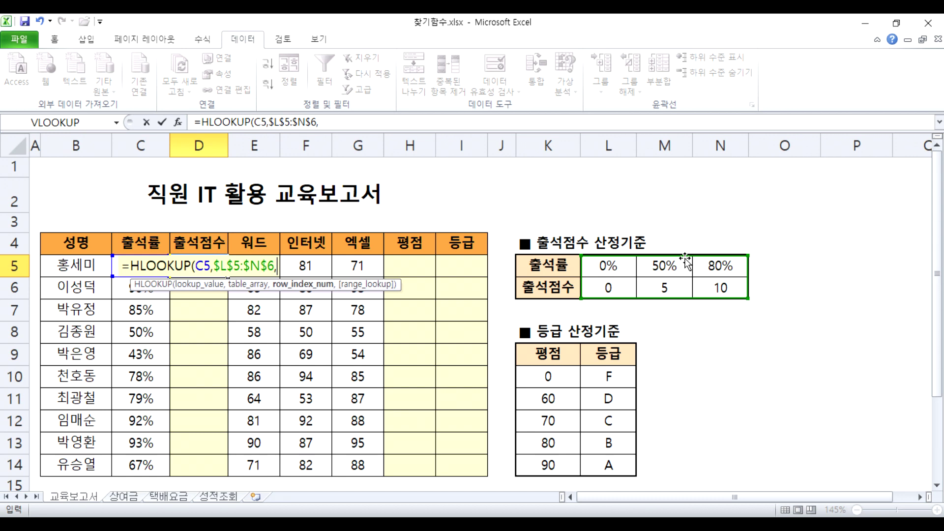
Finish D5 with row index 2 and TRUE, returning an attendance score of 5
text(2)
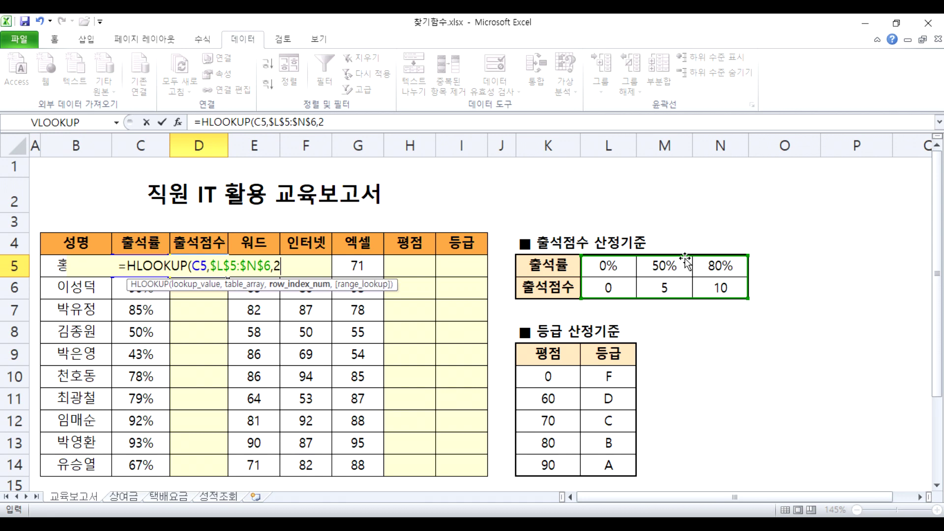
text(,)
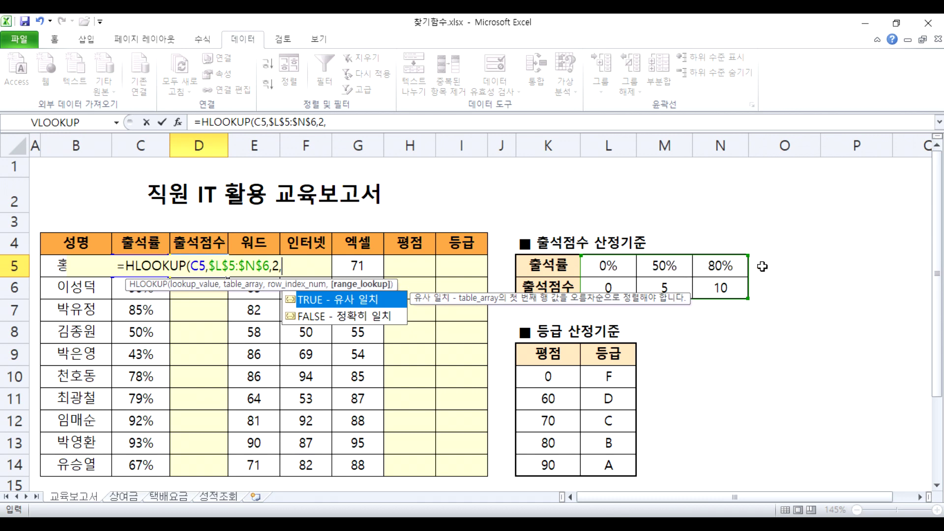
click(353, 317)
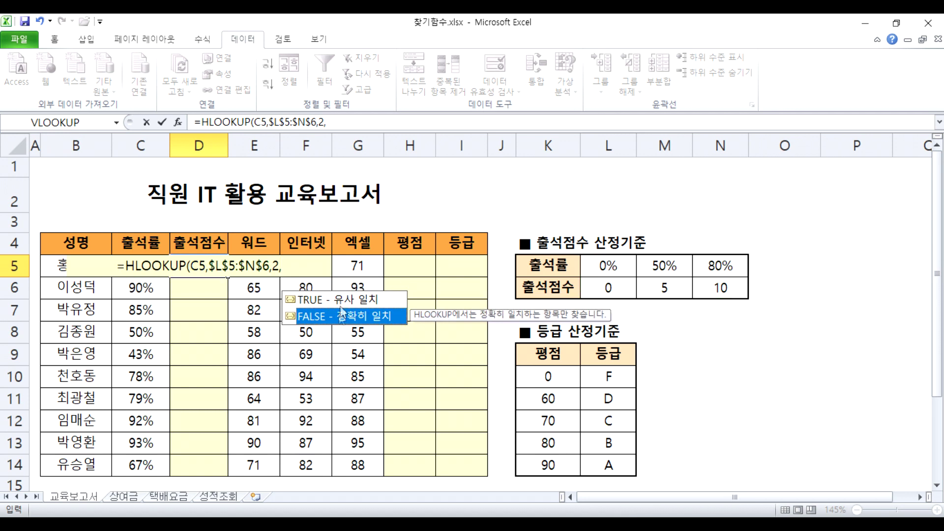
click(343, 301)
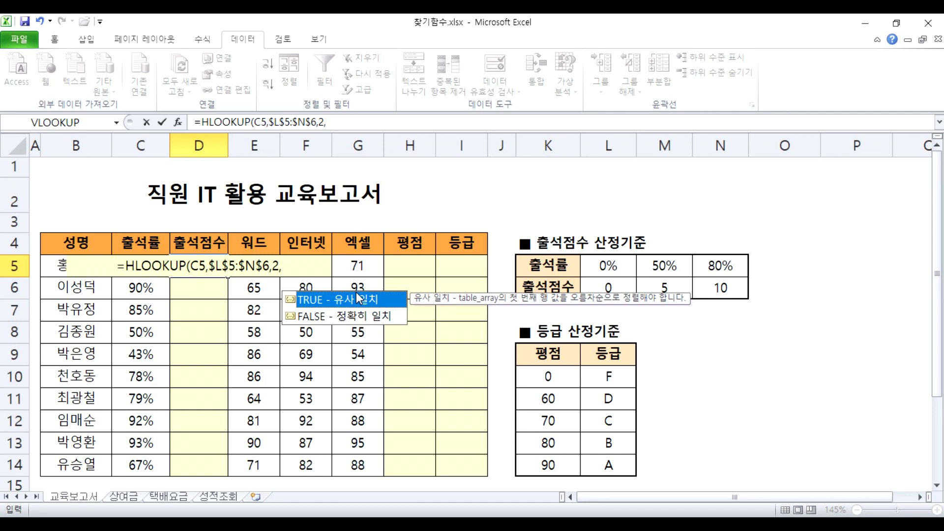
text(1)
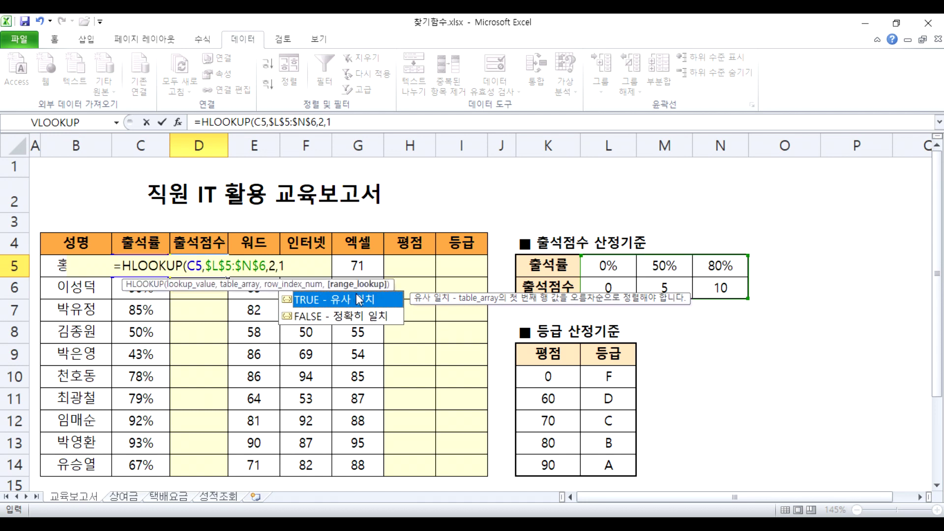
key(BackSpace)
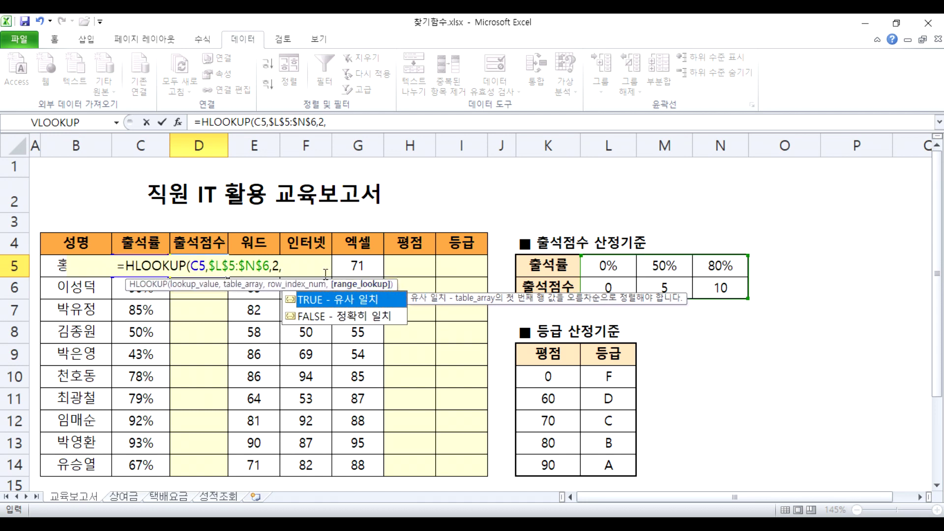
double_click(333, 300)
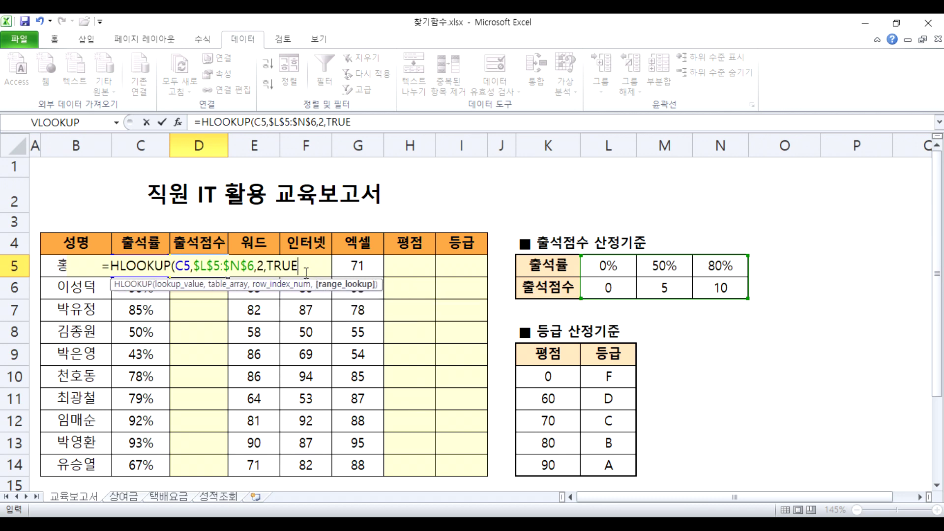
text())
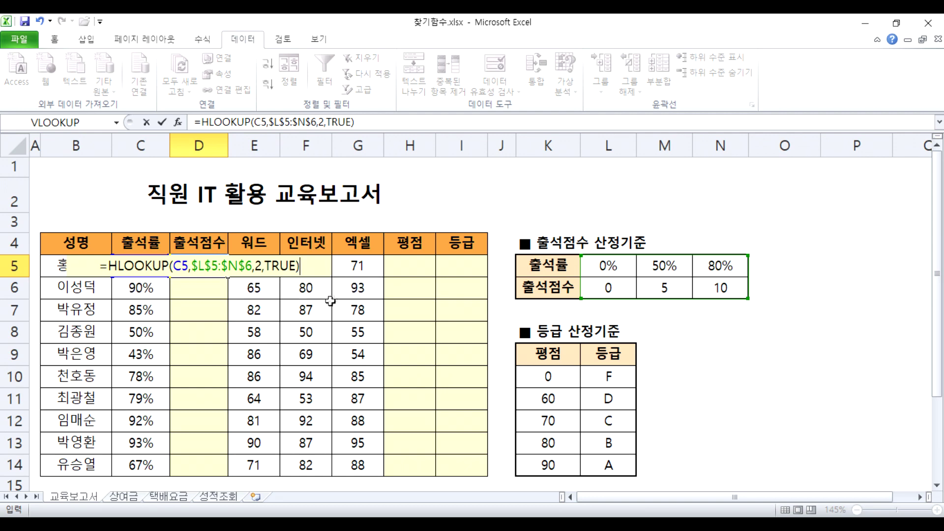
key(Return)
click(211, 262)
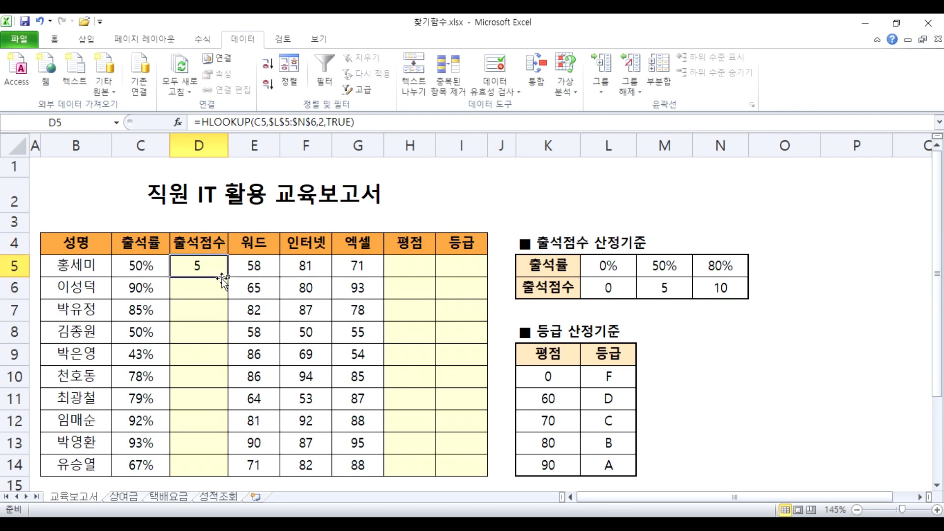
Fill the attendance score formula down to D14 and check the results, e.g. 0 for C9's 43%
double_click(223, 278)
scroll(224, 279, down, 2)
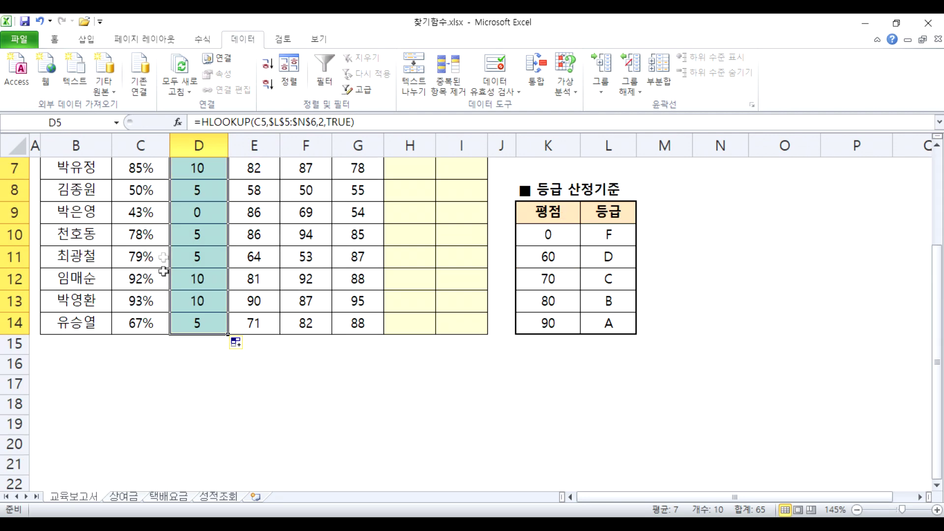
click(130, 216)
scroll(162, 255, up, 1)
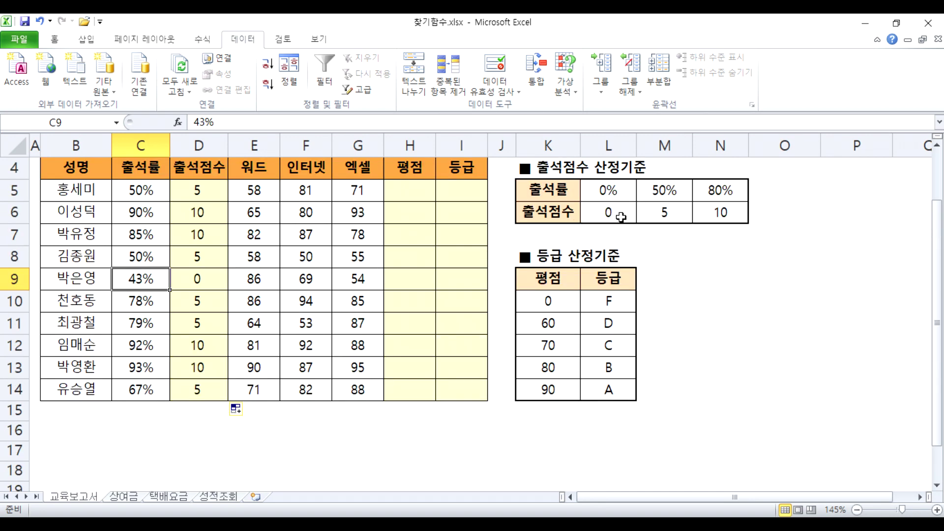
click(203, 346)
drag(203, 346, 204, 363)
click(204, 235)
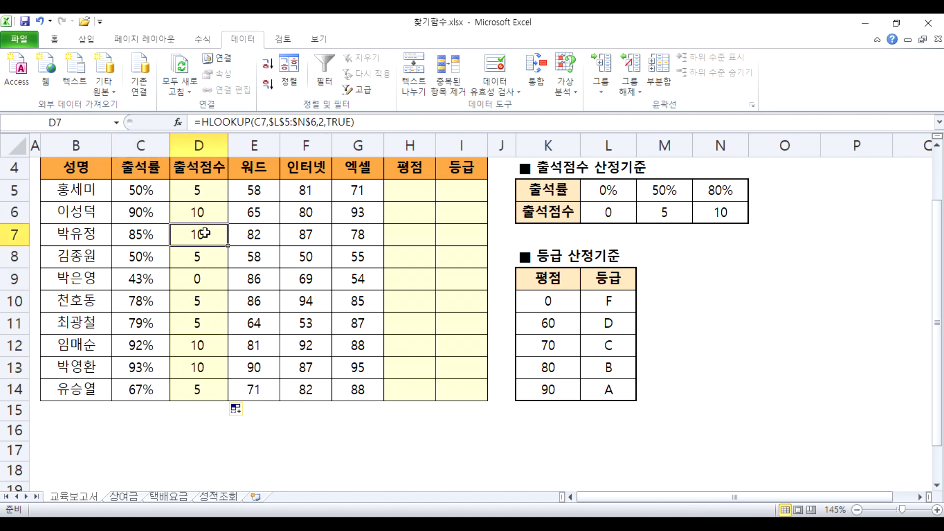
click(207, 217)
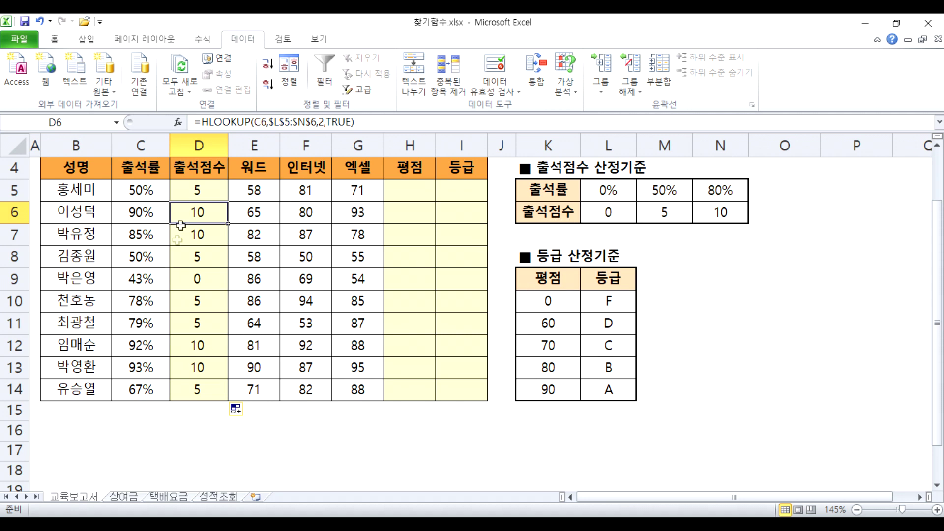
click(197, 194)
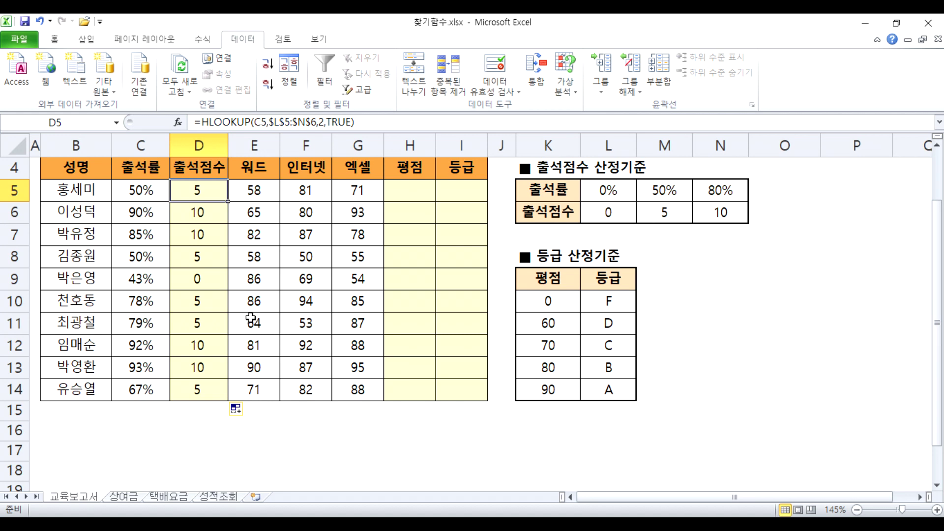
Review the D5 formula and the E5:G5 subject scores that H5's average will use
click(401, 189)
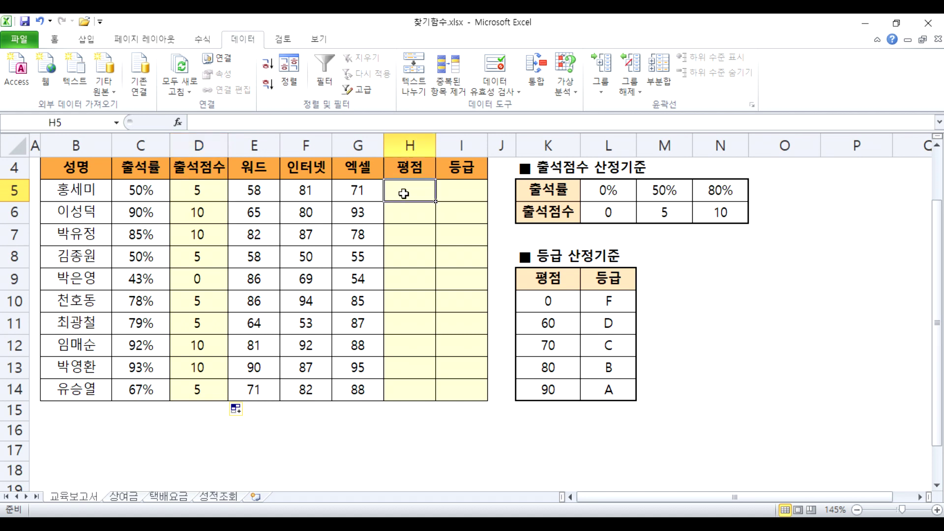
scroll(369, 241, up, 1)
click(191, 261)
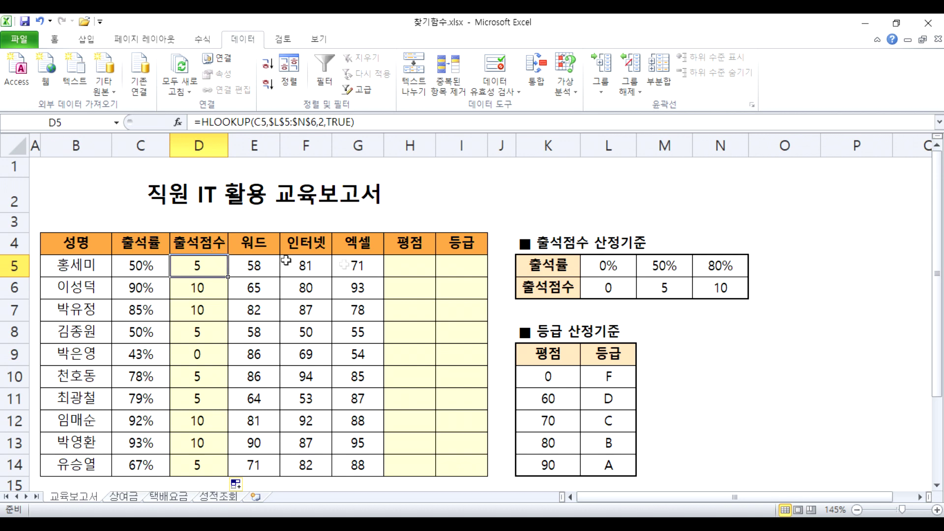
drag(403, 268, 400, 466)
drag(254, 268, 392, 268)
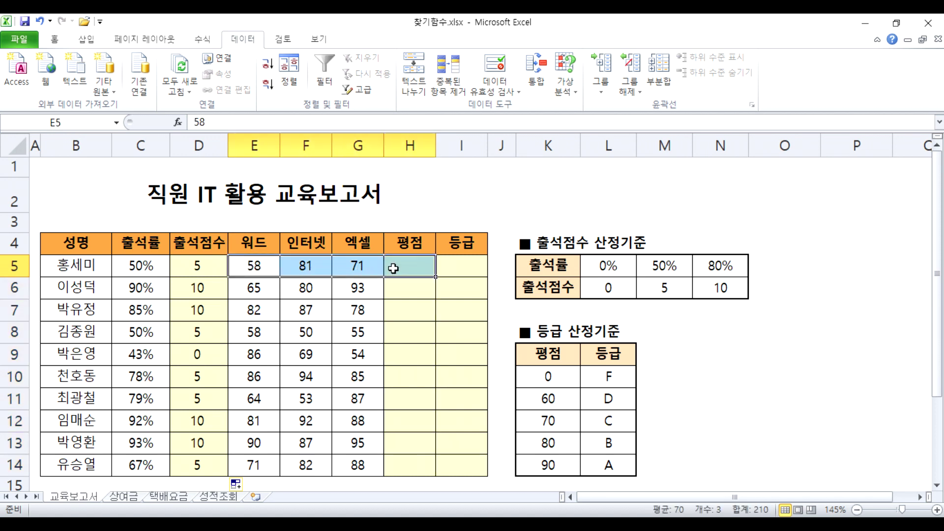
click(362, 268)
drag(269, 267, 370, 278)
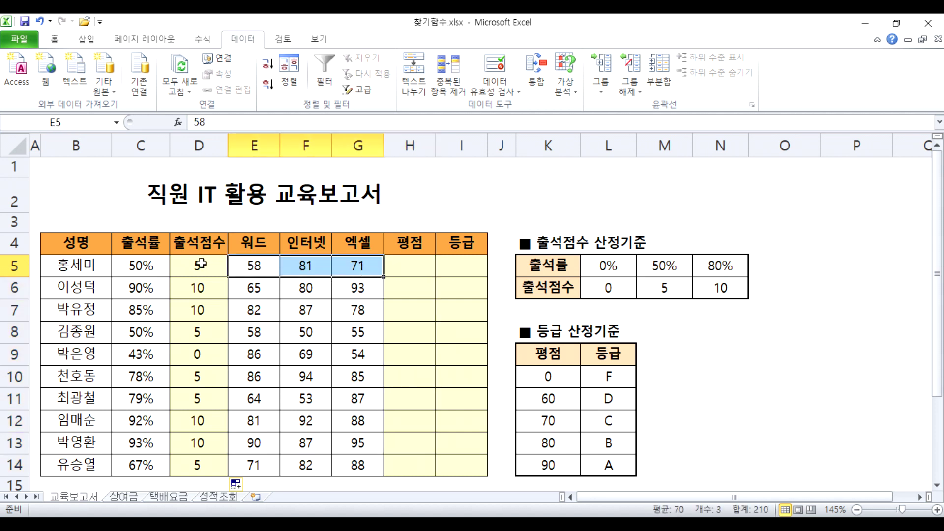
click(197, 264)
click(397, 264)
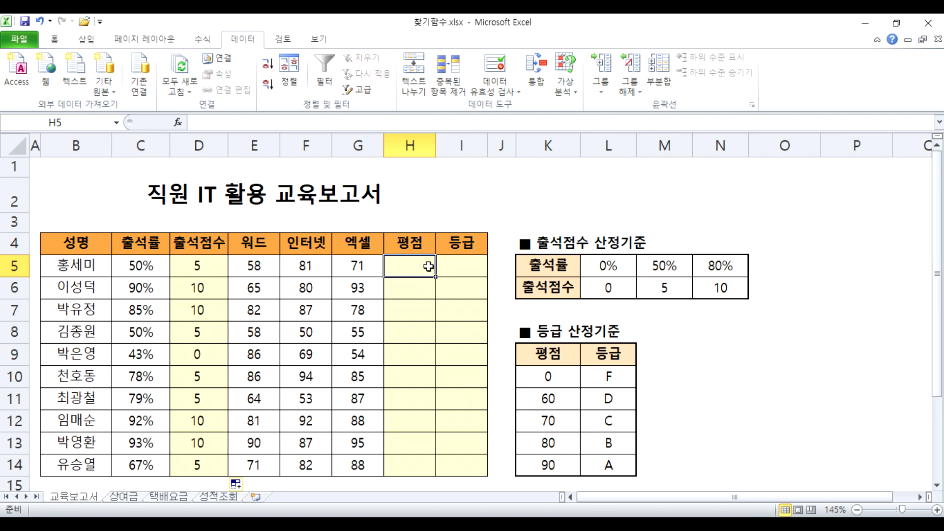
Enter =AVERAGE(E5:G5)+D5 in H5 using the Average quick function
click(202, 39)
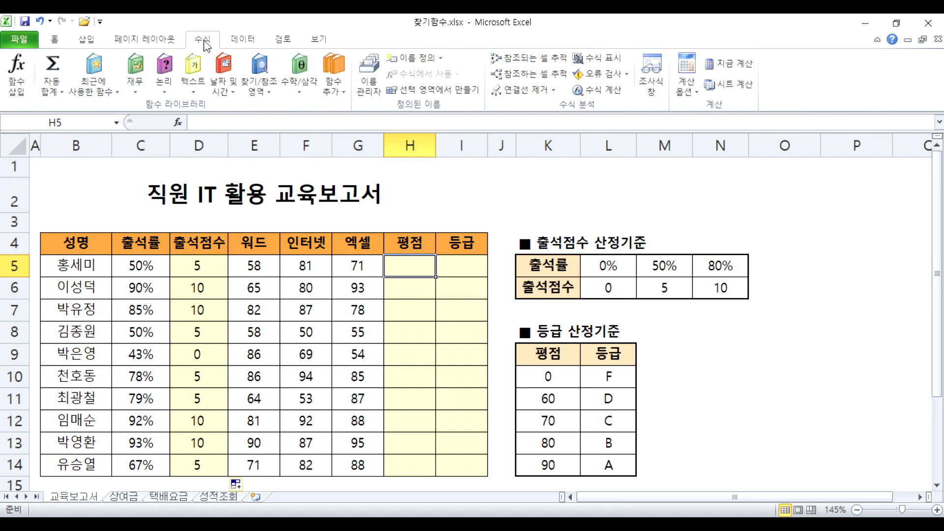
click(54, 93)
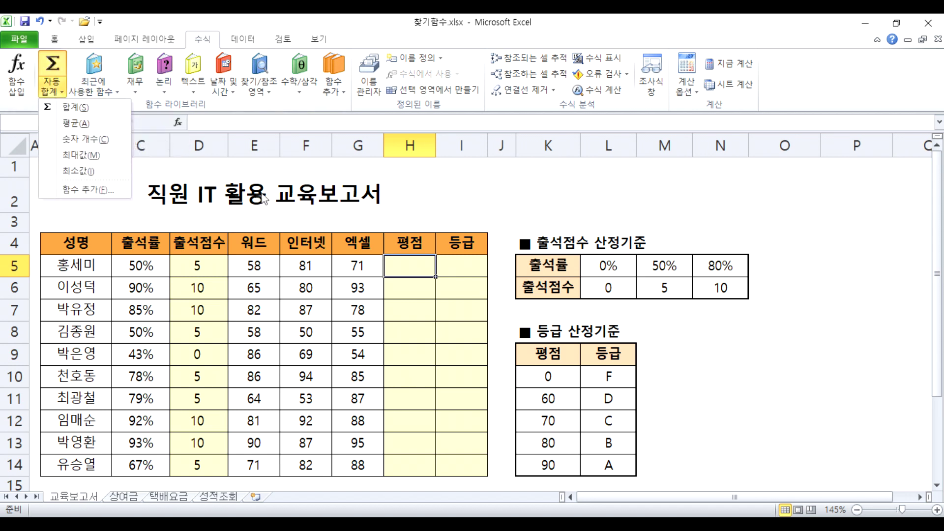
click(78, 123)
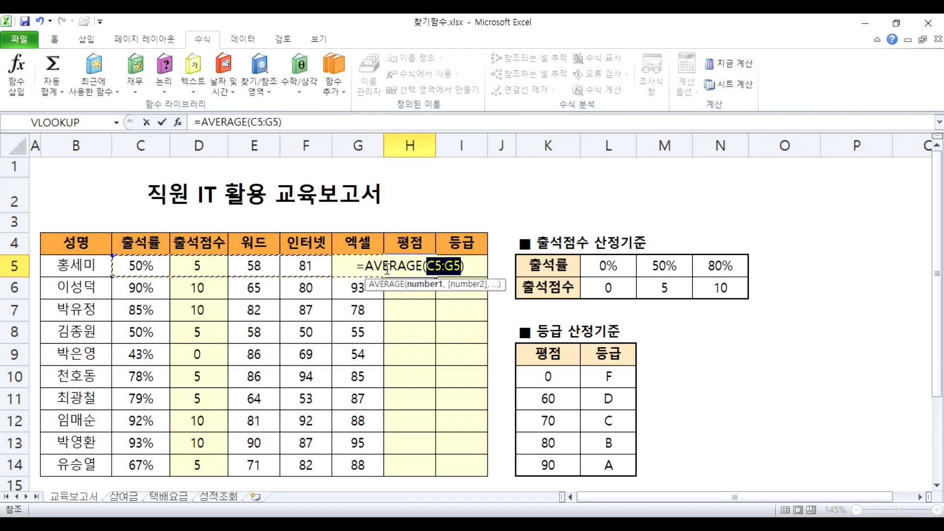
drag(261, 268, 358, 268)
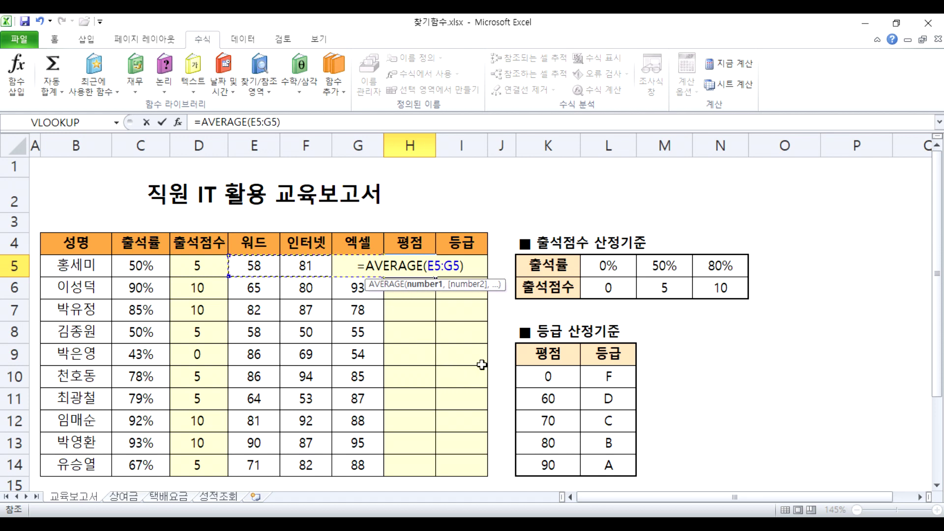
drag(248, 271, 358, 269)
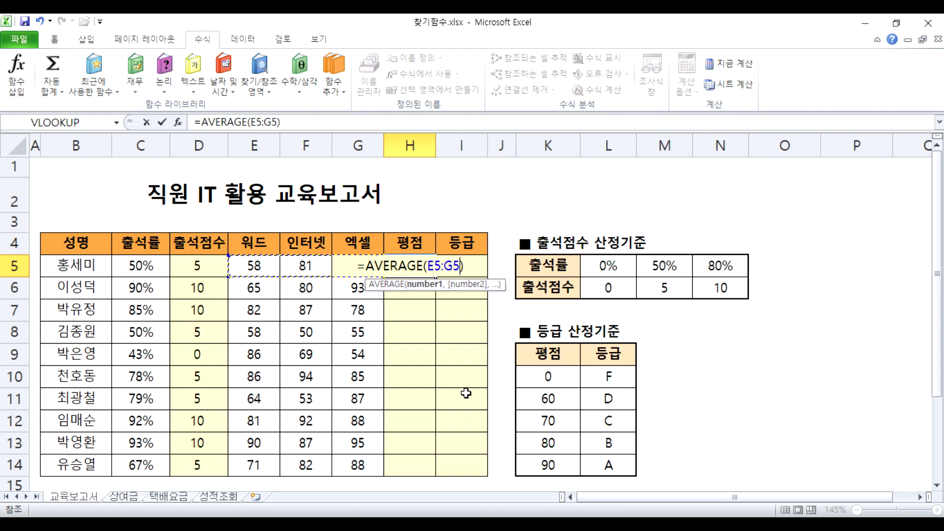
click(470, 270)
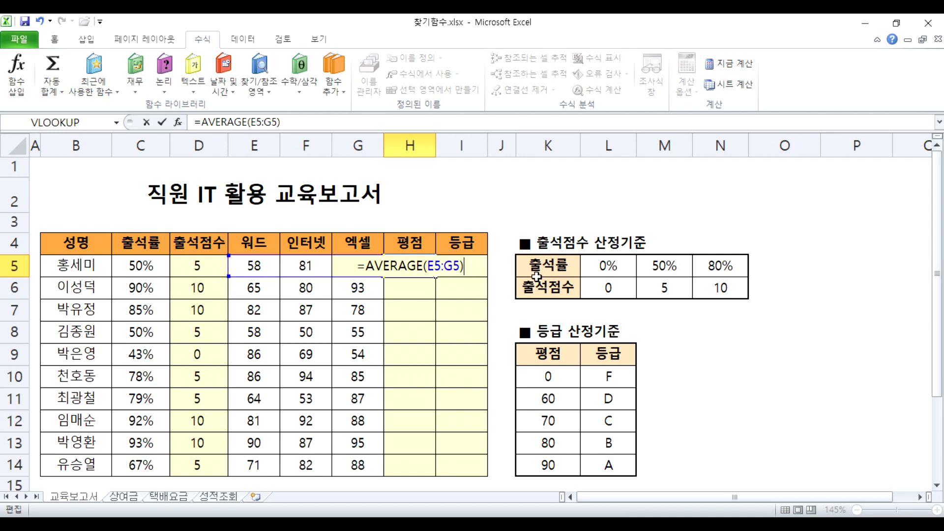
text(+)
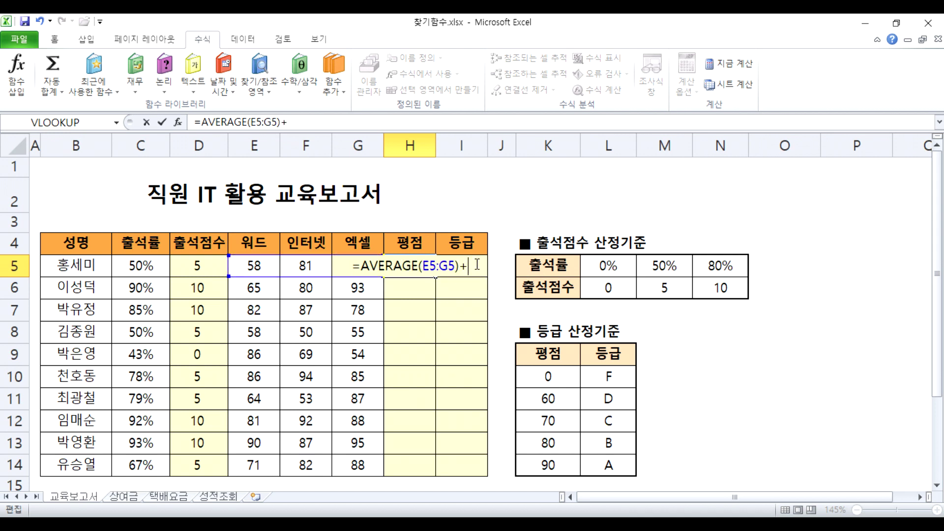
click(193, 265)
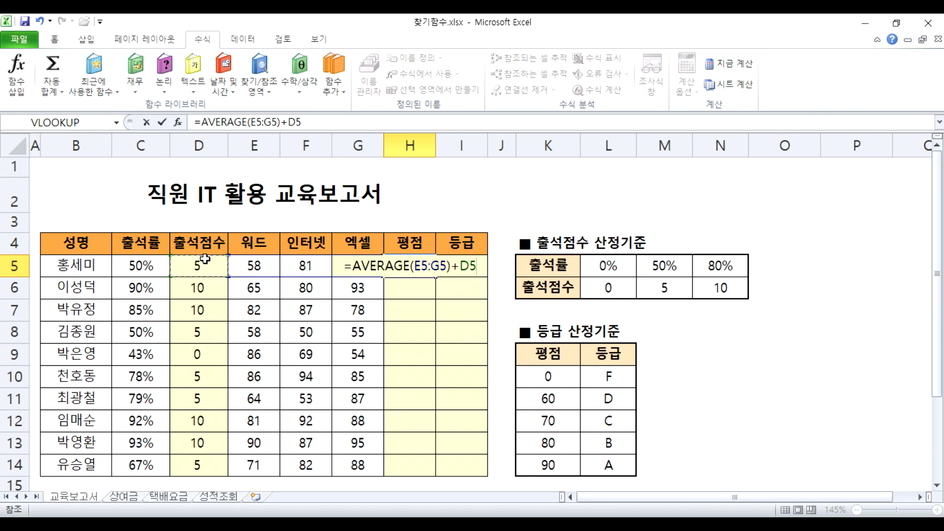
key(Return)
Copy H5's average-plus-attendance formula down to H14
click(417, 268)
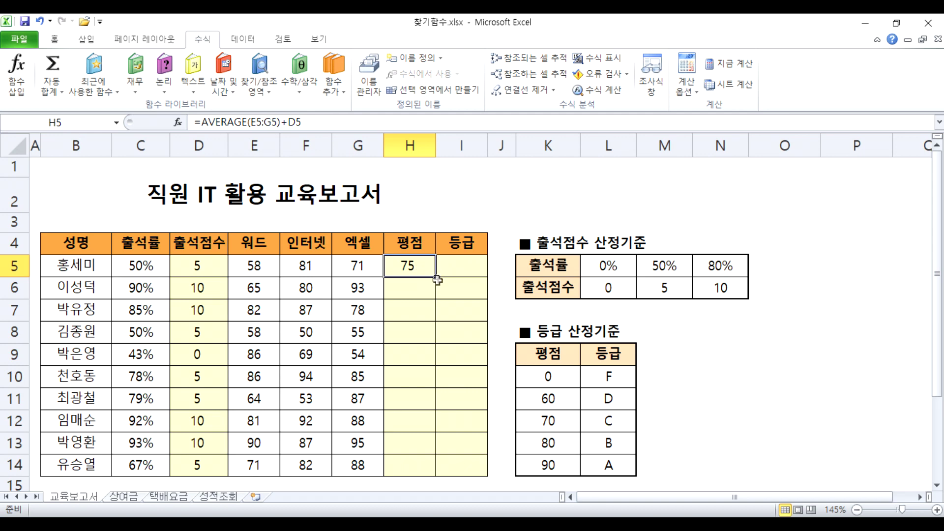
drag(437, 277, 437, 475)
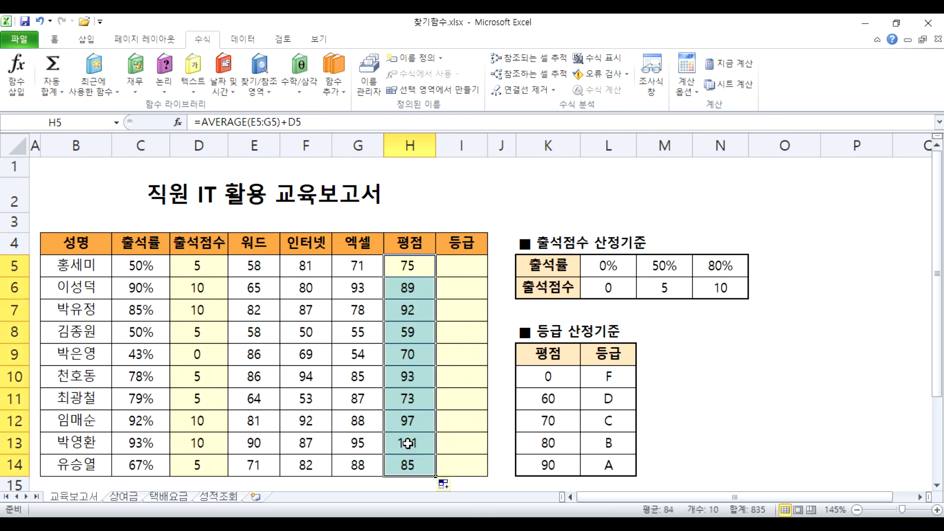
scroll(409, 442, down, 2)
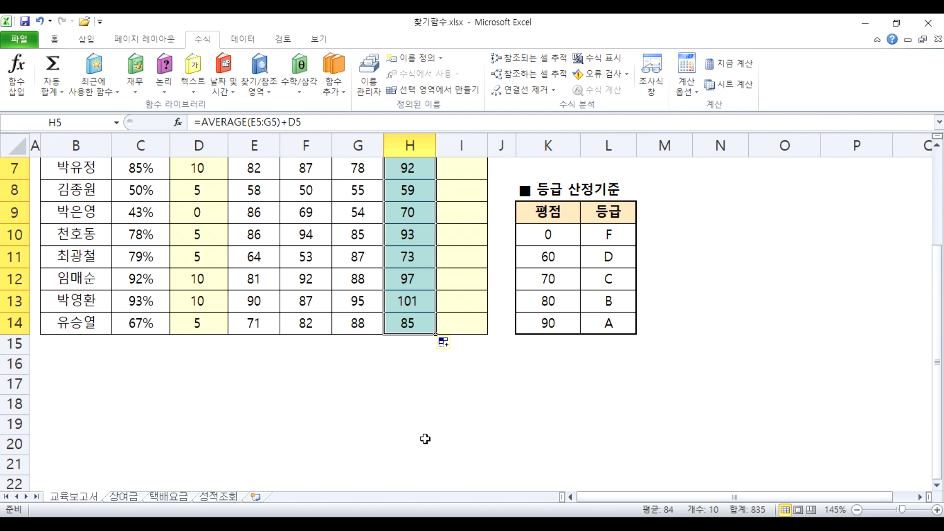
scroll(426, 439, up, 1)
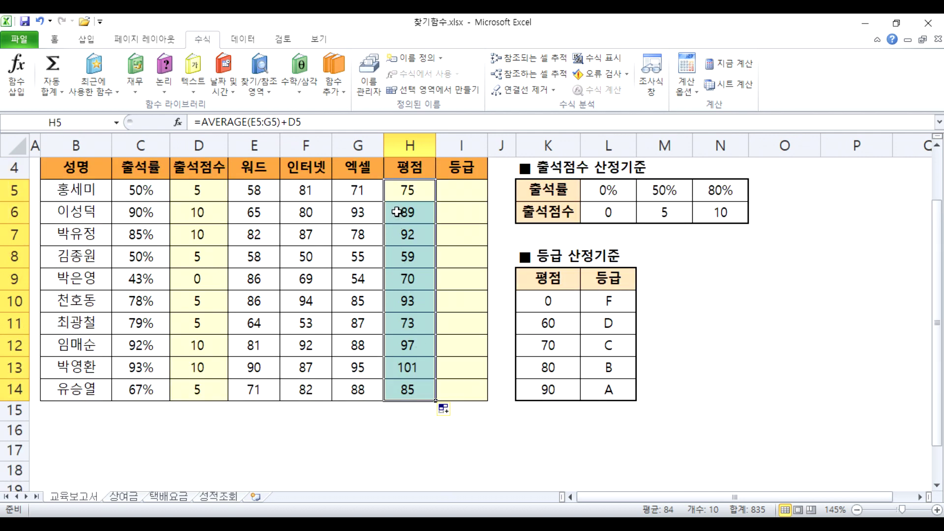
click(403, 187)
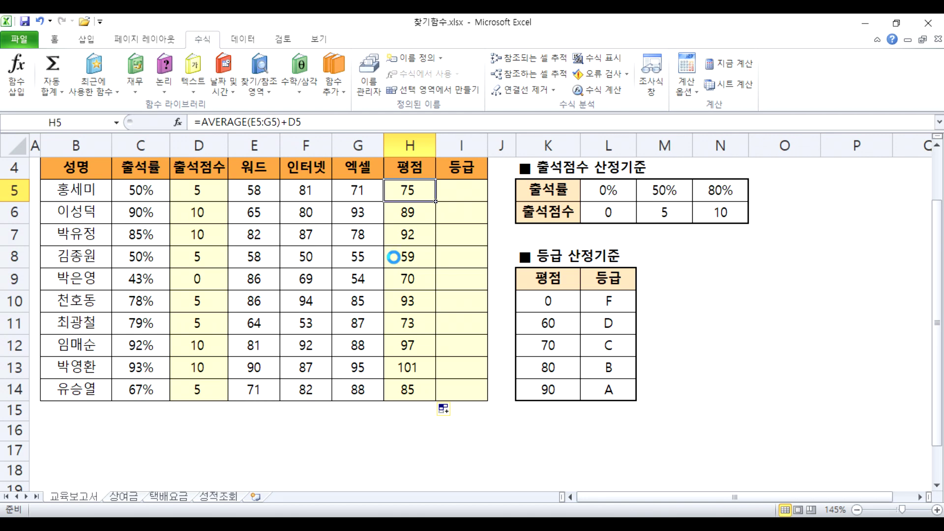
scroll(409, 256, up, 4)
Wrap H5's formula in MIN( and add 100 as the upper limit
key(F2)
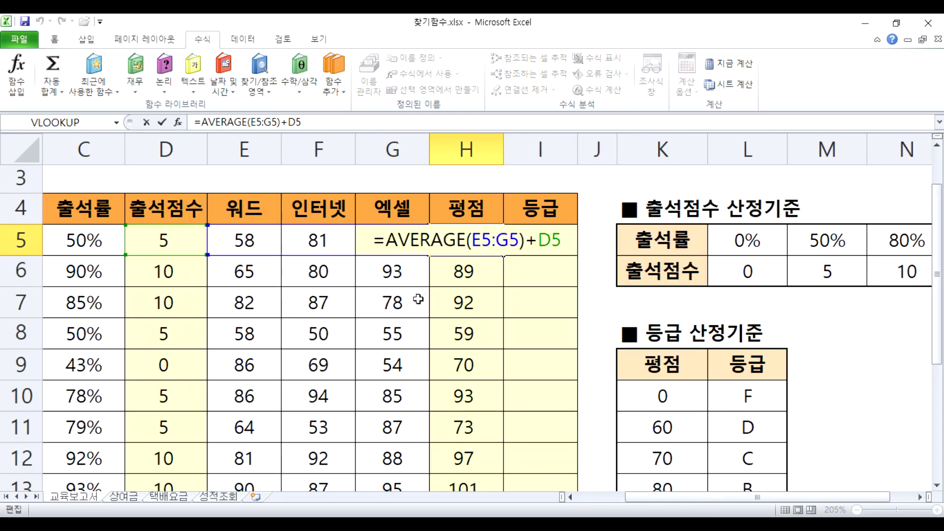
drag(390, 238, 566, 234)
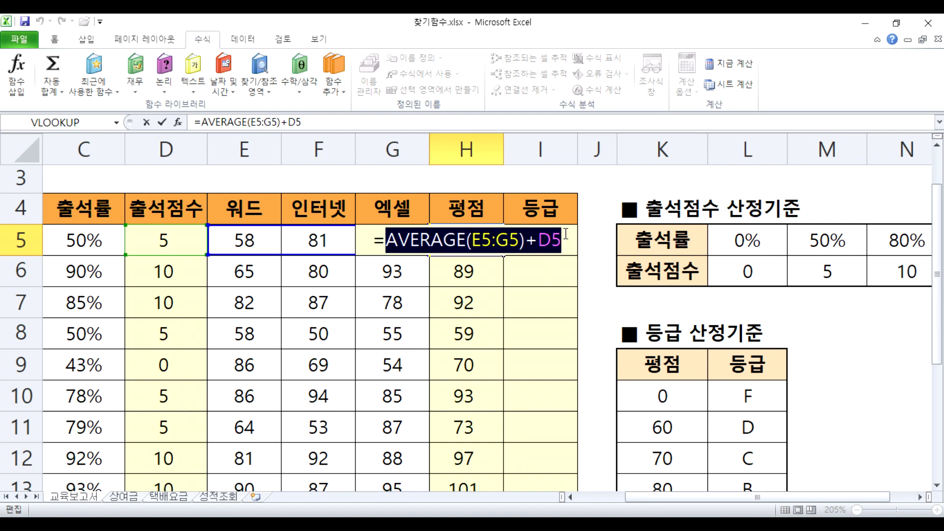
click(567, 234)
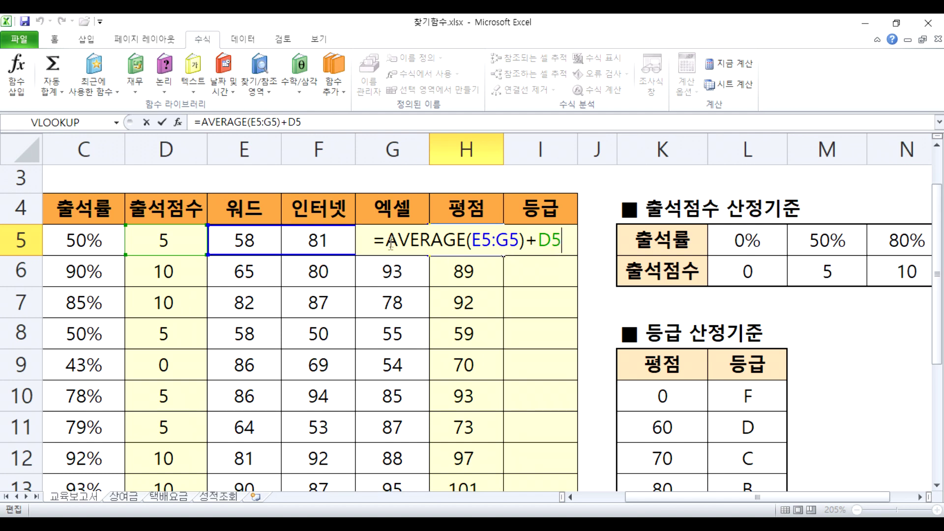
key(Home)
key(Right)
text(MIN)
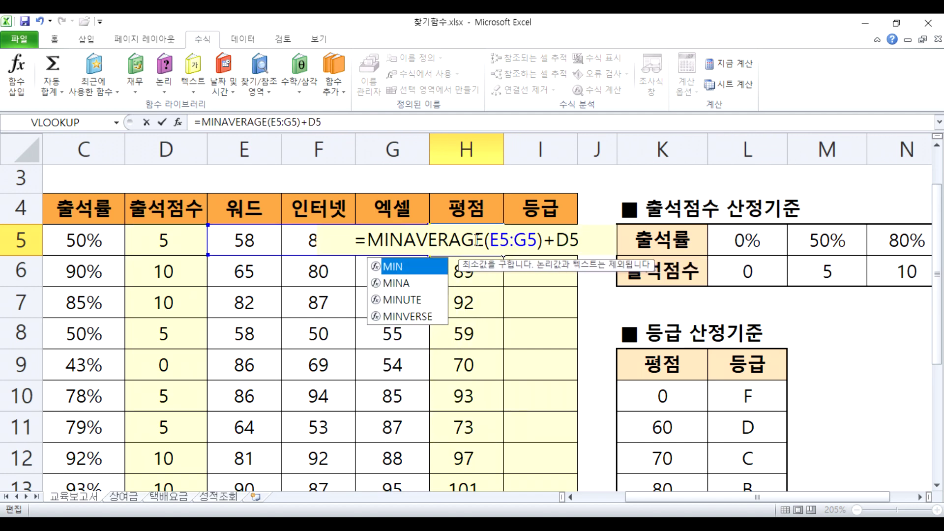
text(()
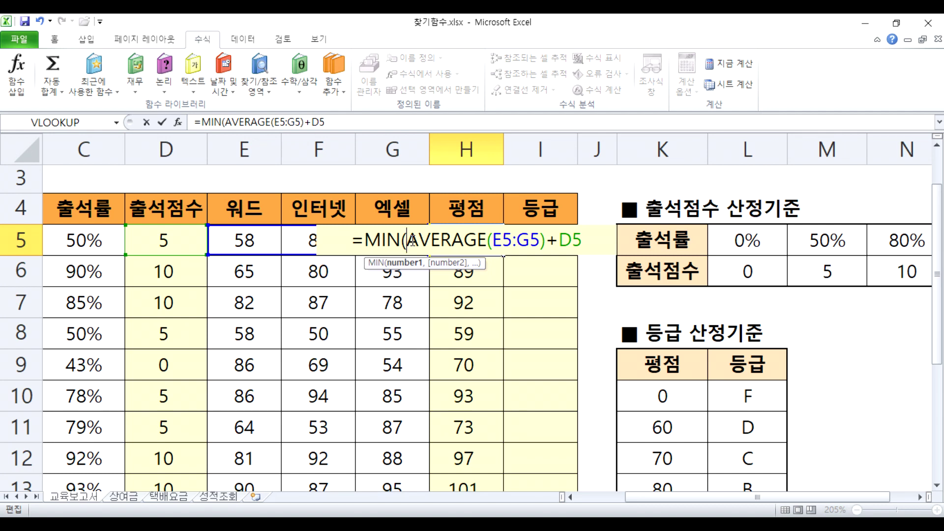
drag(416, 240, 544, 240)
click(584, 240)
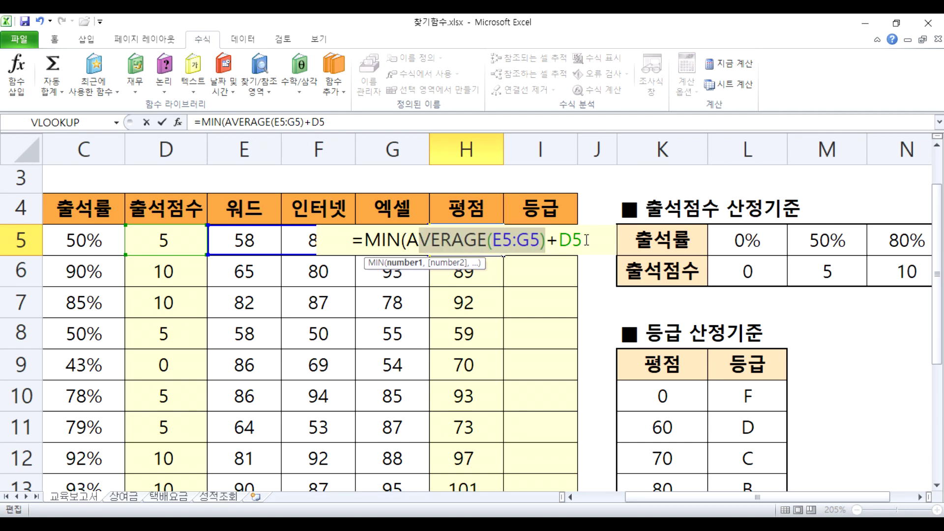
text(,100)
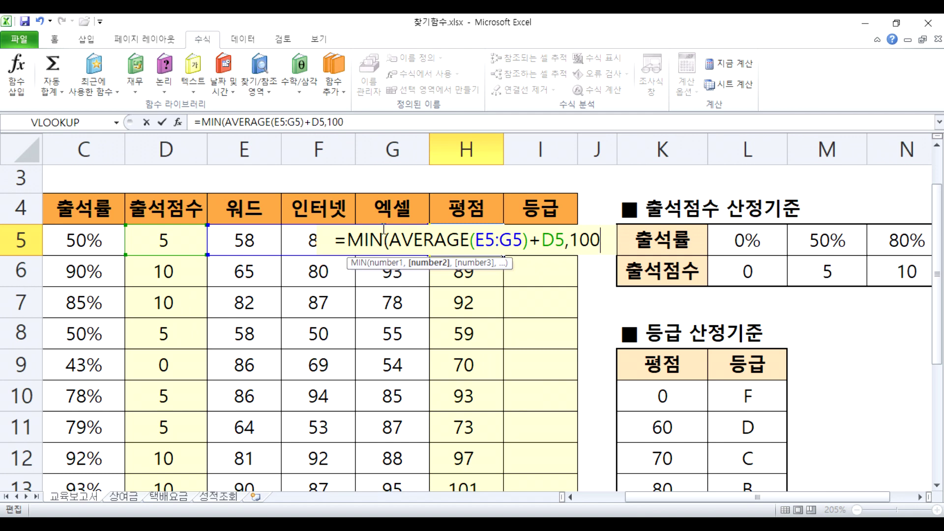
Close the parenthesis to complete =MIN(AVERAGE(E5:G5)+D5,100) and commit it
drag(390, 240, 566, 241)
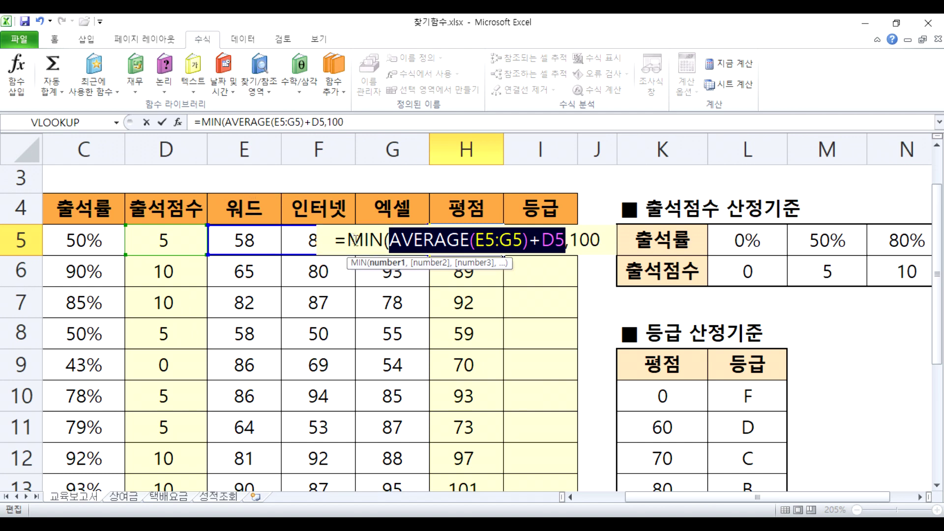
mouse_move(392, 240)
mouse_down()
mouse_move(564, 241)
mouse_move(395, 240)
mouse_up()
drag(580, 236, 599, 236)
drag(347, 240, 381, 240)
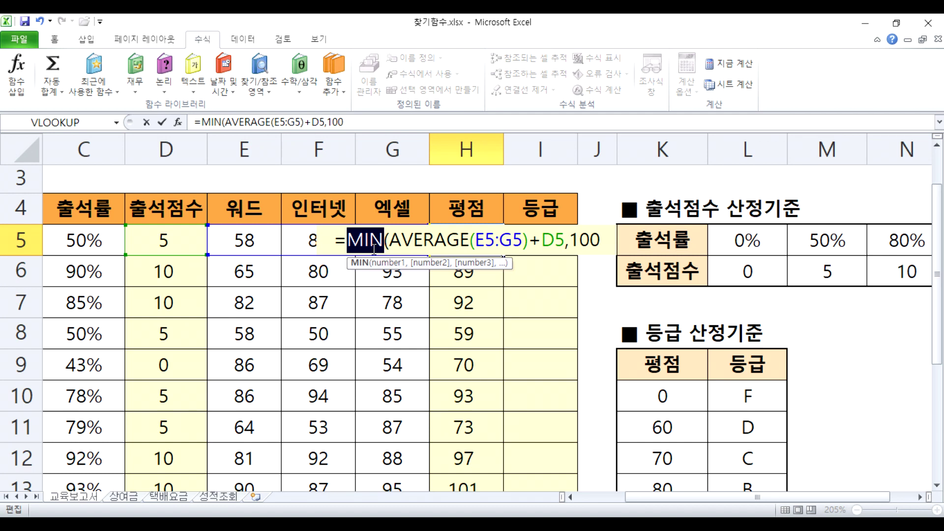
click(607, 241)
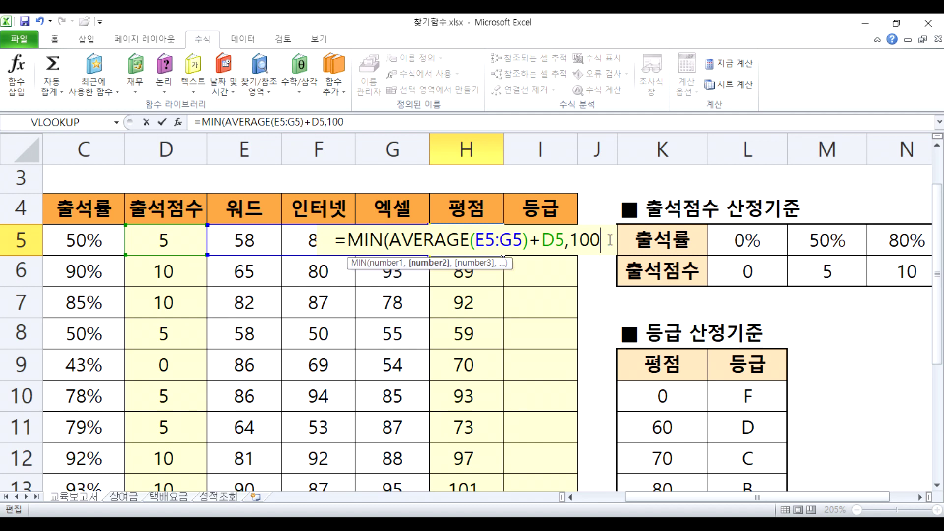
text())
key(Return)
click(493, 240)
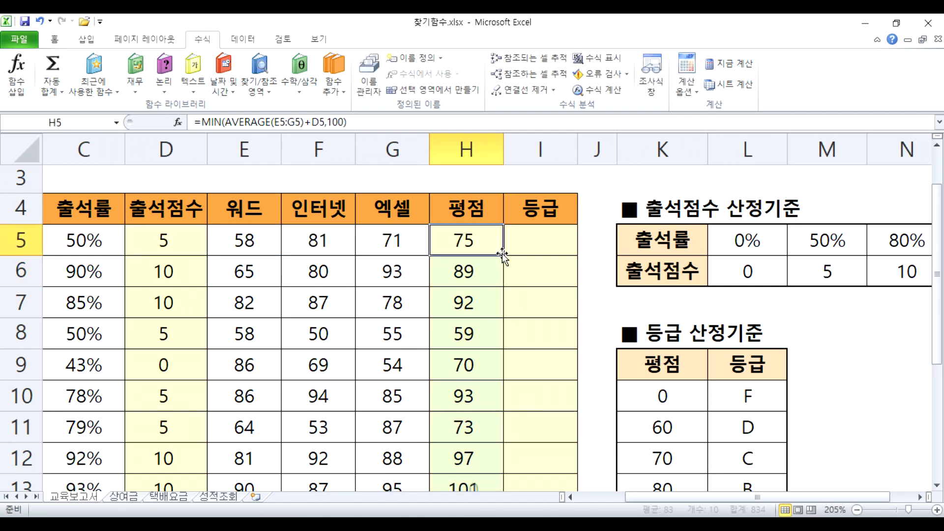
Copy the MIN score formula down to H14 and confirm H13 now shows 100
double_click(503, 254)
scroll(487, 281, down, 2)
click(477, 301)
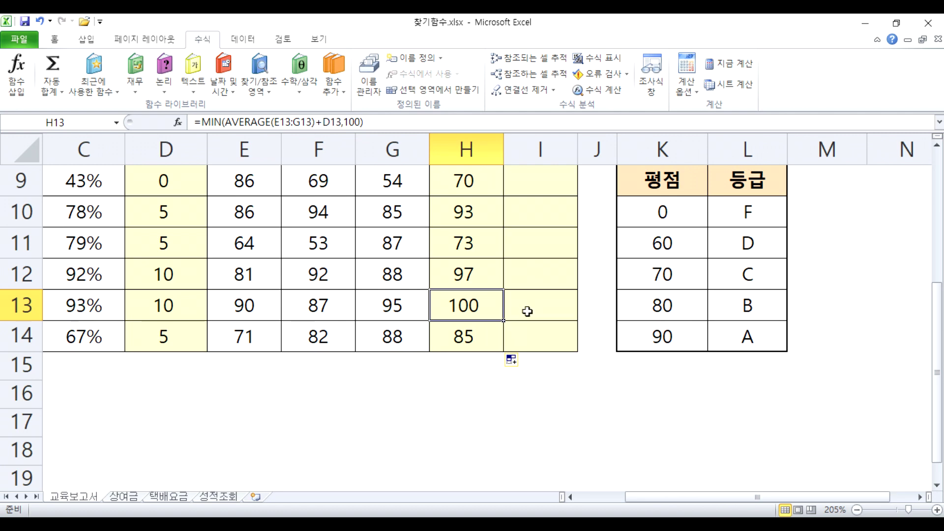
scroll(528, 311, up, 2)
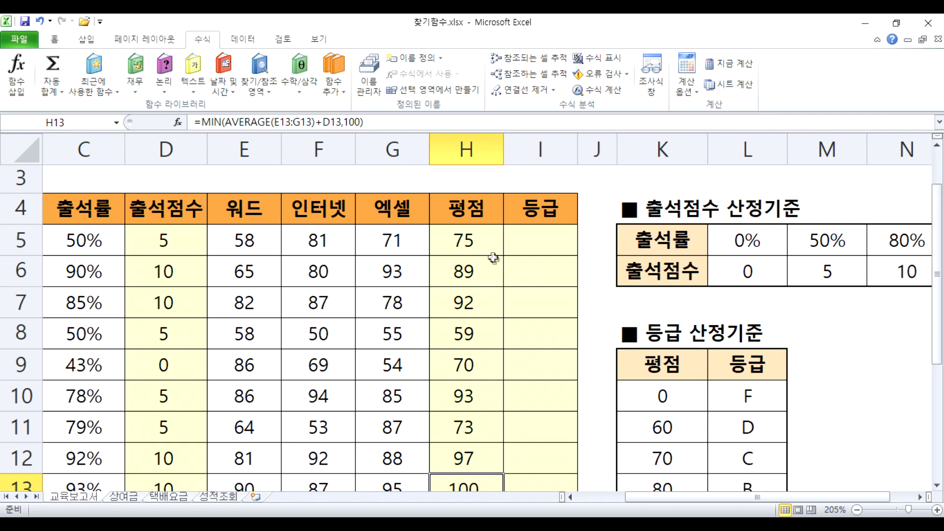
click(472, 243)
drag(472, 243, 474, 431)
scroll(469, 423, up, 2)
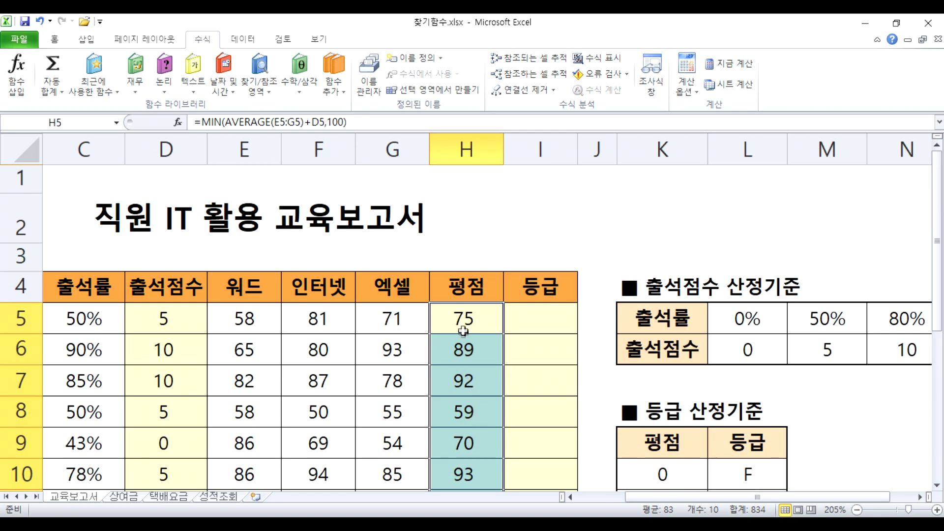
scroll(463, 322, down, 3)
scroll(698, 274, up, 1)
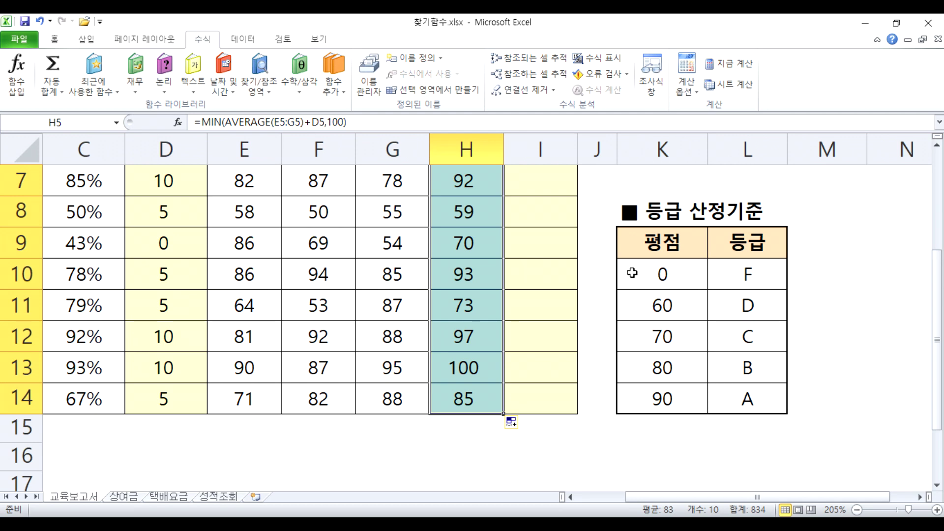
scroll(632, 273, up, 2)
Begin =VLOOKUP in I5 with H5 as lookup value and K10:L14 as the table
click(524, 326)
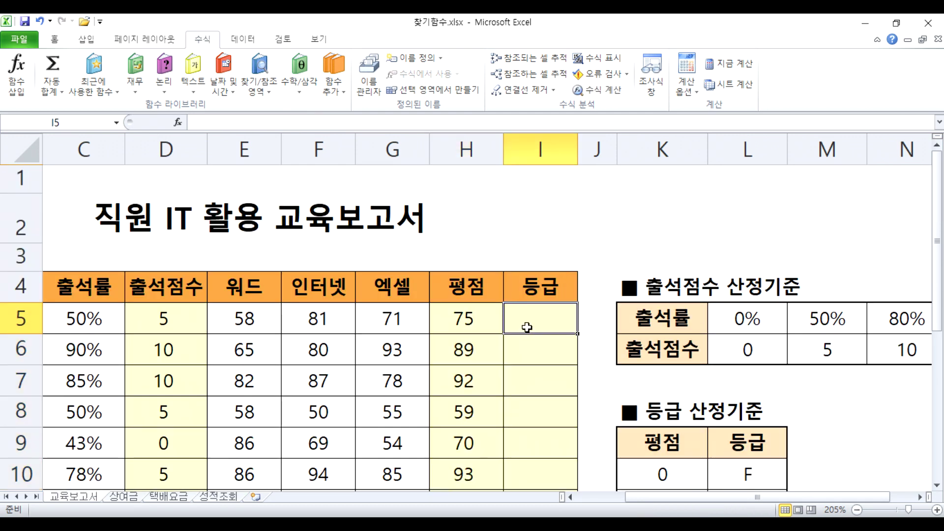
text(=VLO)
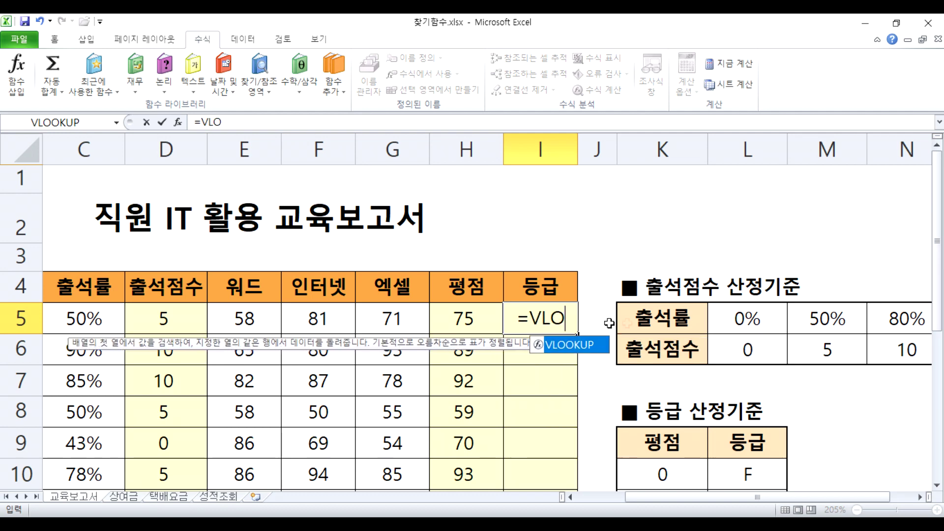
key(Tab)
scroll(817, 319, down, 1)
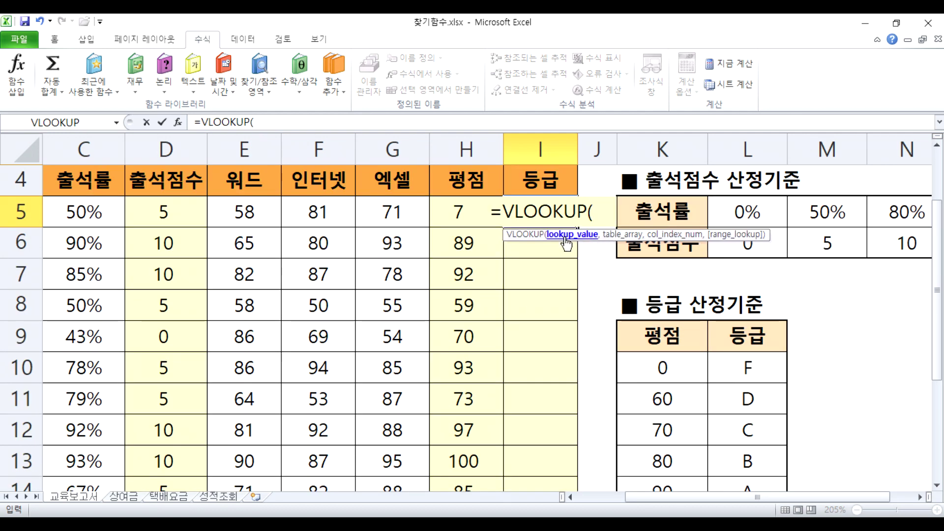
click(452, 215)
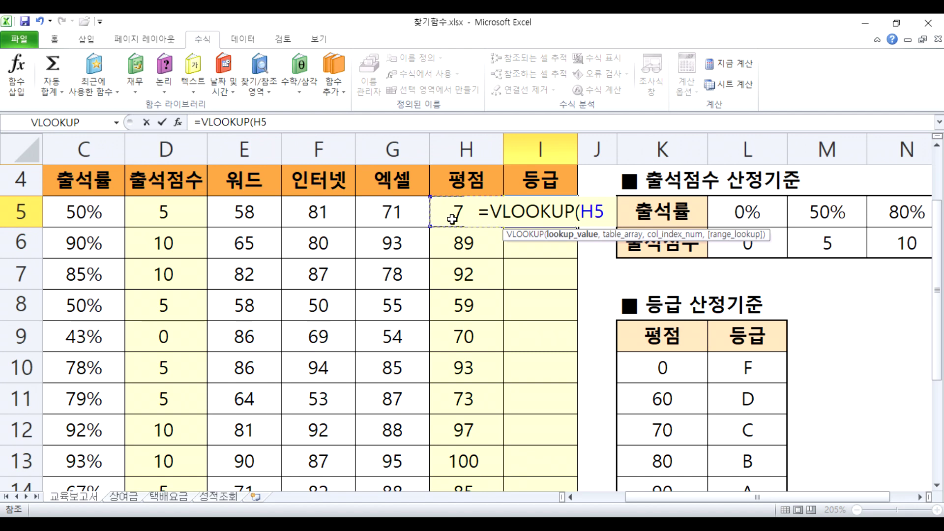
text(,)
scroll(741, 294, down, 1)
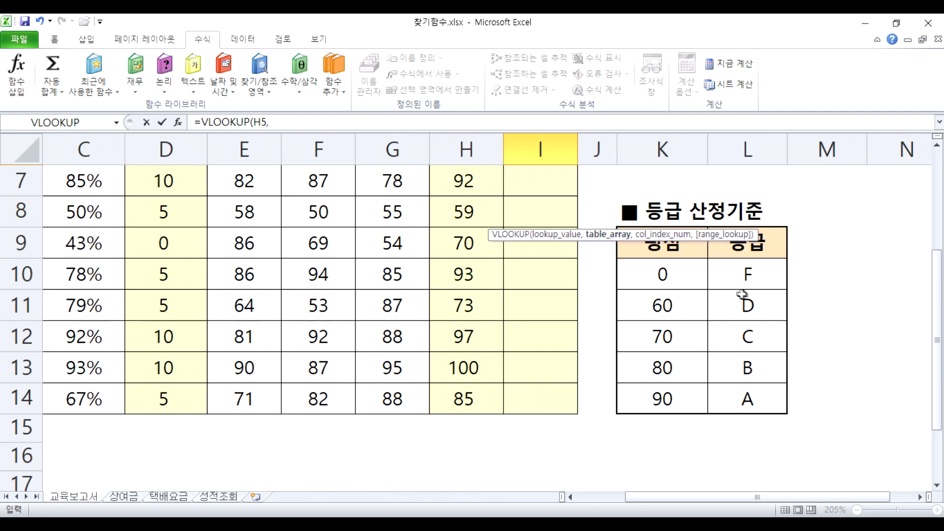
drag(660, 274, 760, 394)
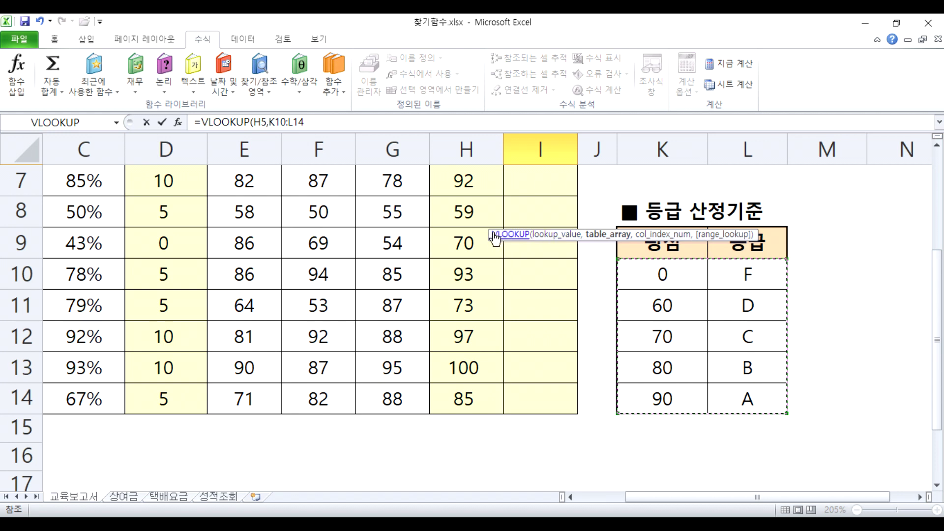
drag(495, 240, 602, 167)
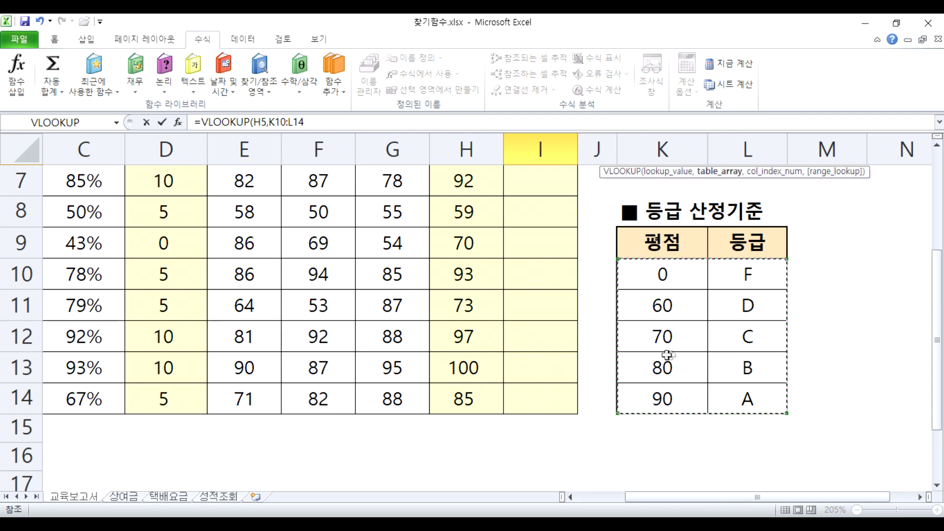
scroll(671, 355, up, 2)
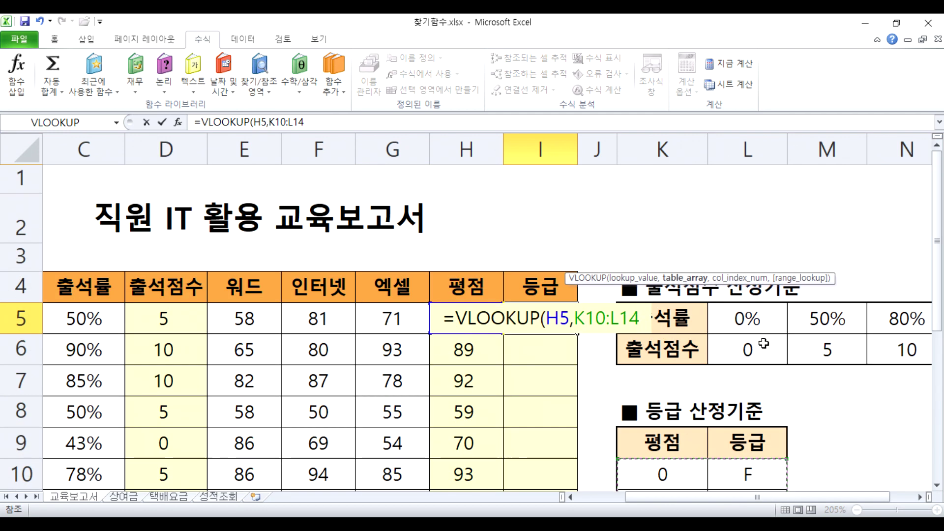
scroll(765, 343, down, 1)
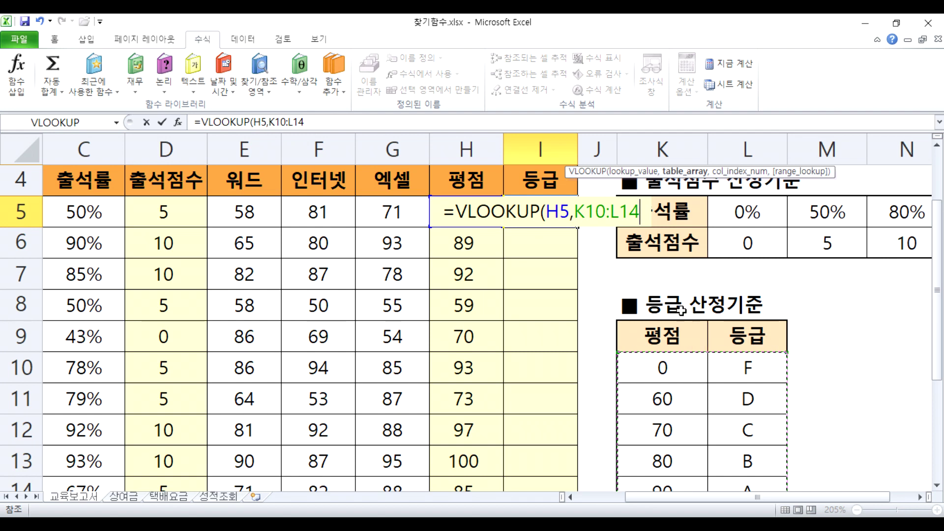
Lock the range as $K$10:$L$14, add column index 2, and commit the formula
key(F4)
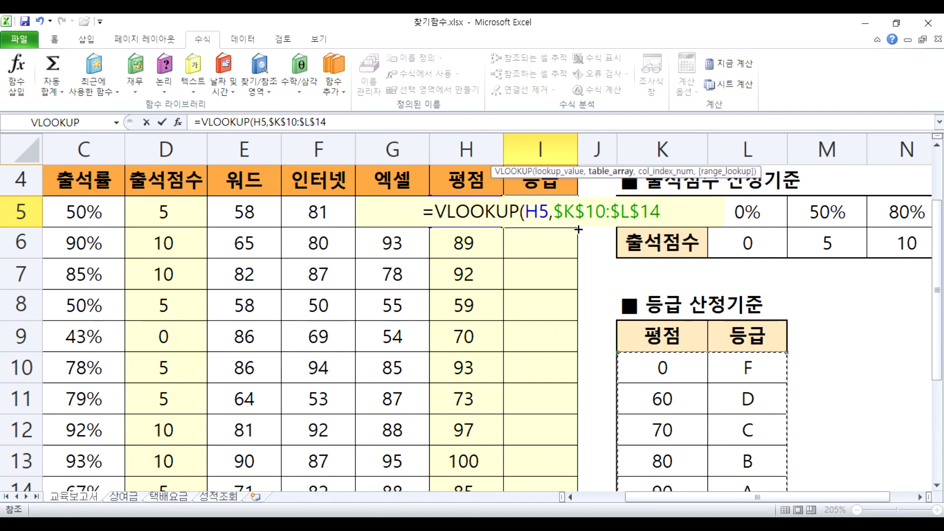
text(,)
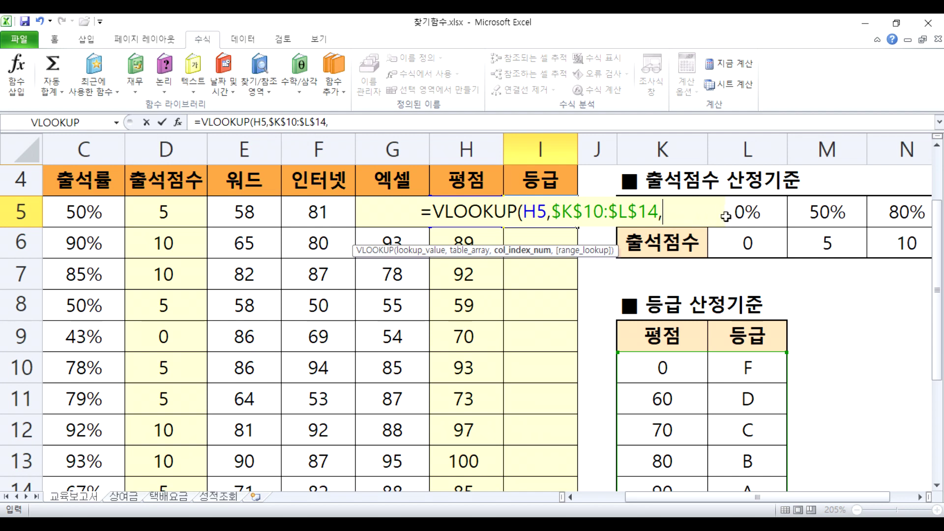
text(2)
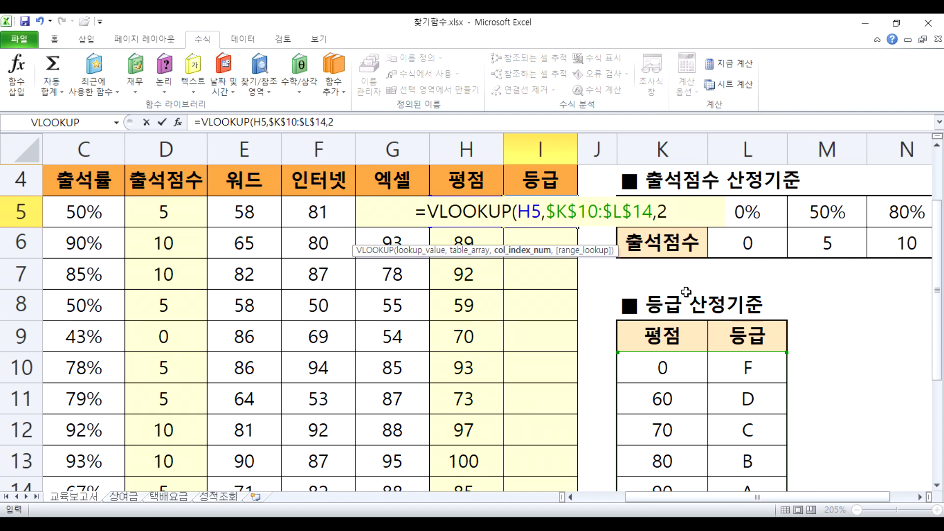
text(,)
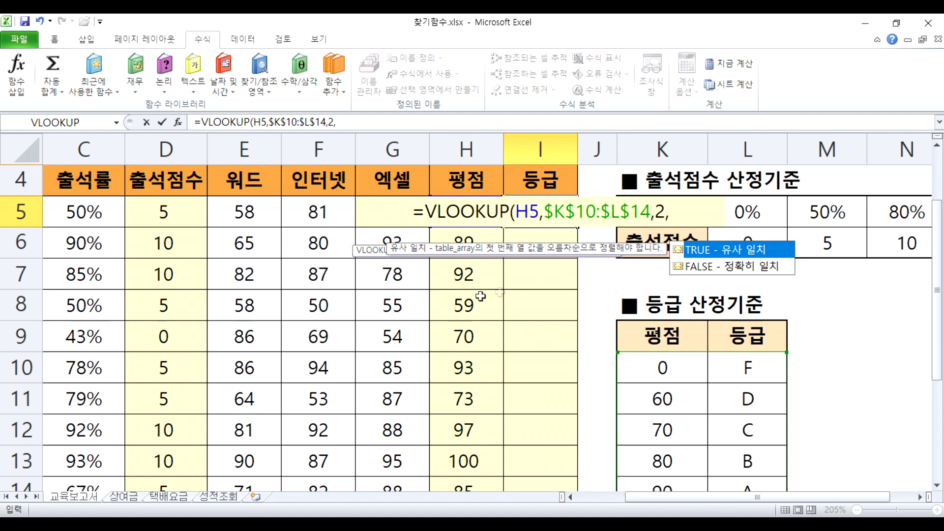
scroll(678, 429, down, 2)
scroll(679, 429, up, 2)
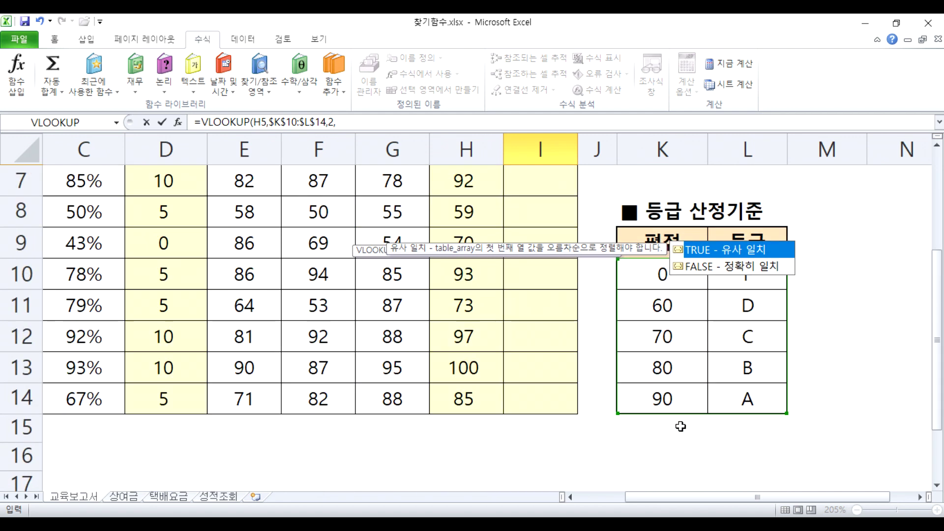
scroll(679, 424, down, 1)
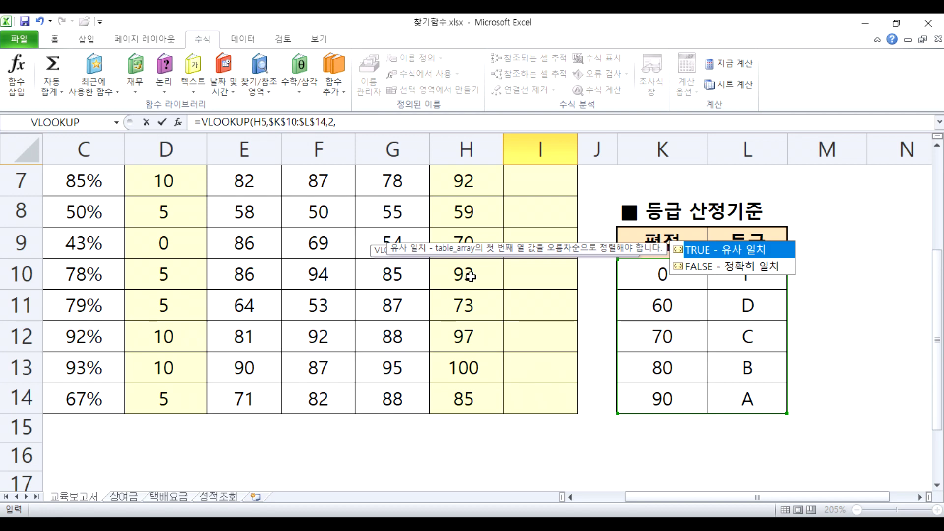
scroll(667, 307, up, 1)
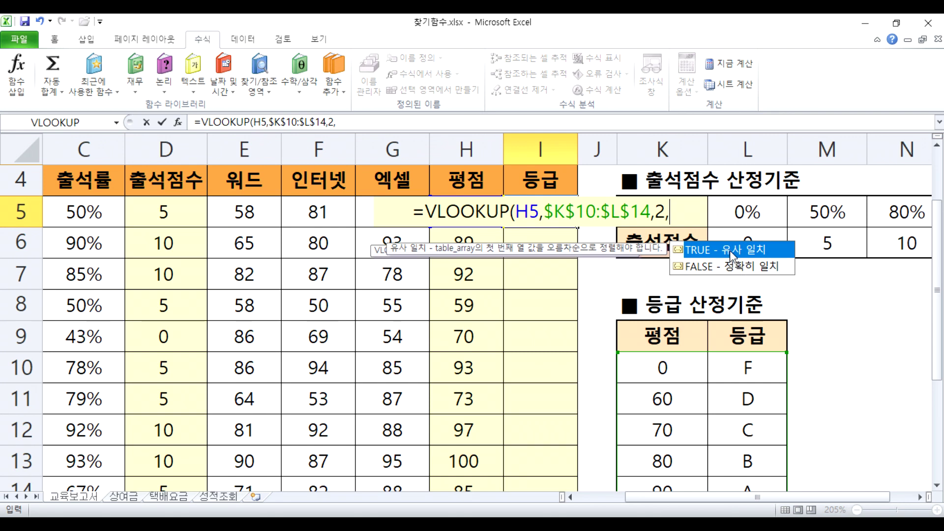
double_click(733, 250)
drag(646, 212, 707, 217)
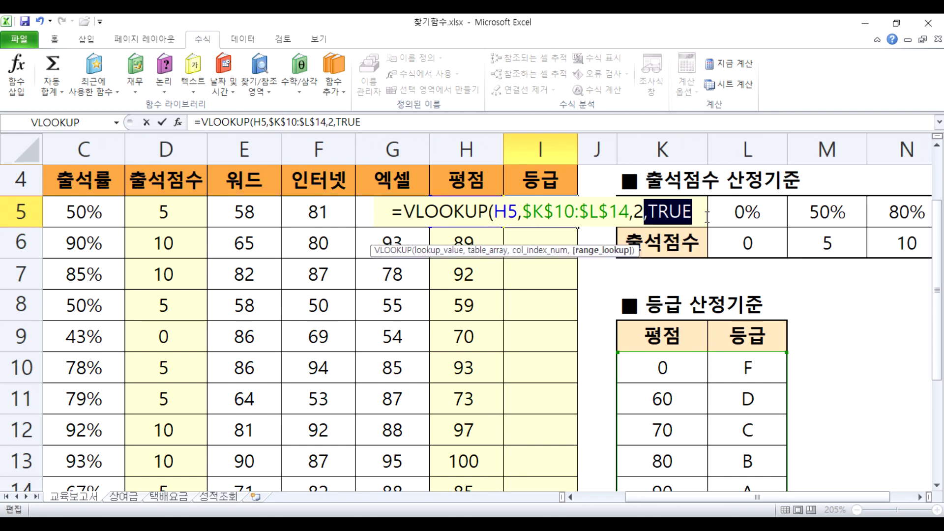
key(BackSpace)
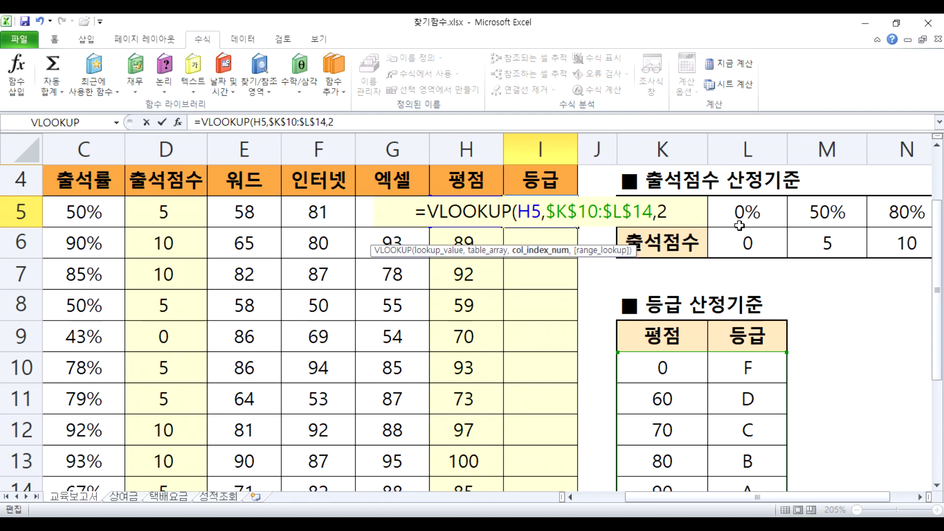
text())
key(Return)
Copy the grade formula from I5 down to I14
click(549, 208)
double_click(576, 227)
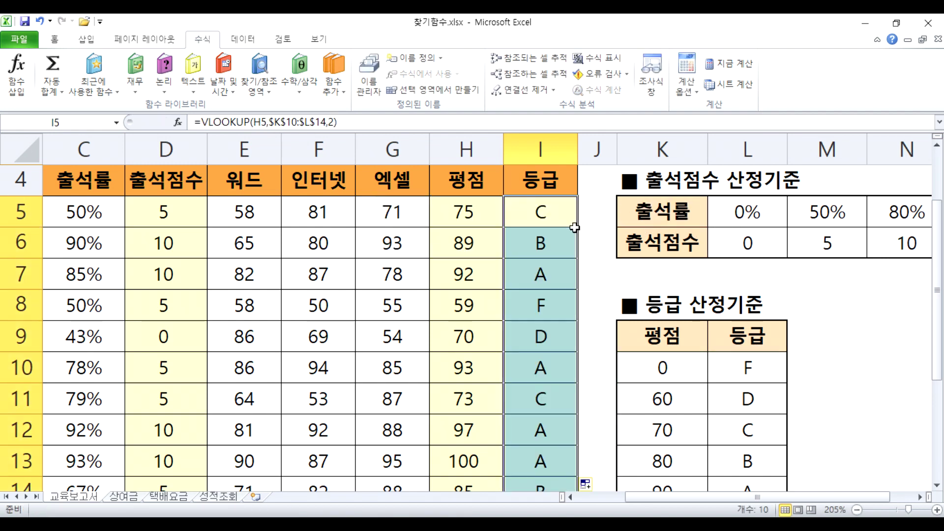
scroll(571, 242, down, 3)
scroll(571, 243, up, 3)
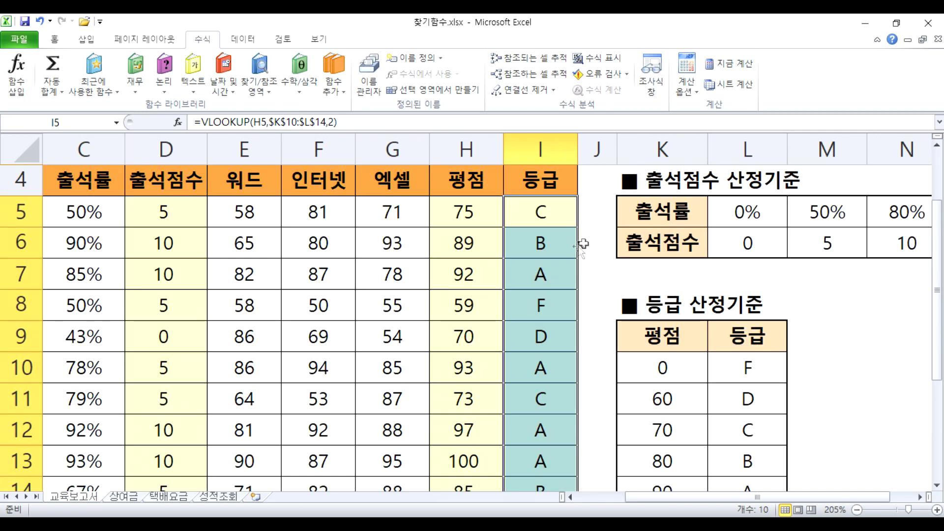
click(596, 239)
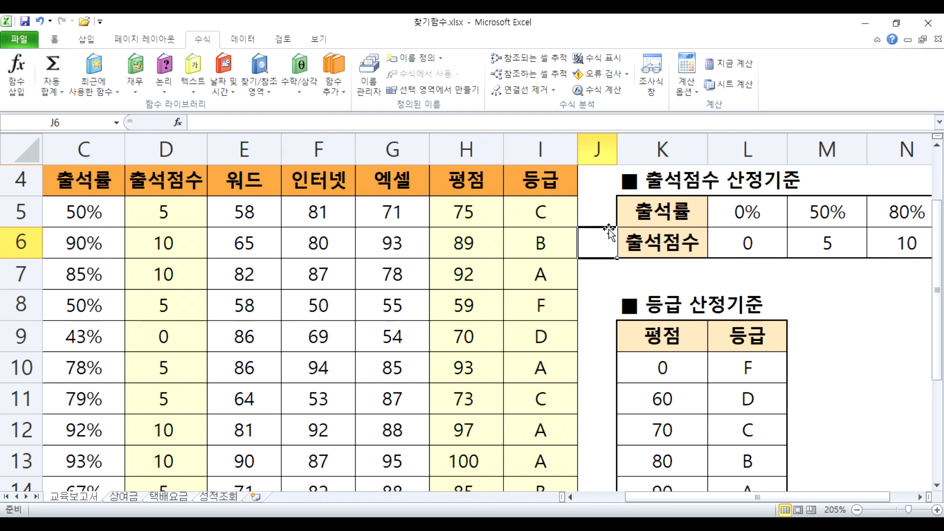
Review I5's VLOOKUP formula, then open H5 to show its MIN/AVERAGE formula
double_click(506, 224)
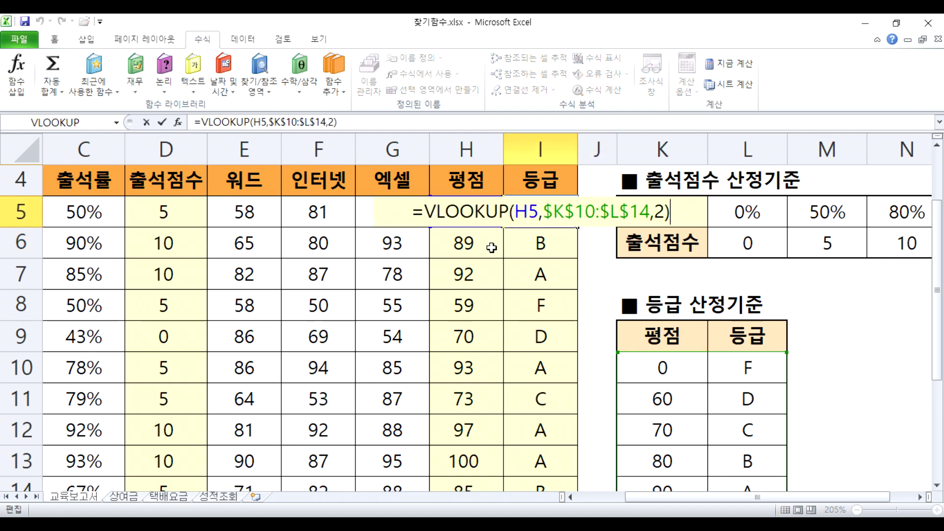
drag(425, 213, 500, 213)
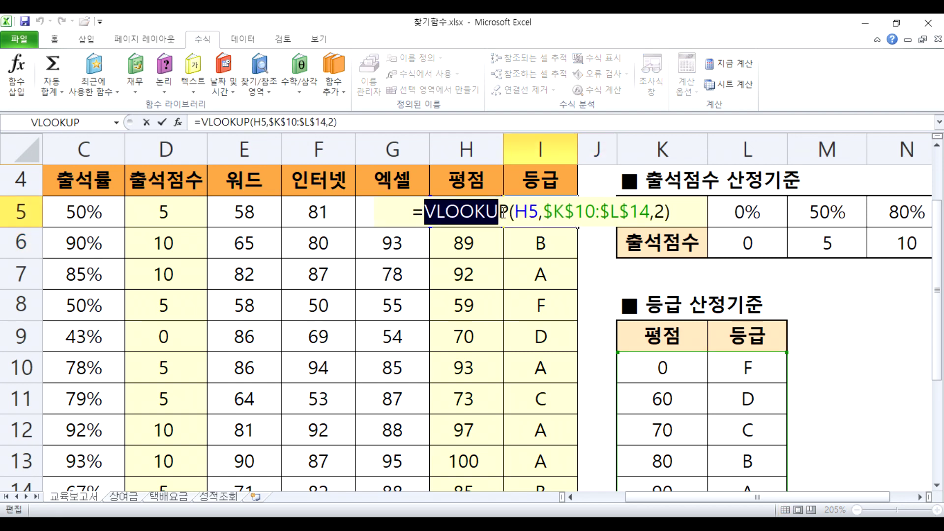
key(Escape)
double_click(465, 216)
drag(345, 213, 458, 213)
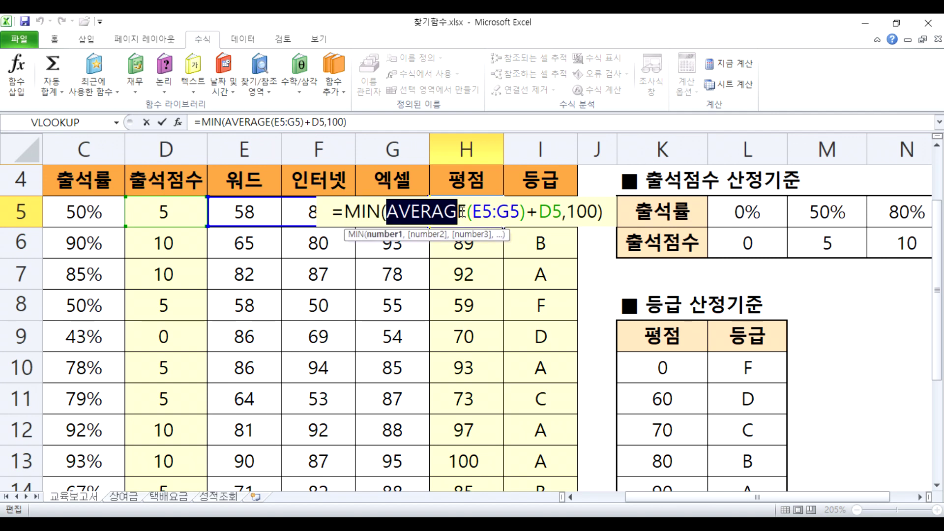
Highlight the AVERAGE(E5:G5)+D5 part of H5's formula, then leave the cell unchanged
click(346, 212)
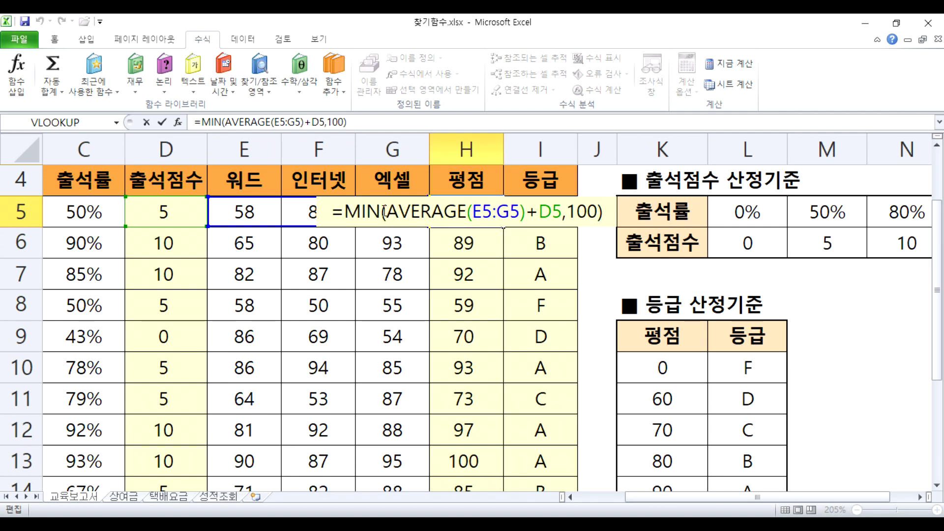
drag(388, 213, 561, 213)
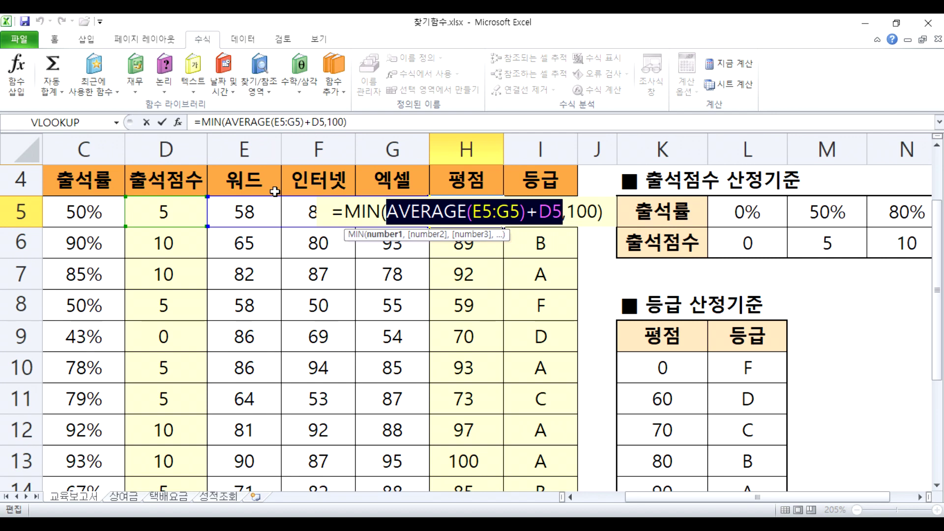
key(Escape)
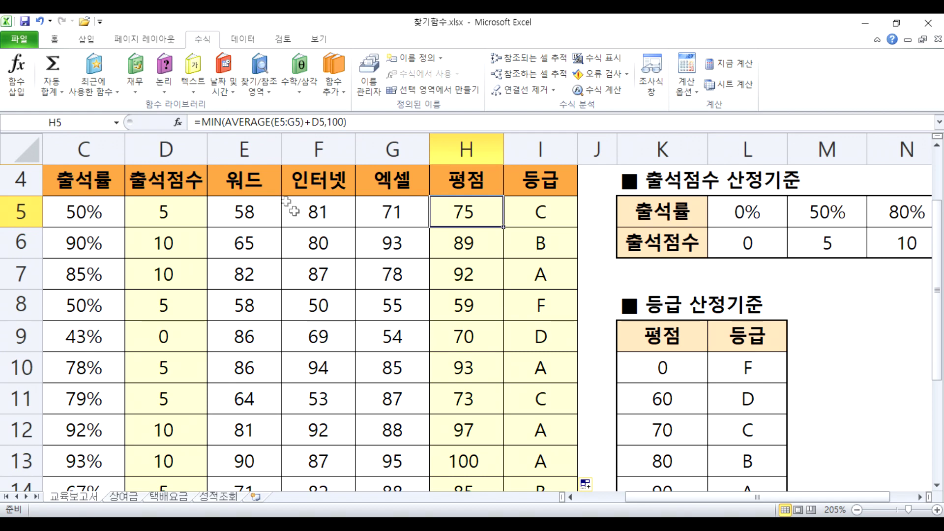
Scroll through the 교육보고서 sheet to review the completed scores and grades
scroll(374, 231, down, 1)
scroll(482, 248, down, 1)
scroll(486, 252, down, 2)
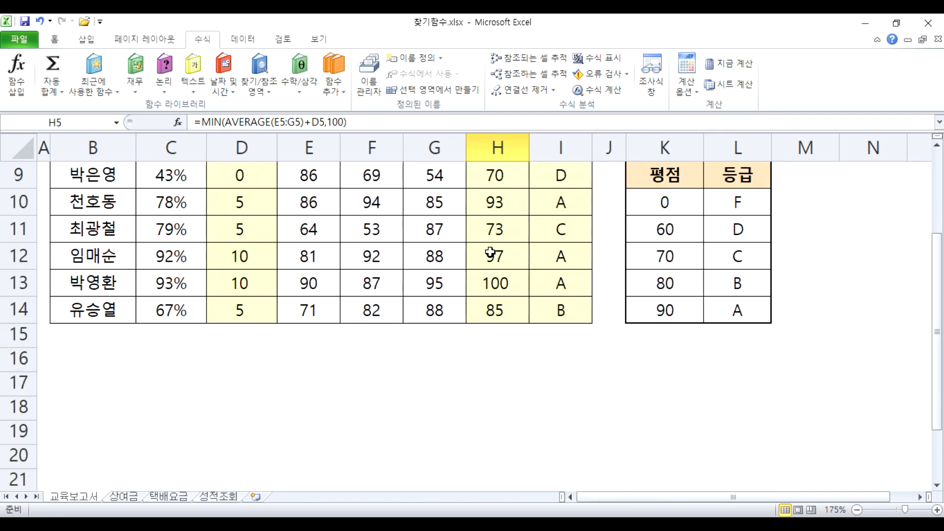
scroll(498, 251, up, 1)
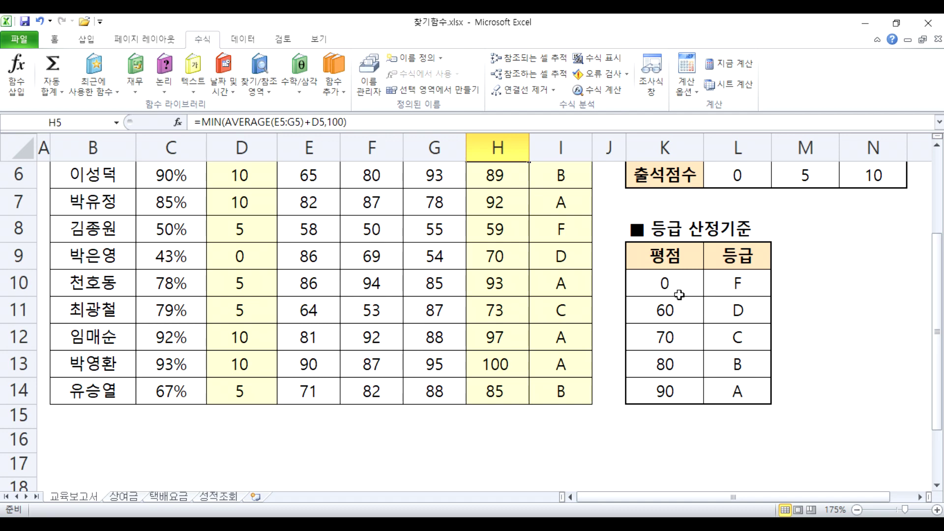
scroll(680, 295, up, 1)
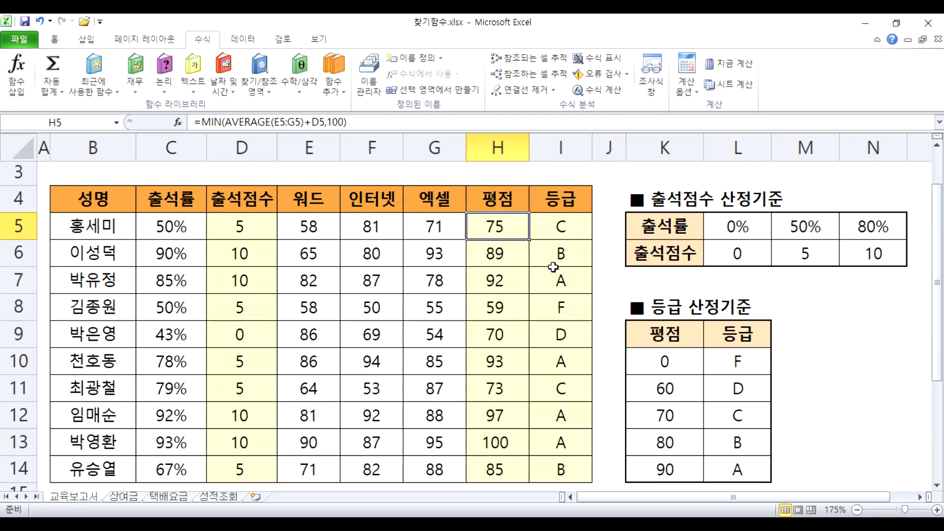
scroll(553, 267, down, 1)
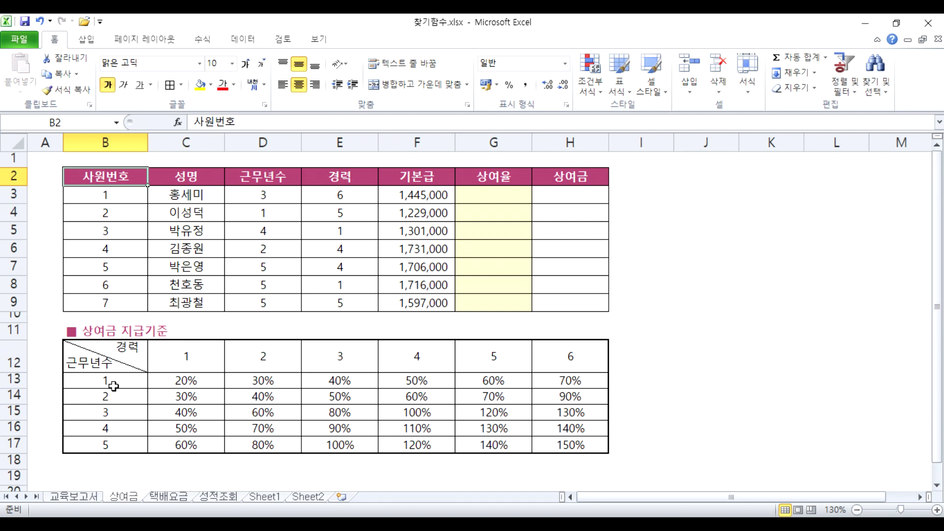
click(257, 198)
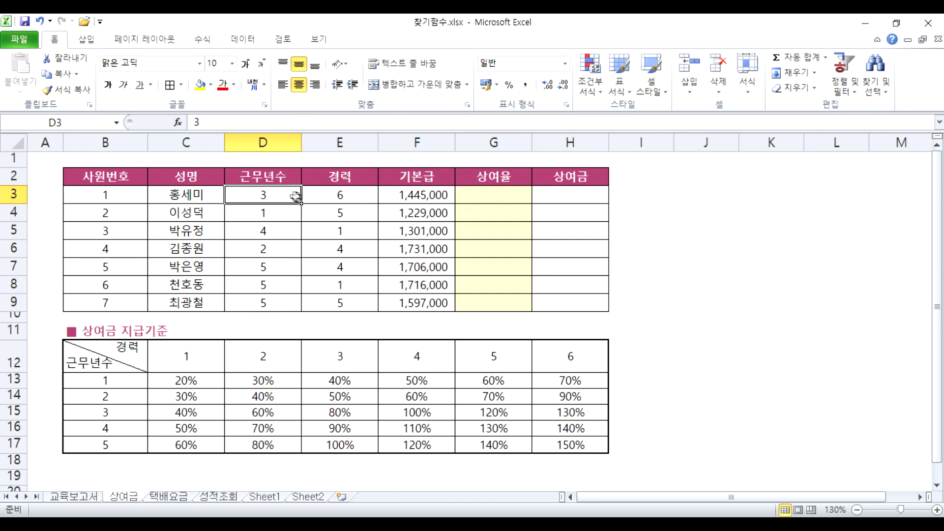
click(192, 413)
drag(192, 414, 565, 413)
click(563, 414)
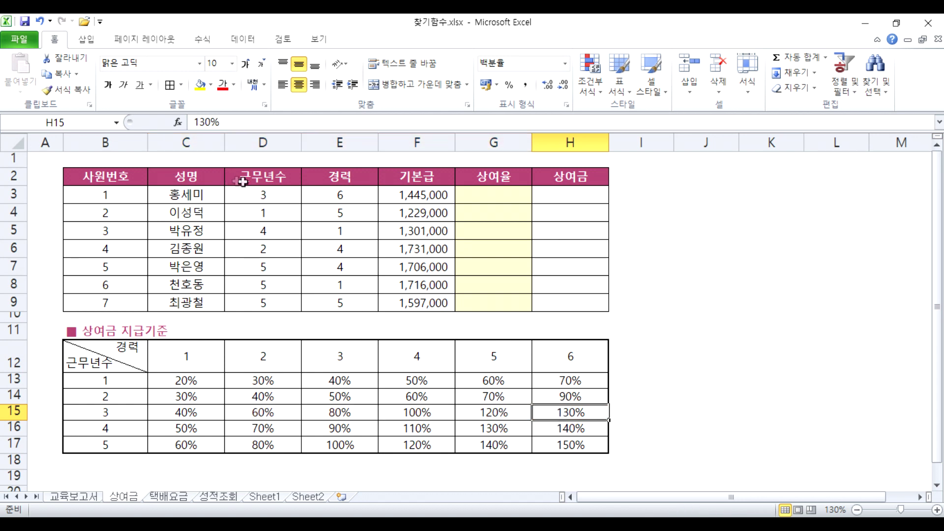
click(261, 194)
click(347, 196)
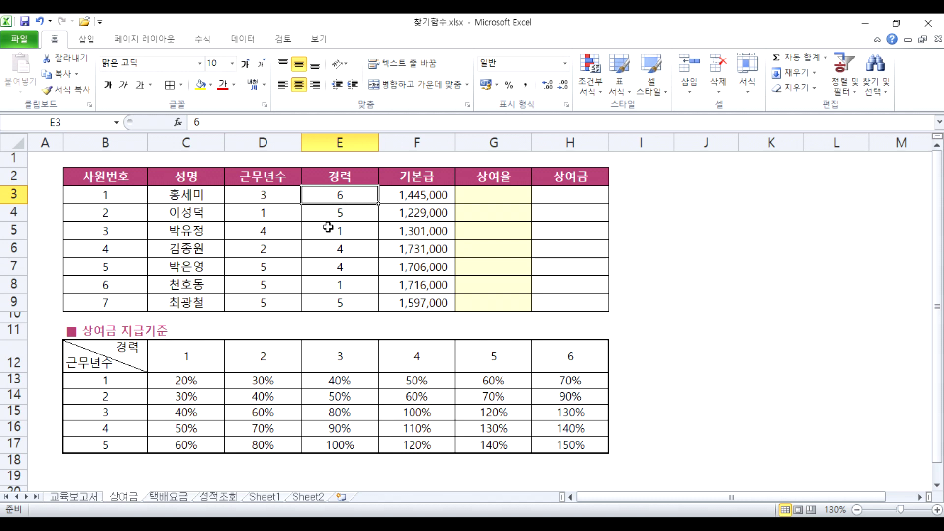
click(273, 213)
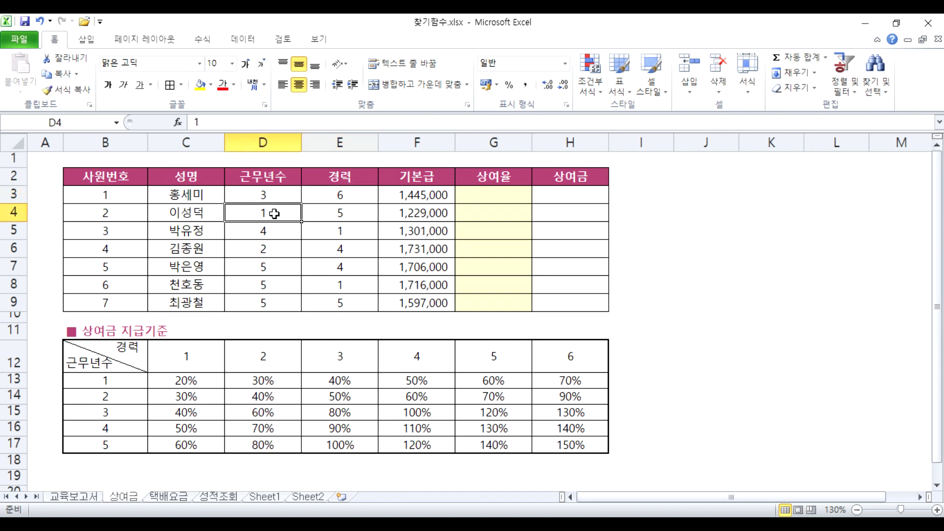
click(98, 380)
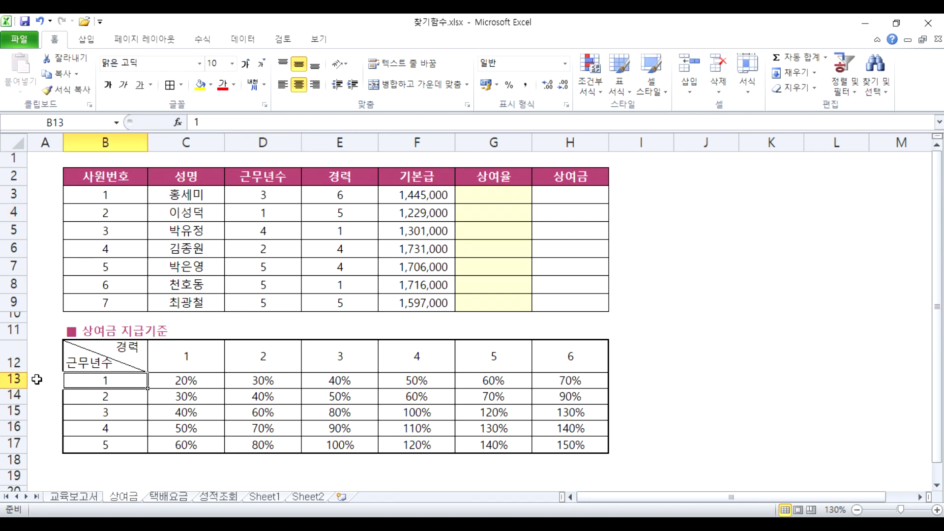
click(11, 379)
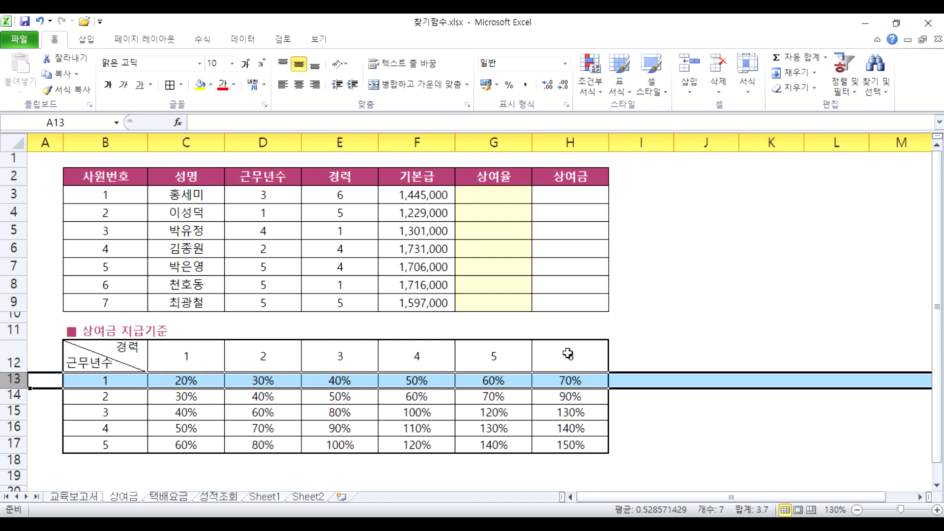
click(492, 380)
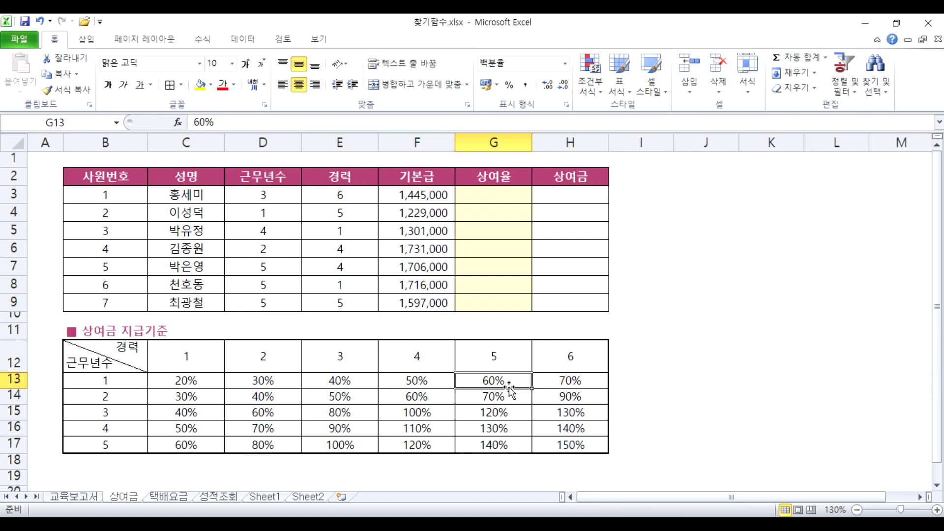
drag(188, 379, 566, 447)
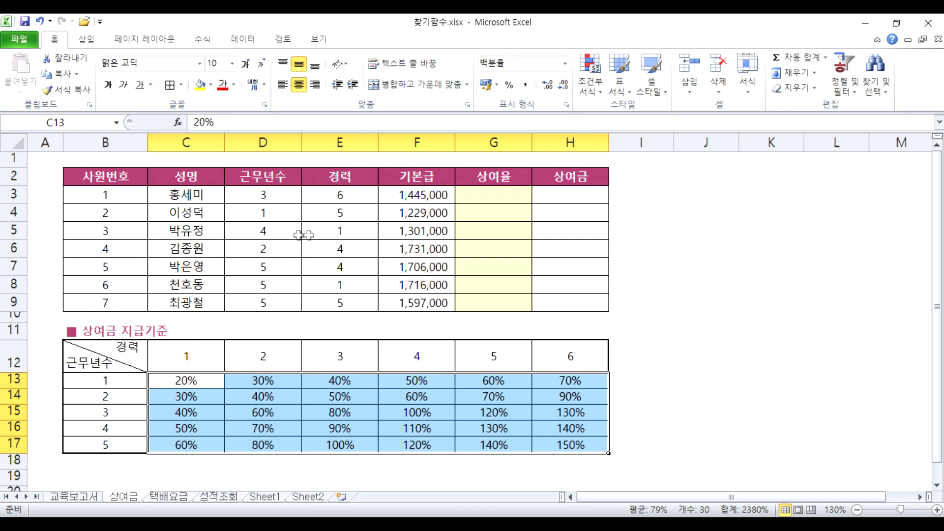
click(177, 428)
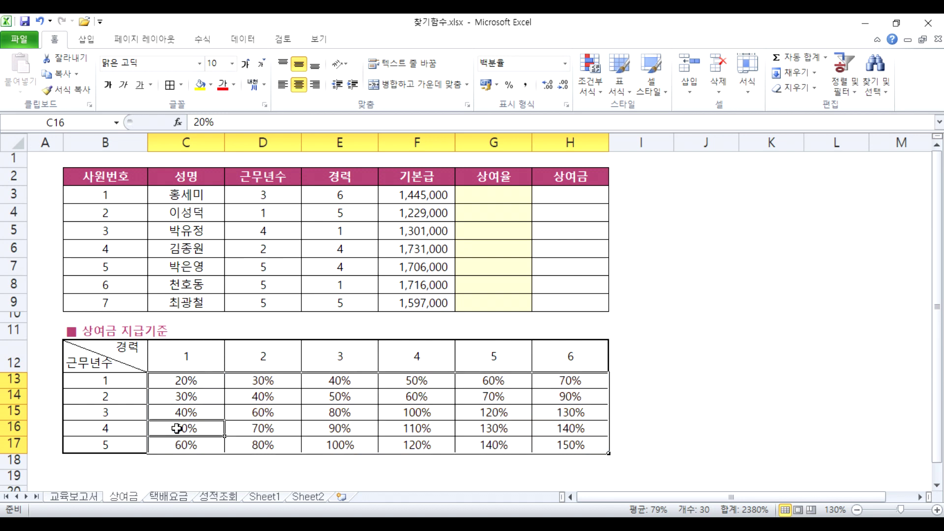
click(265, 301)
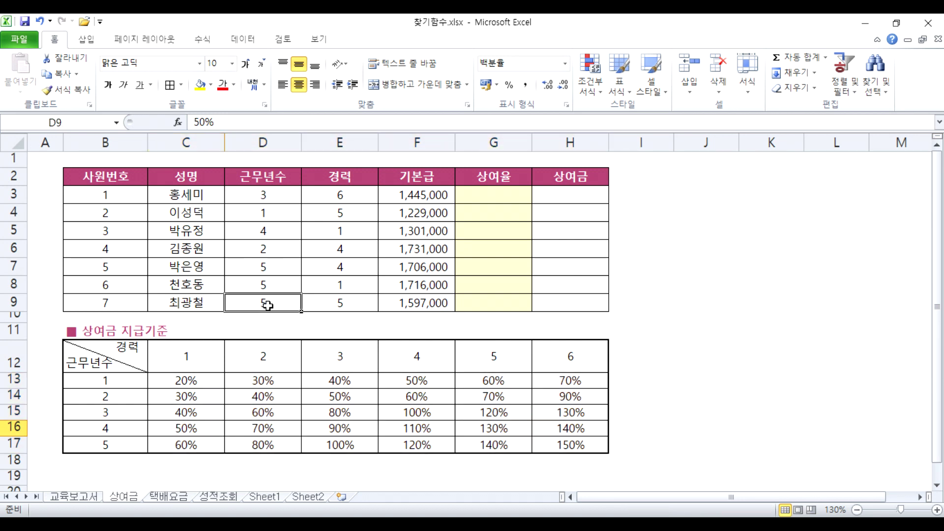
click(344, 303)
drag(175, 446, 487, 445)
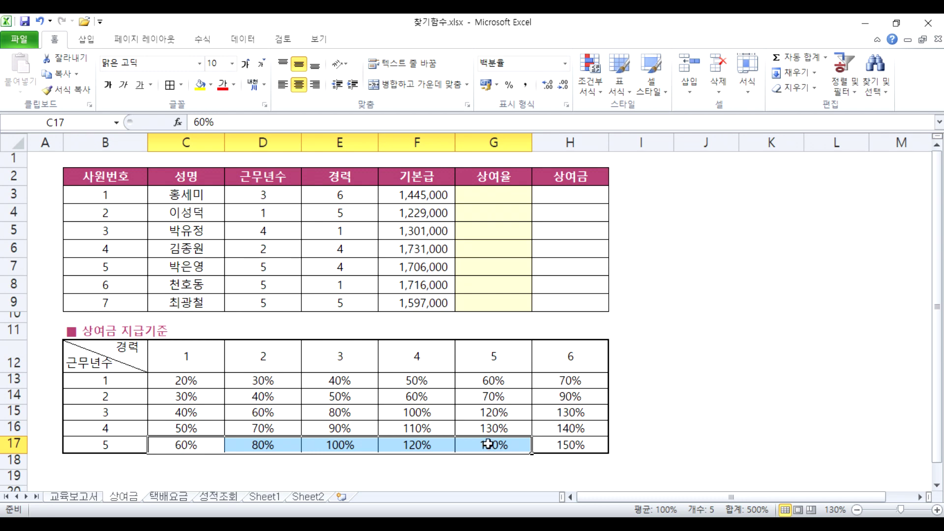
click(492, 195)
ctrl+scroll(478, 218, up, 1)
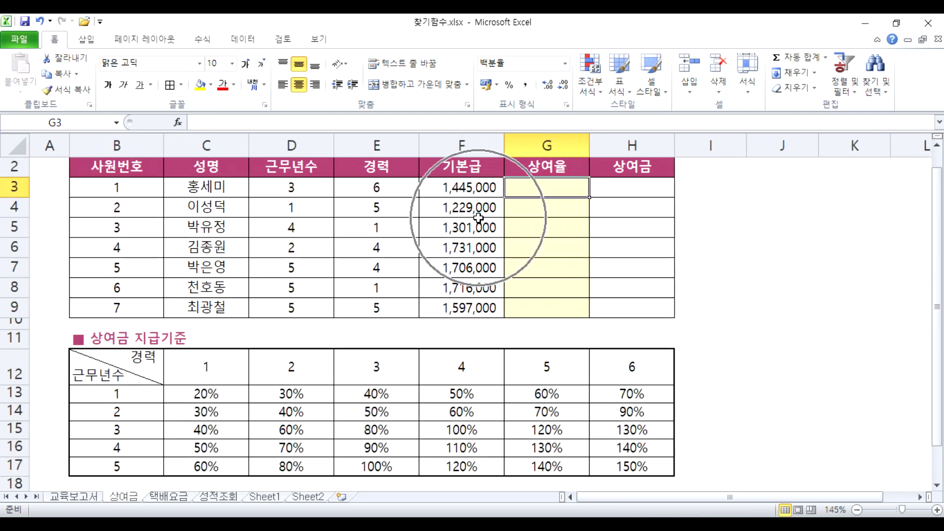
Start =INDEX in G3 with the absolute rate table $C$13:$H$17
scroll(480, 221, up, 1)
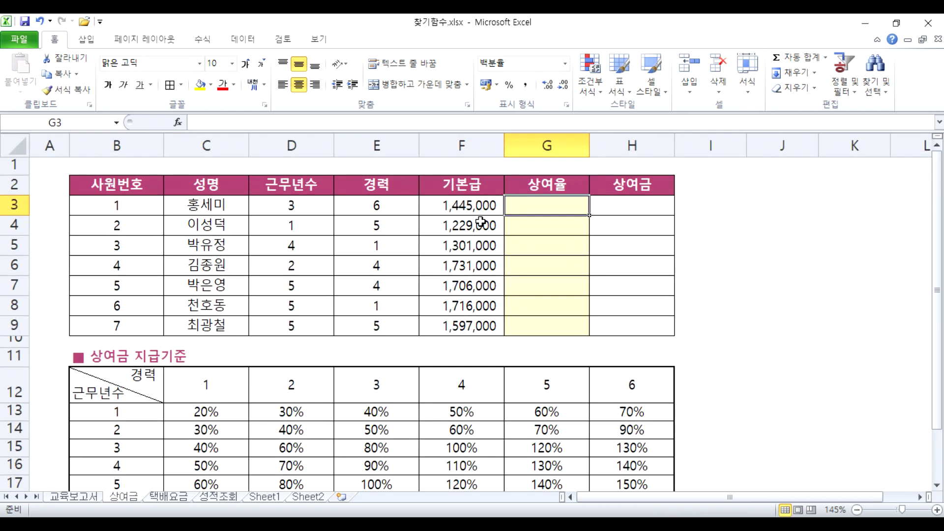
text(=ㅏㅜ)
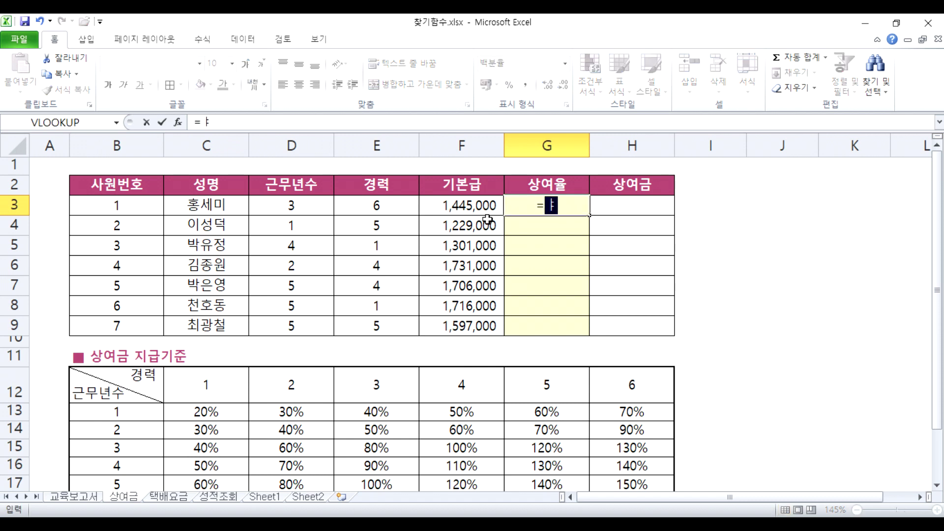
key(Escape)
text(=index)
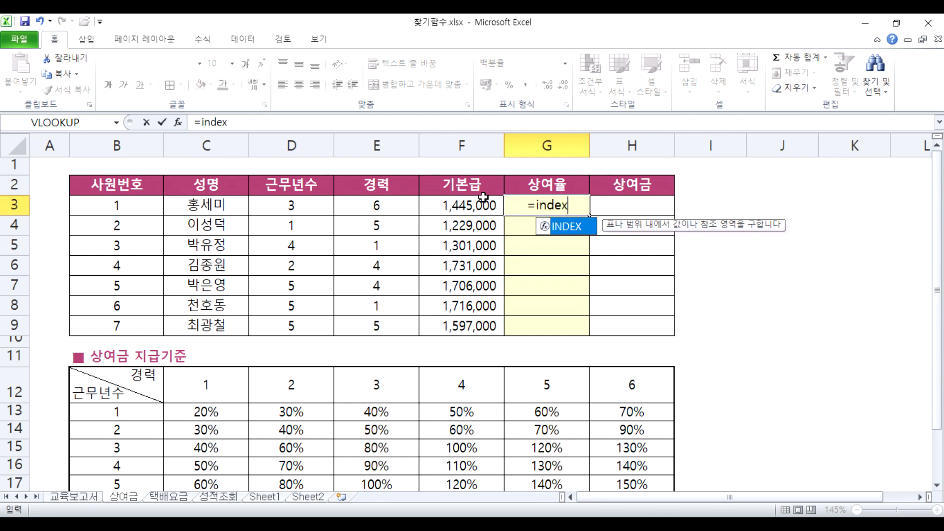
key(Tab)
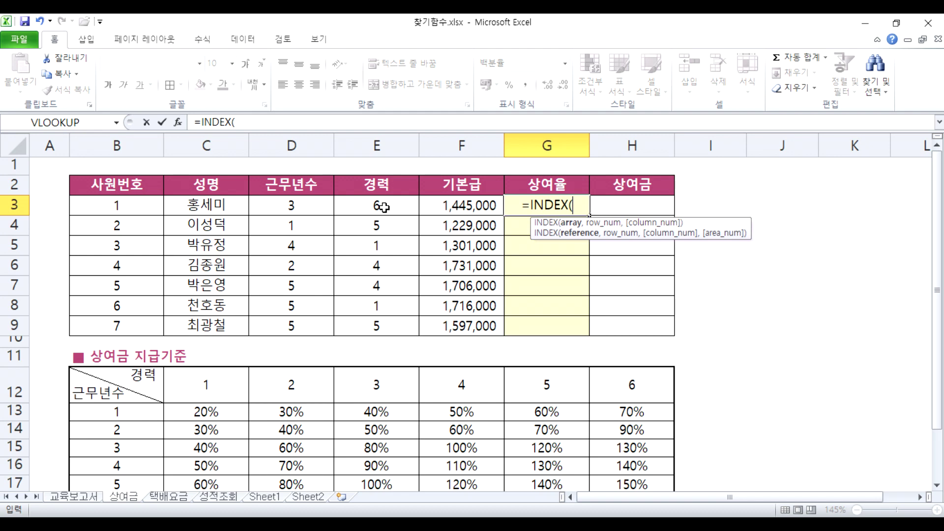
scroll(384, 207, down, 1)
drag(200, 352, 613, 430)
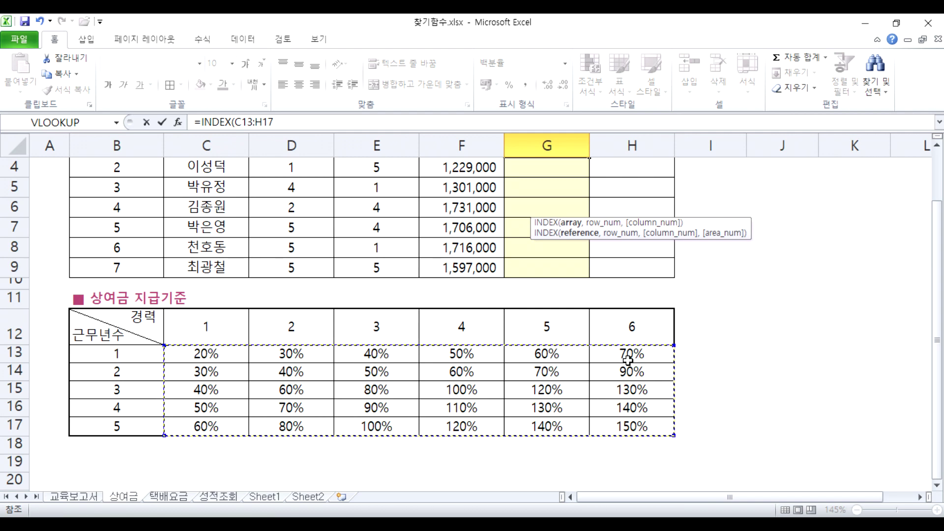
key(F4)
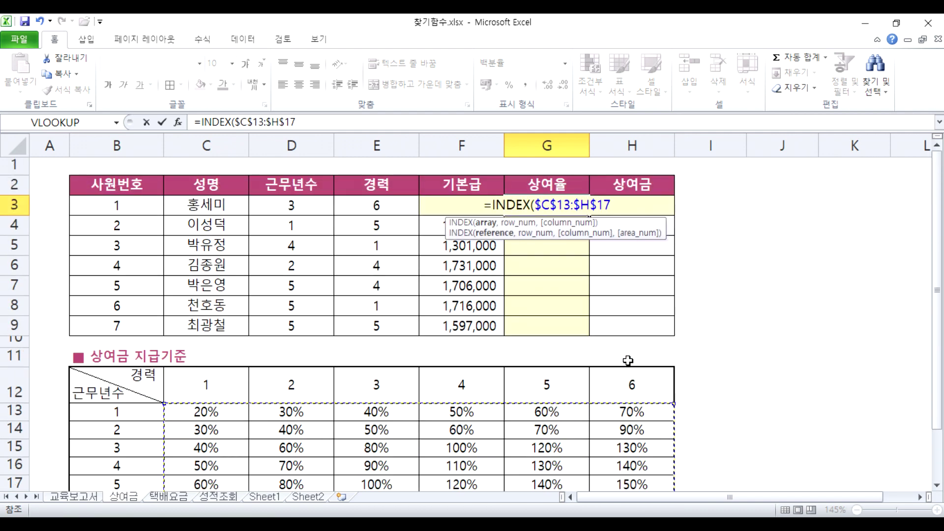
Add D3 as row and E3 as column arguments, giving a 130% rate
text(,)
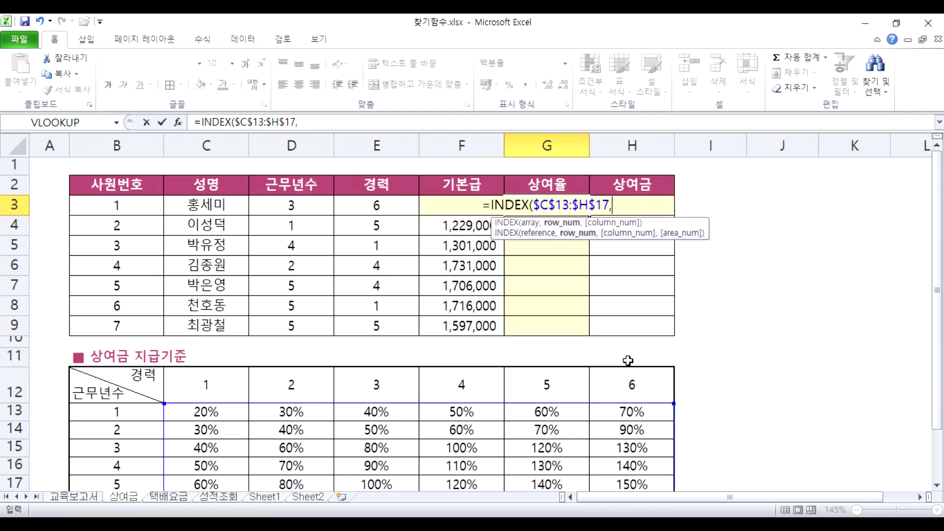
click(277, 206)
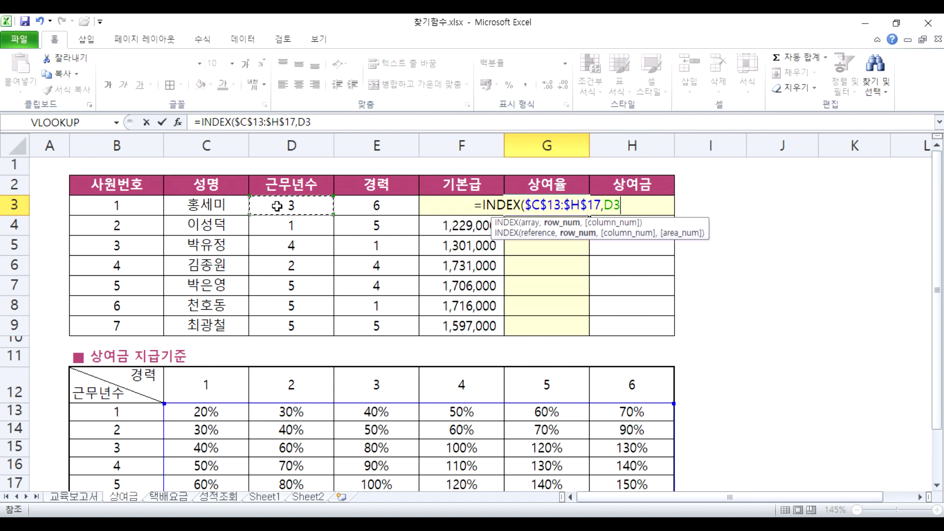
text(,)
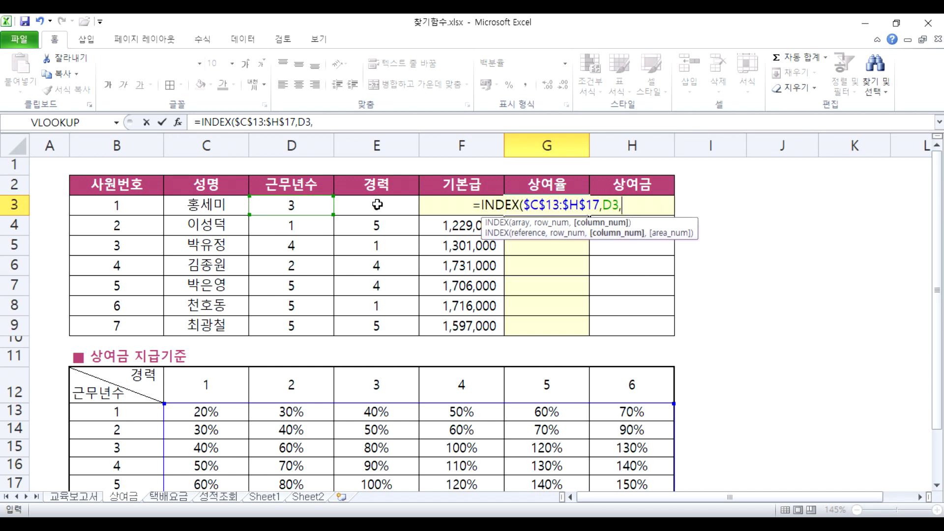
click(378, 204)
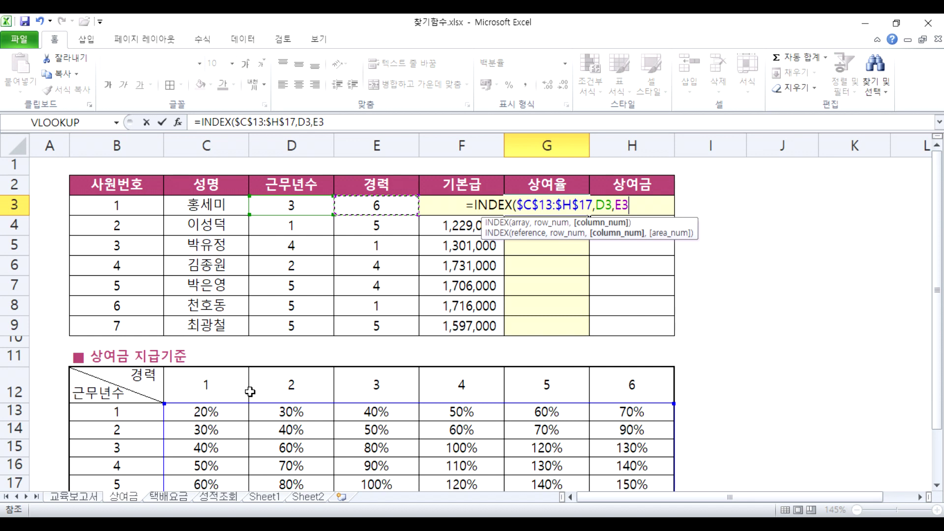
key(Return)
click(546, 211)
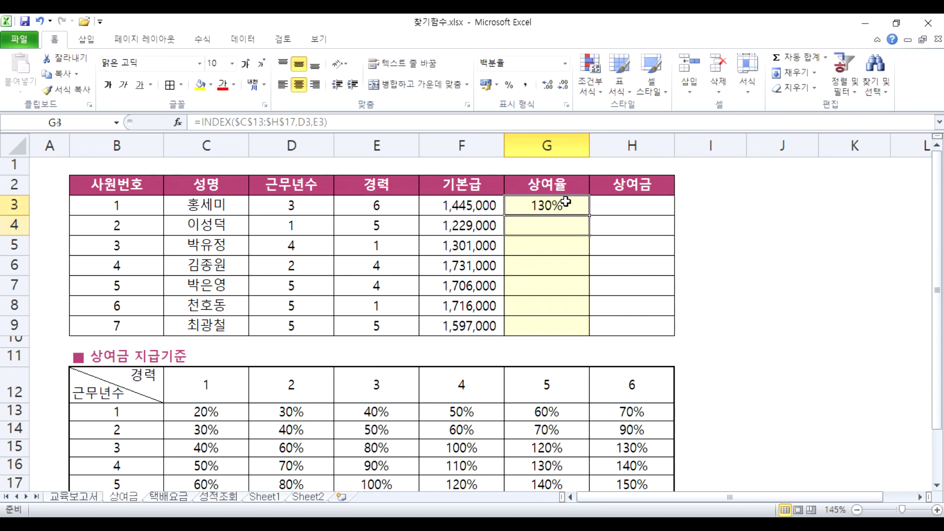
Fill the INDEX rate formula down to G9 and test it by changing D4 to 6
double_click(590, 217)
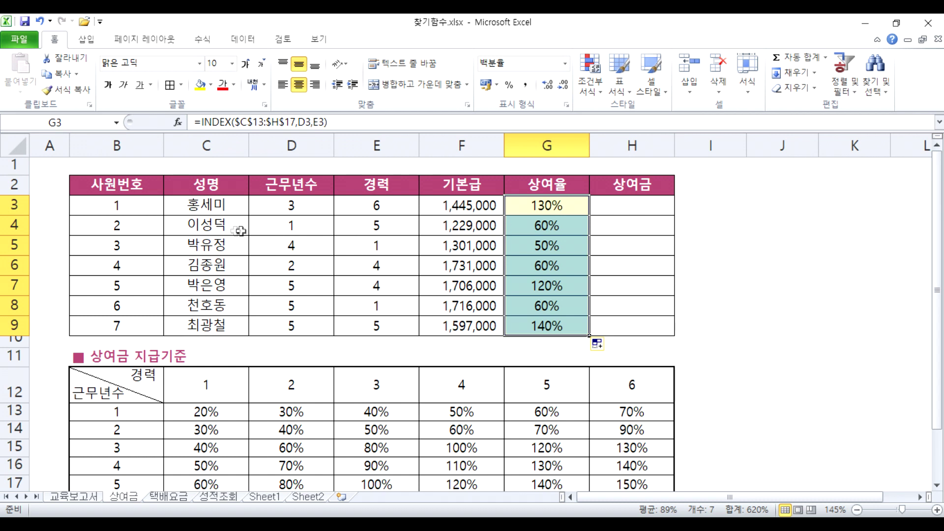
click(268, 227)
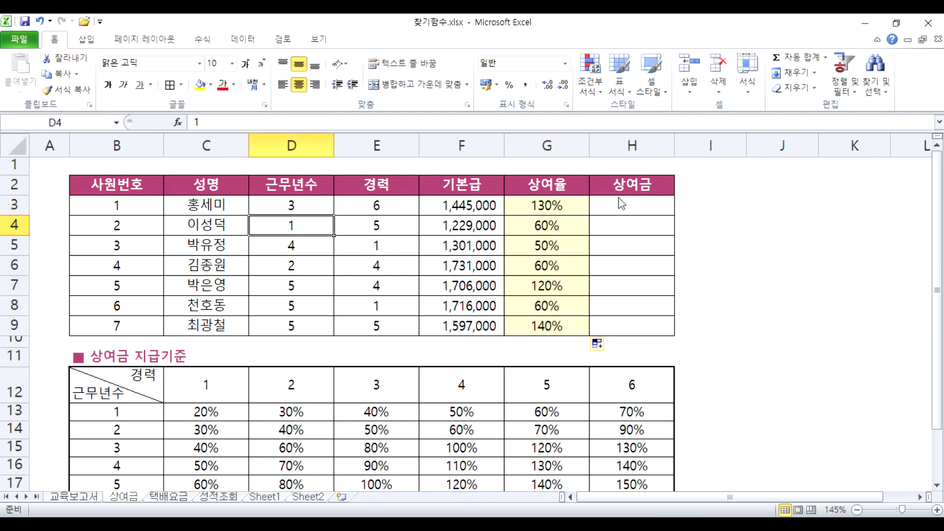
text(6)
key(Tab)
key(Left)
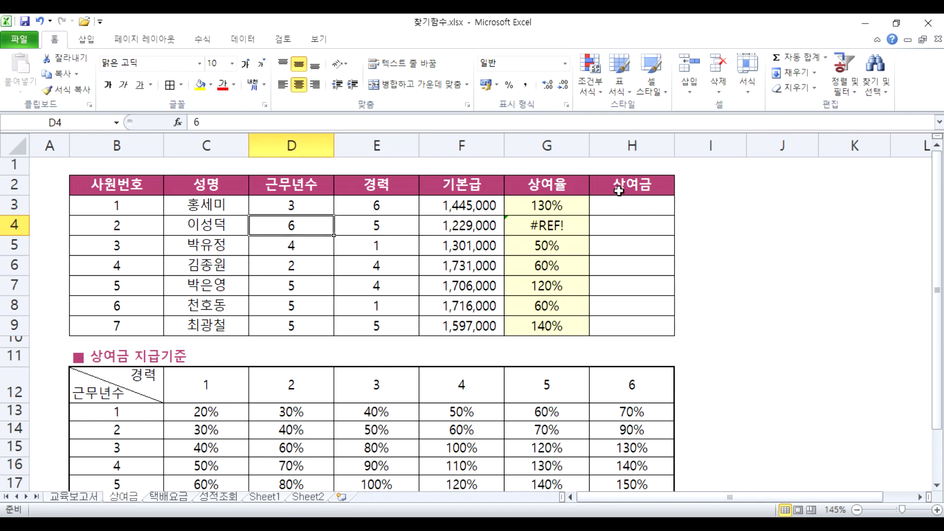
Try 5 in D4, then undo to restore its original value of 1
scroll(566, 231, down, 1)
scroll(330, 193, up, 1)
scroll(433, 198, down, 1)
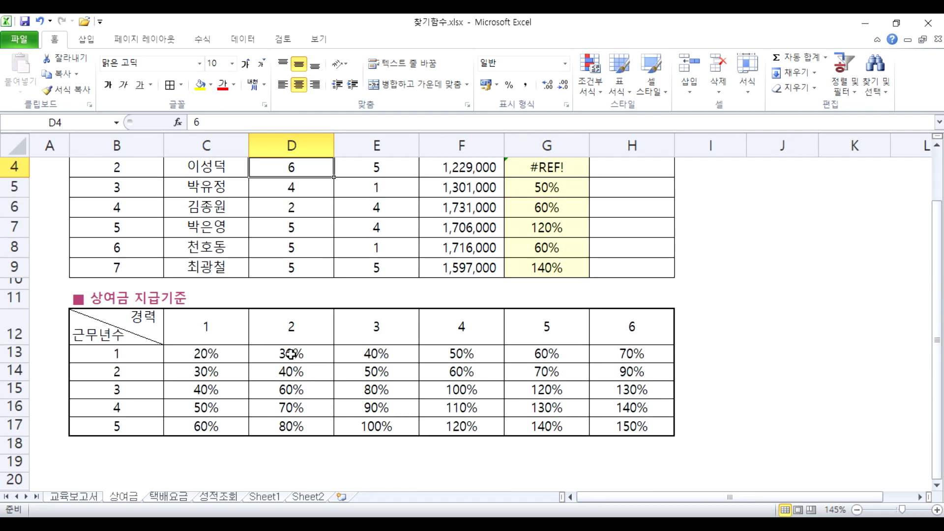
scroll(291, 354, up, 1)
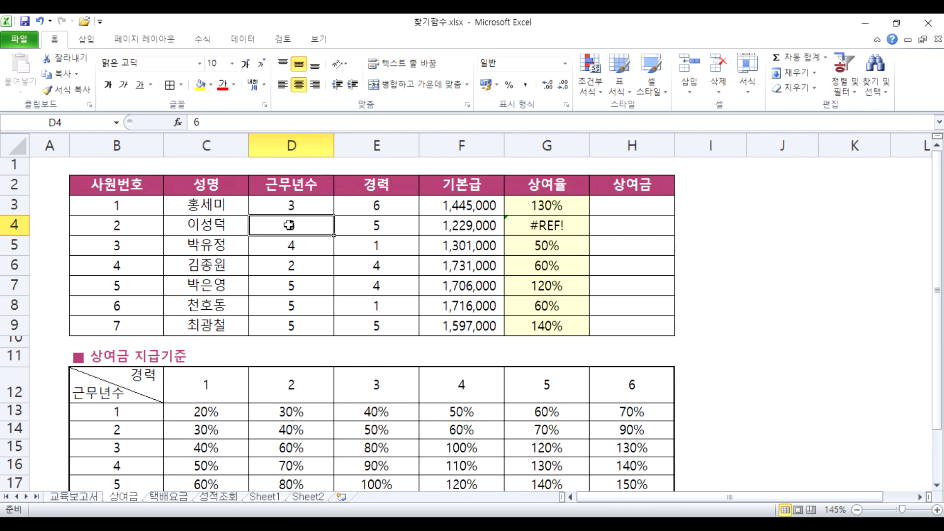
text(5)
key(Tab)
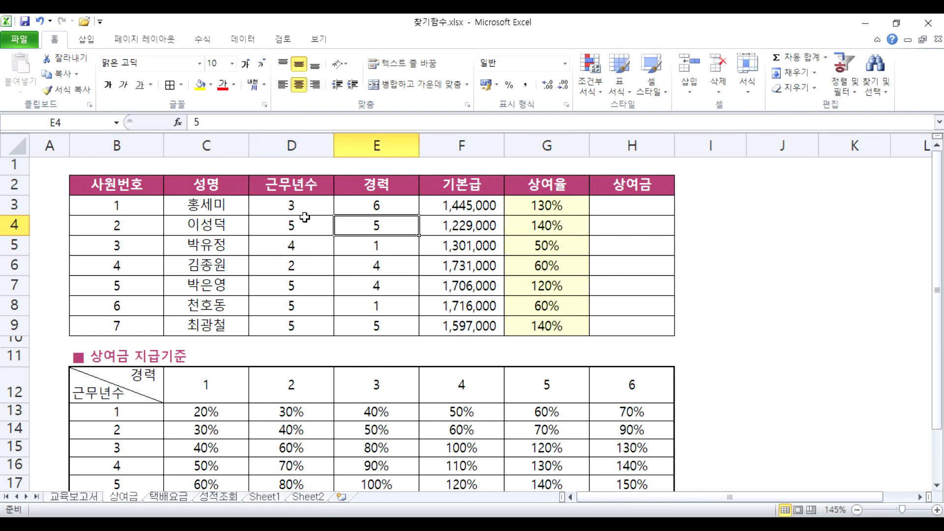
scroll(415, 300, down, 1)
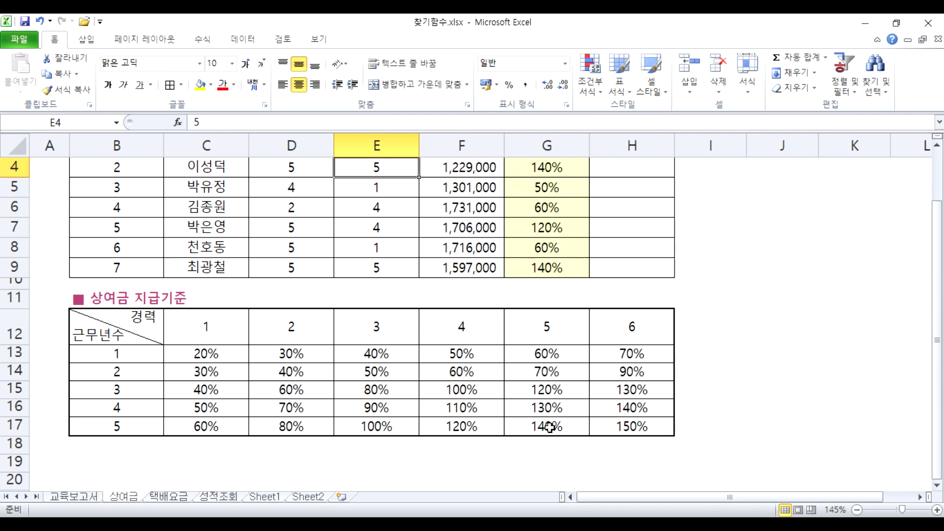
scroll(549, 427, up, 1)
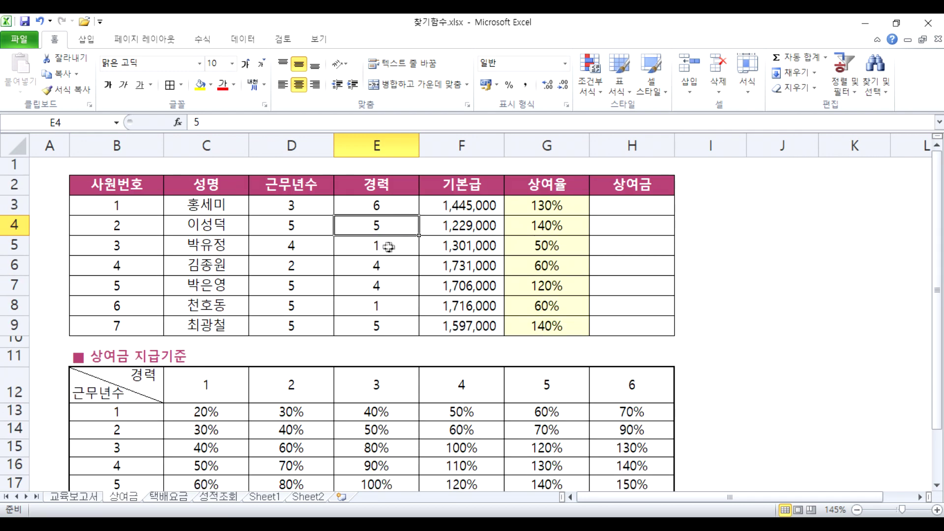
key(ctrl+z)
key(ctrl+z)
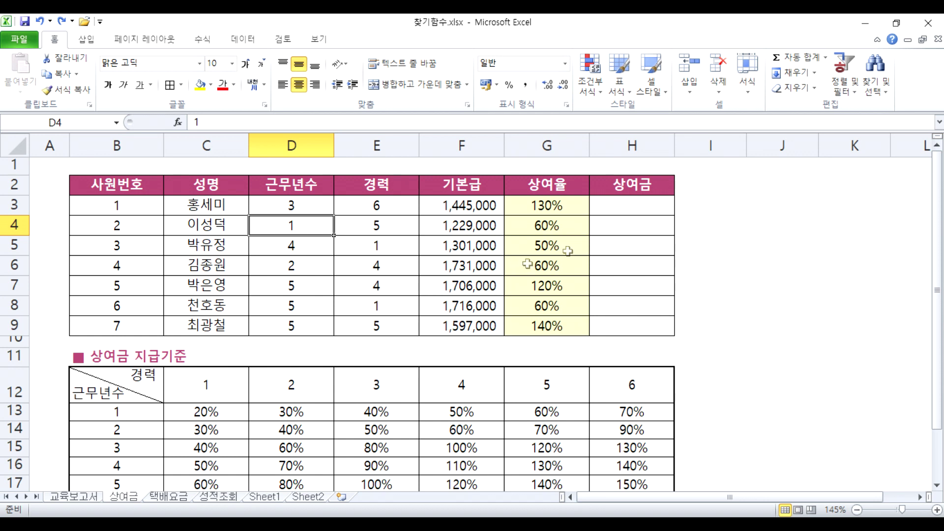
click(646, 207)
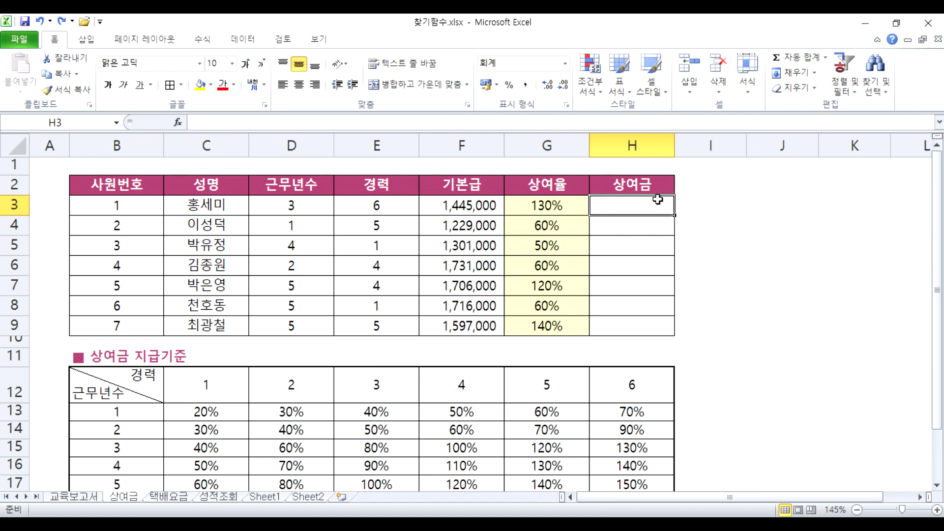
Enter the formula =F3*G3 in H3 for the first employee's bonus amount
text(=)
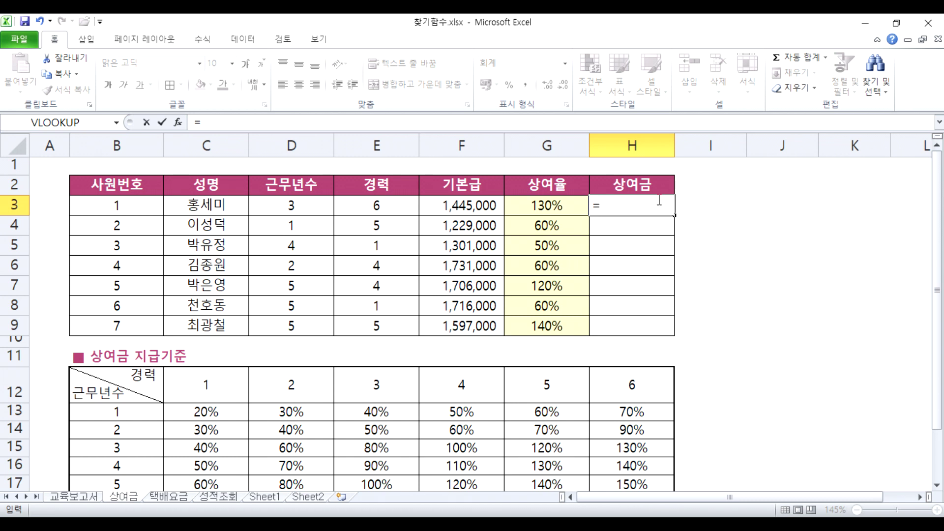
click(458, 203)
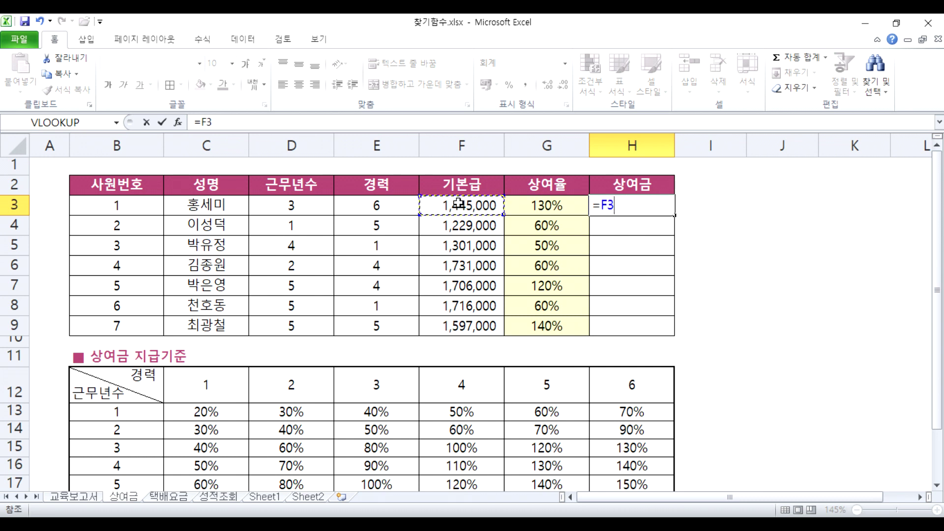
text(*)
click(541, 206)
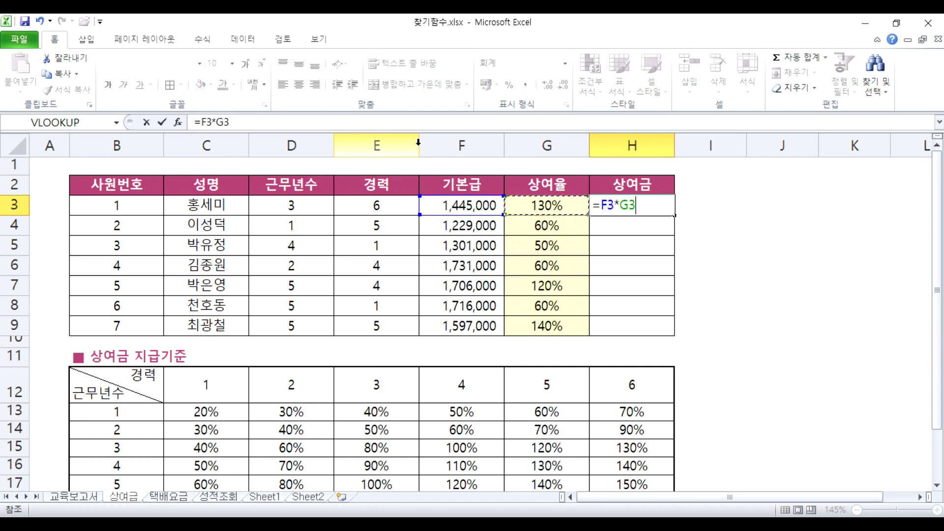
key(Return)
Review the first employee's years, experience, INDEX rate formula and bonus formula
click(671, 205)
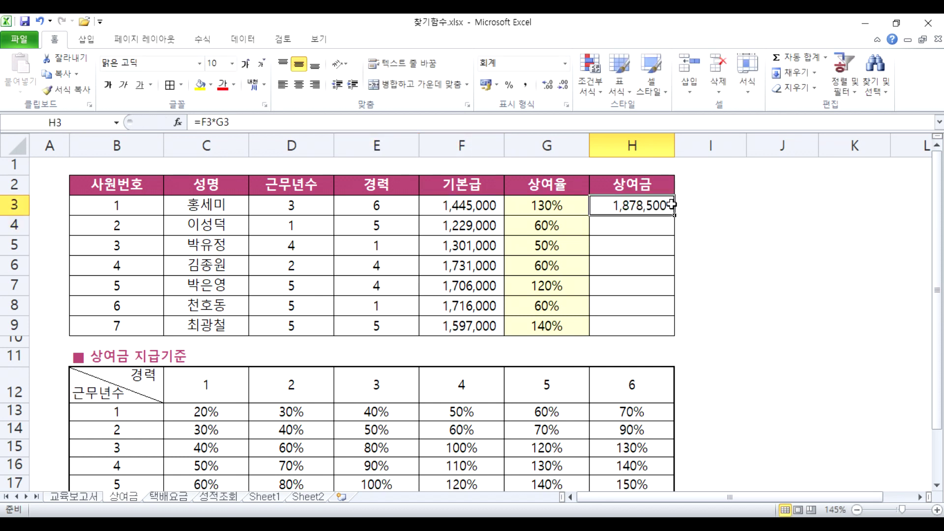
click(277, 207)
click(368, 206)
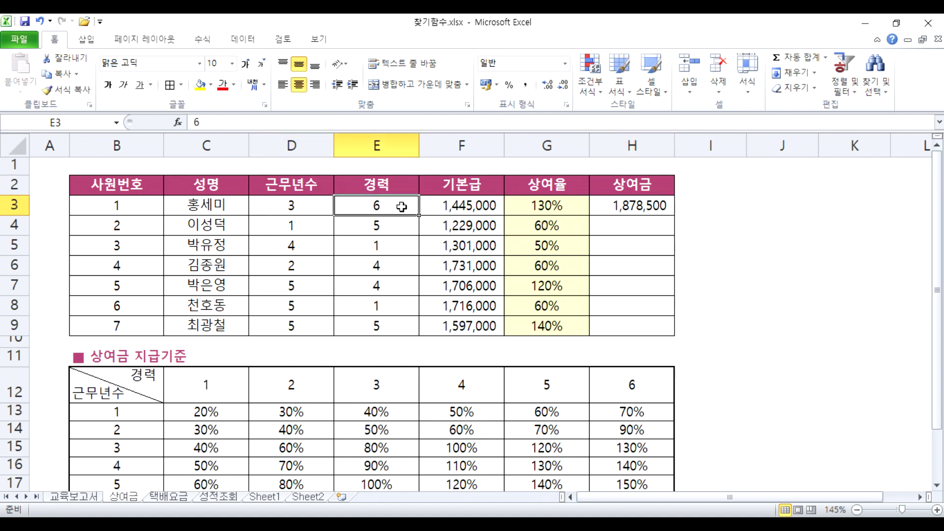
click(307, 202)
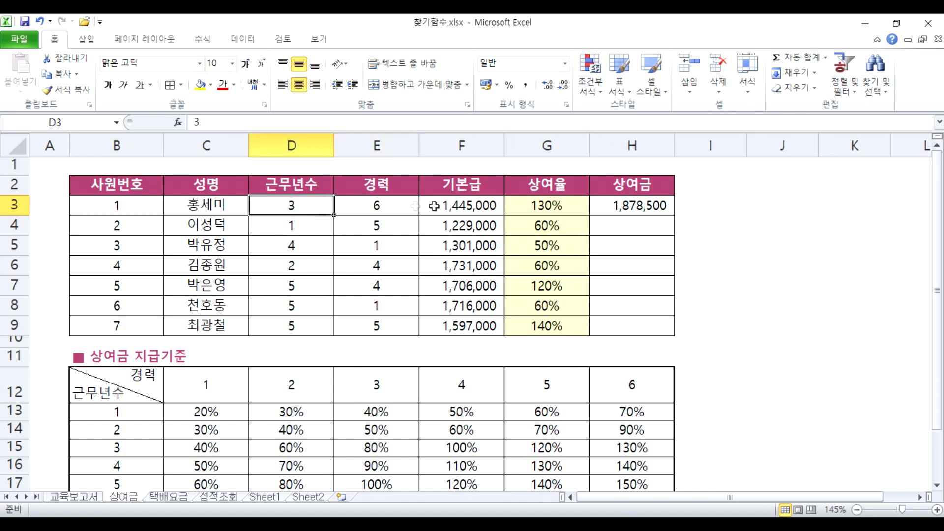
click(532, 205)
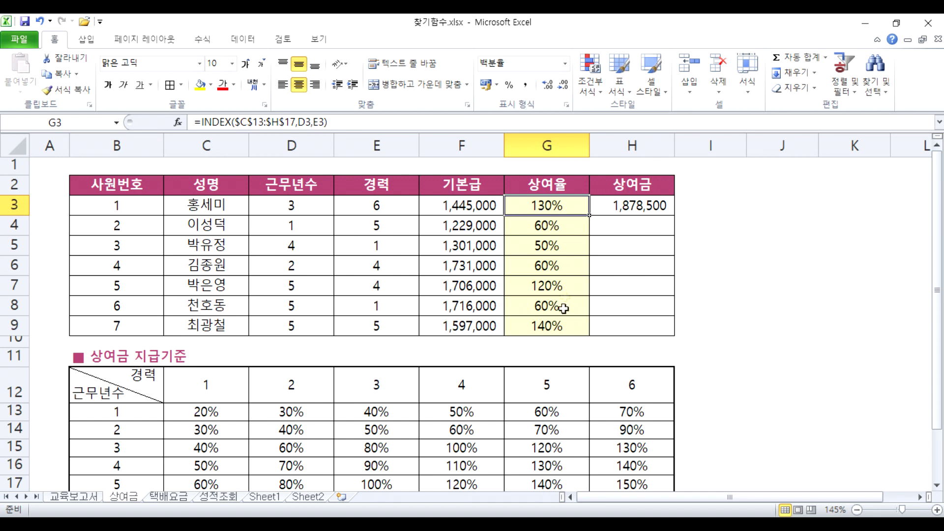
click(665, 206)
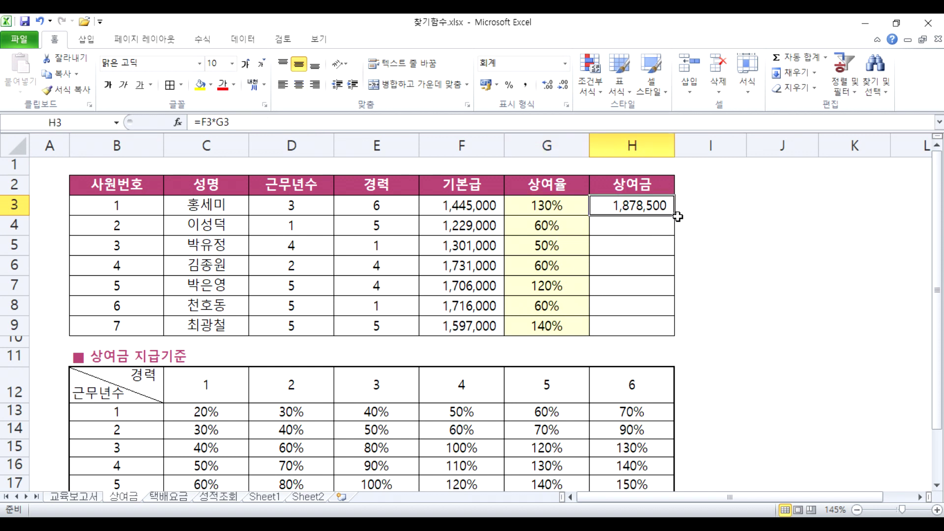
Copy =F3*G3 down to H9 and check the second employee's row
double_click(673, 216)
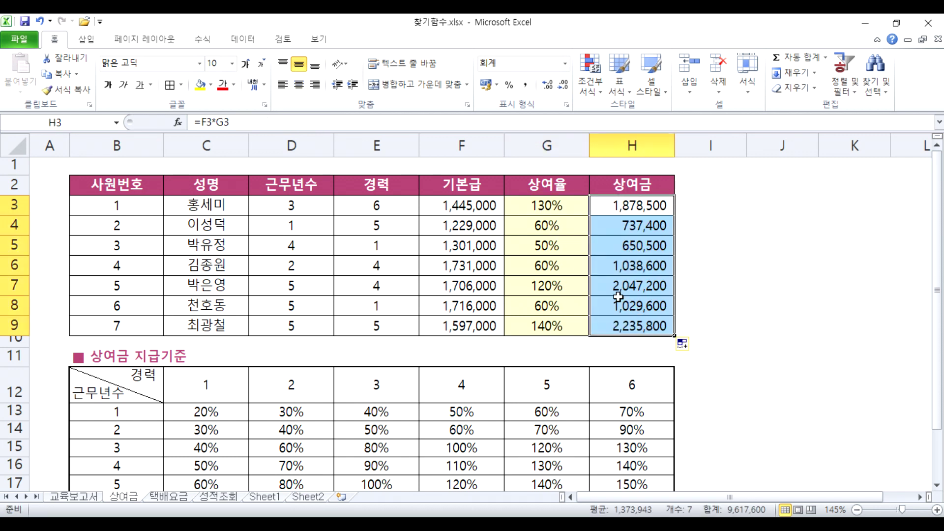
click(609, 225)
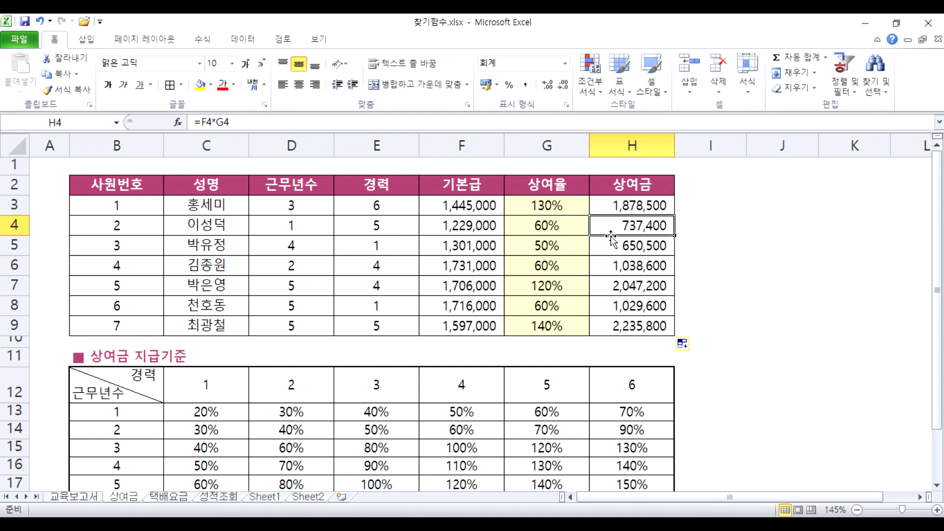
click(2, 229)
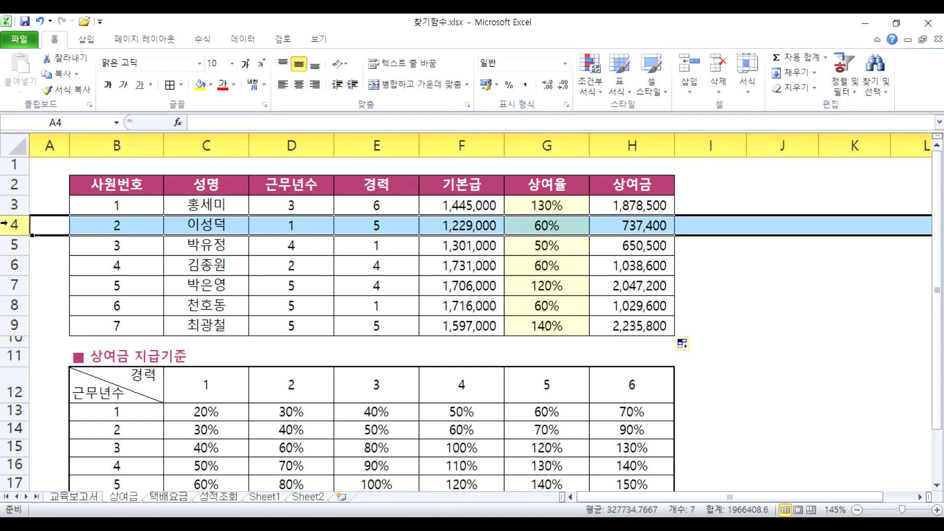
Inspect the rate table and the first employee's bonus amount and INDEX rate formulas
click(13, 244)
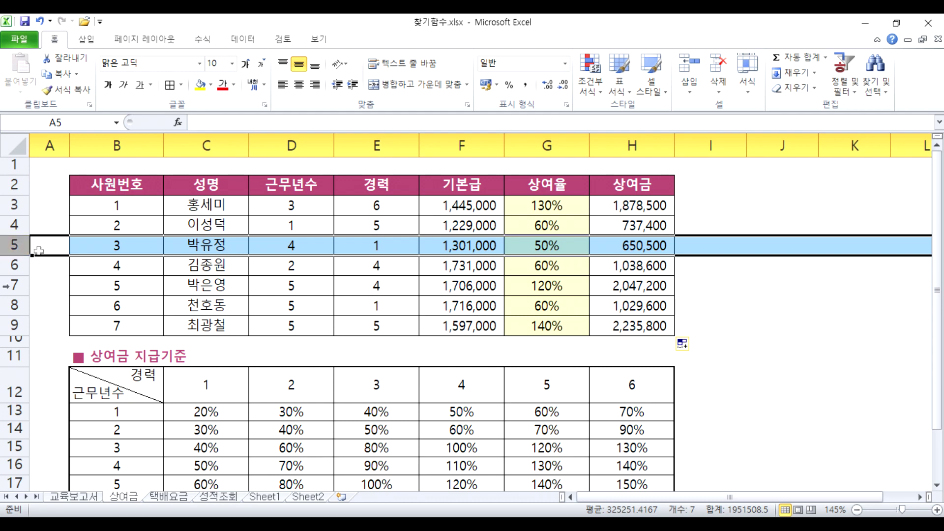
scroll(69, 350, down, 2)
drag(199, 294, 626, 363)
scroll(604, 355, up, 2)
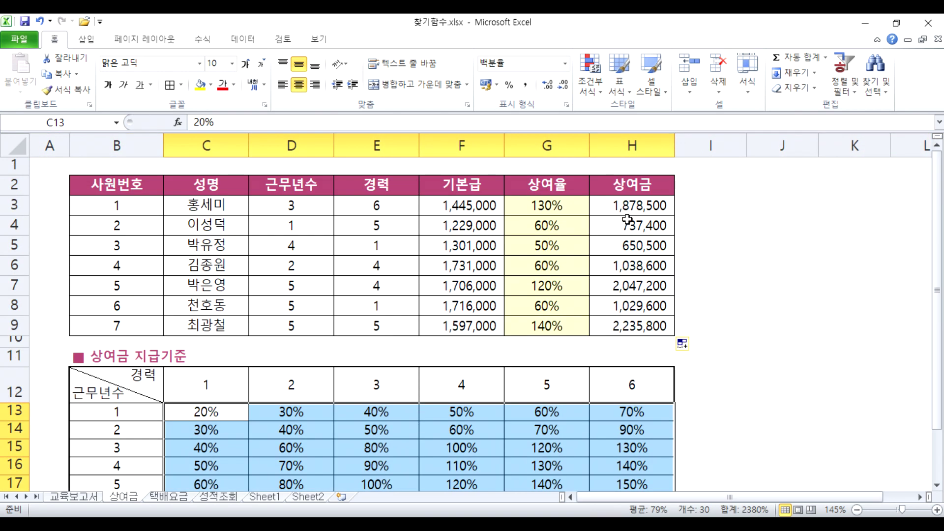
click(628, 205)
double_click(628, 204)
click(550, 205)
double_click(550, 205)
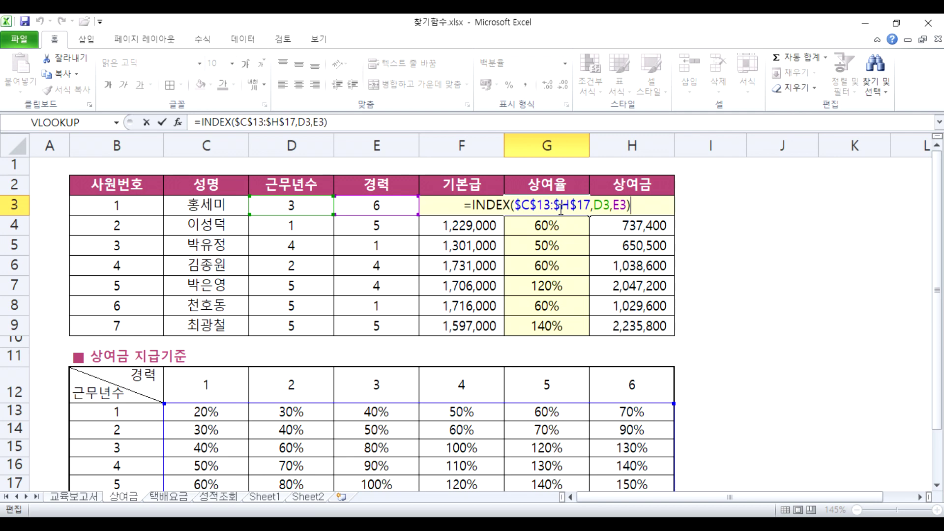
key(ctrl+Return)
Name the rate table C13:H17 '지급기준', then select the bonus rates G3:G9
scroll(415, 298, down, 1)
click(204, 354)
drag(204, 354, 626, 427)
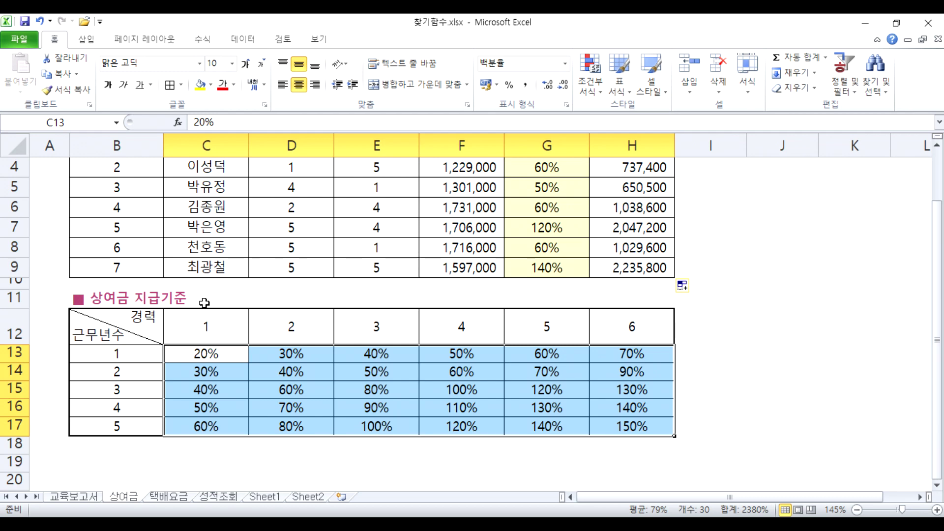
scroll(206, 314, down, 1)
drag(204, 352, 625, 367)
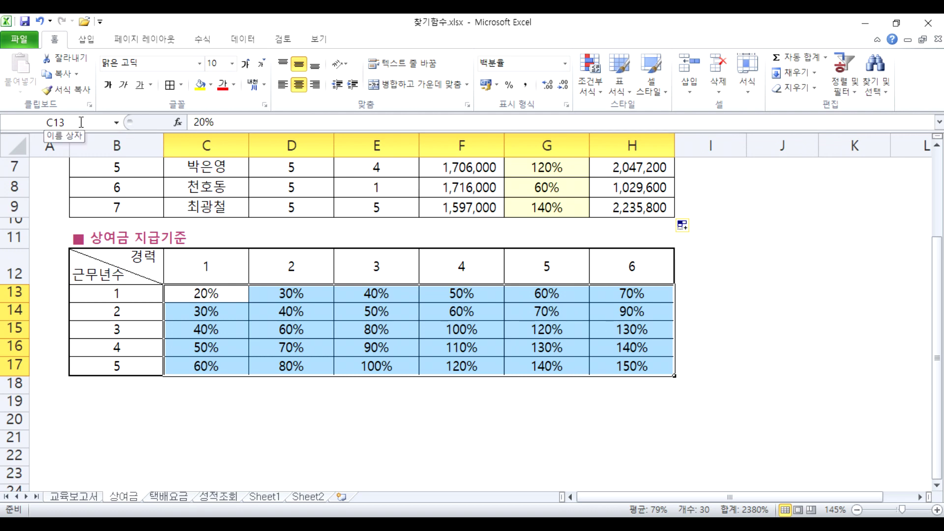
click(202, 39)
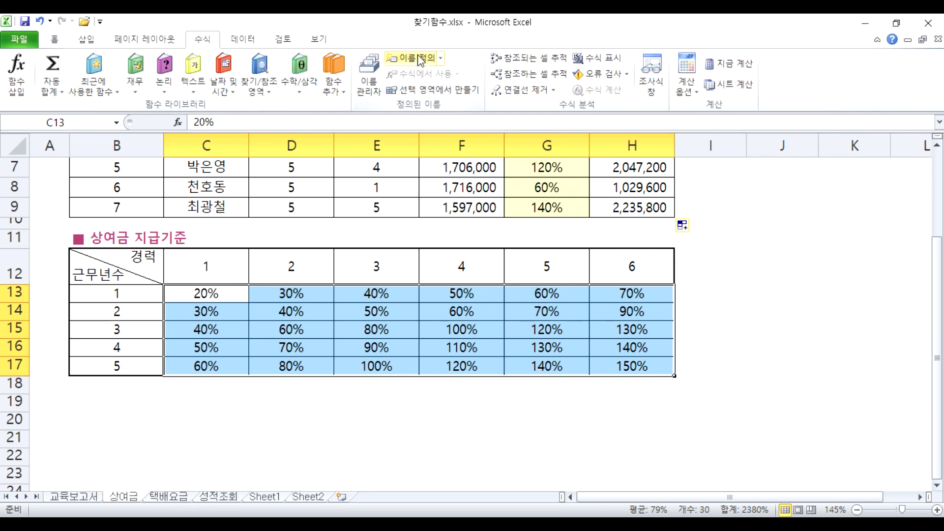
click(74, 124)
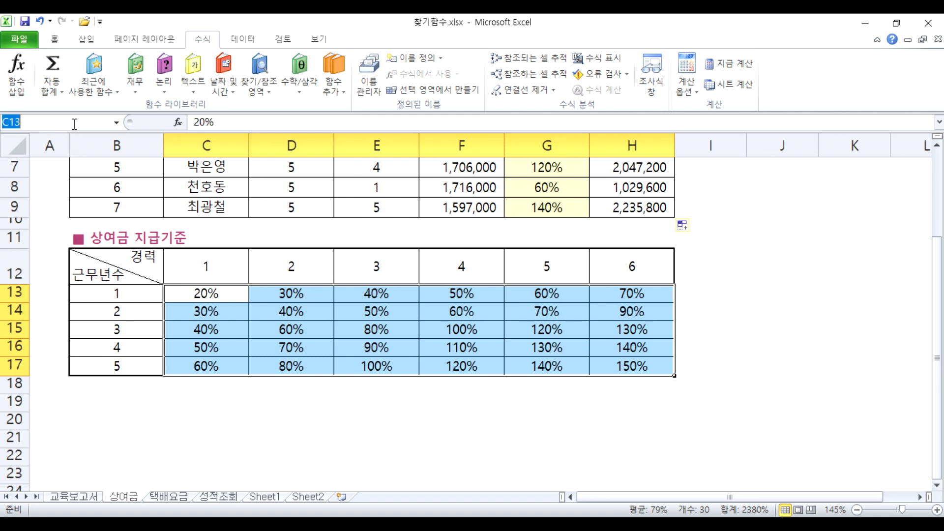
text(WLRMQ)
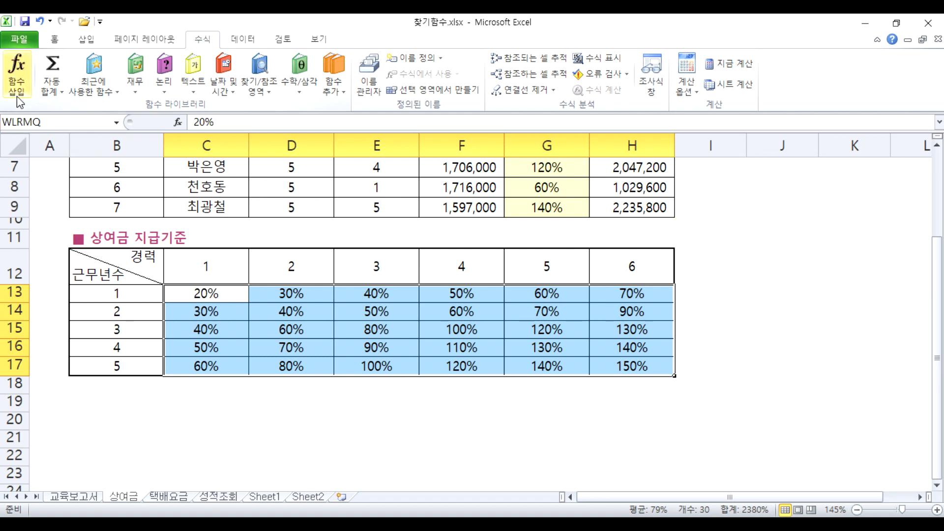
text(지급기준)
key(Return)
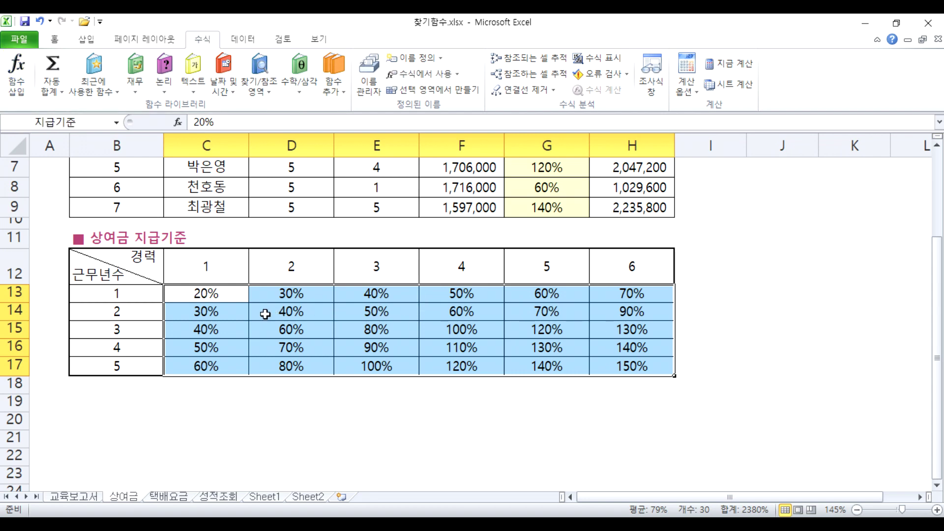
scroll(432, 306, up, 2)
drag(550, 207, 555, 320)
Clear the bonus rates G3:G9 and begin an INDEX formula in G3
key(Delete)
click(548, 203)
double_click(548, 202)
text(=ㅑ)
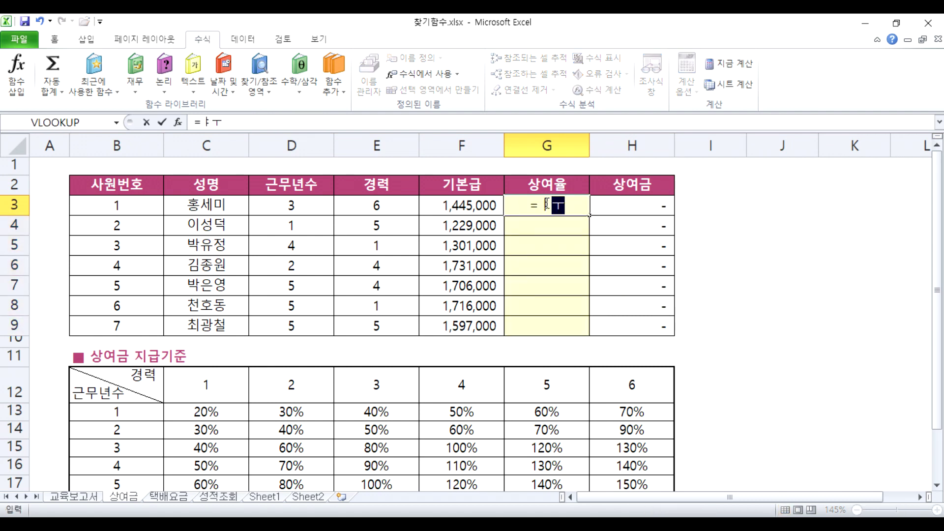
key(BackSpace)
key(Hangul)
text(INDE)
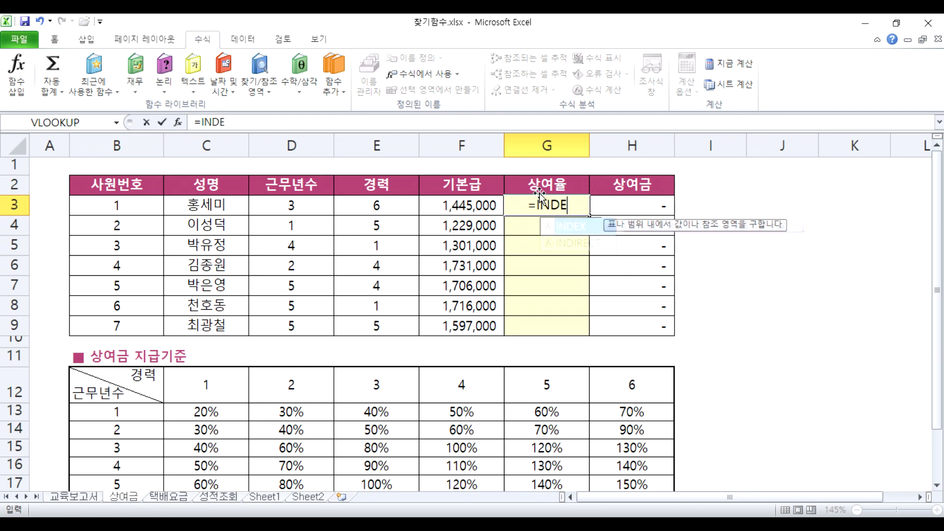
key(Tab)
Complete =INDEX(지급기준,D3,E3) using the rate table, years of service and experience
scroll(294, 355, down, 2)
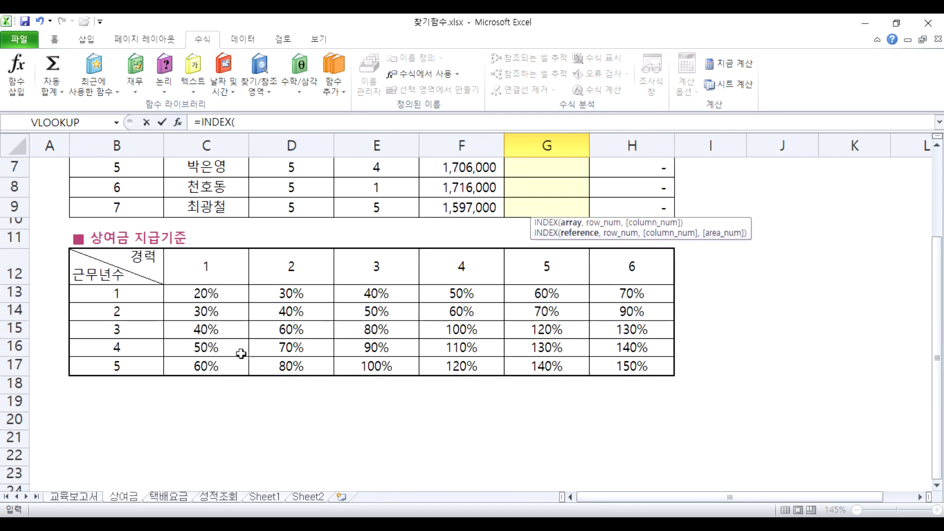
drag(192, 292, 612, 365)
scroll(613, 364, up, 2)
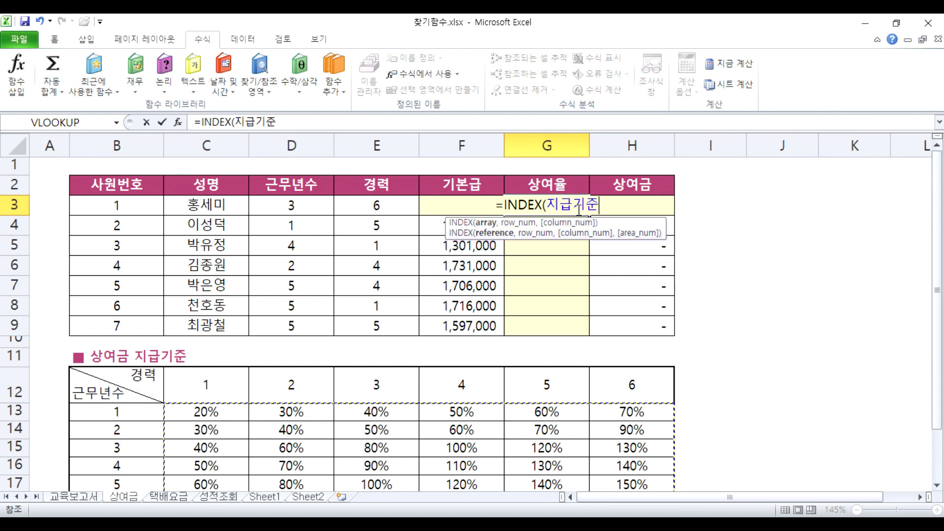
text(,)
click(296, 204)
text(,)
click(361, 207)
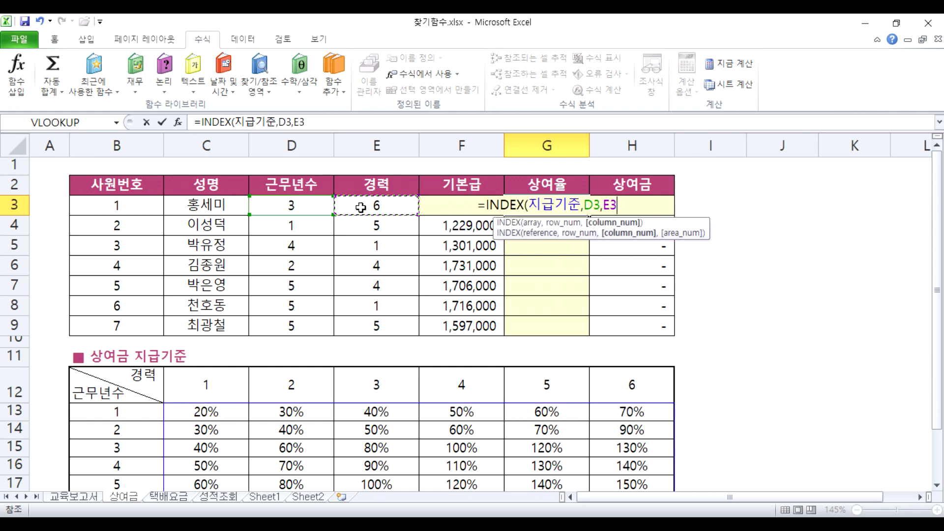
key(Return)
Fill the INDEX formula down to G9 and verify the second and sixth employees' rates
click(577, 209)
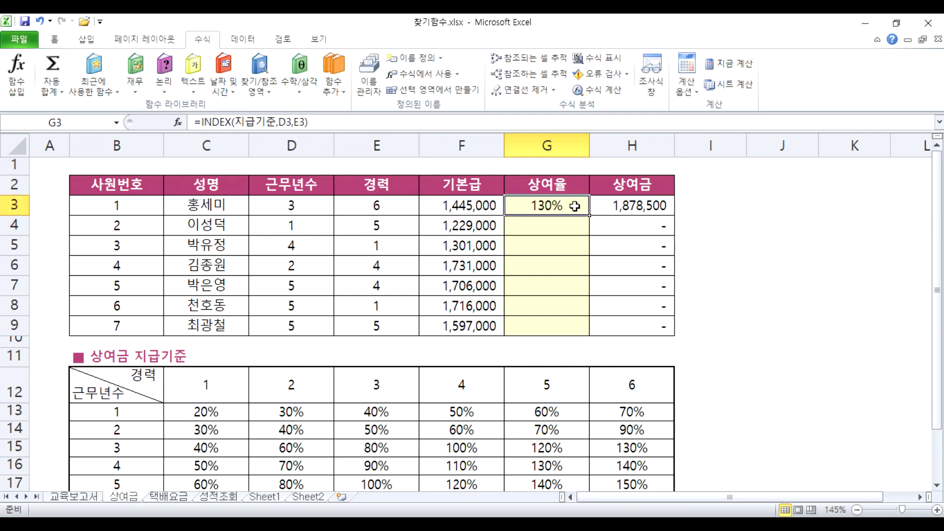
drag(589, 215, 587, 329)
click(551, 227)
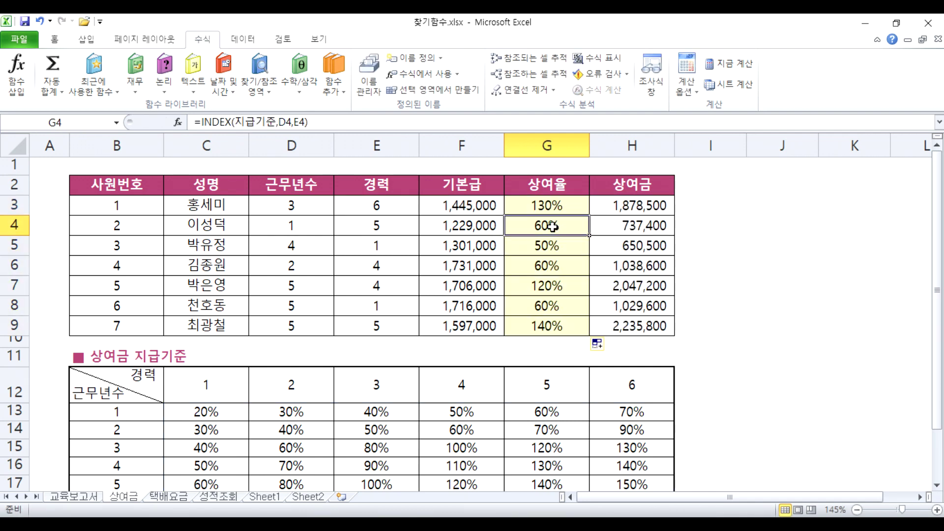
click(559, 302)
double_click(559, 303)
scroll(619, 332, down, 1)
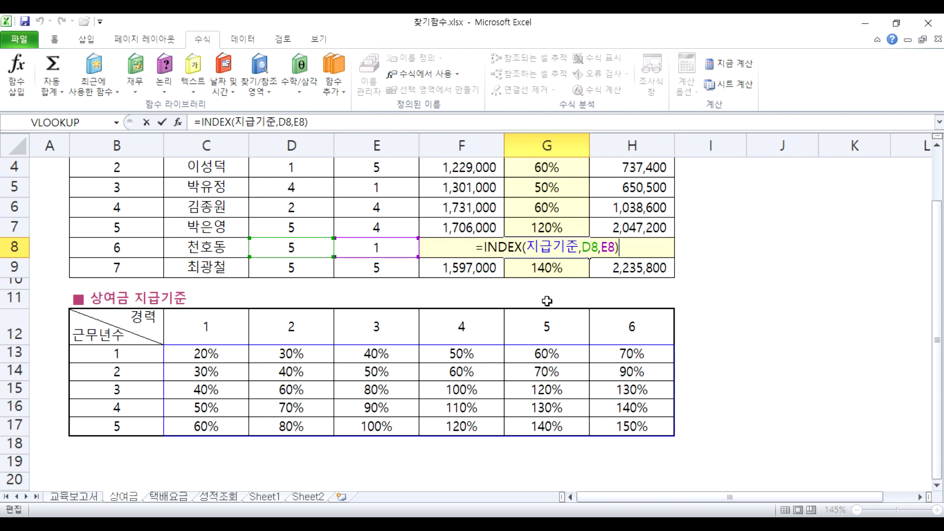
Commit G8's INDEX formula for the 60% bonus rate, delete Sheet1 and Sheet2, and go to 택배요금
key(ctrl+Return)
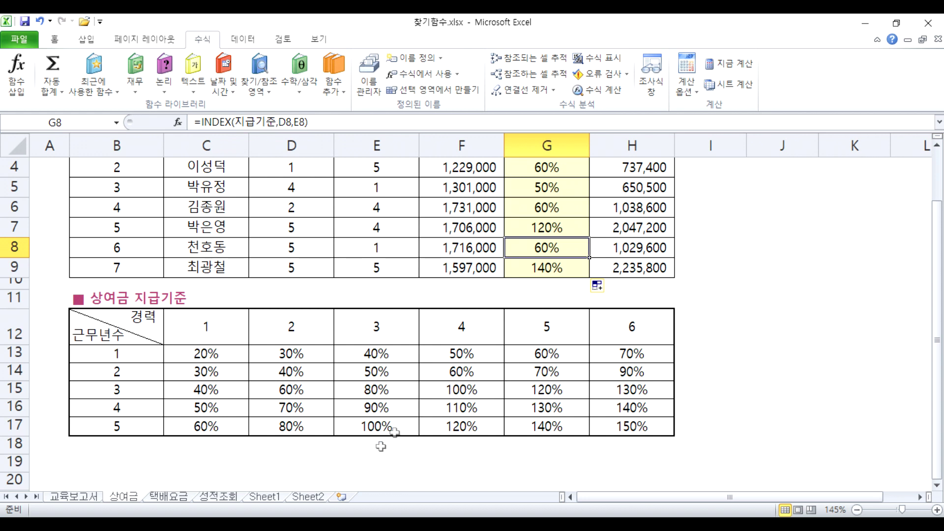
right_click(278, 502)
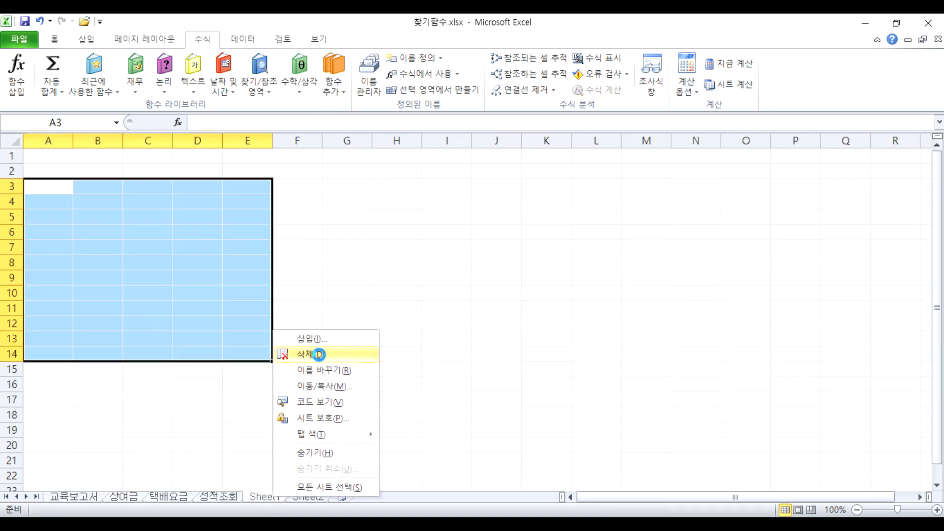
click(310, 353)
right_click(266, 497)
click(290, 354)
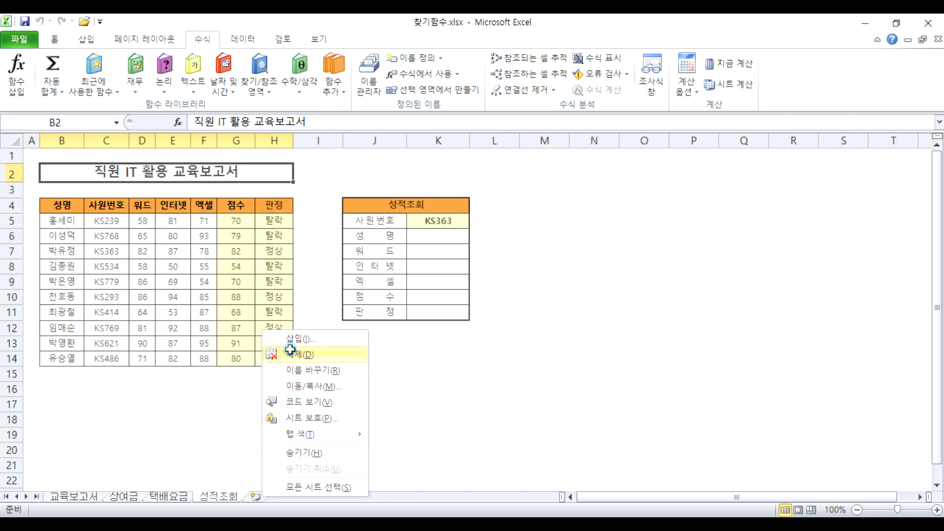
click(168, 497)
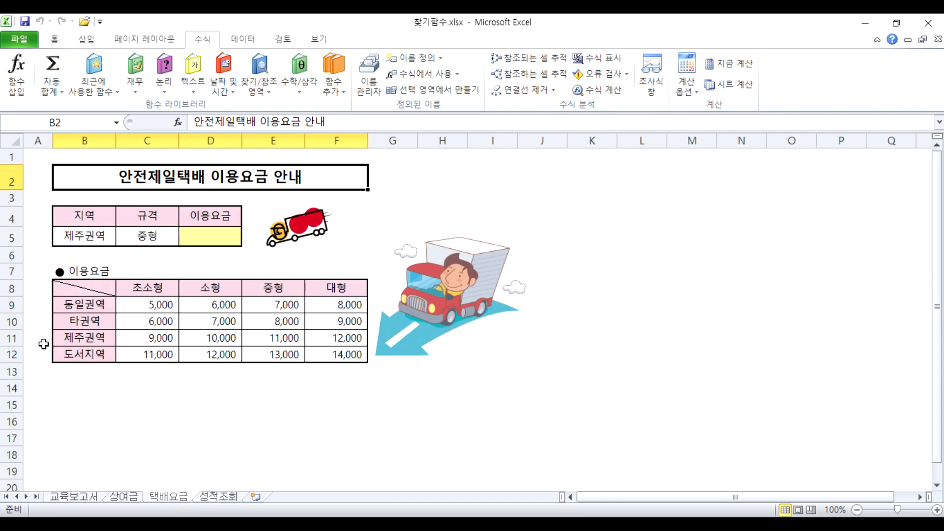
scroll(43, 344, up, 3)
Highlight the 제주권역 fee row and the 중형 column to show they meet at E11
click(246, 274)
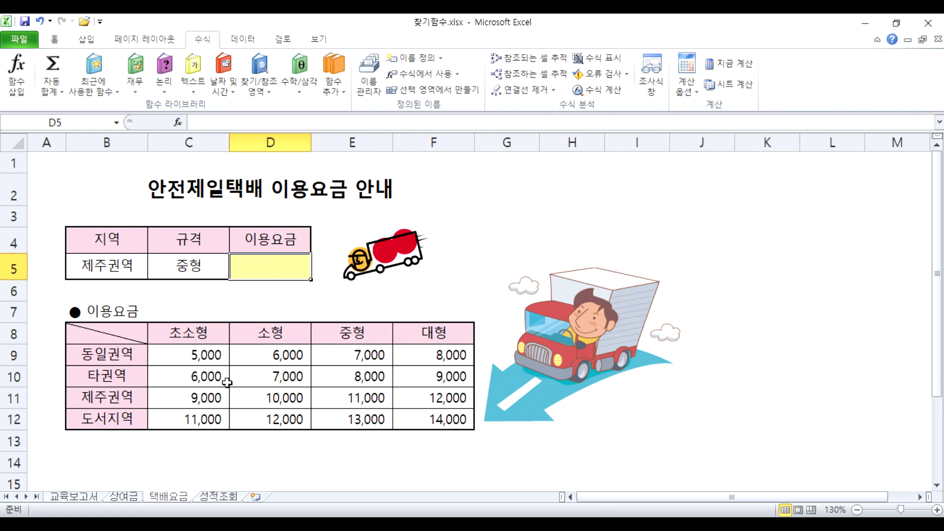
click(95, 265)
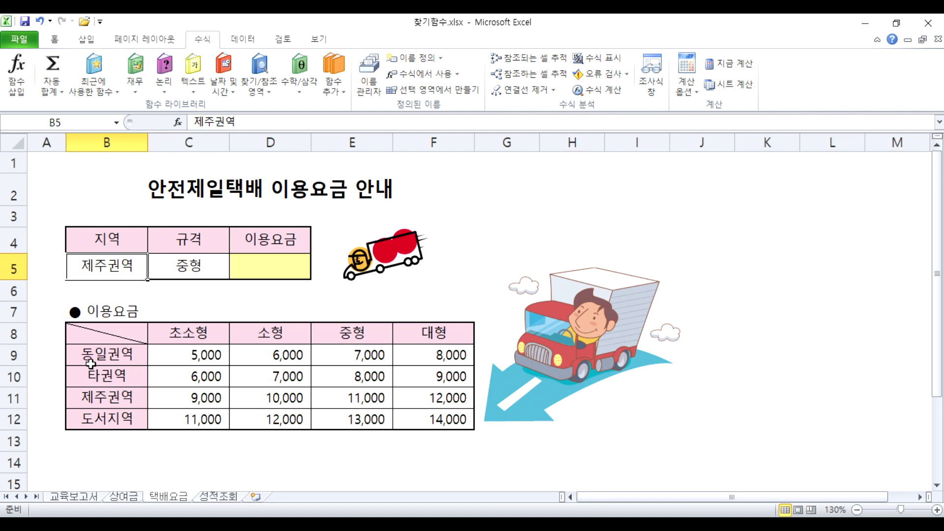
click(86, 399)
drag(86, 399, 433, 399)
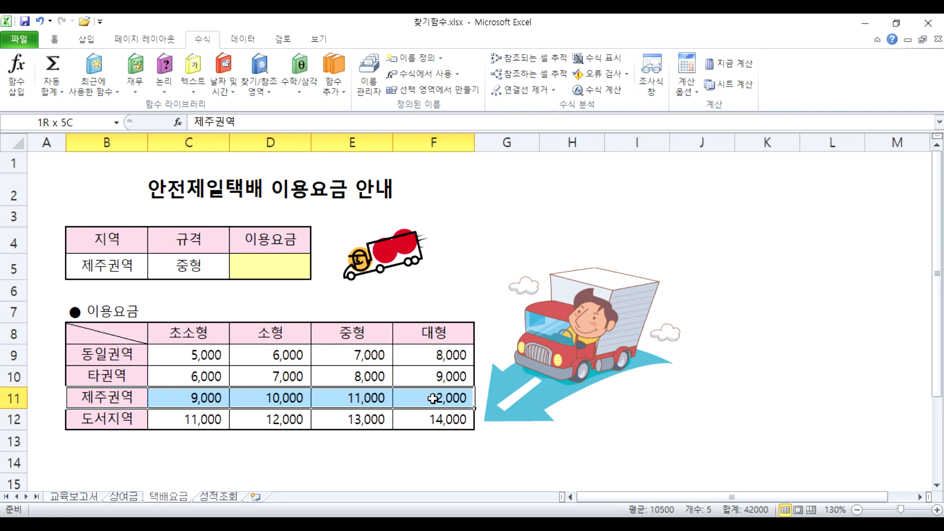
drag(433, 398, 433, 399)
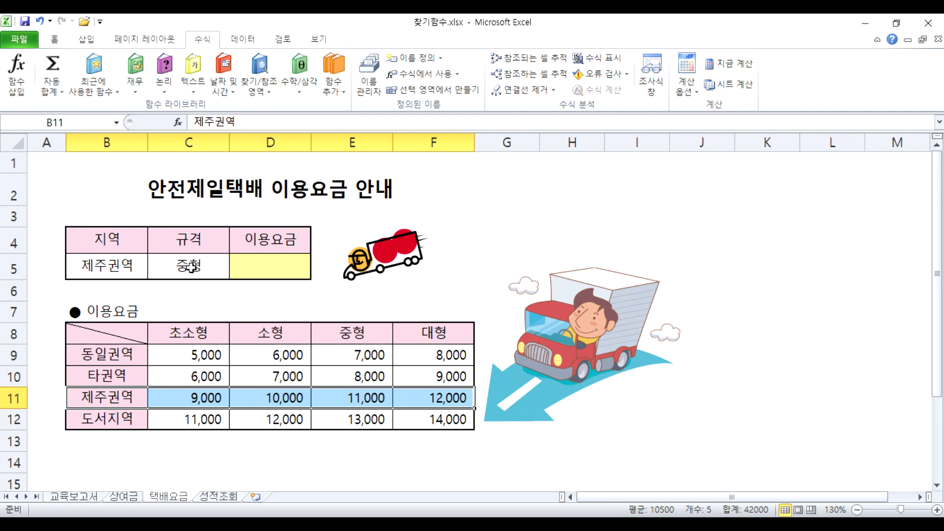
drag(347, 348, 347, 421)
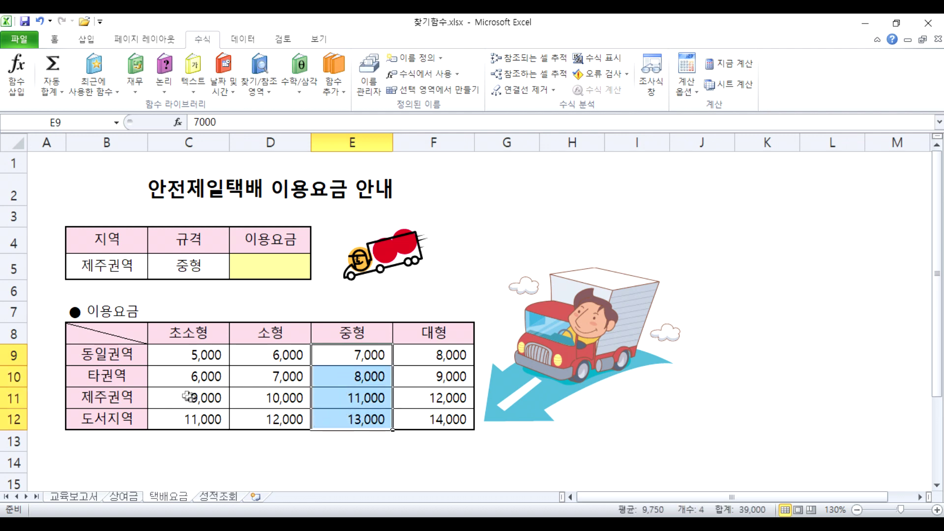
drag(170, 397, 442, 397)
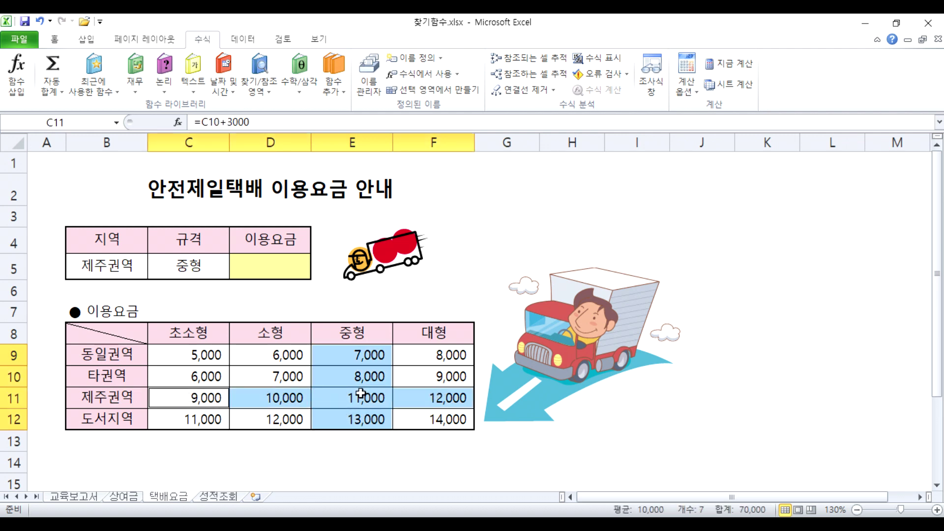
key(Tab)
key(Tab)
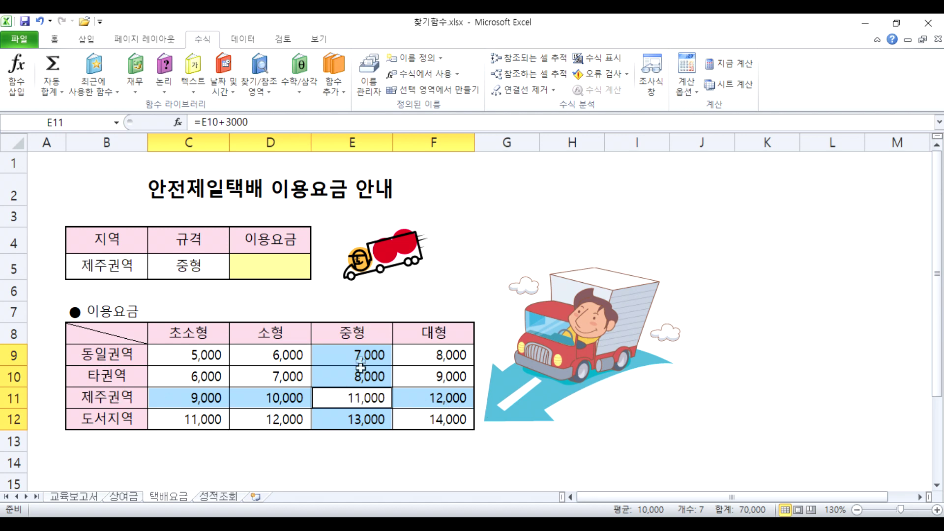
click(252, 268)
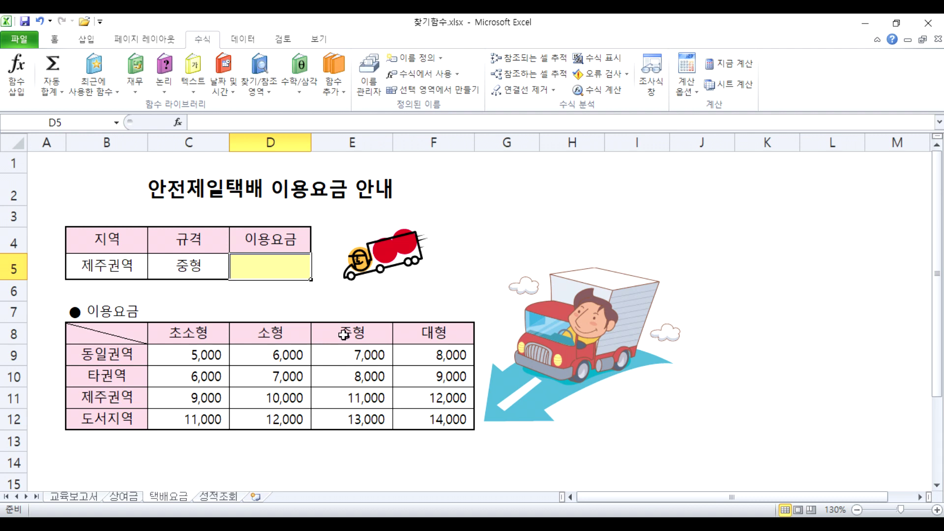
Highlight the lookup ranges: fee grid C9:F12, region names B9:B12 and size headings C8:F8
drag(199, 356, 448, 417)
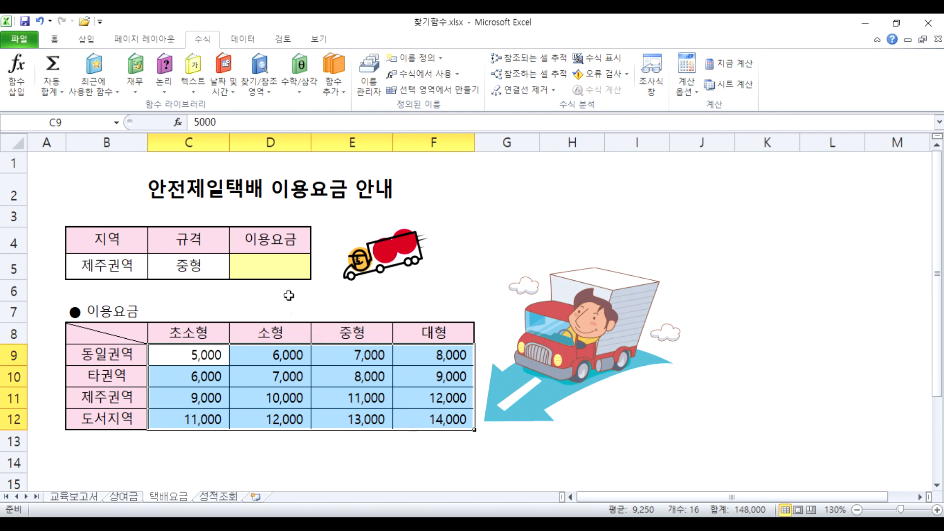
click(115, 262)
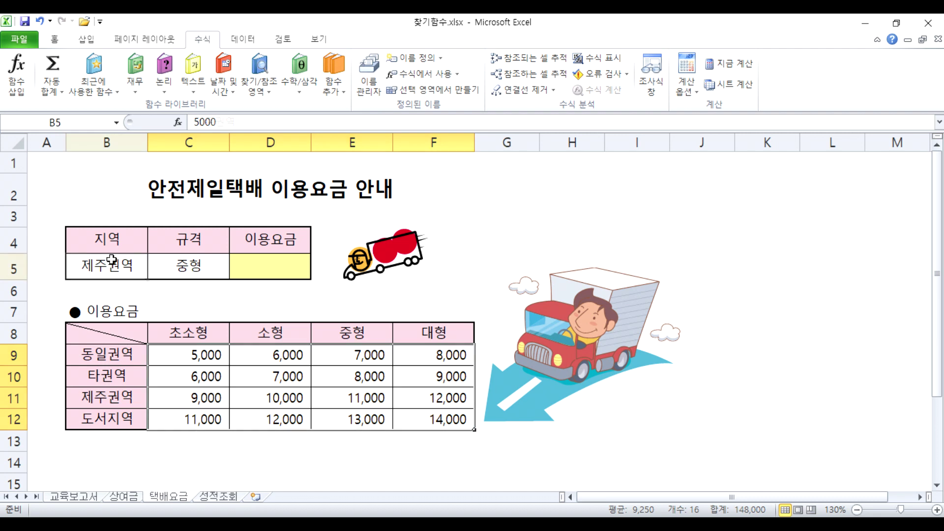
drag(113, 354, 113, 418)
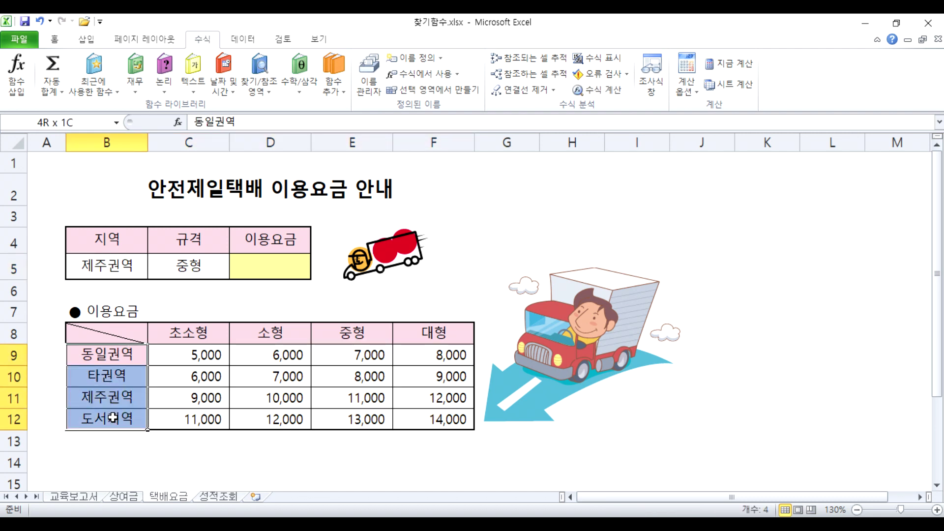
click(187, 264)
click(195, 337)
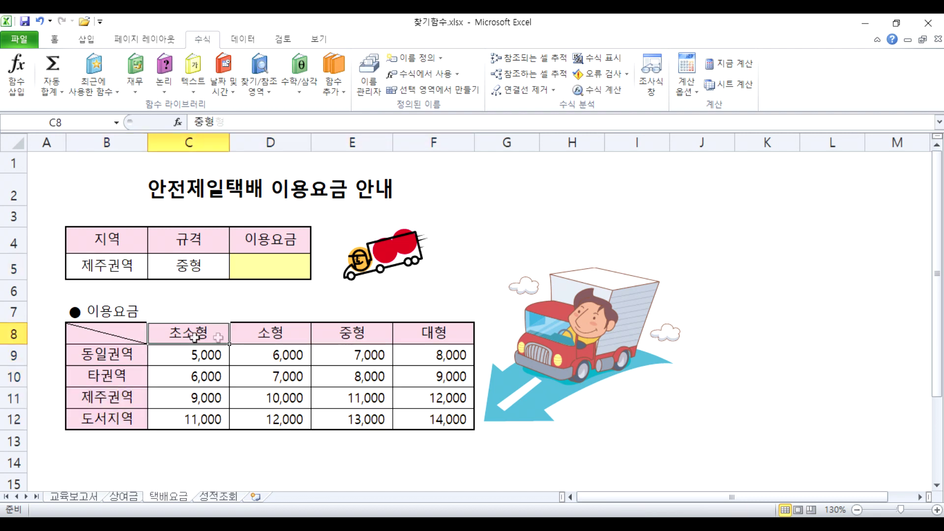
drag(194, 336, 454, 337)
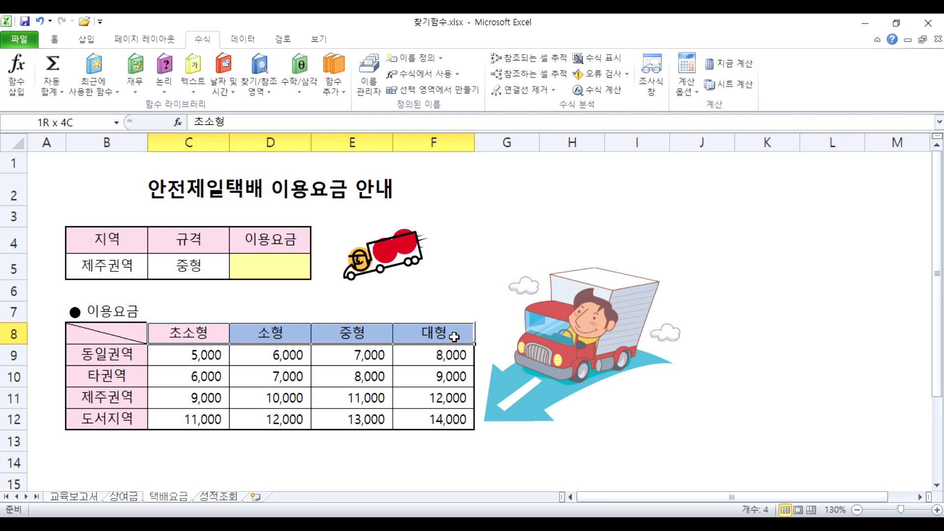
click(118, 265)
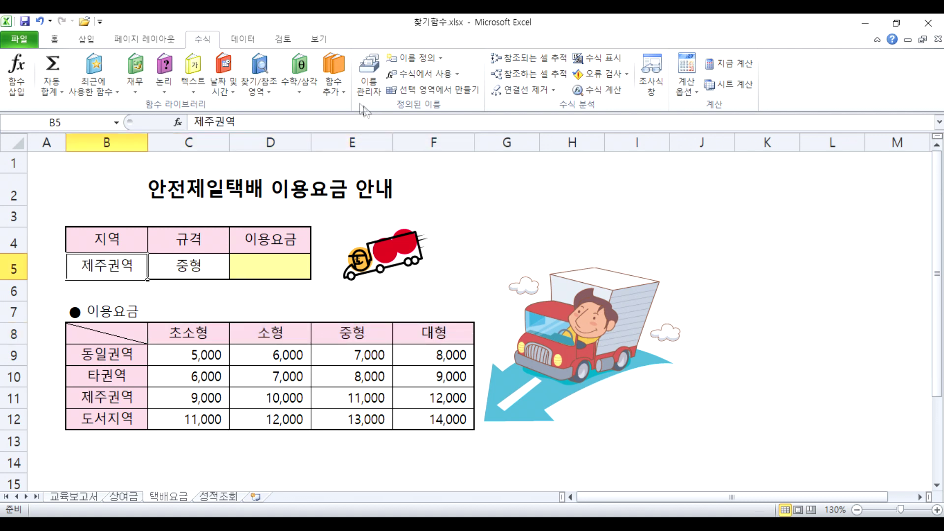
click(243, 39)
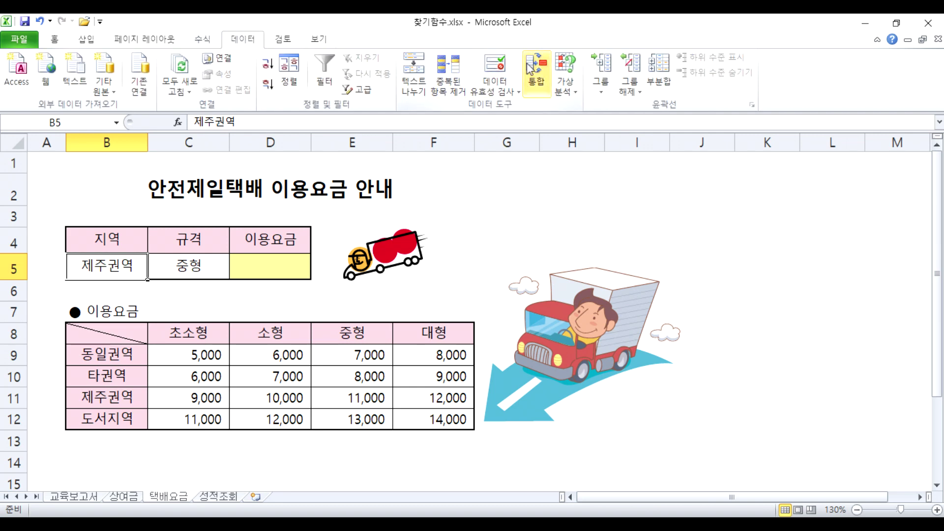
Give B5 a list-validation dropdown sourced from the region names $B$9:$B$12
click(494, 66)
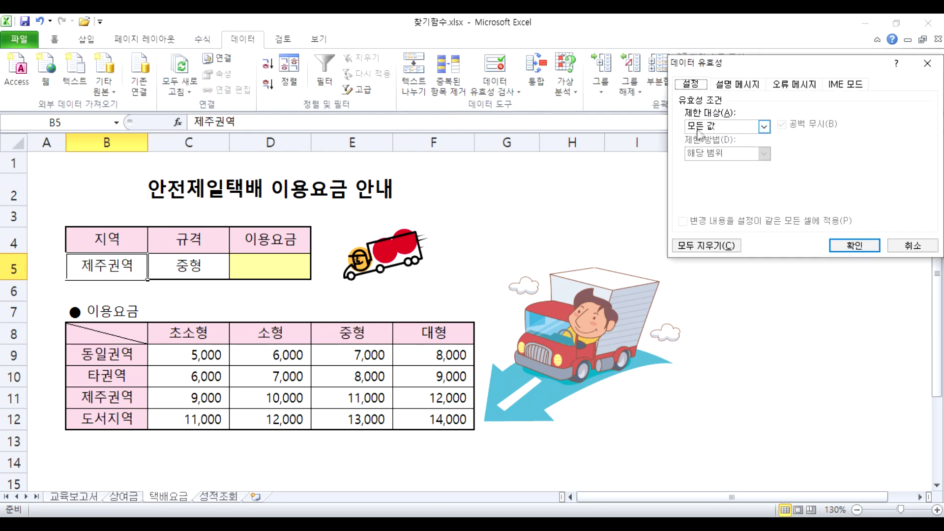
click(699, 127)
click(701, 167)
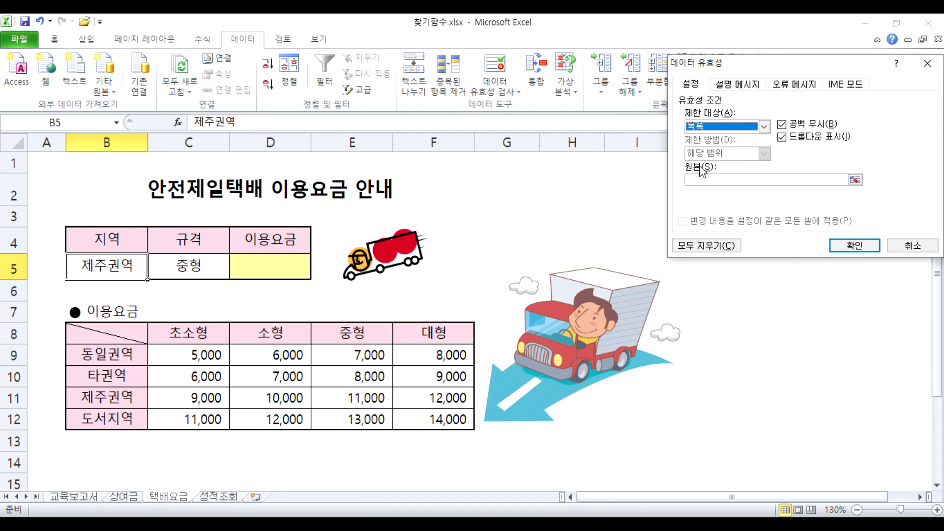
click(702, 180)
drag(107, 348, 100, 422)
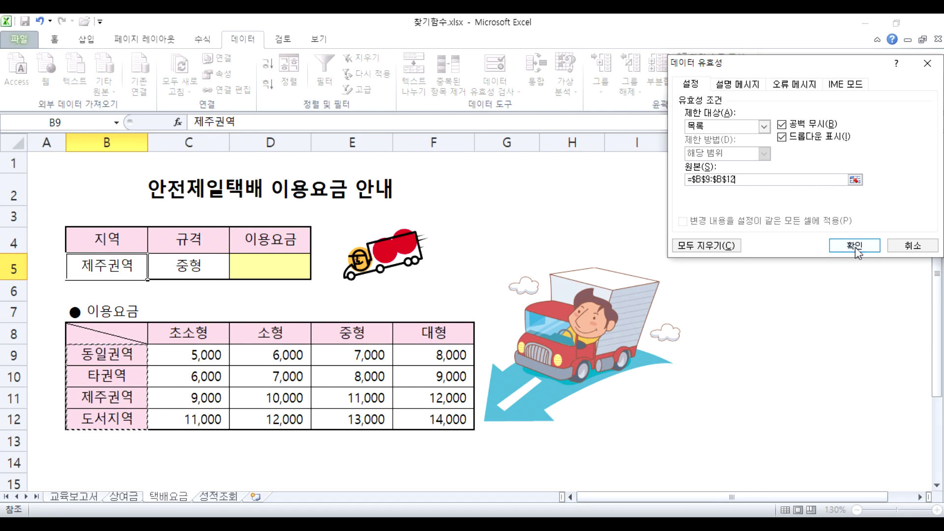
click(855, 247)
Give C5 a list-validation dropdown sourced from the size headings $C$8:$F$8
click(189, 265)
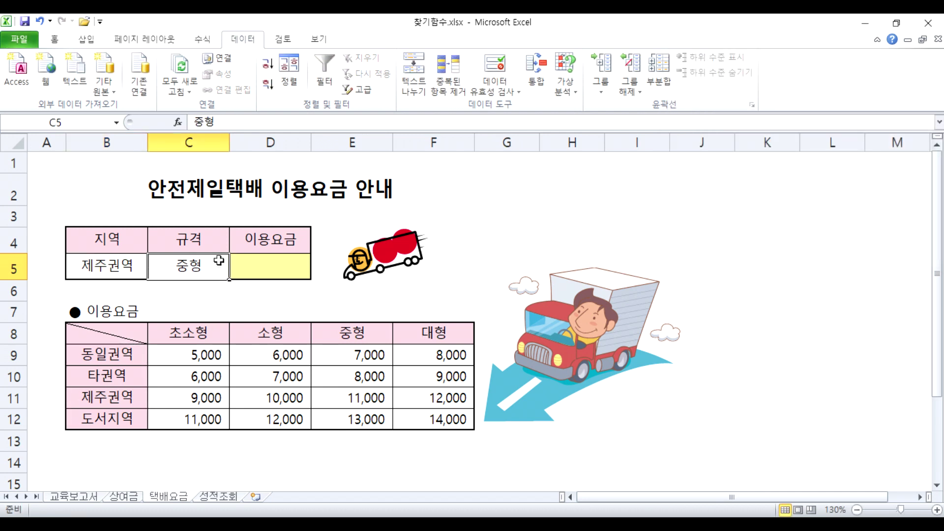
click(495, 67)
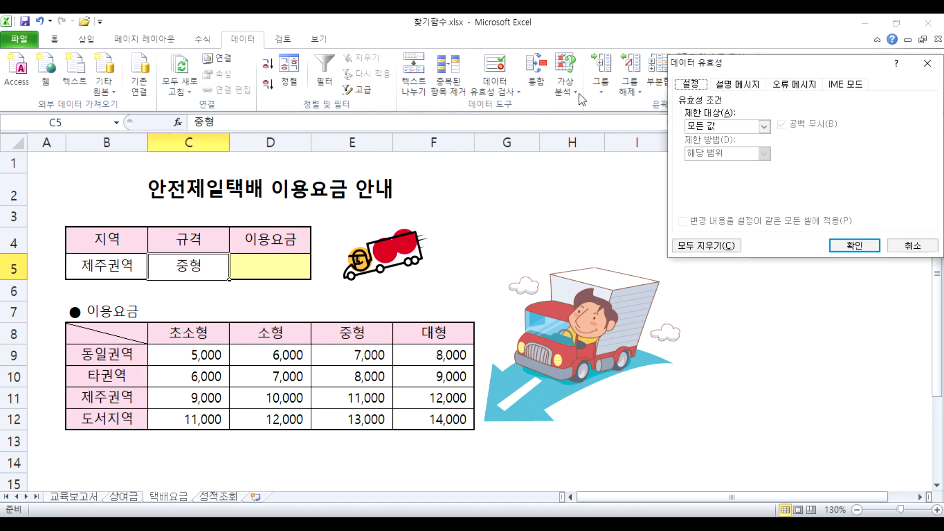
click(727, 132)
click(708, 164)
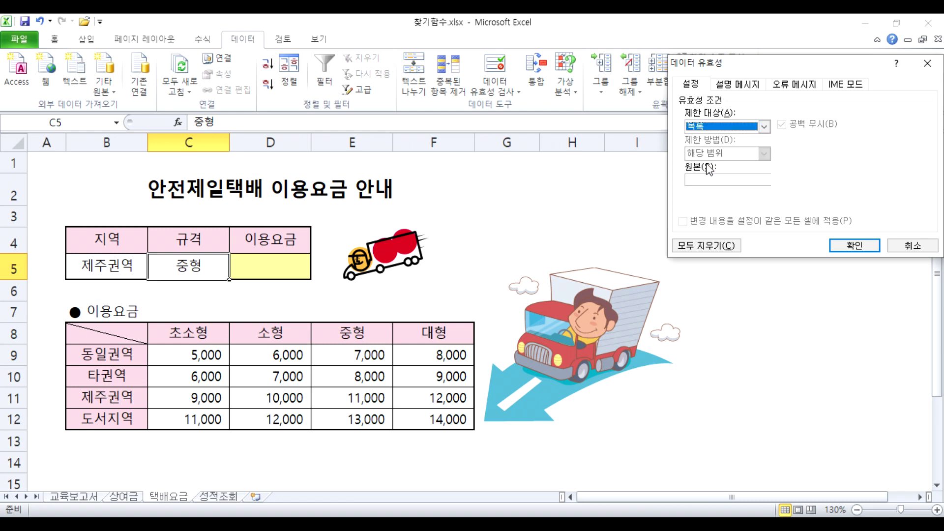
drag(731, 67, 509, 136)
click(495, 248)
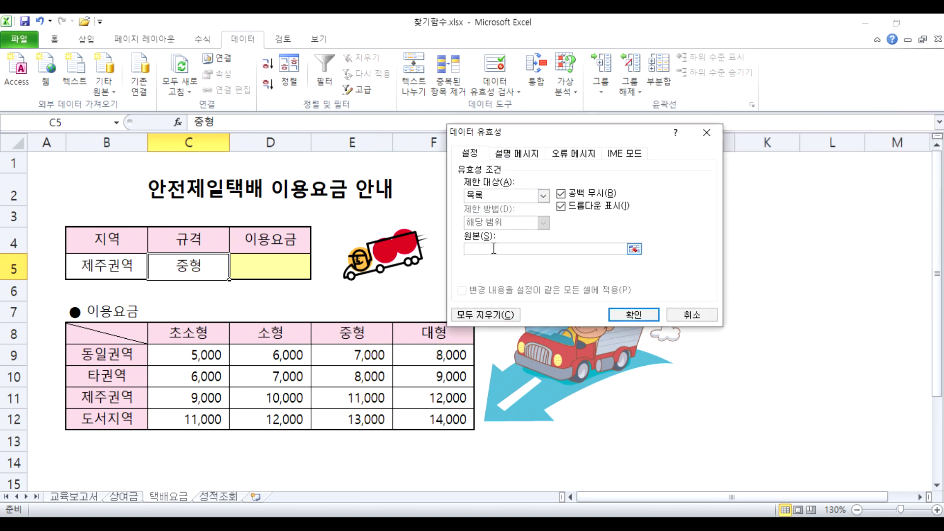
drag(184, 334, 422, 344)
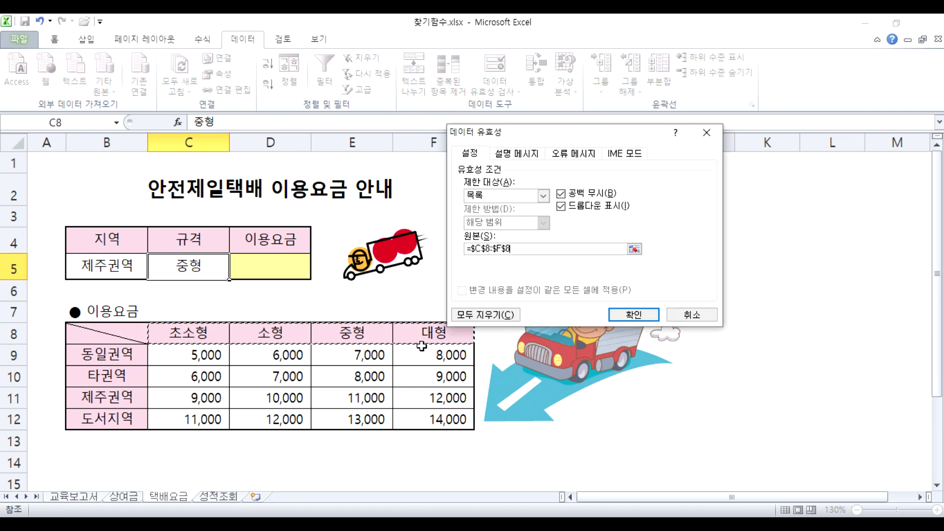
click(643, 317)
click(131, 268)
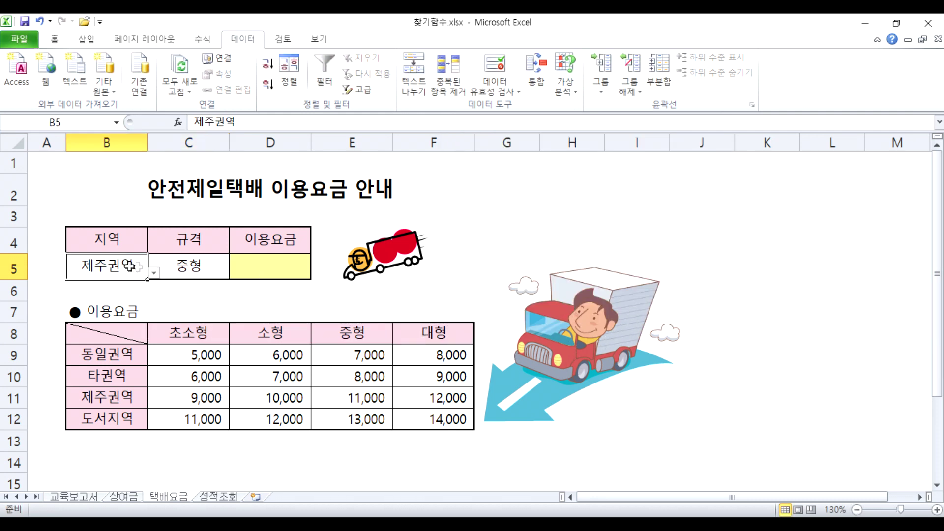
Try 동일권역, 타권역 and 도서지역 in B5's dropdown, finally settling on 제주권역
click(154, 272)
click(59, 285)
click(154, 273)
click(99, 295)
click(154, 272)
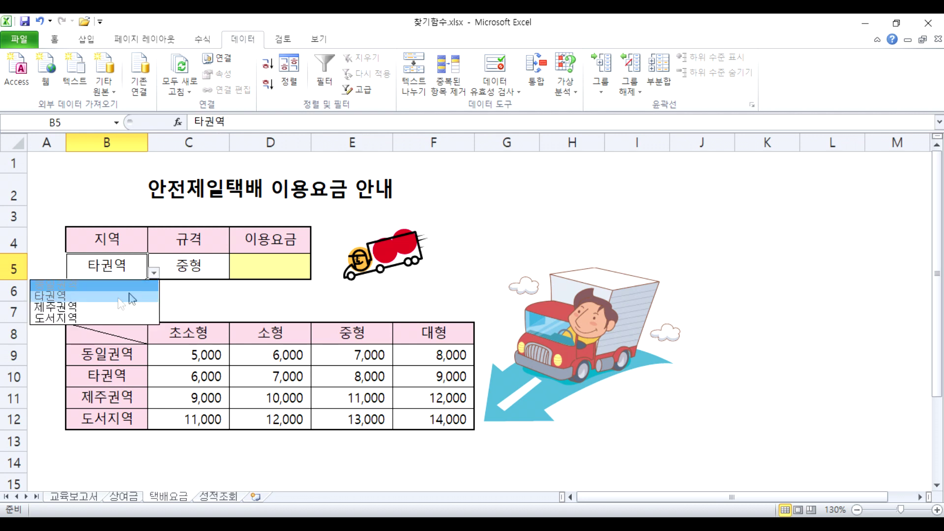
click(106, 317)
click(154, 272)
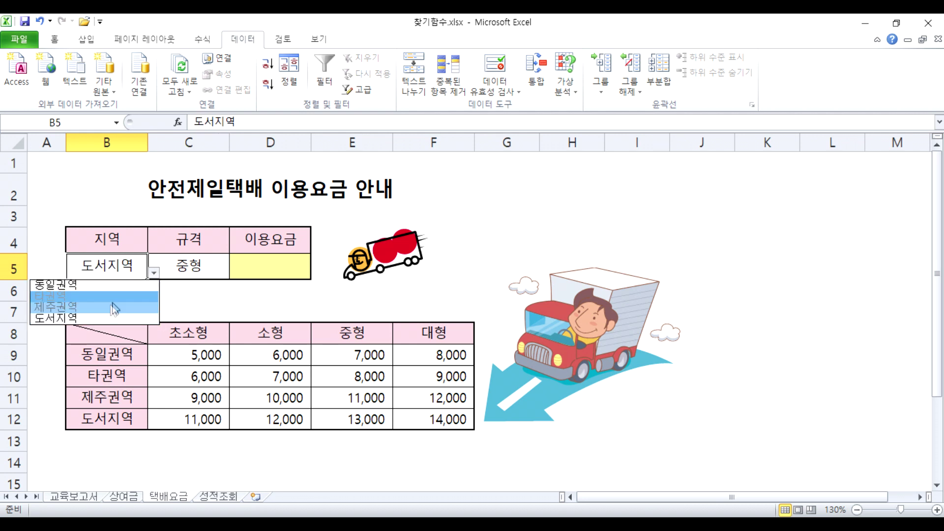
click(77, 306)
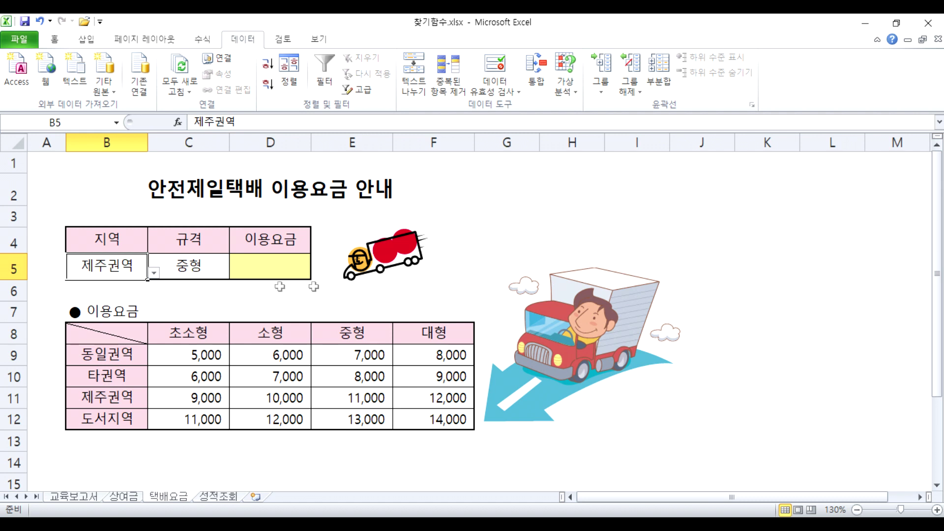
Keep 중형 as C5's size and go to the 교육보고서 sheet
click(224, 273)
click(236, 272)
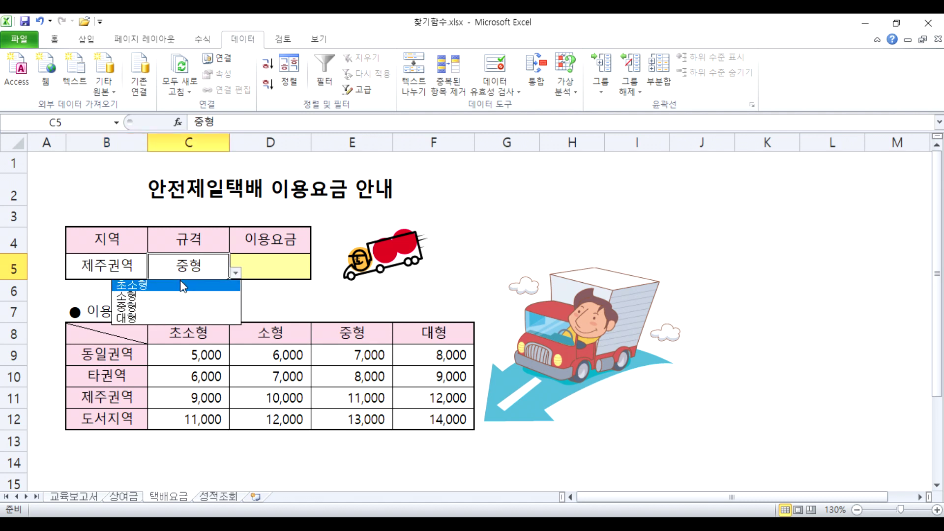
click(165, 307)
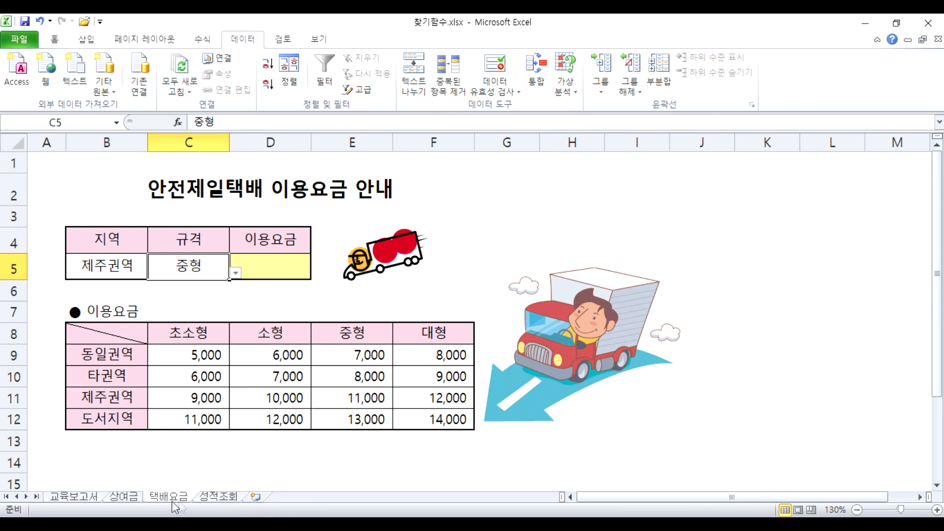
click(70, 501)
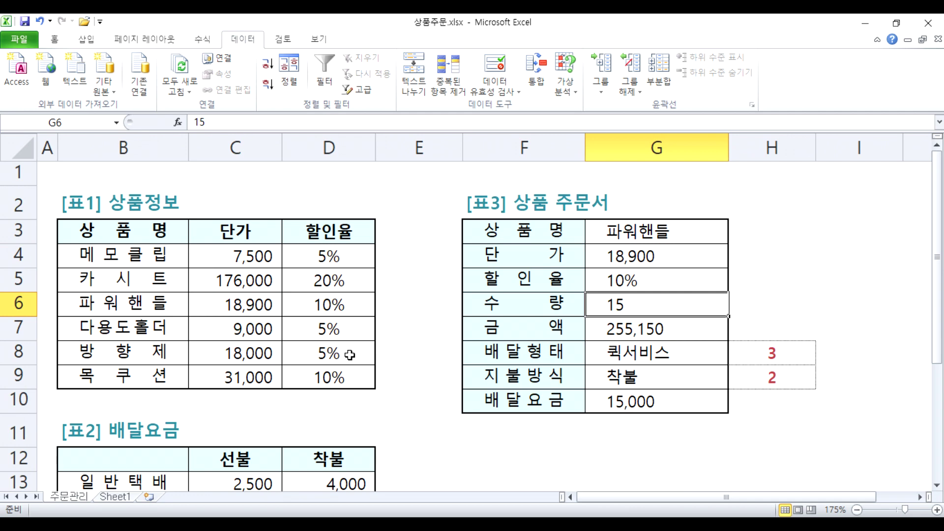
scroll(349, 355, down, 2)
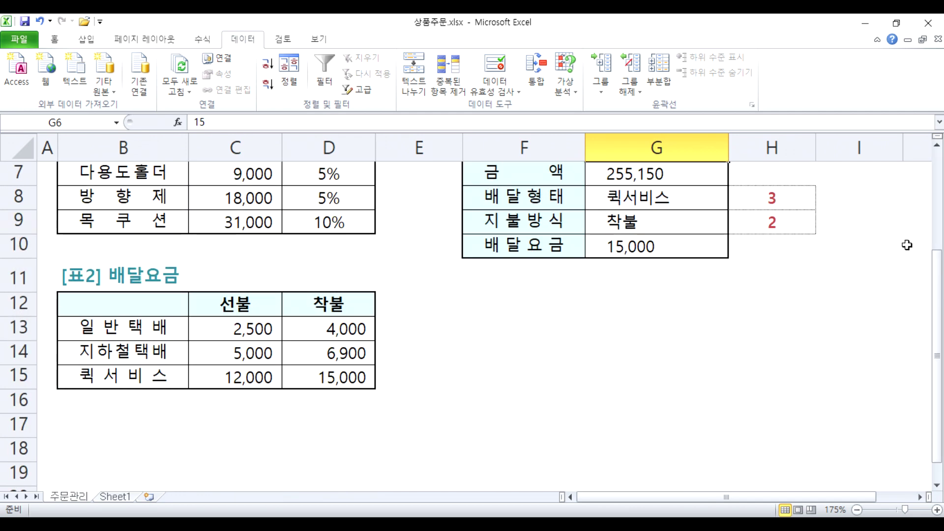
click(782, 206)
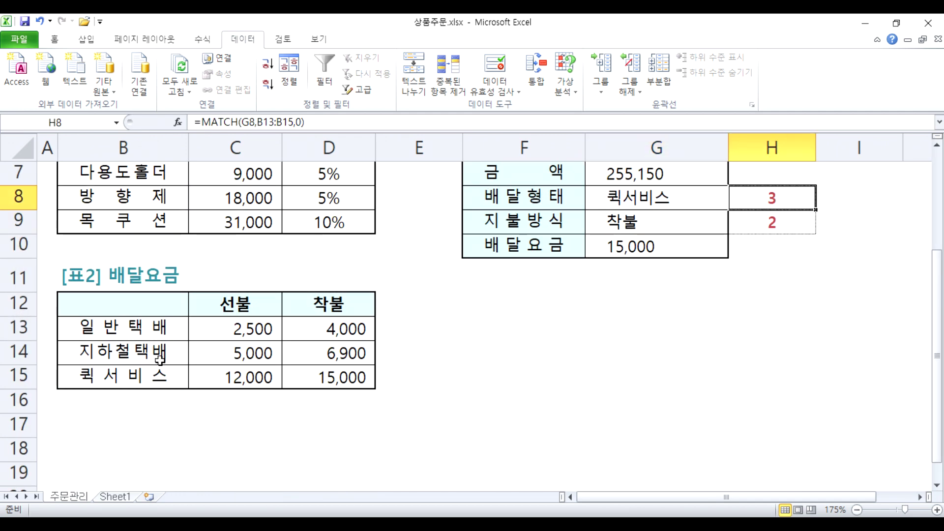
click(146, 381)
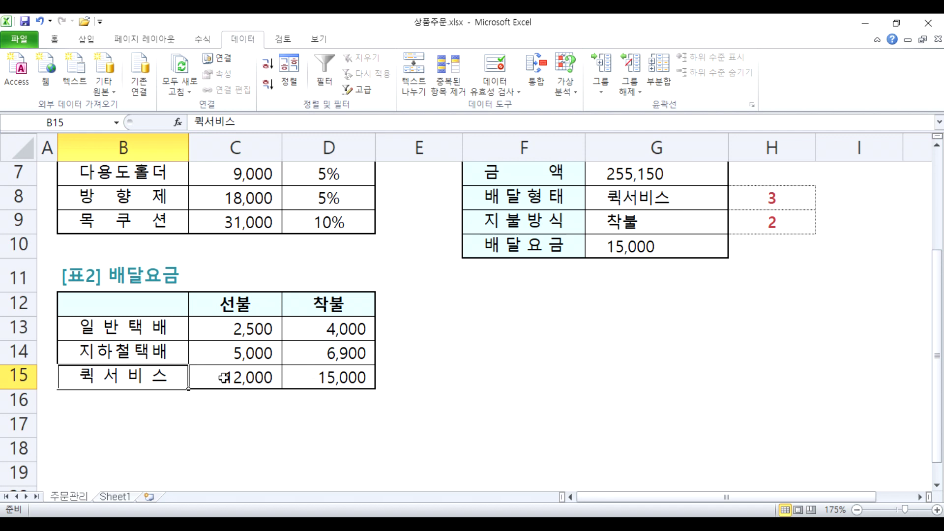
click(672, 219)
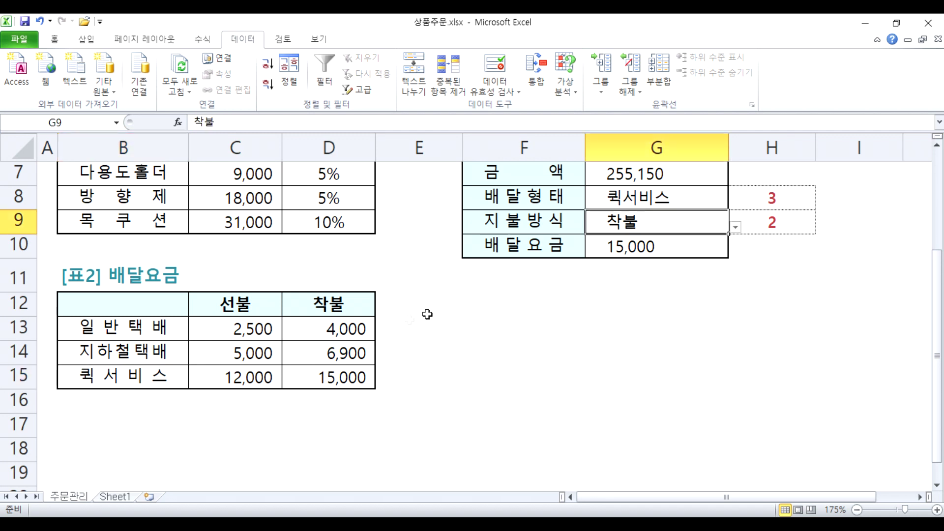
click(336, 311)
click(785, 190)
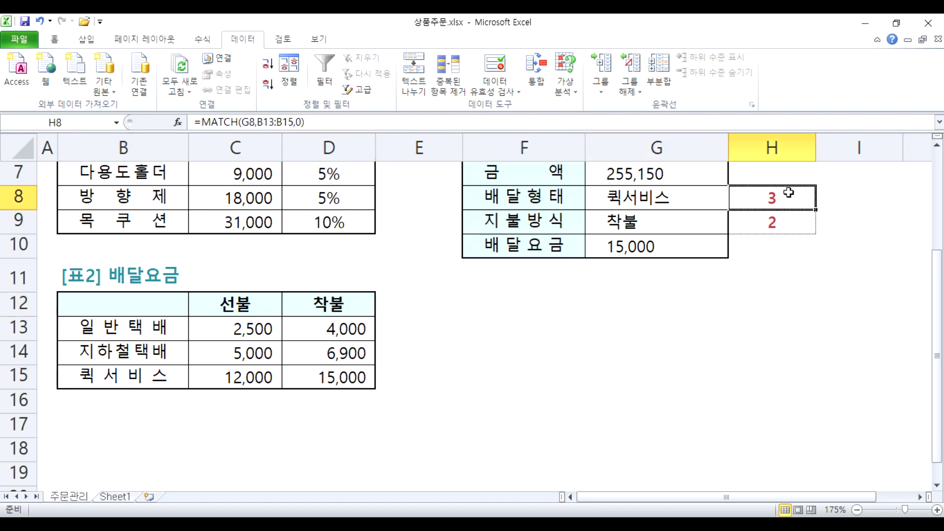
key(F2)
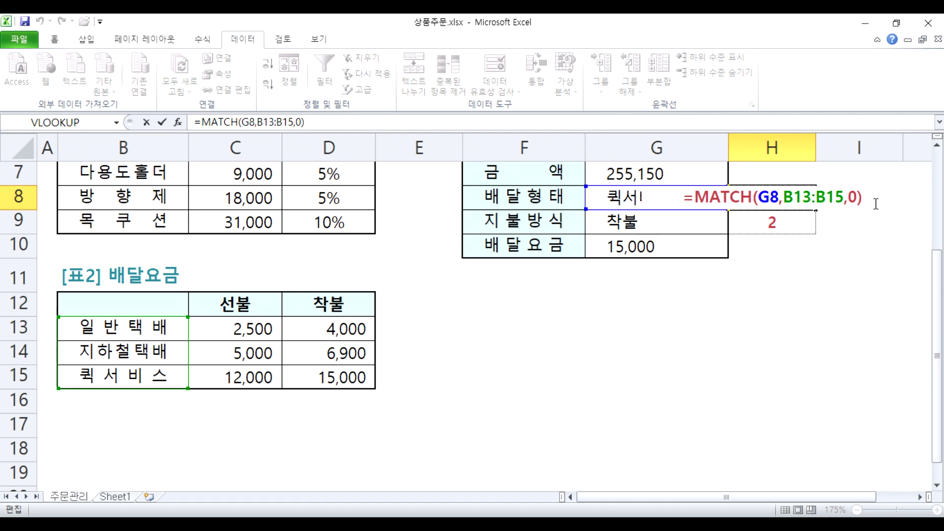
key(ctrl+Return)
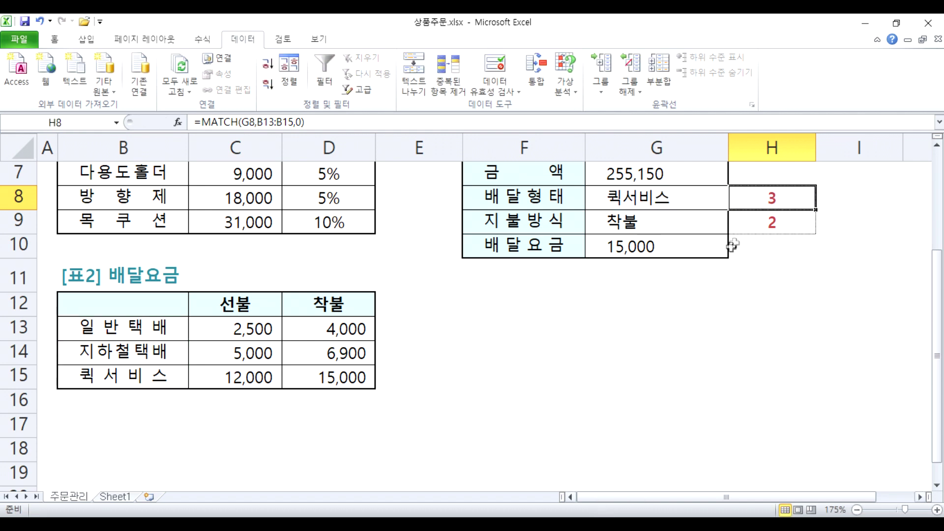
key(F2)
key(ctrl+Return)
double_click(694, 245)
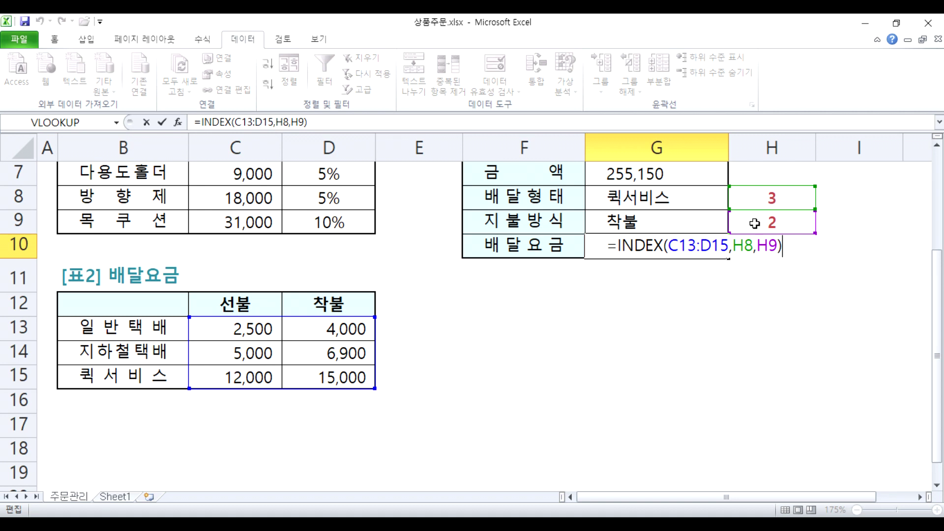
click(733, 245)
key(Return)
click(679, 197)
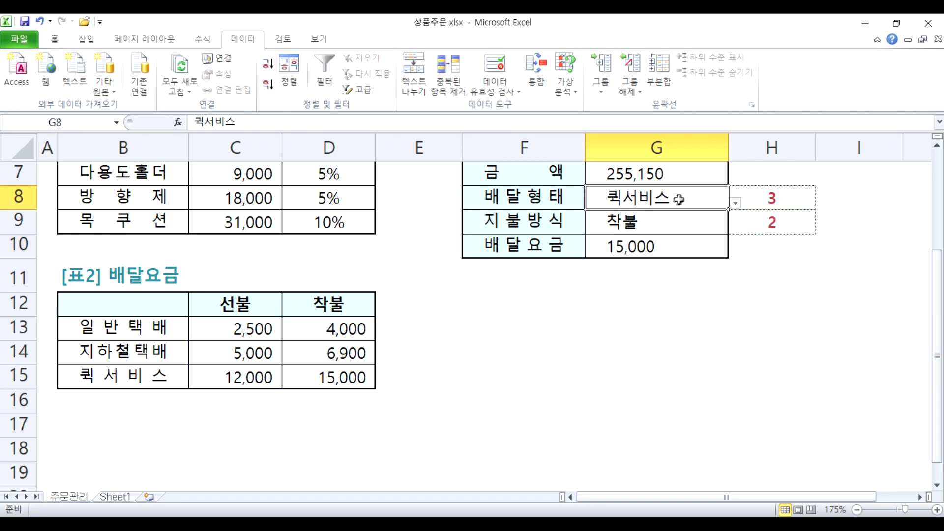
click(761, 196)
key(F2)
drag(693, 197, 871, 196)
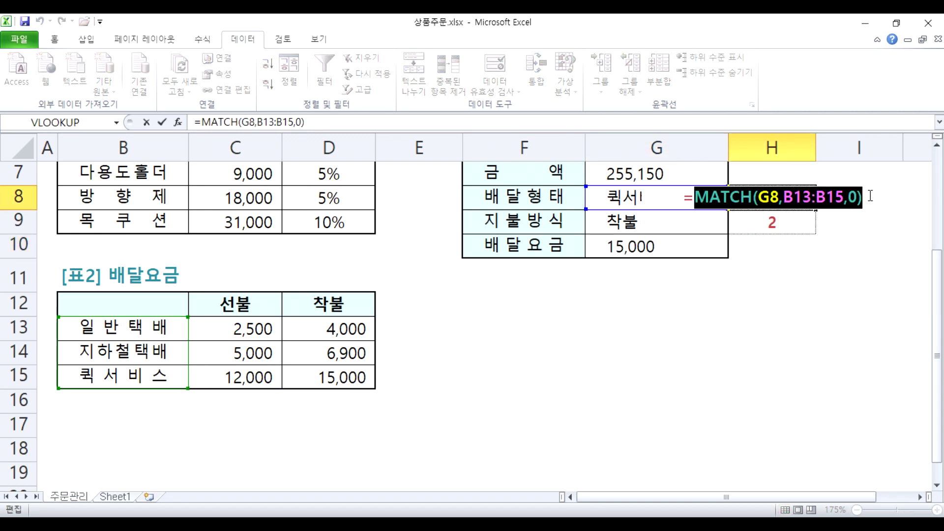
key(Return)
click(670, 247)
click(766, 225)
key(F2)
drag(699, 222, 865, 222)
key(ctrl+Return)
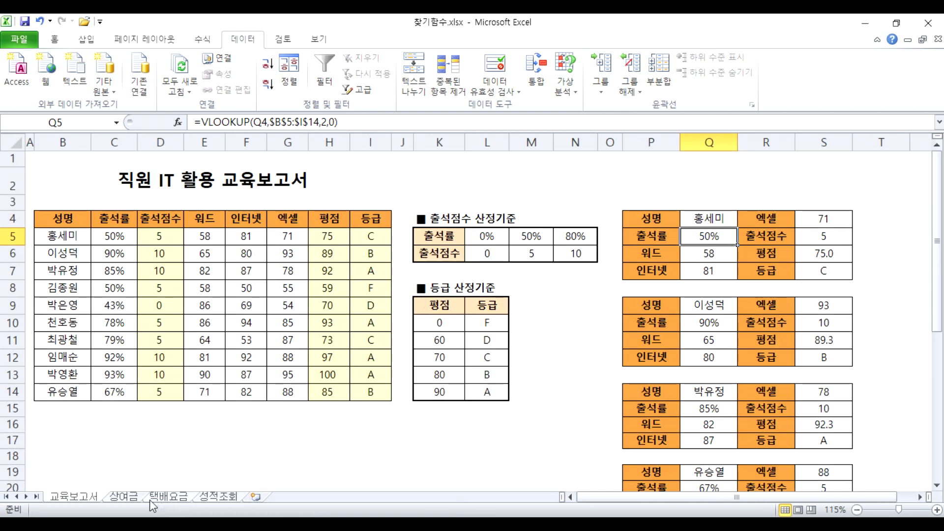
On the 택배요금 sheet, move the truck picture to the top right
click(133, 497)
click(169, 497)
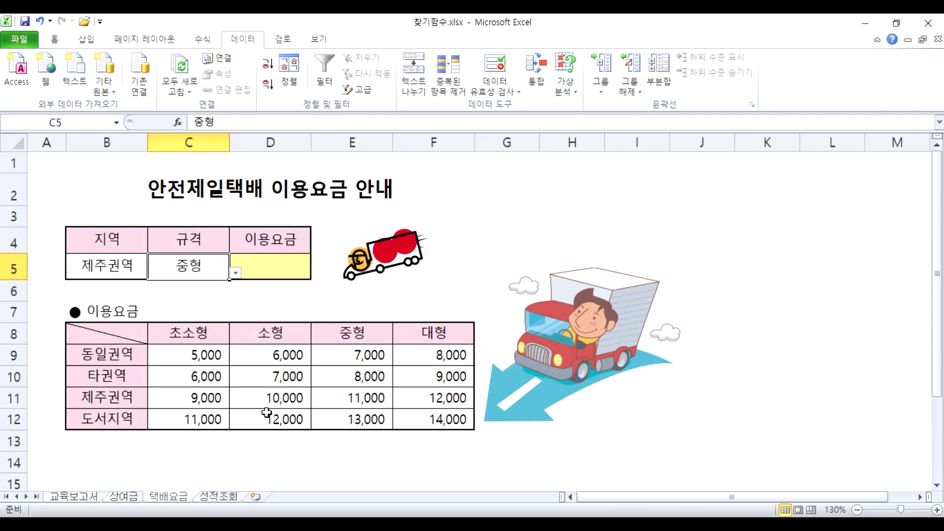
drag(359, 273, 745, 199)
Start D5's formula as =INDEX(C9:F12, and remove the stray sheet reference
click(264, 271)
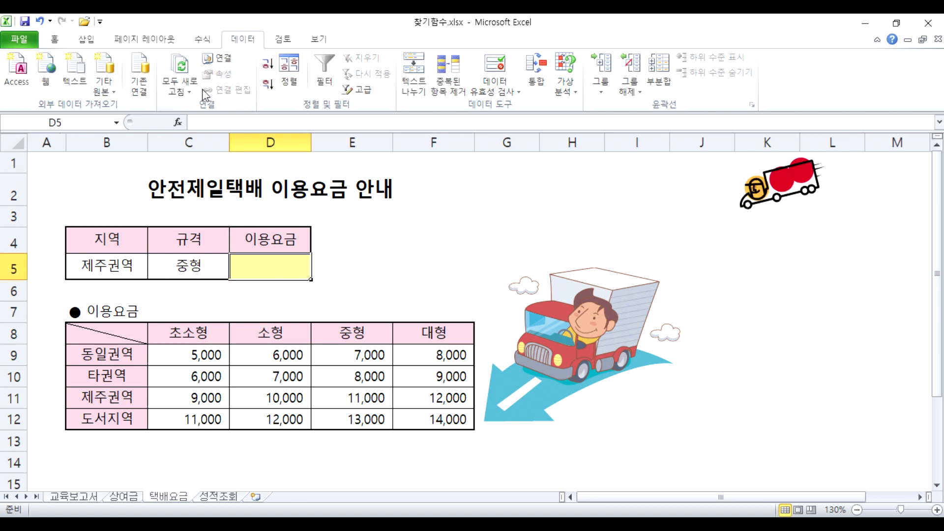
click(55, 39)
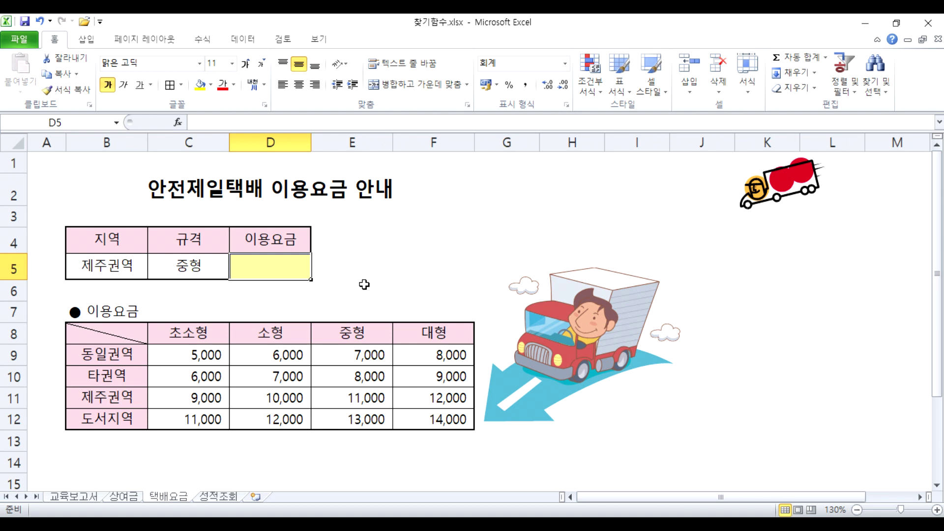
text(=INSE)
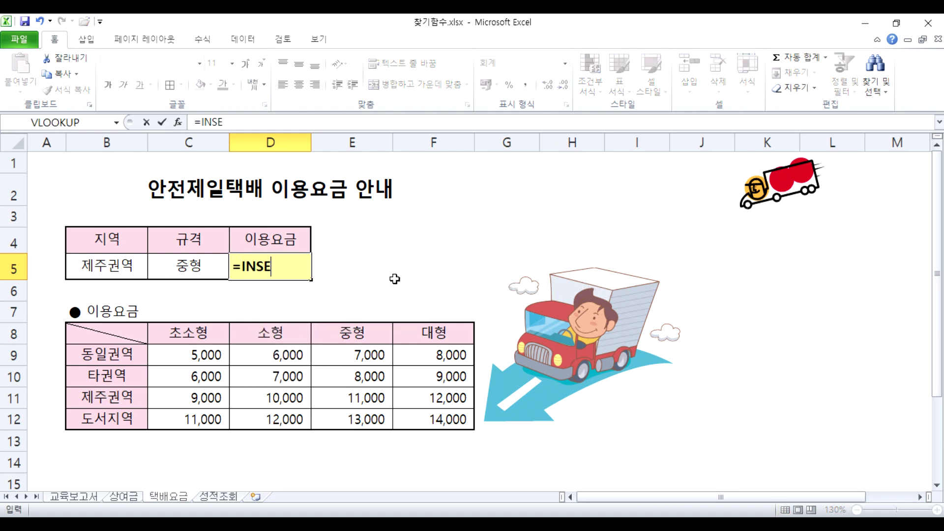
key(BackSpace)
key(BackSpace)
text(DEX()
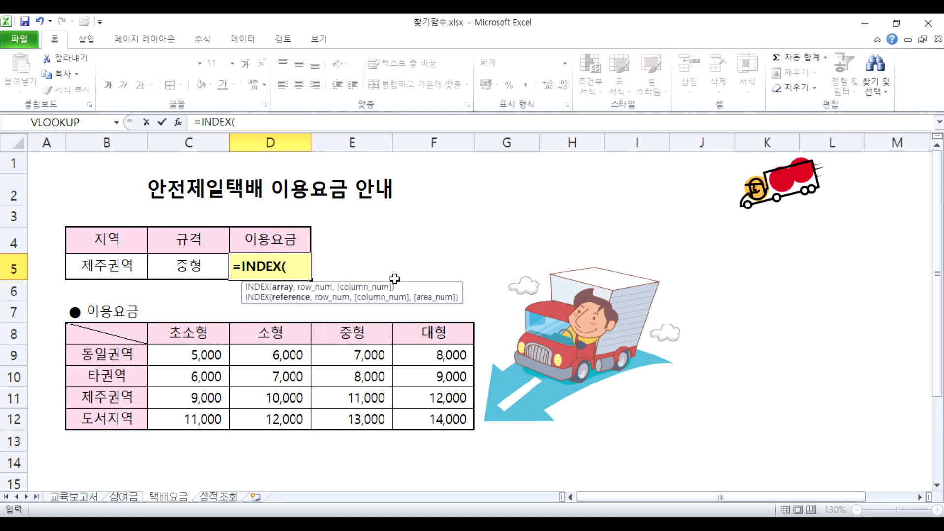
drag(213, 355, 446, 418)
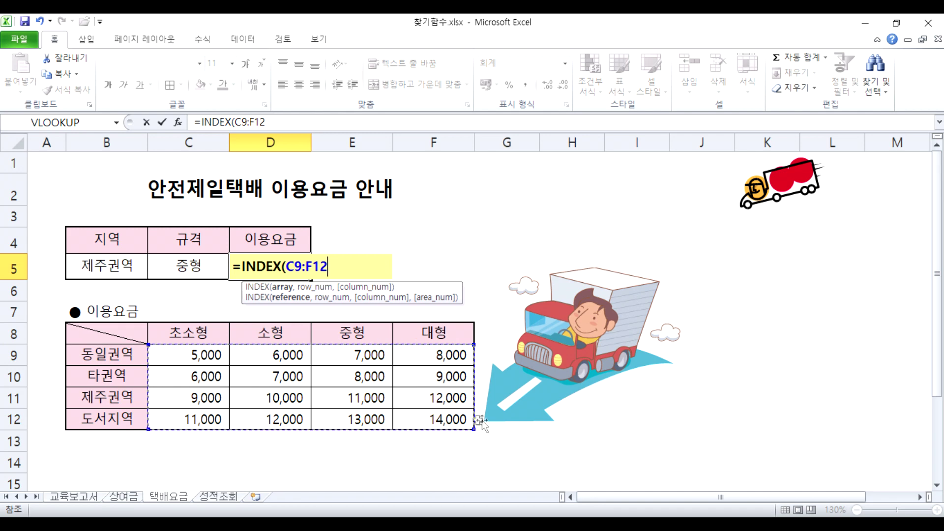
text(,)
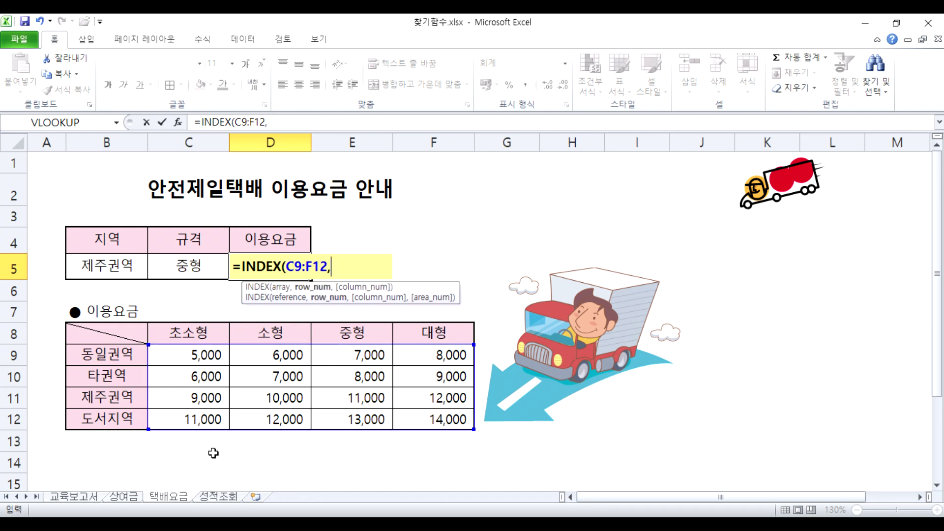
click(125, 497)
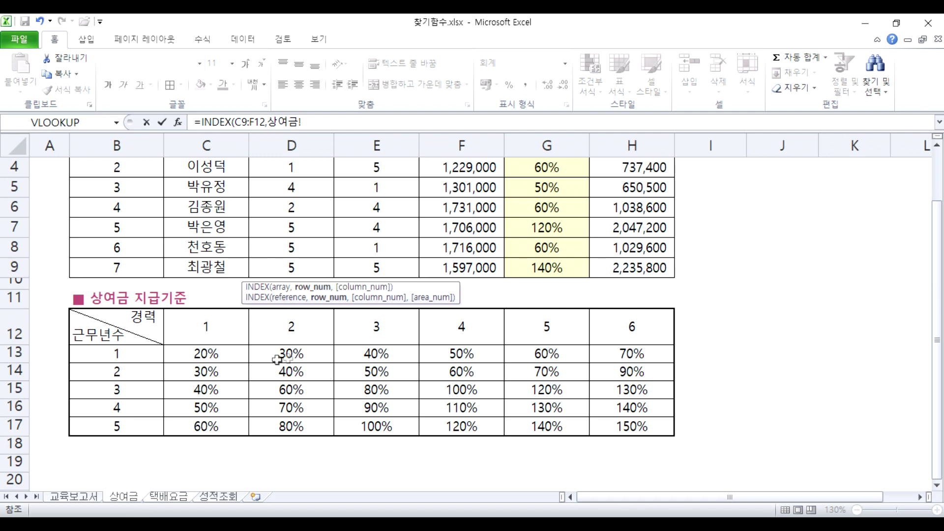
click(183, 496)
key(shift+Left)
key(shift+Left)
key(shift+Left)
key(shift+Left)
key(shift+Left)
key(BackSpace)
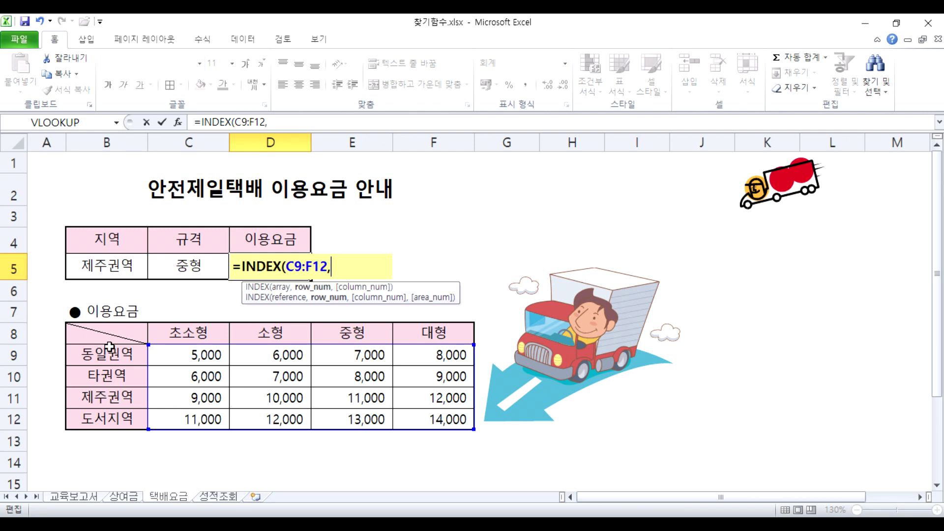
Add MATCH(B5,B9:B12 to D5's formula and strip out the sheet prefixes
text(MATCH()
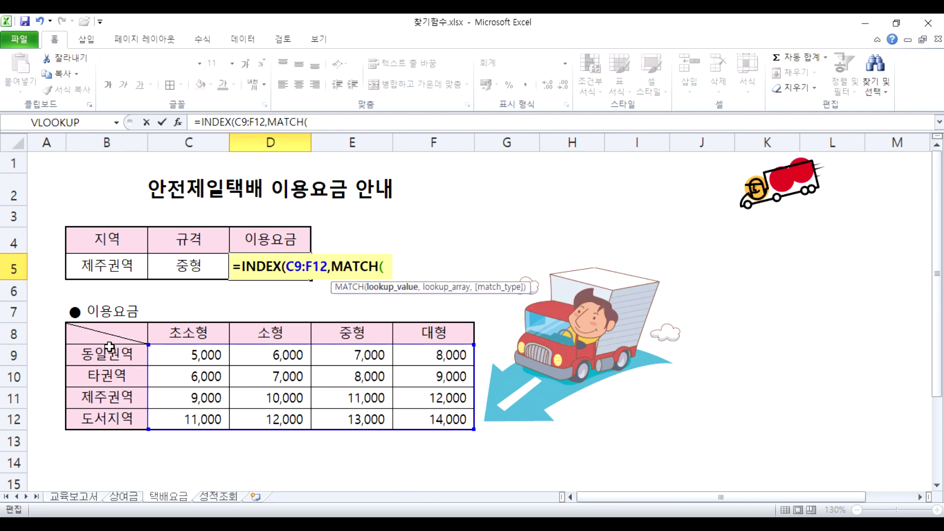
click(103, 264)
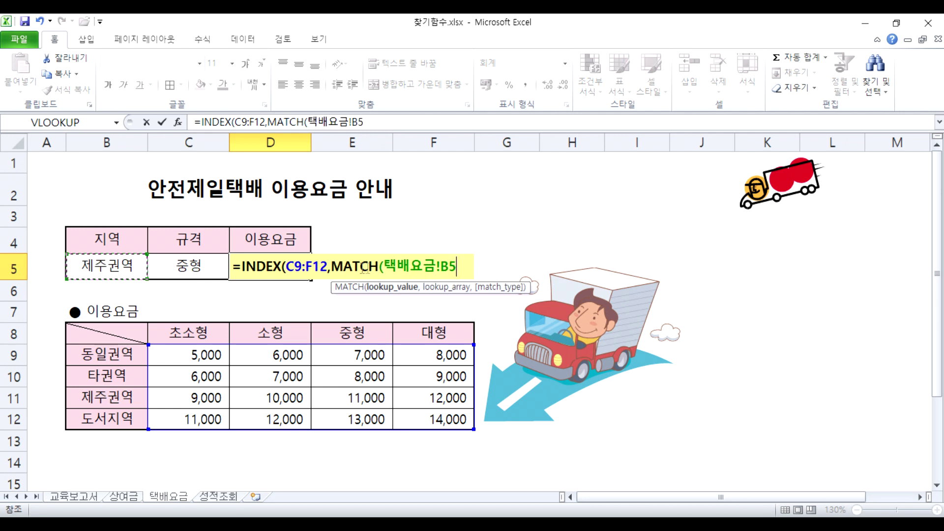
drag(383, 266, 444, 268)
text(,)
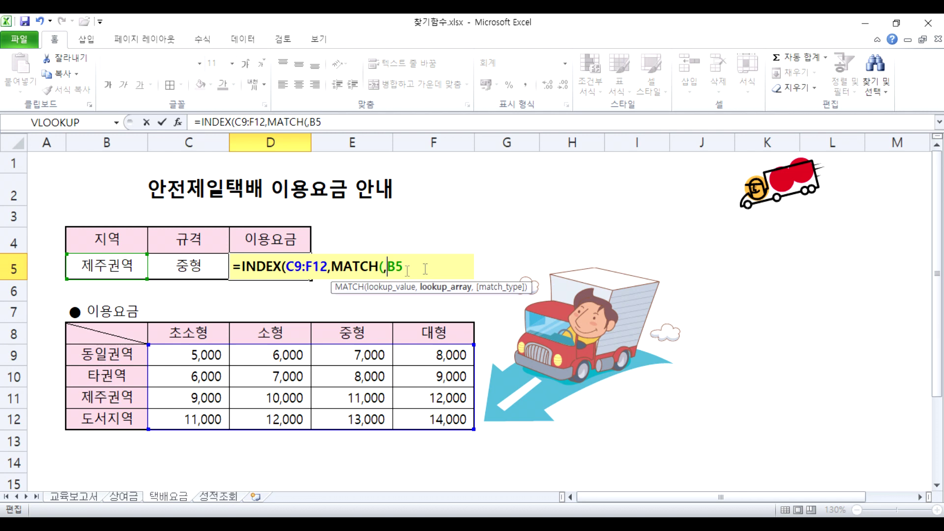
text(ㅠㅠ)
key(BackSpace)
key(BackSpace)
key(BackSpace)
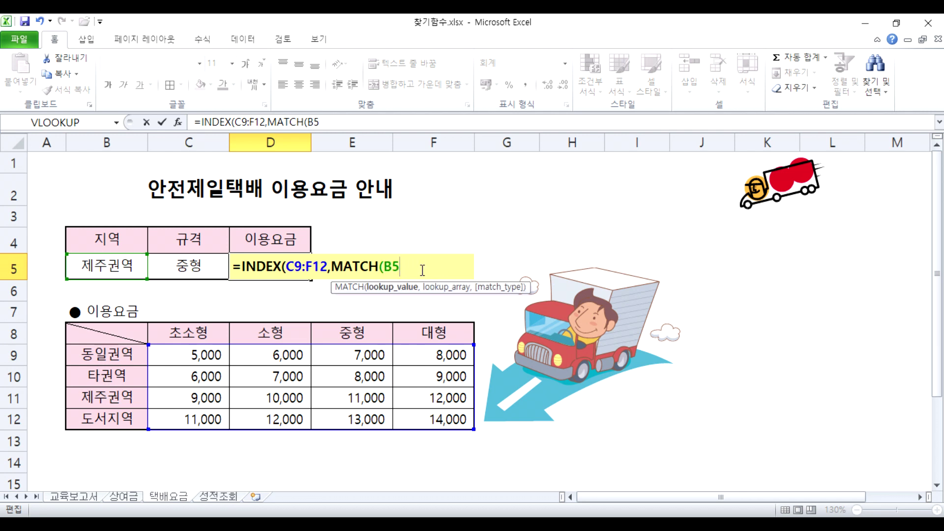
text(,)
drag(106, 355, 106, 422)
drag(404, 267, 463, 272)
key(BackSpace)
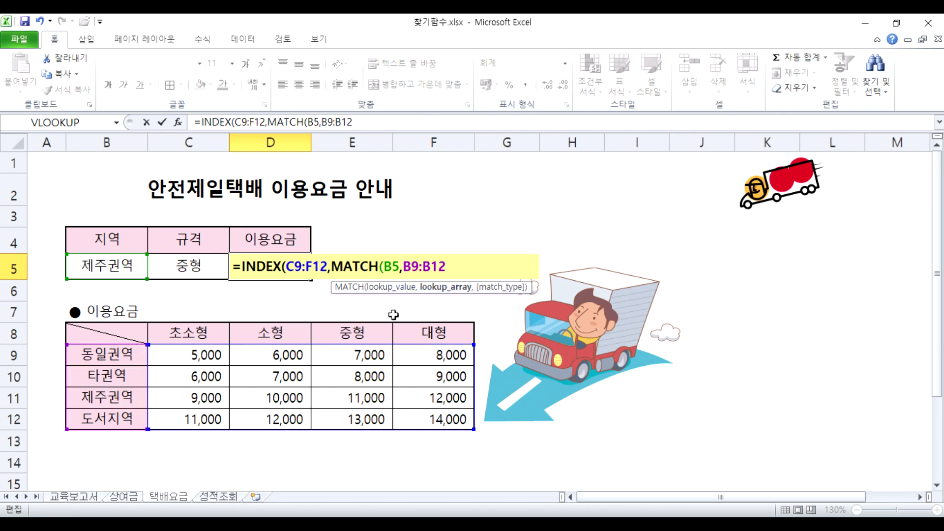
key(Escape)
Enter =INDEX(C9:F12,MATCH(B5,B9:B12,0), in D5 for the region row lookup
text(=INDE)
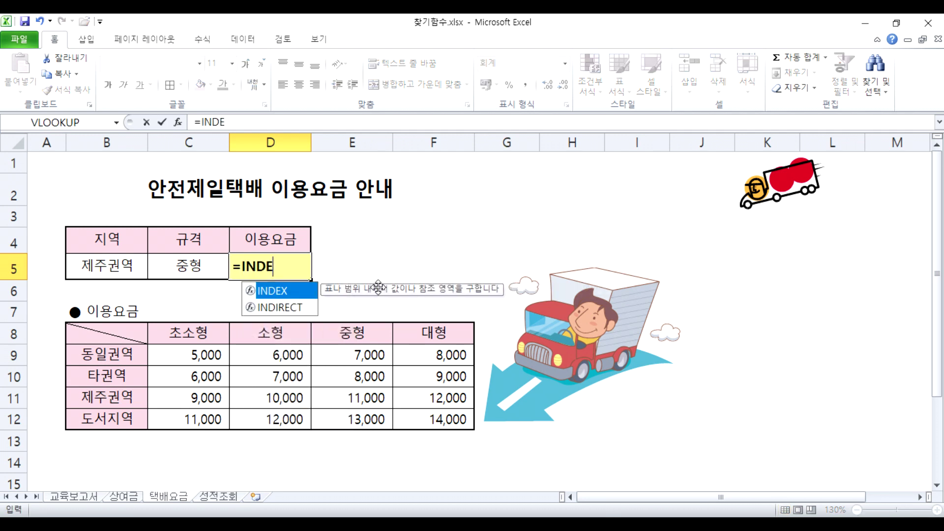
text(X()
drag(202, 356, 437, 412)
text(,MATCH()
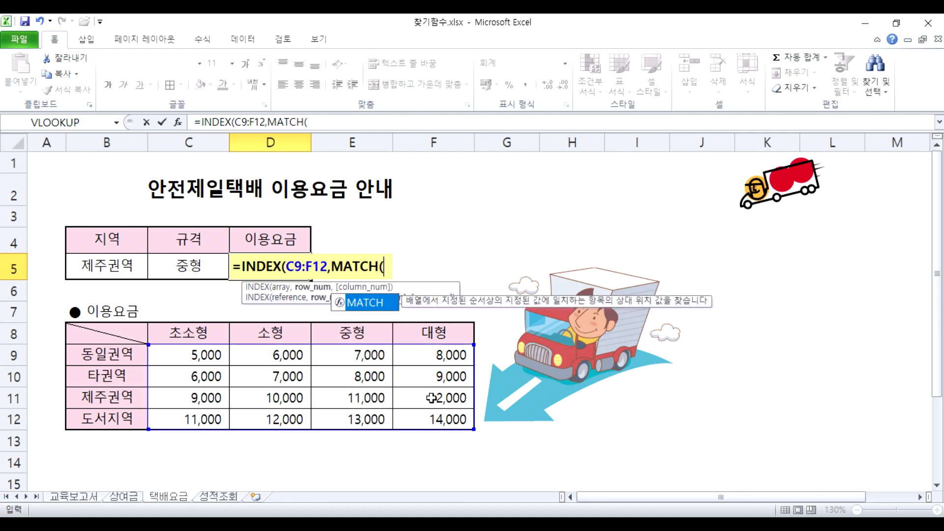
click(116, 271)
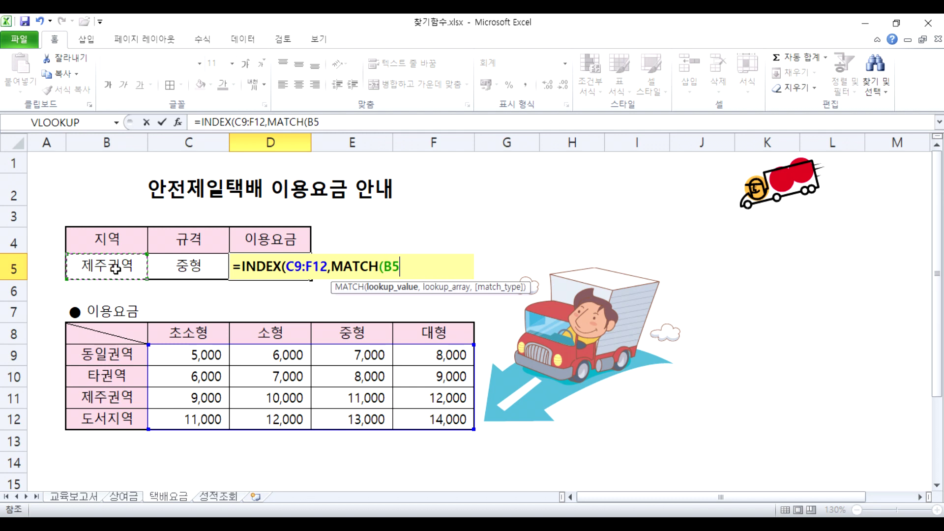
text(,)
drag(113, 350, 113, 413)
text(,0))
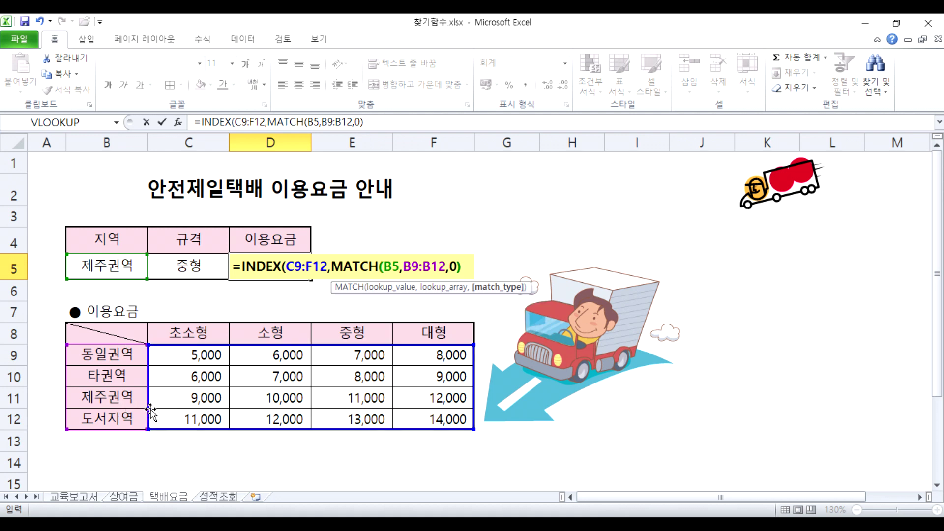
text(,MAT)
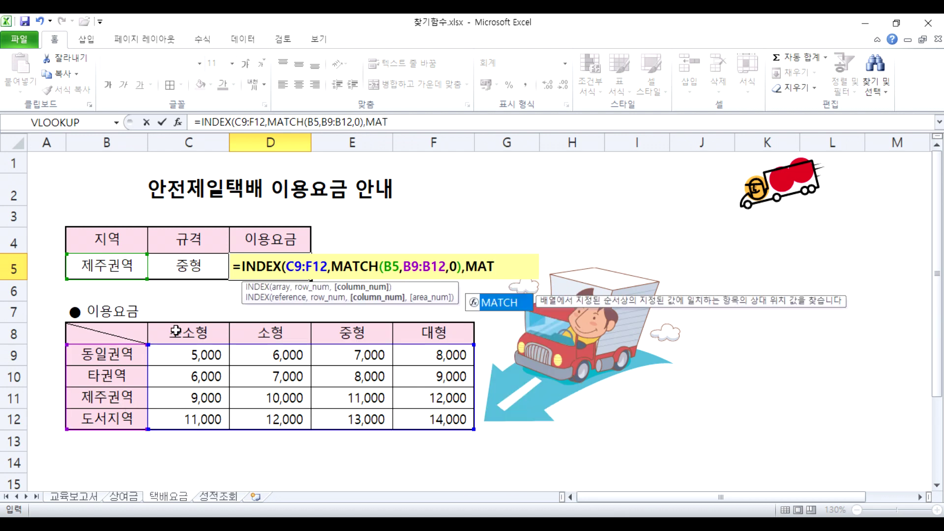
text(CH()
Finish with MATCH(C5,C8:F8,0)) and commit, so D5 shows ₩ 11,000
click(179, 264)
text(,)
drag(217, 334, 418, 332)
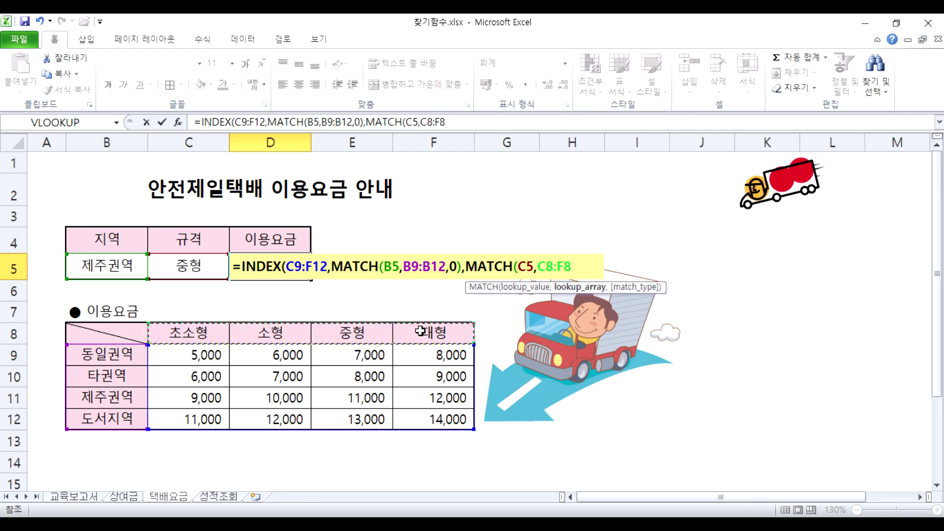
text(,0)
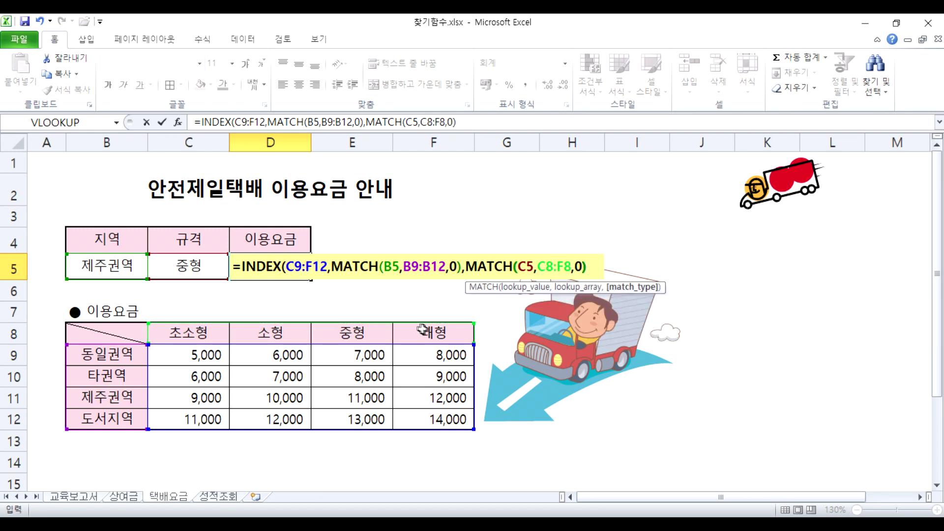
text())
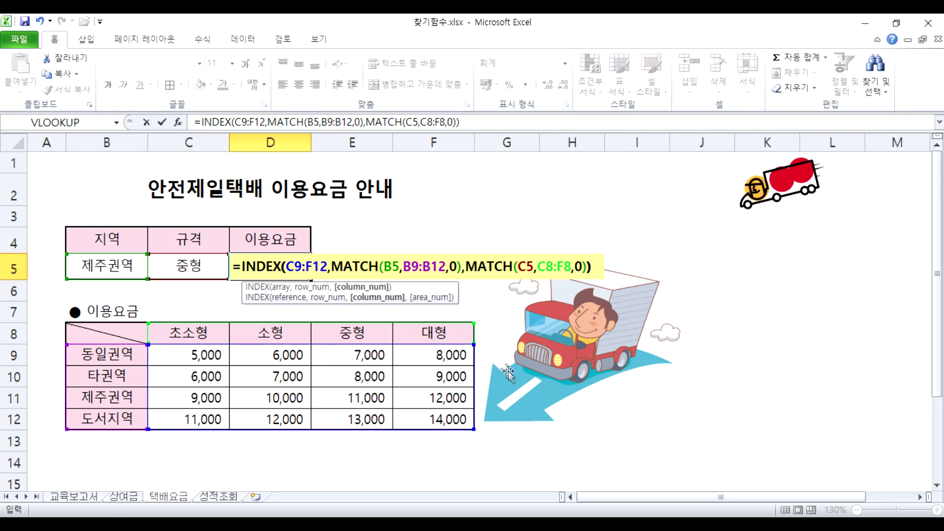
key(Return)
click(268, 264)
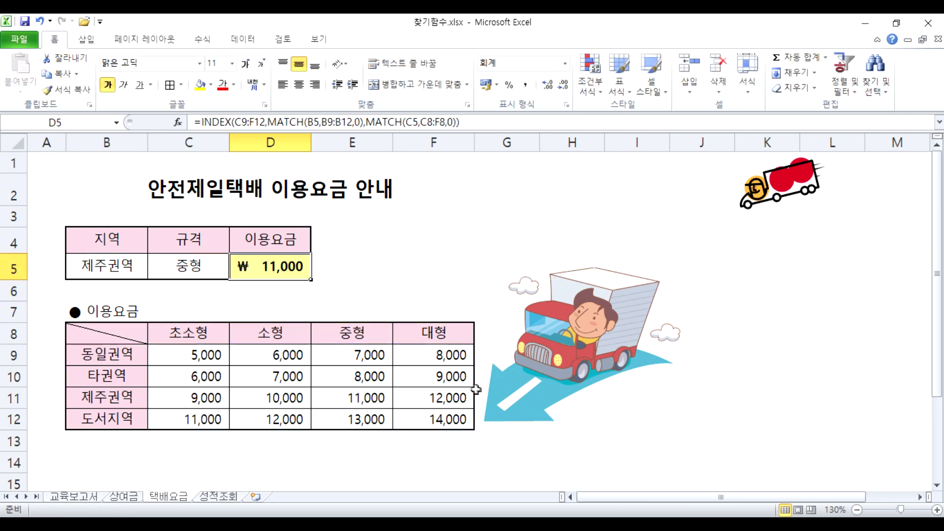
Prefix D5's INDEX/MATCH formula with an apostrophe so it displays as text
key(F2)
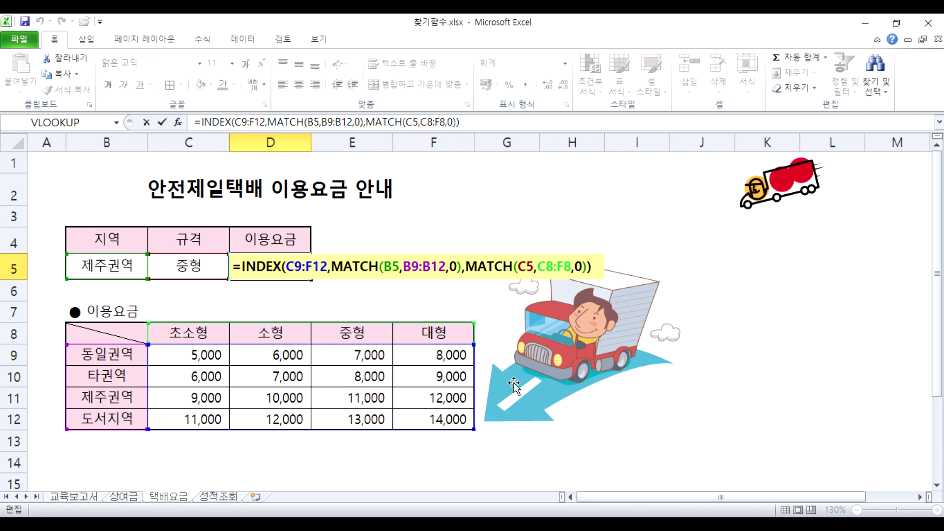
key(Return)
key(Right)
key(Right)
key(Right)
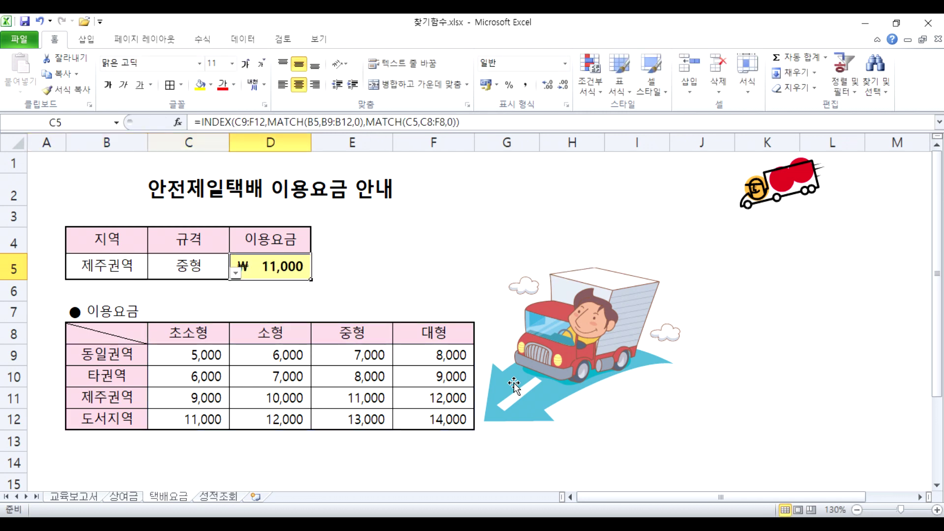
key(F2)
text(')
key(Return)
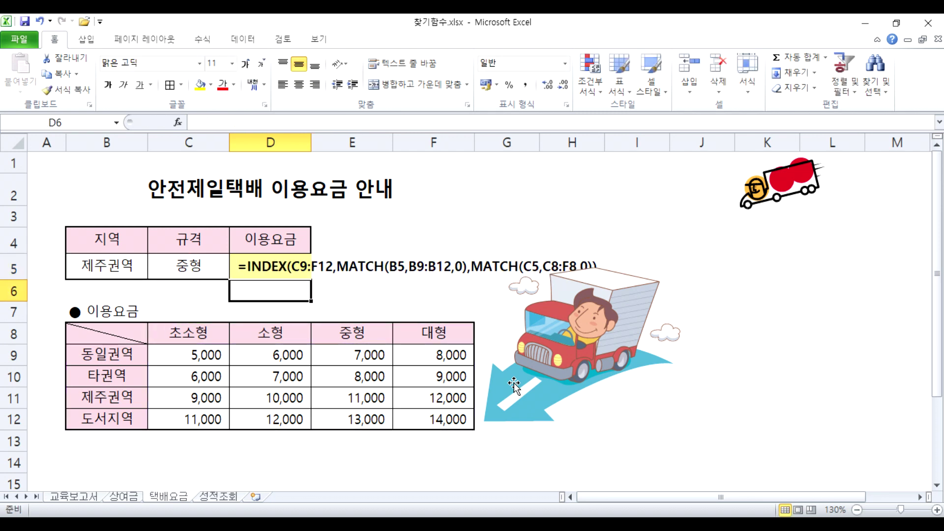
Nudge the truck picture slightly down-right and begin the INDEX syntax note in D6
drag(601, 335, 611, 364)
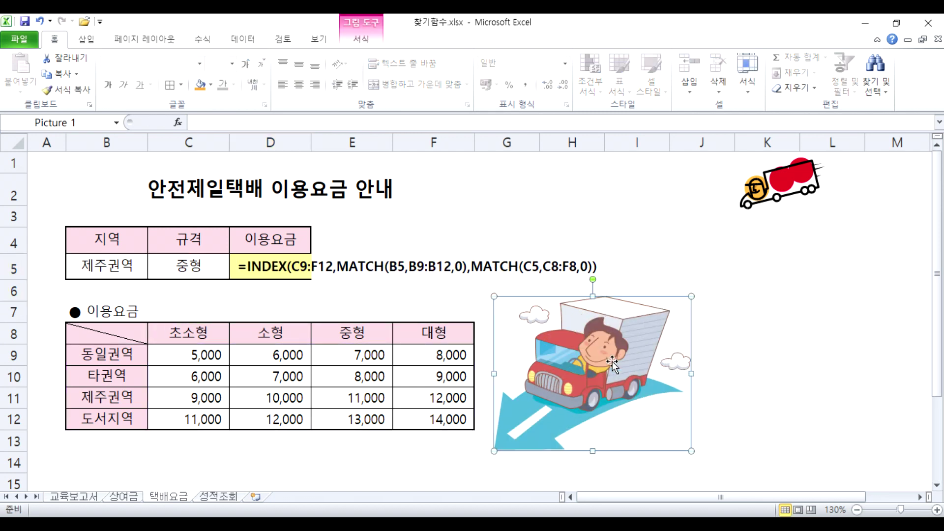
key(Escape)
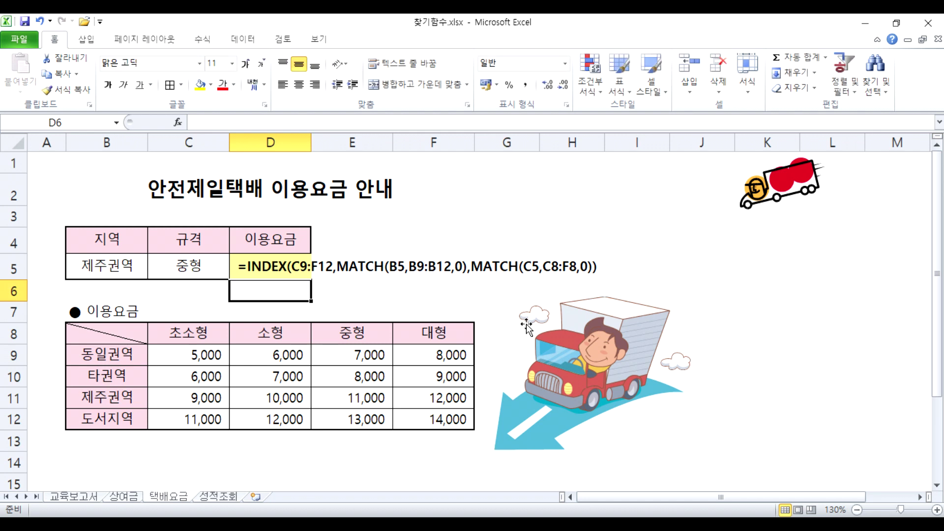
text(=INDEX)
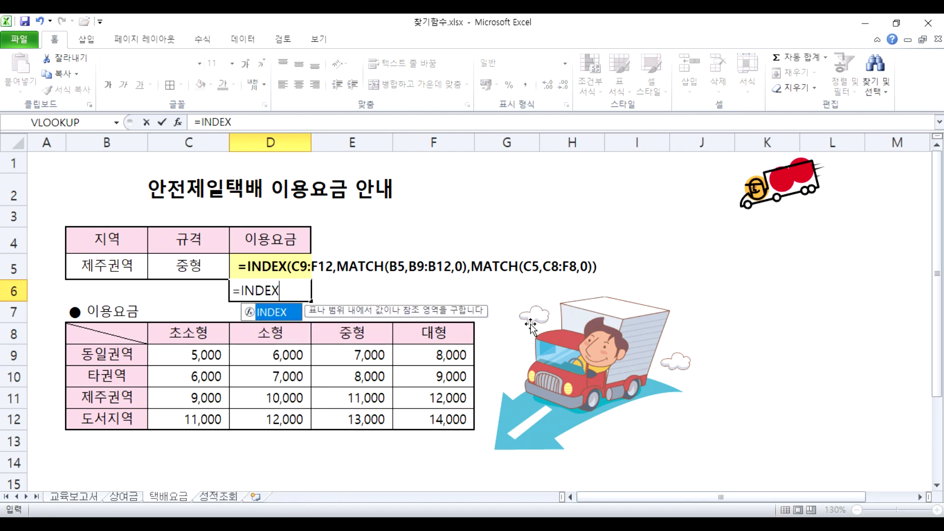
text((범ㅇ)
text(, 줄, 칸))
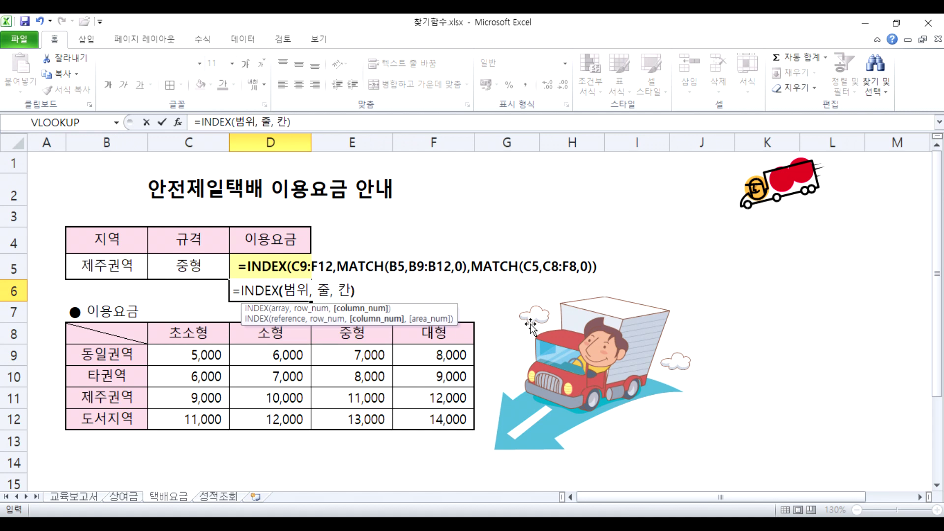
Store D6's =INDEX(범위, 줄, 칸) as text with a leading apostrophe, then pick D7
key(F2)
key(Home)
text(')
key(Return)
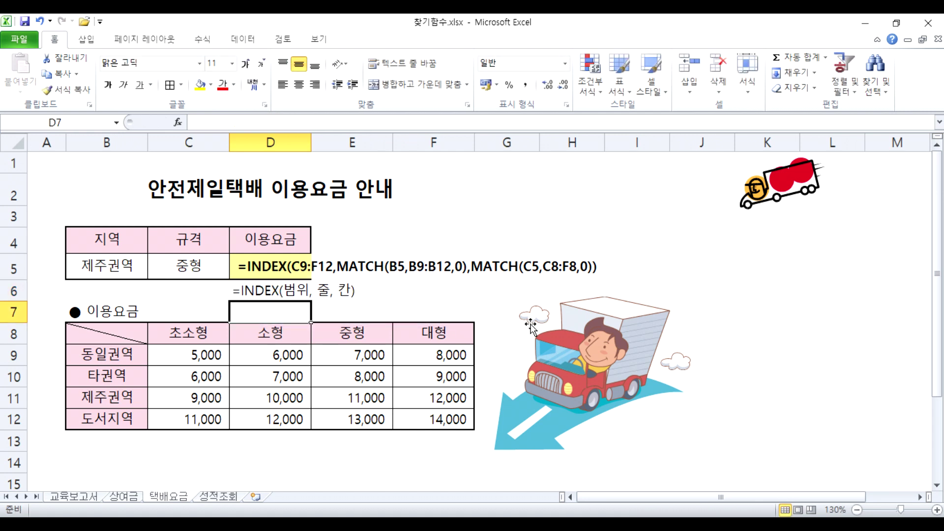
key(Down)
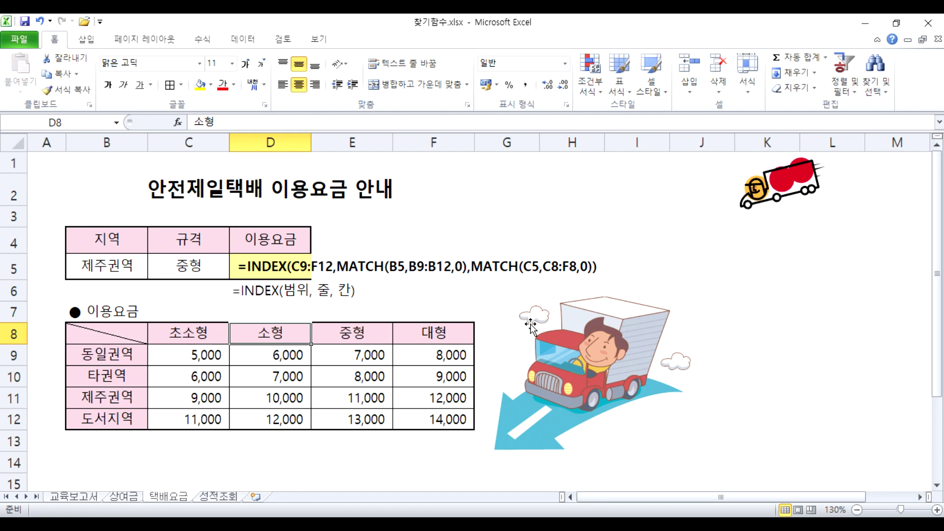
drag(217, 354, 454, 416)
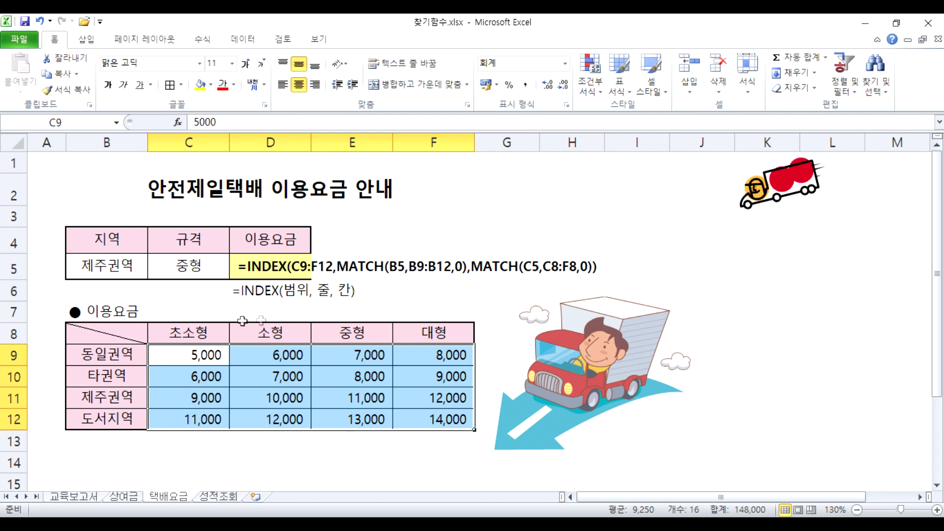
click(235, 318)
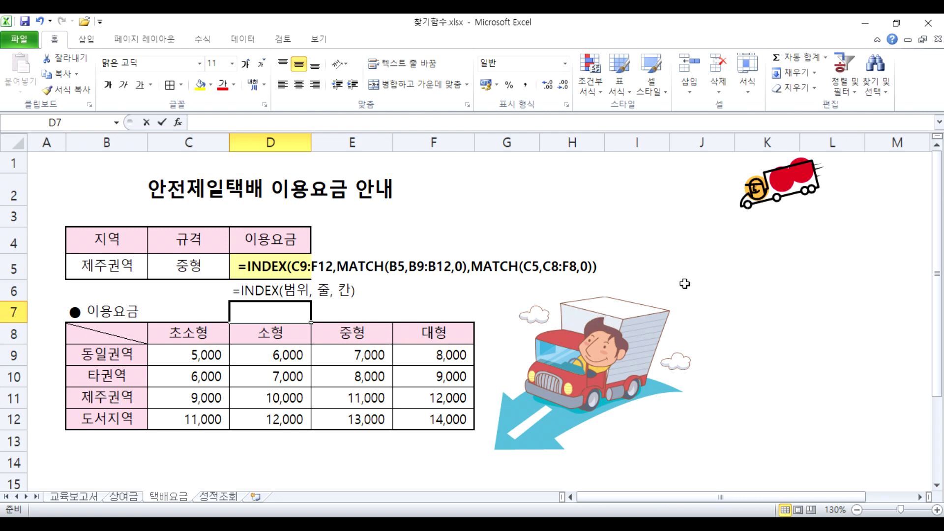
Type =MATCH(찾는 값, 범위, 옵션(0) ) into D7
text(=MA)
key(Tab)
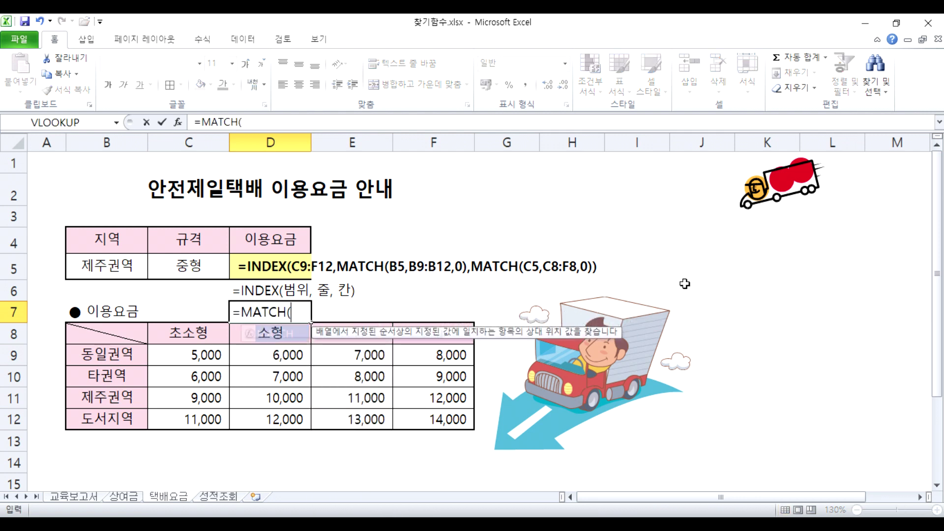
text(ㅊ)
key(Hangul_Hanja)
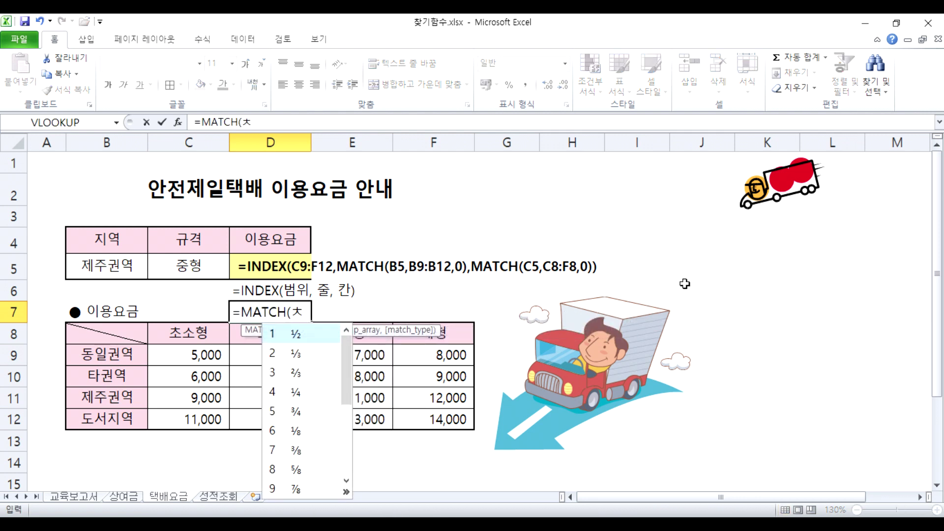
key(Escape)
key(BackSpace)
text(ㅌ)
text(찾는 값, ㅂ)
text(범위, )
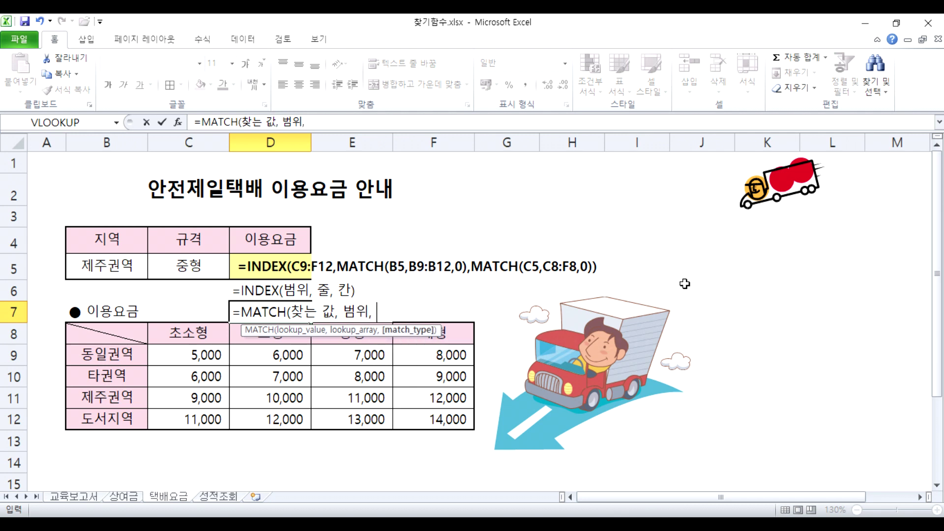
text(옵션)
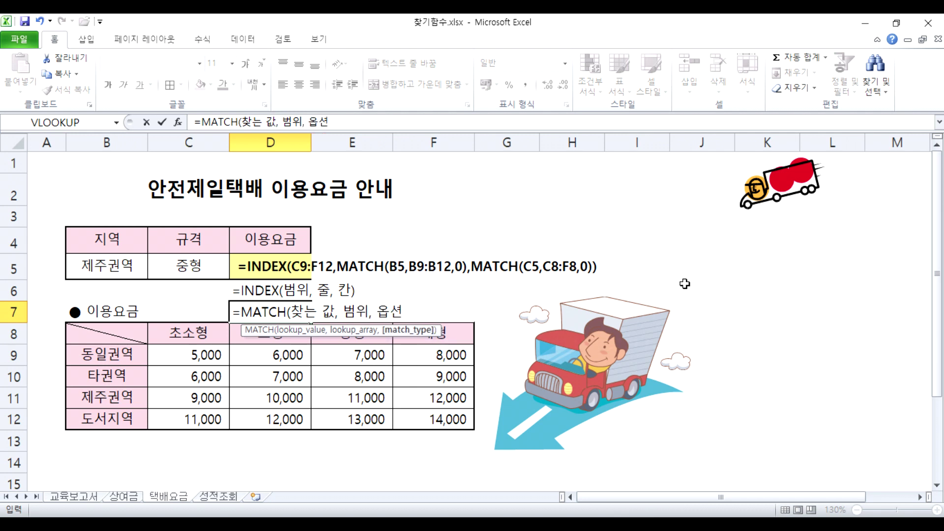
text( 0))
text(,)
key(BackSpace)
key(ctrl+Return)
Prefix D7's MATCH entry with an apostrophe so it stays as text
key(F2)
key(Home)
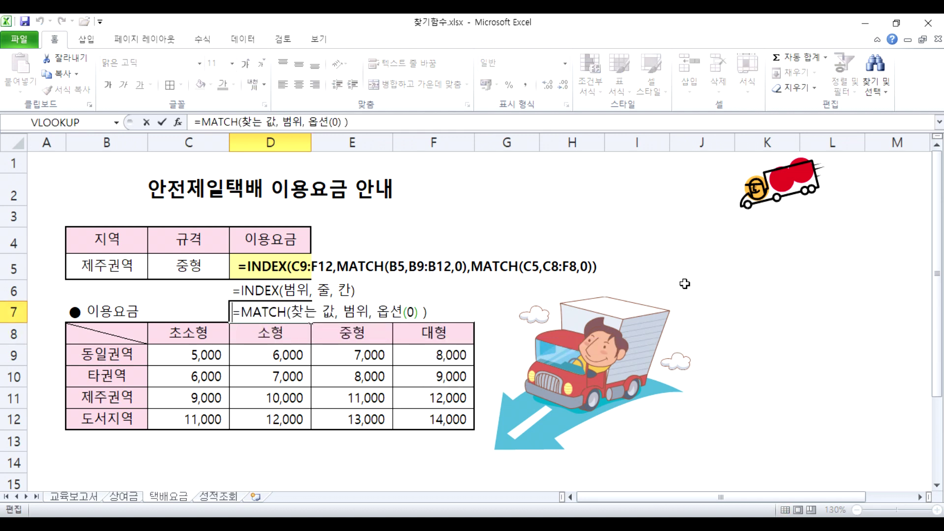
text(')
key(Return)
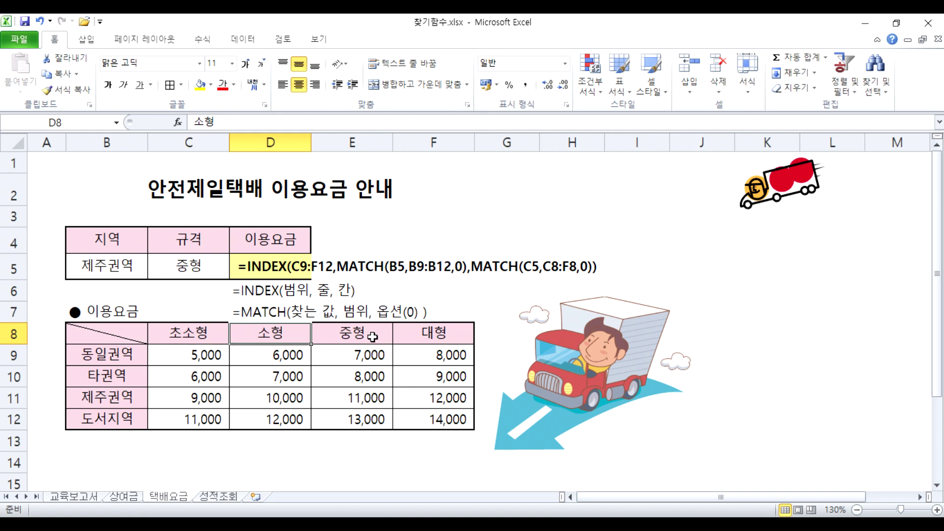
Switch the region to 동일권역 and restore D5 to a working formula by deleting its apostrophe
click(121, 268)
click(154, 272)
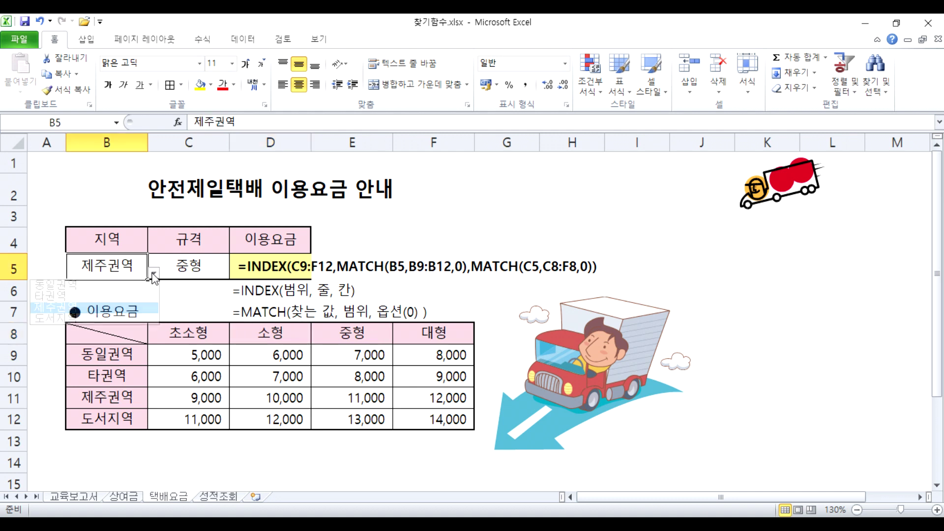
click(77, 284)
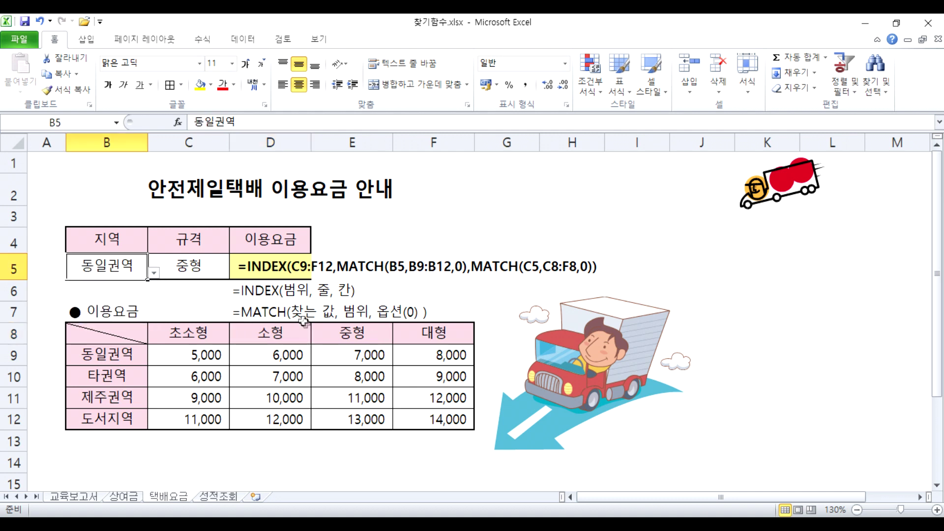
drag(129, 353, 441, 356)
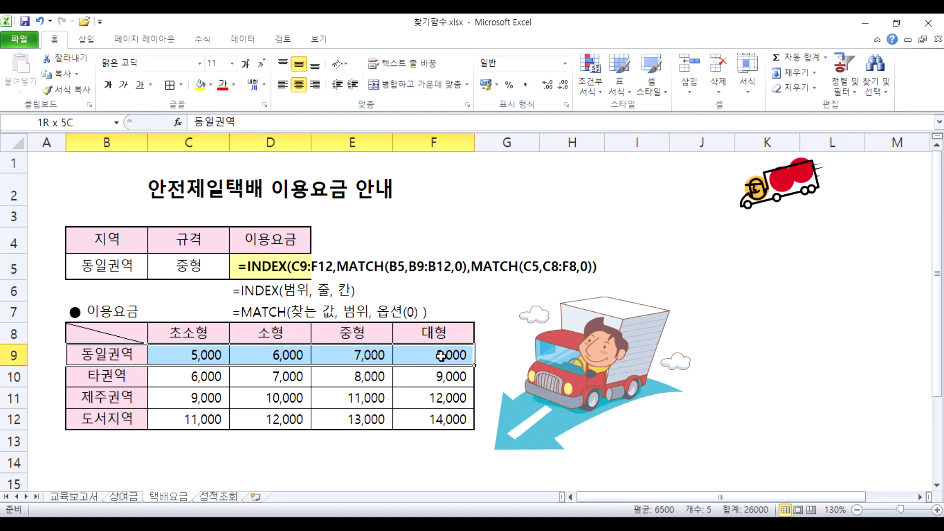
drag(441, 356, 440, 356)
double_click(236, 269)
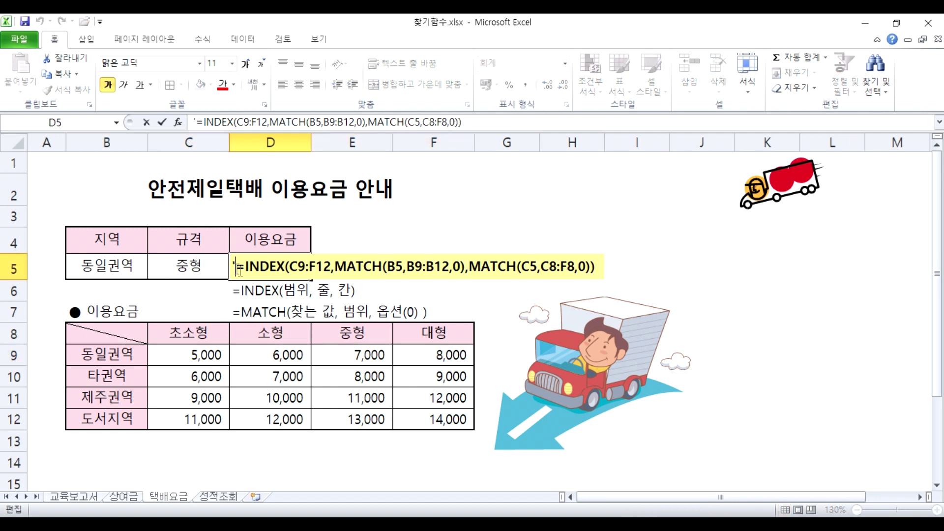
key(BackSpace)
key(Return)
click(299, 274)
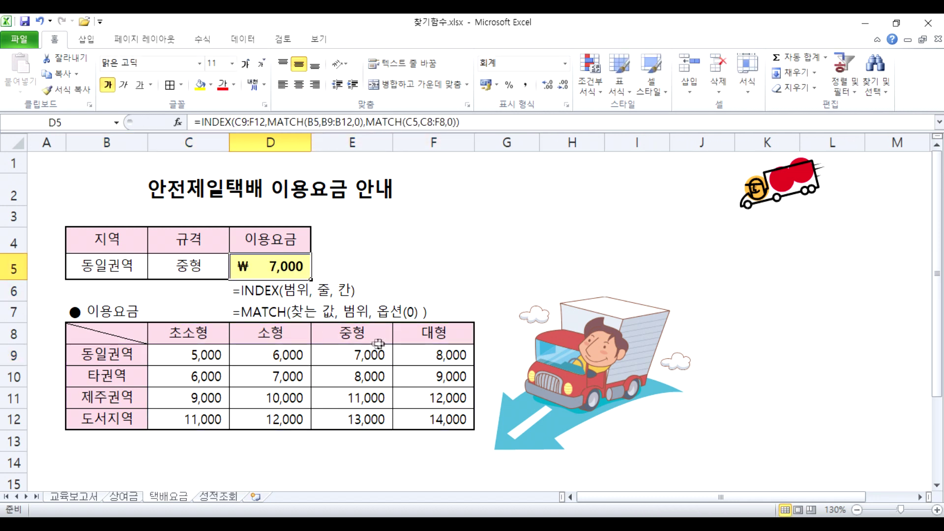
Test the fee lookup with parcel size 초소형 and region 도서지역
click(178, 269)
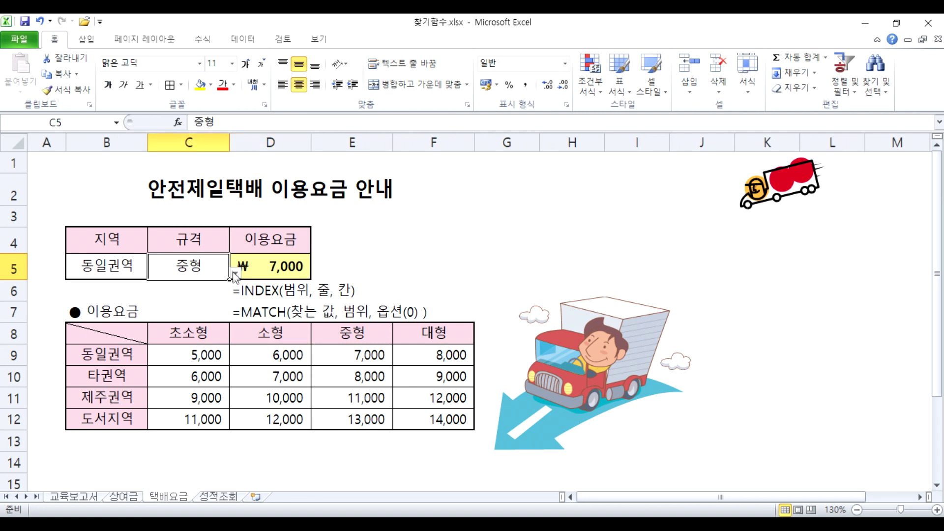
click(235, 272)
click(164, 285)
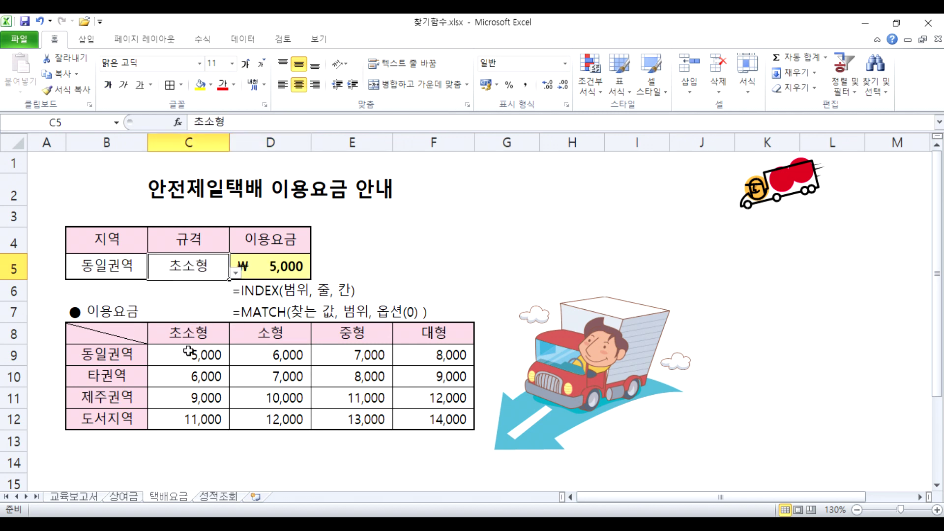
click(137, 269)
click(154, 272)
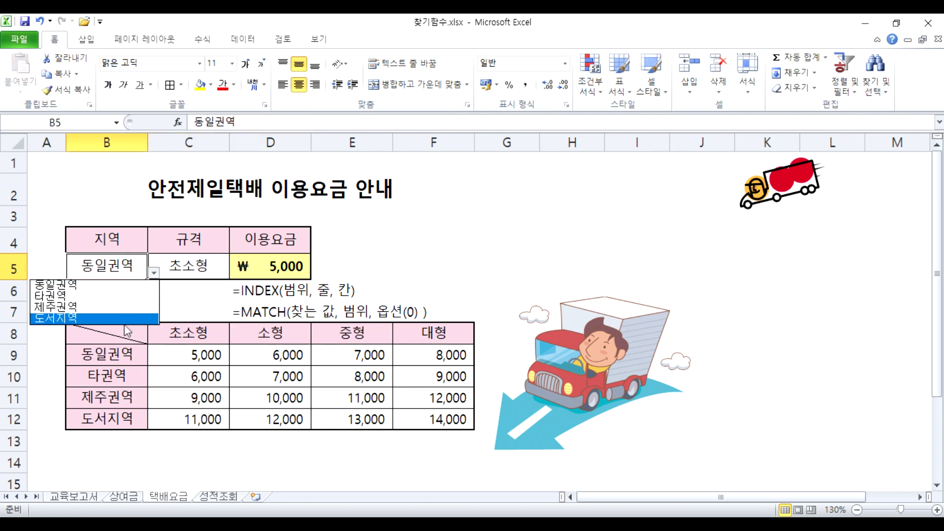
click(122, 318)
Try size 대형, then set the inputs to region 제주권역 and size 중형
click(224, 268)
click(236, 272)
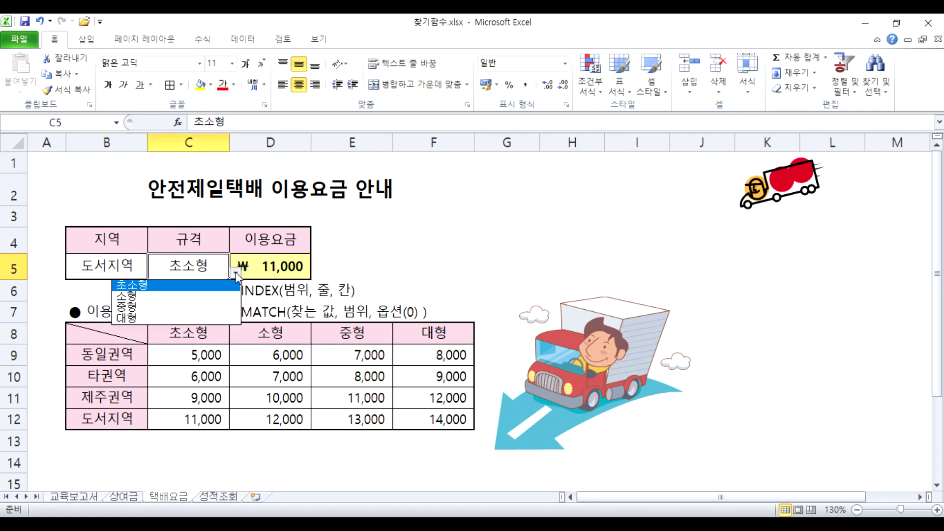
click(177, 320)
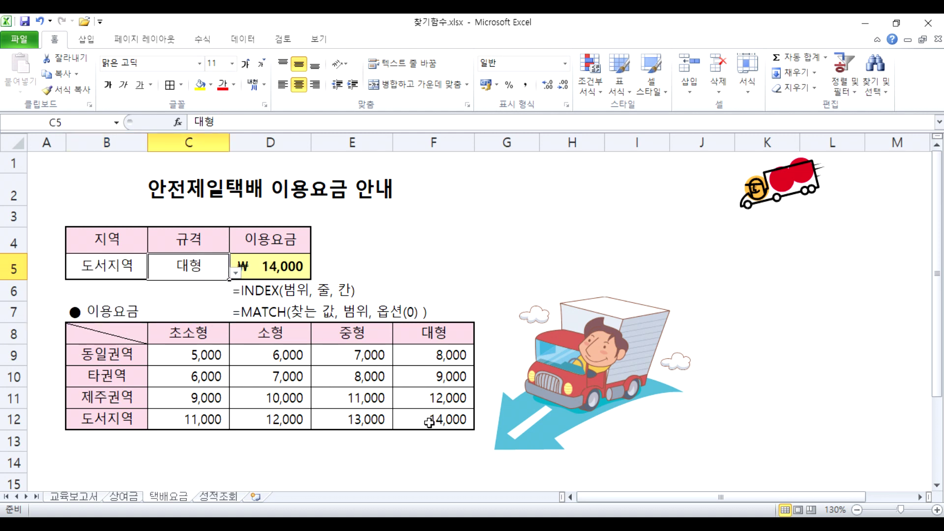
click(118, 265)
click(154, 272)
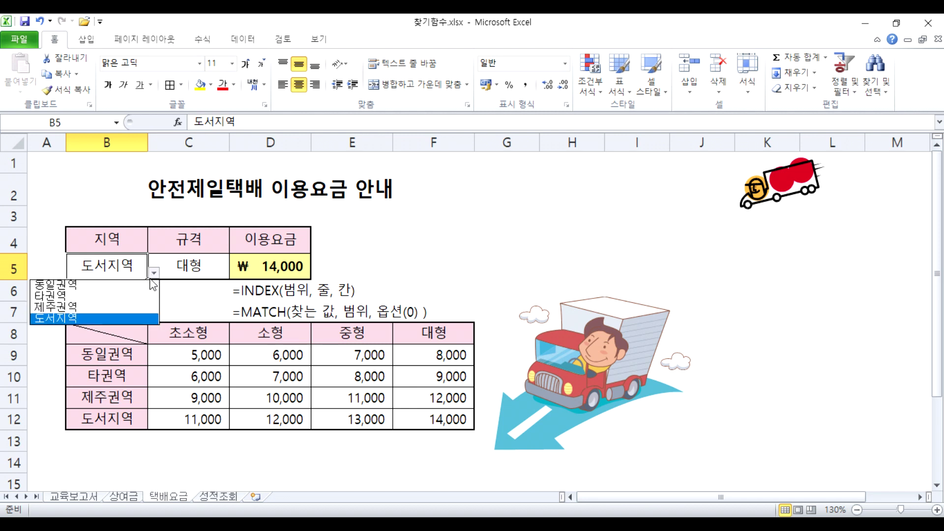
click(121, 307)
click(192, 268)
click(236, 272)
click(196, 308)
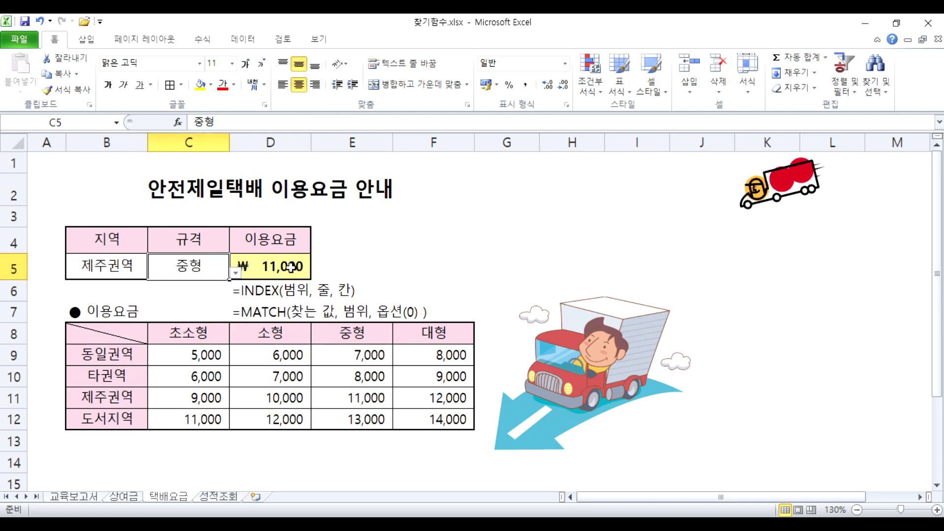
Turn D5's INDEX/MATCH formula back into displayed text with a leading apostrophe
click(243, 268)
key(F2)
click(235, 268)
text('=INDEX(C9:F12,MATCH(B5,B9:B12)
key(Return)
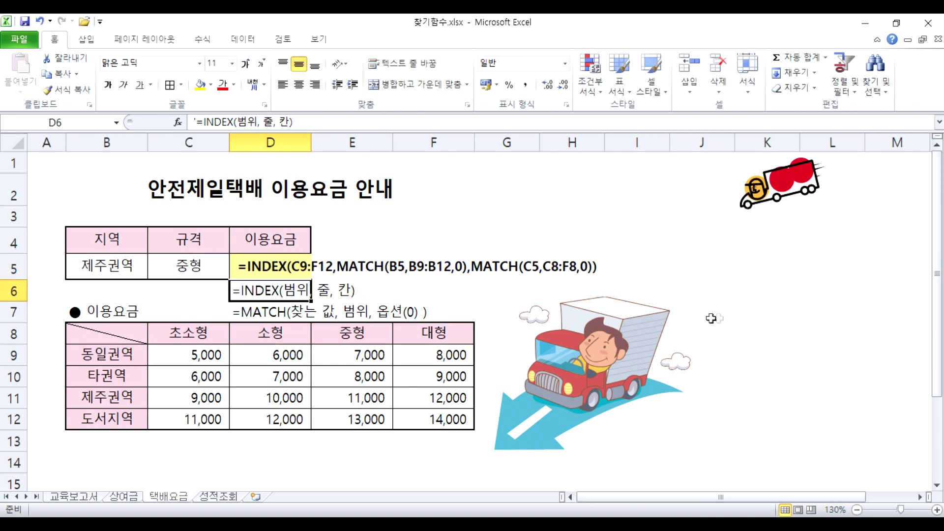
click(740, 313)
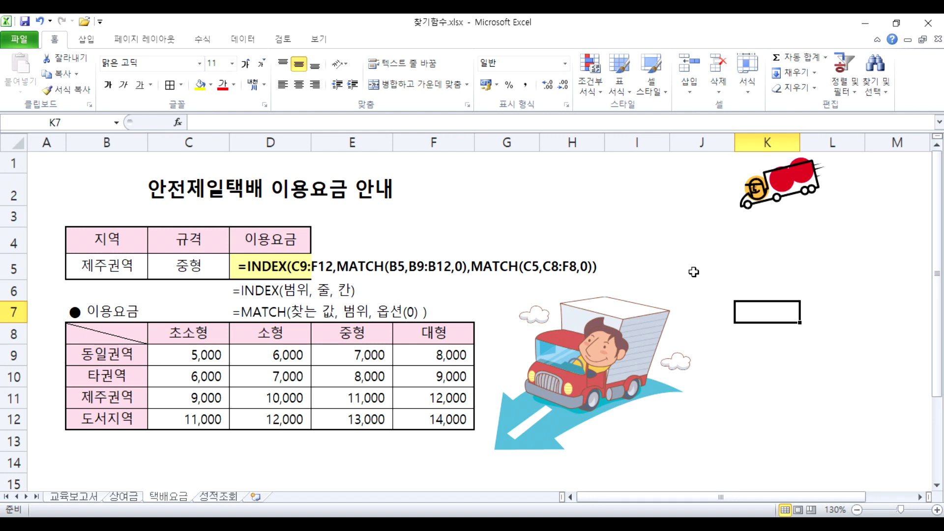
scroll(292, 355, down, 2)
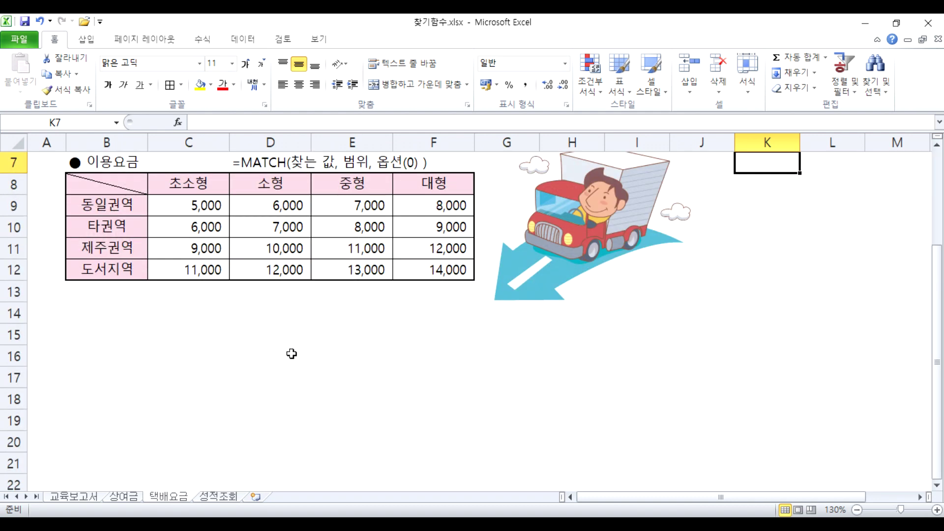
drag(178, 210, 197, 295)
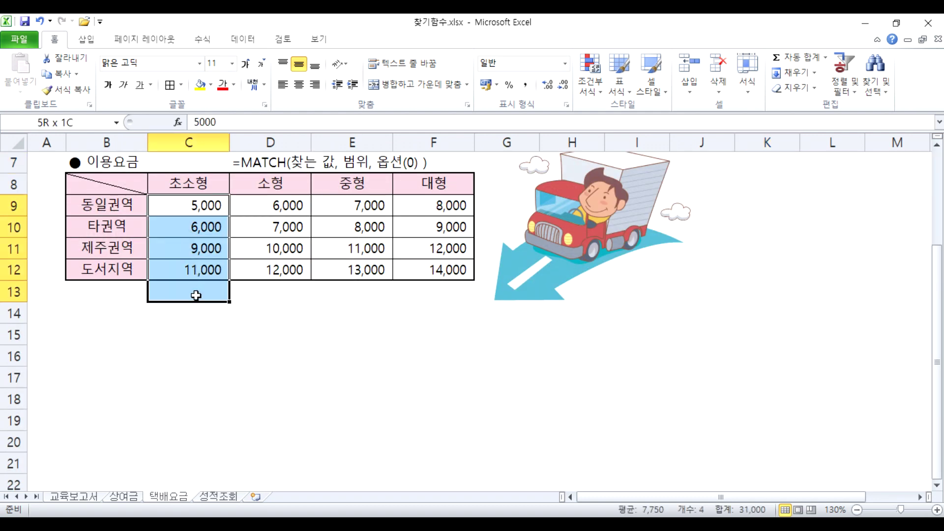
click(196, 295)
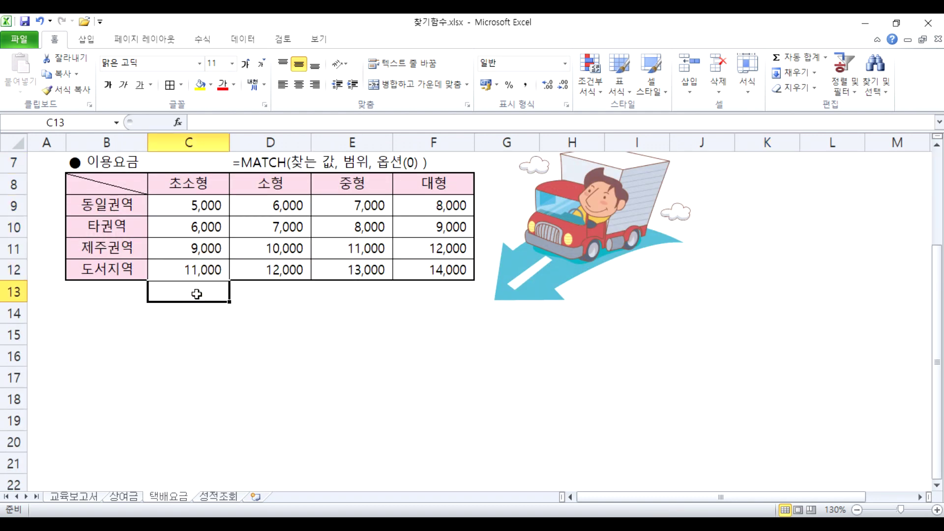
click(202, 39)
click(51, 69)
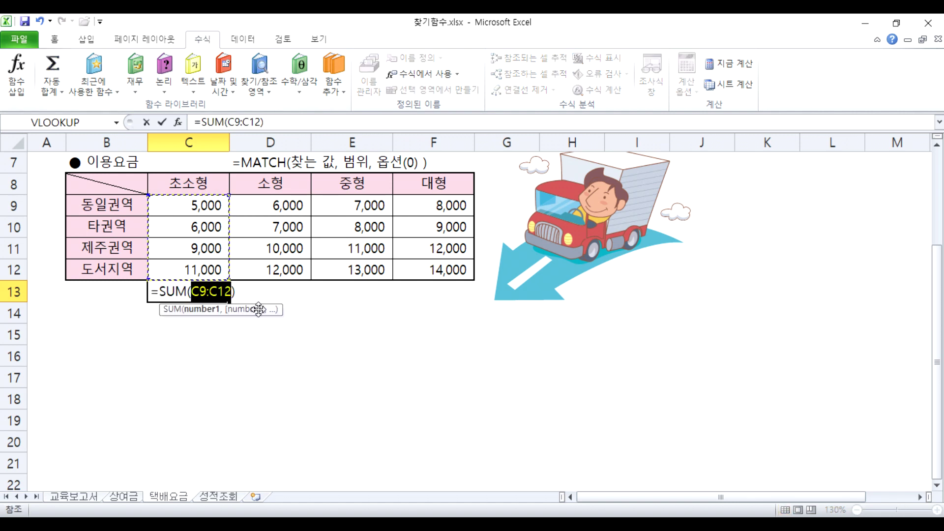
key(Return)
click(219, 292)
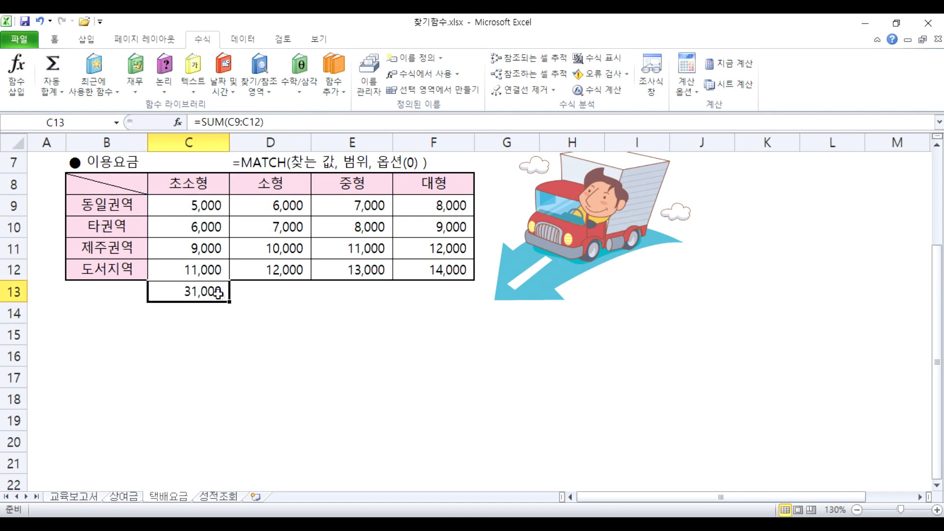
key(F2)
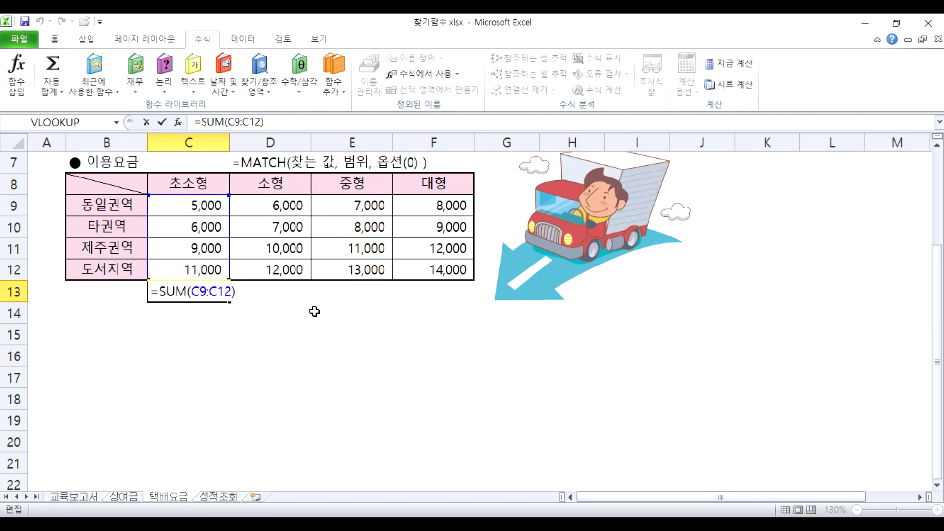
key(Escape)
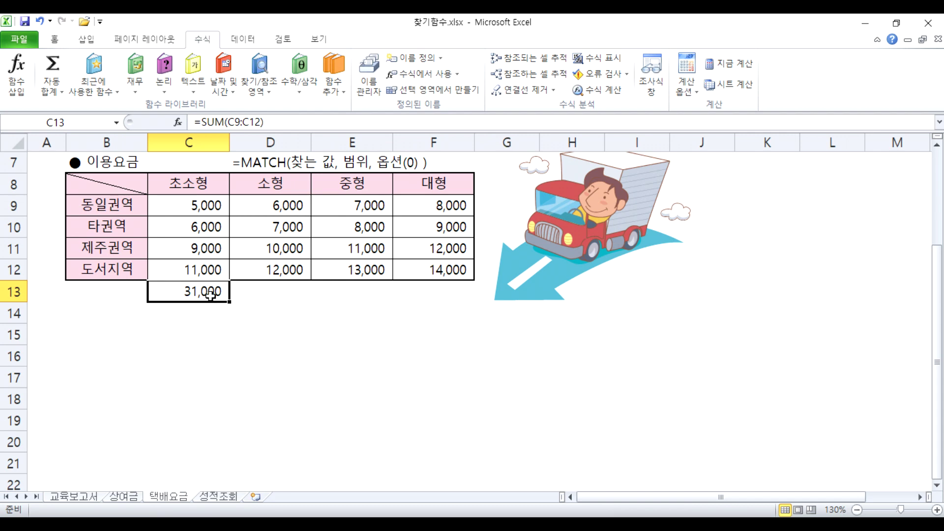
key(ctrl+z)
click(278, 317)
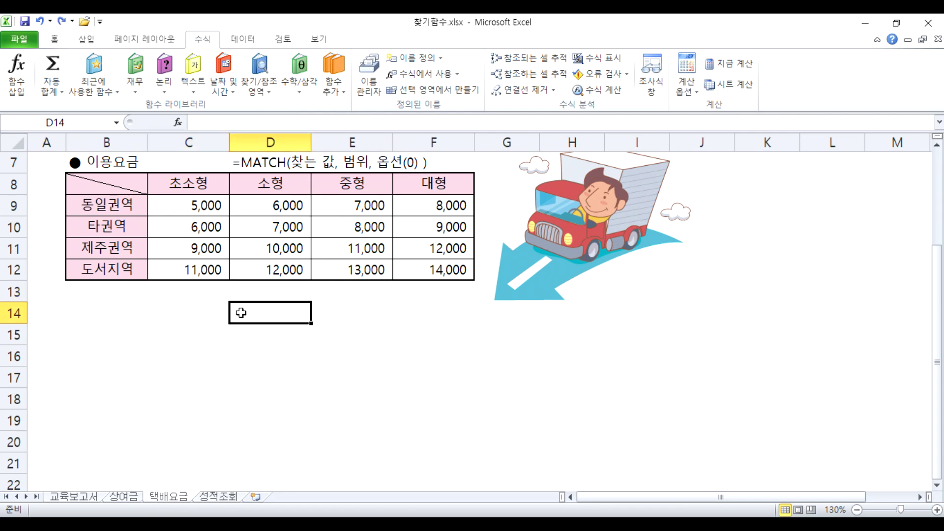
Go to the 교육보고서 sheet and review the score table and employee lookup card
click(86, 496)
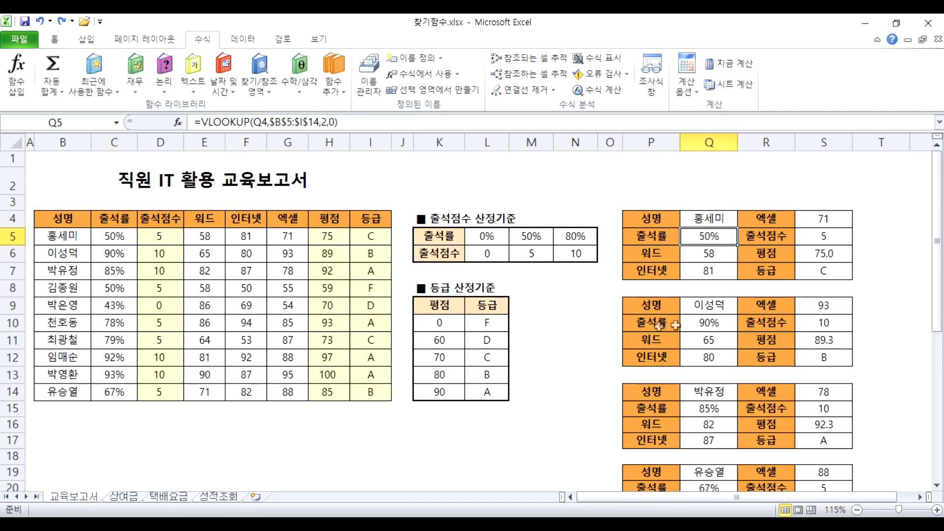
drag(57, 220, 356, 393)
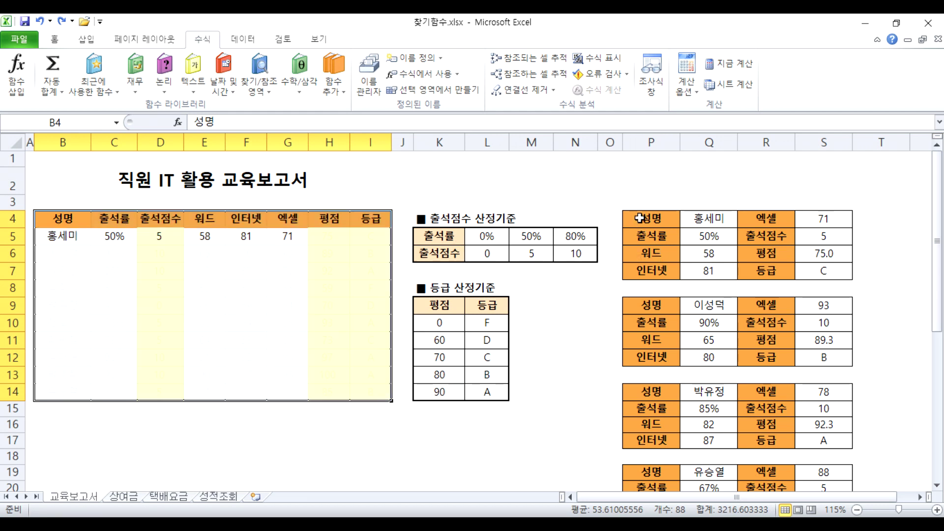
drag(639, 218, 826, 272)
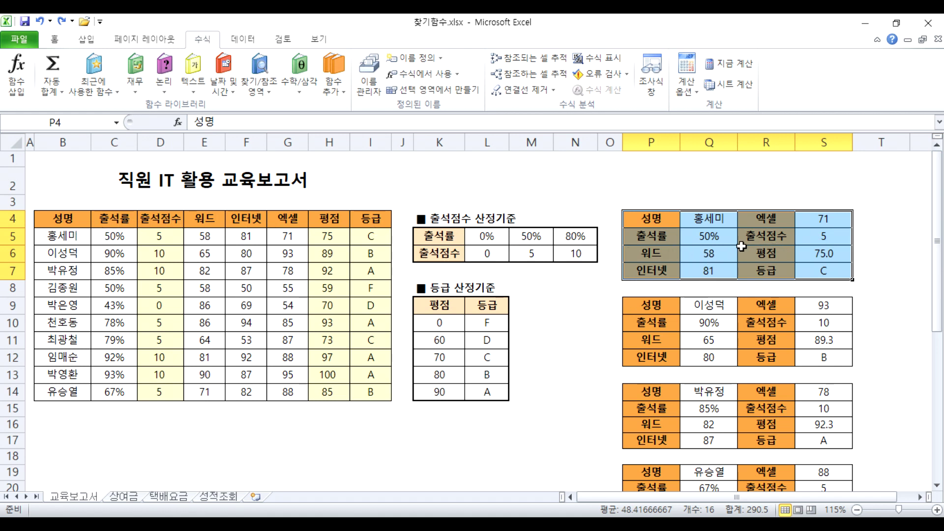
click(550, 199)
drag(205, 237, 209, 384)
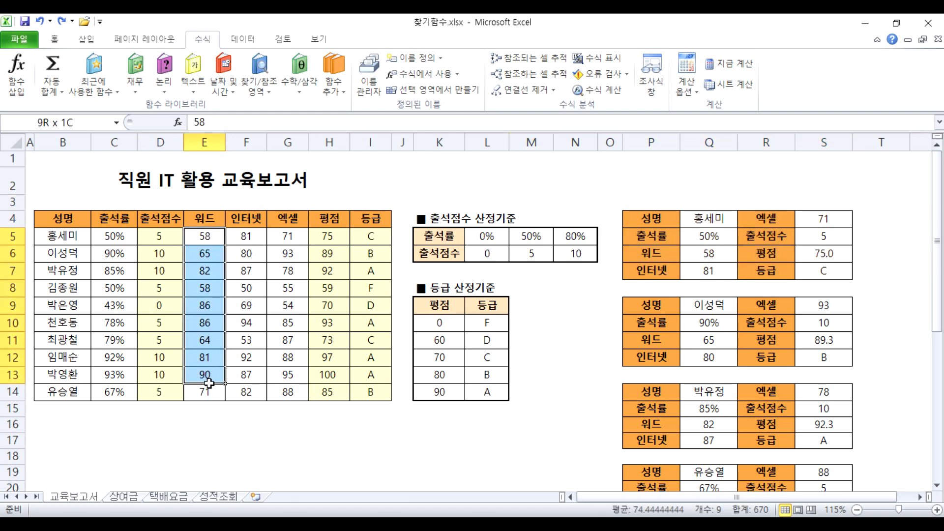
drag(115, 238, 116, 393)
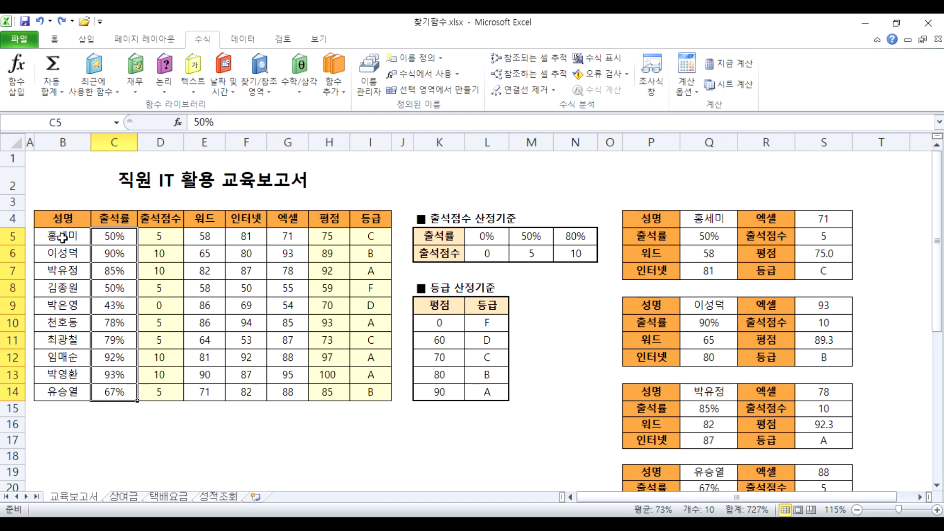
Change the first employee's attendance rate in C5 to 80%
click(104, 238)
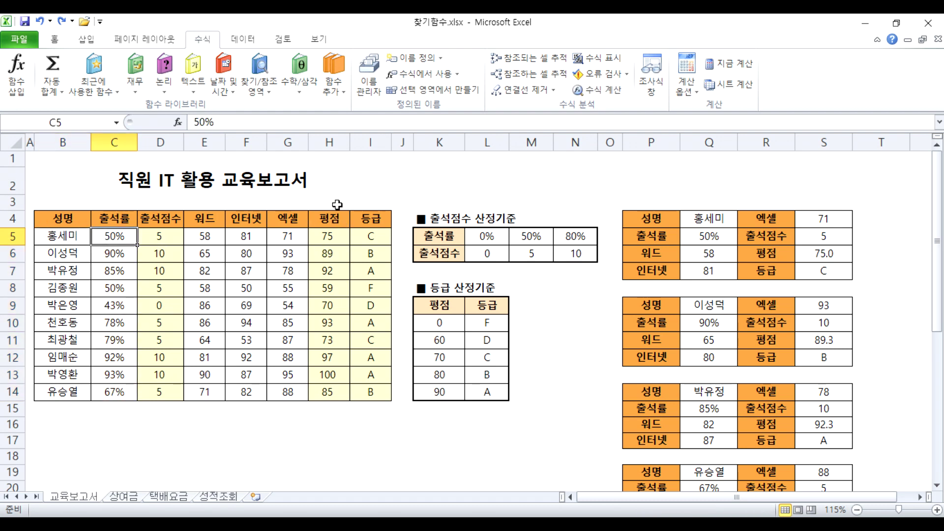
text(80)
key(Return)
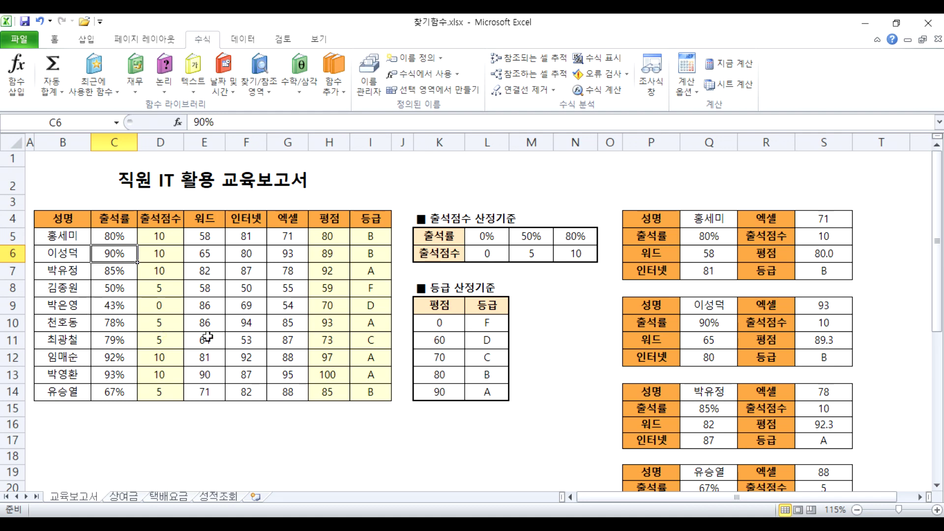
drag(51, 236, 273, 380)
drag(766, 219, 842, 277)
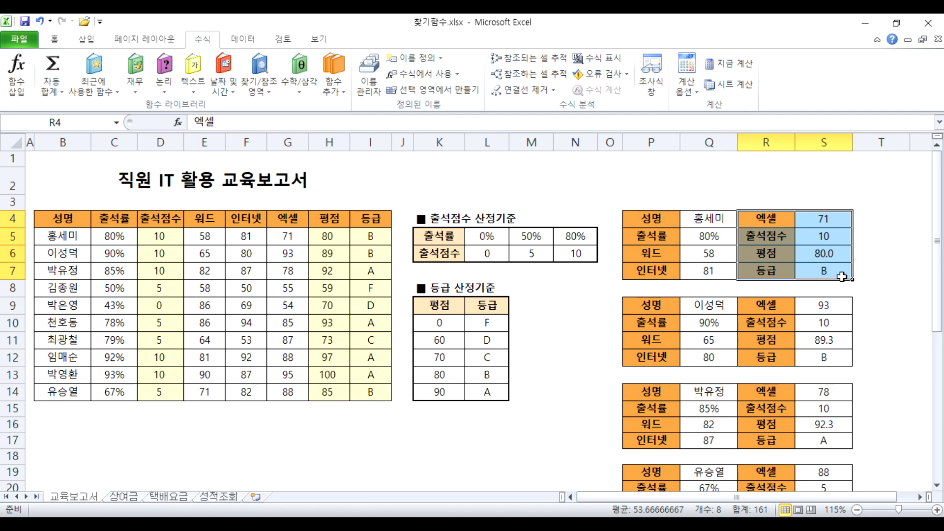
Enter test scores 80, 90 and 90 for the first employee's 워드, 인터넷 and 엑셀
click(201, 238)
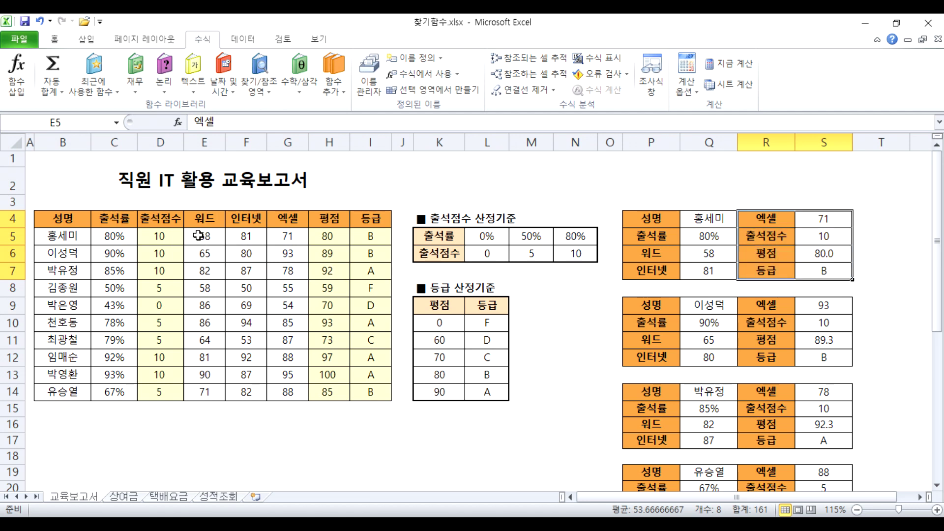
text(80)
key(Return)
key(Up)
key(Right)
text(90)
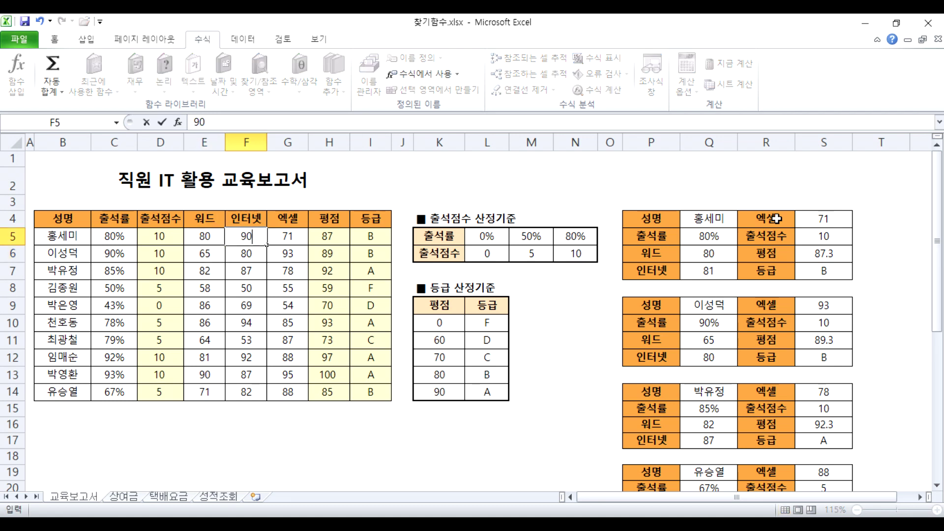
key(Right)
text(90)
key(Right)
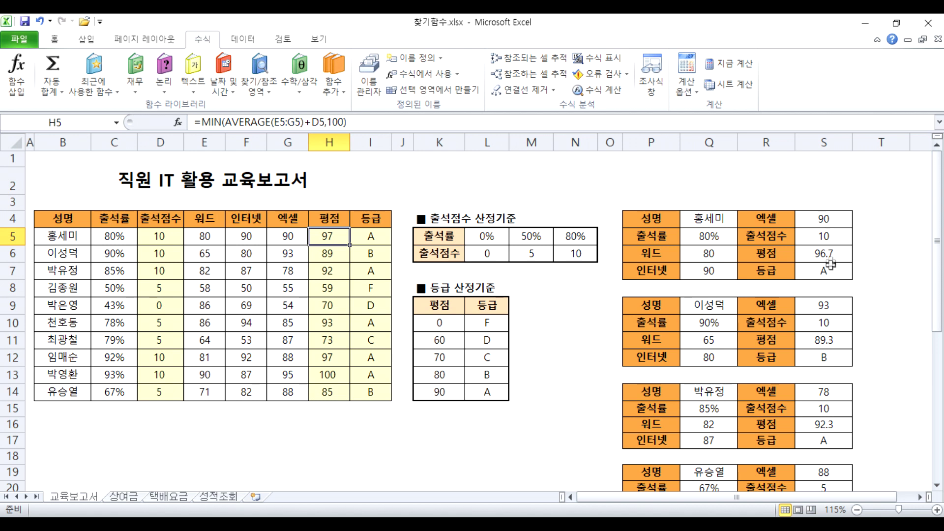
drag(159, 236, 293, 250)
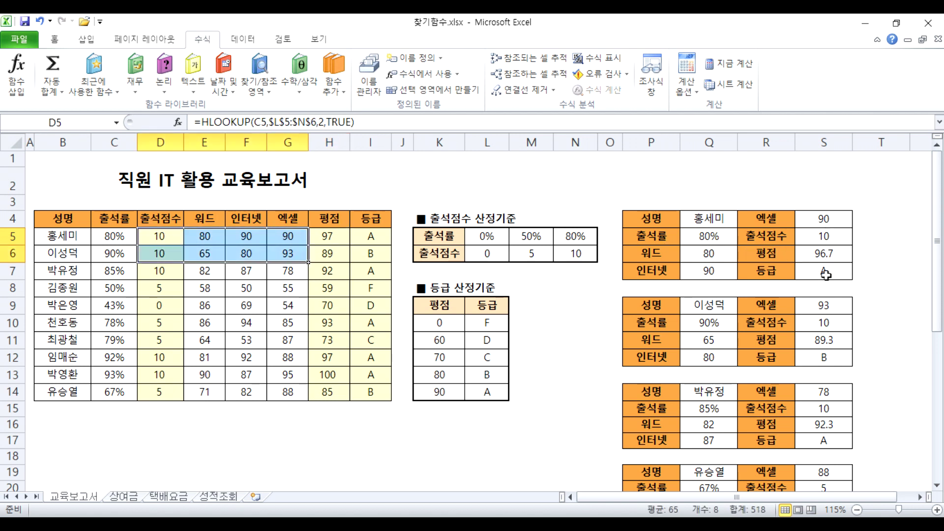
click(825, 271)
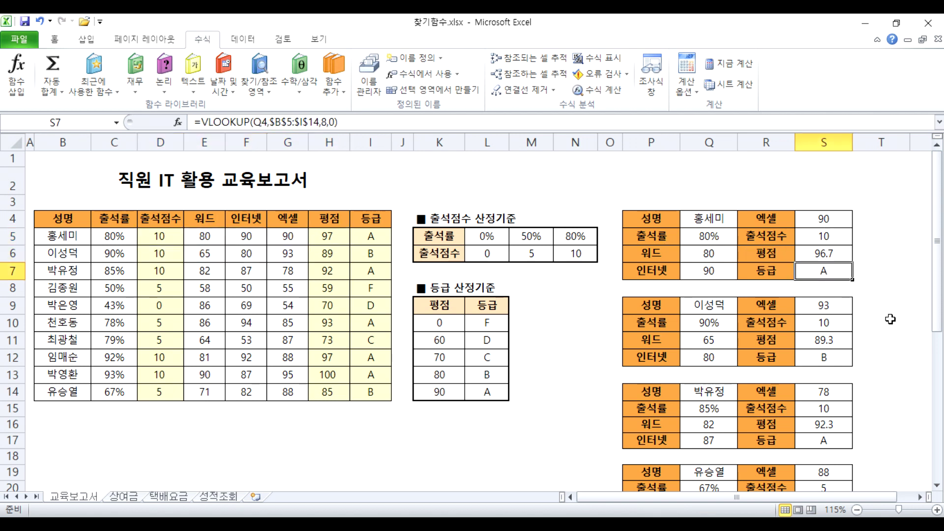
Undo the row 5 score changes and return to the 택배요금 sheet
key(ctrl+z)
key(ctrl+z)
key(ctrl+z)
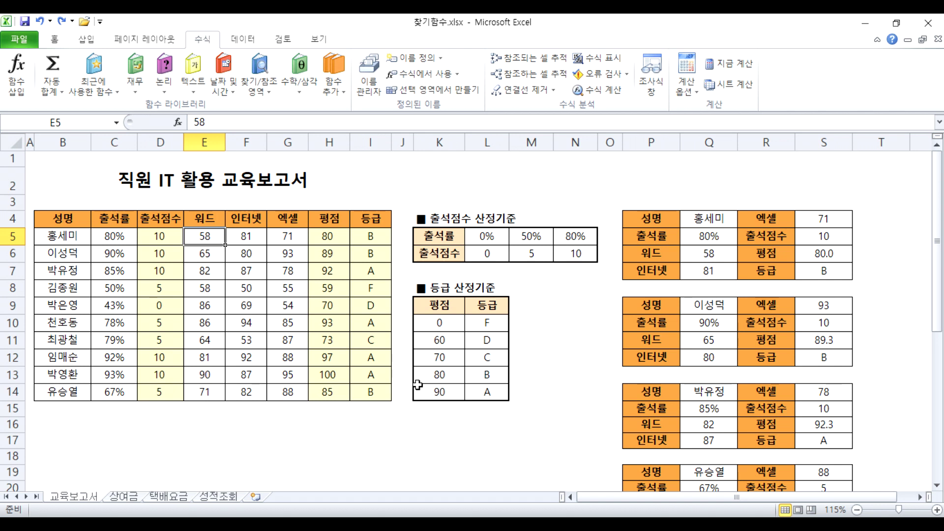
click(125, 428)
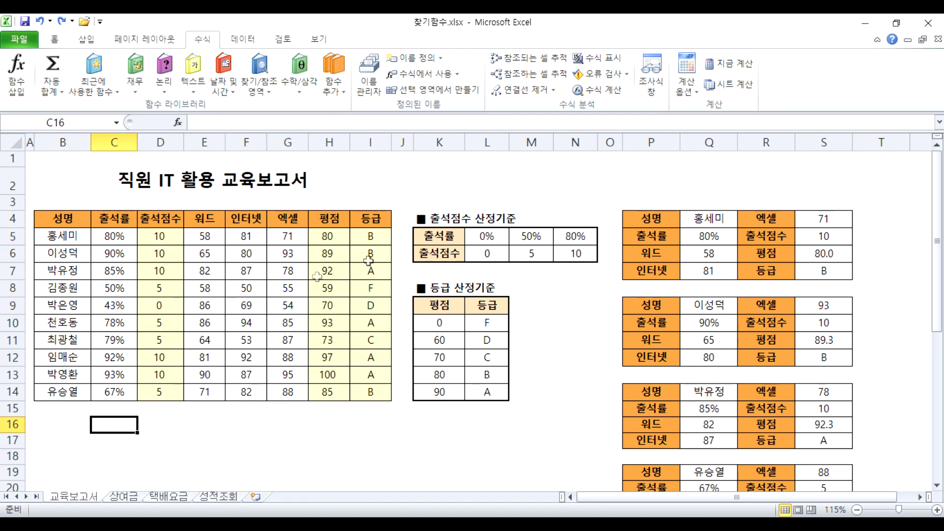
click(169, 498)
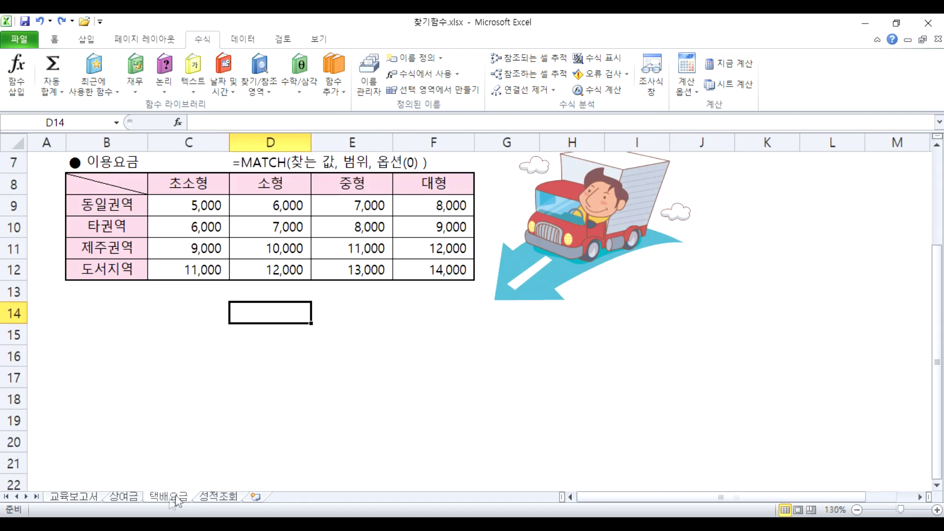
Scroll up to review the 택배요금 INDEX/MATCH formula, then move to the next sheet, 성적조회
scroll(354, 401, up, 2)
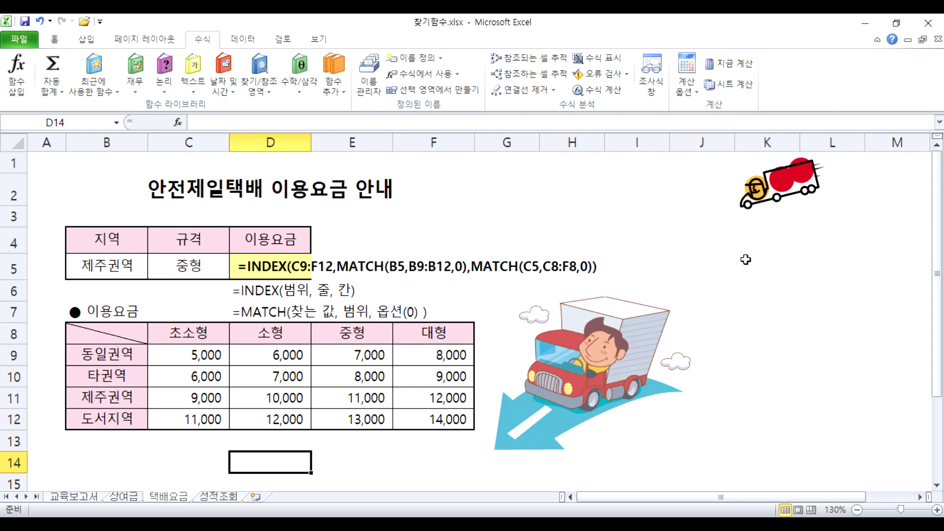
key(ctrl+Page_Down)
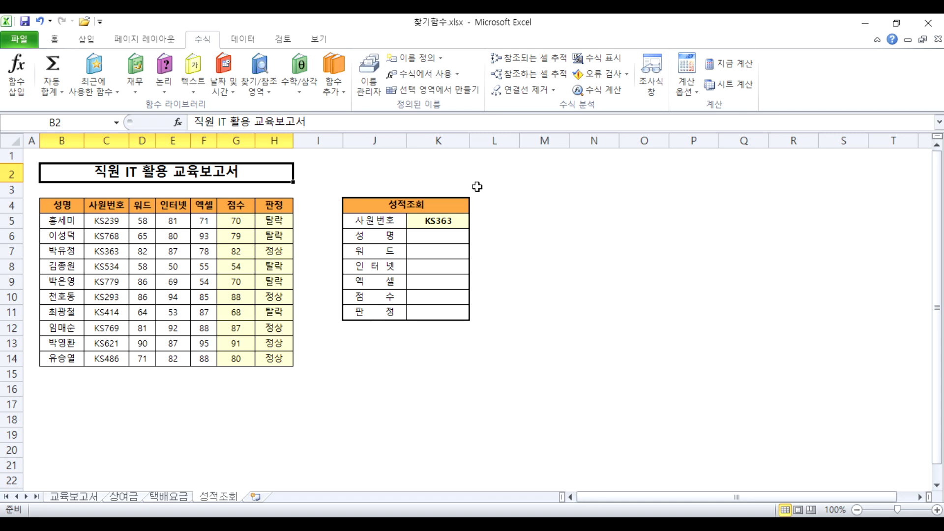
click(74, 497)
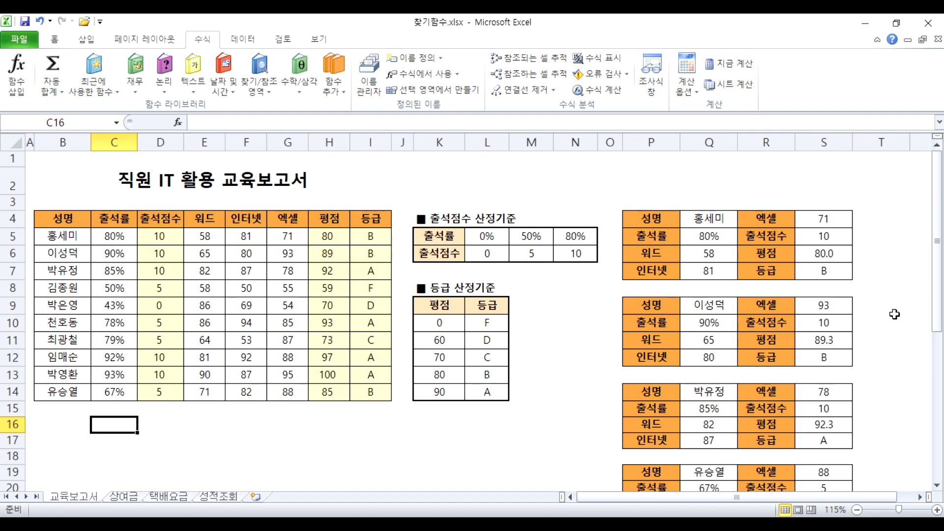
click(218, 496)
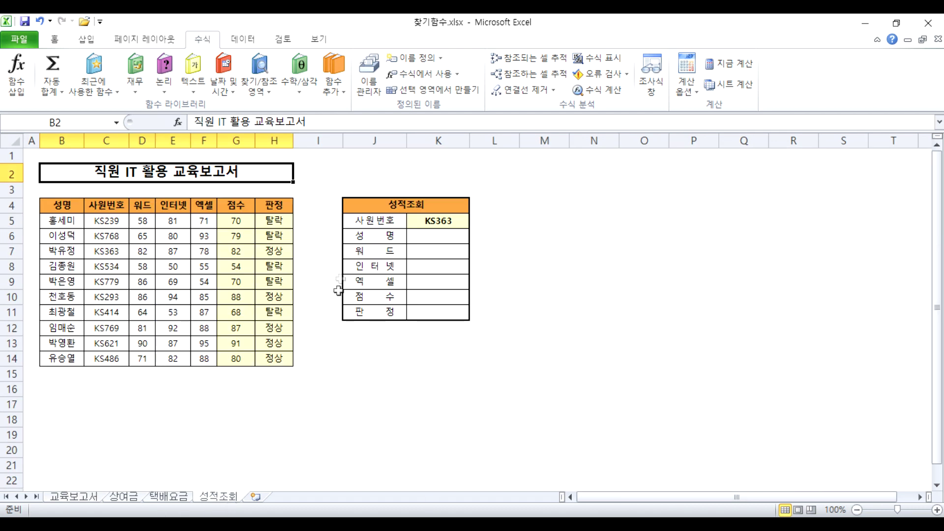
drag(376, 207, 436, 317)
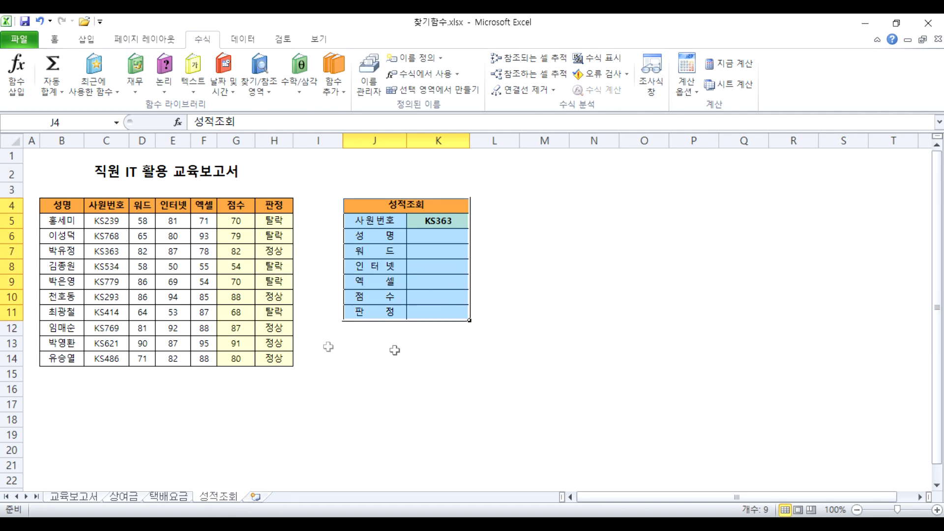
drag(63, 207, 283, 360)
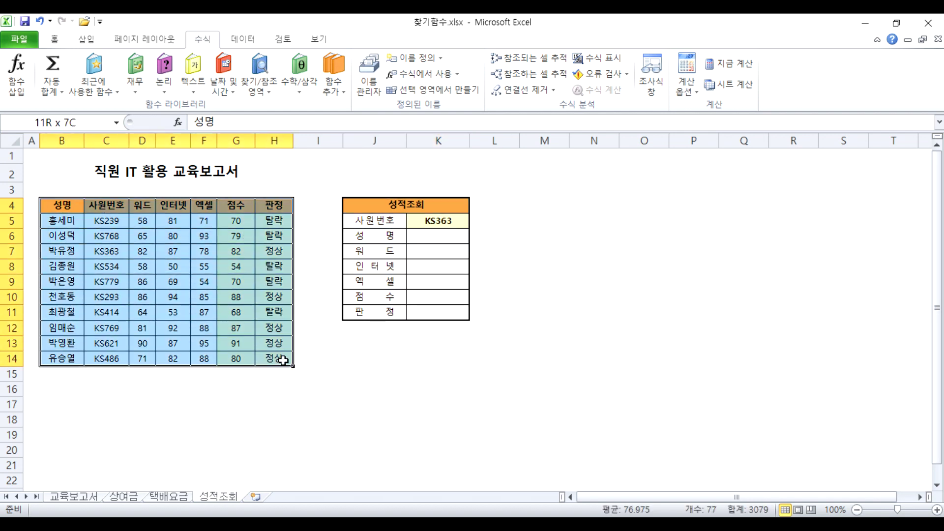
drag(362, 219, 445, 307)
click(423, 301)
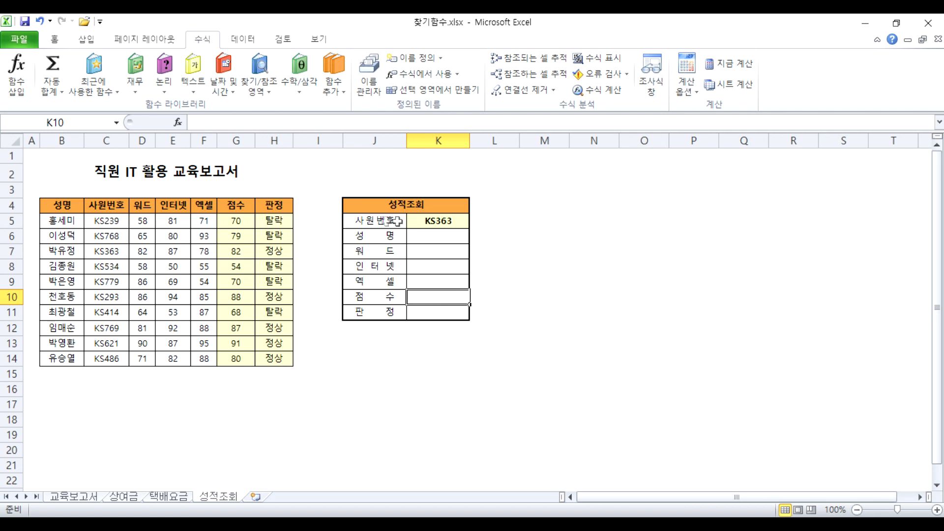
click(429, 244)
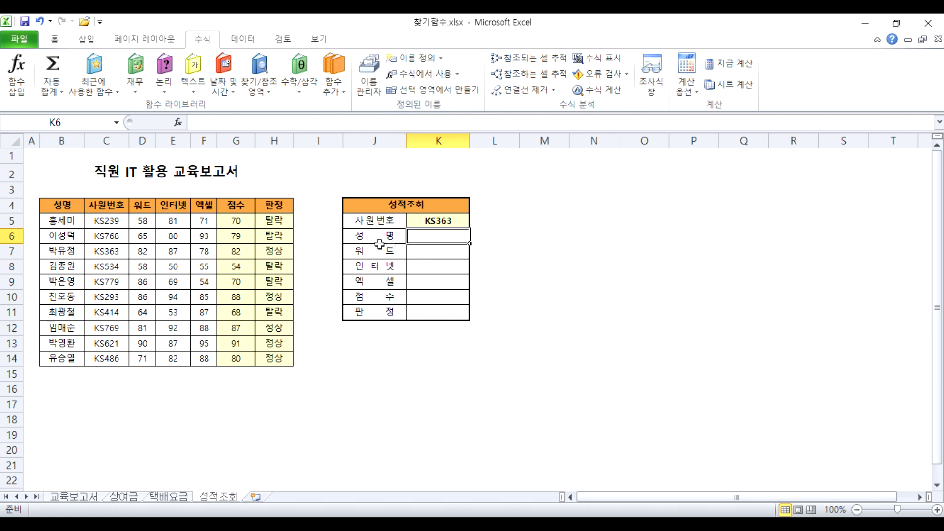
click(111, 221)
click(59, 221)
click(445, 238)
drag(102, 217, 110, 356)
drag(573, 220, 823, 219)
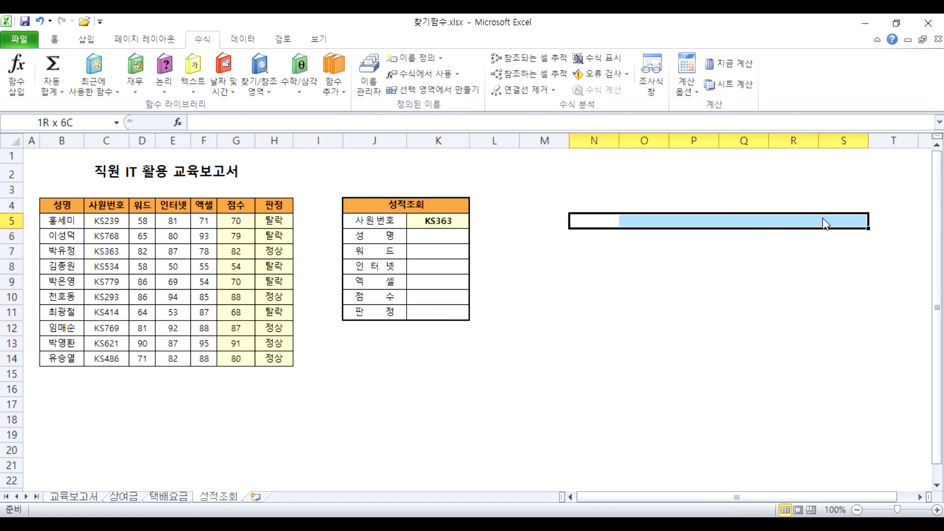
drag(101, 221, 104, 357)
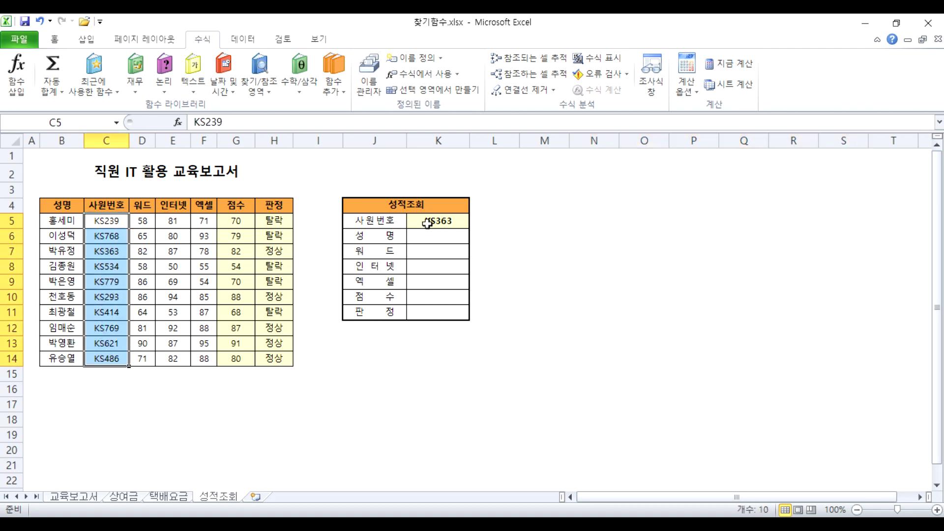
click(57, 218)
drag(58, 219, 60, 320)
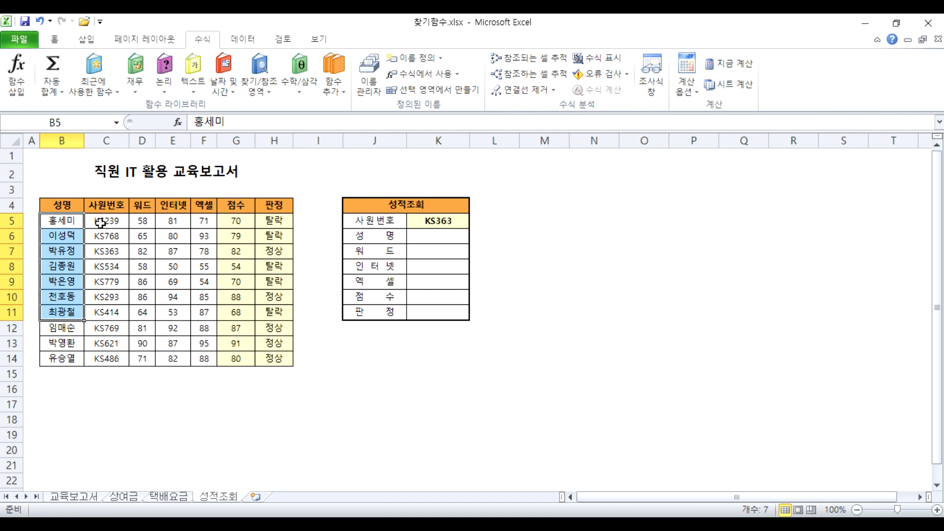
click(101, 222)
drag(59, 219, 59, 314)
click(109, 221)
drag(109, 235, 124, 263)
click(428, 237)
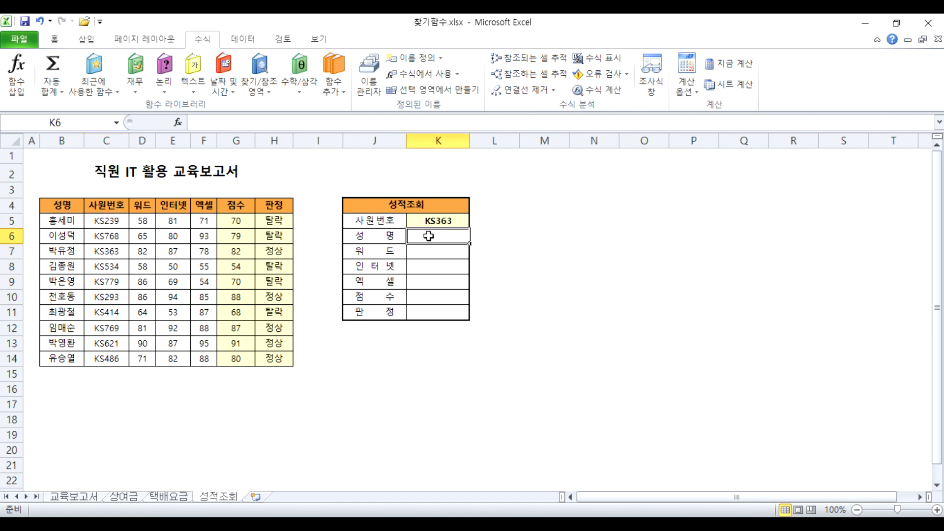
drag(109, 220, 106, 359)
drag(63, 222, 63, 346)
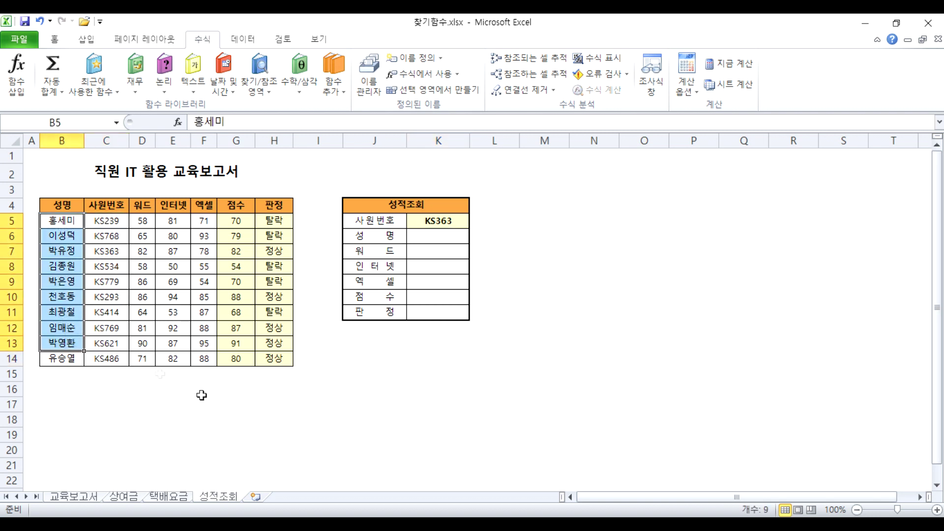
click(91, 498)
click(63, 235)
drag(63, 235, 61, 392)
drag(123, 236, 123, 340)
click(164, 237)
drag(164, 238, 163, 324)
drag(199, 241, 211, 359)
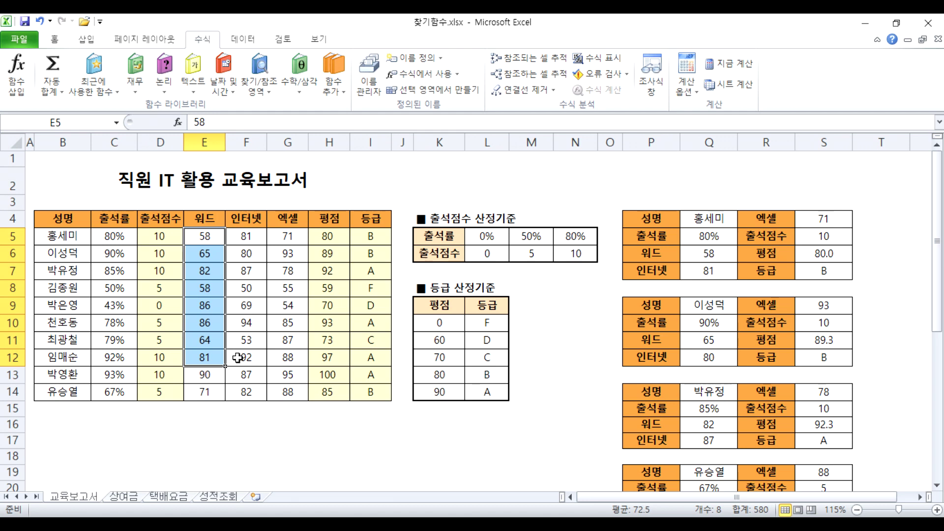
click(217, 497)
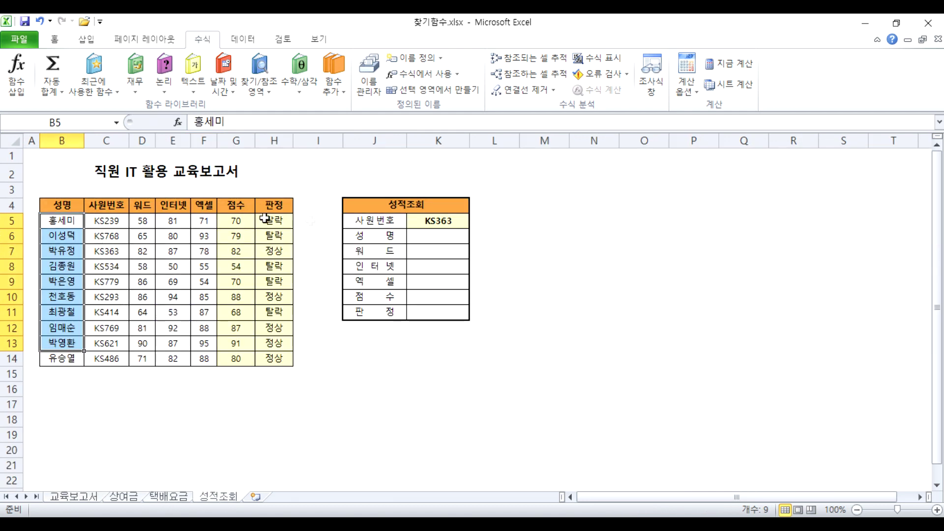
click(433, 222)
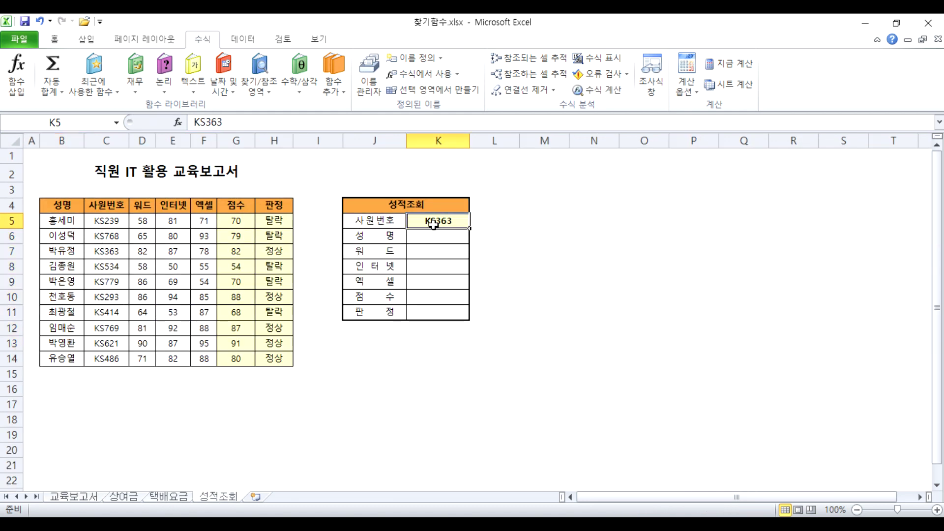
drag(104, 221, 103, 359)
drag(142, 221, 144, 360)
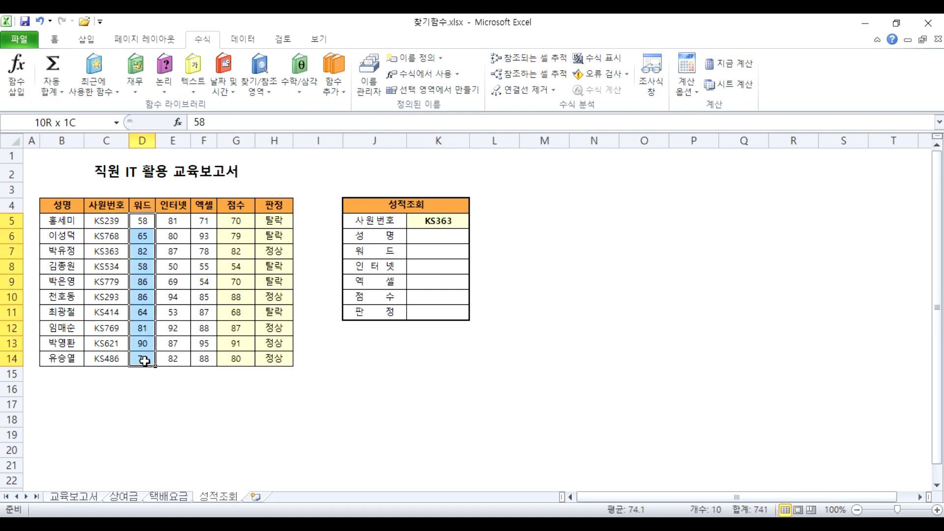
click(441, 248)
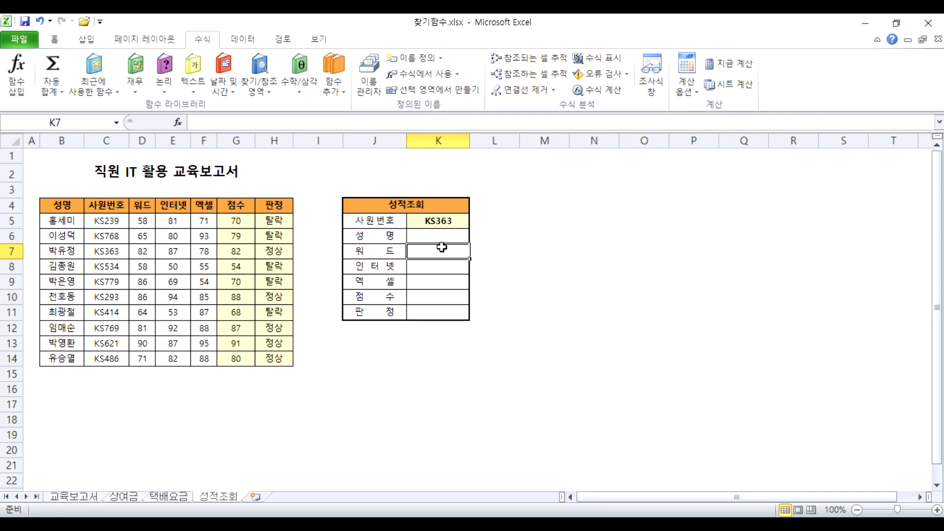
ctrl+scroll(443, 250, up, 3)
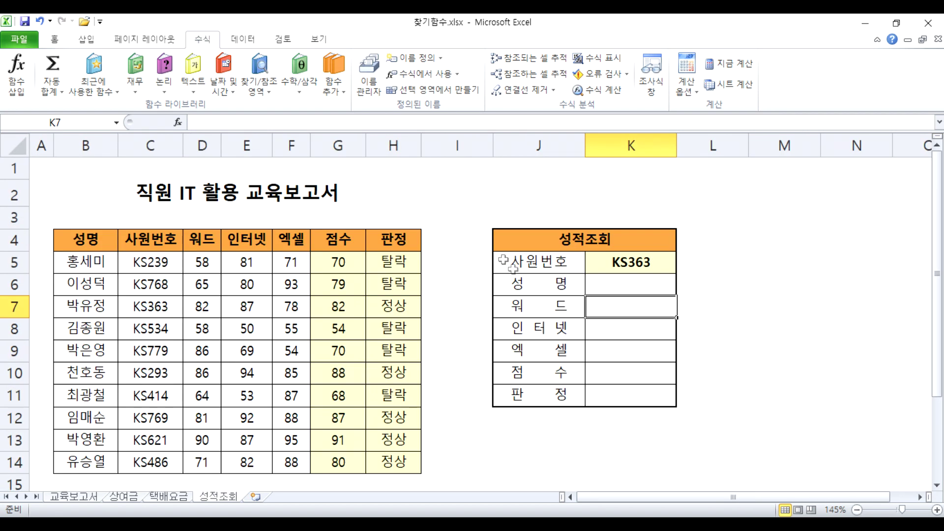
Narrow column I, then start a formula in K7, cancelling the mistyped Korean characters
drag(481, 146, 446, 146)
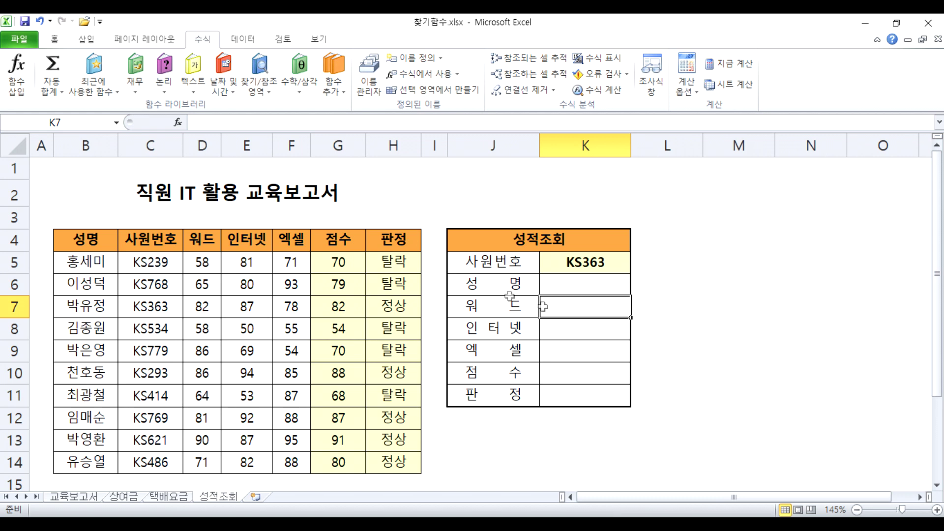
text(=피)
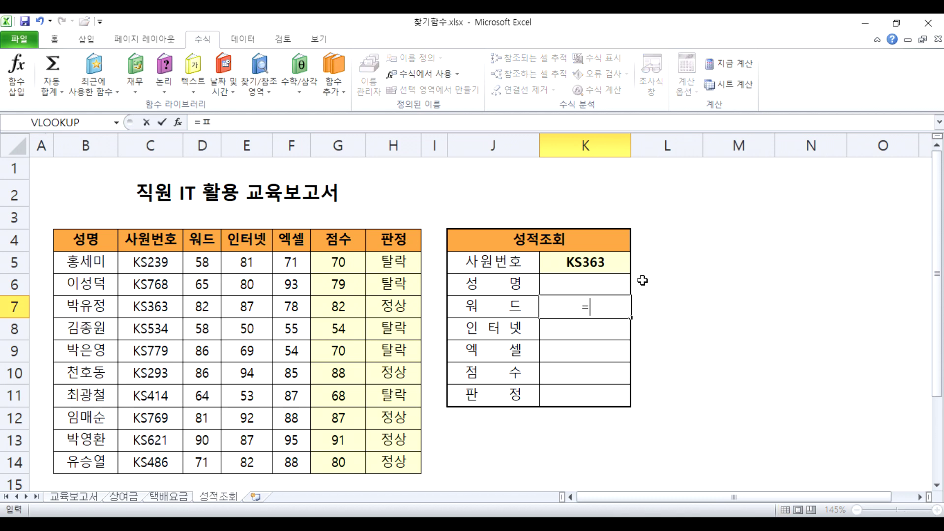
text(ㅐ)
key(Escape)
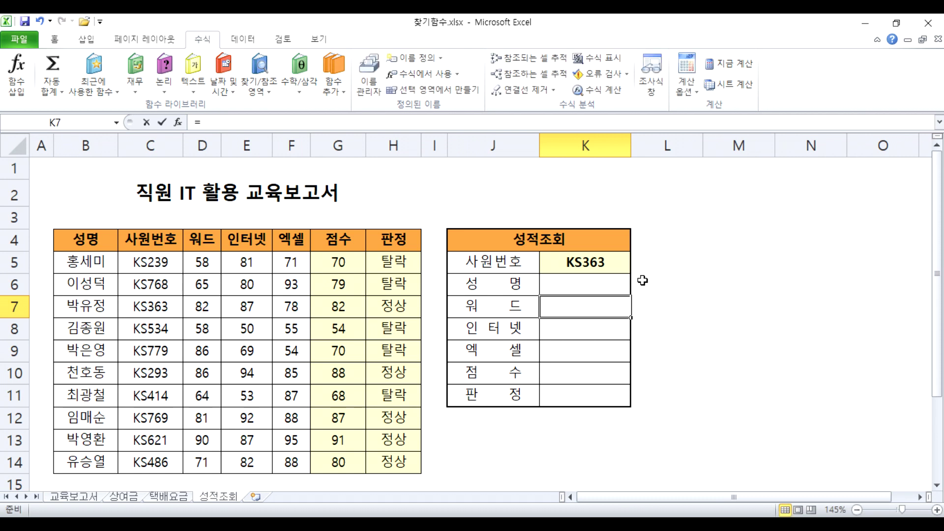
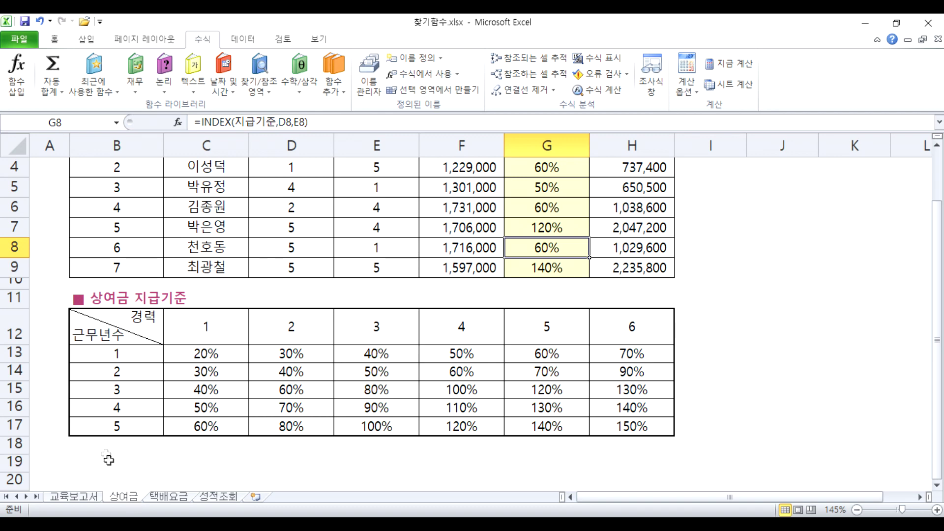
Go to the 택배요금 shipping fee sheet
scroll(118, 472, down, 2)
click(180, 498)
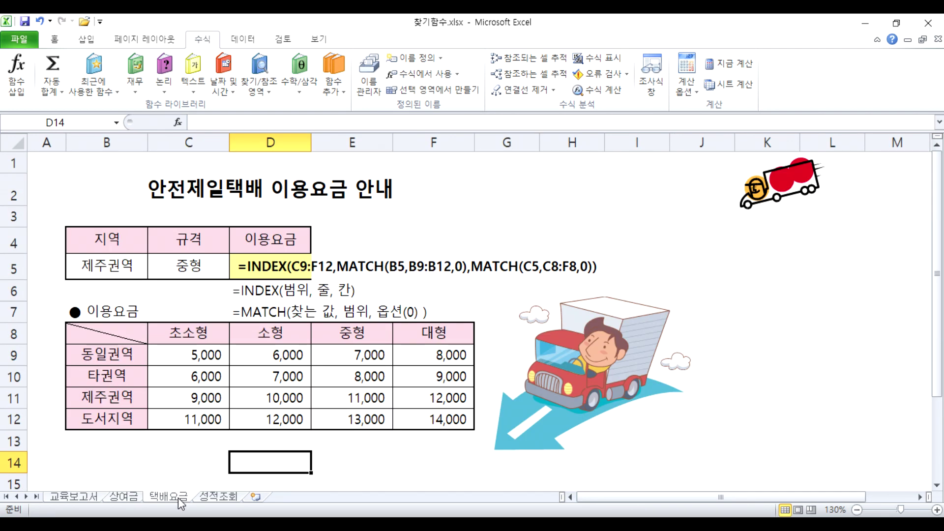
Add a new worksheet with headers 번호 in B2 and 이름 in C2
click(256, 497)
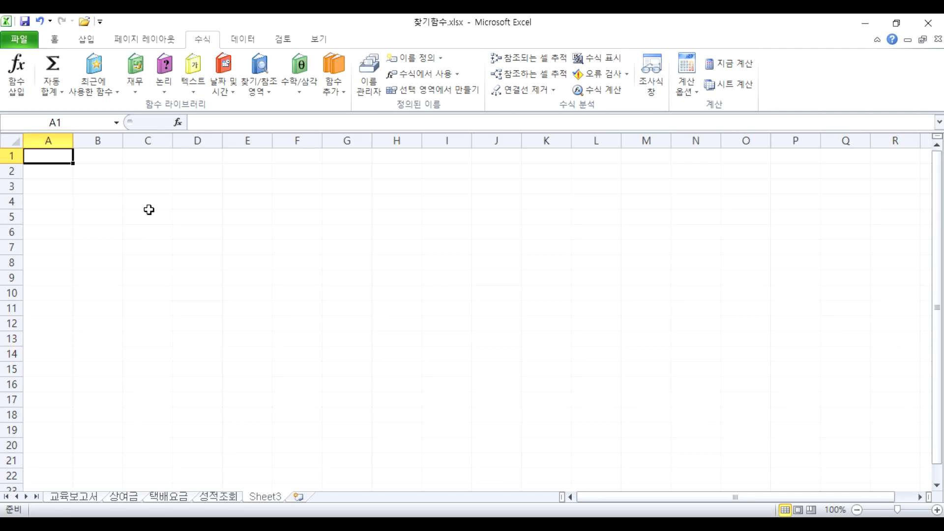
scroll(150, 211, up, 4)
click(158, 194)
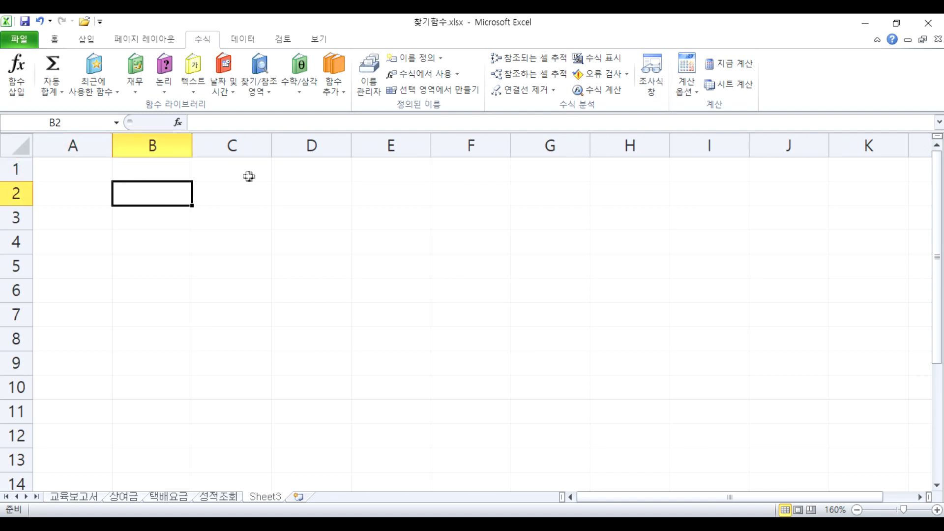
text(번호)
key(Tab)
text(이름)
key(Tab)
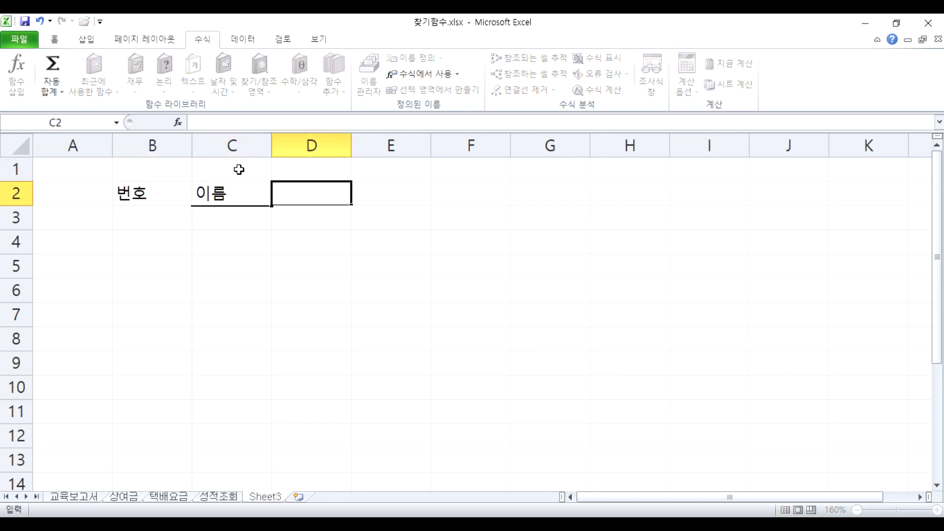
Enter ten sample names down C3:C12
click(225, 212)
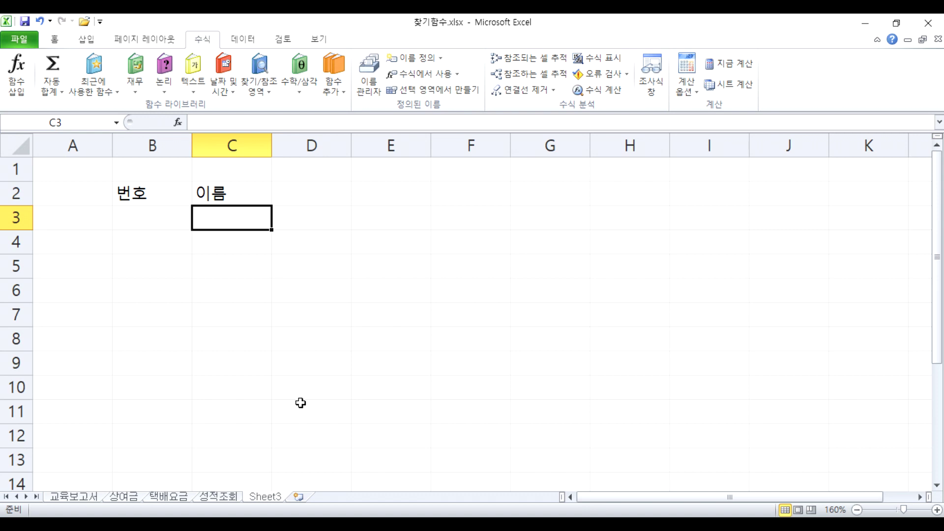
key(ctrl)
text(홍길동)
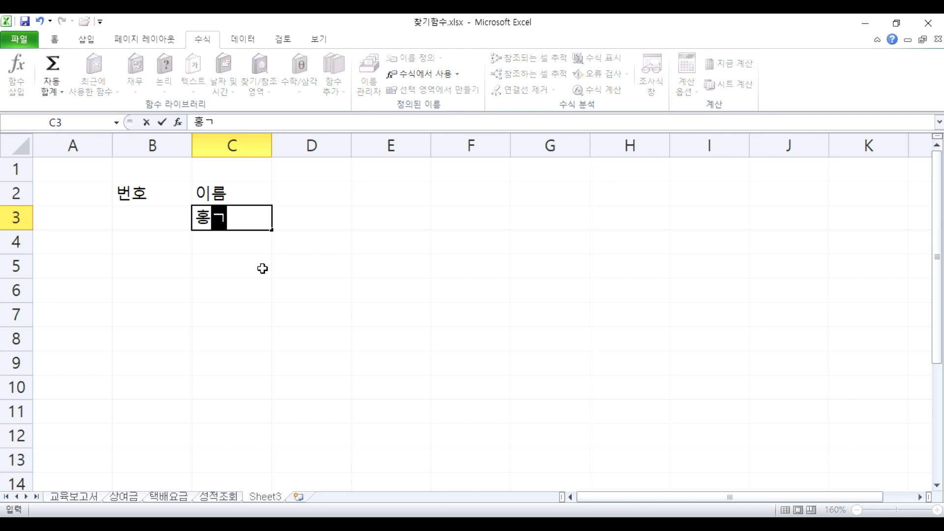
key(Return)
text(일짐매)
key(Return)
text(임꺽정)
key(Return)
text(이순신)
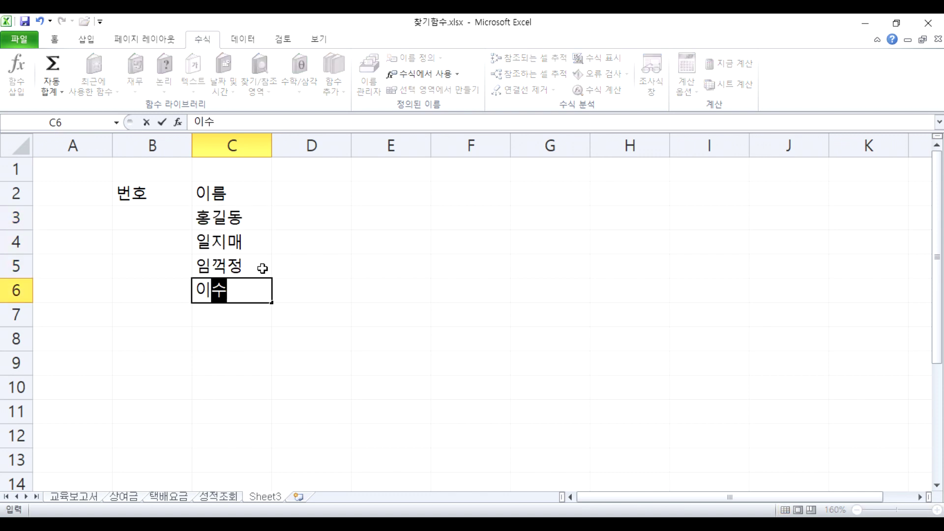
key(Return)
text(ㅇ연갯)
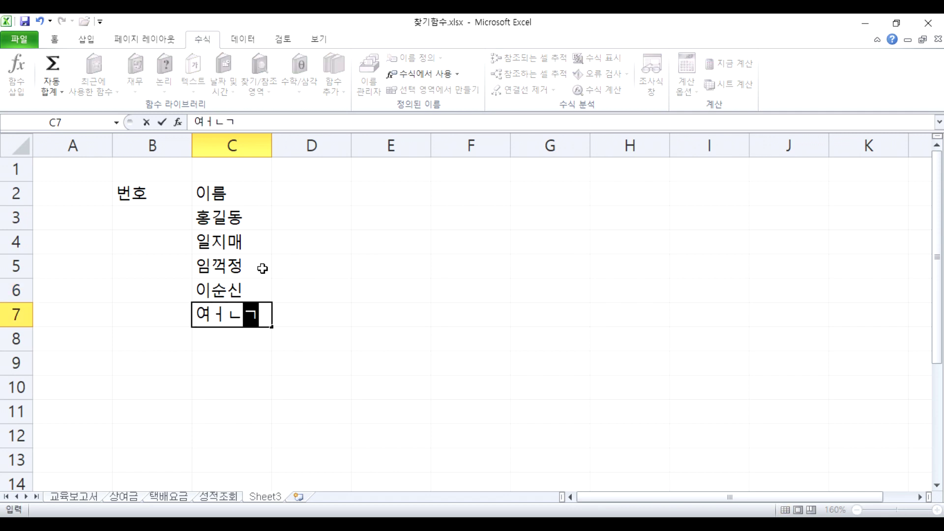
text(소문)
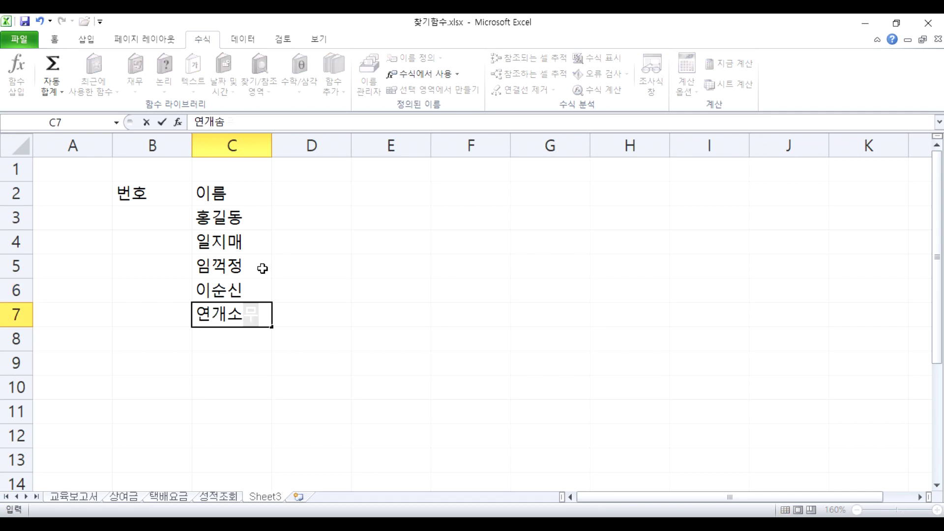
key(Return)
text(을)
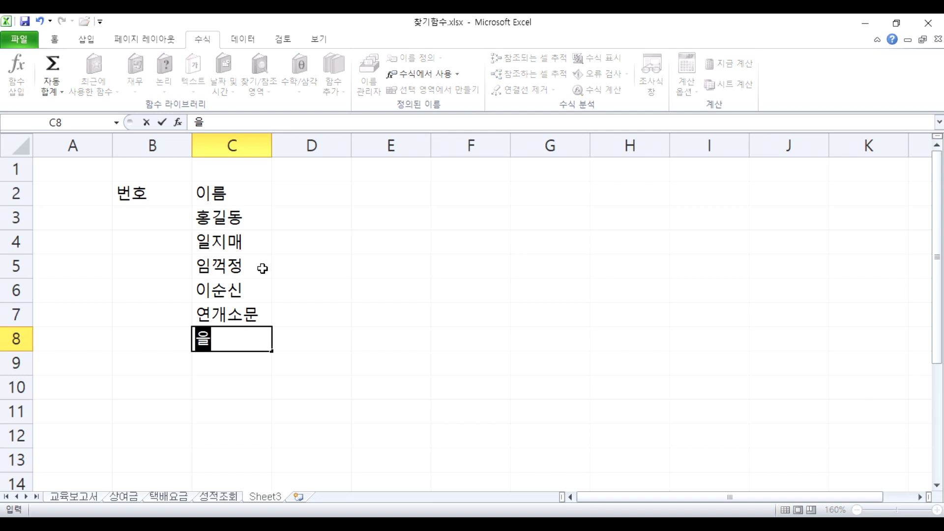
text(지문ㄷ덕)
key(Return)
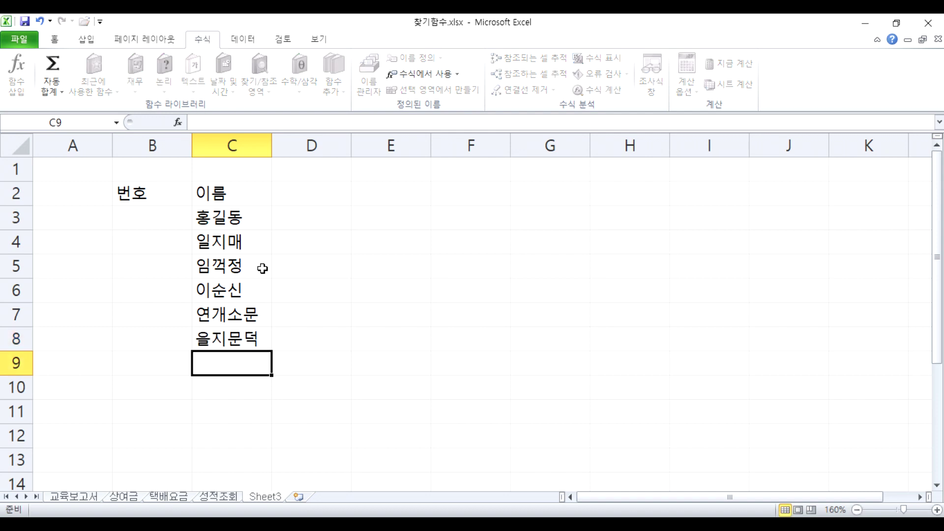
text(성춘향)
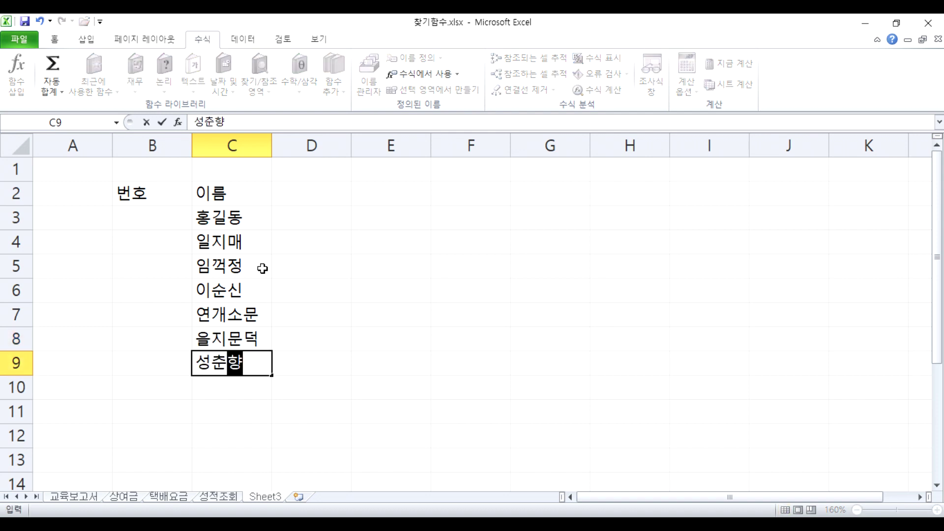
key(Return)
text(이몽룡)
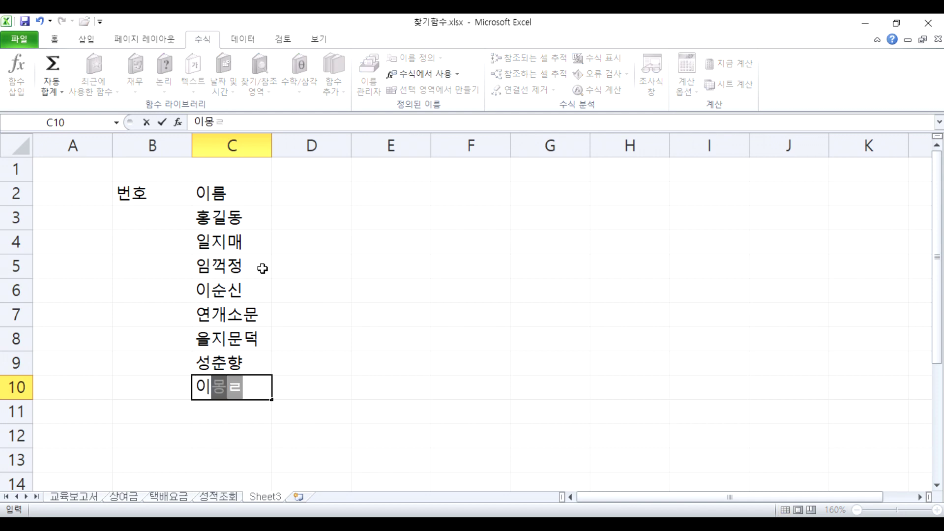
key(Return)
text(방자)
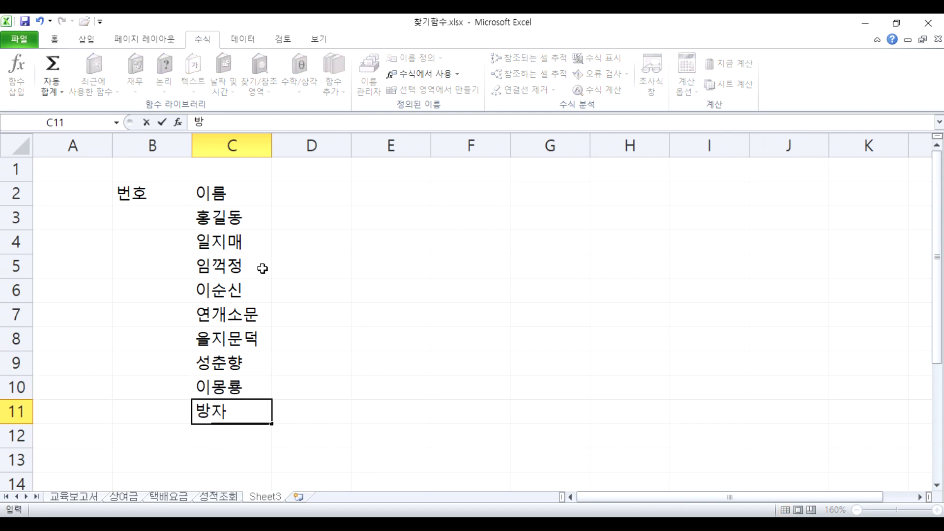
key(Return)
text(ㄷ향단)
key(Return)
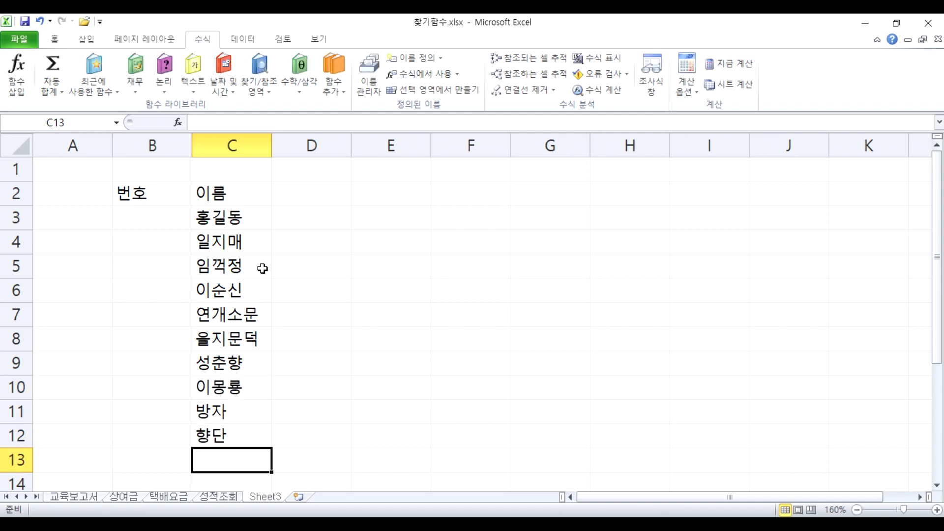
Enter 1 and 2 in B3:B4 and fill the series down to B12
drag(219, 217, 220, 435)
click(154, 217)
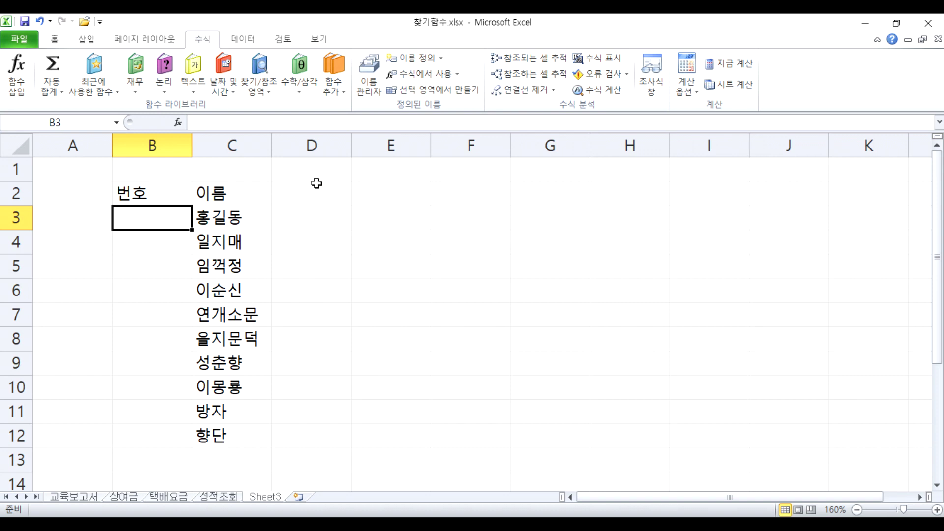
drag(225, 217, 239, 442)
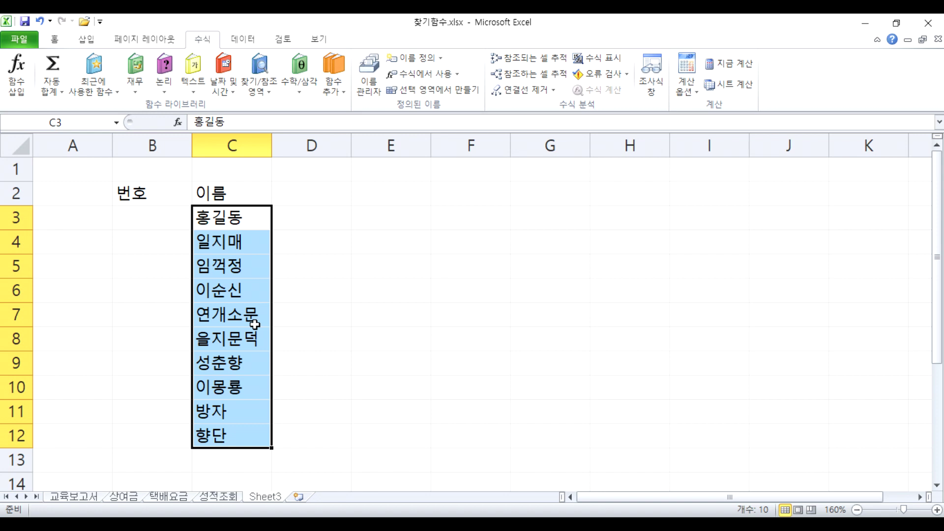
click(145, 223)
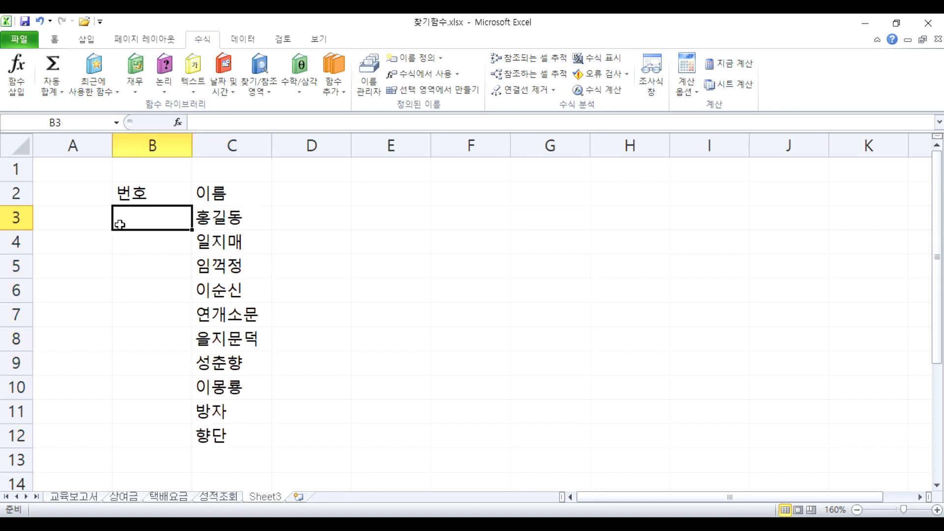
text(1)
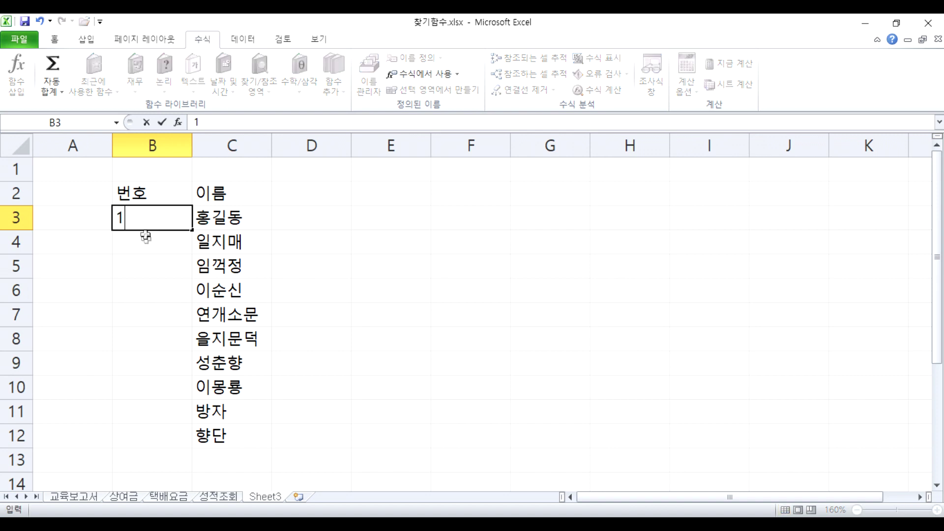
key(Return)
text(2)
drag(169, 216, 193, 448)
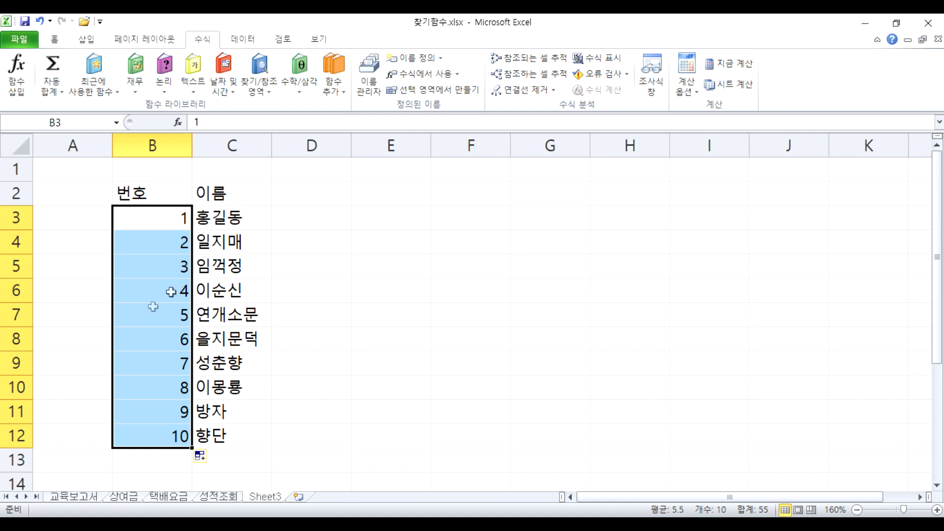
click(222, 213)
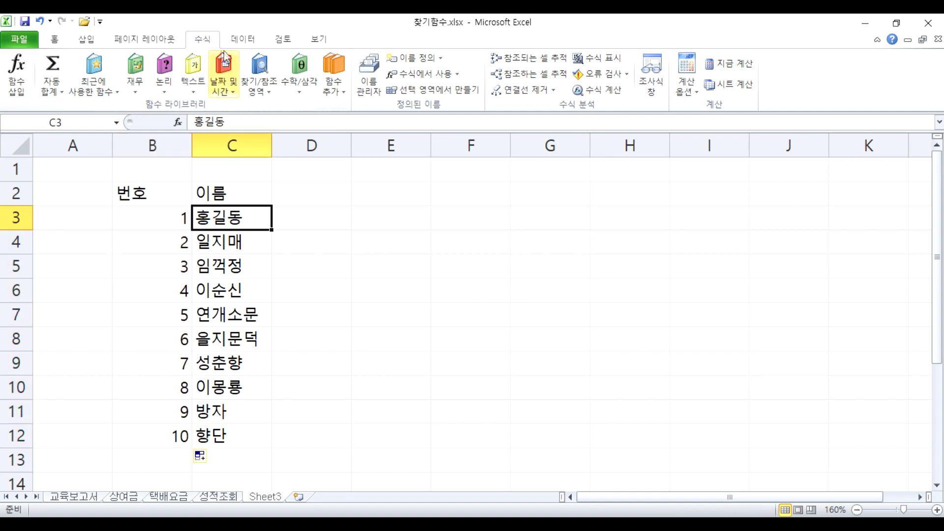
Sort the list by name ascending, descending, then ascending again
click(241, 39)
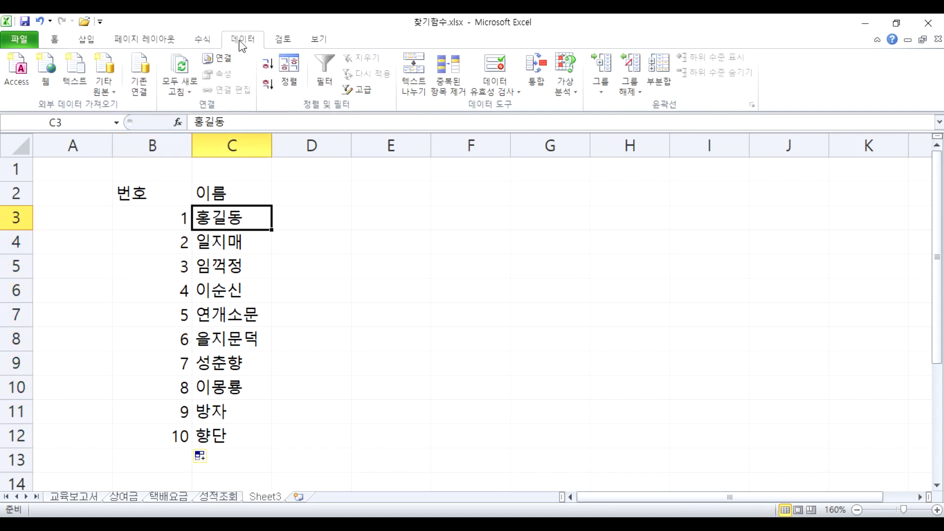
click(267, 64)
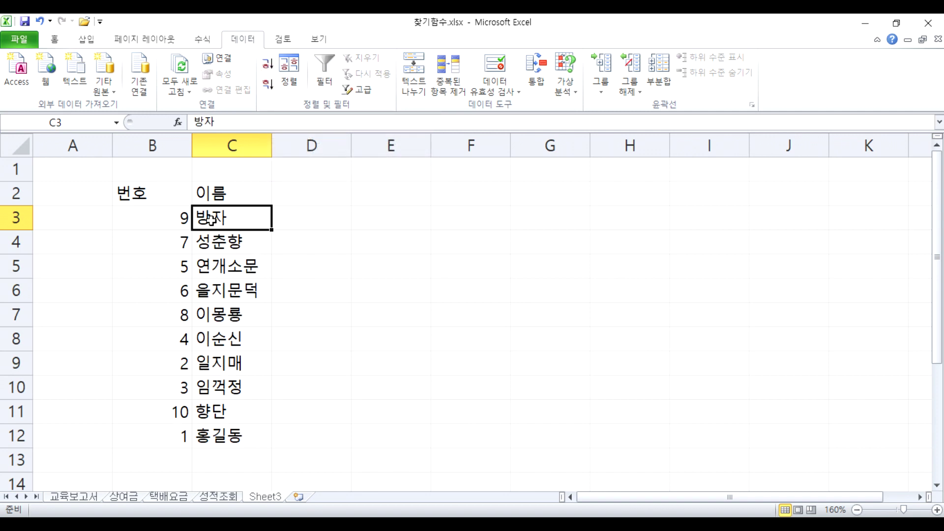
click(267, 84)
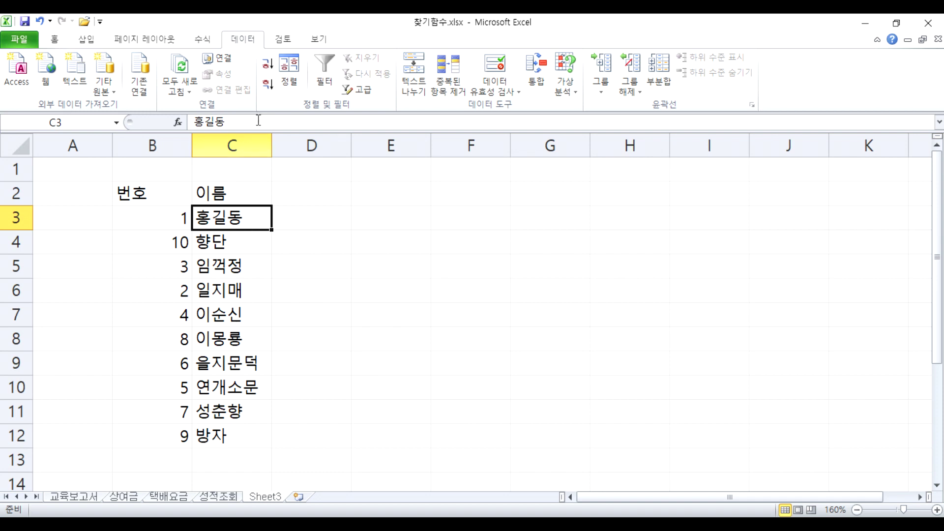
click(267, 63)
drag(164, 224, 161, 435)
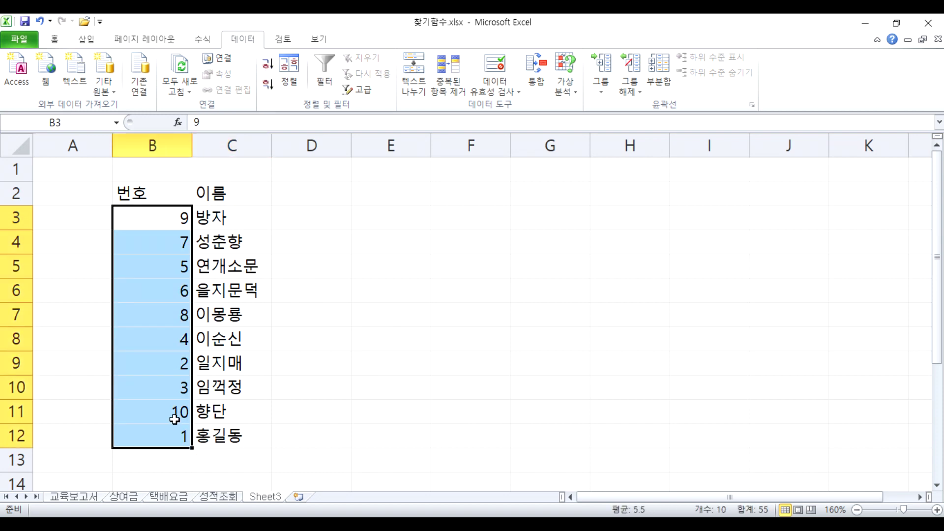
click(222, 216)
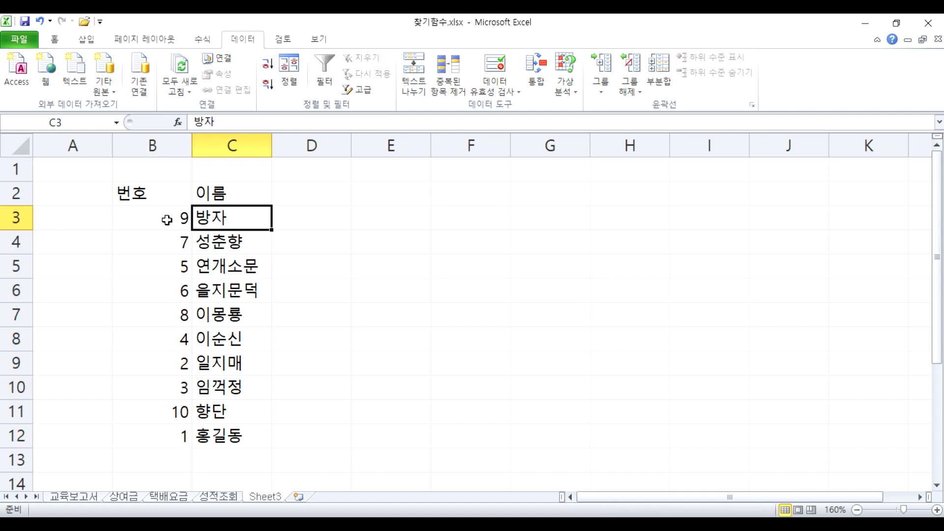
Retype 1 and 2 in B3:B4, undo, and re-sort the names descending
drag(149, 217, 148, 430)
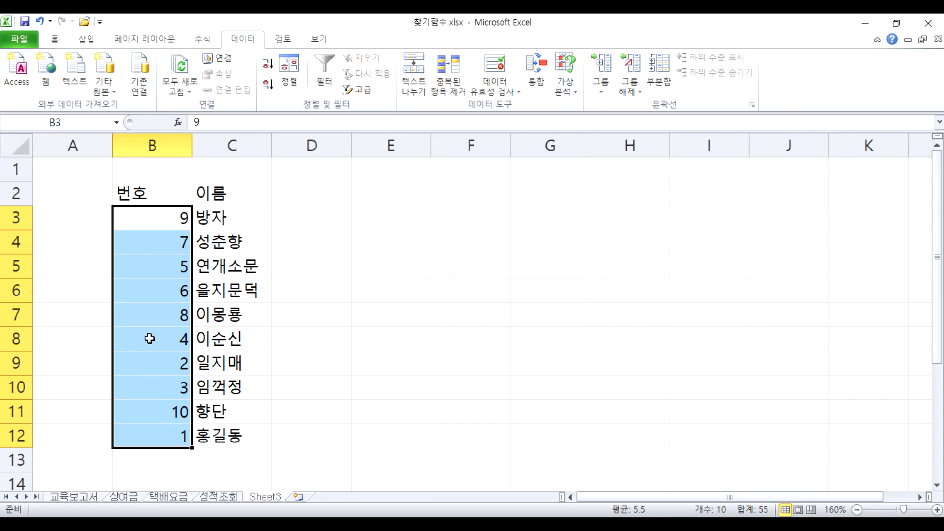
click(160, 220)
text(1)
key(Return)
text(2)
key(Return)
key(ctrl+z)
key(ctrl+z)
click(241, 217)
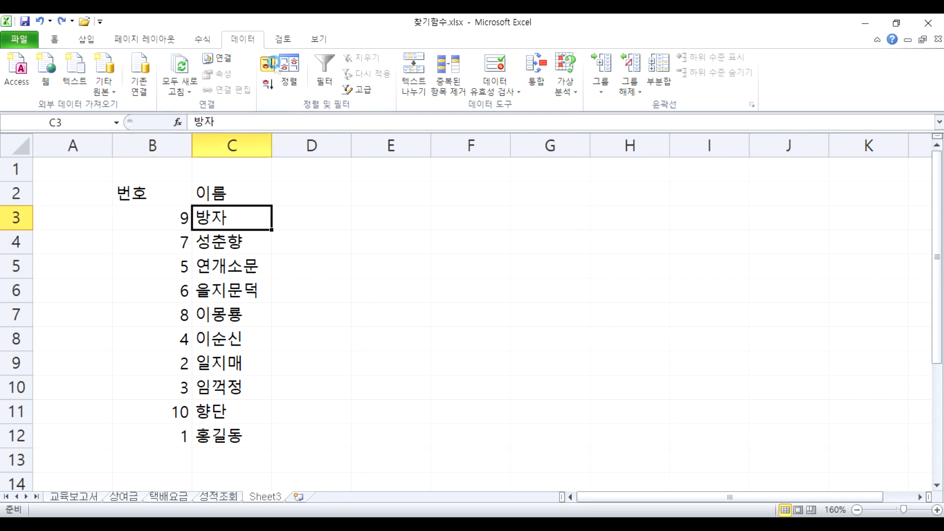
click(267, 64)
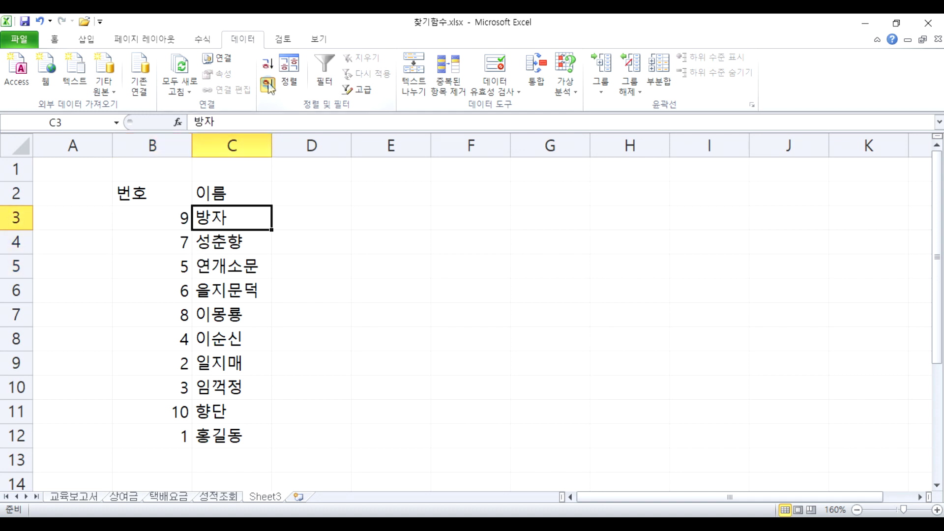
click(267, 83)
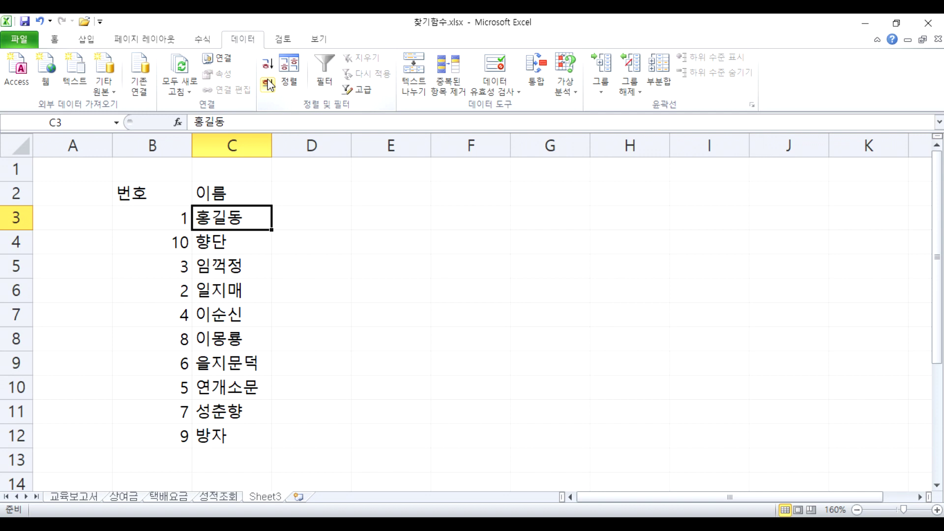
Renumber column B 1 to 10 after an ascending sort, then sort names descending
click(267, 64)
click(169, 217)
text(1)
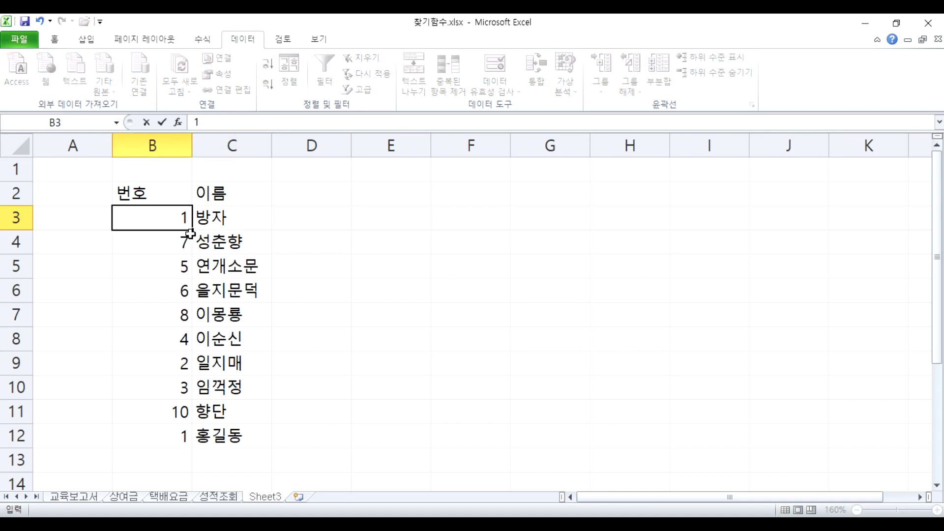
drag(193, 231, 195, 450)
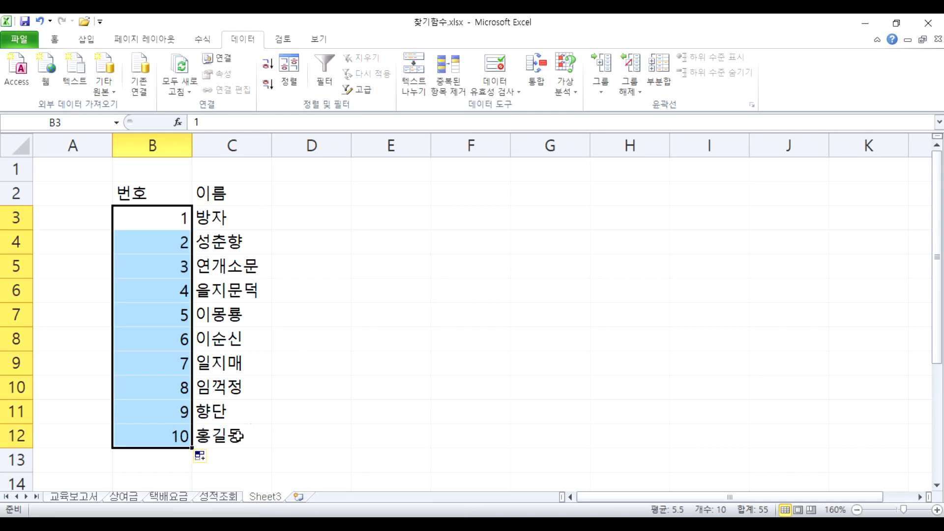
click(218, 220)
click(268, 86)
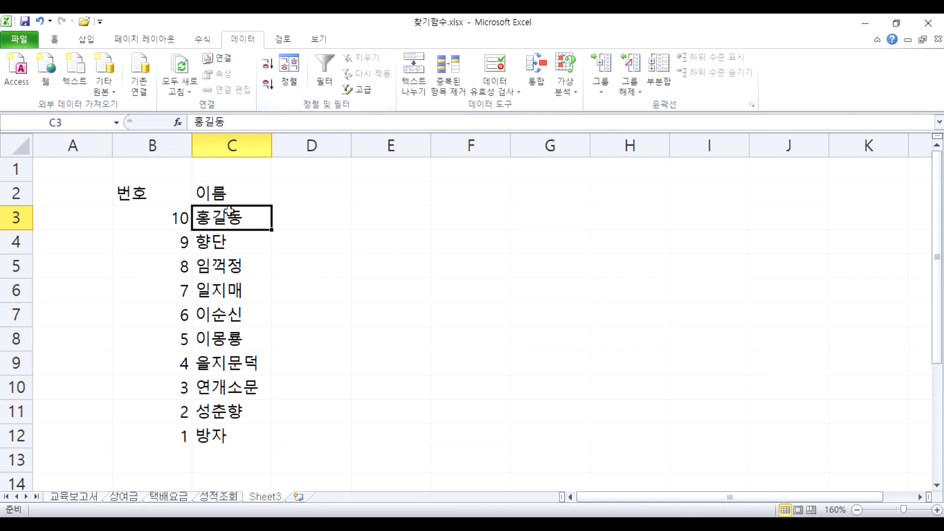
click(189, 217)
text(1)
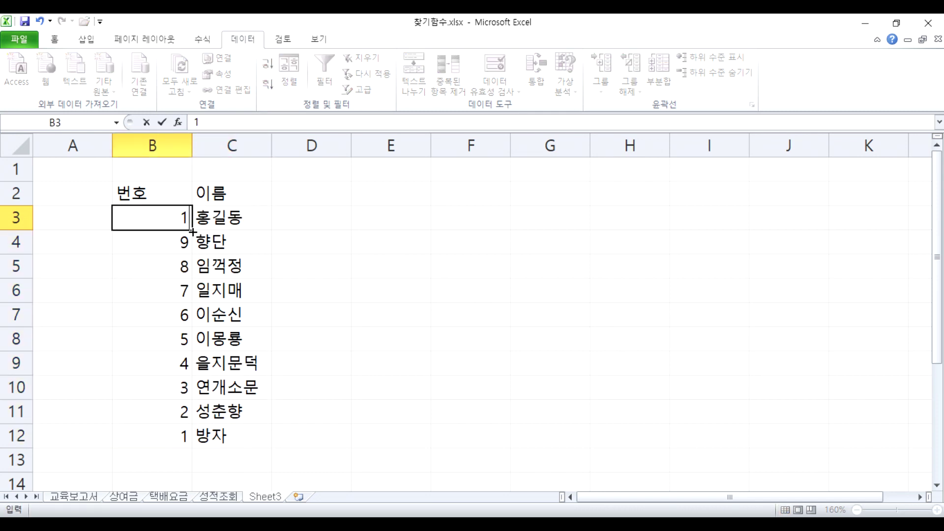
key(Escape)
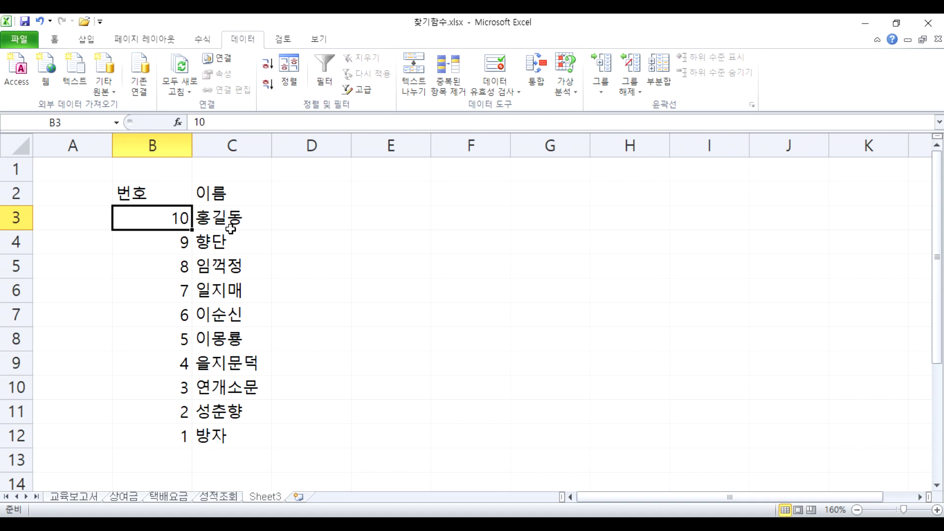
Clear the numbers in B3:B12 and enter =ROW() in B3
drag(168, 217, 132, 435)
key(Delete)
click(146, 219)
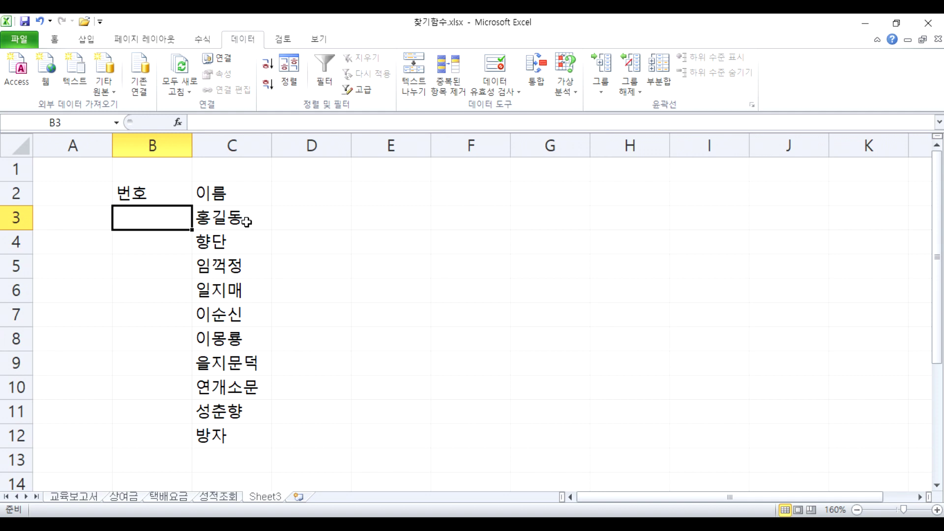
text(=ㄱ)
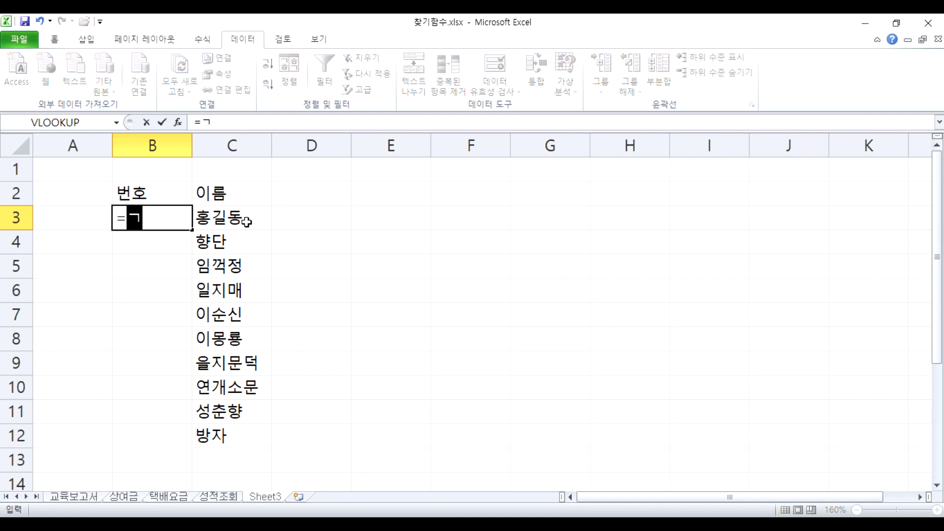
key(BackSpace)
text(RO)
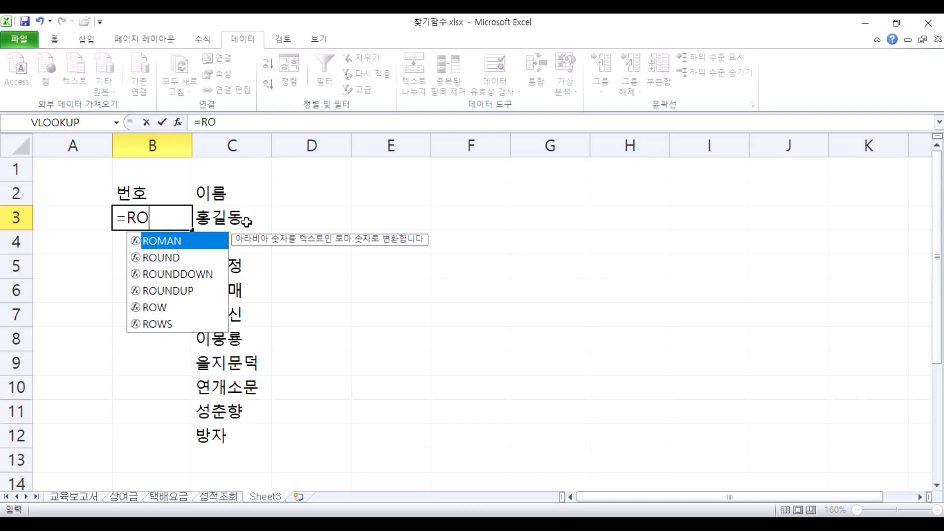
text(W)
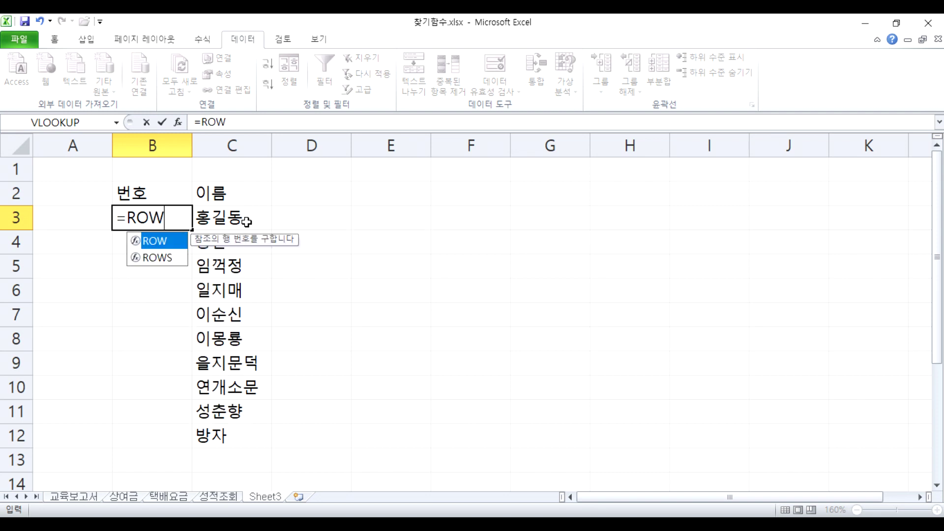
text(()
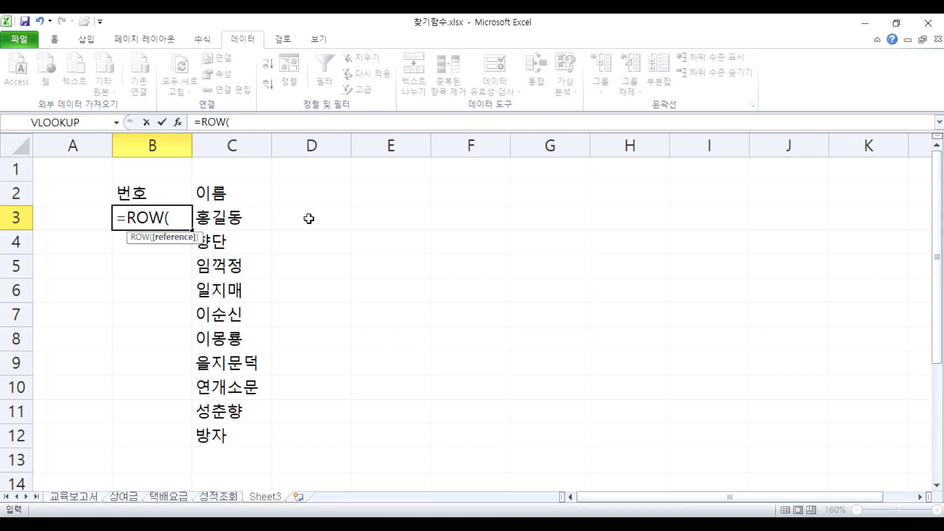
key(Return)
Compare against the row numbers, then change B3 to =ROW()-2 so it shows 1
click(133, 216)
click(9, 218)
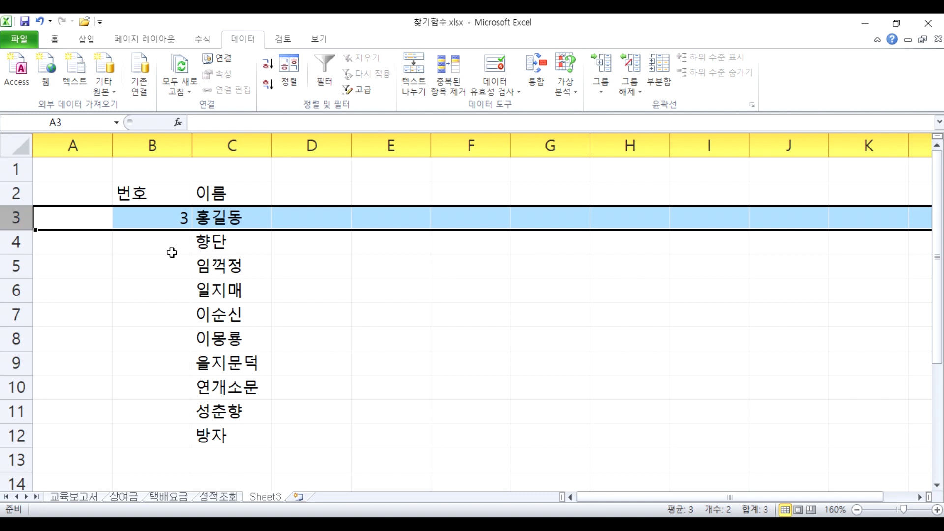
click(172, 245)
click(12, 242)
click(10, 266)
click(11, 290)
click(11, 315)
click(155, 220)
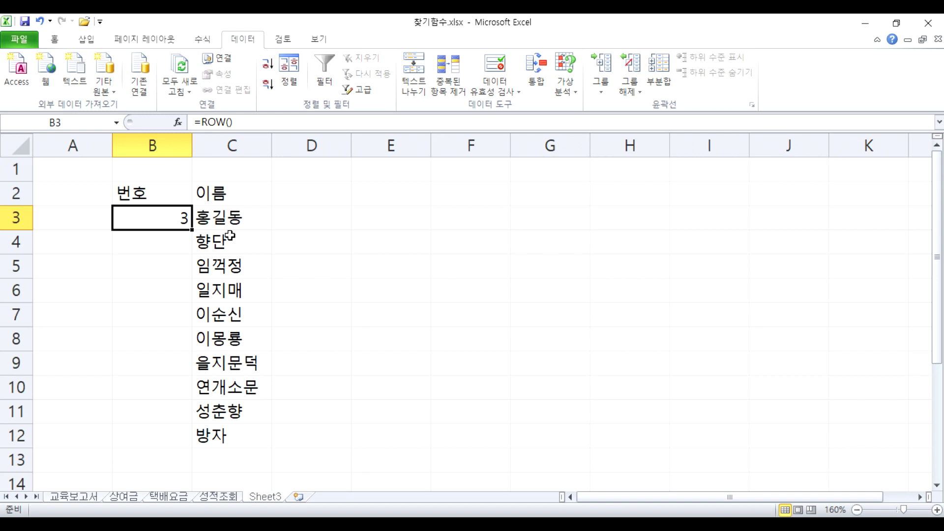
key(F2)
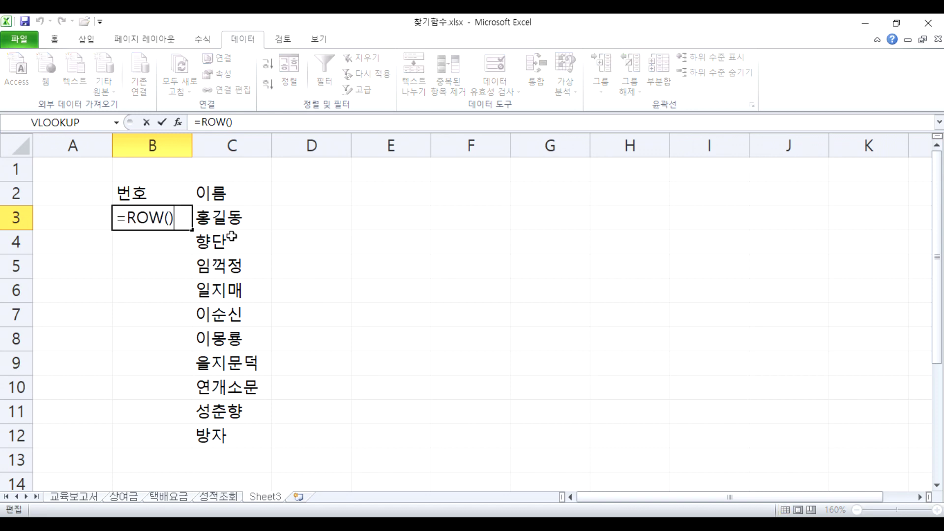
text(-2)
key(Return)
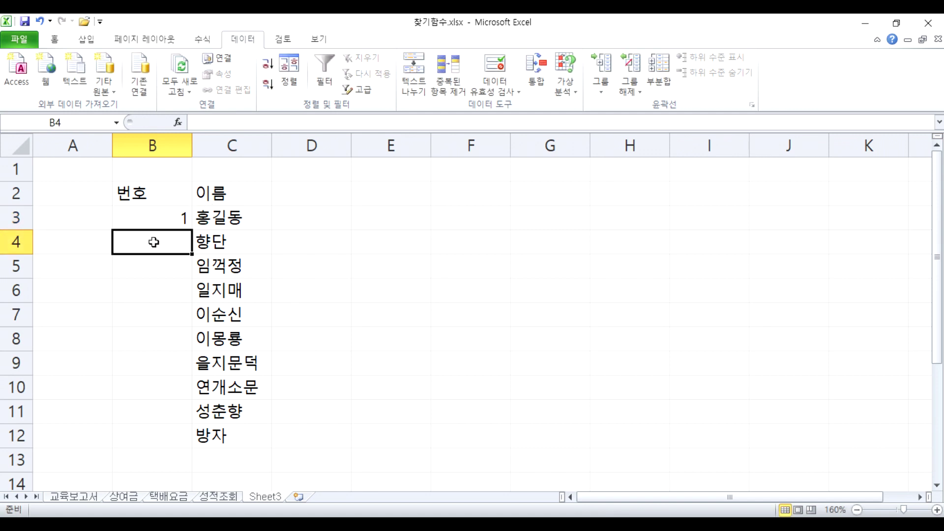
click(185, 215)
Fill =ROW()-2 down to B12, then re-sort names descending and ascending to test numbering
drag(191, 230, 192, 441)
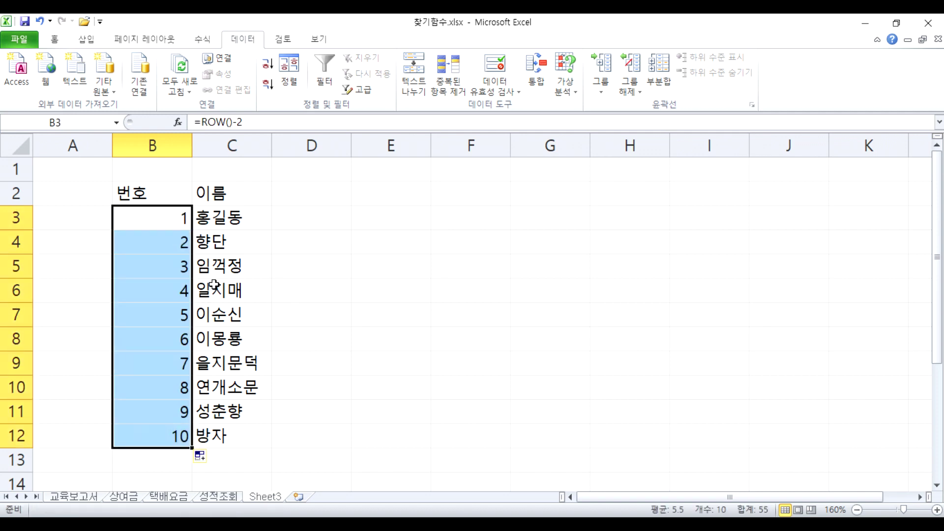
click(233, 214)
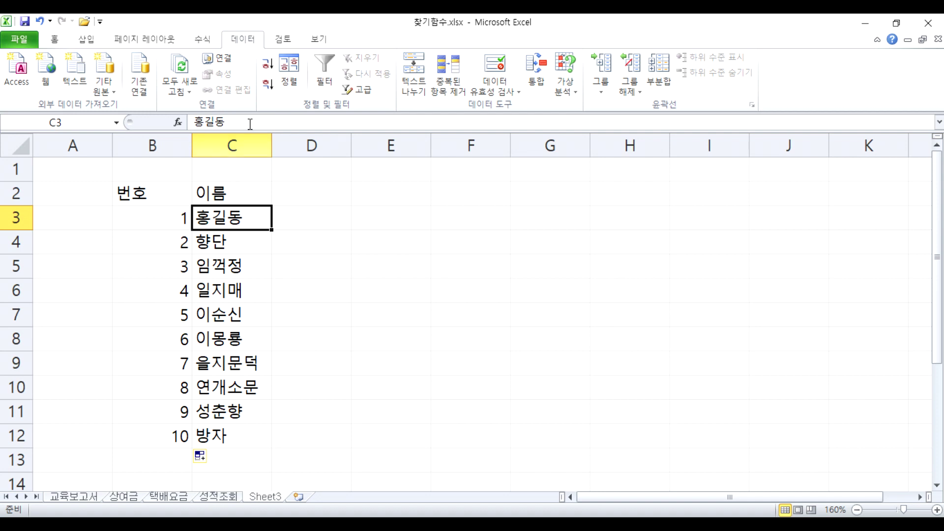
click(267, 85)
click(270, 86)
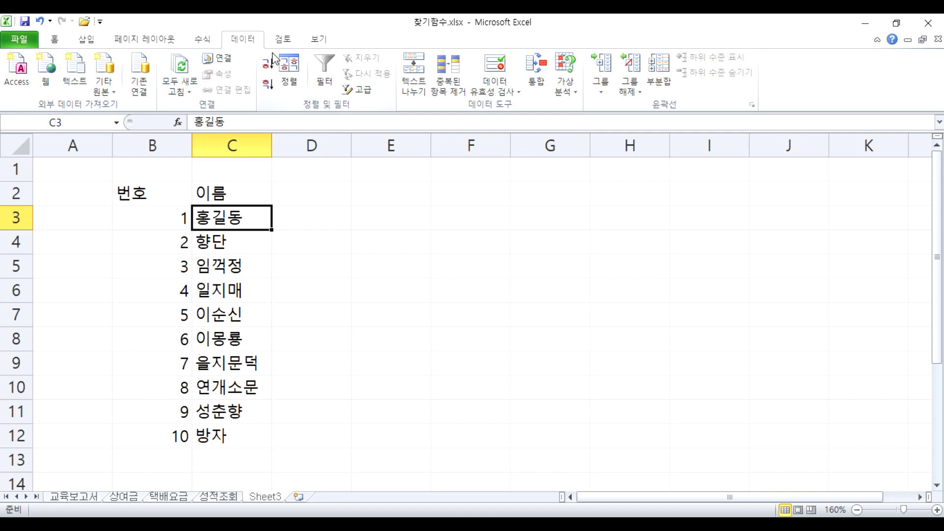
click(267, 63)
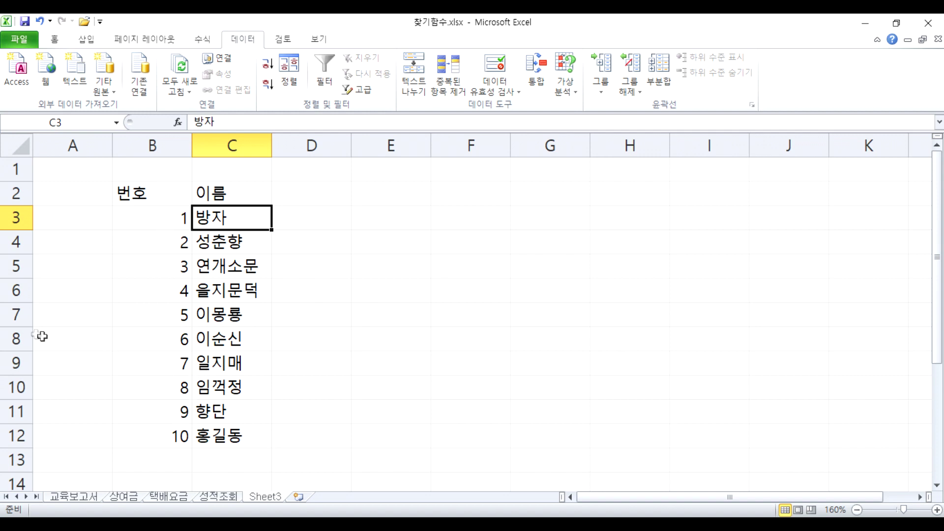
Insert a blank row at row 7 and type a new name in C7
right_click(14, 315)
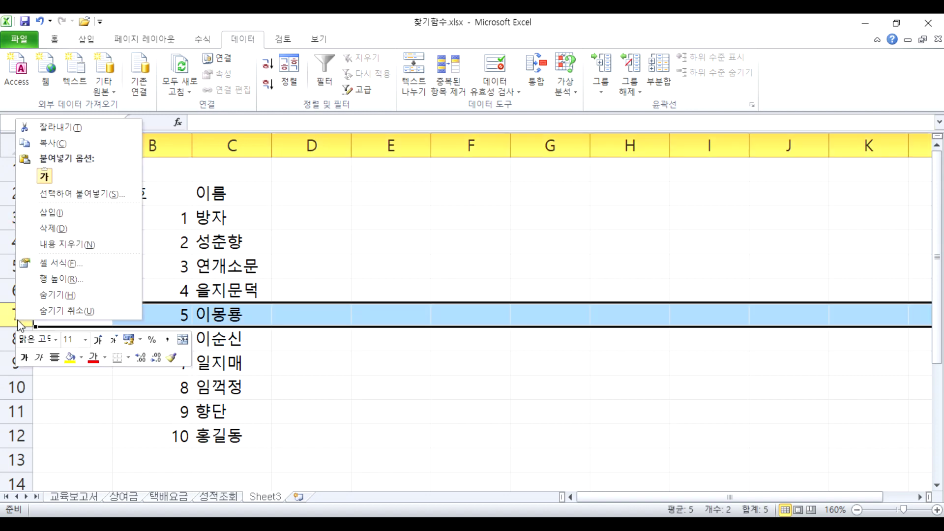
click(62, 216)
click(244, 313)
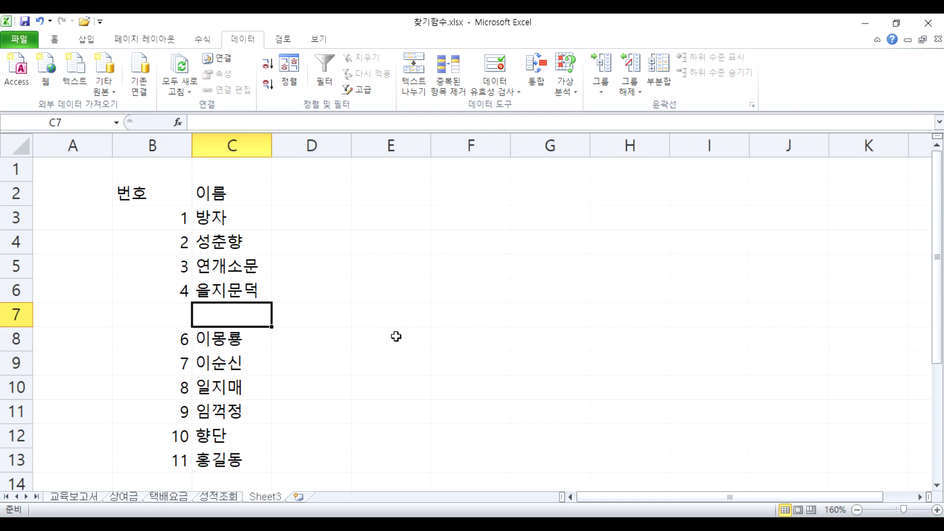
text(DLWJ)
key(Escape)
key(Hangul)
key(Return)
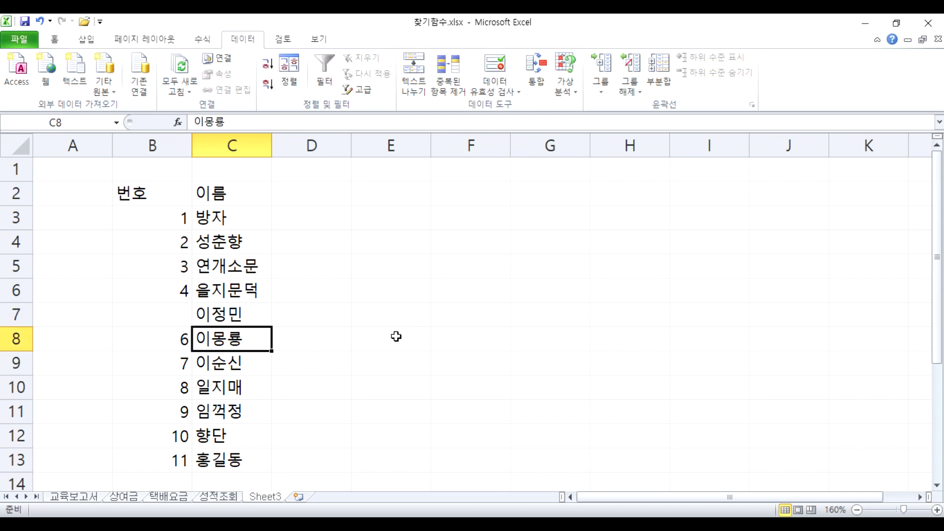
Copy the =ROW()-2 formula from B6 down into B7
click(180, 339)
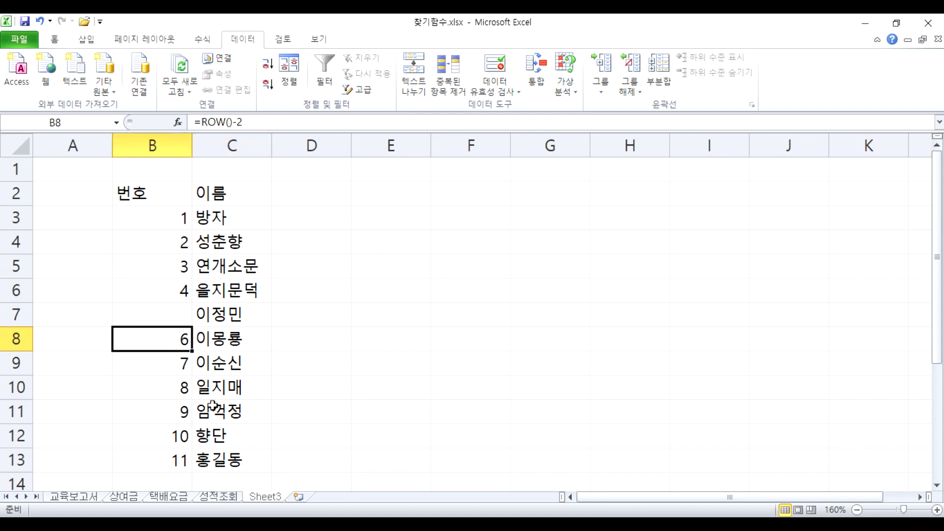
scroll(198, 406, down, 1)
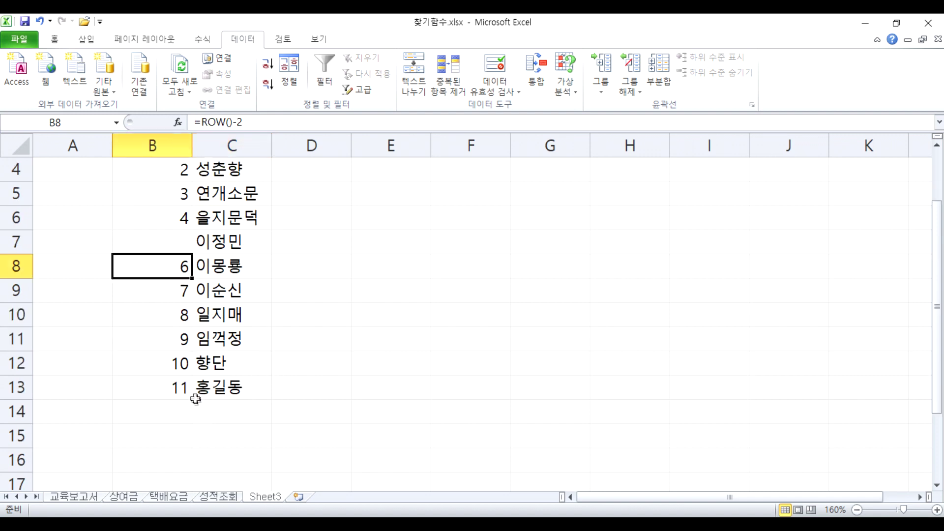
scroll(195, 401, up, 1)
click(183, 313)
click(185, 293)
drag(192, 305, 191, 329)
click(137, 319)
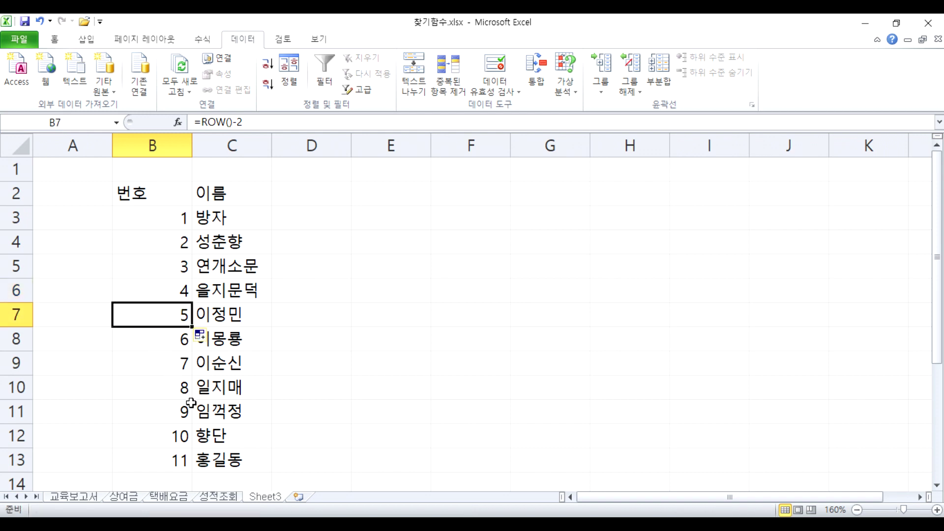
Cancel a stray entry in D5 and select row 7
click(305, 338)
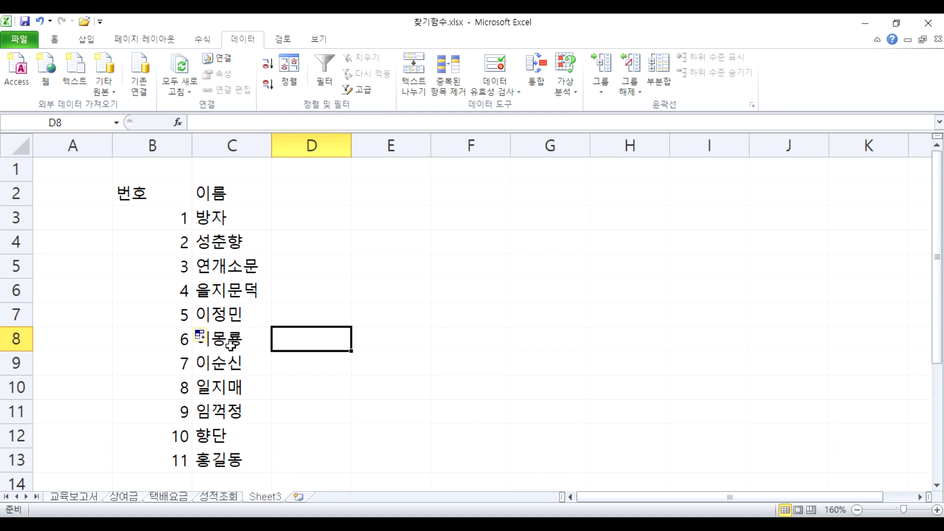
click(408, 344)
click(330, 270)
text(ㄹ)
key(Escape)
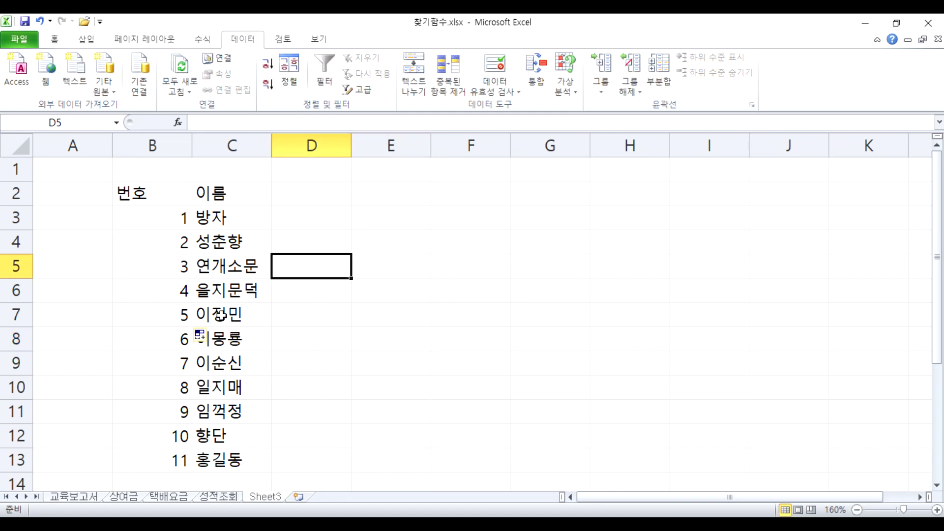
click(4, 316)
Delete the inserted row 7, then delete another name row and undo it
right_click(4, 317)
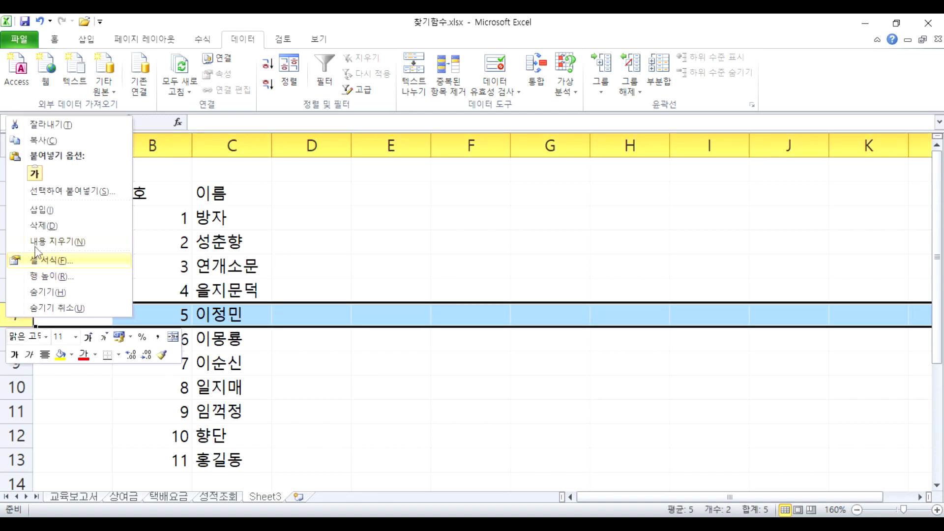
click(40, 226)
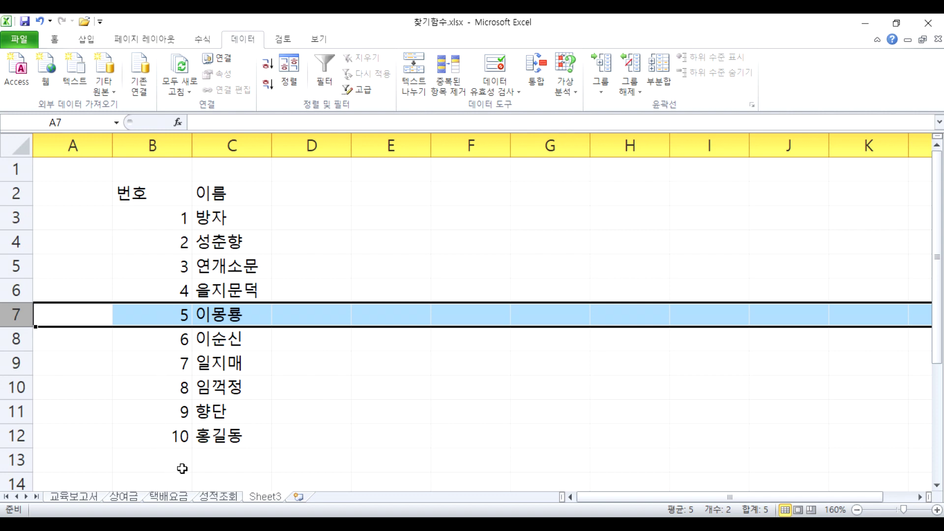
double_click(147, 219)
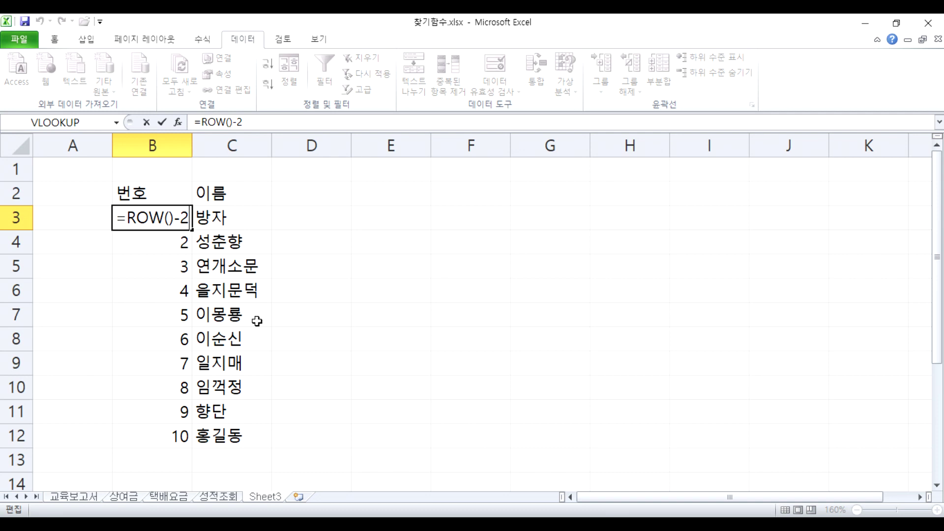
click(17, 315)
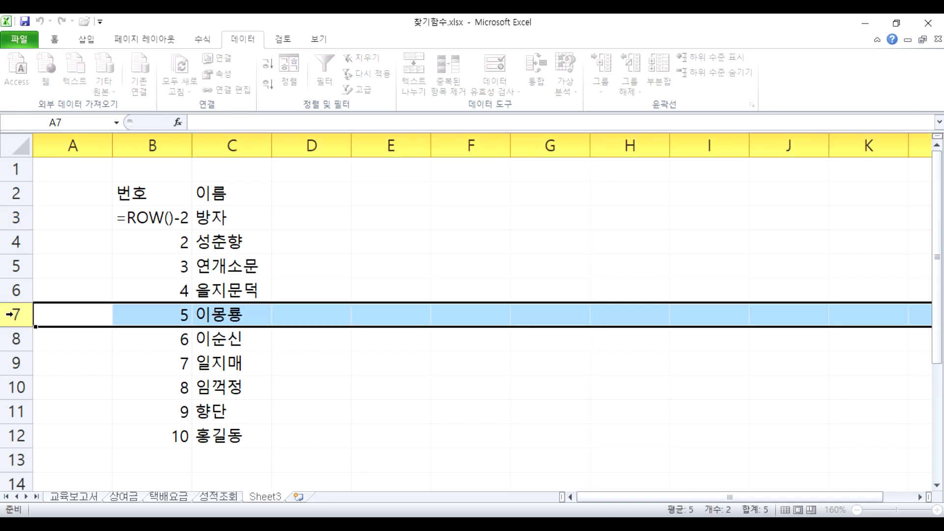
right_click(17, 315)
click(64, 223)
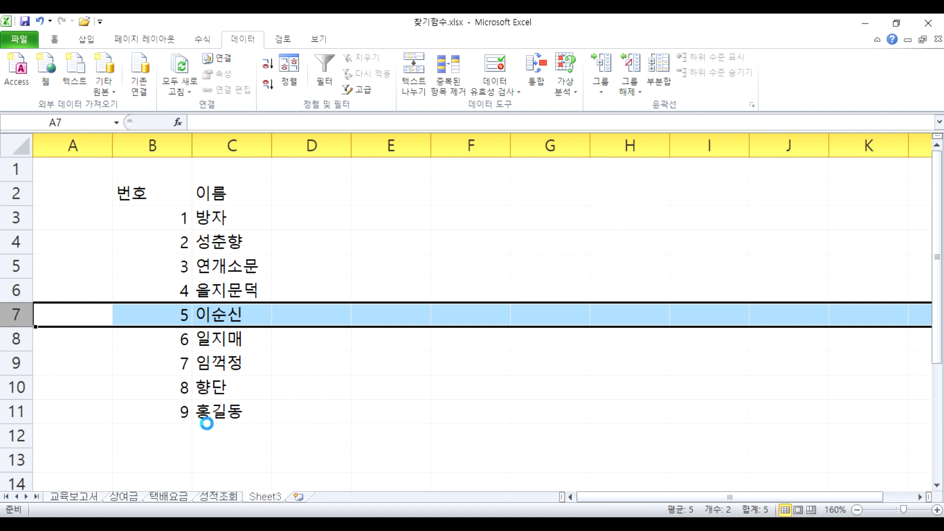
key(ctrl+z)
Check B3's =ROW()-2 formula, then go to the 성적조회 sheet
click(172, 416)
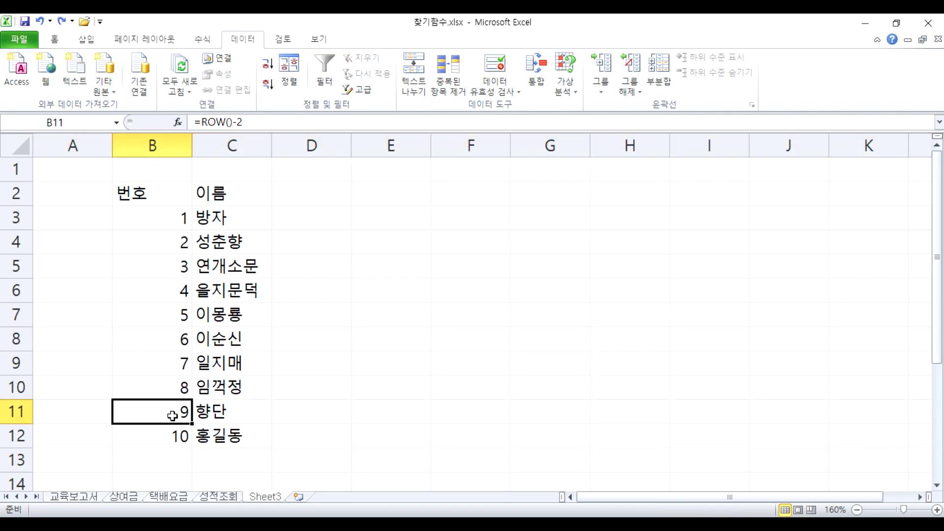
click(164, 211)
key(F2)
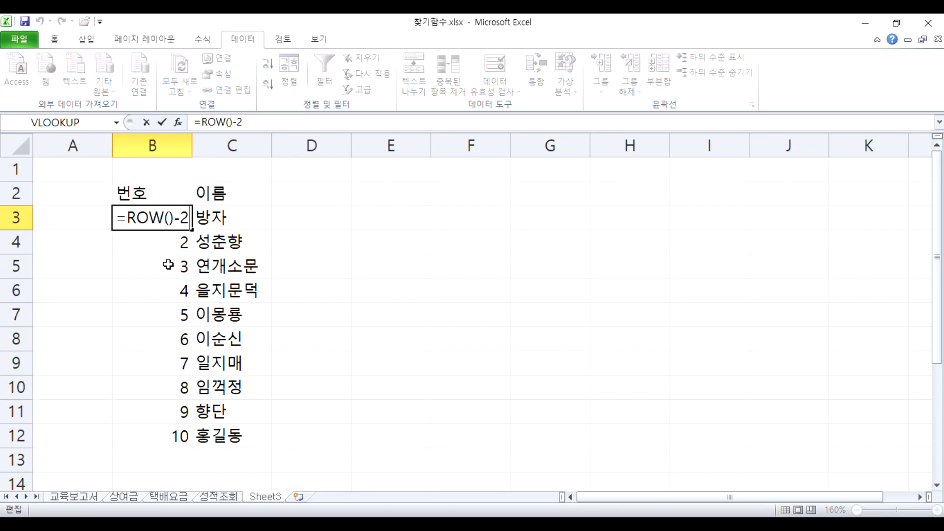
key(Escape)
click(225, 498)
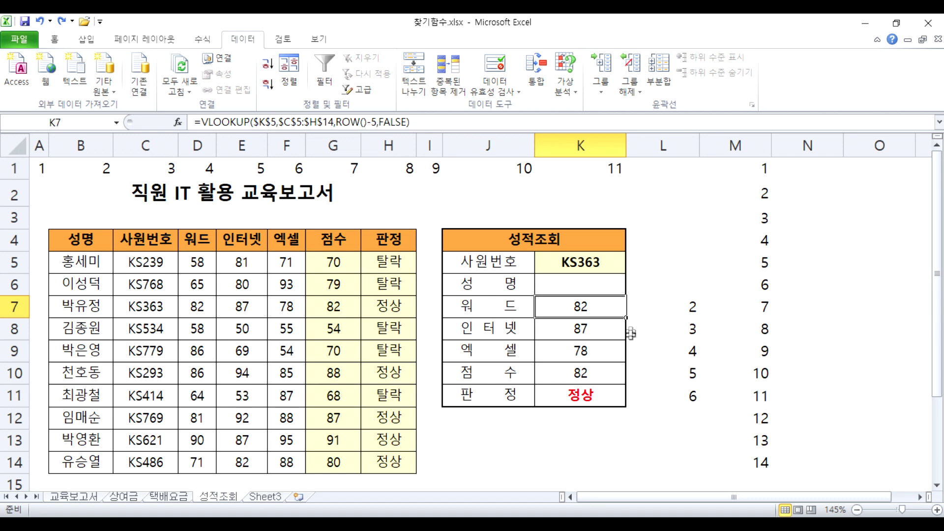
double_click(617, 313)
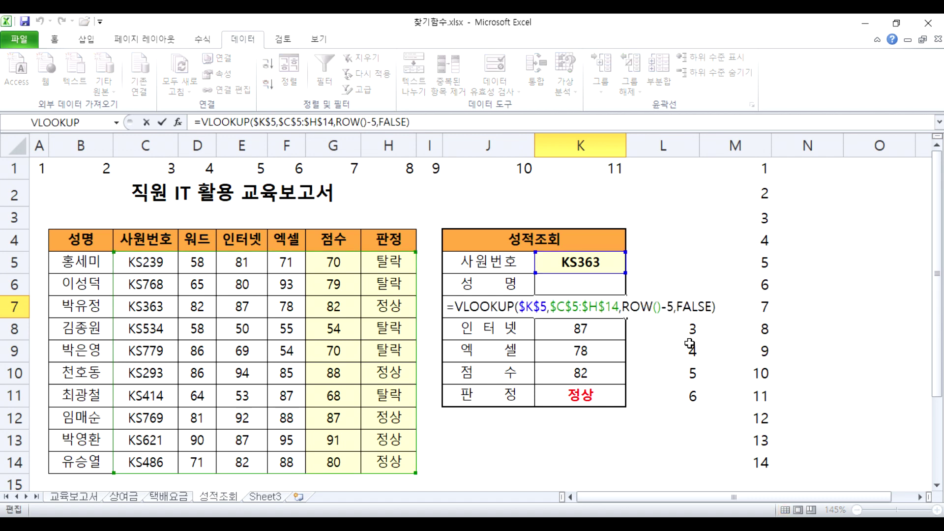
key(Escape)
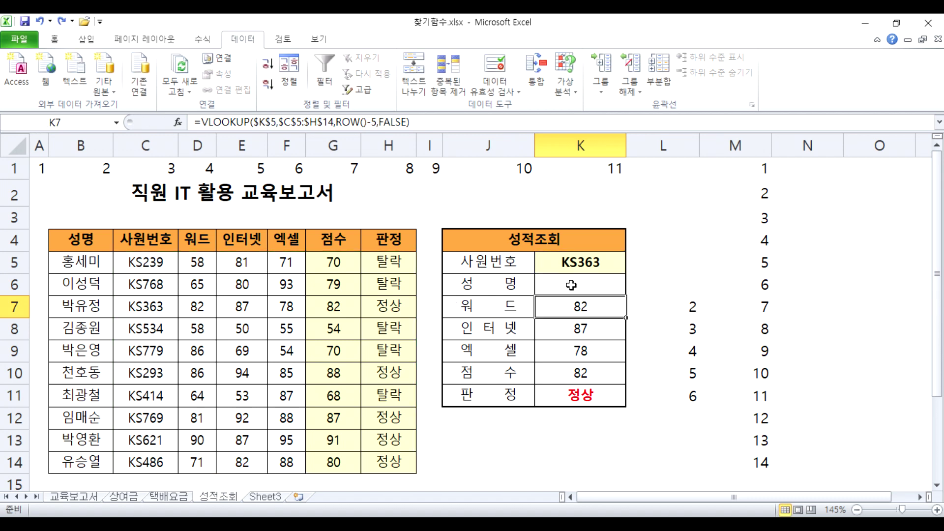
click(573, 294)
click(570, 263)
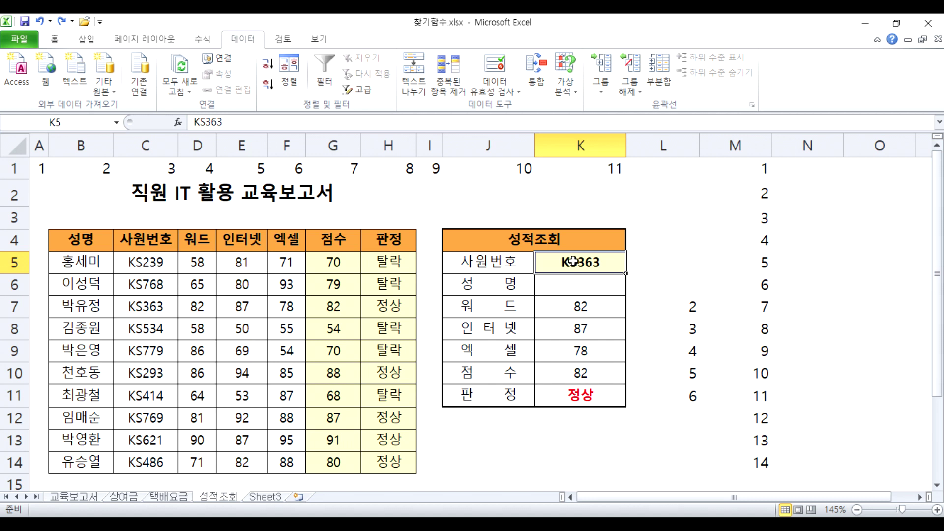
click(568, 284)
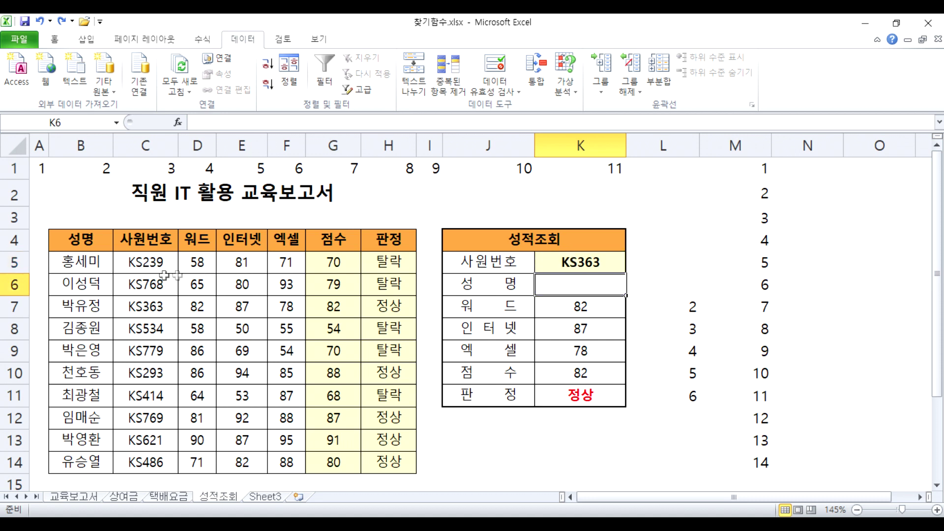
click(148, 263)
click(89, 261)
click(153, 261)
click(153, 280)
click(574, 282)
drag(93, 262, 82, 373)
click(145, 259)
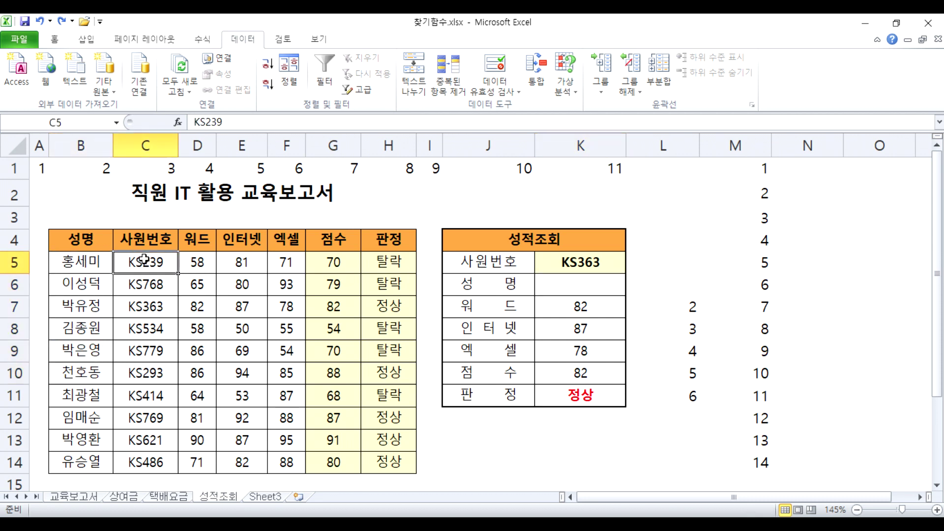
drag(144, 260, 148, 432)
drag(78, 270, 78, 395)
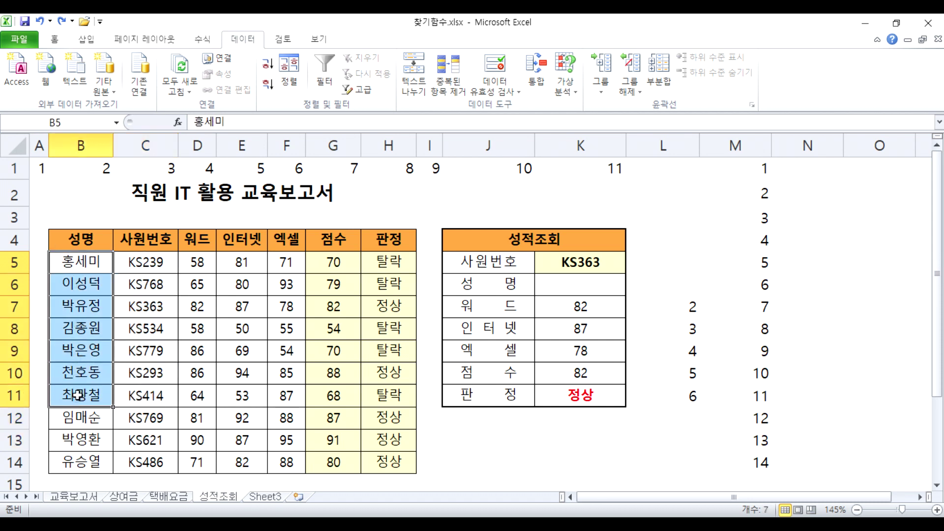
click(550, 286)
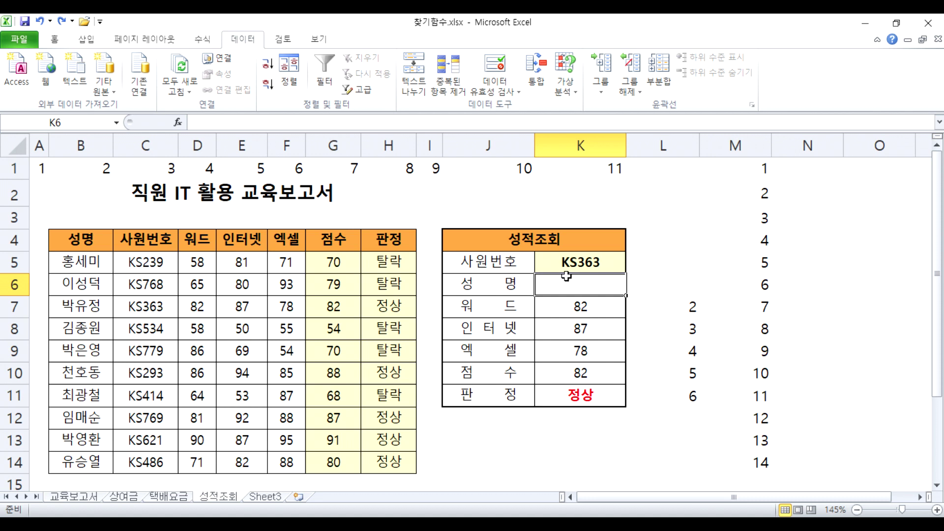
click(139, 307)
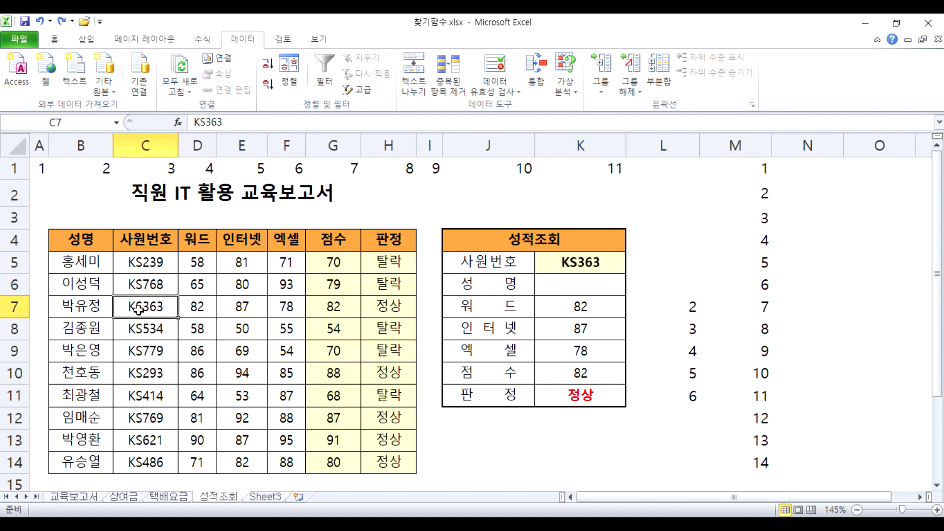
drag(89, 266, 88, 454)
key(Return)
key(Return)
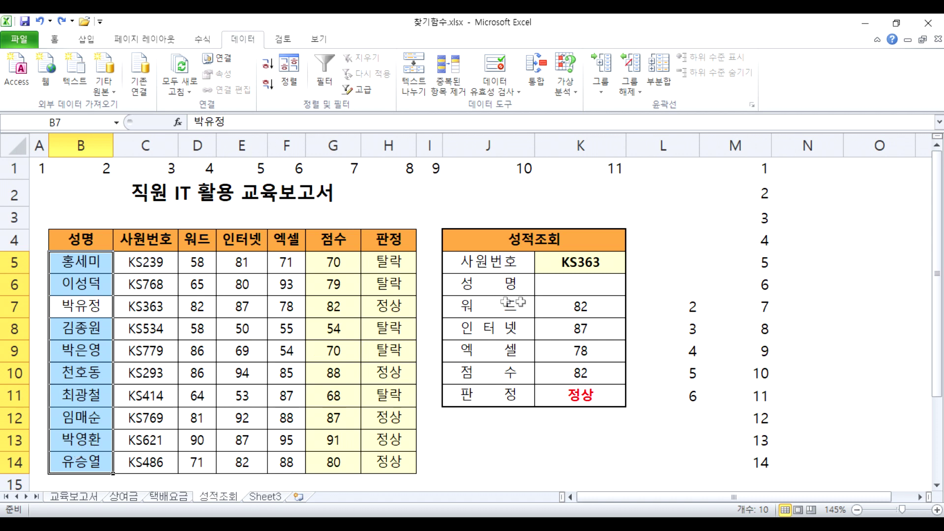
click(567, 293)
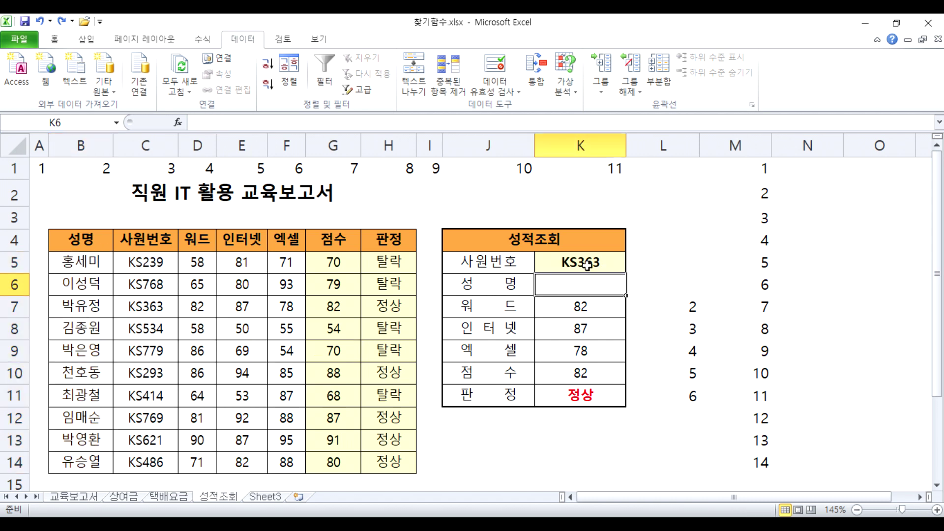
text(=ㅑㅜㅇㄷ)
In K6 enter =INDEX( with B5:B14 as the array, followed by a comma
key(Escape)
text(=INDEX()
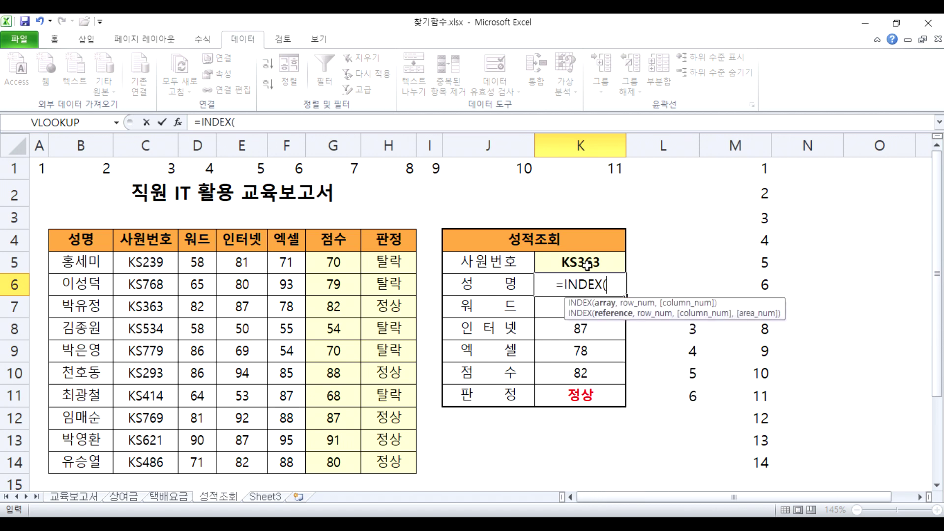
drag(100, 261, 96, 453)
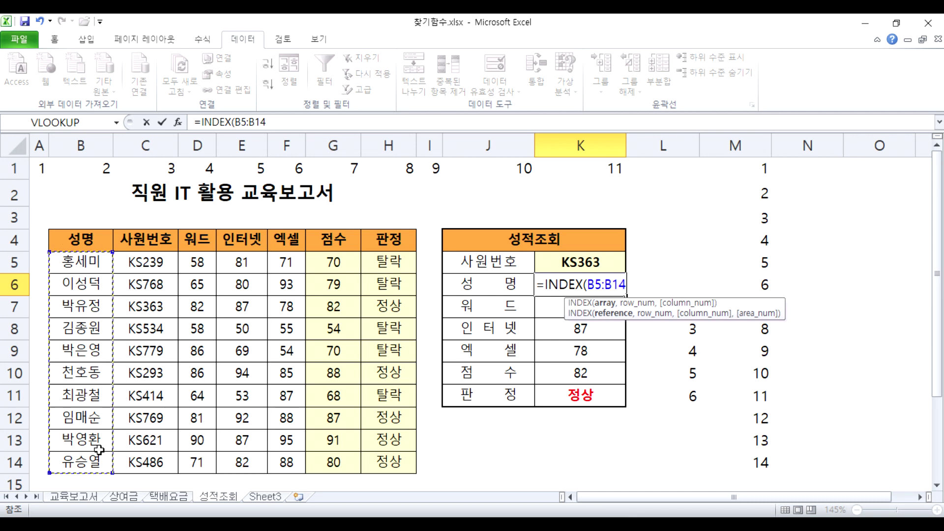
text(,)
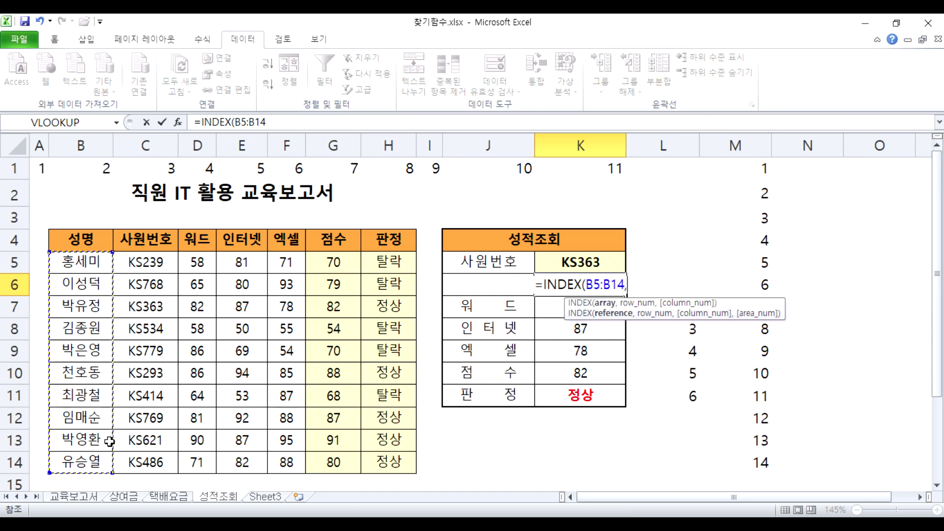
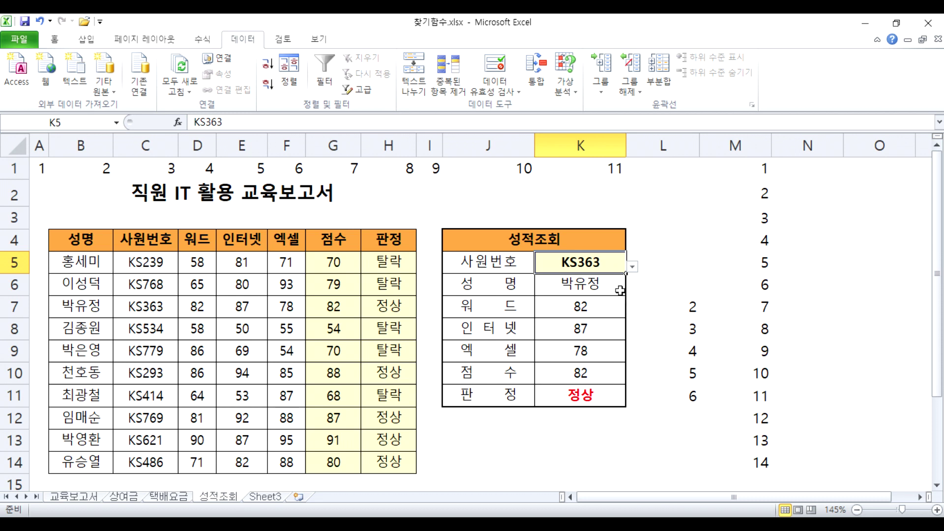
Inspect the INDEX/MATCH 성명 formula in K6, then go to the File Info page for 찾기함수.xlsx
double_click(610, 280)
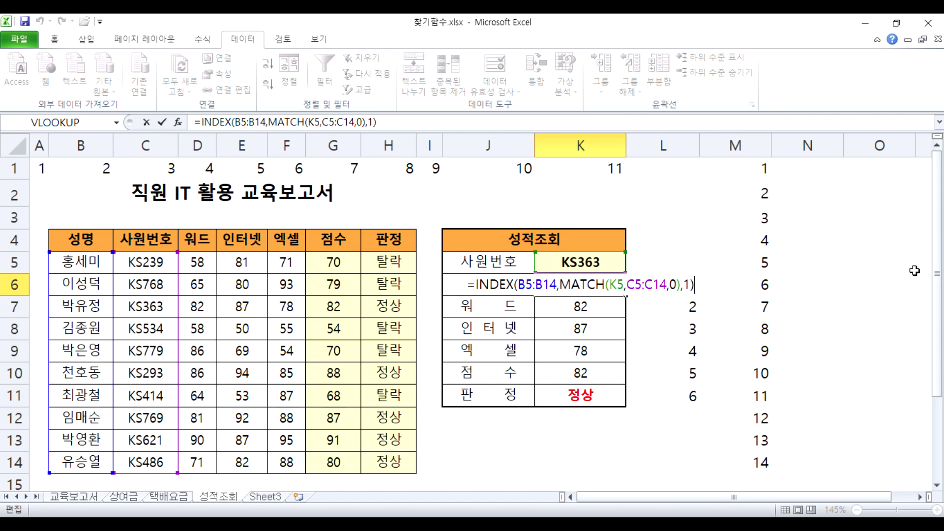
key(ctrl+Return)
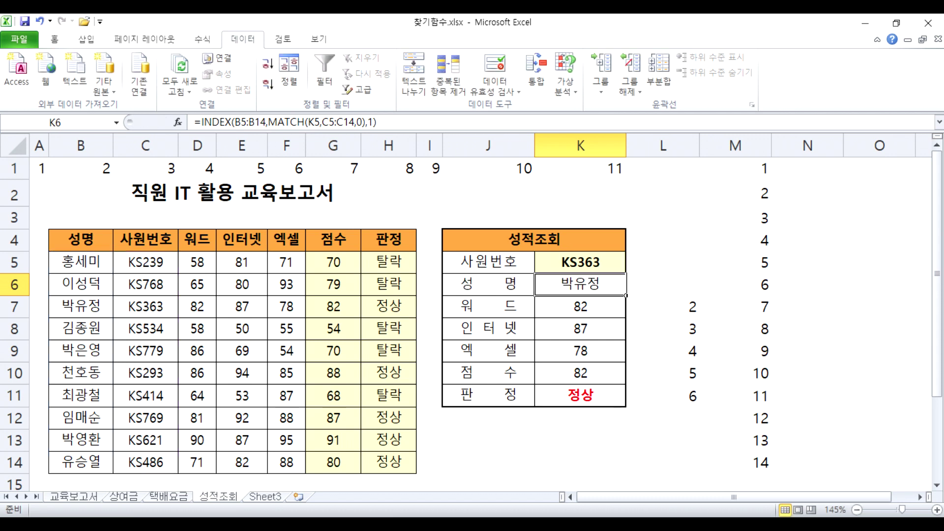
click(20, 39)
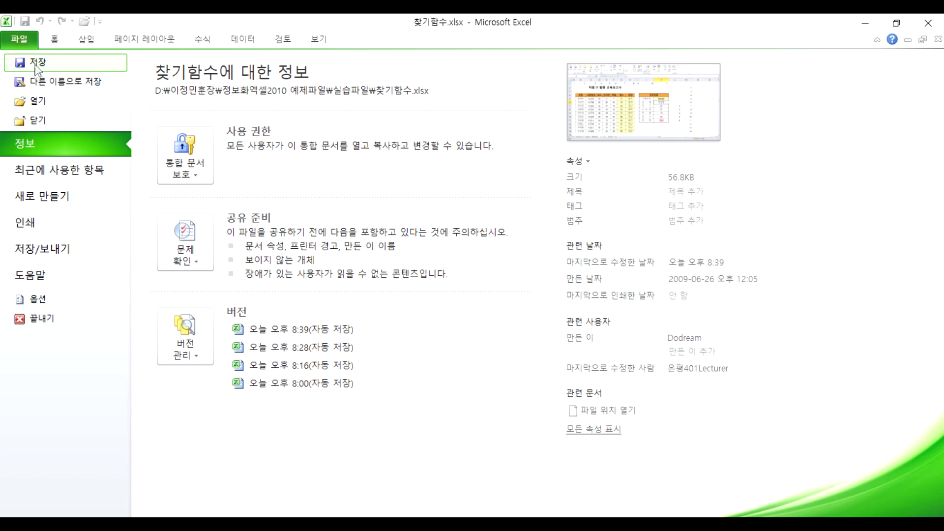
Browse the 완성파일 folder in the Open dialog, then cancel back to the Info page
click(39, 105)
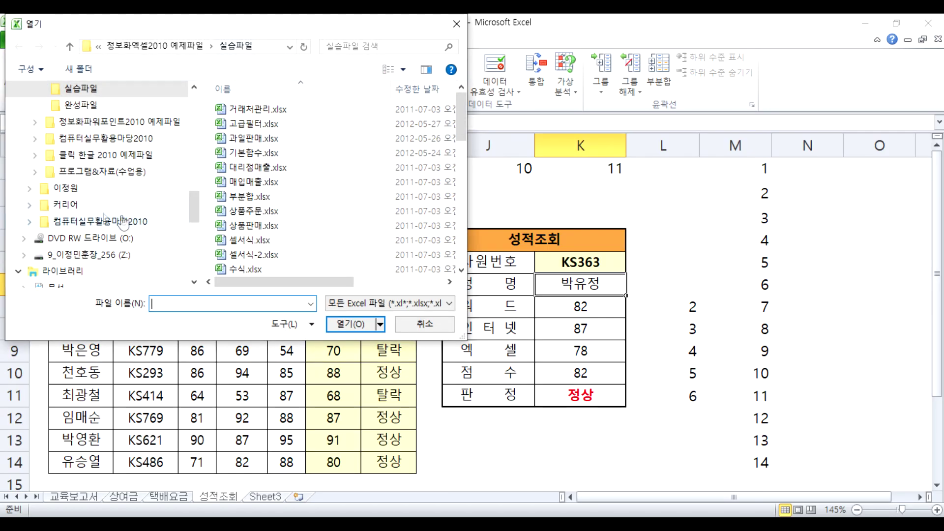
click(79, 105)
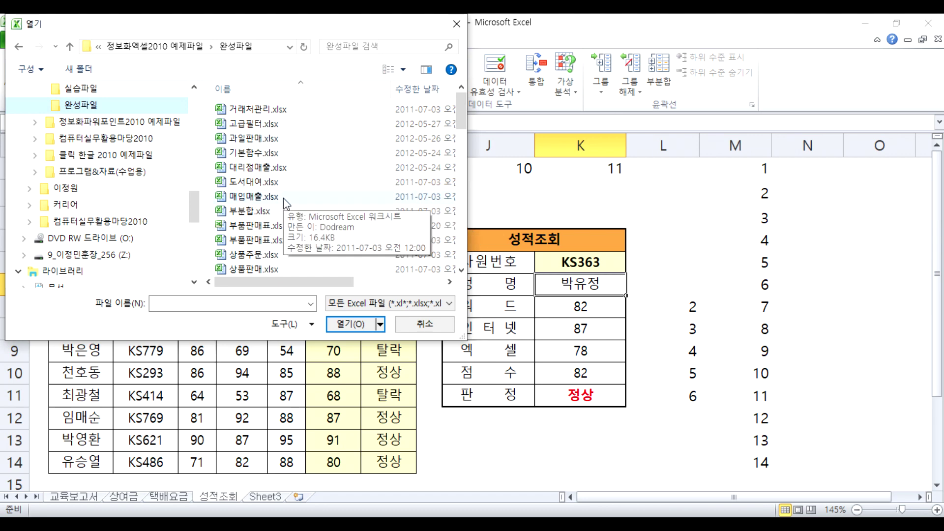
click(457, 24)
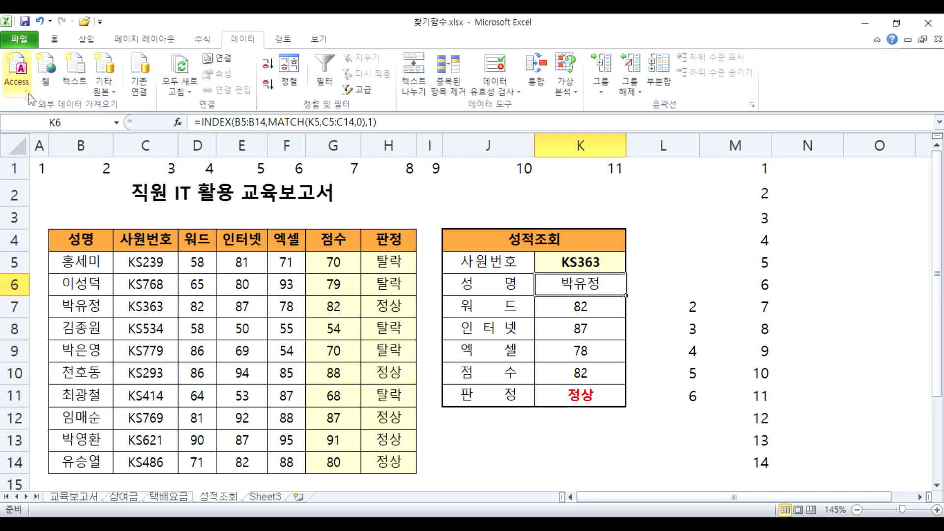
click(36, 45)
Try opening 찾기함수.xlsx from 완성파일 and dismiss the file-already-open warning
click(37, 101)
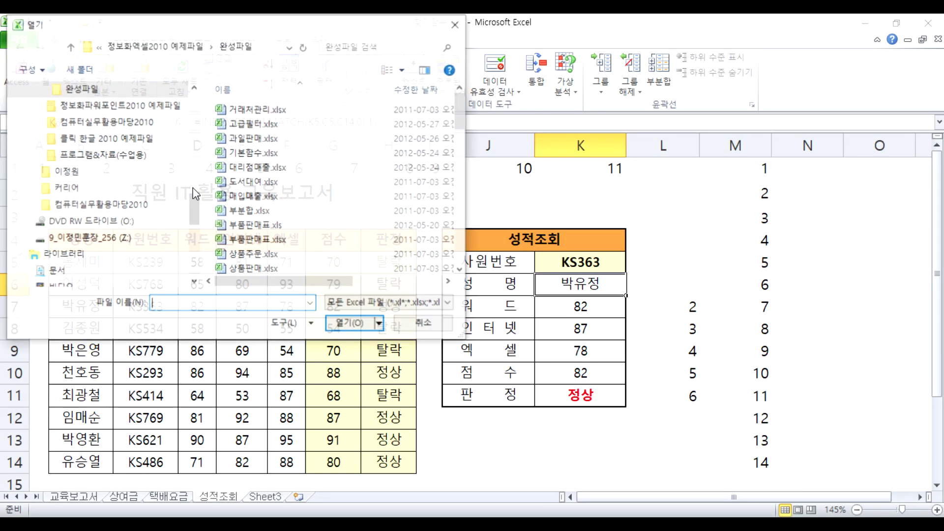
click(256, 240)
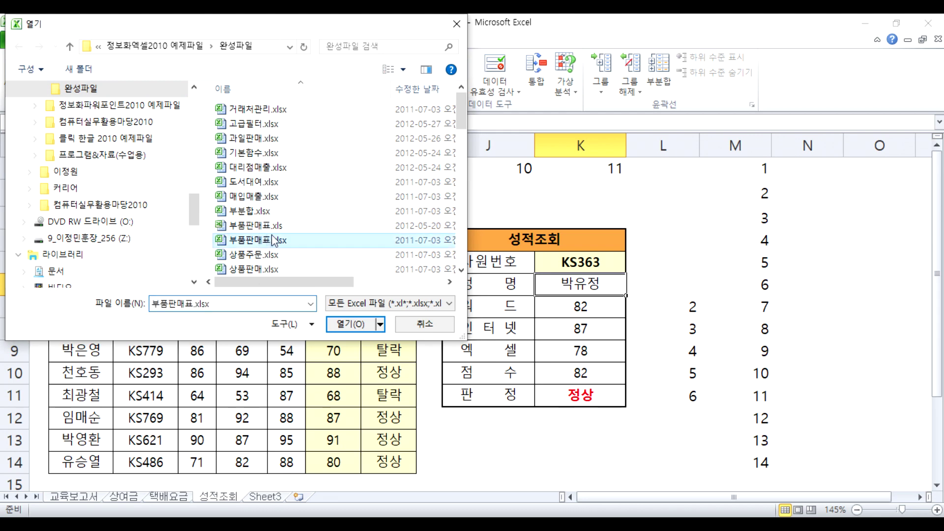
scroll(276, 246, down, 6)
scroll(278, 246, down, 4)
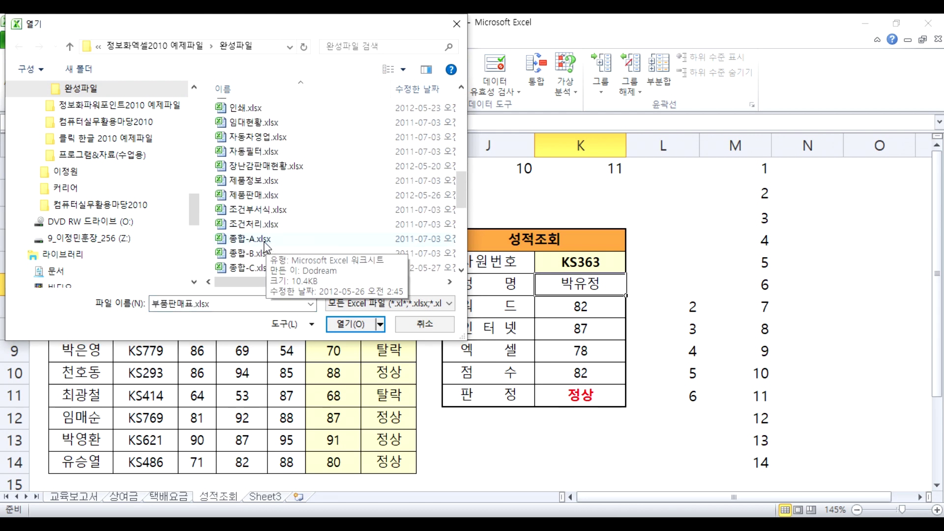
scroll(250, 181, down, 1)
click(261, 253)
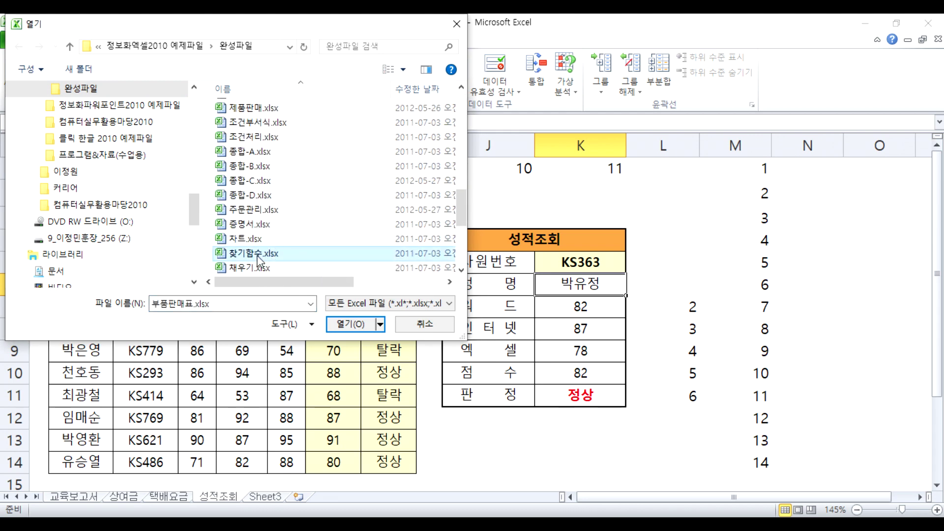
click(351, 328)
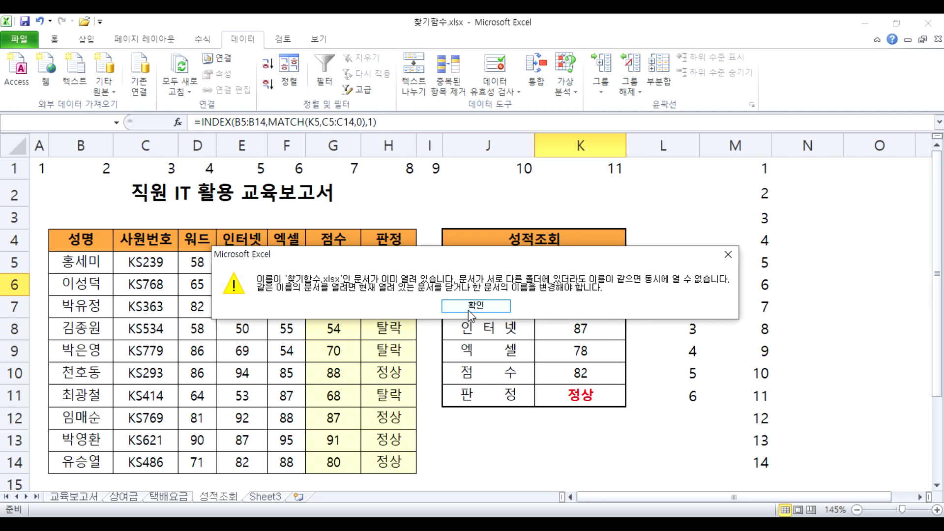
click(469, 310)
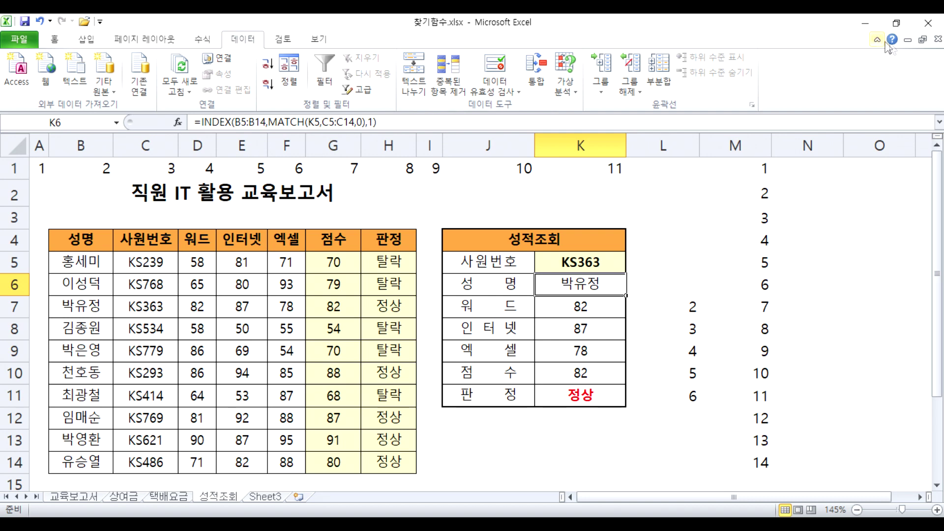
Close the practice 찾기함수.xlsx without saving and open the 완성파일 copy of 찾기함수.xlsx
click(938, 38)
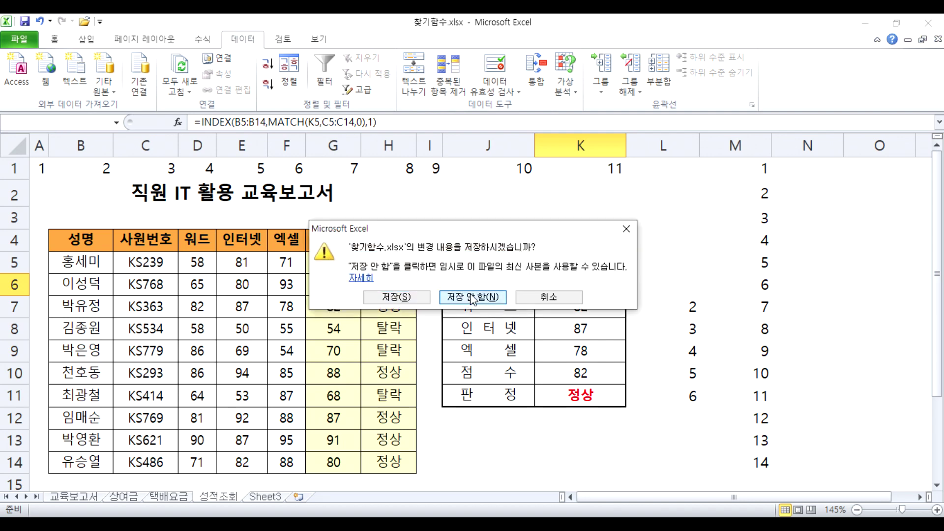
click(473, 296)
click(14, 44)
click(39, 96)
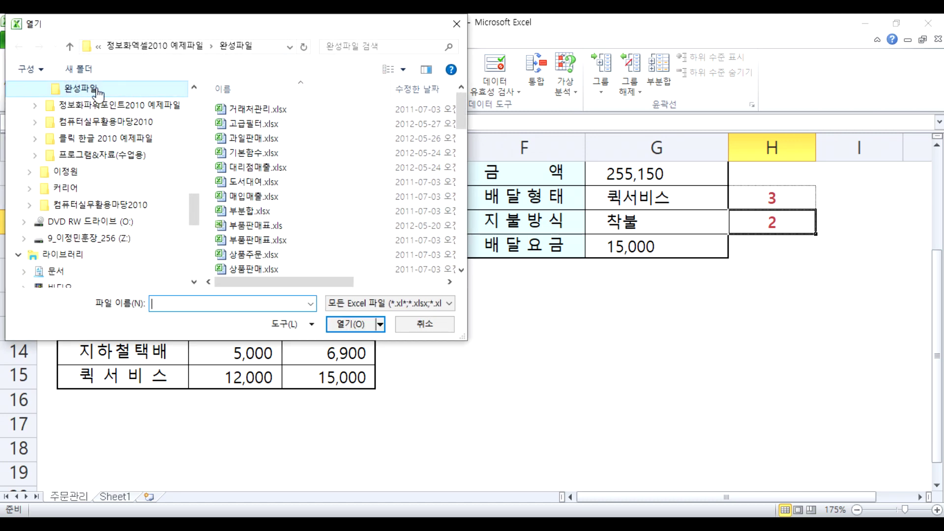
scroll(94, 98, up, 1)
click(92, 91)
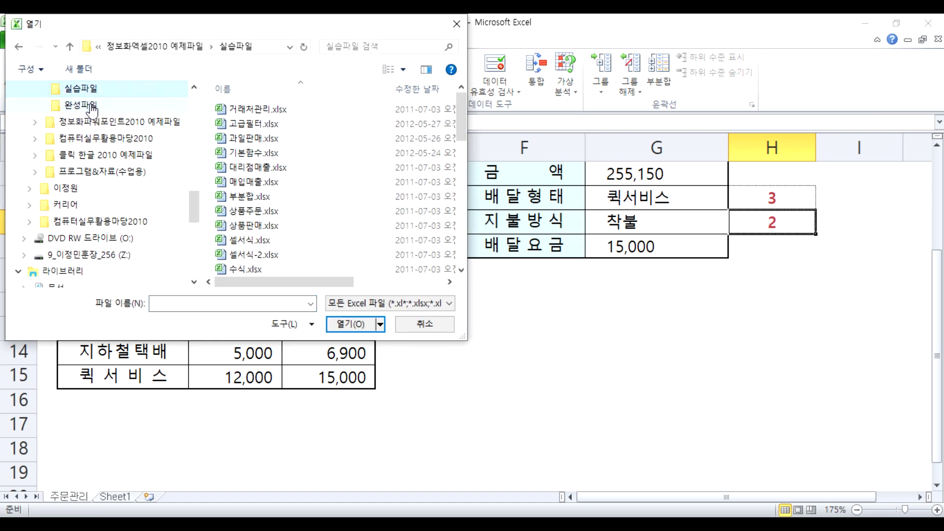
click(91, 103)
click(295, 197)
scroll(290, 231, down, 6)
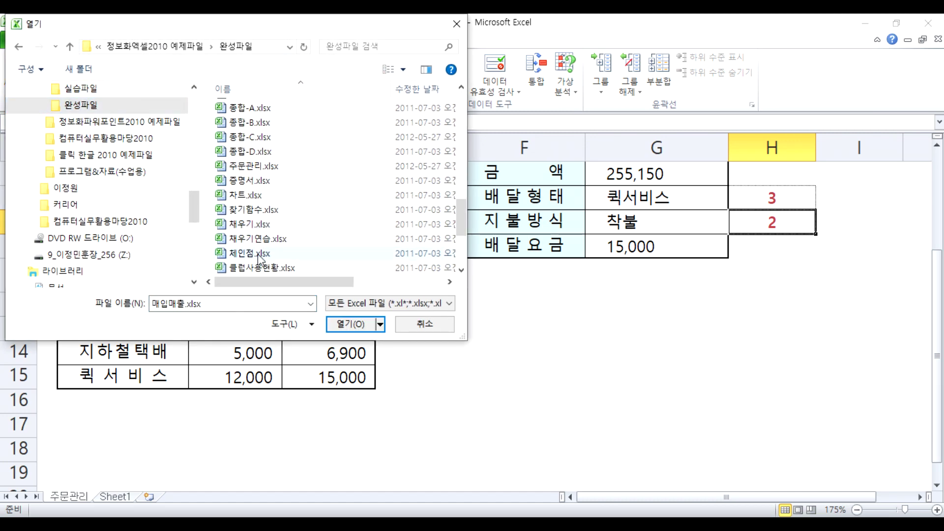
double_click(248, 210)
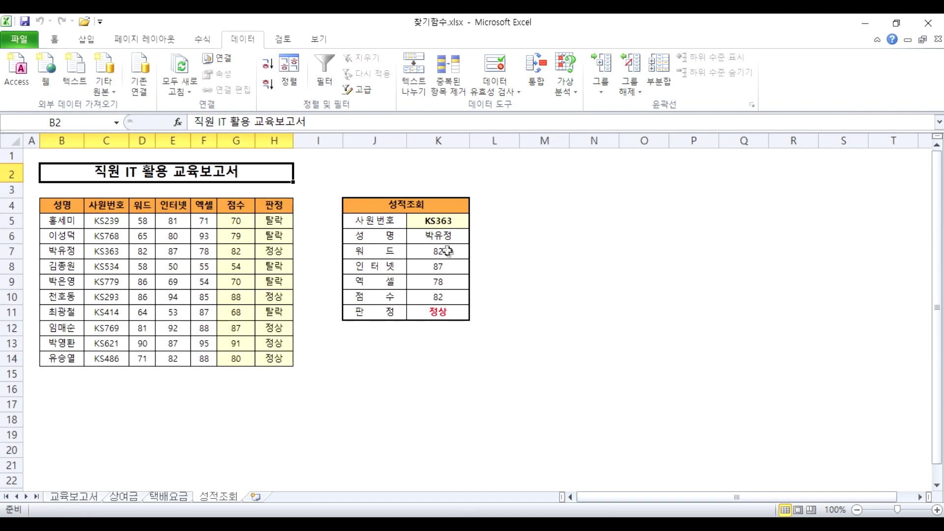
click(442, 236)
scroll(446, 241, up, 4)
key(F2)
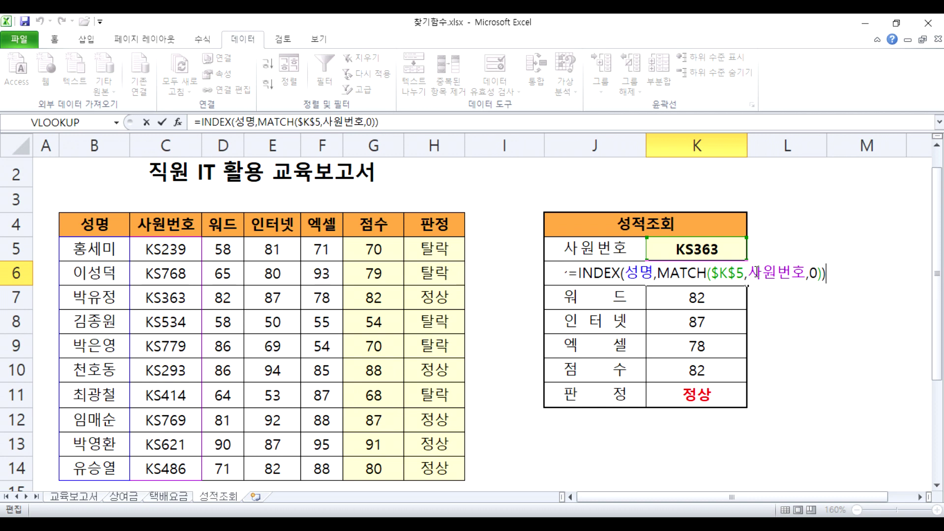
click(664, 248)
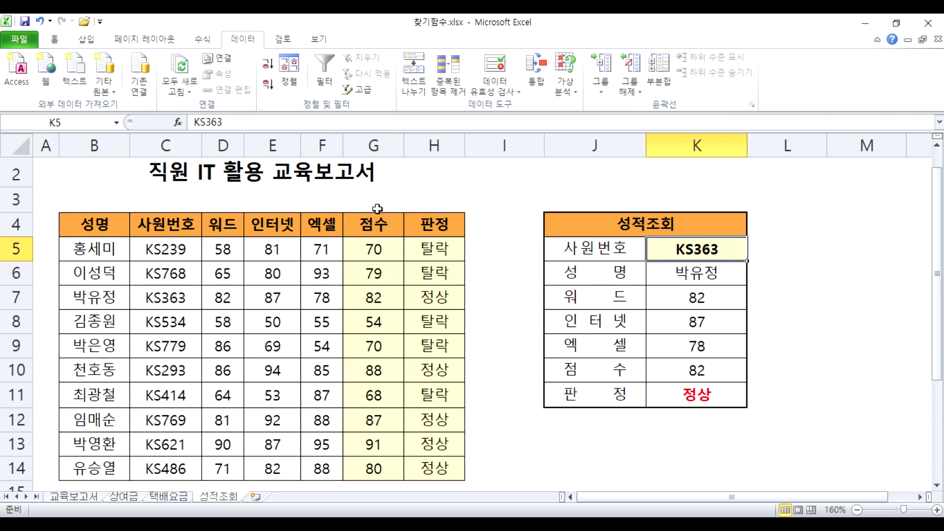
double_click(671, 269)
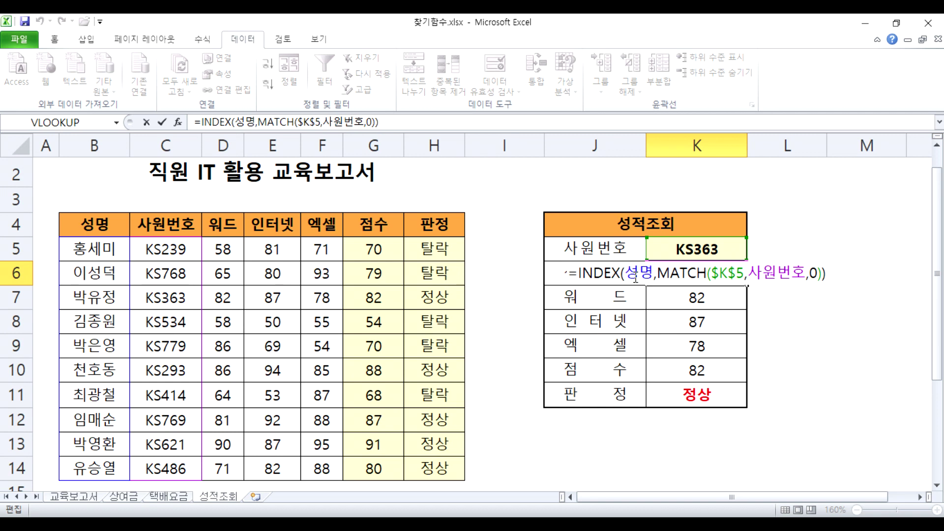
drag(94, 249, 100, 471)
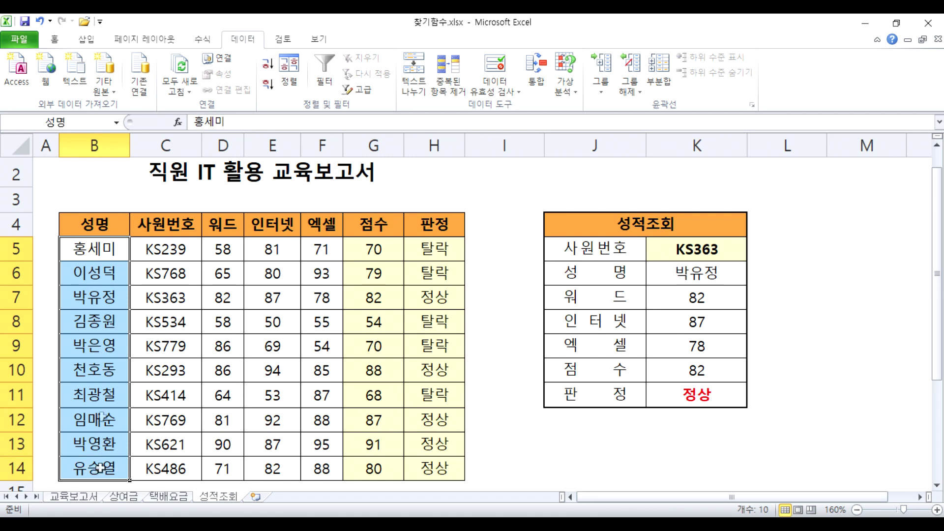
click(117, 122)
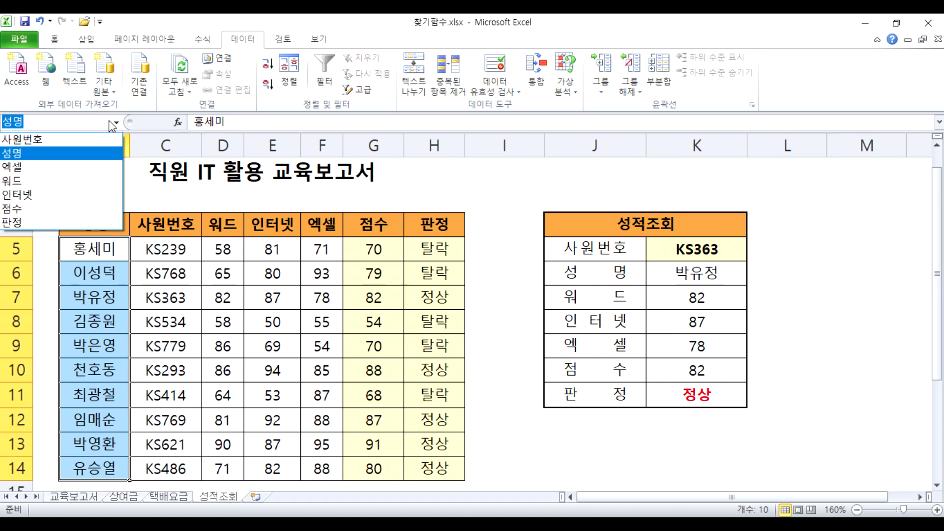
click(64, 139)
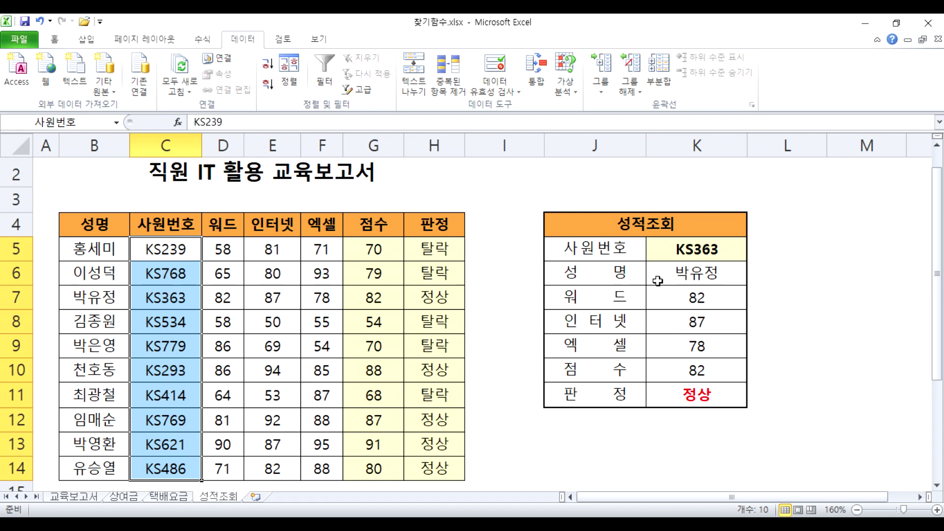
click(117, 123)
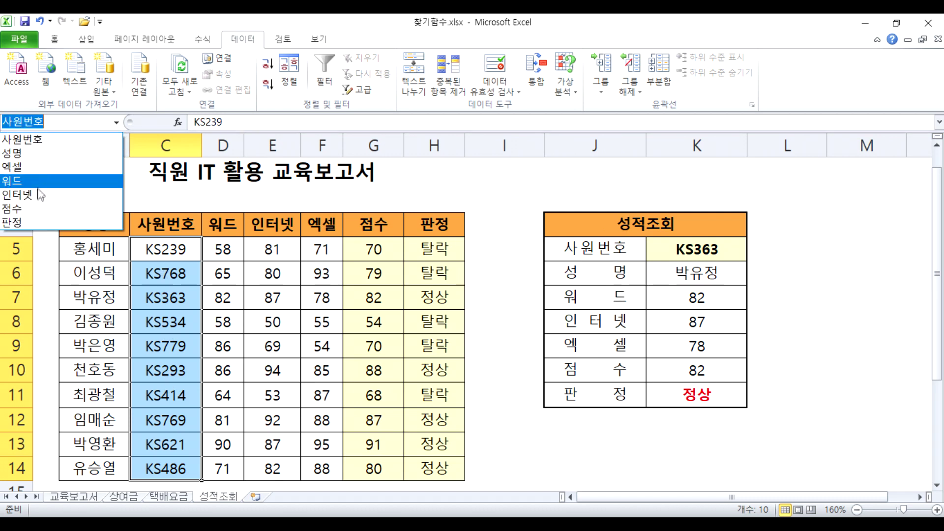
click(29, 195)
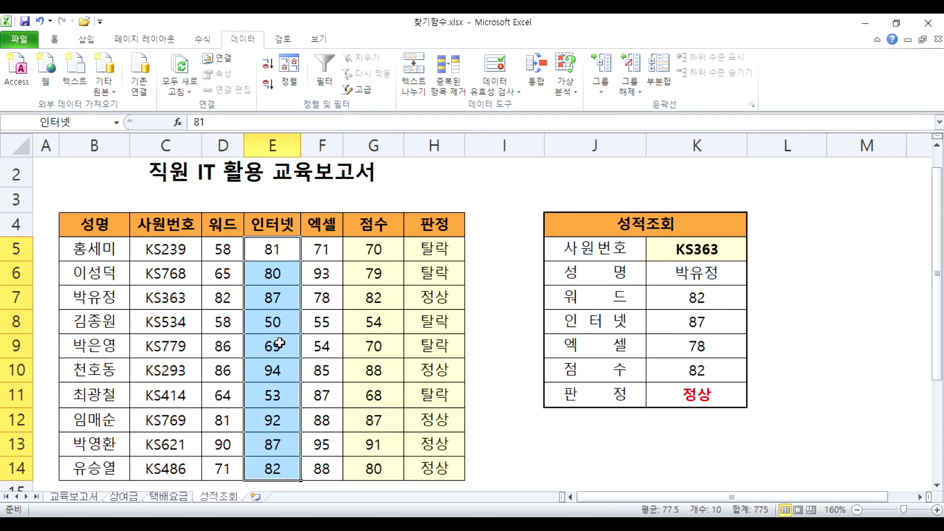
double_click(699, 298)
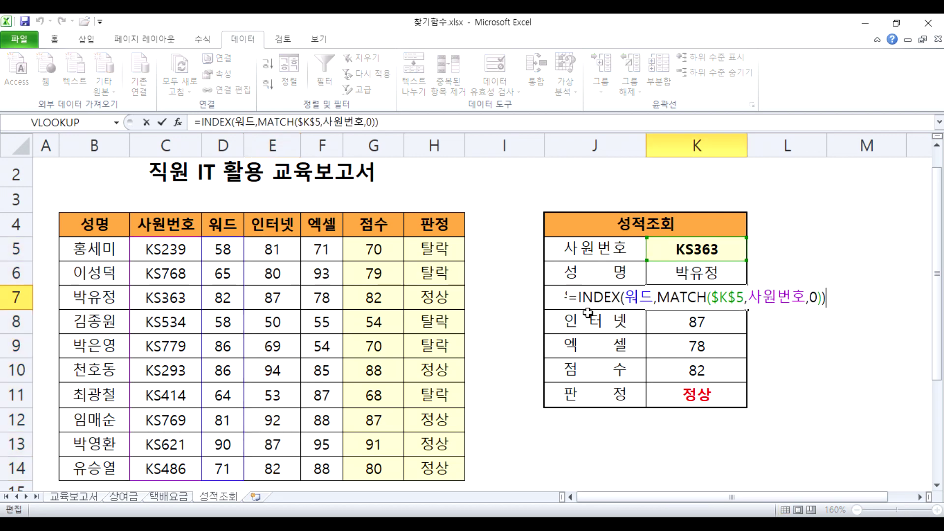
Inspect the 인터넷 and 엑셀 INDEX/MATCH formulas in K8 and K9 against the C5:H14 score data
click(706, 323)
double_click(706, 324)
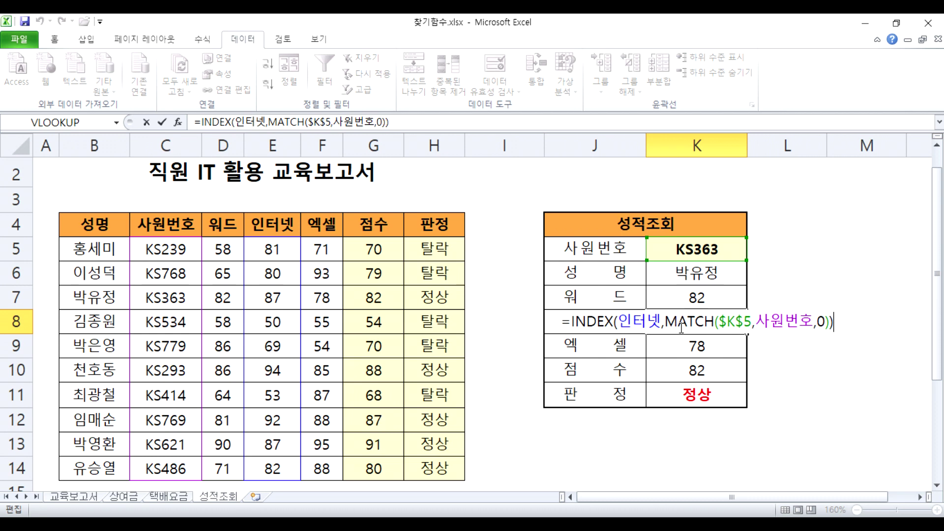
key(ctrl+Return)
click(713, 253)
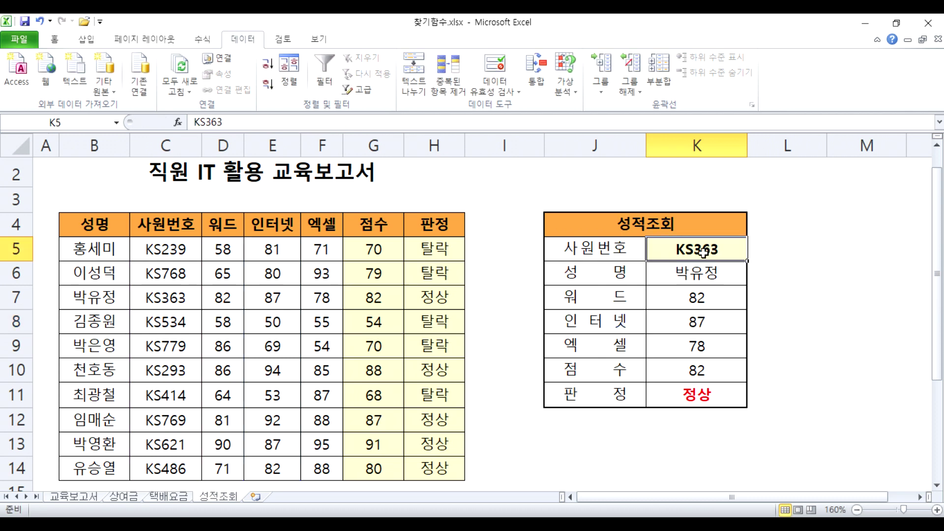
drag(162, 249, 435, 467)
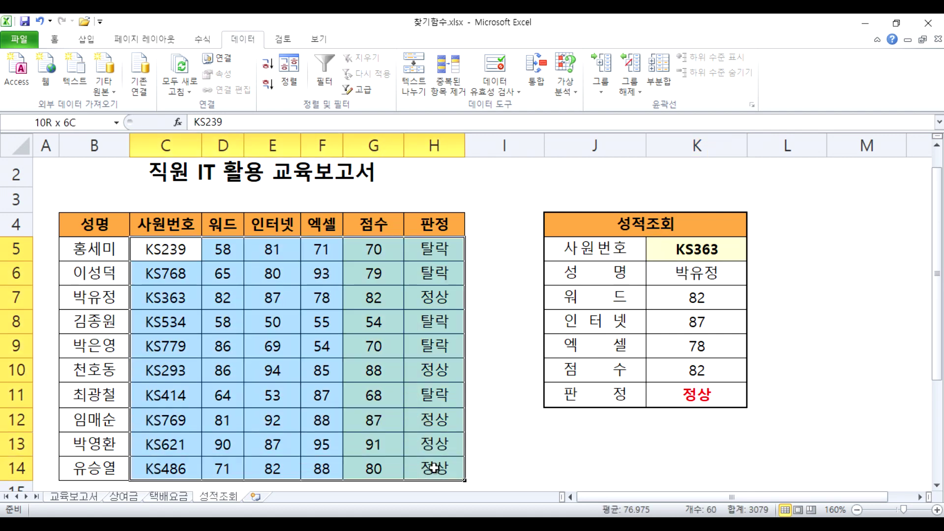
click(704, 344)
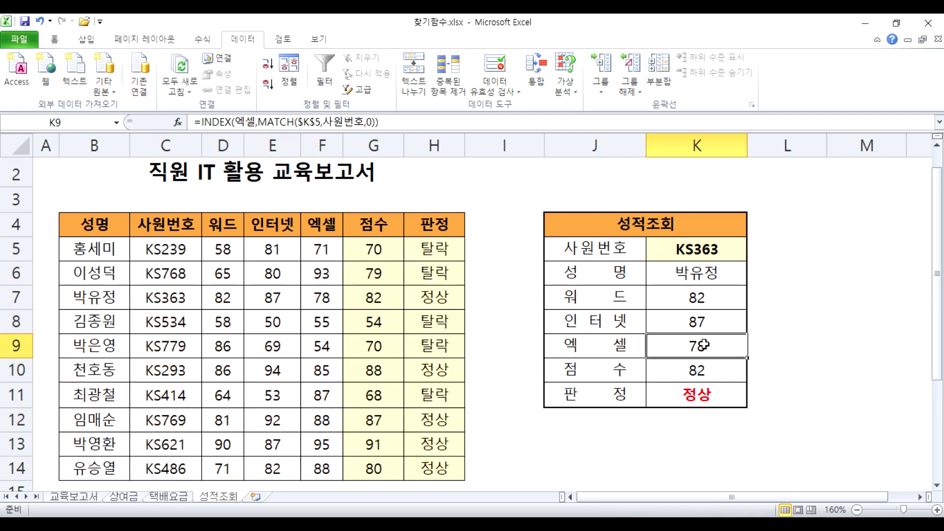
double_click(704, 344)
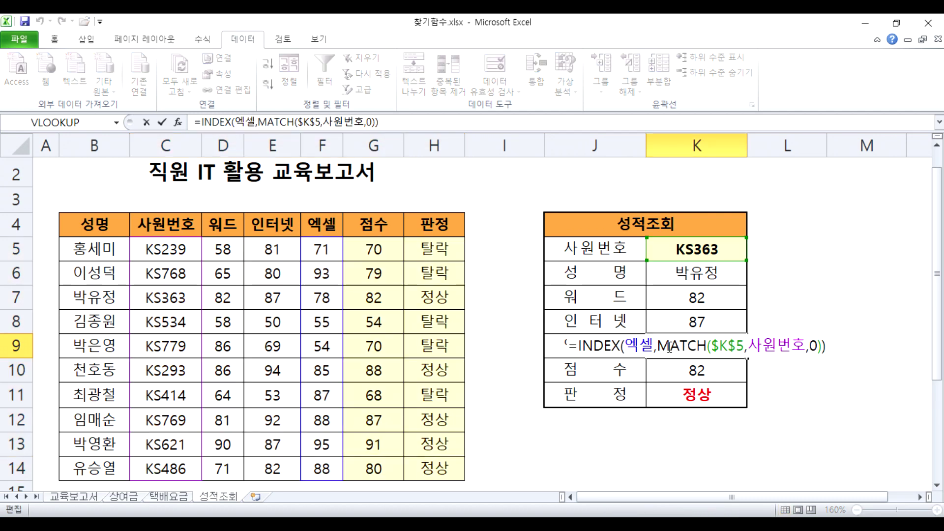
key(Escape)
Recheck the 인터넷 and 엑셀 score formulas without changes, then close the 찾기함수 workbook
click(674, 321)
double_click(671, 319)
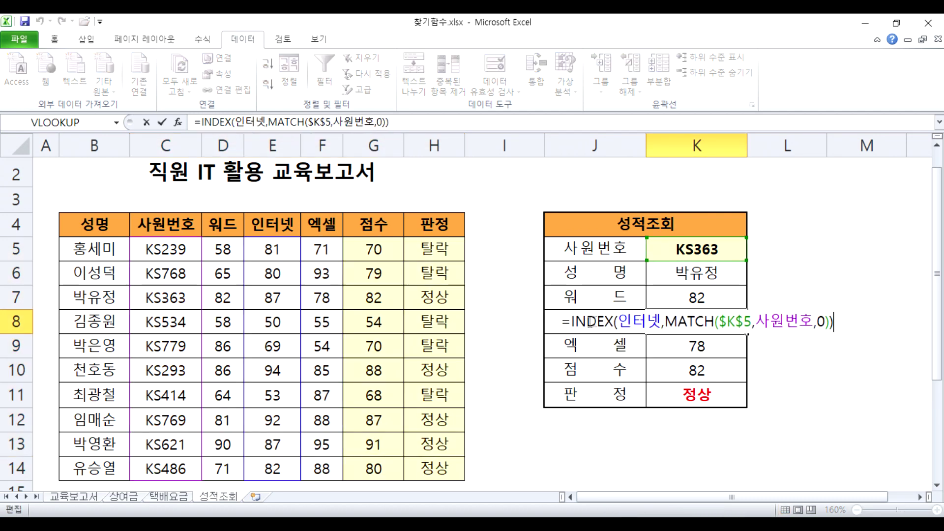
click(683, 343)
double_click(682, 343)
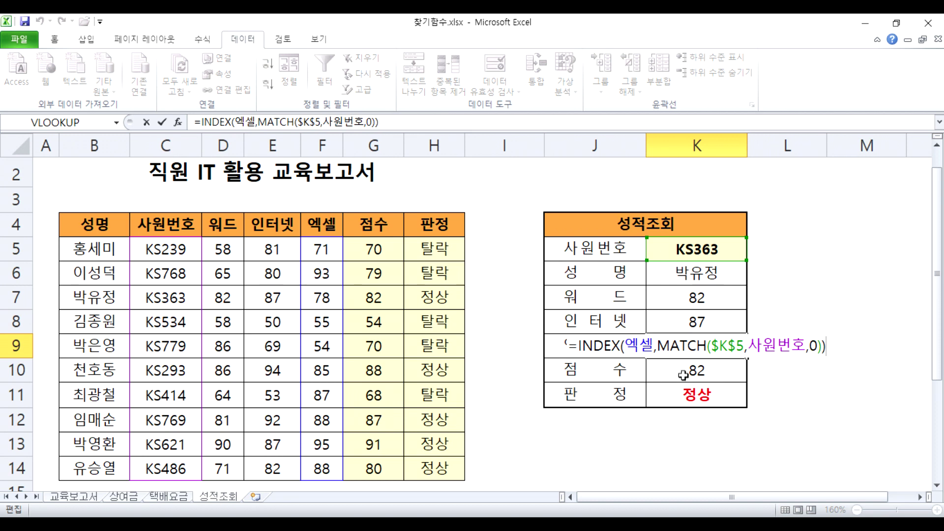
key(Escape)
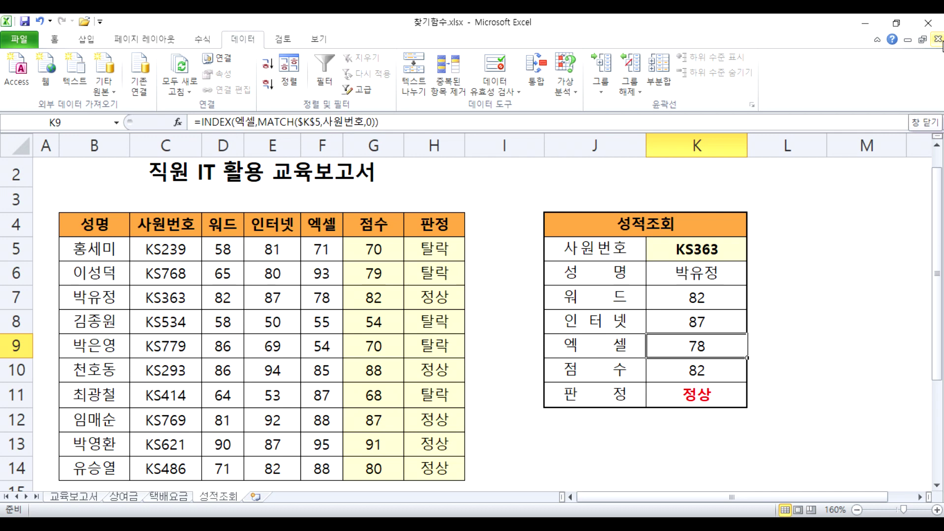
click(938, 39)
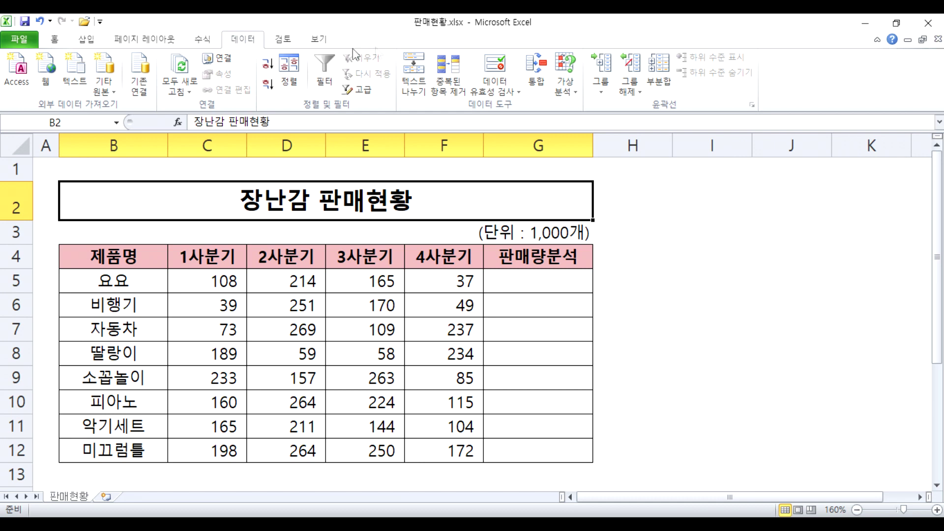
Open the Insert tab's Screenshot dropdown and zoom the toy sales sheet from 160% to 115%
click(56, 39)
click(90, 42)
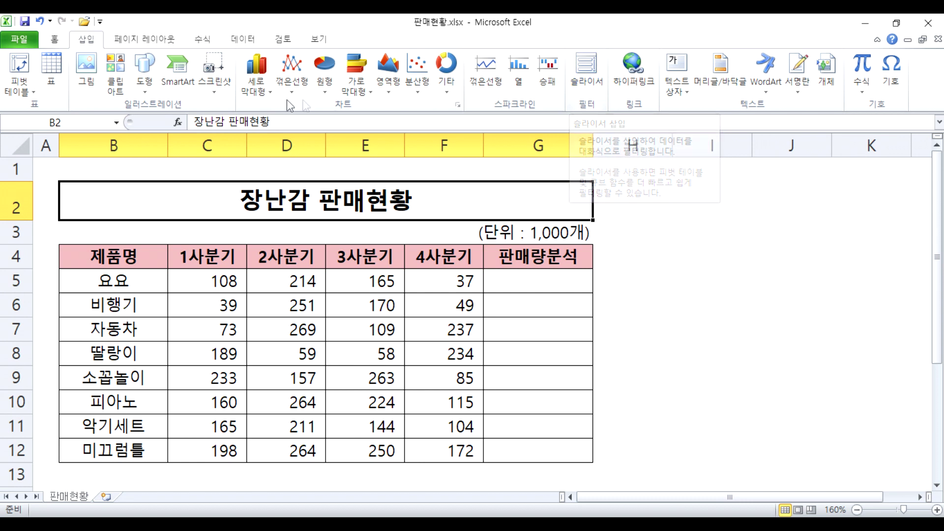
click(226, 93)
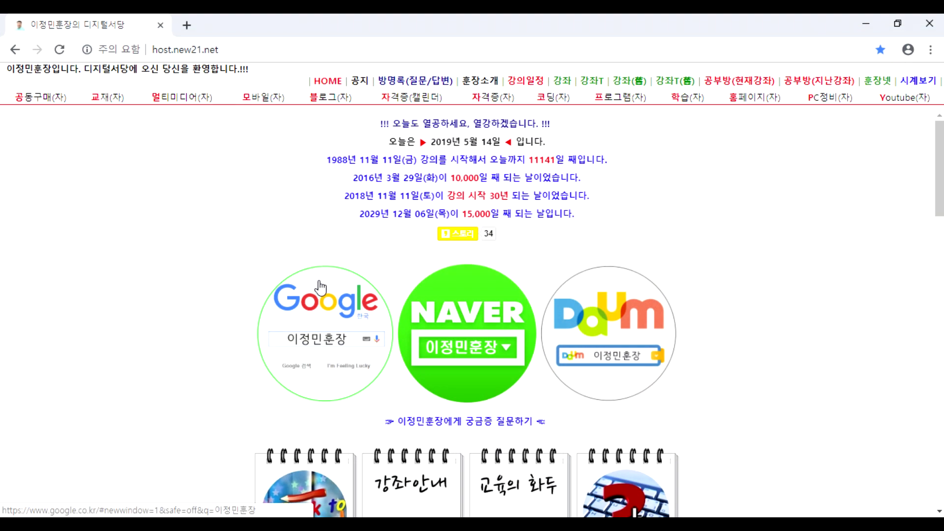
scroll(227, 234, down, 3)
scroll(216, 206, up, 1)
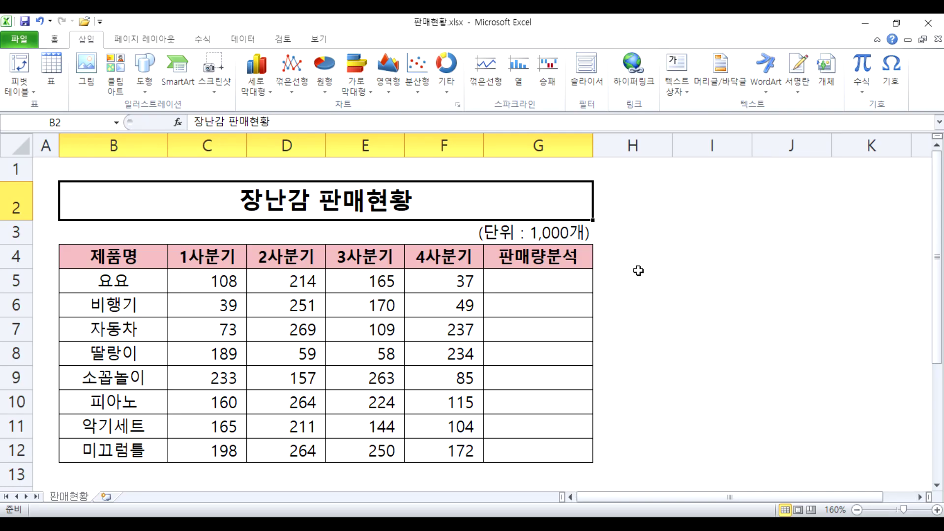
scroll(651, 267, down, 3)
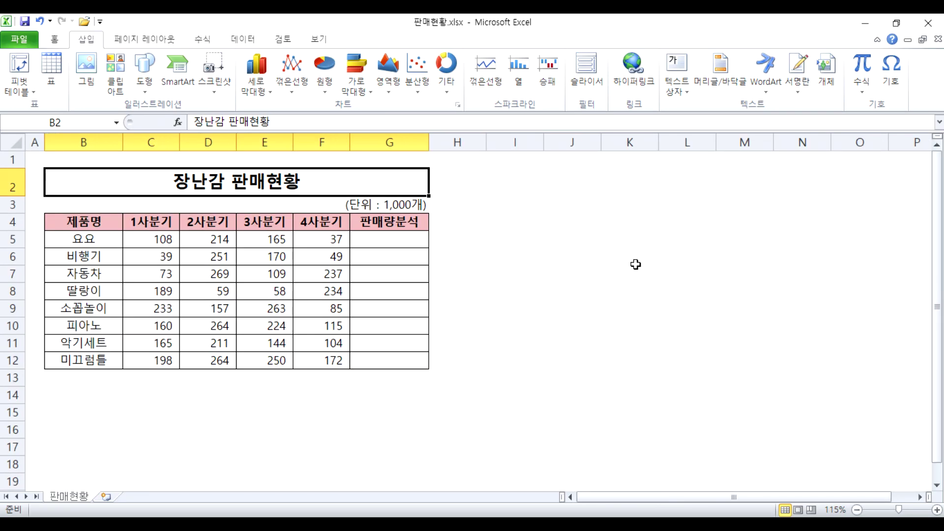
Screen-clip the Google, NAVER and Daum logos into the sheet, reposition the picture, then delete it
click(214, 81)
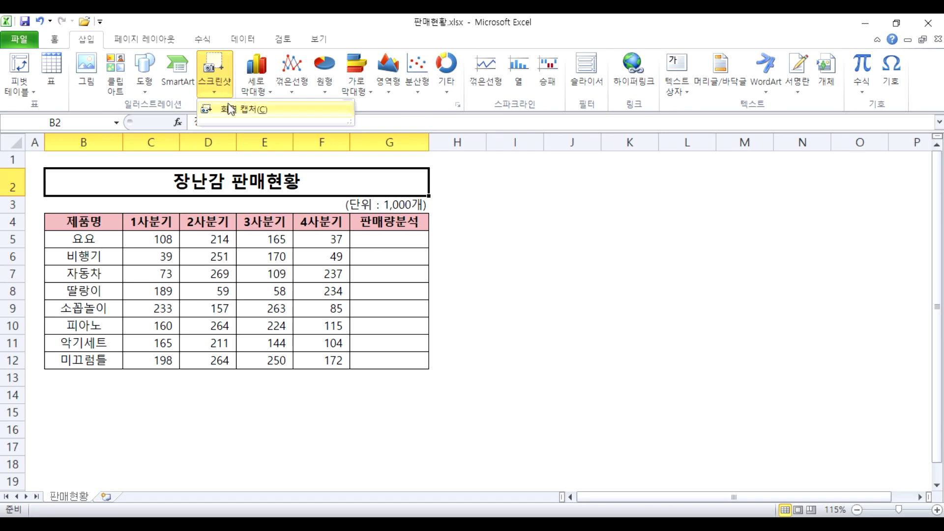
click(232, 110)
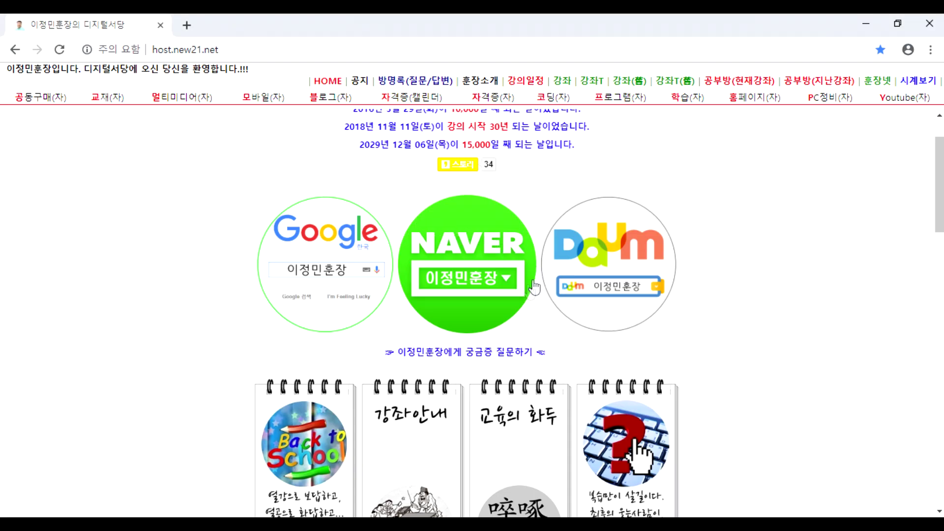
drag(248, 188, 683, 342)
drag(278, 266, 680, 407)
drag(534, 394, 487, 340)
drag(554, 297, 507, 292)
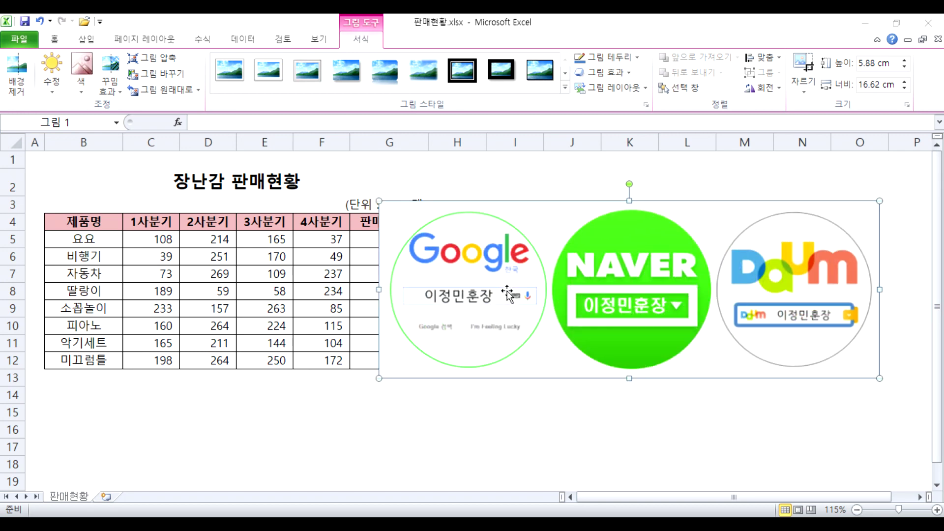
key(Delete)
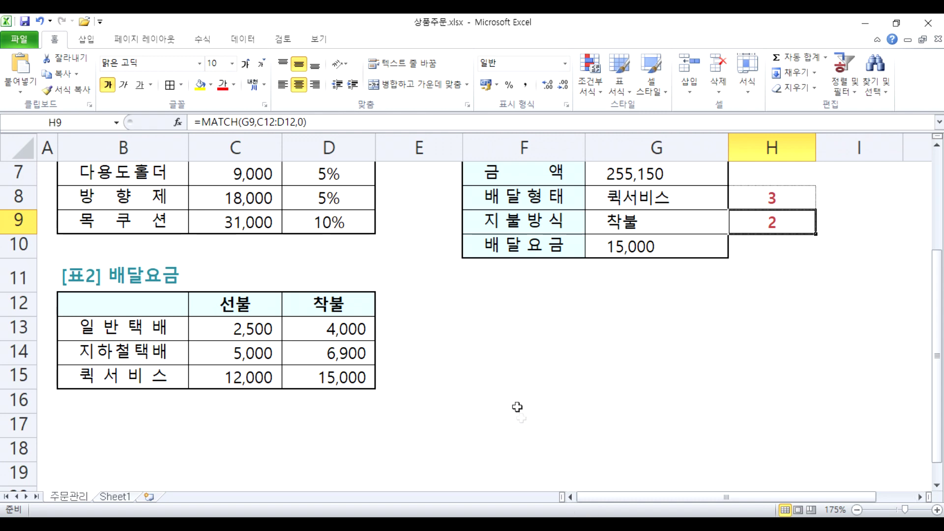
Bring the 판매현황.xlsx workbook forward using its Excel taskbar thumbnail
mouse_move(605, 524)
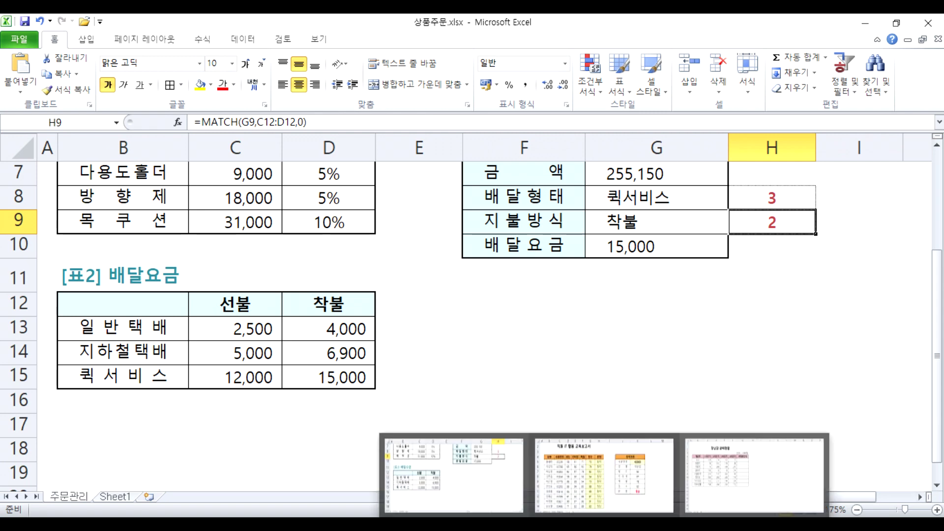
click(754, 473)
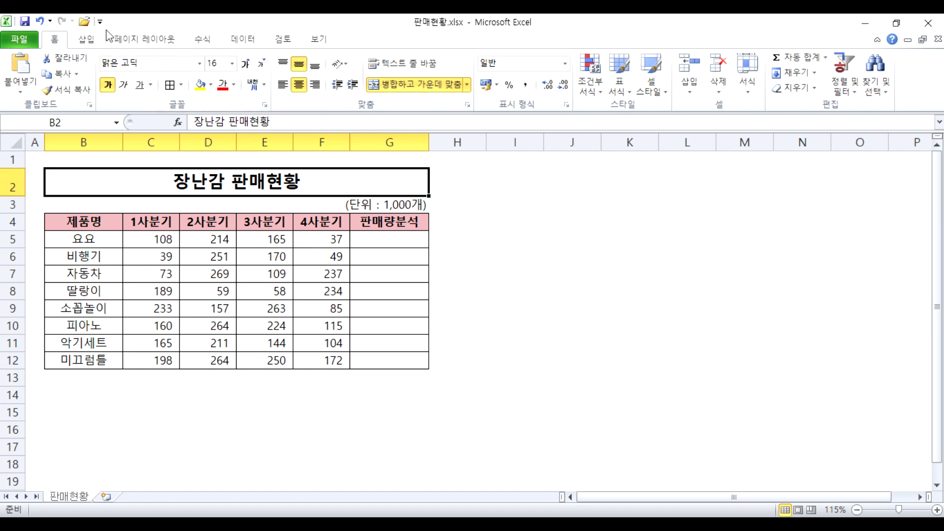
click(86, 39)
Start a Screen Clipping from Insert > Screenshot and cancel it with Esc
click(221, 89)
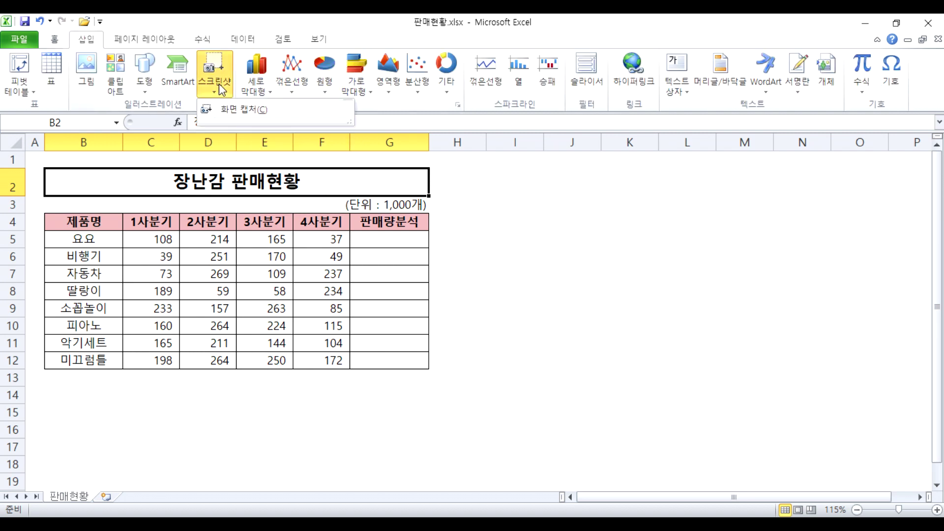
click(231, 110)
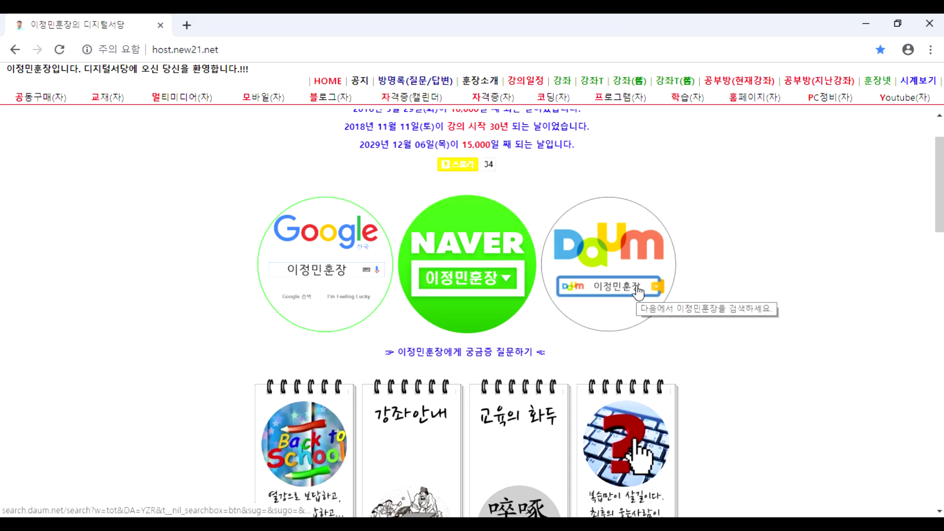
key(Escape)
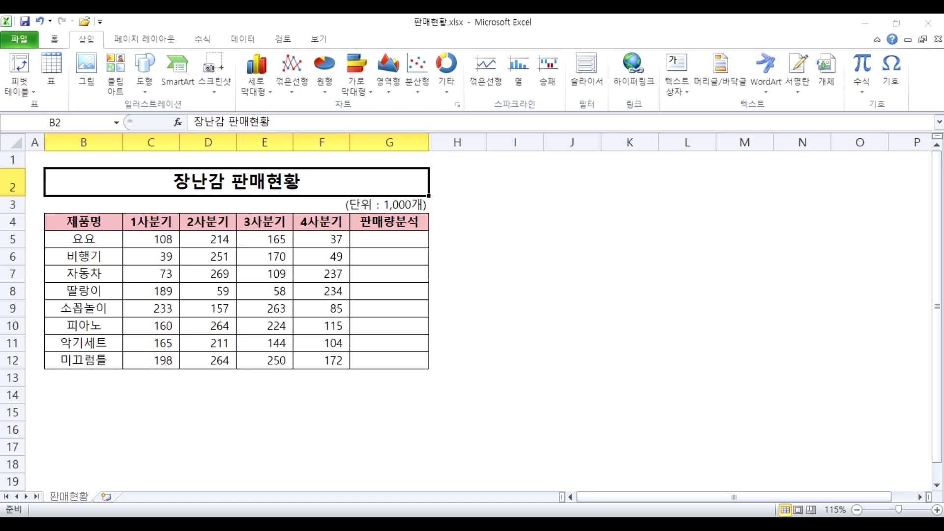
Cycle through the 찾기함수, 상품주문 and 판매현황 workbooks and the browser, then open File Explorer
click(603, 472)
key(ctrl+F6)
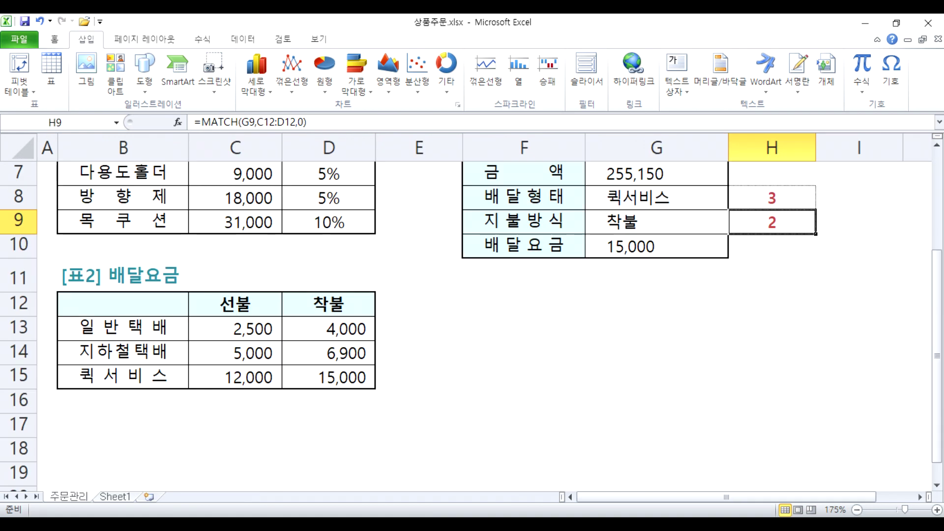
key(ctrl+F6)
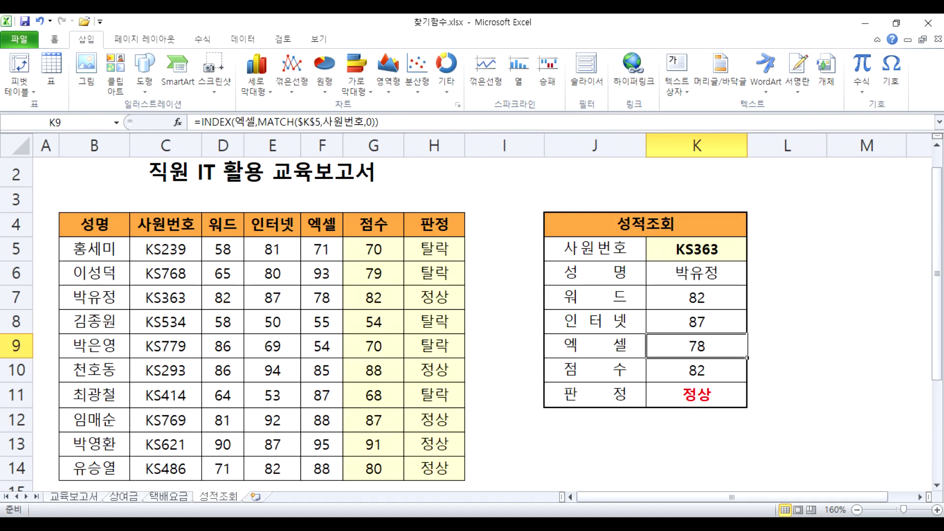
key(ctrl+F6)
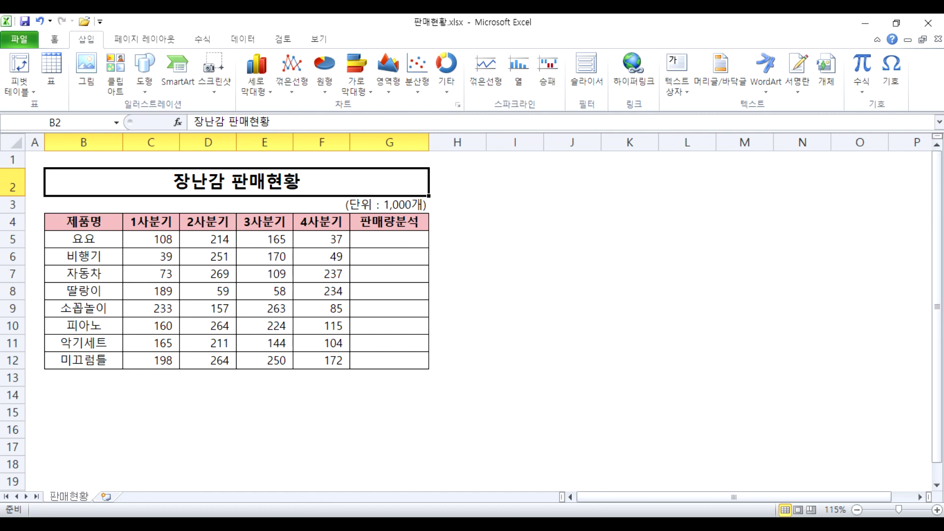
key(alt+Tab)
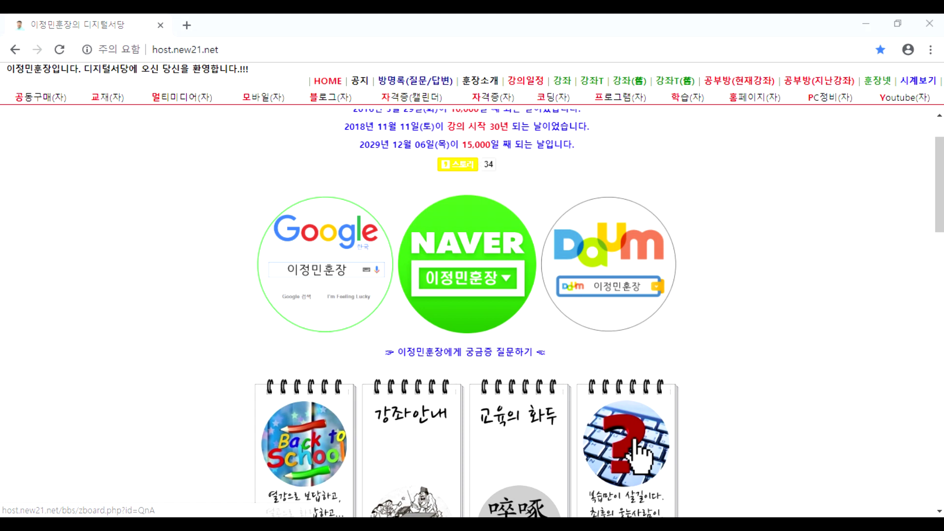
key(super+e)
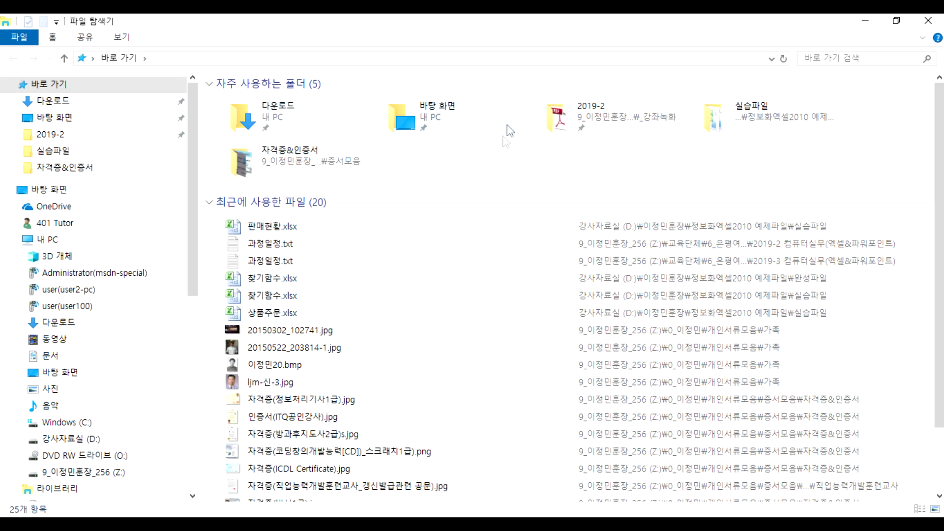
Launch 한컴 타자연습 from the Start menu's 한글과컴퓨터 folder and start a solo 자리연습 session
key(super)
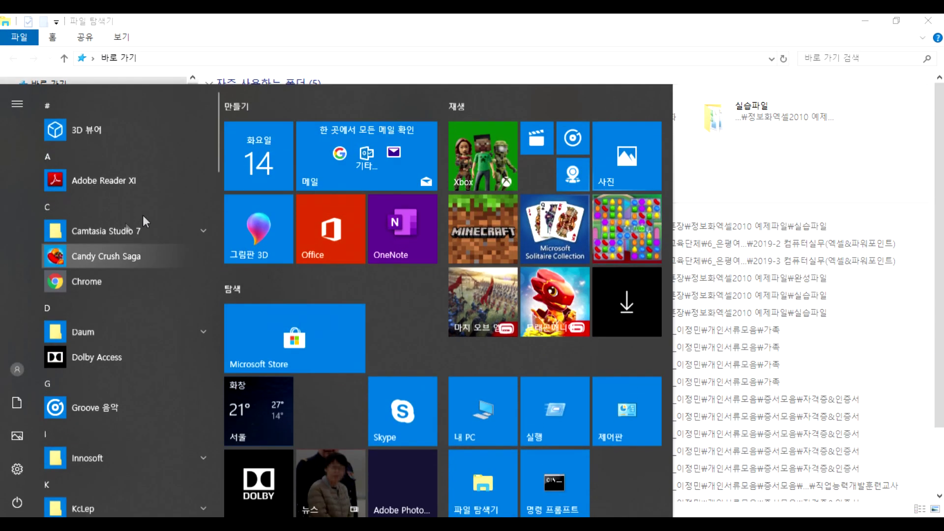
scroll(562, 304, down, 5)
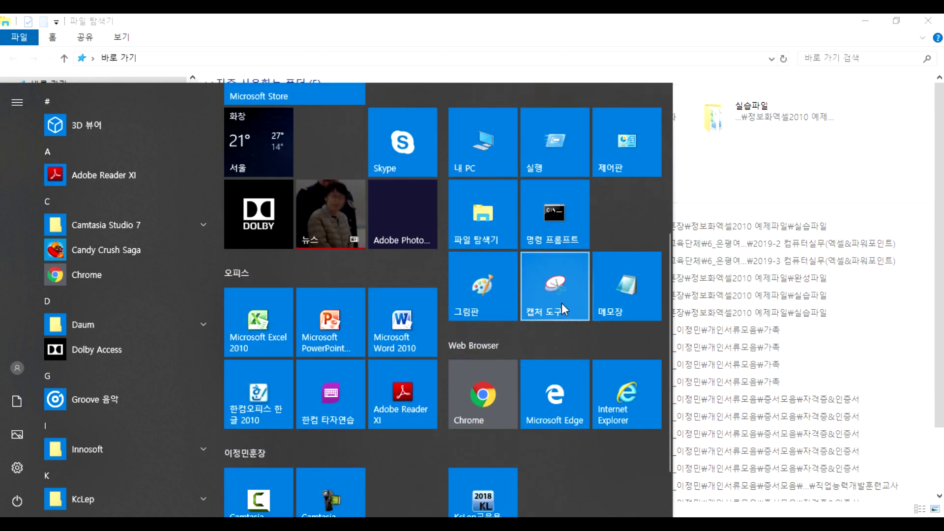
scroll(116, 309, down, 3)
scroll(116, 309, down, 20)
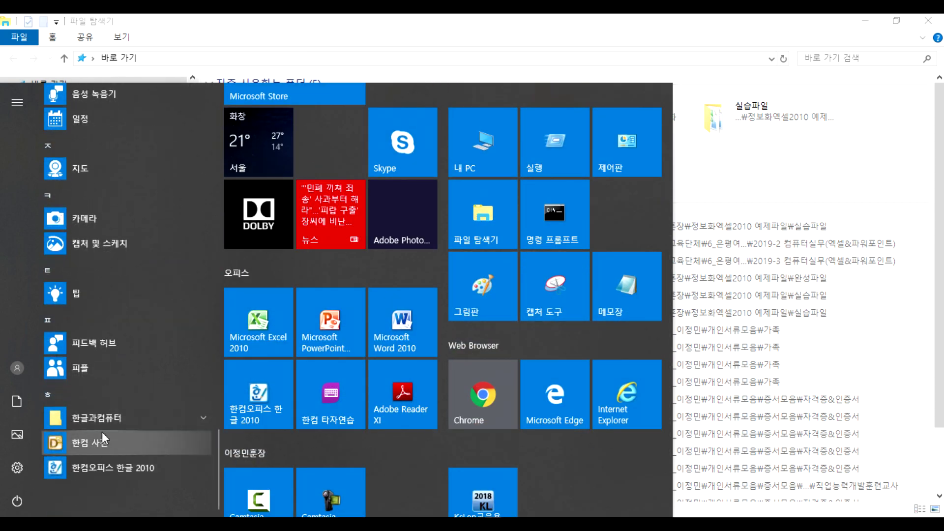
click(98, 419)
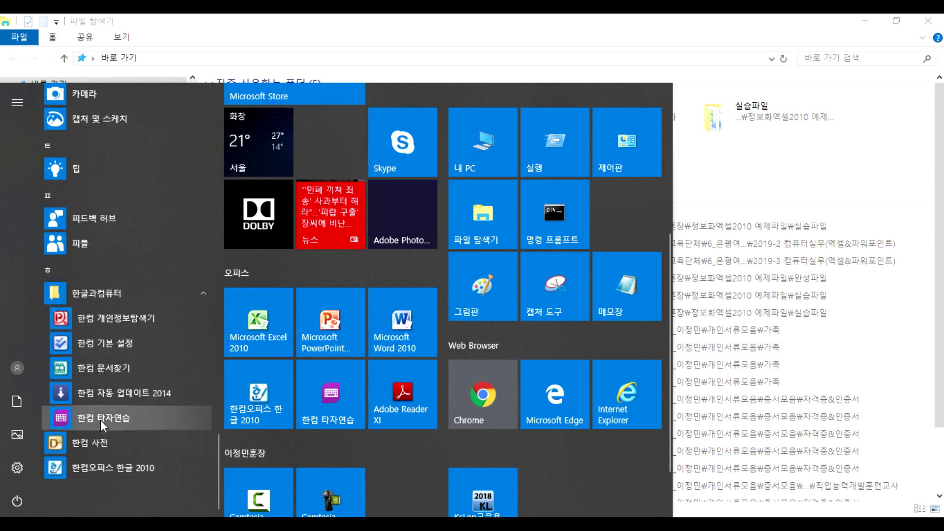
click(101, 426)
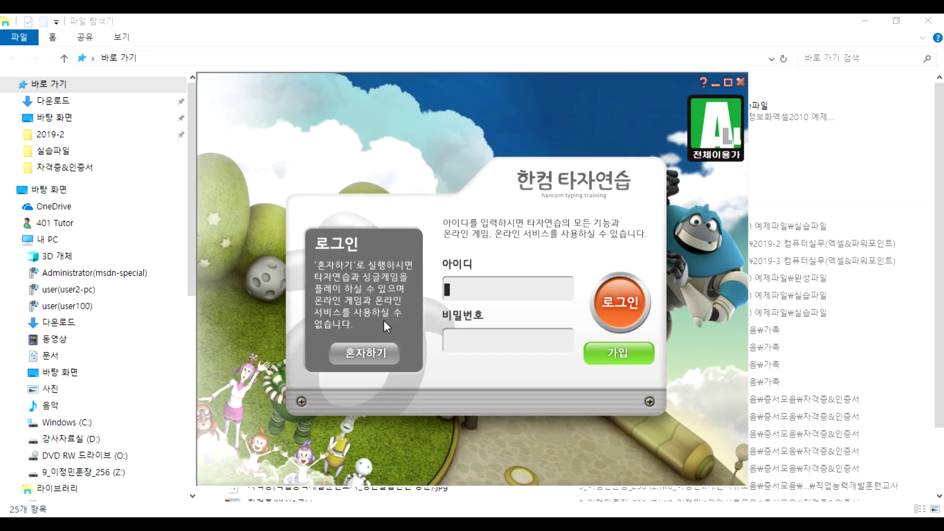
click(355, 357)
click(466, 330)
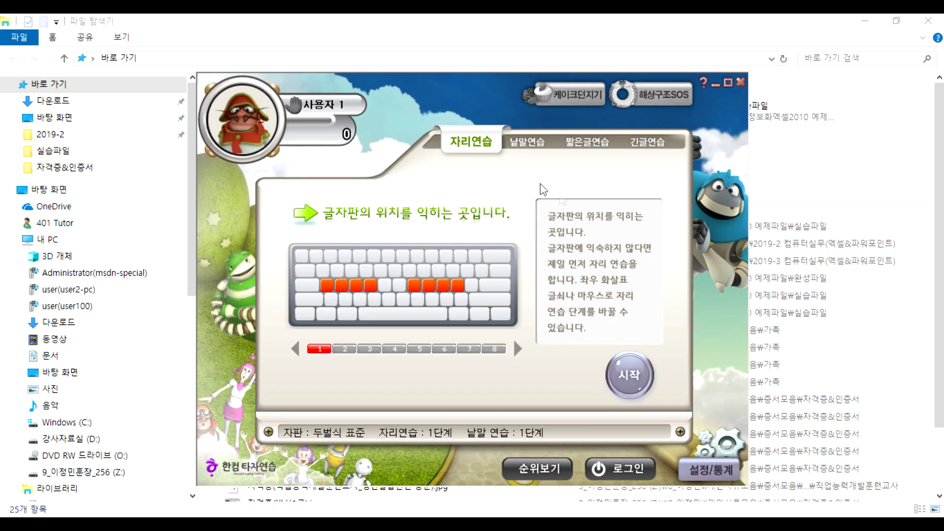
click(631, 376)
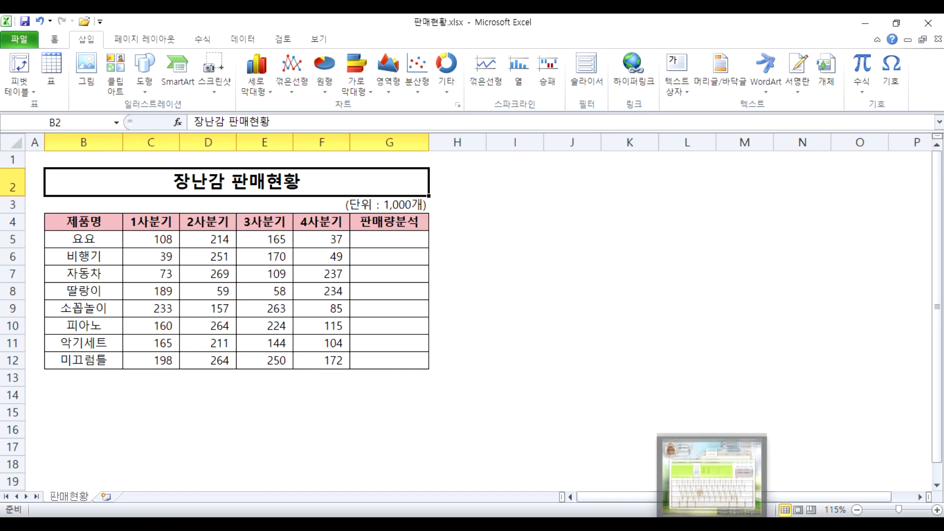
click(712, 475)
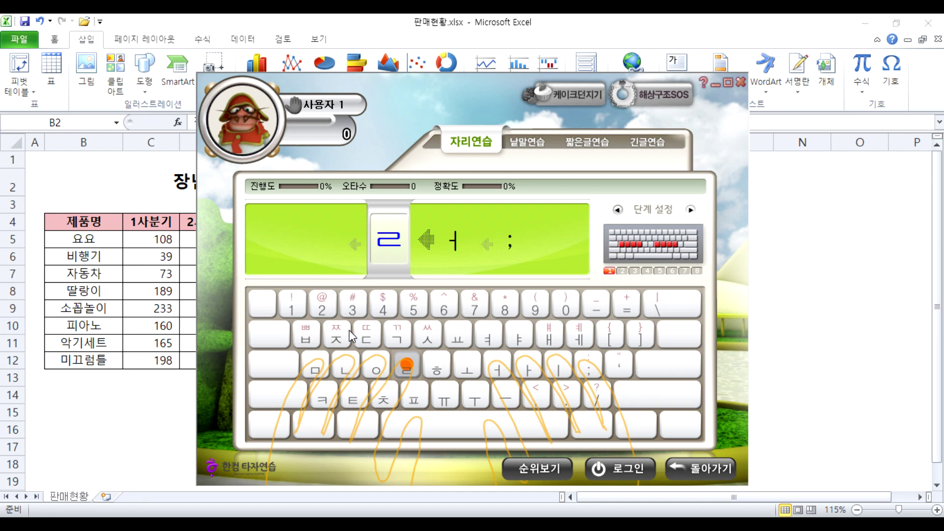
key(alt+Tab)
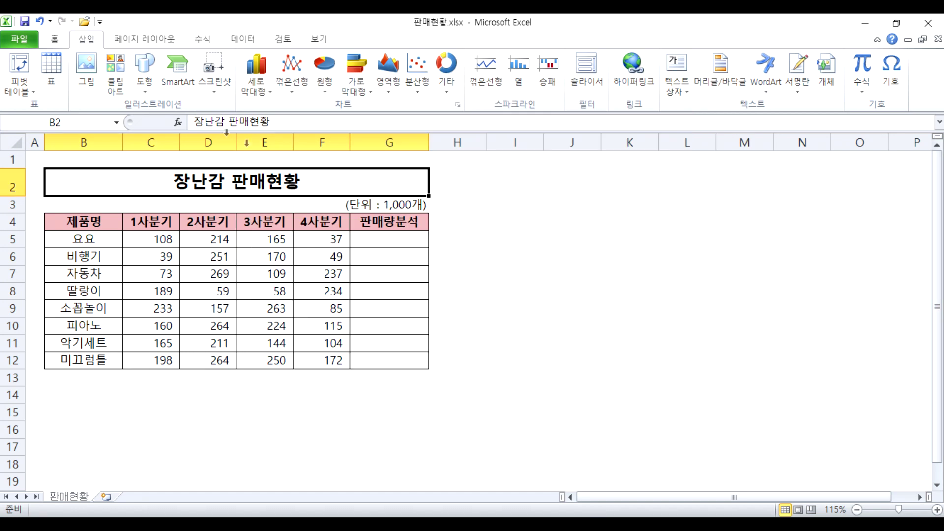
click(217, 81)
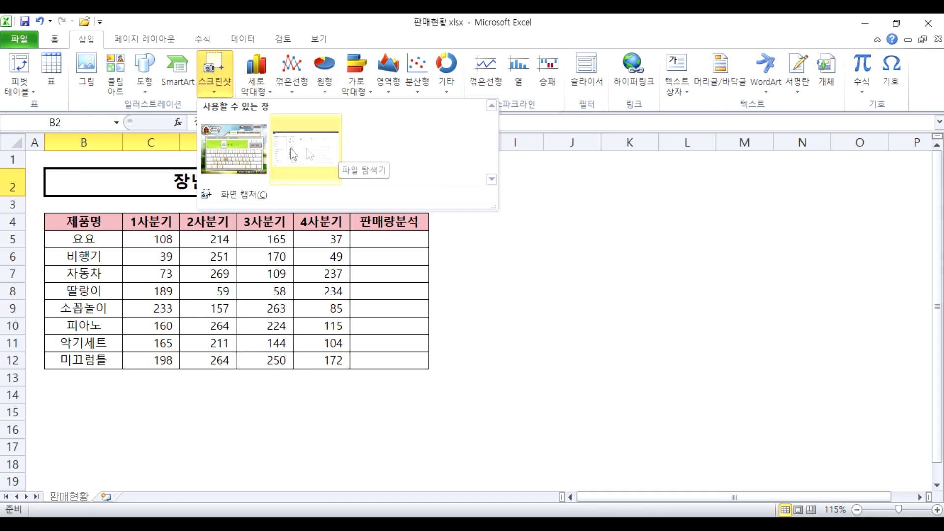
click(243, 197)
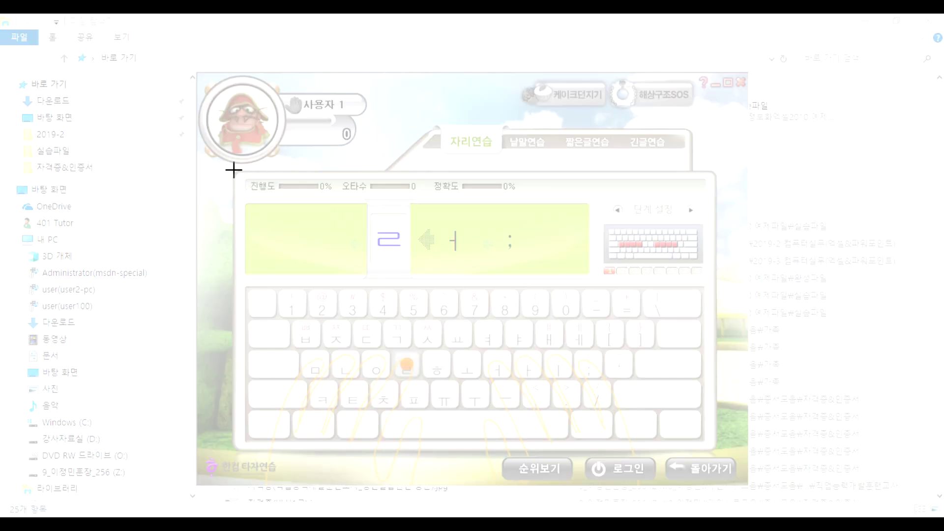
drag(234, 170, 718, 450)
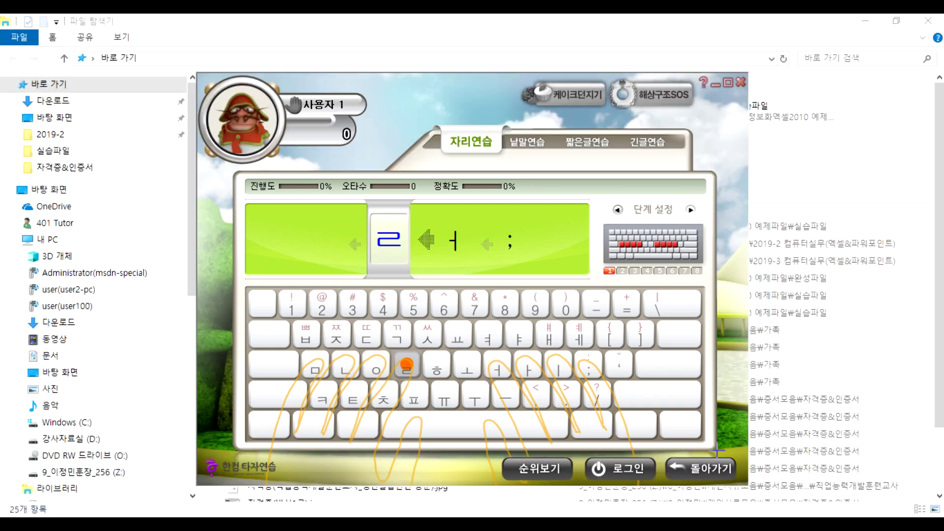
drag(295, 292, 522, 400)
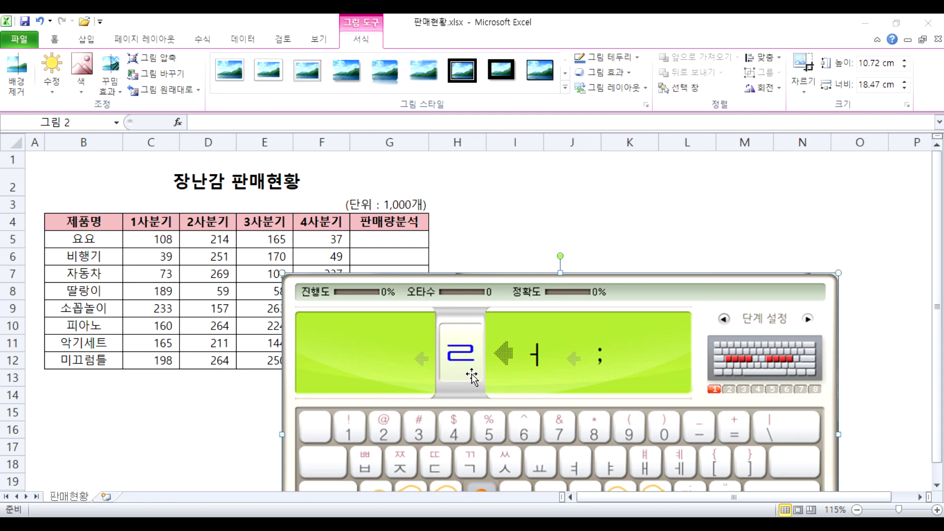
key(Delete)
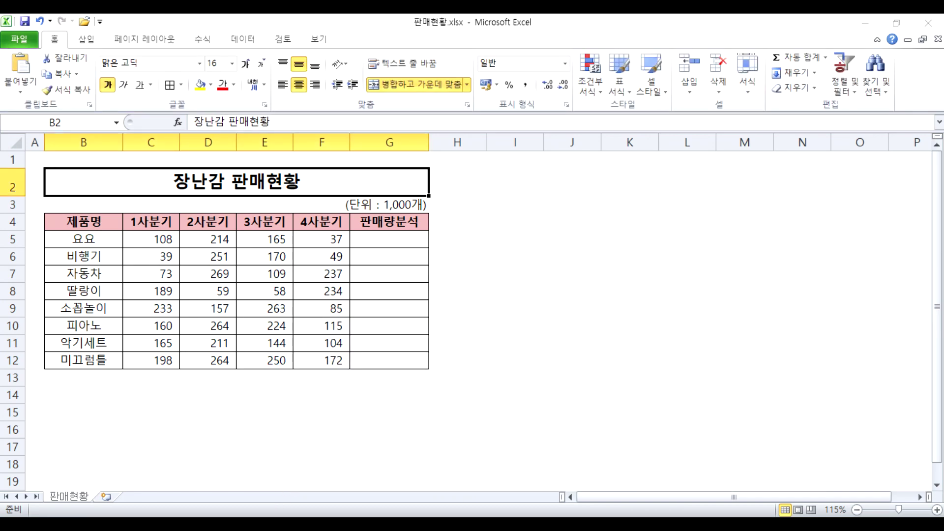
Screen-clip the web page's notebook area into the sales sheet, then delete the picture
key(alt+Tab)
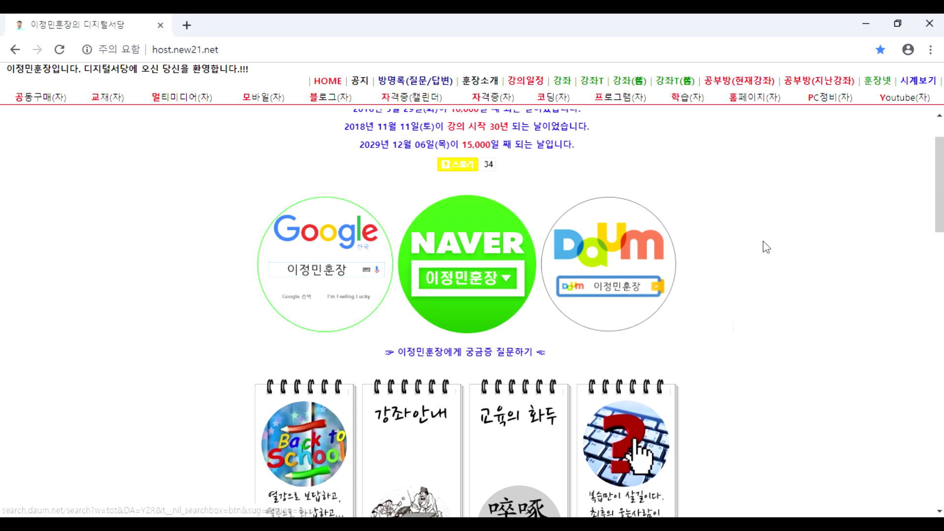
key(alt+Tab)
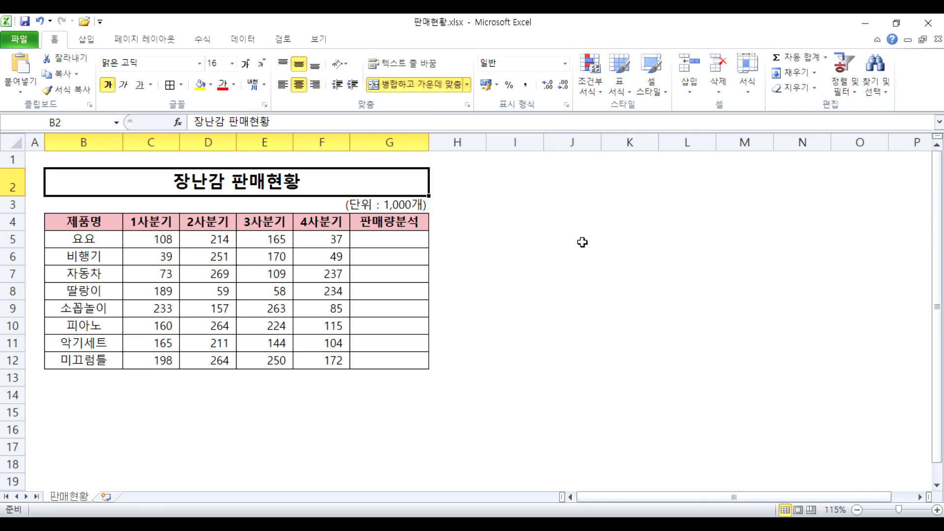
click(91, 40)
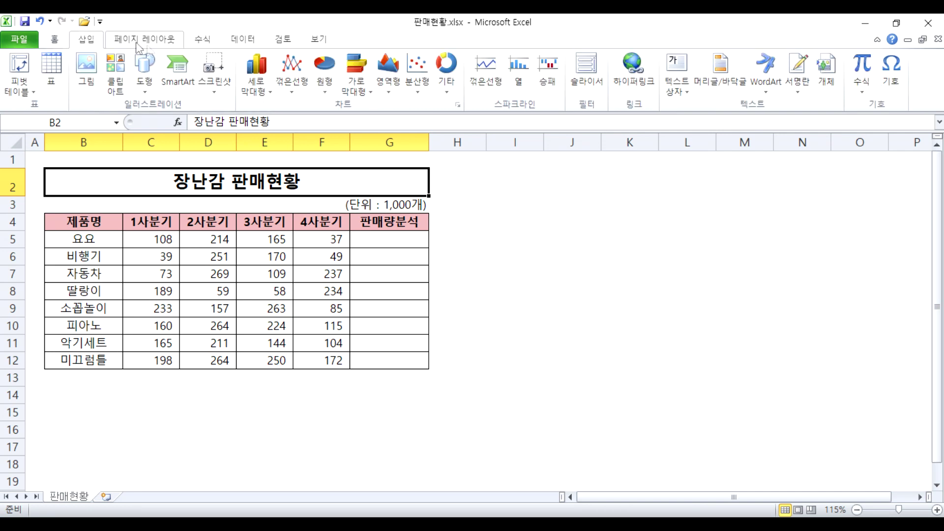
click(213, 69)
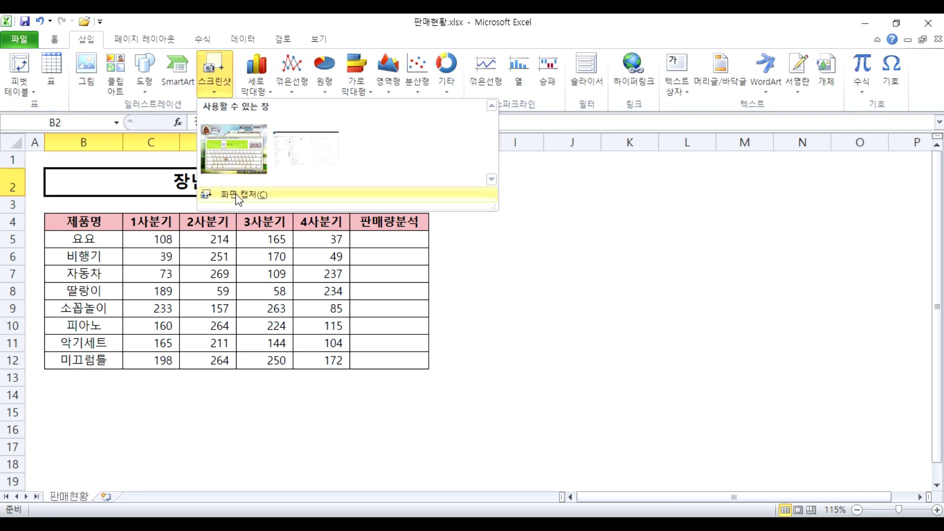
click(236, 194)
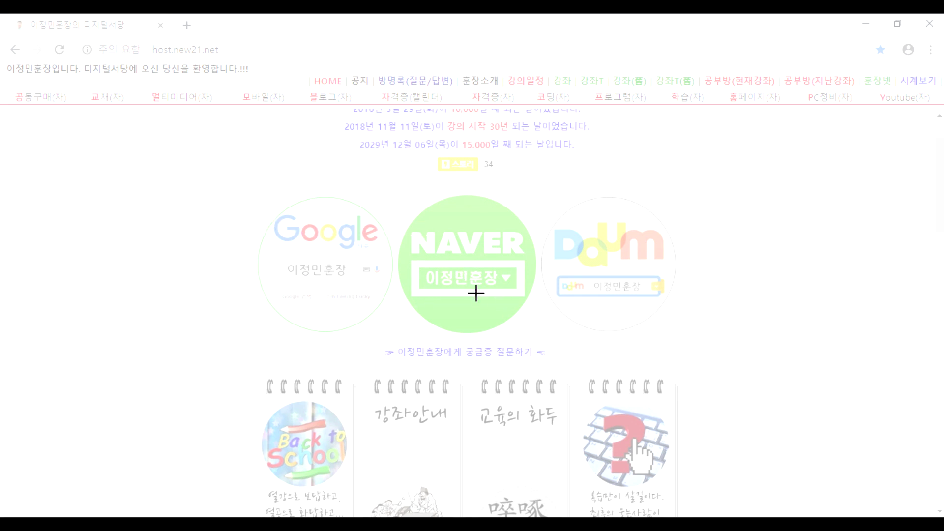
drag(237, 365, 682, 515)
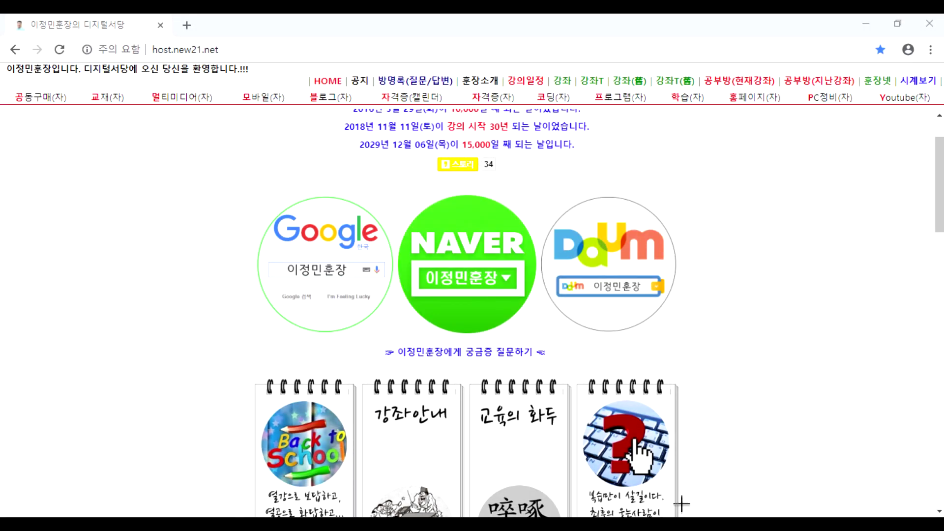
key(Delete)
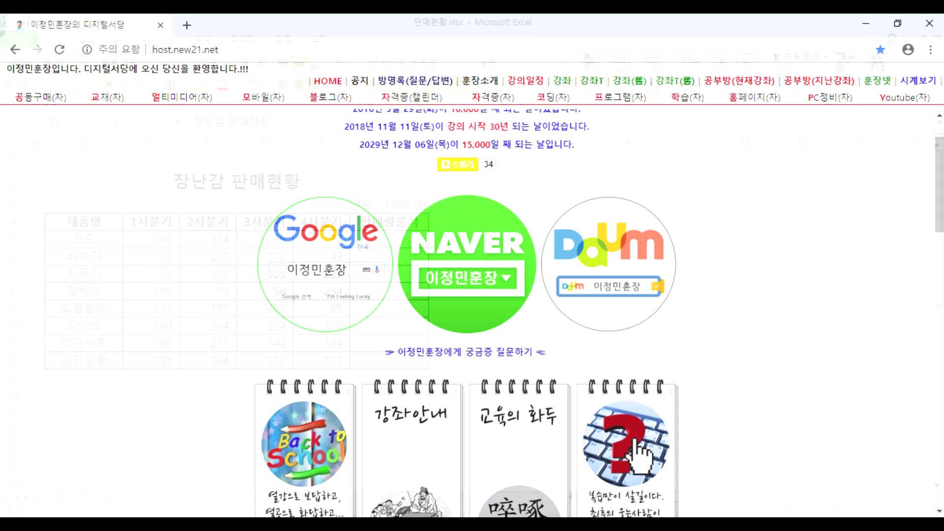
scroll(769, 297, down, 5)
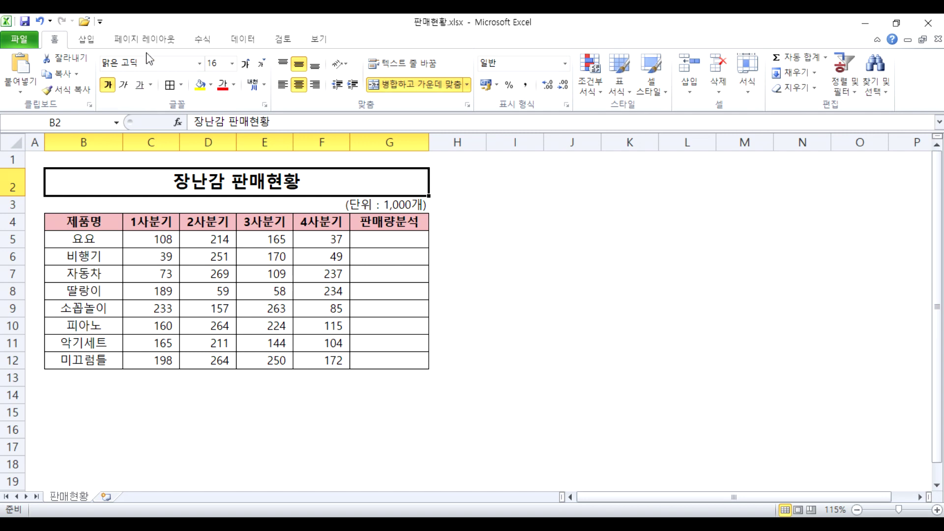
Clip the four notebook cards again, move the picture off the sales table, then delete it
click(86, 38)
click(215, 74)
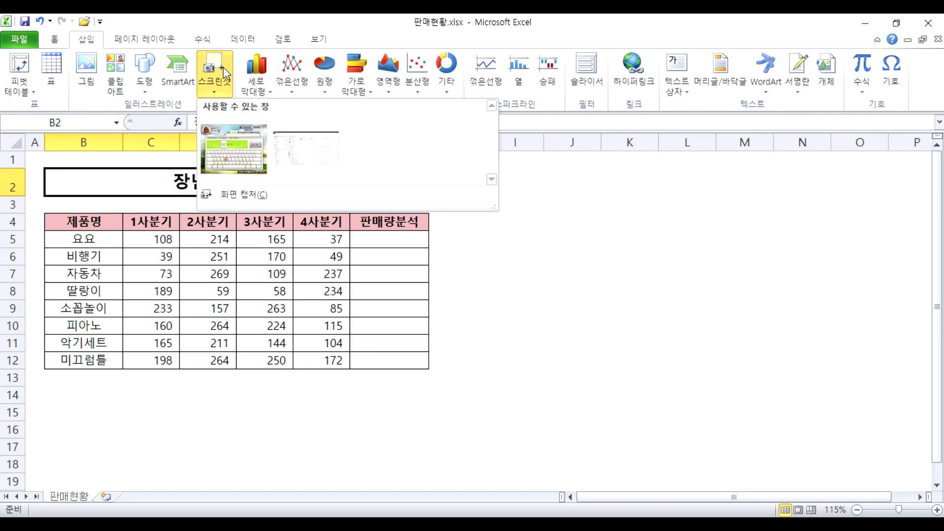
click(272, 194)
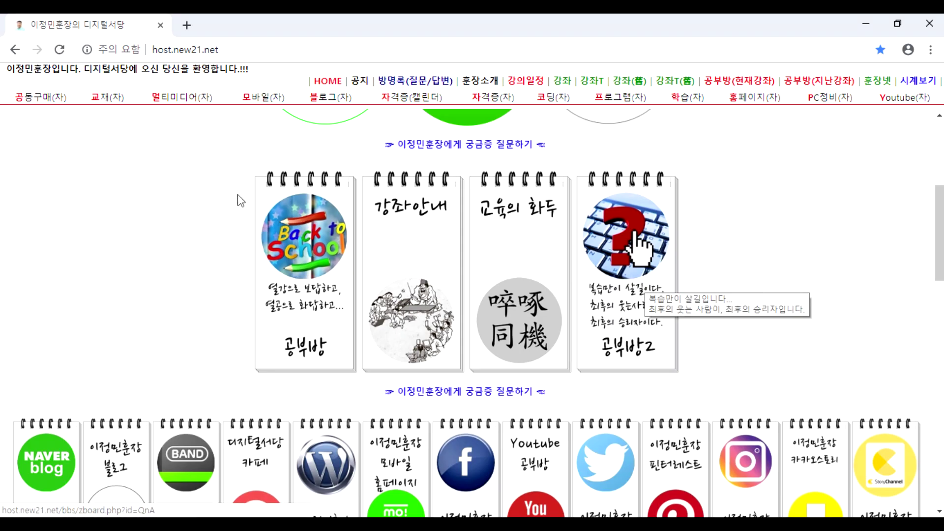
drag(247, 166, 686, 379)
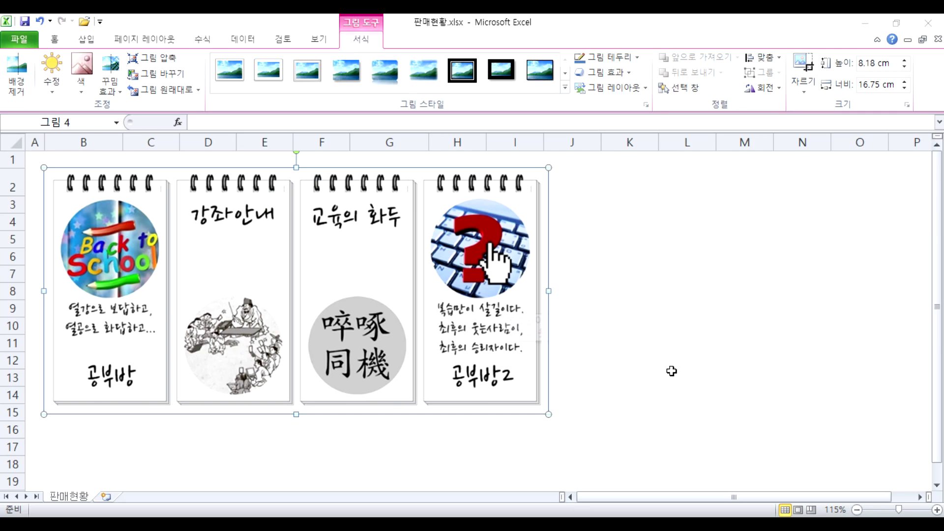
drag(372, 282, 639, 428)
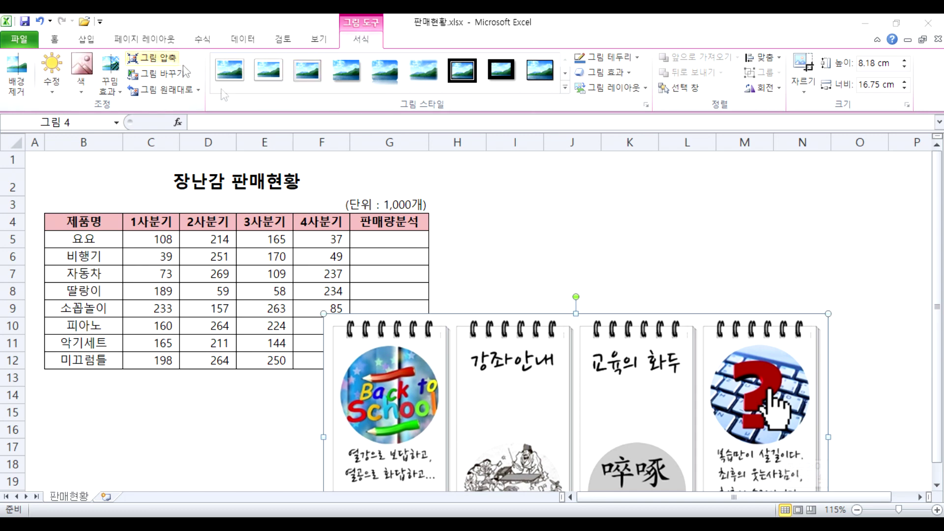
drag(501, 372, 554, 246)
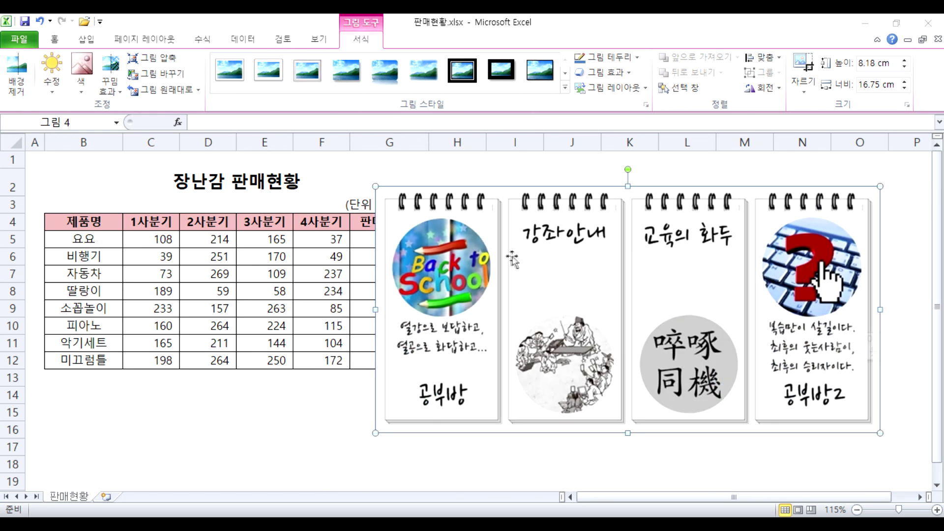
key(Delete)
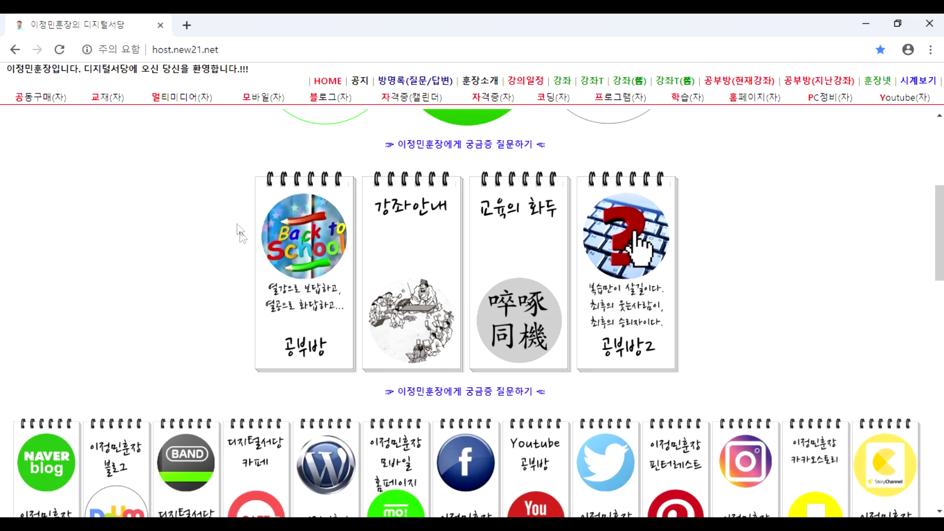
Launch the Snipping Tool (캡처 도구) from the Start menu's Windows 보조프로그램 folder
scroll(236, 283, down, 12)
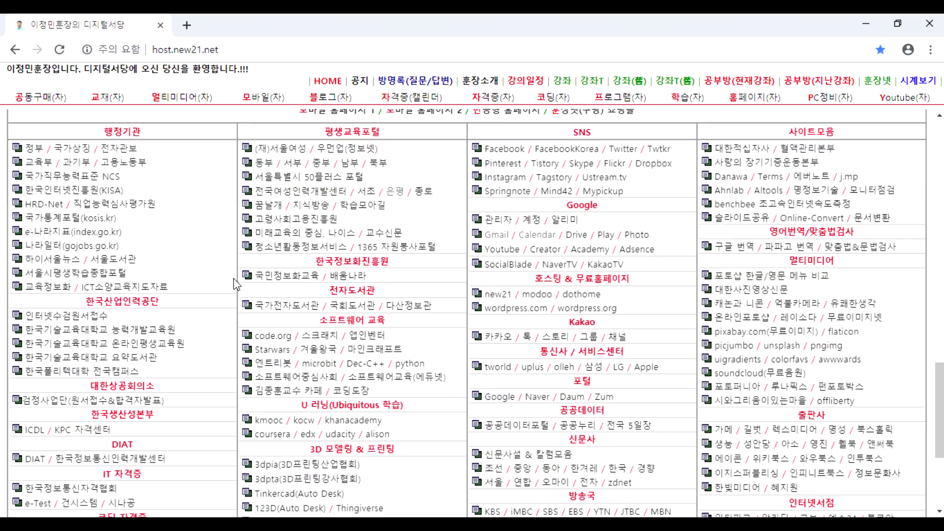
scroll(236, 284, up, 4)
key(super)
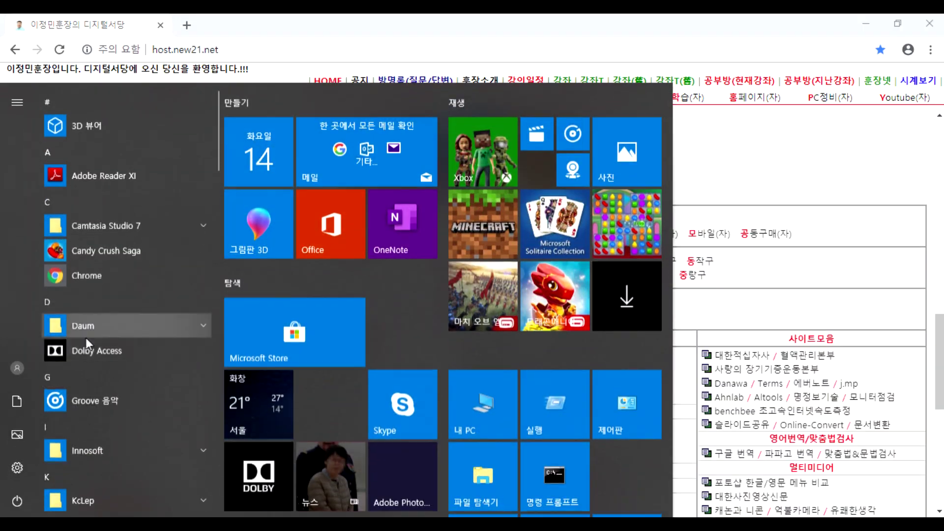
scroll(111, 327, down, 10)
scroll(117, 344, down, 8)
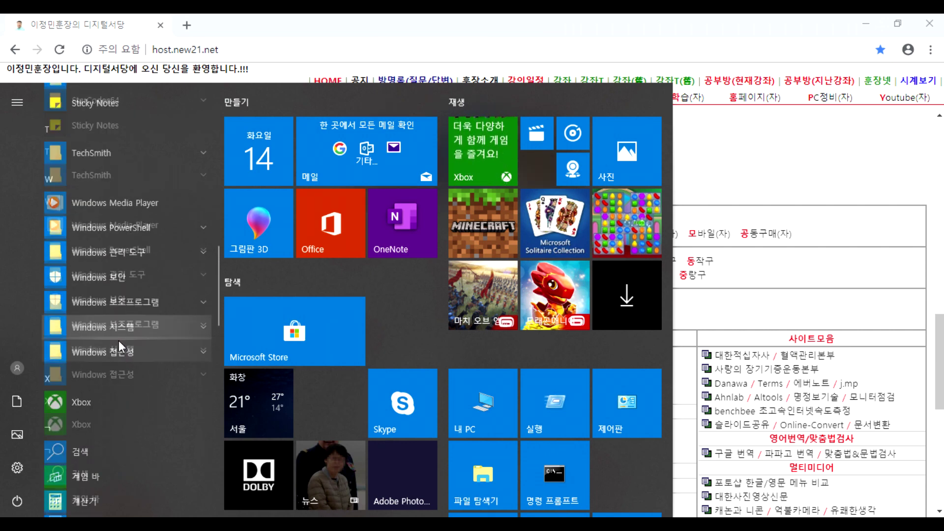
scroll(119, 341, up, 3)
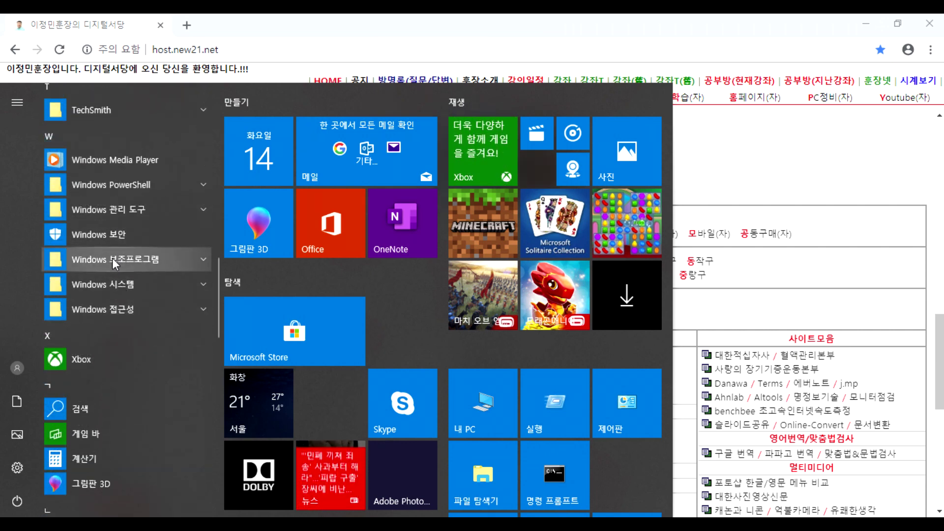
click(113, 259)
scroll(158, 258, down, 5)
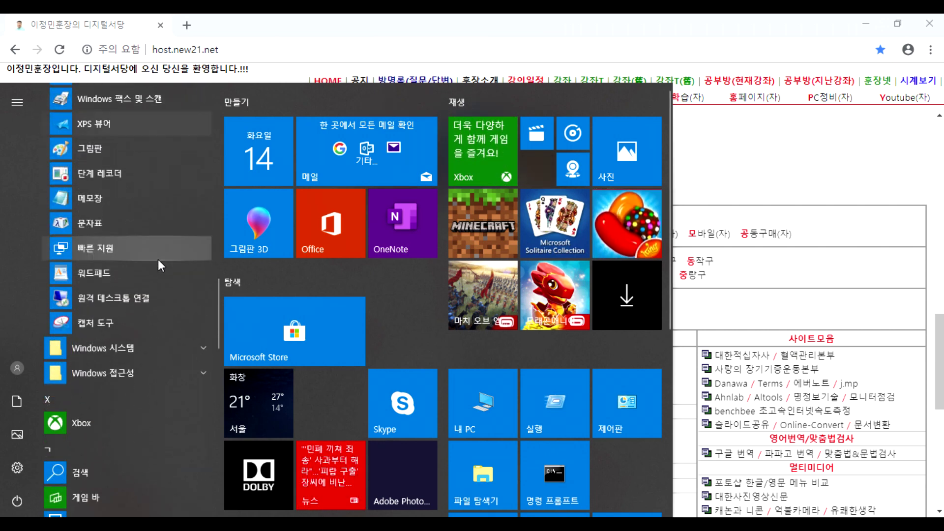
click(93, 324)
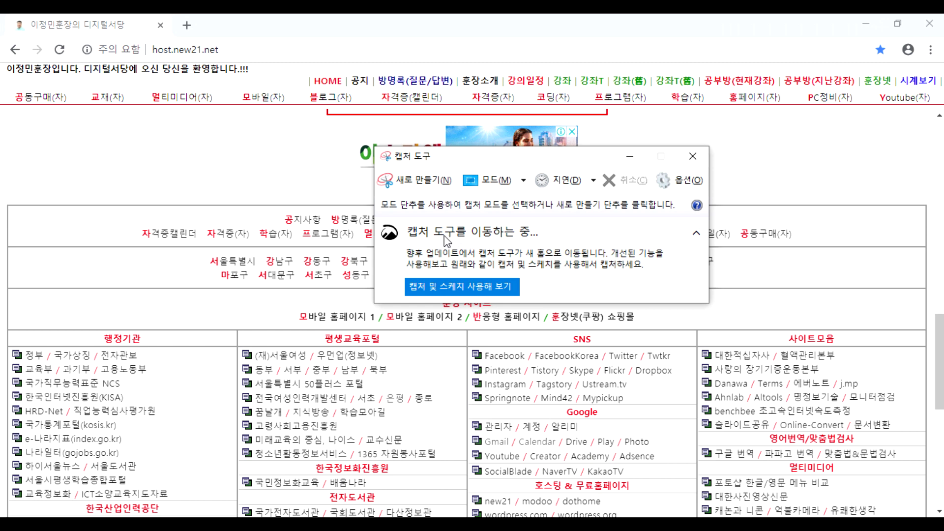
Snip the web page's link section, then bring File Explorer's Quick access to the front
click(402, 184)
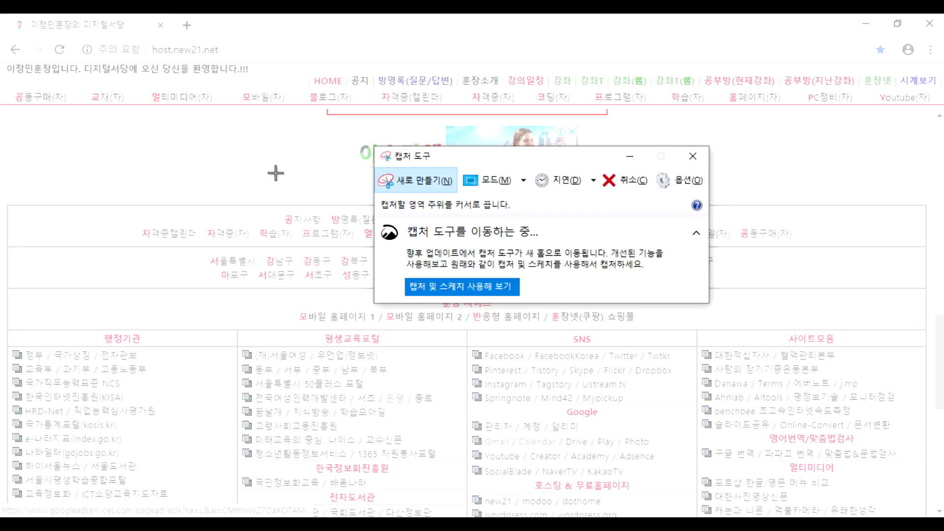
drag(131, 187, 859, 367)
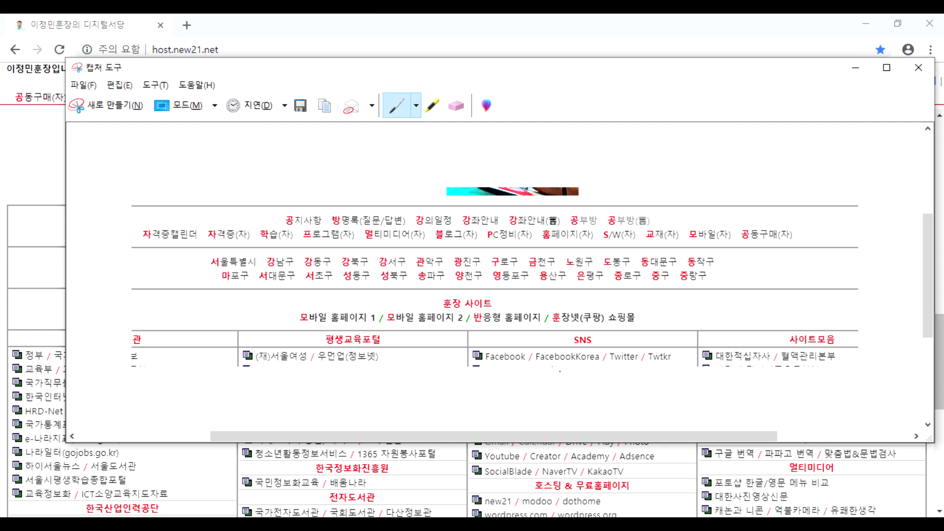
key(alt+Tab)
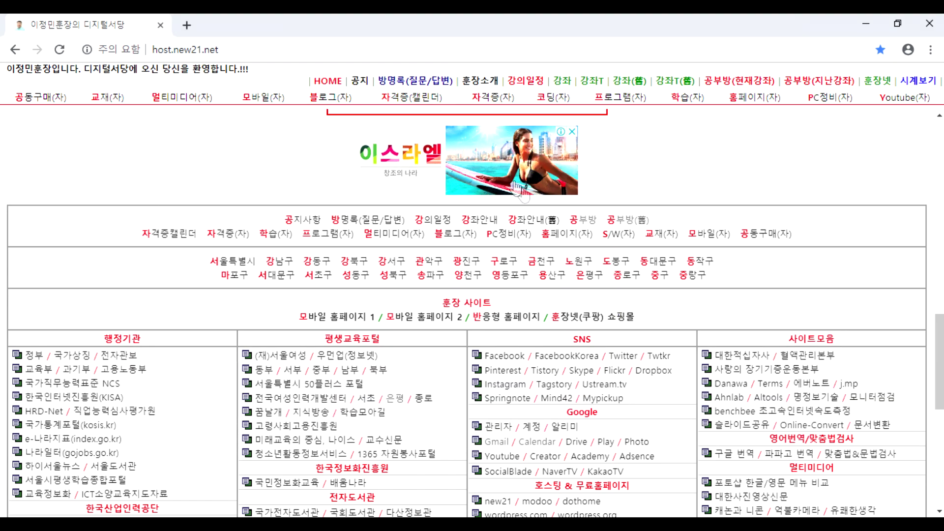
key(super+e)
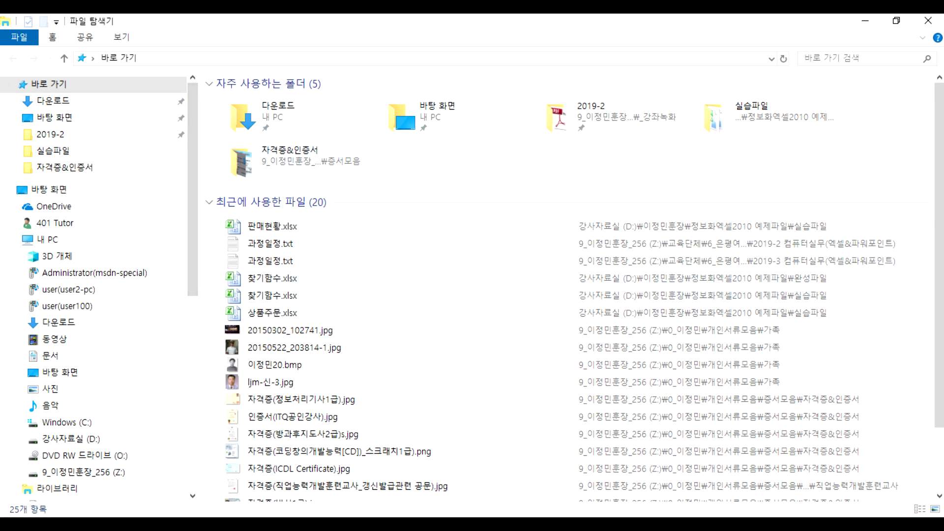
Snip the File Explorer Quick access view in Snipping Tool and copy it to the clipboard
key(alt+Tab)
click(117, 113)
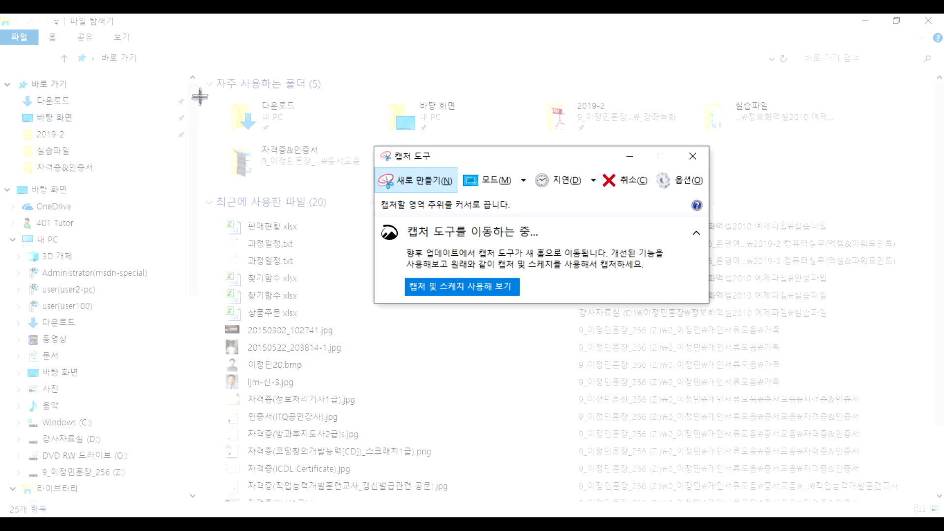
drag(723, 268, 854, 353)
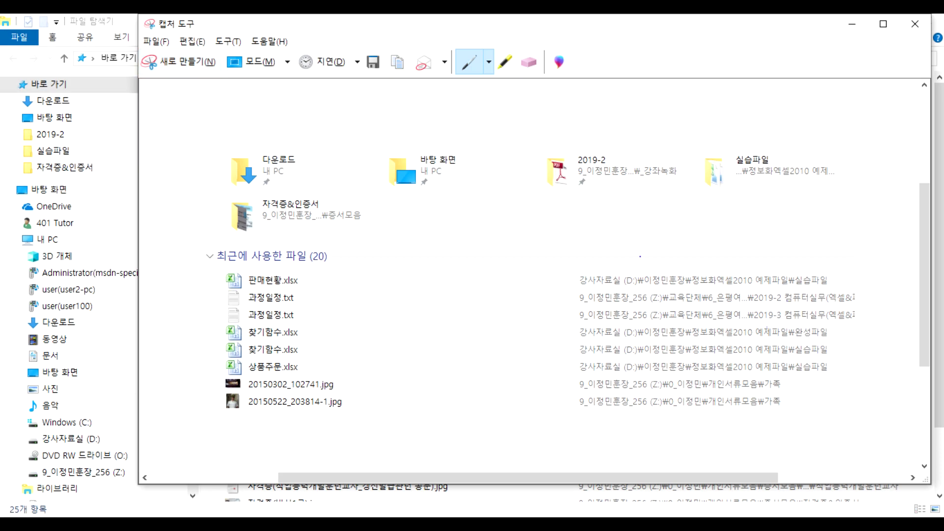
click(196, 42)
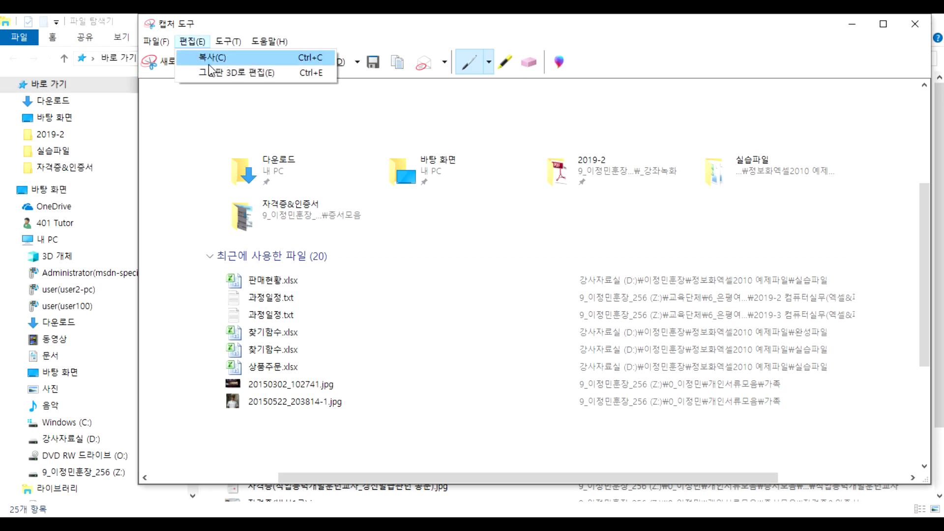
click(209, 61)
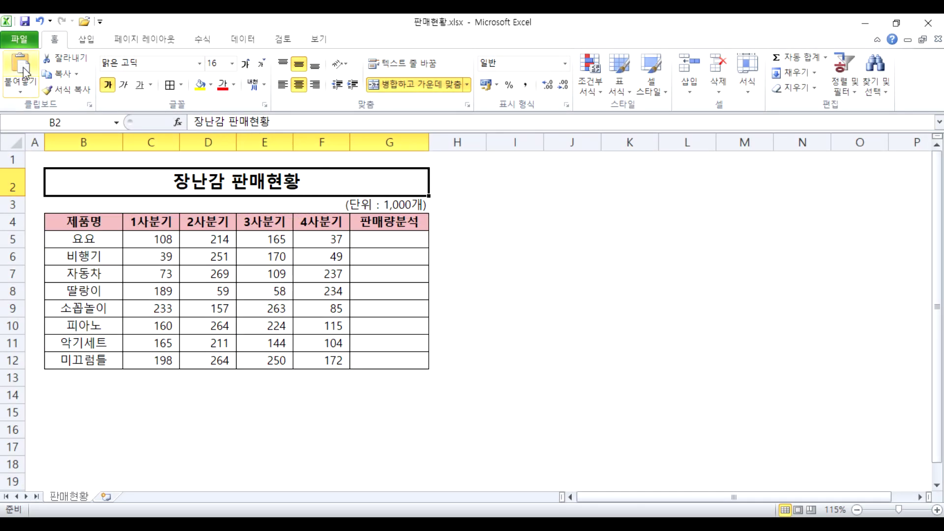
Paste the snip onto the toy sales sheet, move it over the table, then delete it
click(20, 64)
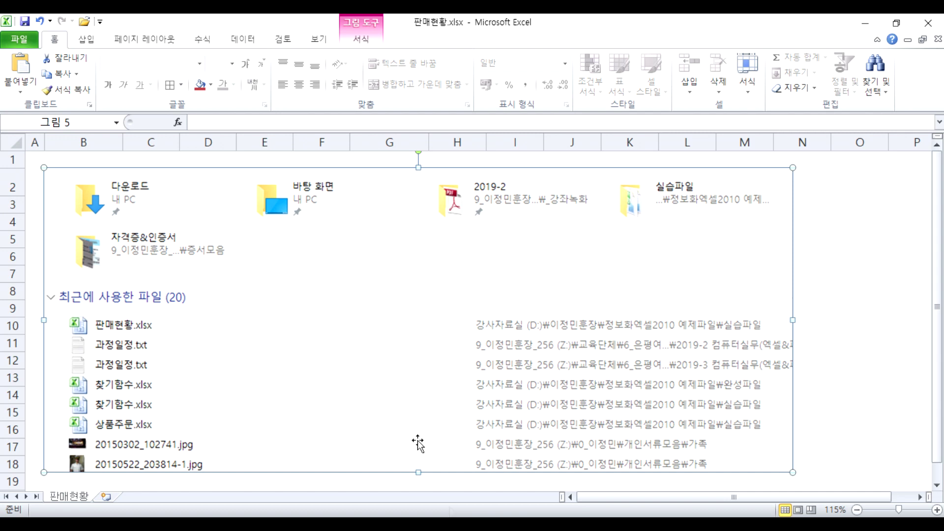
drag(364, 329, 534, 425)
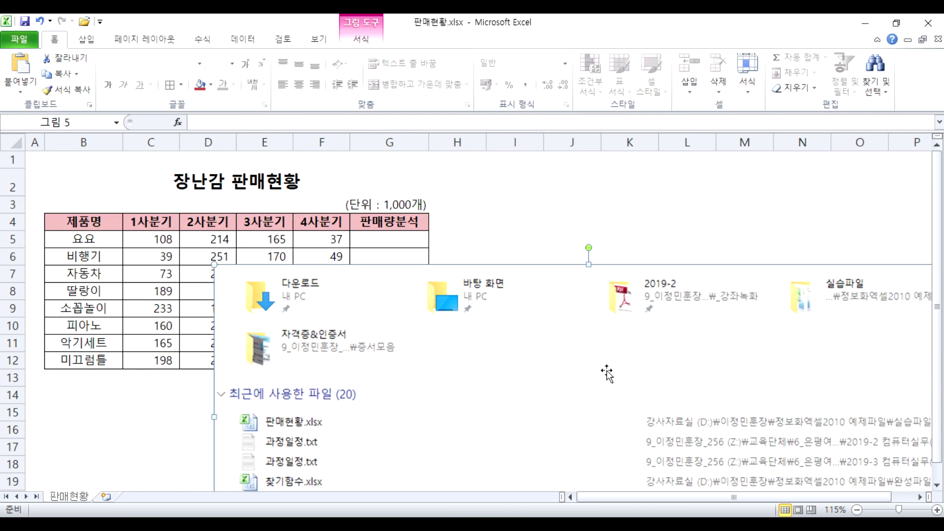
drag(639, 373, 536, 322)
key(Delete)
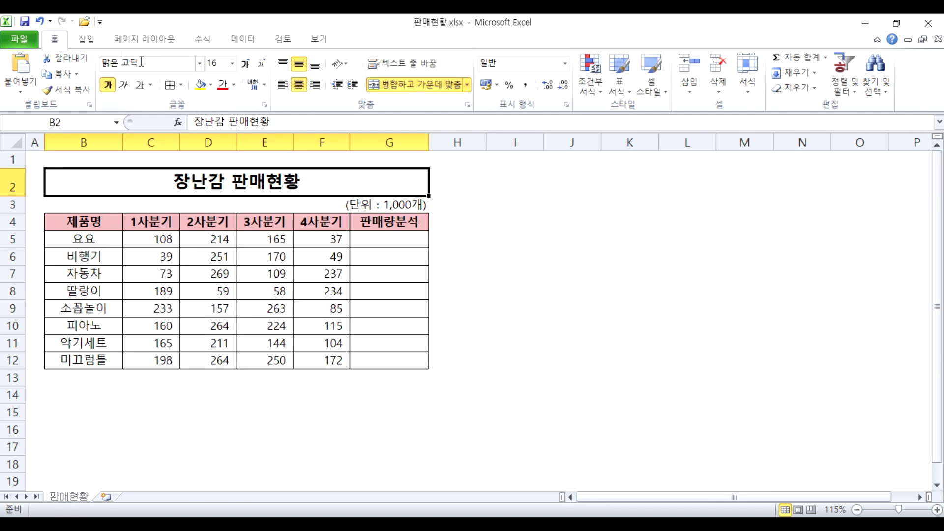
click(87, 39)
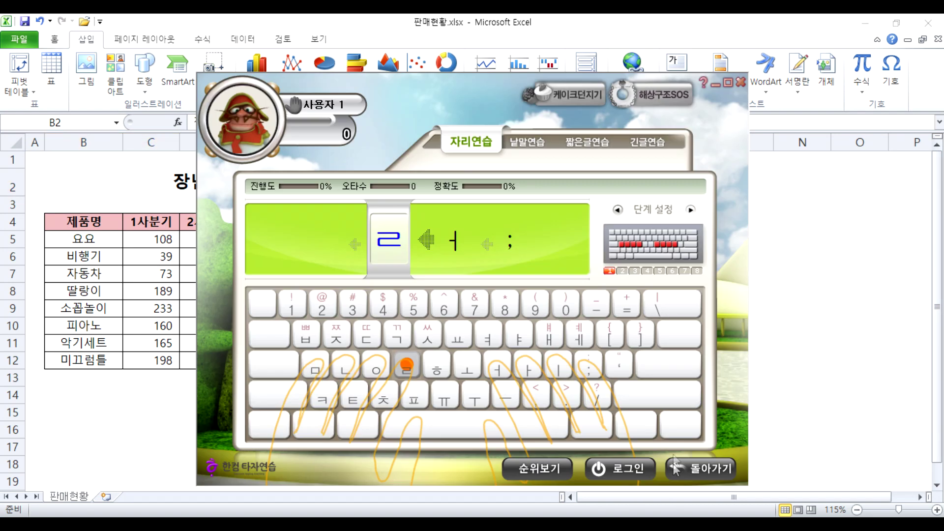
click(740, 82)
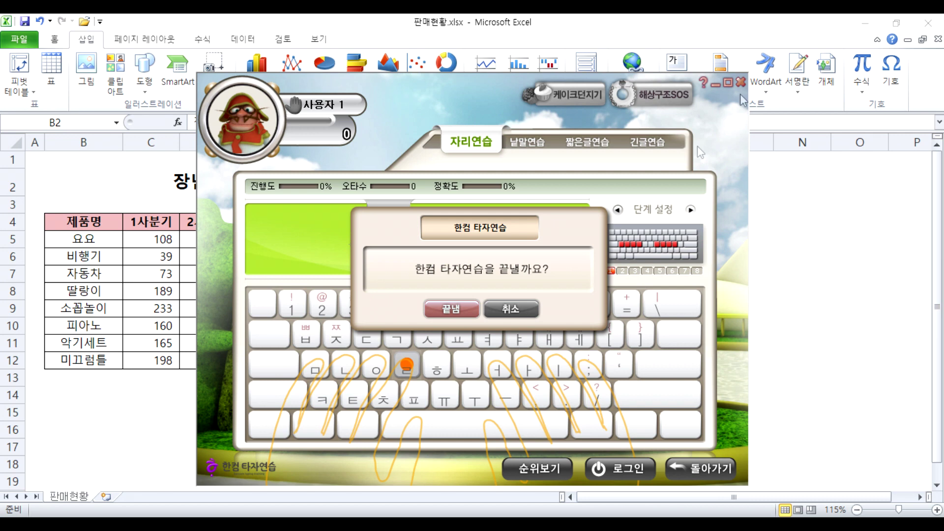
click(506, 309)
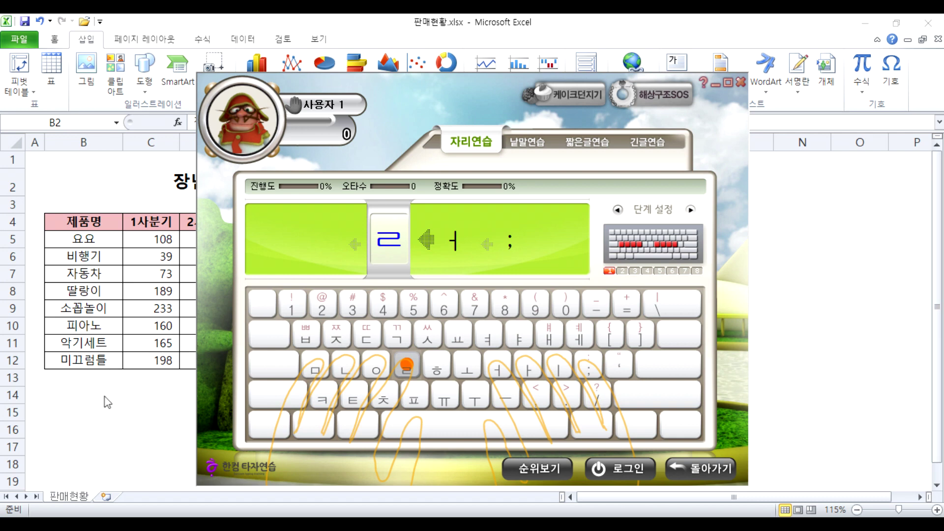
key(alt+Tab)
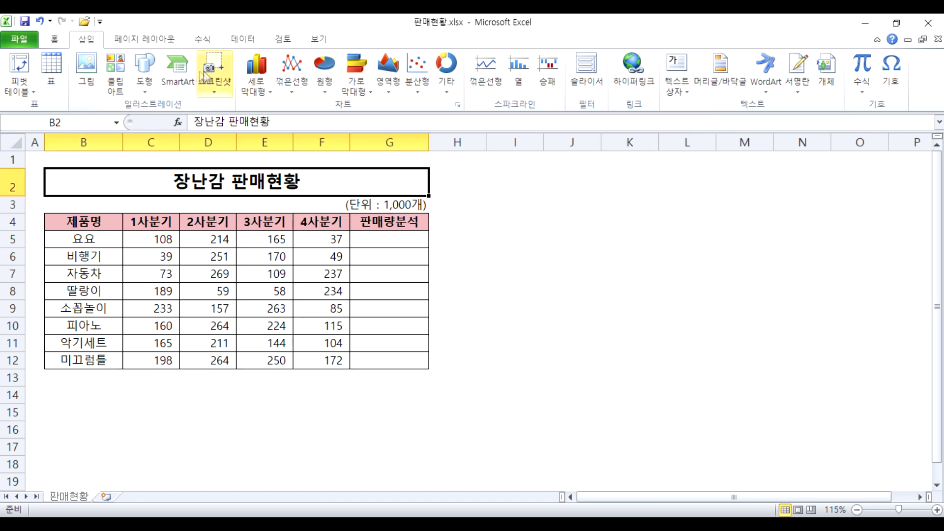
click(213, 74)
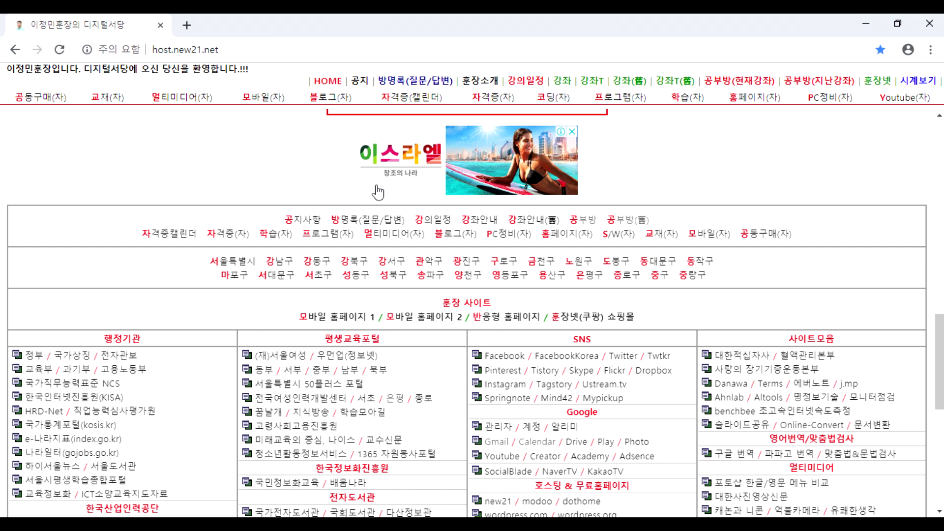
scroll(307, 258, up, 6)
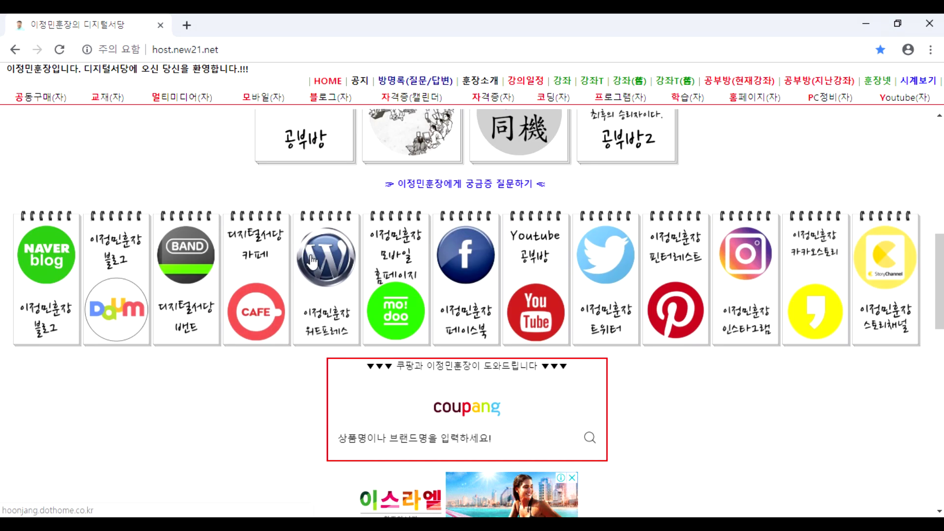
key(Escape)
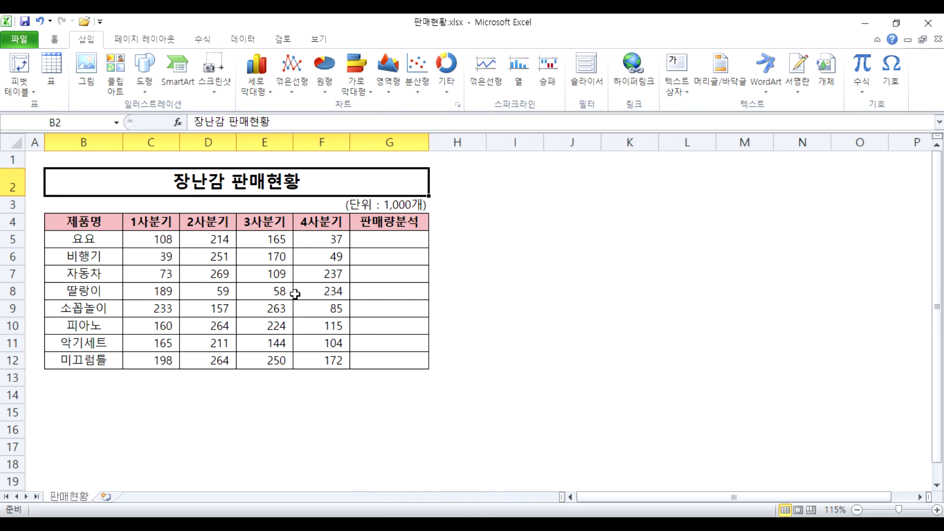
click(222, 83)
click(254, 196)
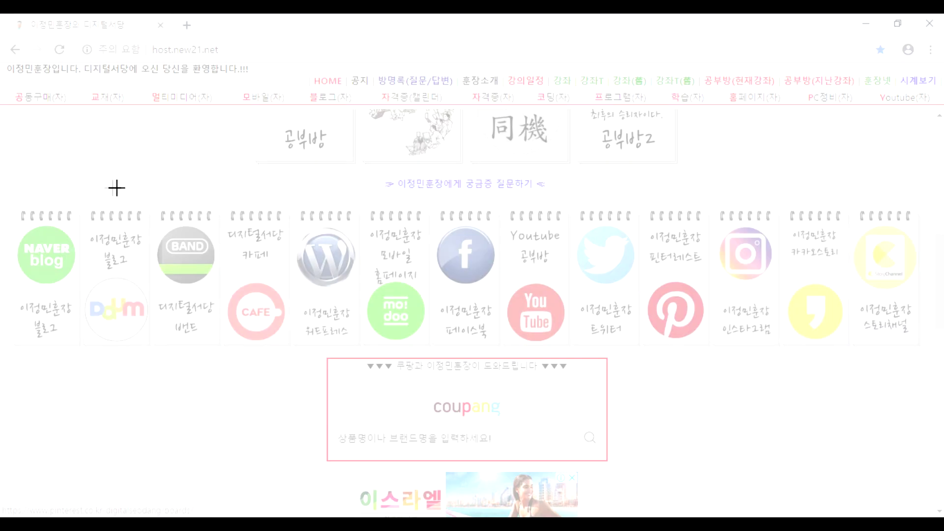
drag(321, 351, 614, 465)
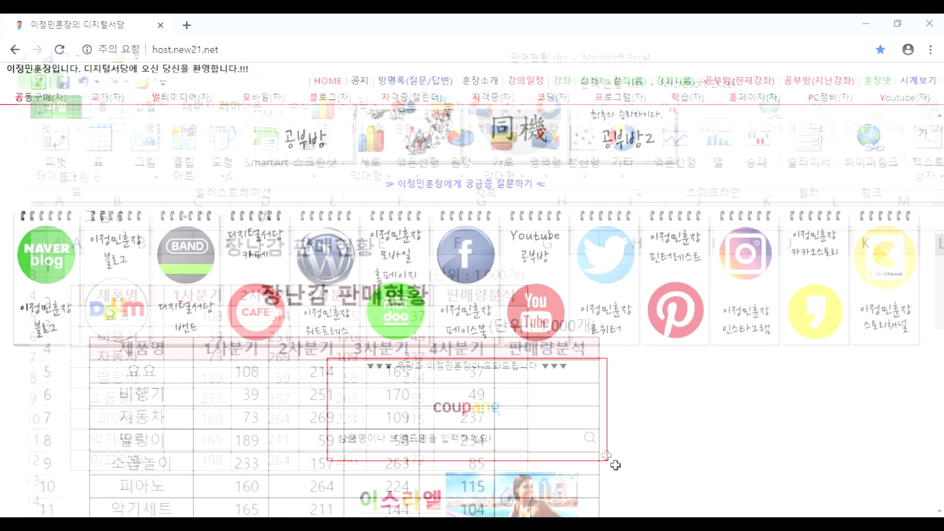
drag(327, 251, 726, 251)
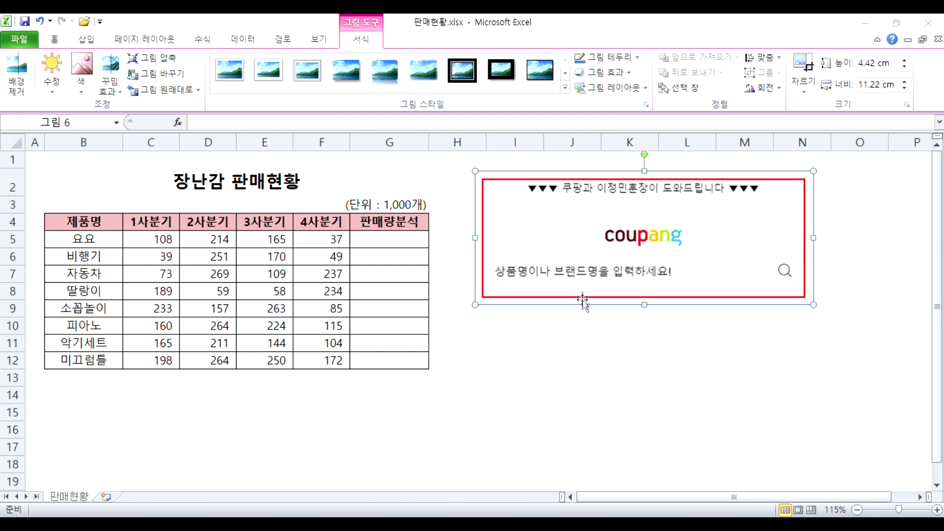
click(87, 39)
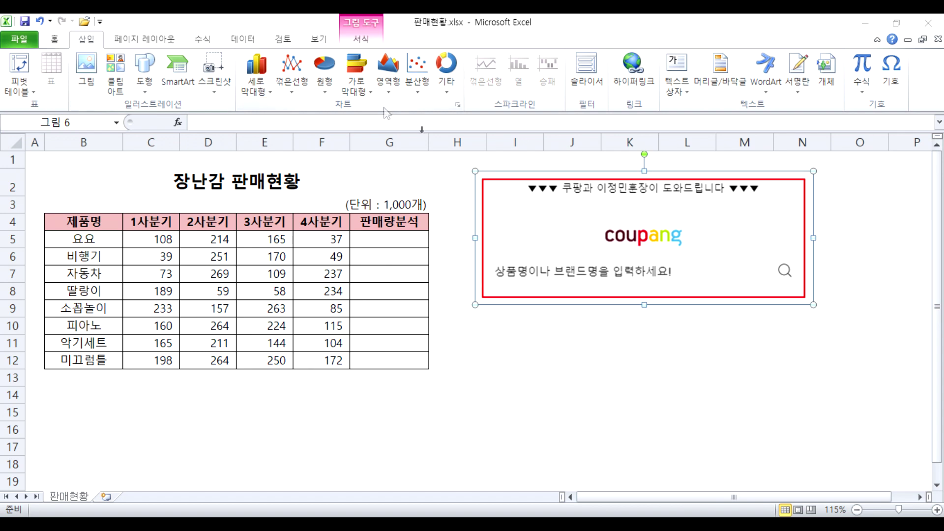
key(Delete)
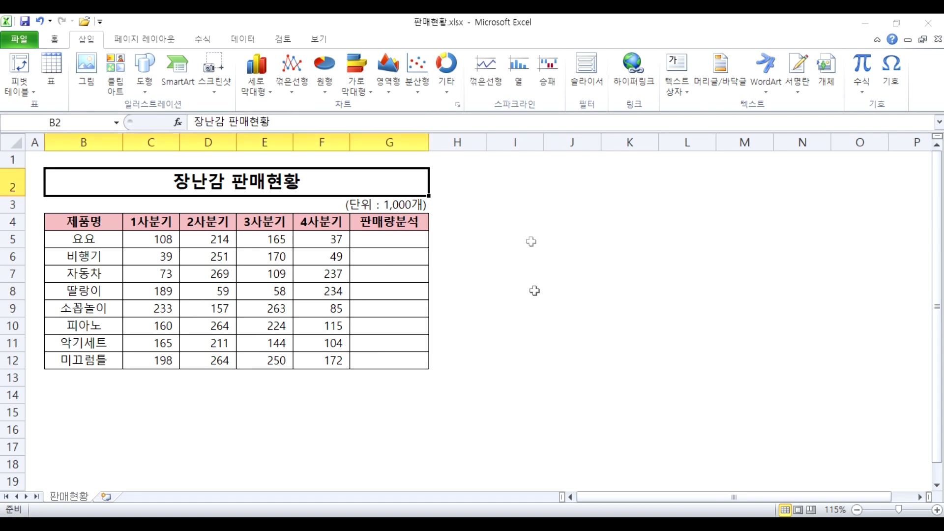
Close Snipping Tool without saving the capture, and quit the typing practice program
key(alt+Tab)
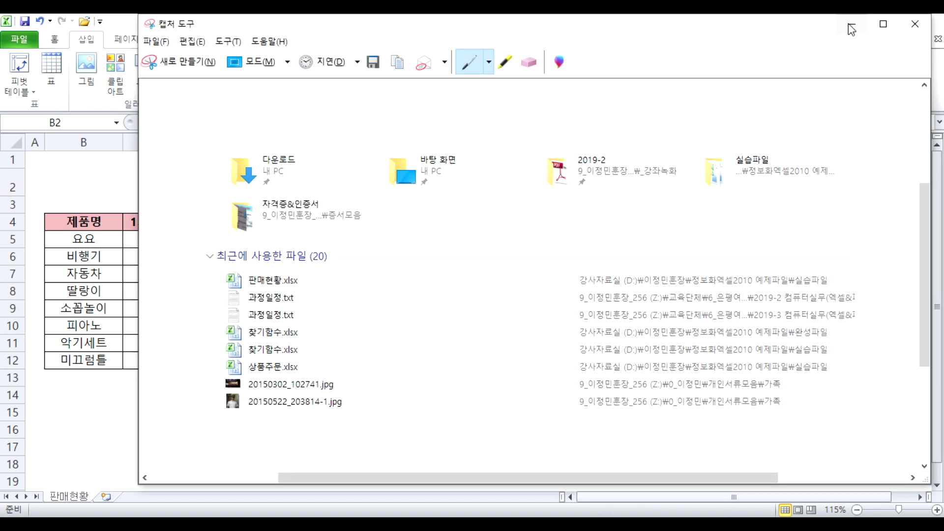
click(914, 23)
click(594, 268)
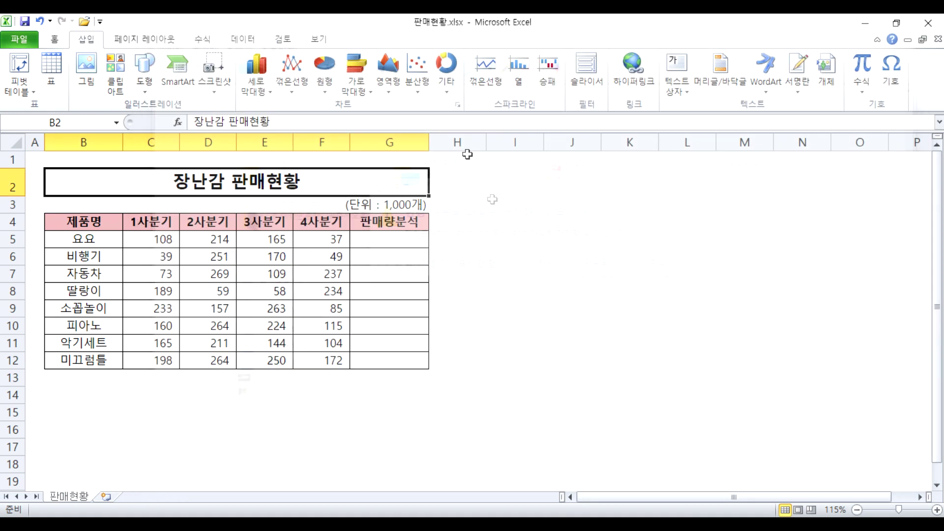
key(alt+Tab)
click(740, 82)
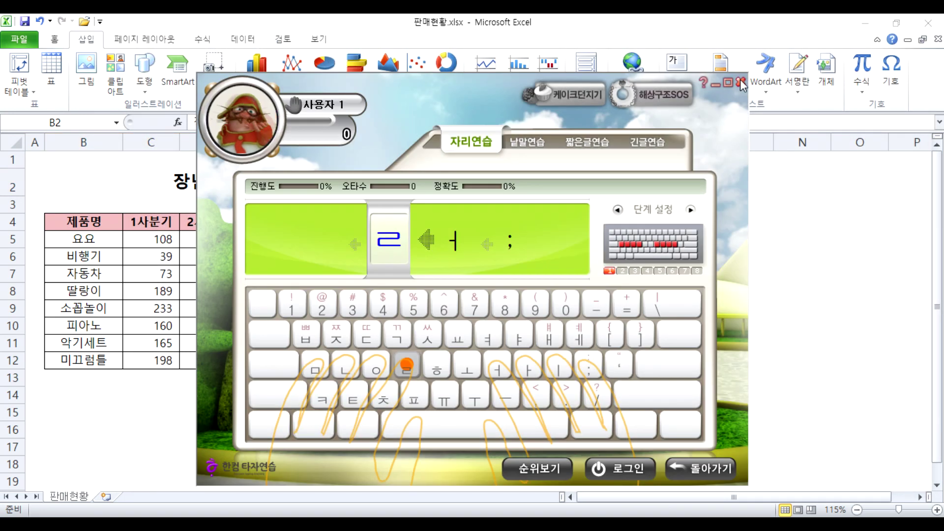
click(444, 310)
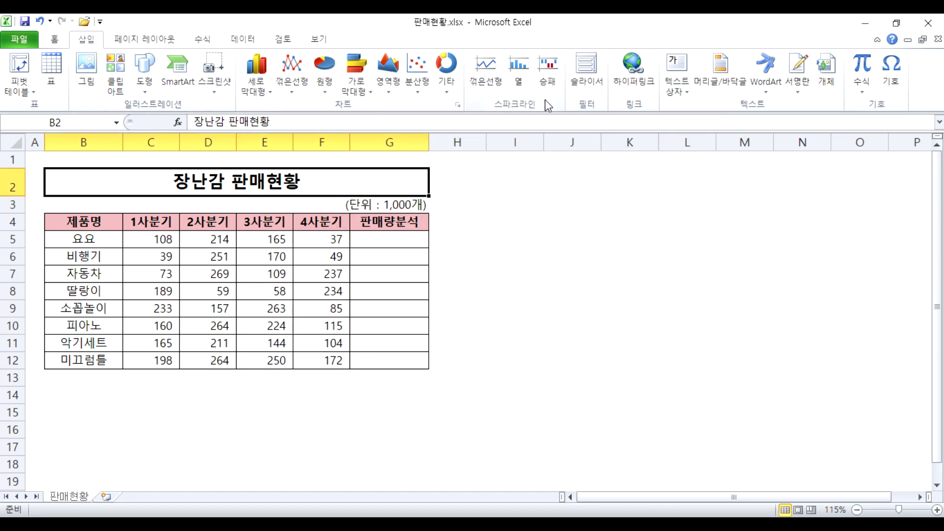
Select the empty 판매량분석 cells G5:G12
click(380, 238)
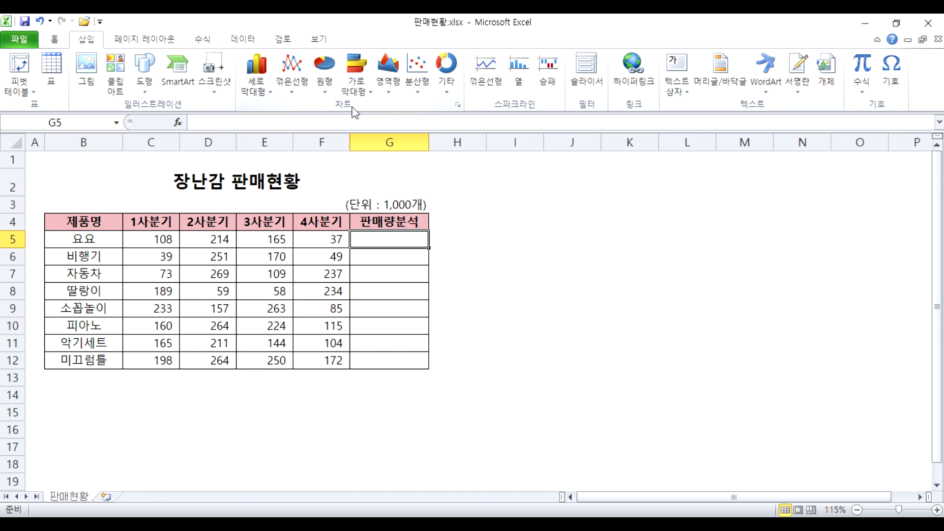
drag(385, 240, 379, 359)
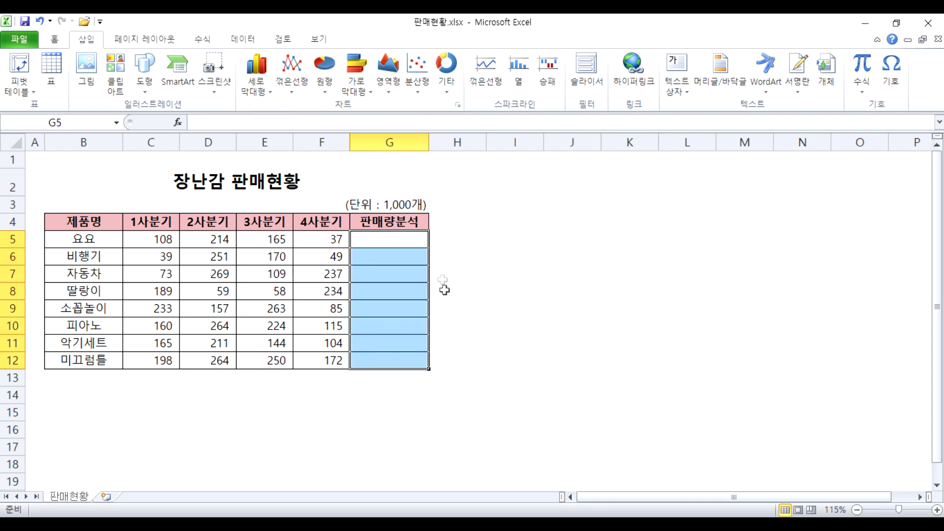
scroll(349, 258, up, 2)
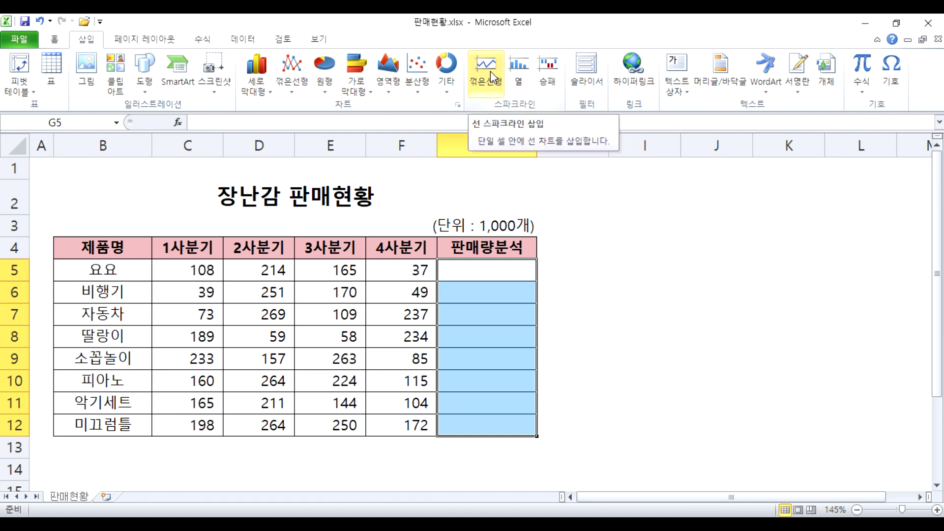
click(521, 78)
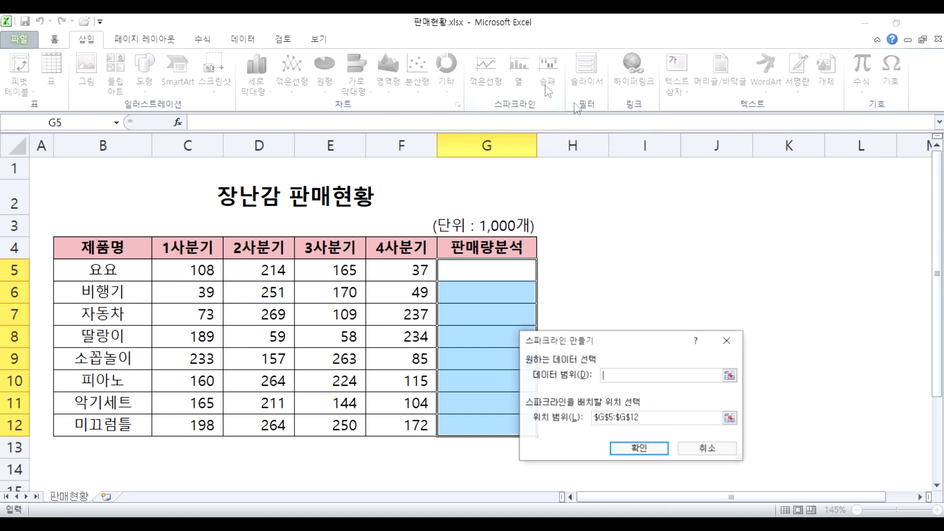
drag(642, 346, 695, 183)
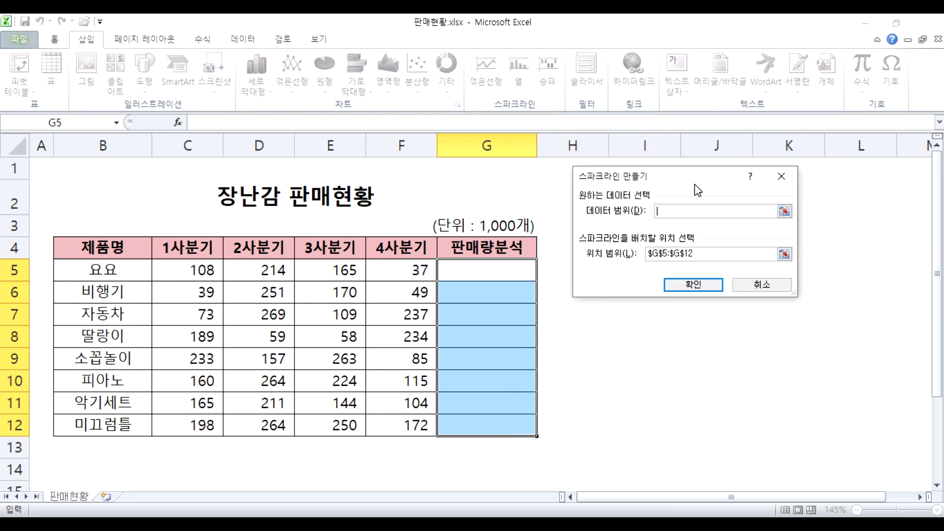
click(762, 284)
click(468, 272)
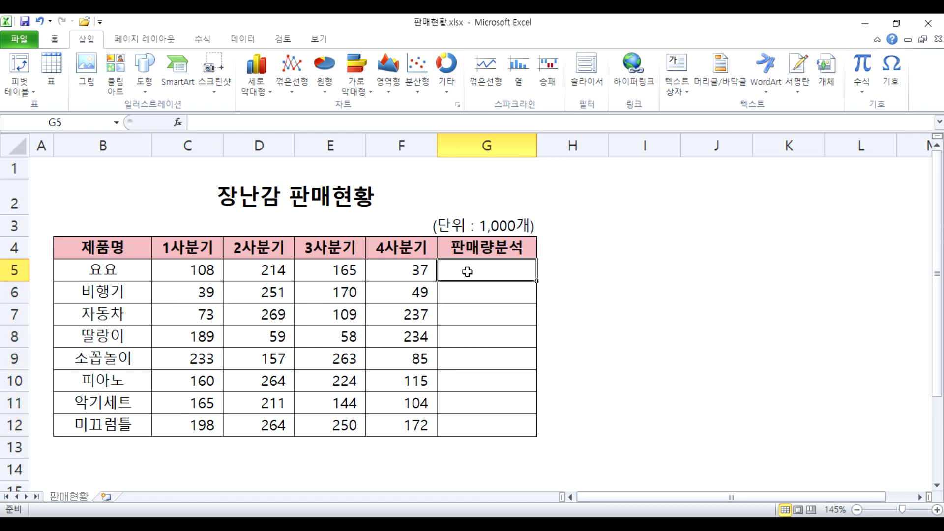
click(519, 71)
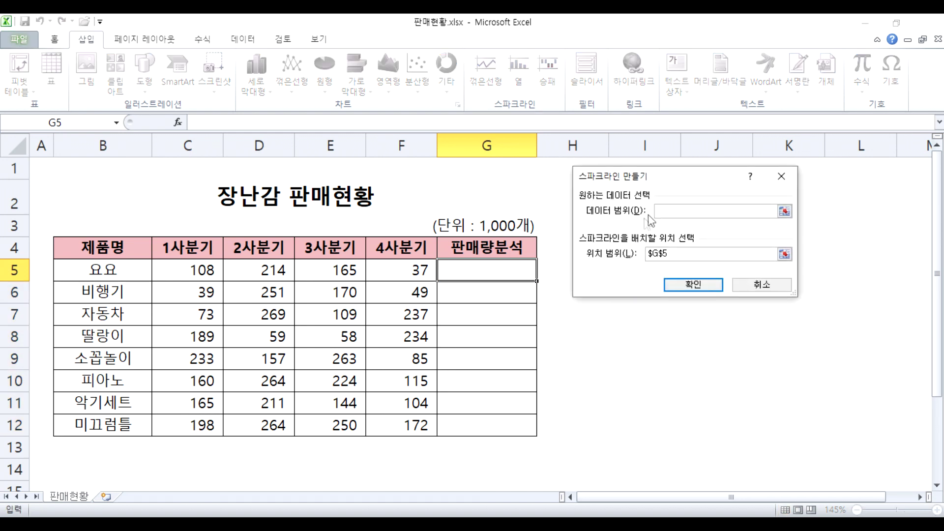
drag(195, 268, 378, 270)
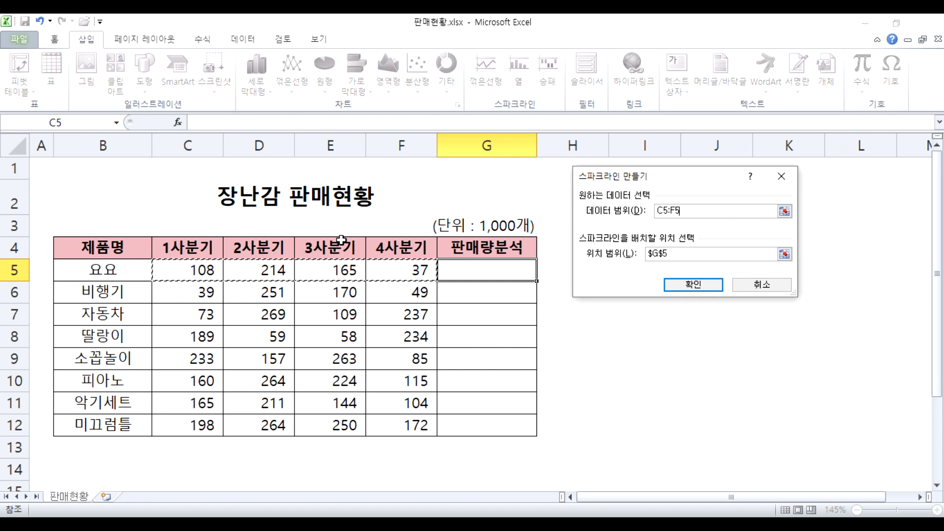
click(694, 288)
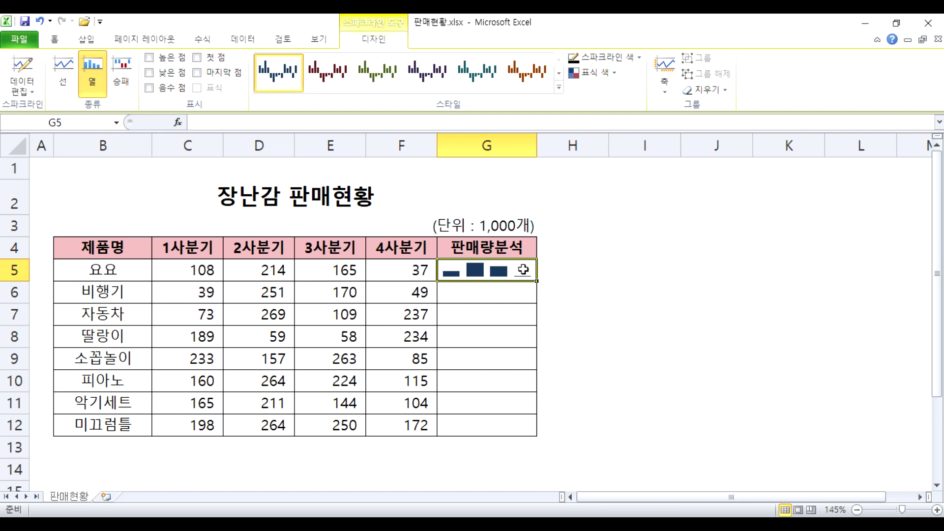
click(645, 292)
click(495, 280)
right_click(495, 282)
key(Escape)
click(703, 90)
drag(190, 270, 360, 267)
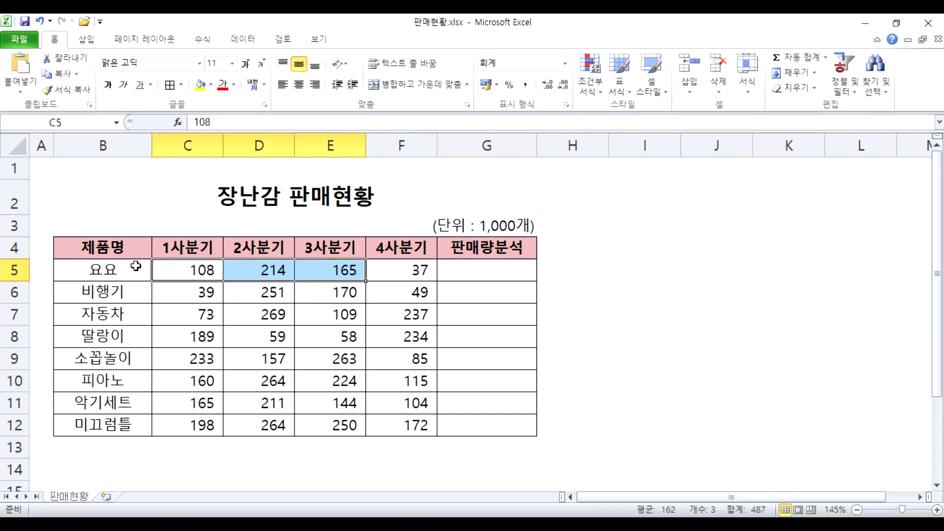
Look over the first toy's row by selecting cells C5 through G5
click(473, 266)
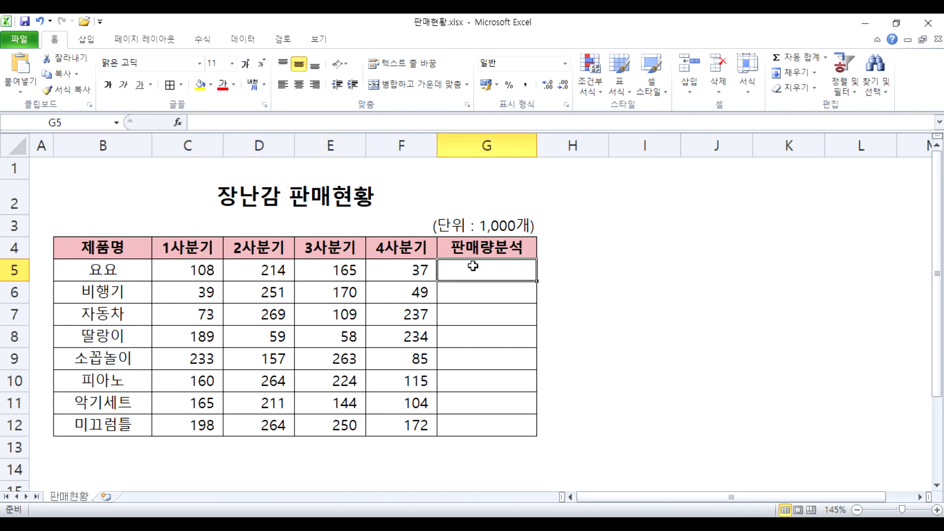
drag(190, 270, 268, 272)
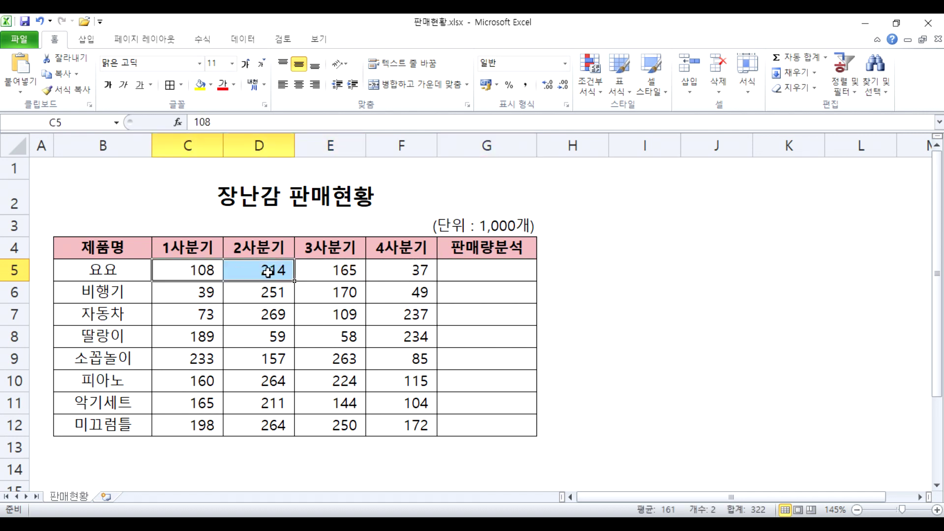
click(321, 270)
click(395, 272)
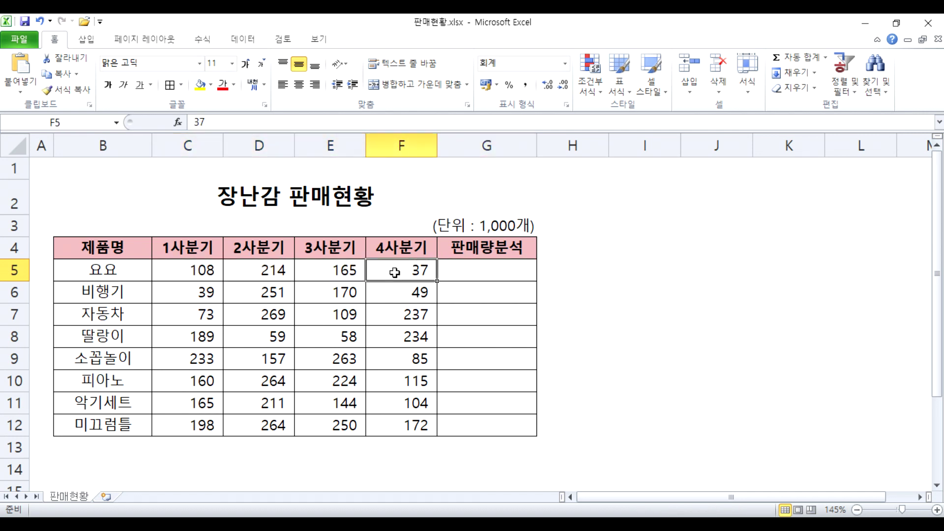
click(469, 269)
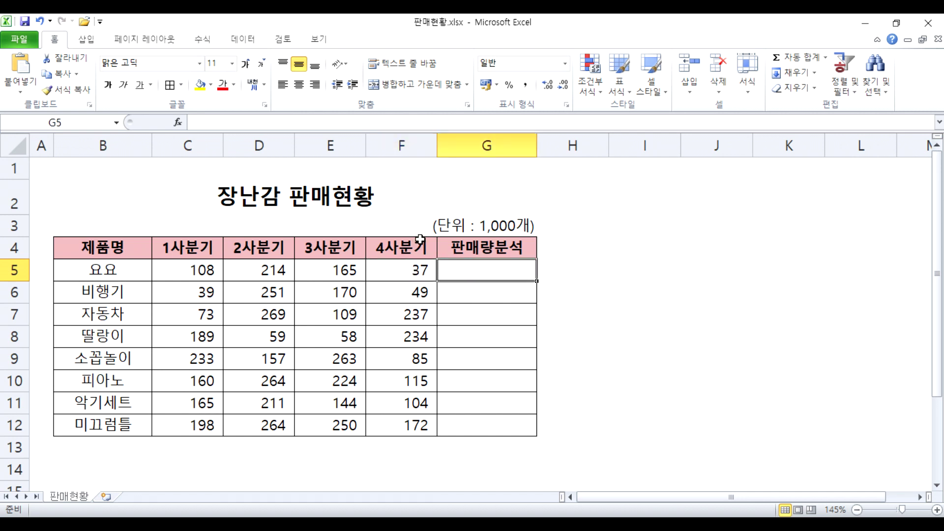
Select the table B4:F12 and bring up the Column chart types on the Insert tab
drag(78, 247, 386, 427)
click(86, 39)
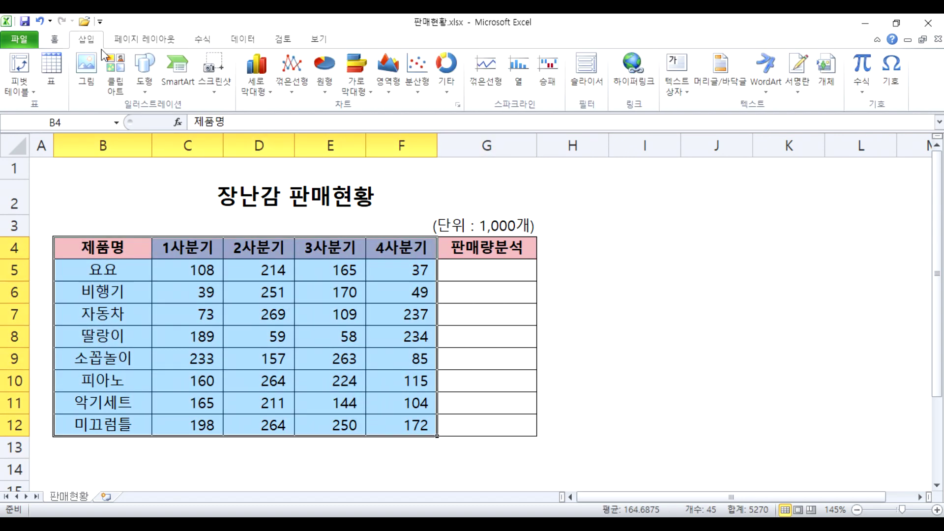
click(259, 75)
Insert a clustered column chart of the sales table, move it beside the table, then delete it
click(259, 132)
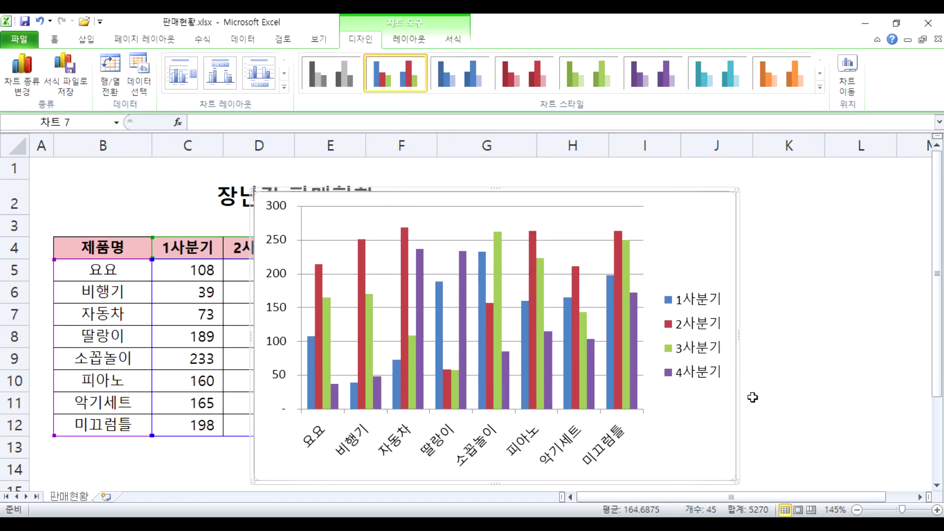
drag(689, 240, 763, 280)
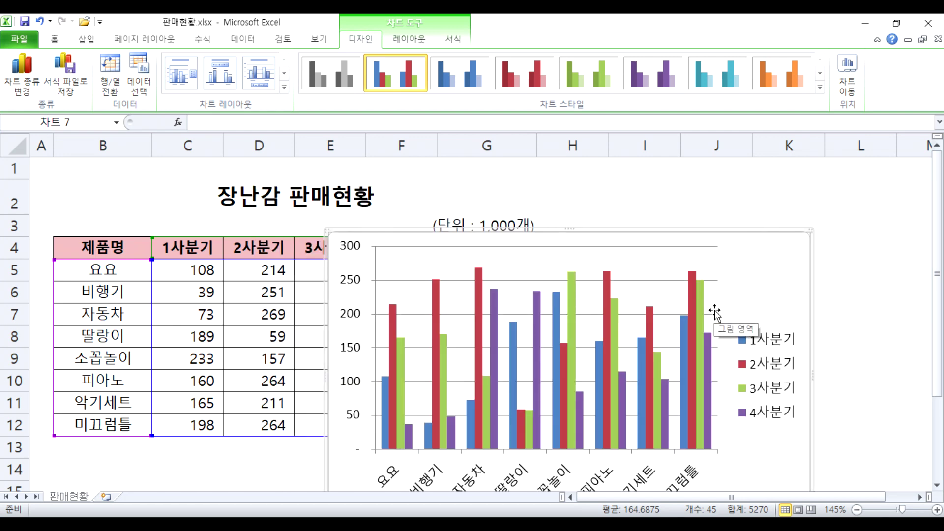
key(Delete)
Select the empty 판매량분석 cells G5:G12 as the sparkline location
click(483, 268)
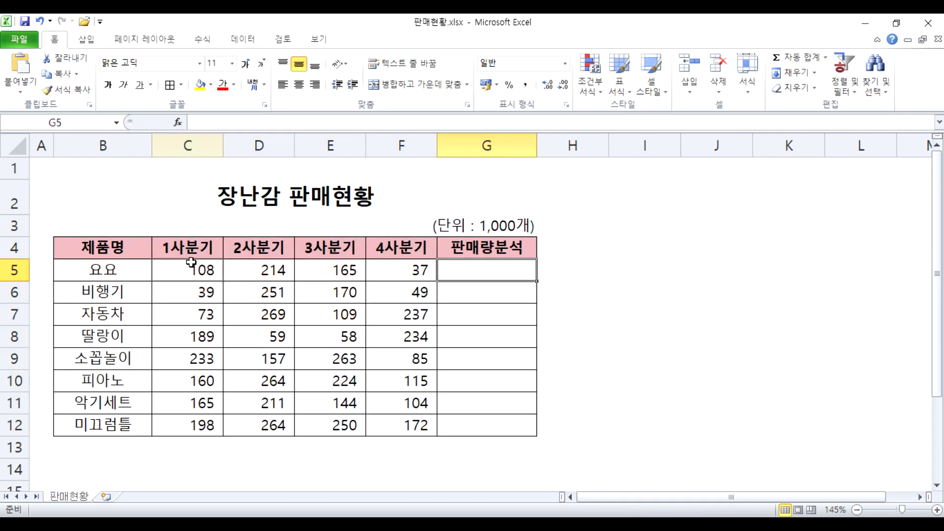
drag(192, 263, 396, 274)
click(489, 268)
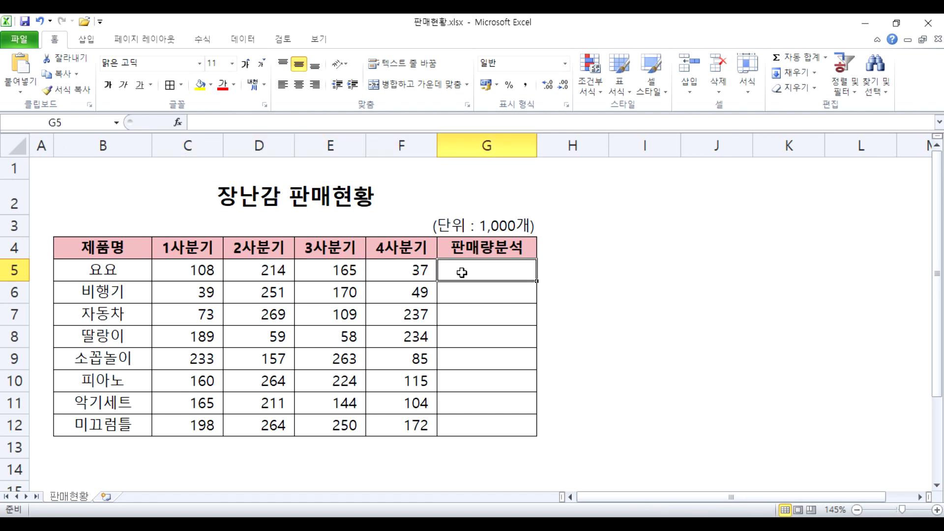
drag(464, 272, 475, 421)
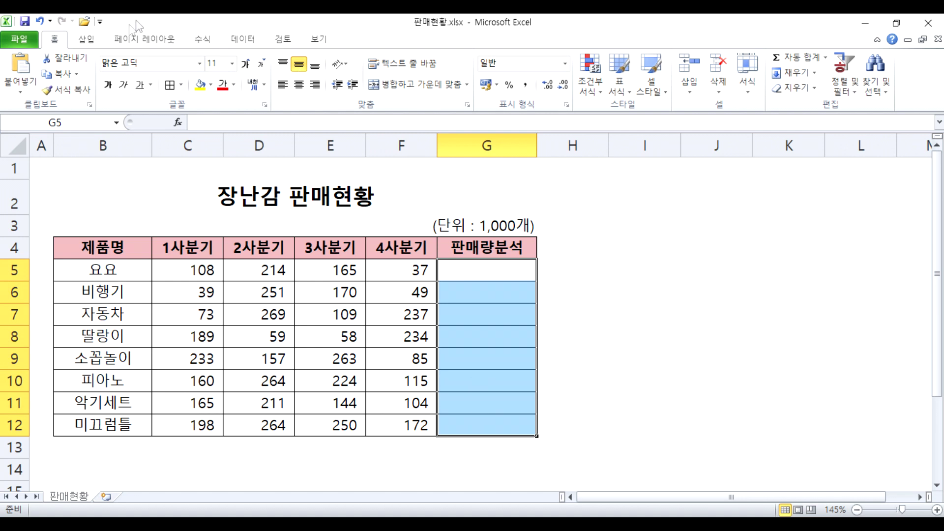
click(86, 39)
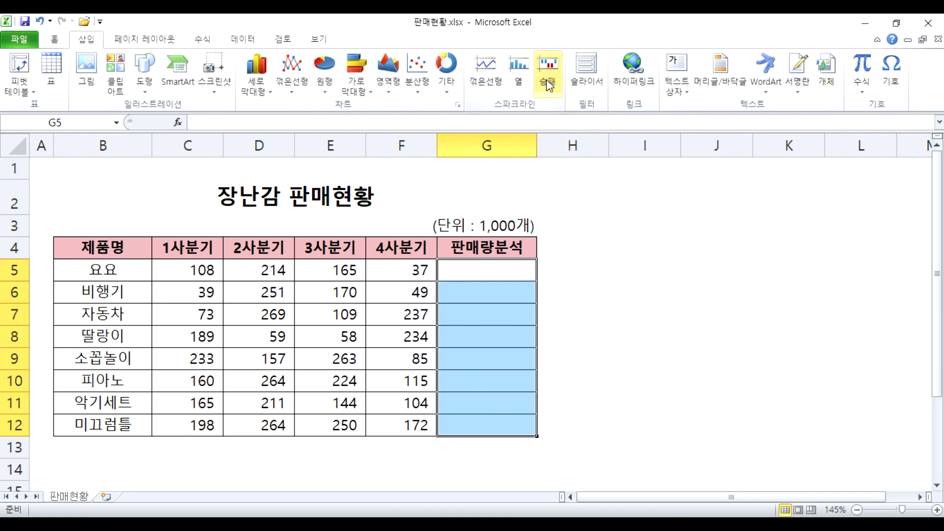
Insert column sparklines into G5:G12 using the quarterly sales range C5:F12
click(520, 71)
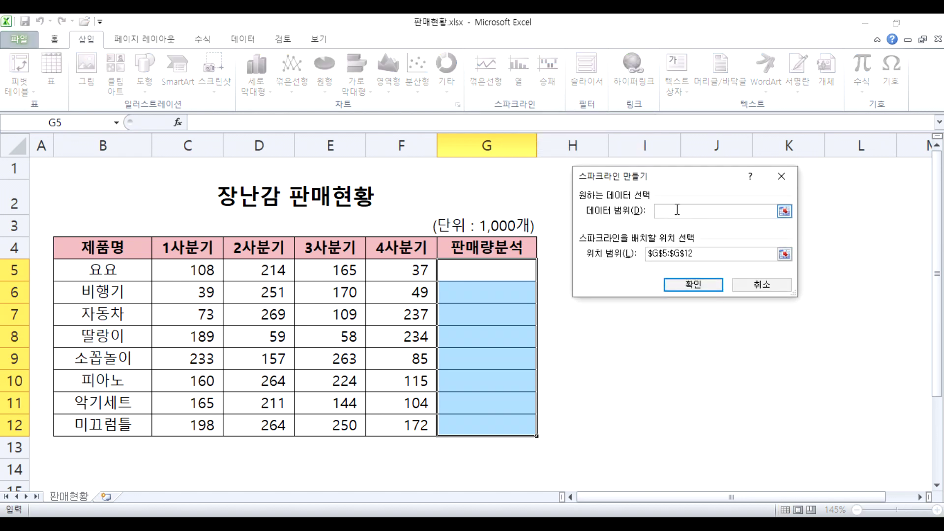
drag(176, 271, 412, 419)
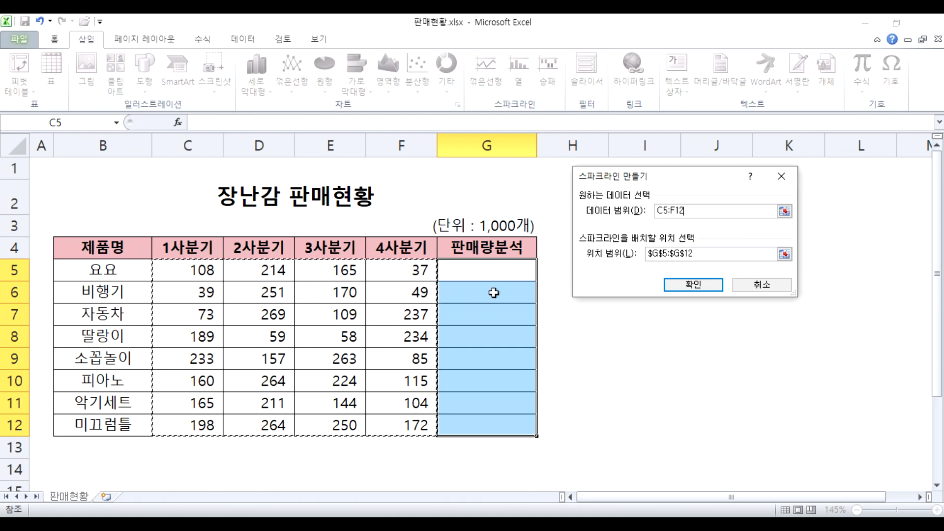
click(684, 286)
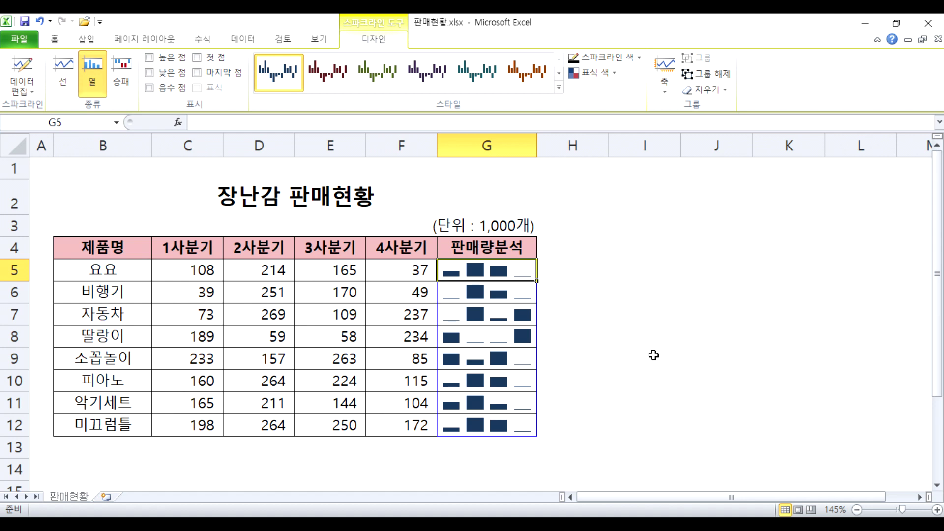
drag(185, 273, 421, 274)
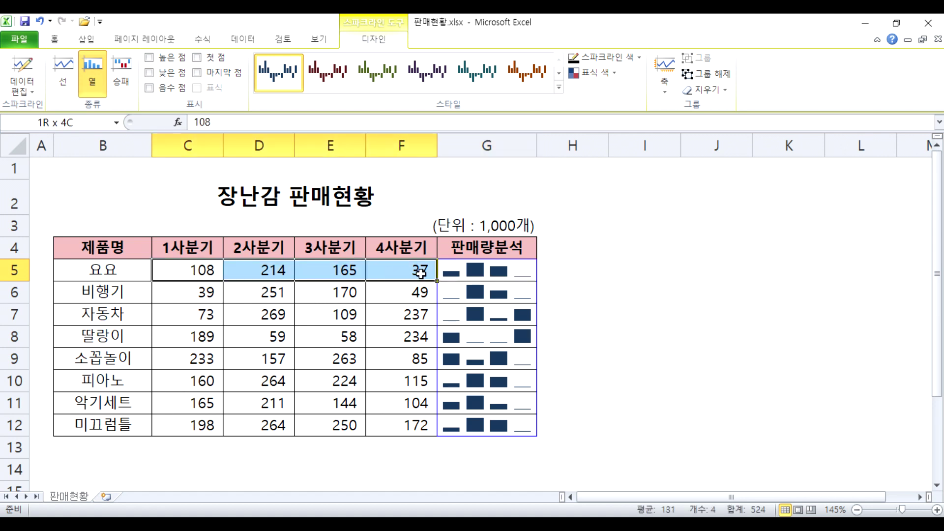
click(487, 146)
scroll(495, 199, up, 4)
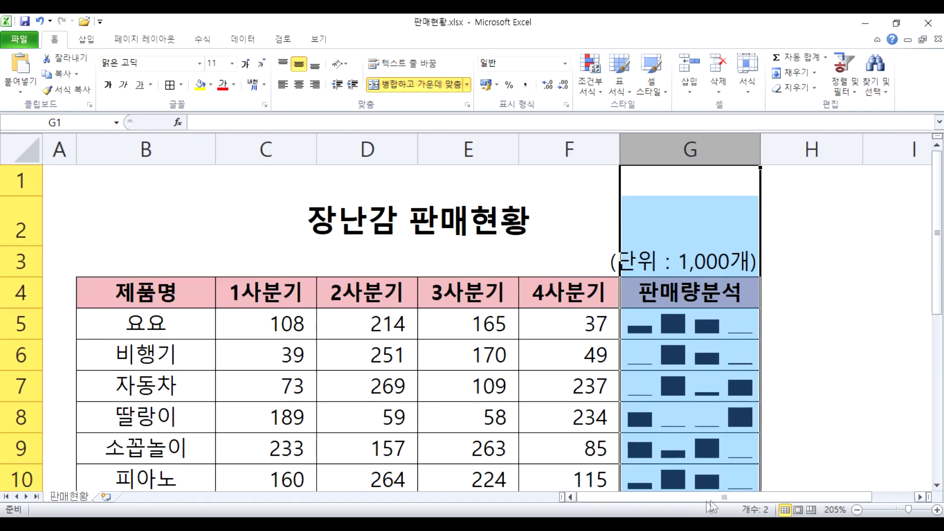
click(920, 497)
click(920, 497)
click(920, 497)
click(920, 497)
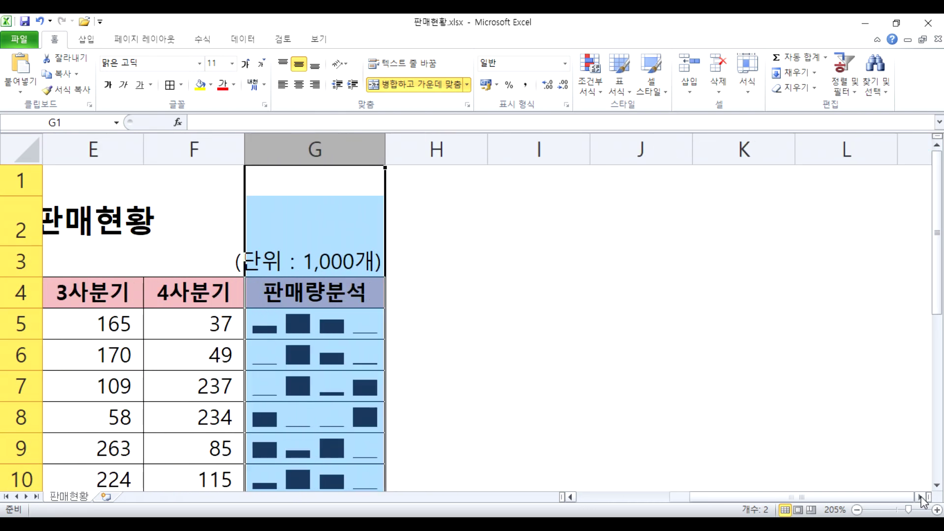
click(921, 497)
click(920, 497)
click(74, 359)
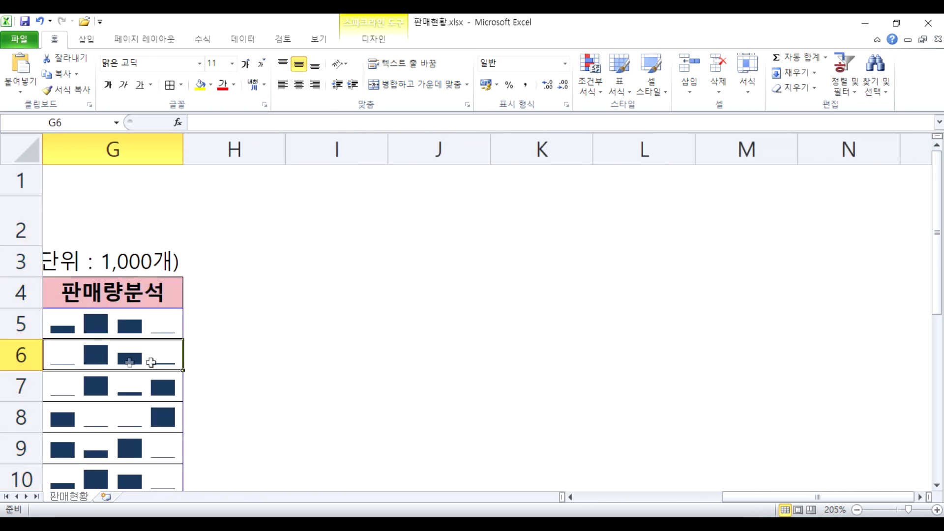
scroll(196, 344, down, 1)
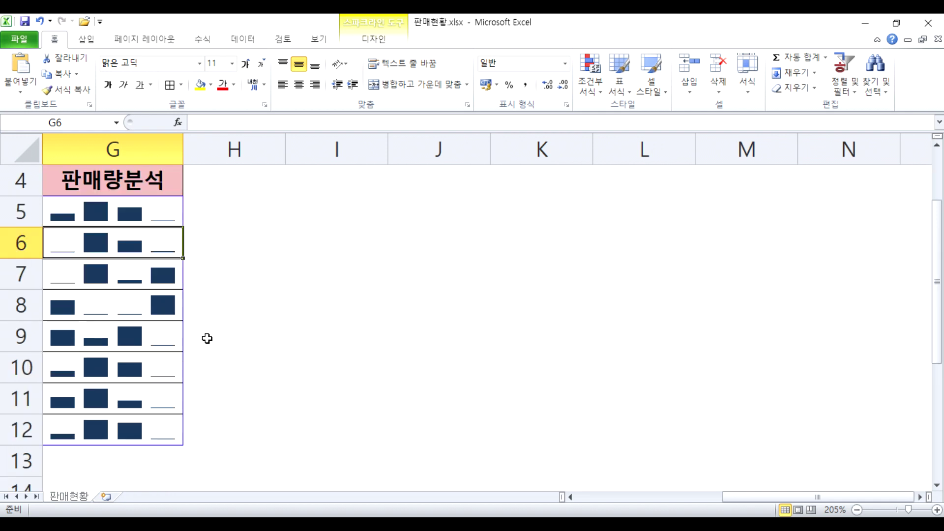
click(67, 435)
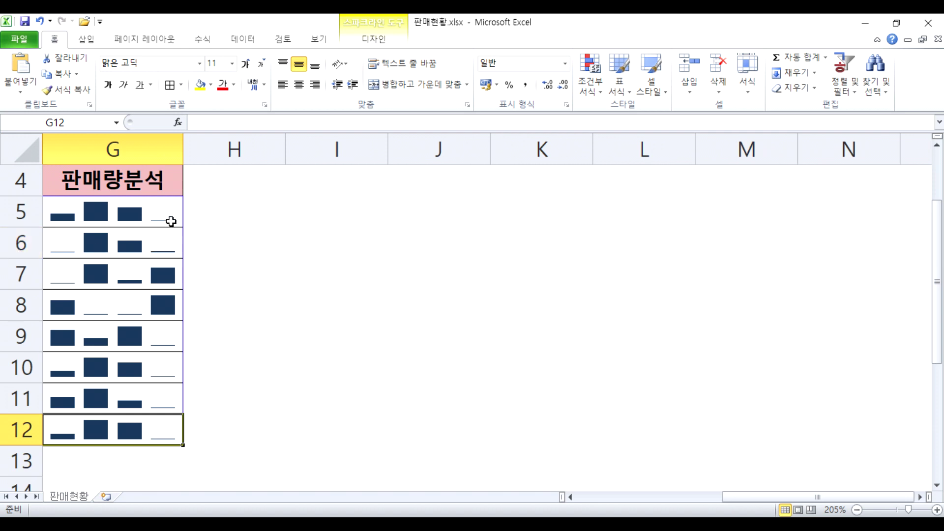
key(Home)
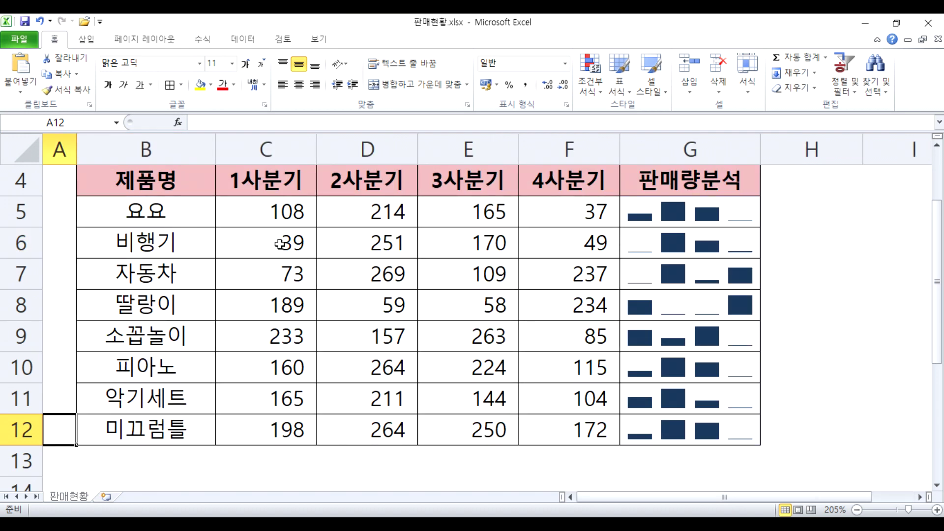
Switch all the G5:G12 sparklines to the Line type
click(261, 212)
drag(261, 212, 546, 213)
click(644, 215)
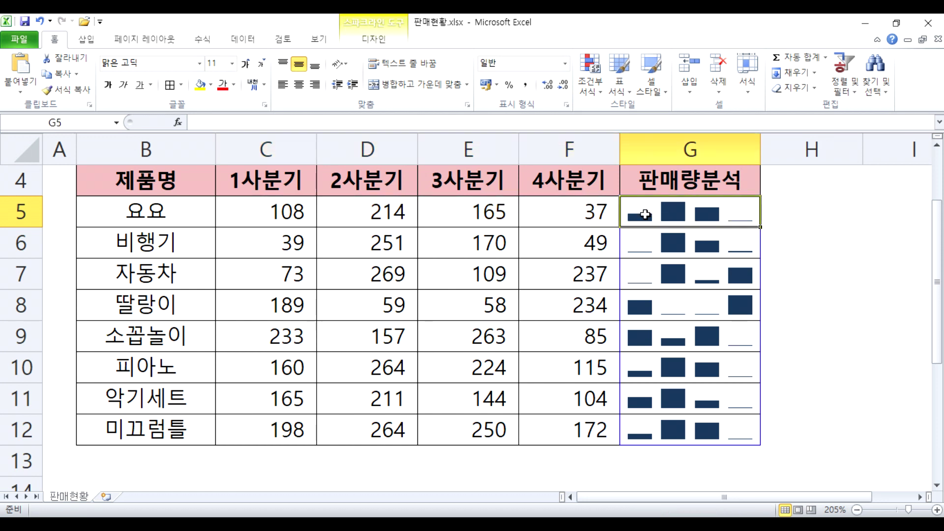
drag(648, 207, 659, 428)
click(374, 39)
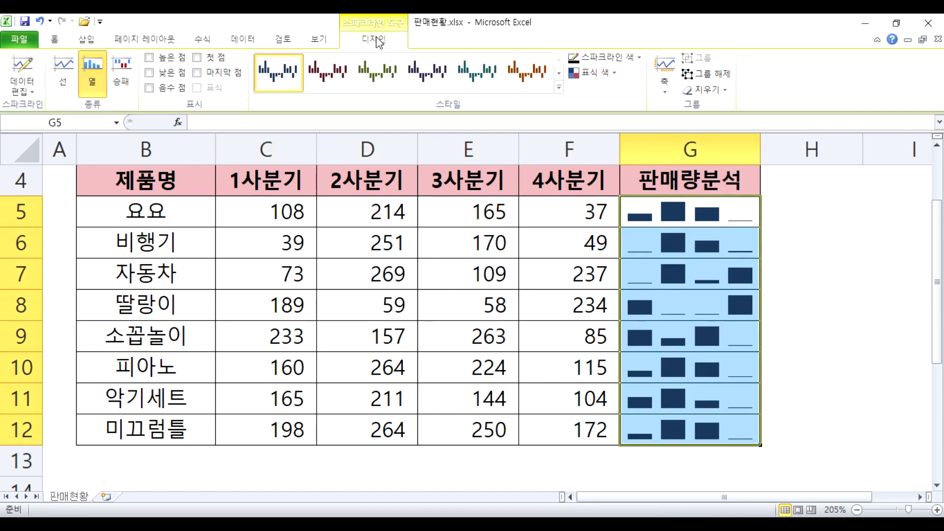
click(59, 70)
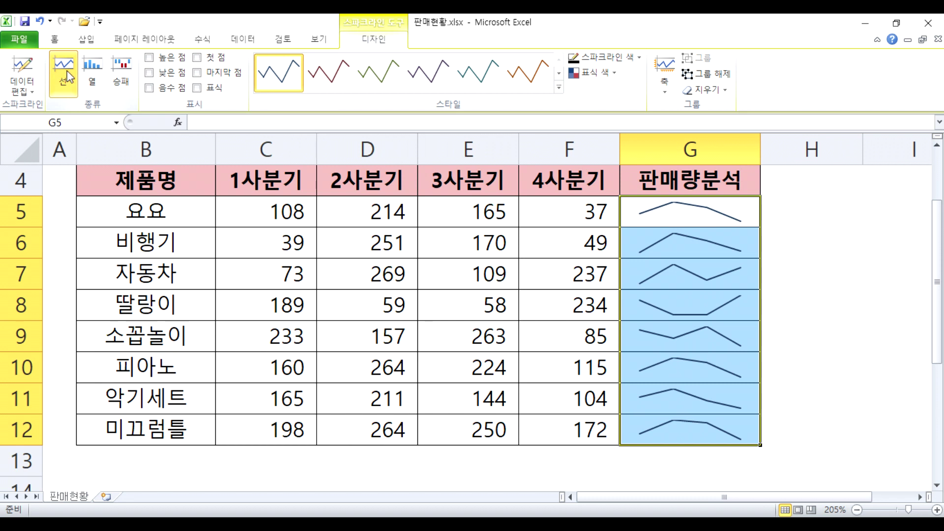
Check the line sparklines individually in G5 through G12, ending on G5
click(708, 217)
click(713, 245)
click(689, 359)
click(684, 396)
click(695, 331)
click(698, 428)
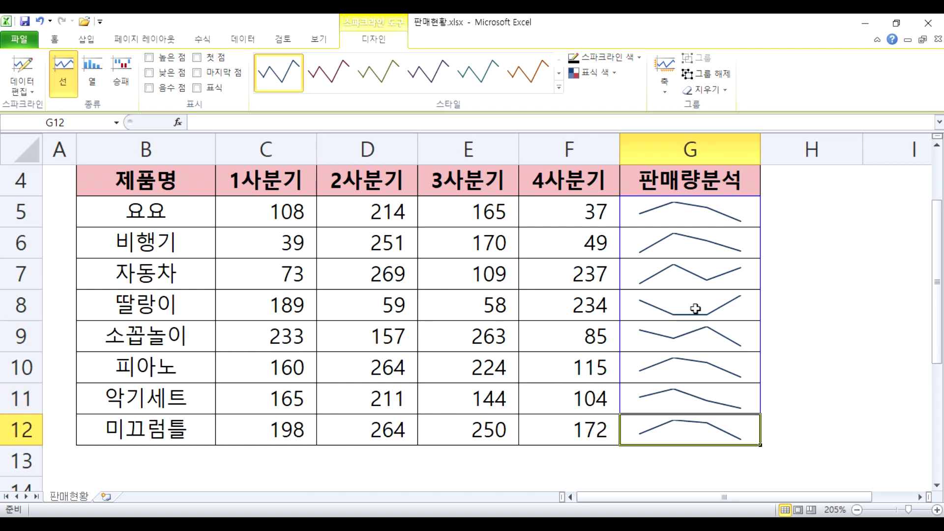
drag(694, 275, 705, 307)
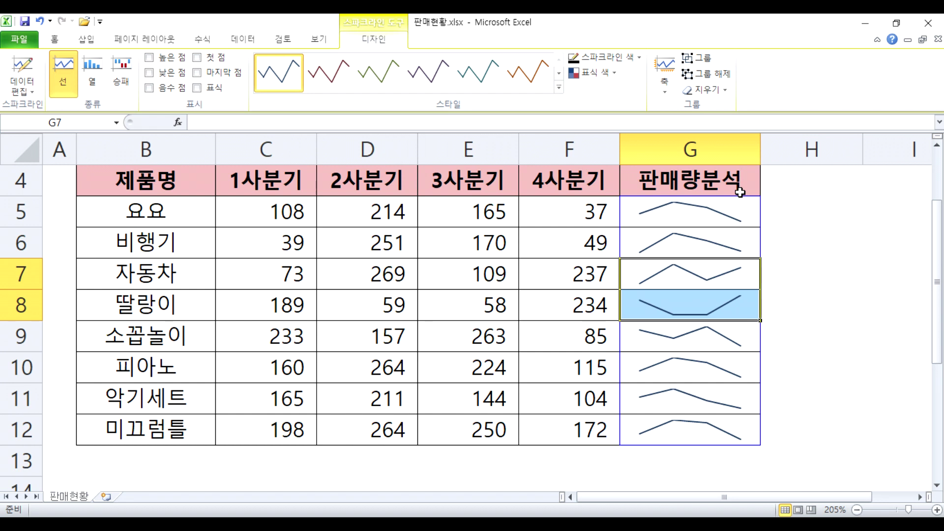
click(691, 215)
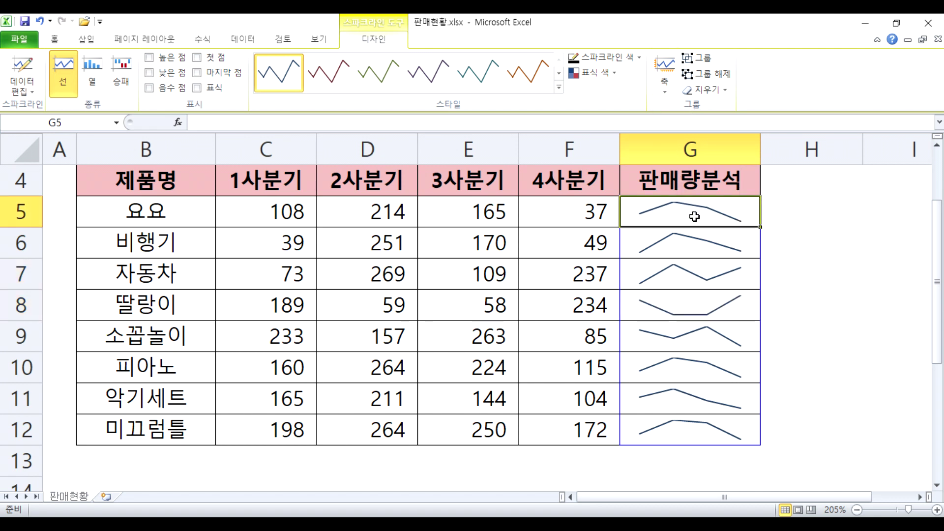
Apply the olive green sparkline style and colour the negative points red
click(528, 77)
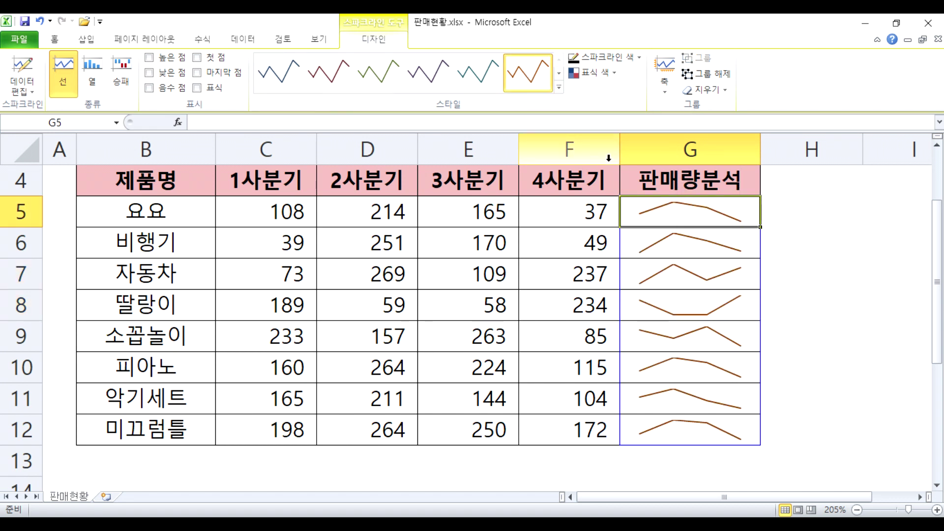
click(387, 79)
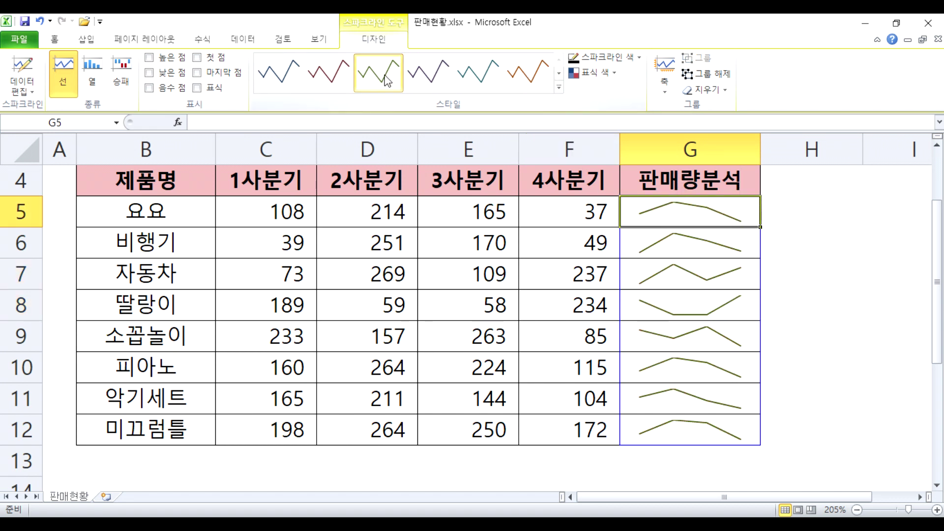
click(597, 74)
mouse_move(612, 96)
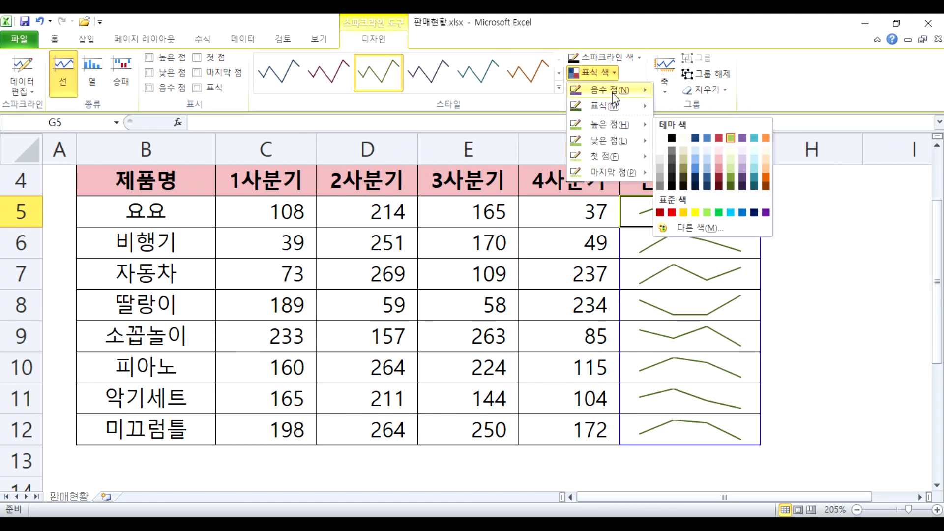
click(672, 177)
Colour all sparkline markers red and the low points blue
click(606, 76)
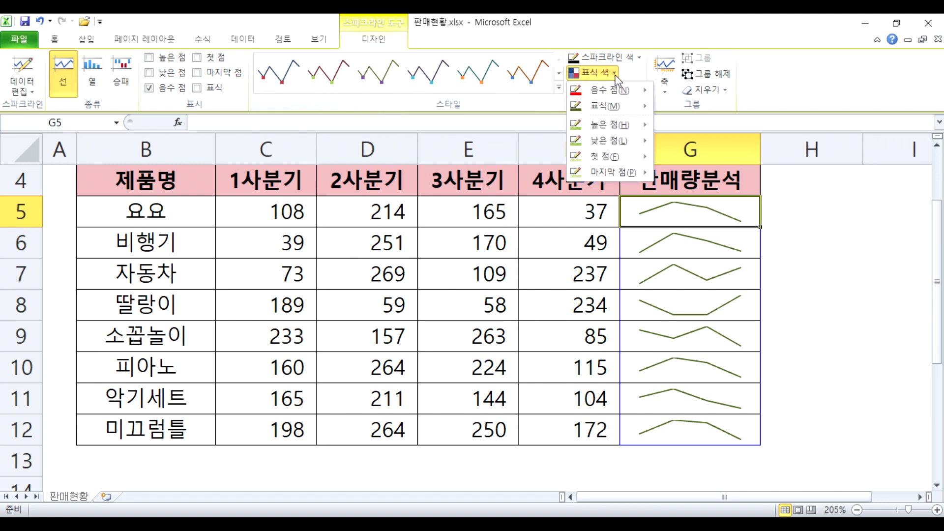
mouse_move(619, 106)
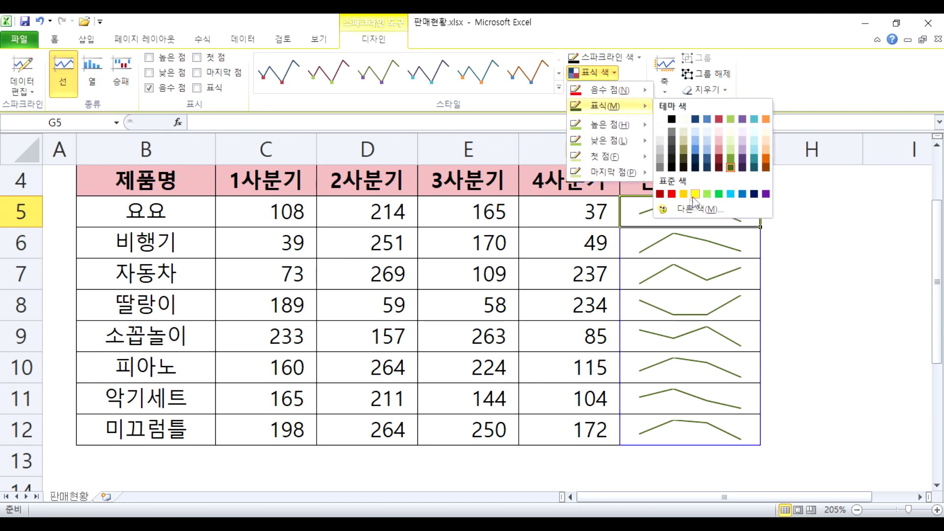
click(671, 194)
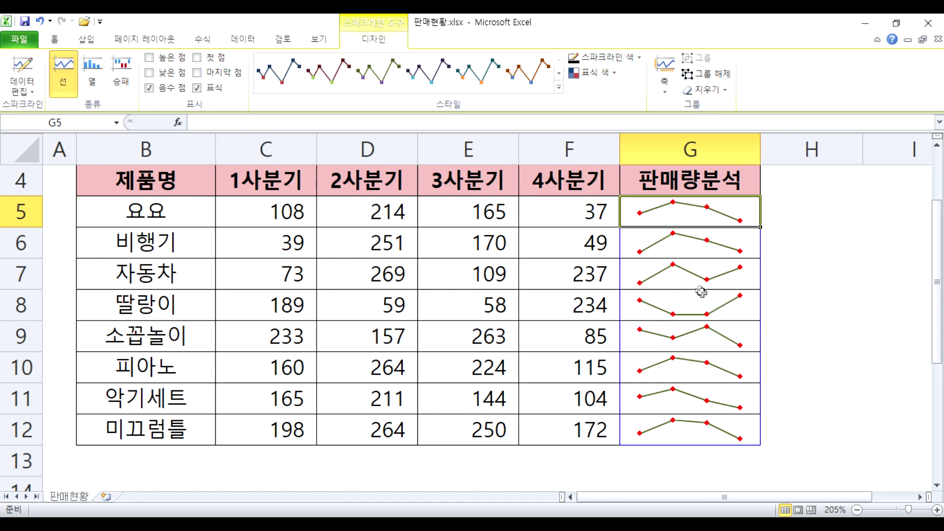
click(608, 74)
mouse_move(617, 140)
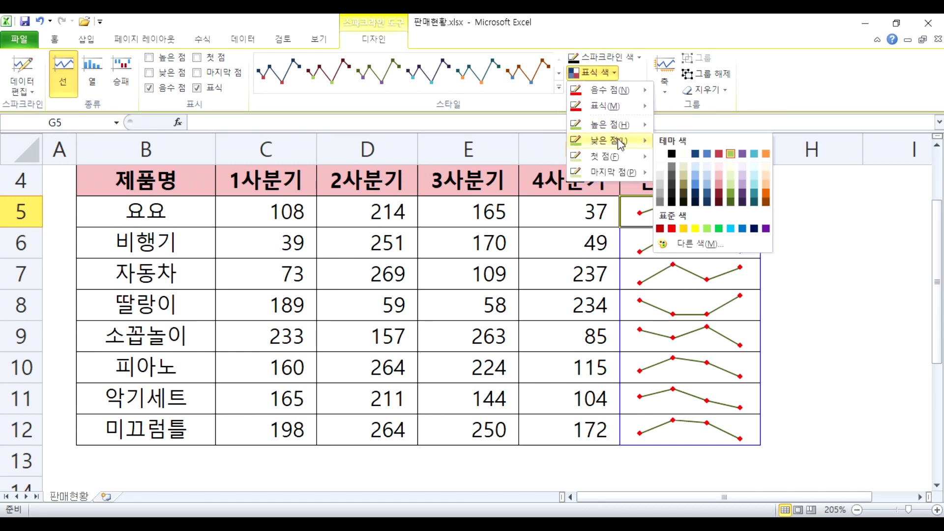
click(731, 229)
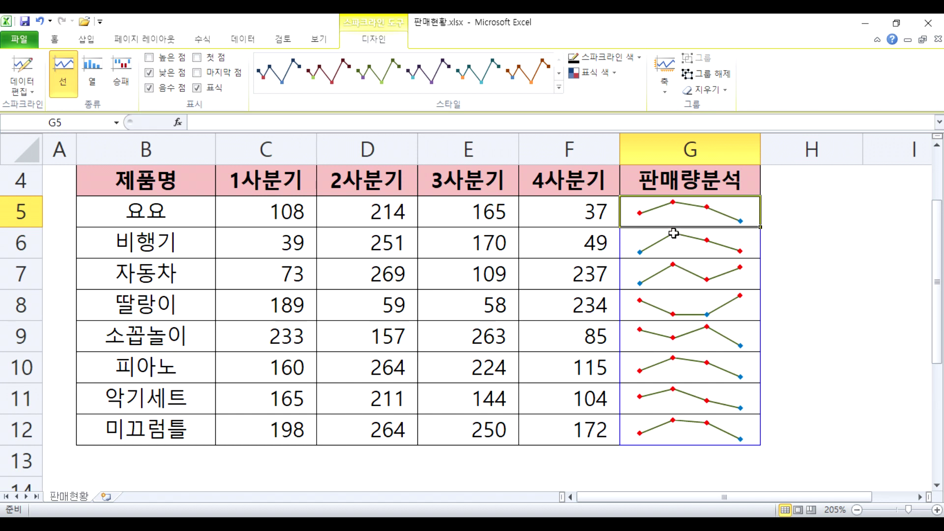
click(610, 74)
mouse_move(610, 125)
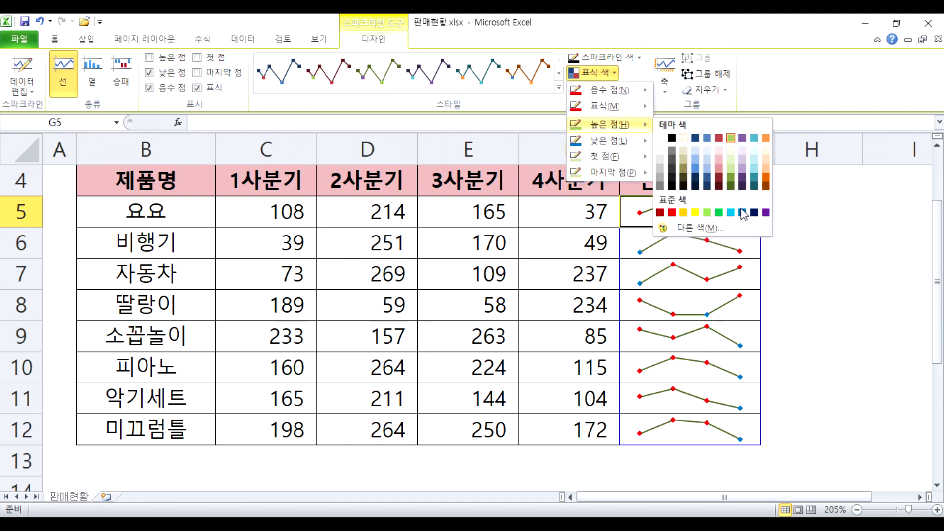
Colour the high points red and the ordinary sparkline markers yellow
click(672, 212)
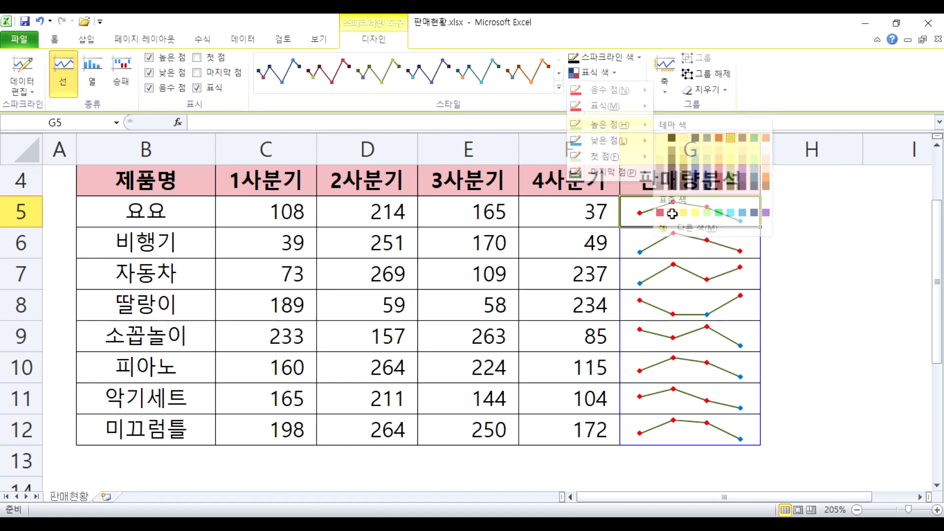
click(607, 73)
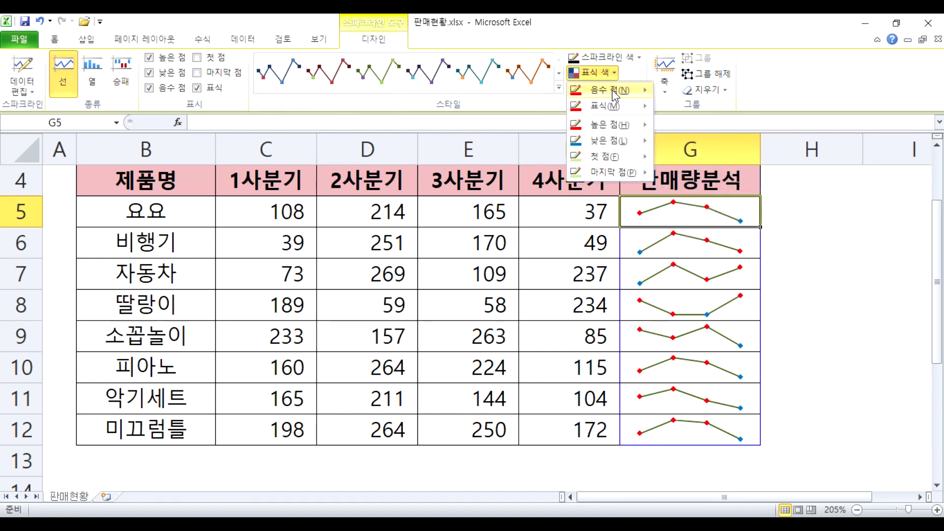
mouse_move(617, 111)
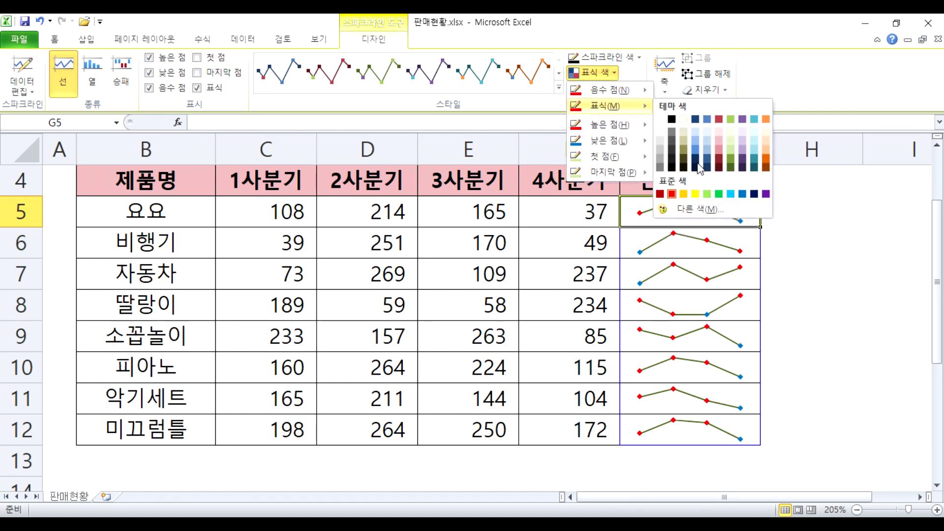
click(695, 194)
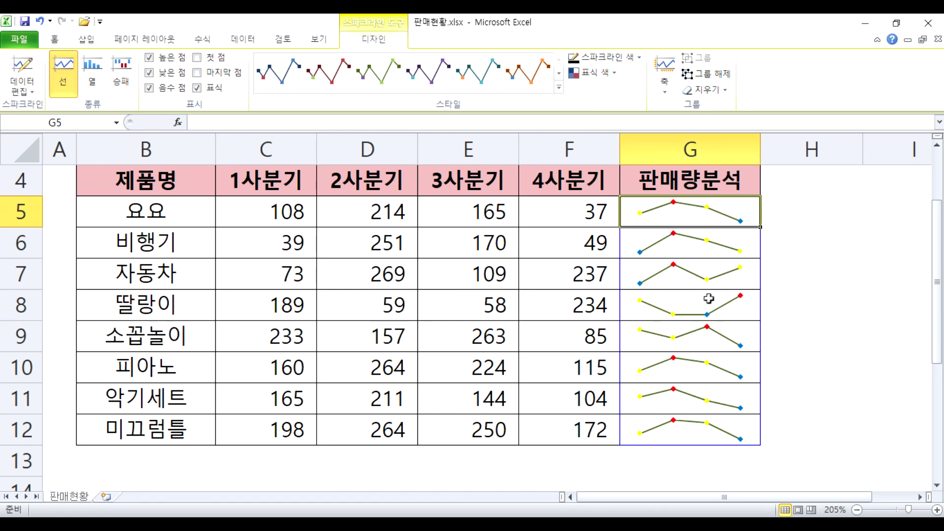
click(615, 75)
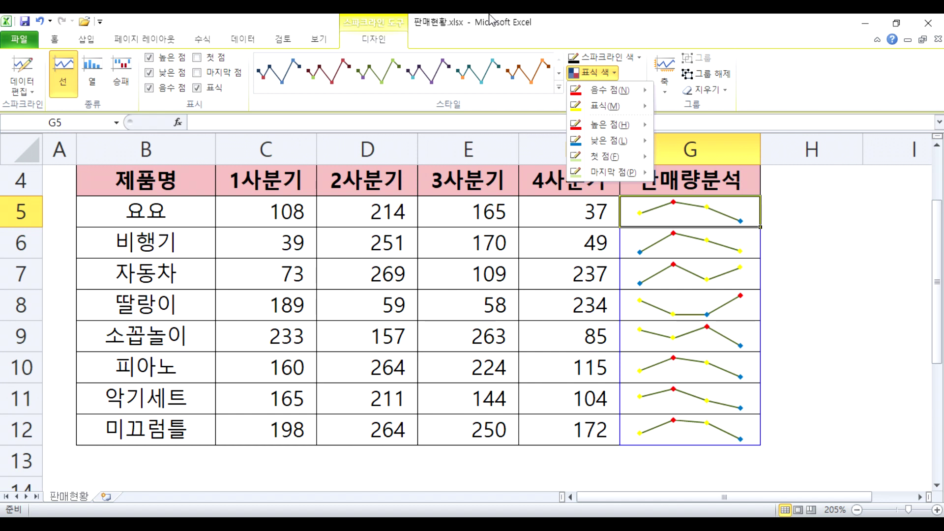
Set the sparkline line colour to black, after trying light green and yellow
click(626, 58)
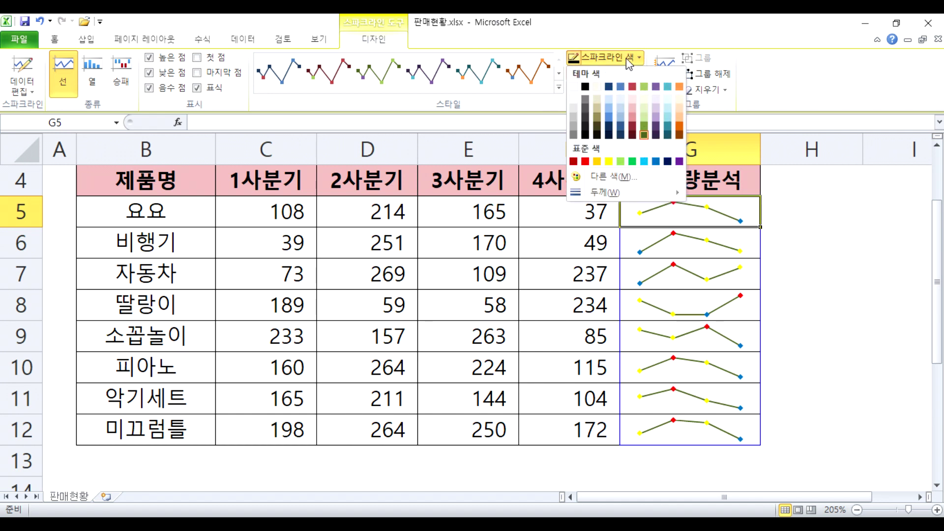
click(621, 162)
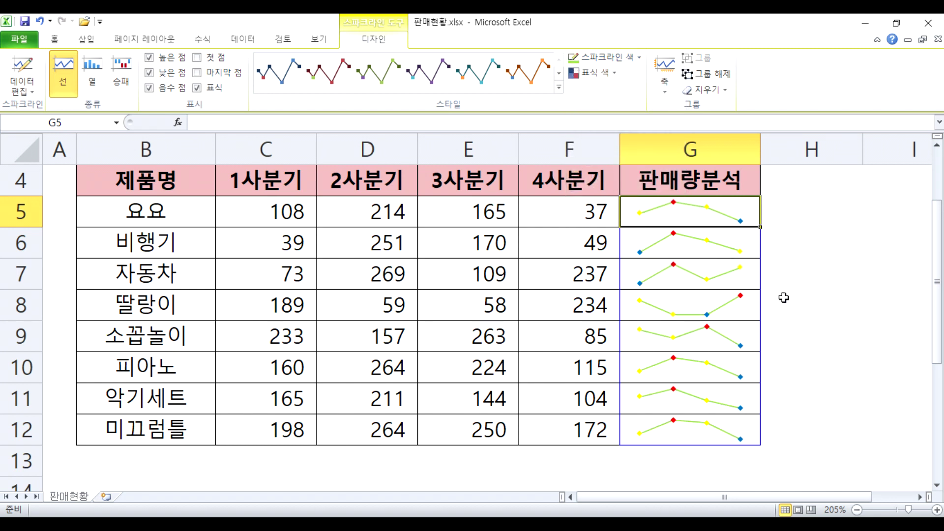
click(625, 58)
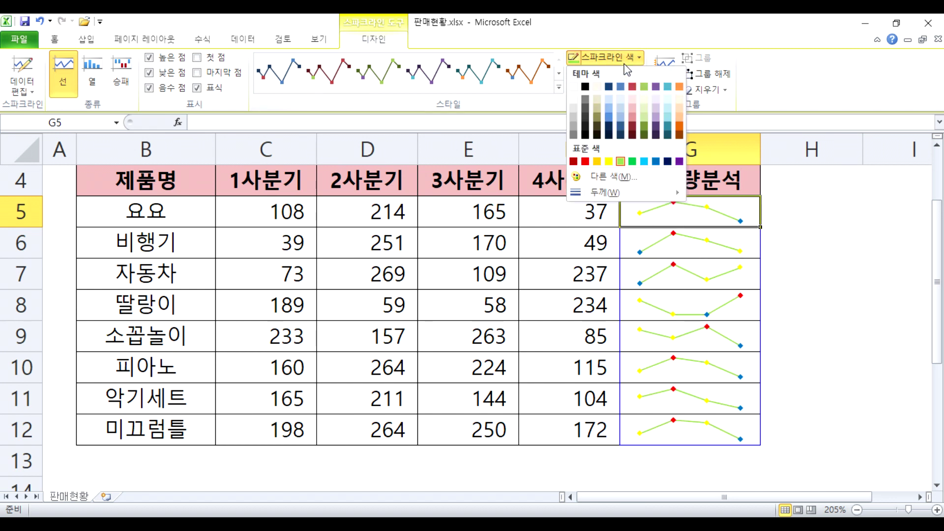
click(607, 164)
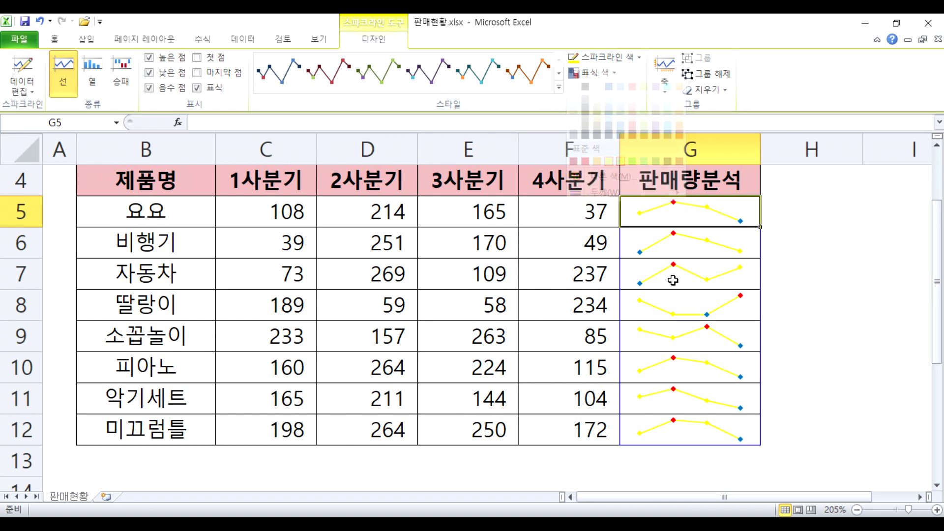
click(601, 58)
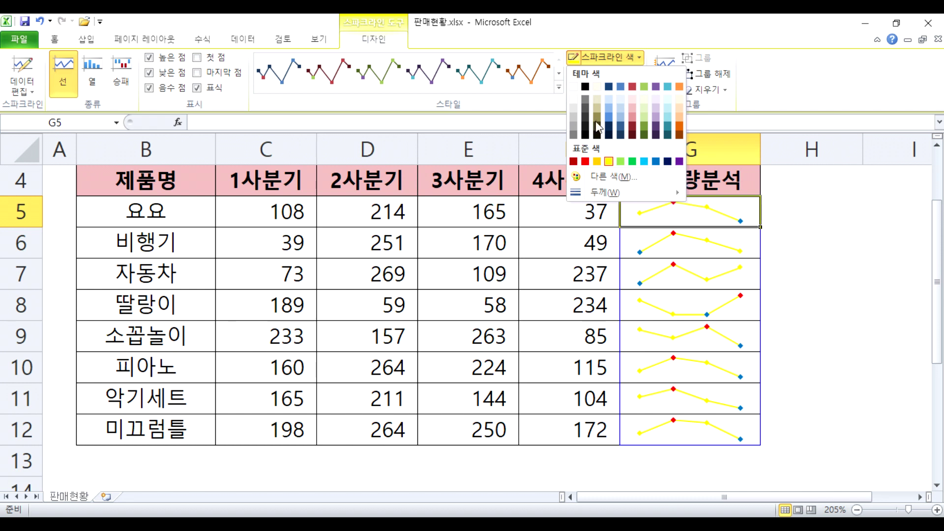
click(585, 88)
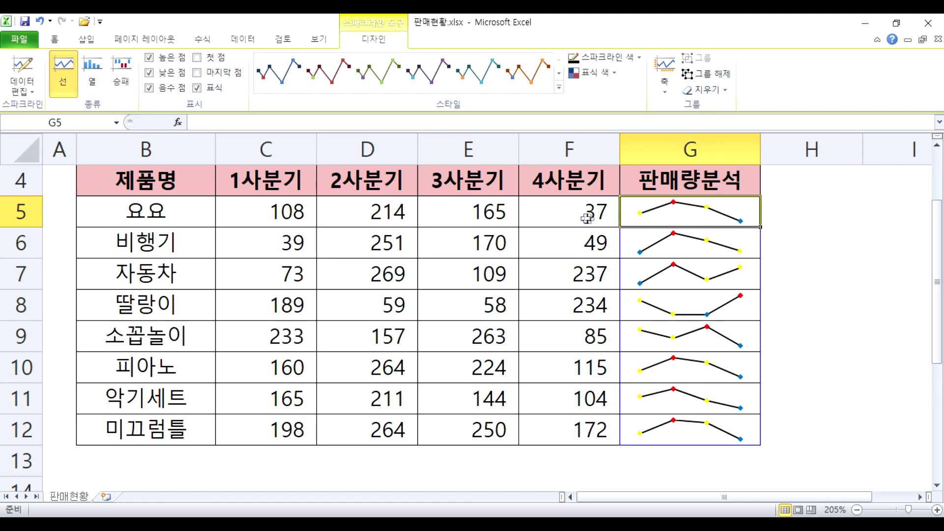
Make the low points red and the high points blue
click(615, 73)
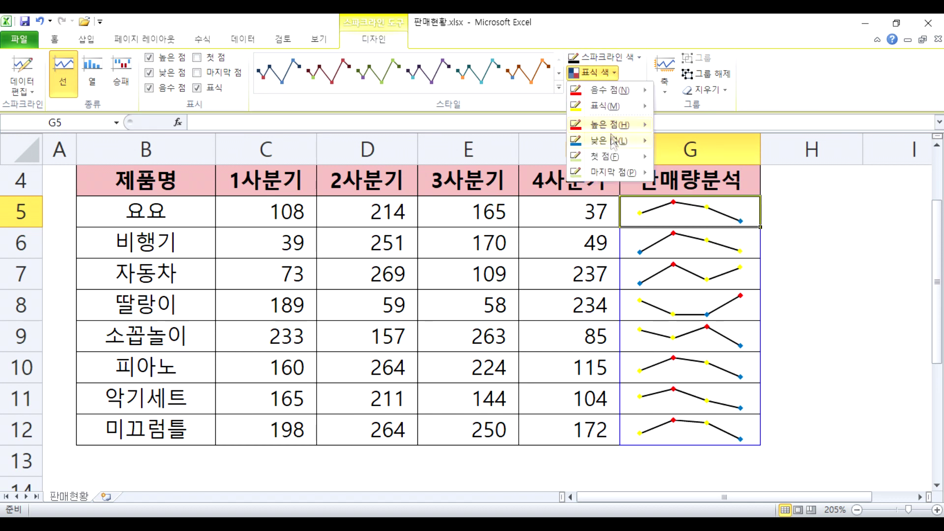
mouse_move(611, 144)
click(672, 228)
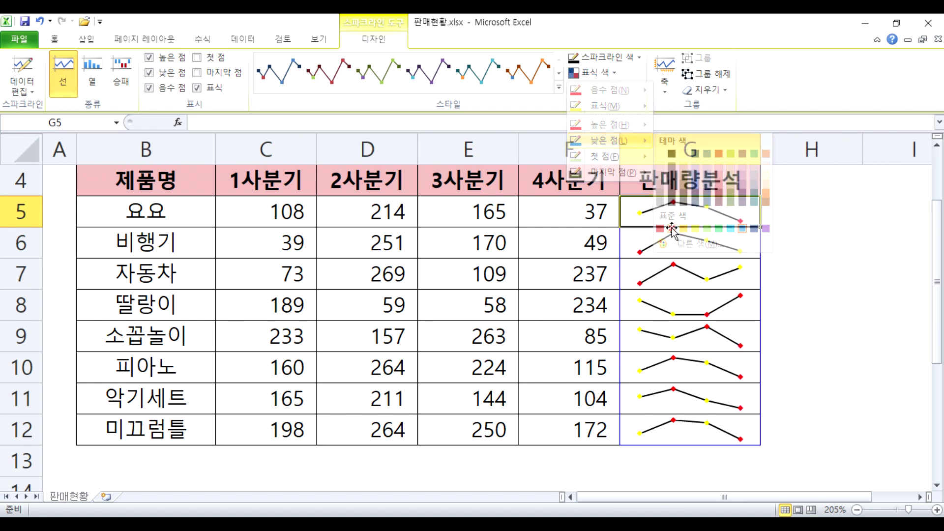
click(612, 74)
mouse_move(616, 129)
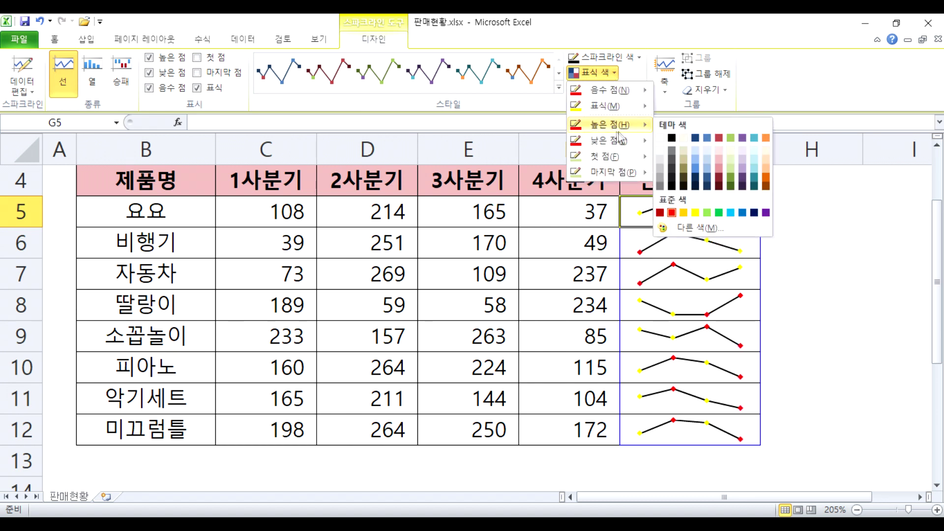
click(742, 213)
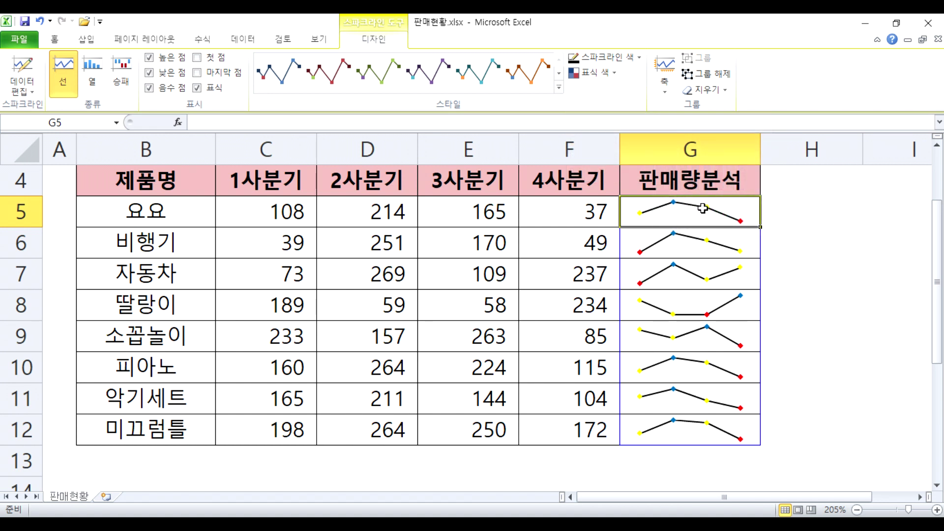
Colour the ordinary sparkline markers light green, then click away to cell E7
click(593, 72)
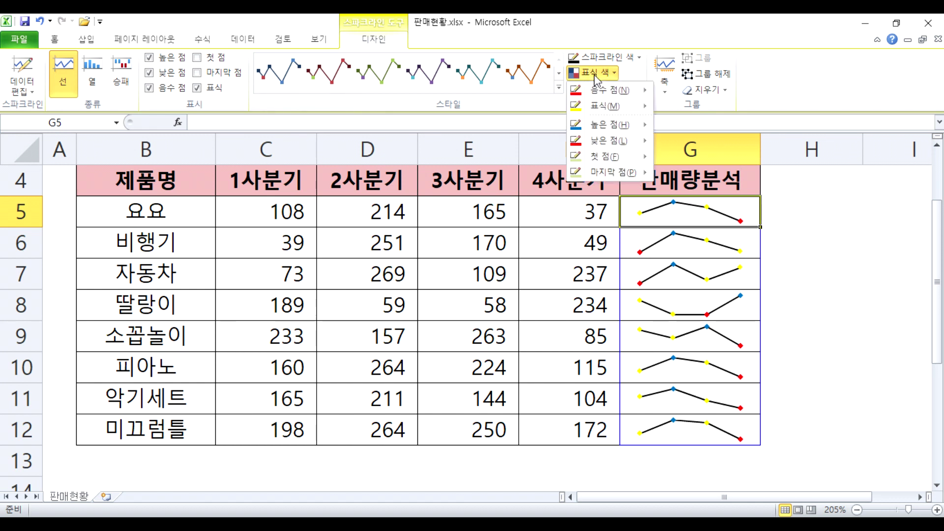
mouse_move(610, 105)
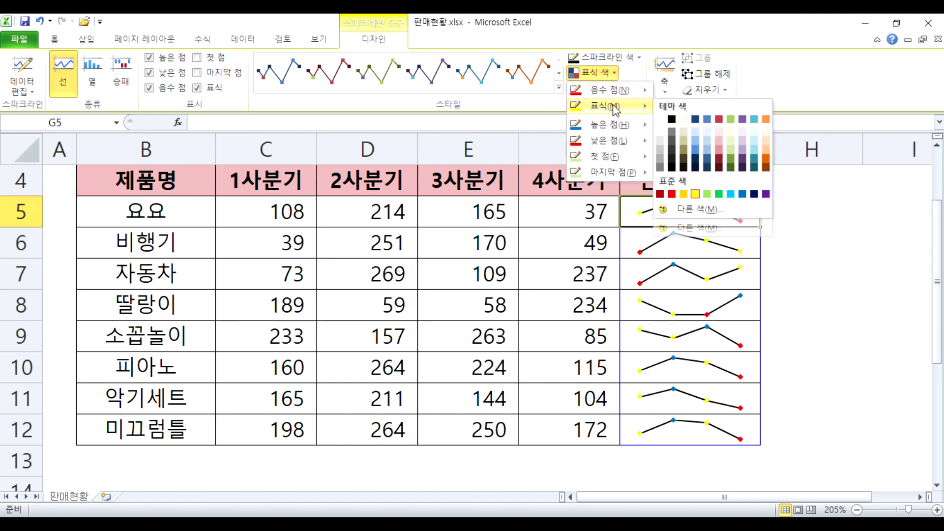
click(708, 194)
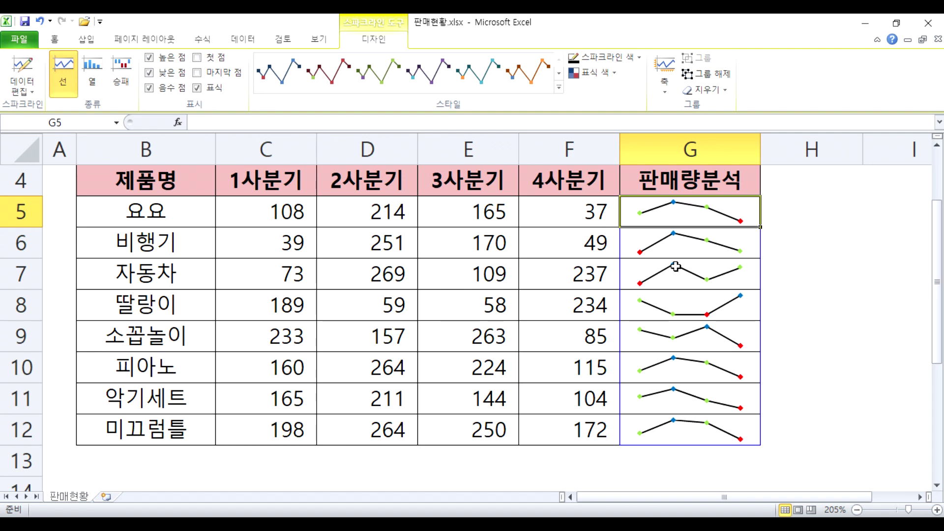
drag(253, 148, 551, 150)
click(465, 272)
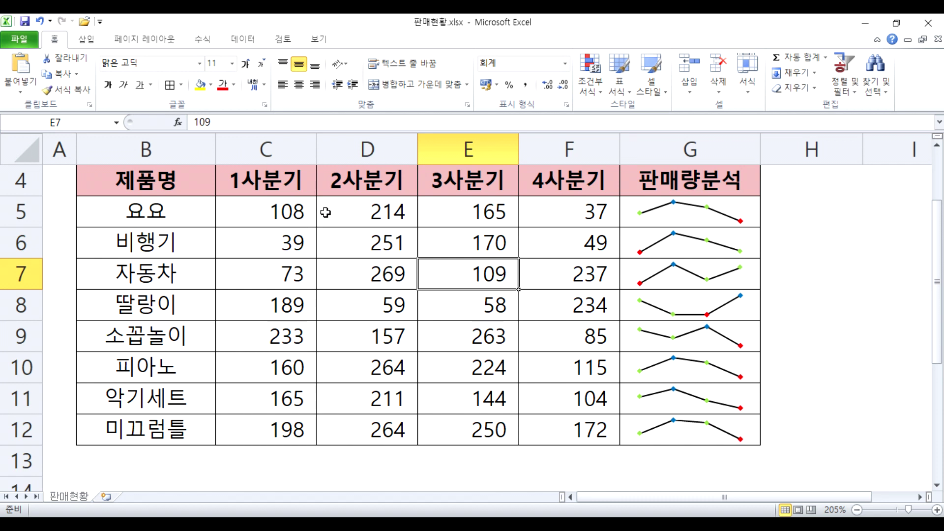
click(678, 209)
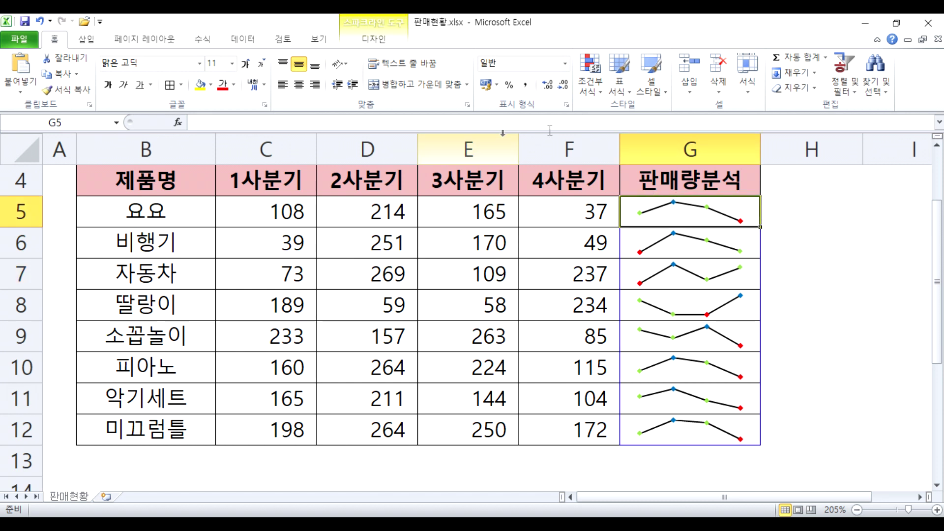
click(371, 40)
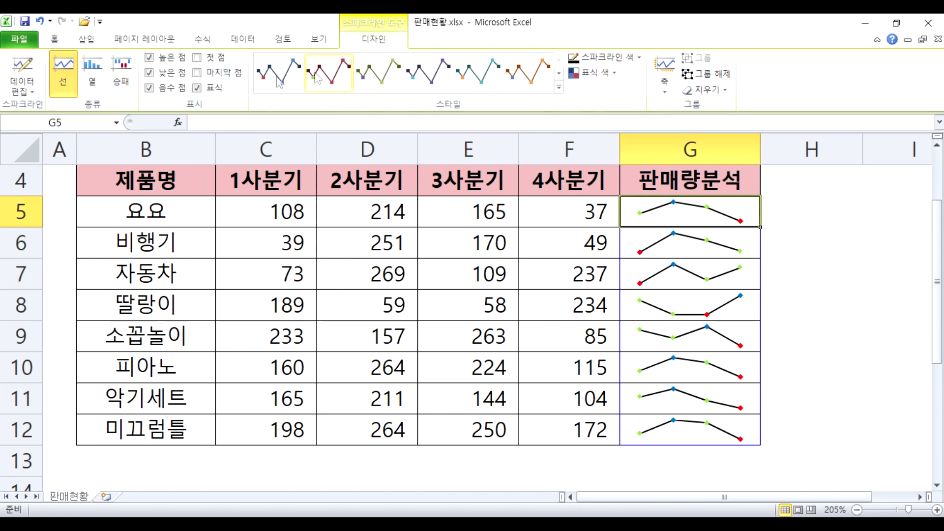
click(88, 69)
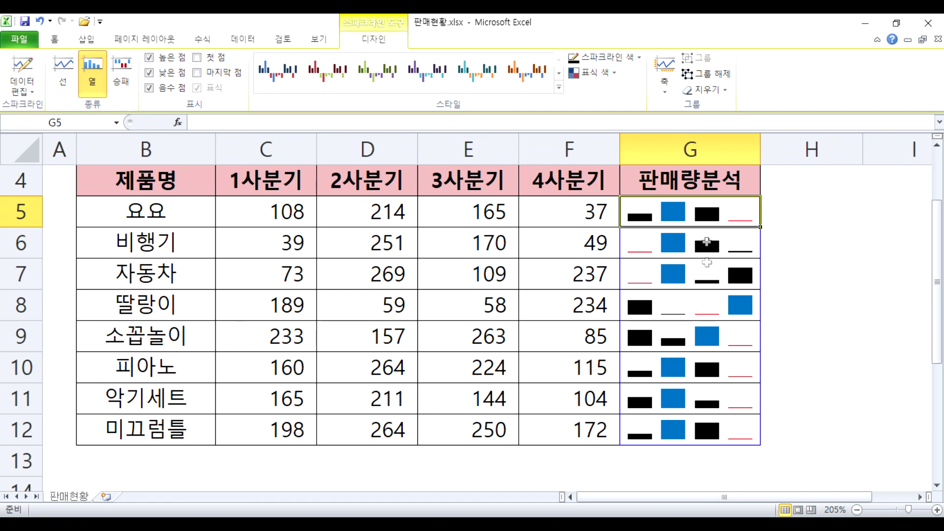
click(119, 78)
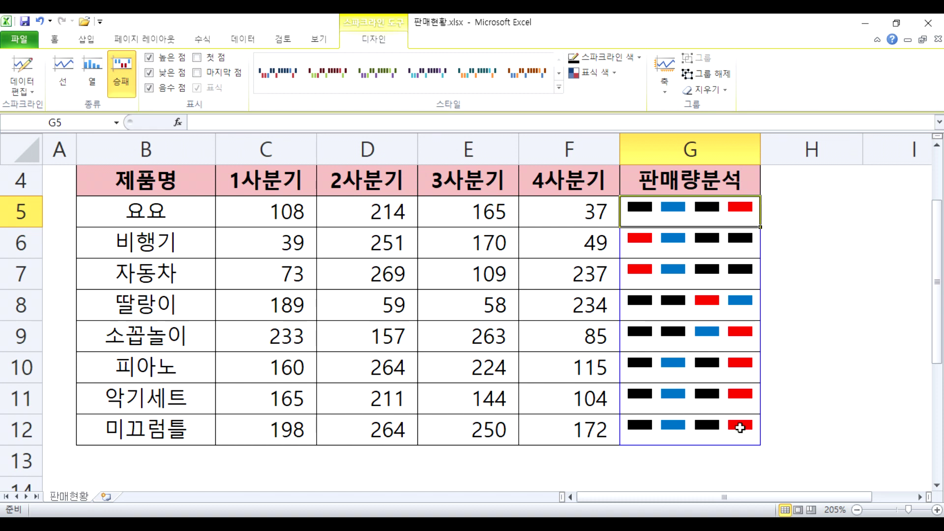
click(93, 70)
click(63, 68)
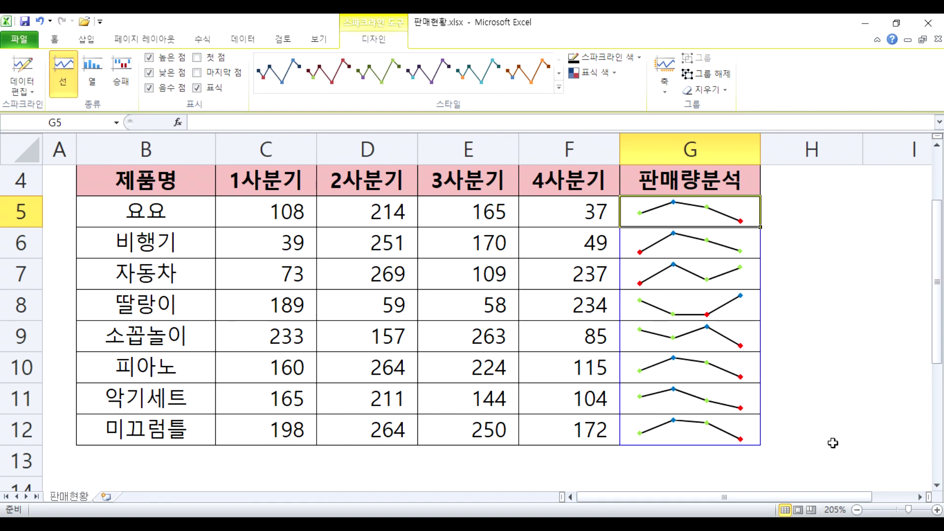
Clear the G5:G12 sparklines, recreate them from C5:F12, and switch them to Line type
drag(661, 216, 659, 424)
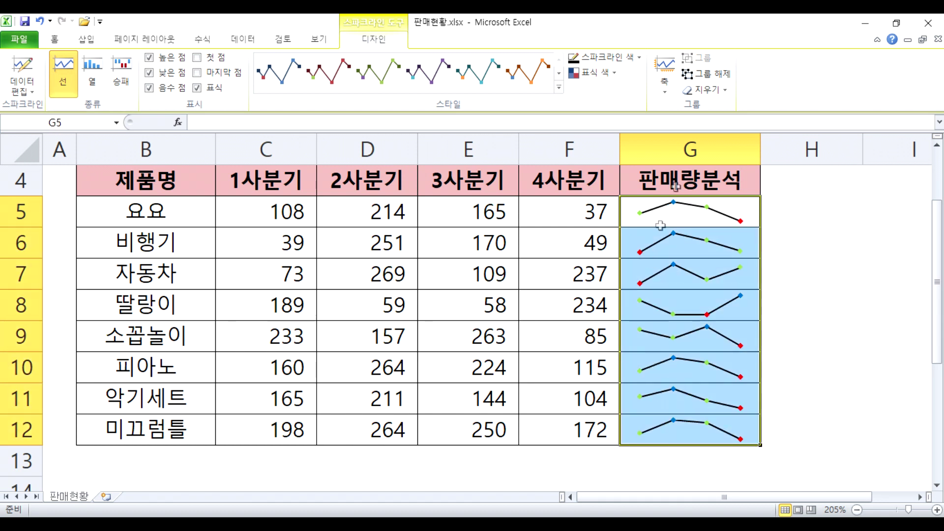
click(708, 91)
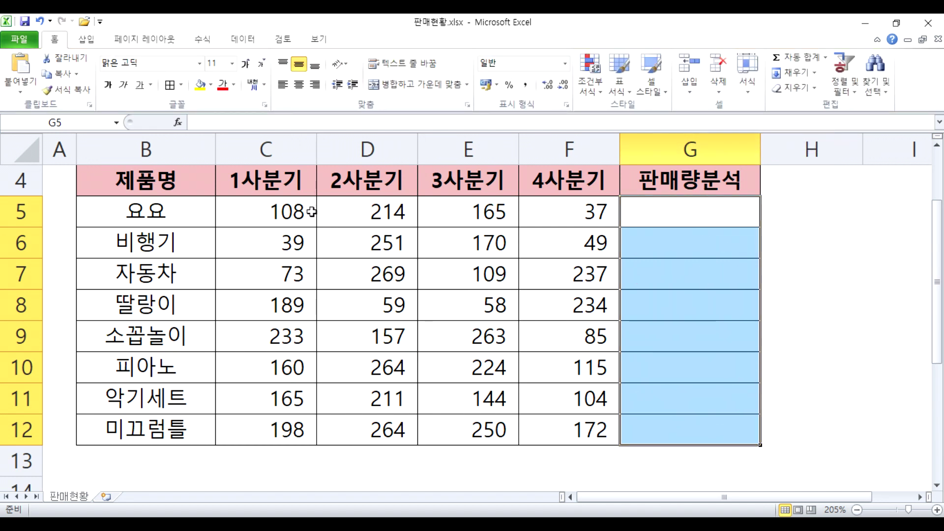
click(86, 39)
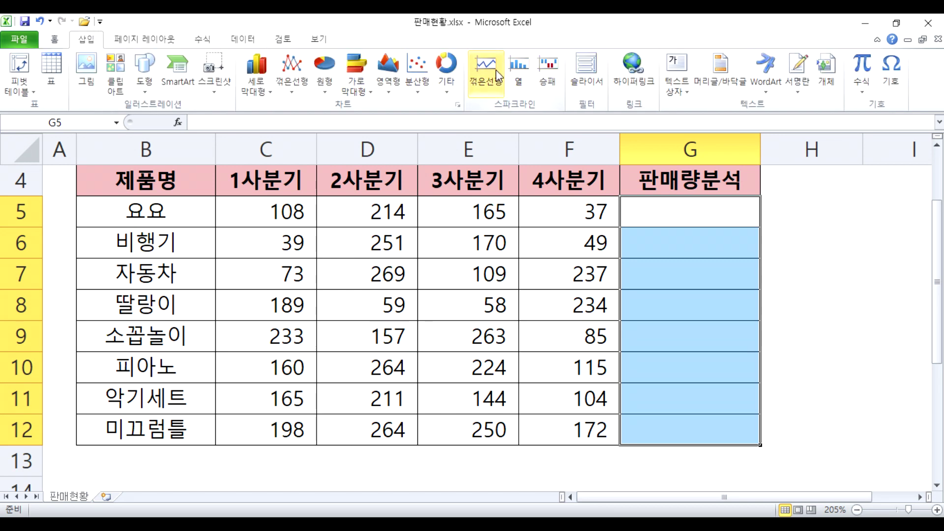
click(528, 70)
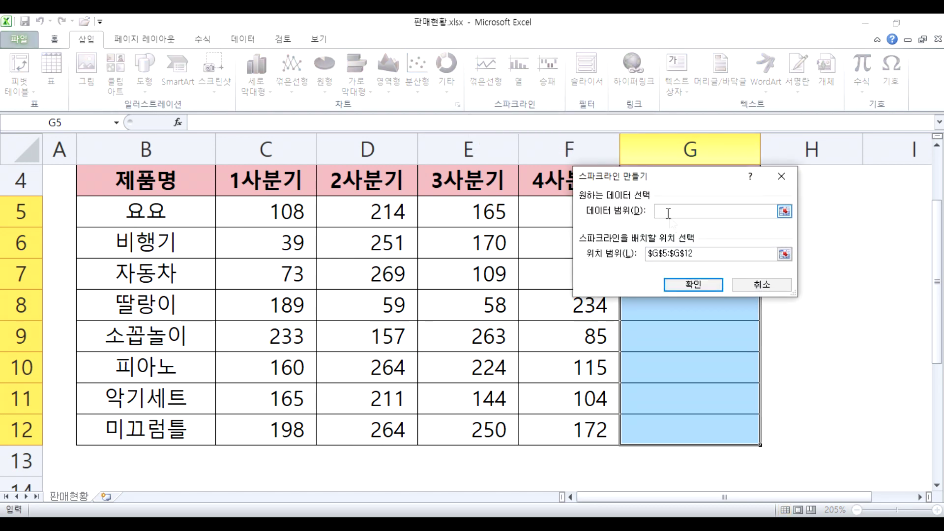
drag(247, 213, 585, 426)
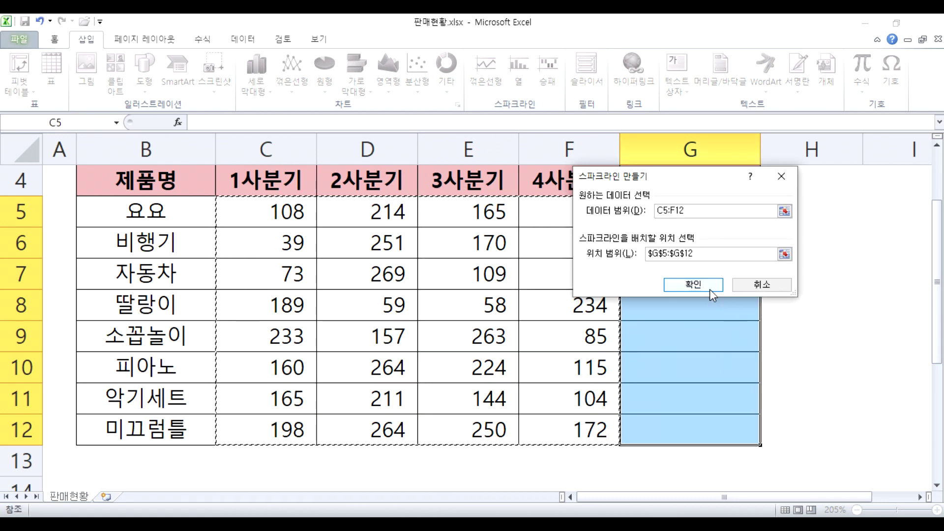
click(708, 288)
click(692, 326)
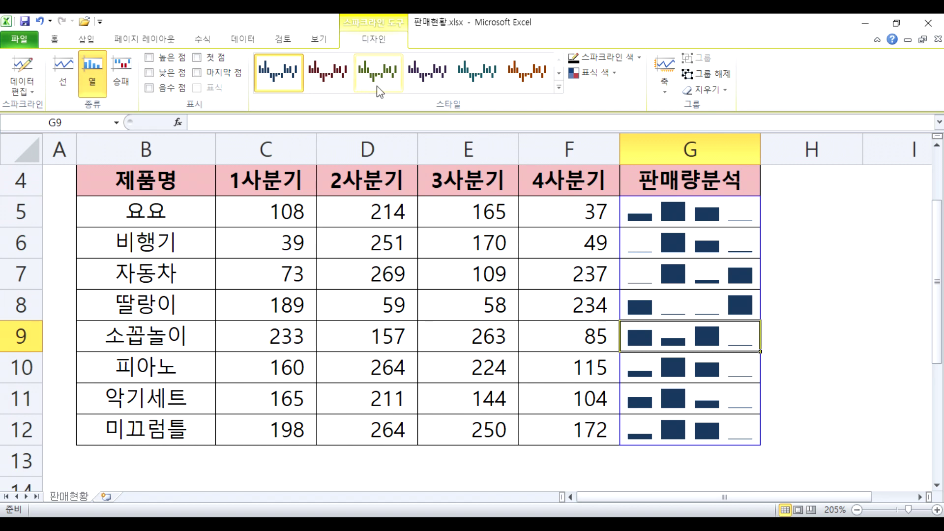
click(71, 68)
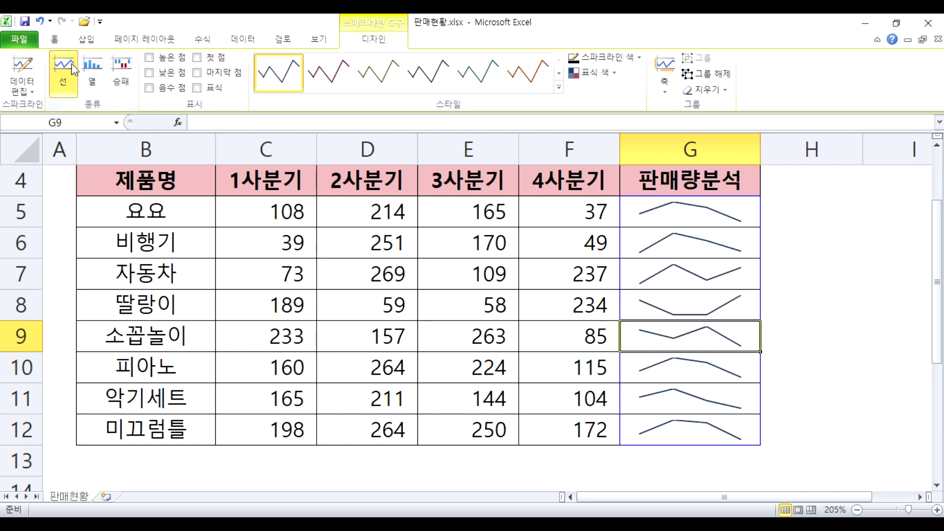
click(91, 73)
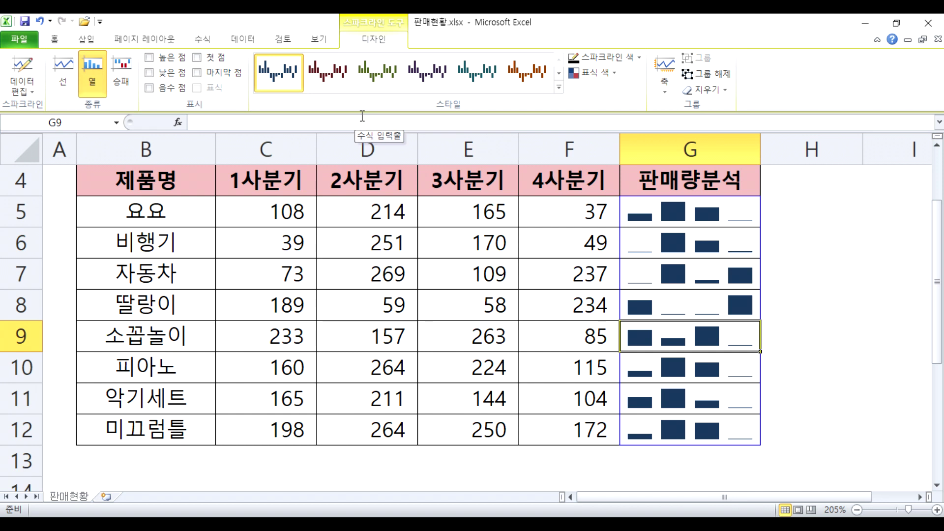
click(81, 41)
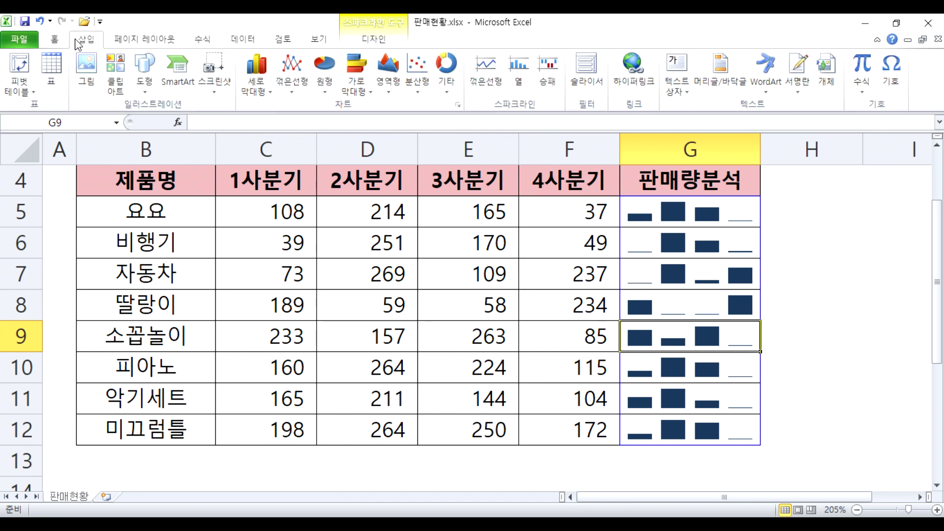
click(370, 39)
click(836, 242)
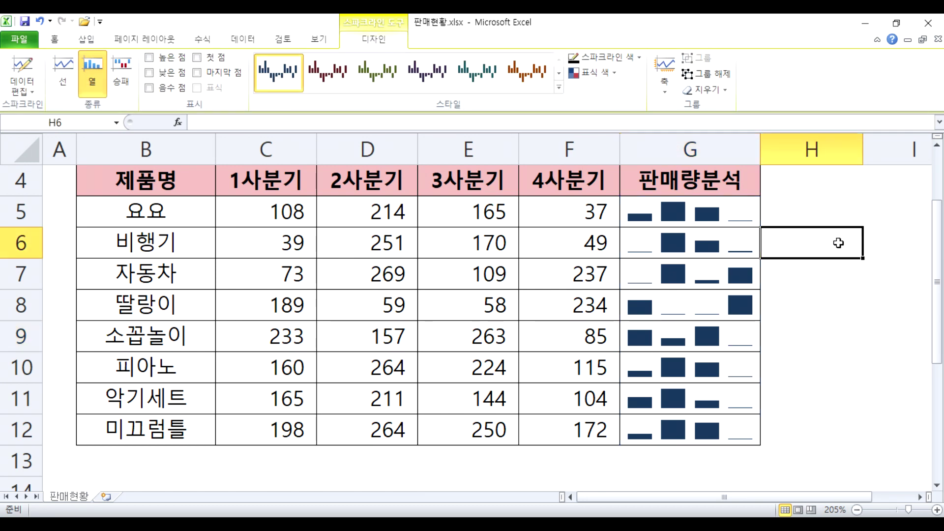
click(710, 224)
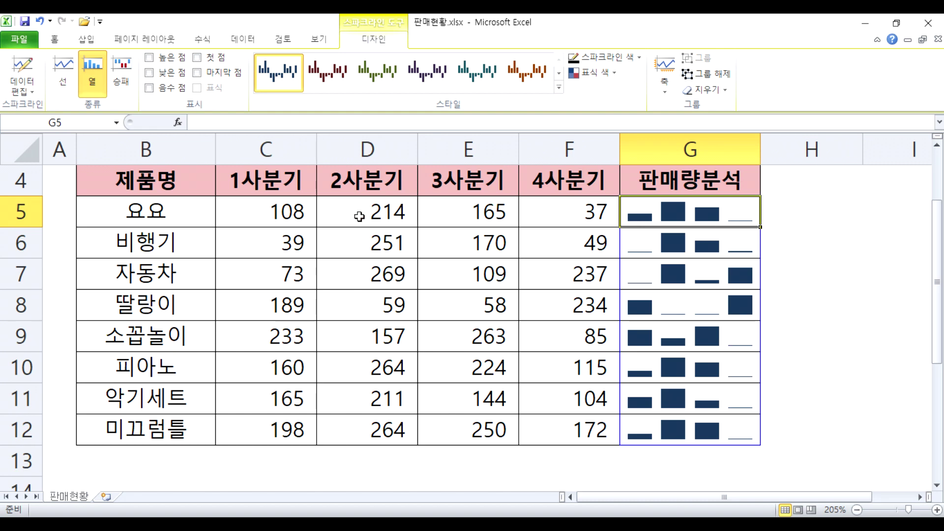
scroll(232, 212, down, 3)
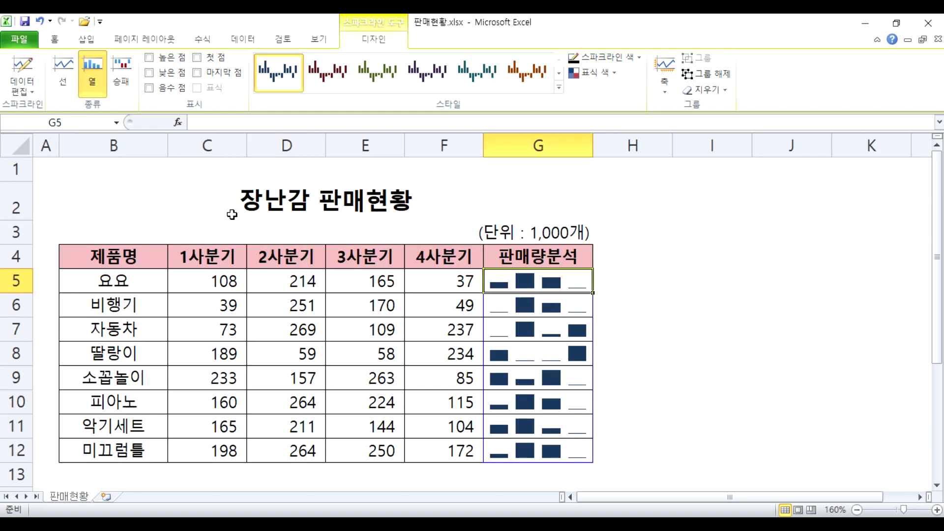
Insert a clustered column chart of the toy names and quarterly sales in B4:F12
drag(120, 254, 443, 450)
click(87, 39)
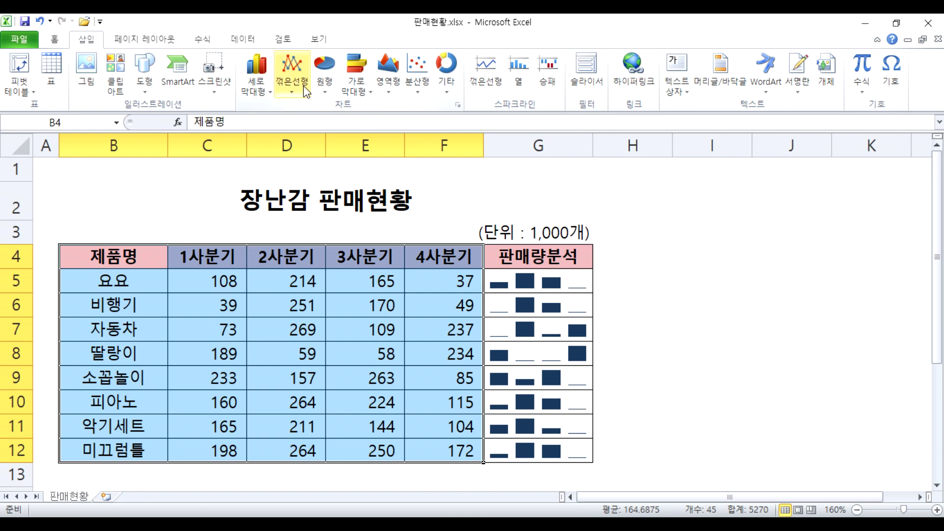
click(258, 93)
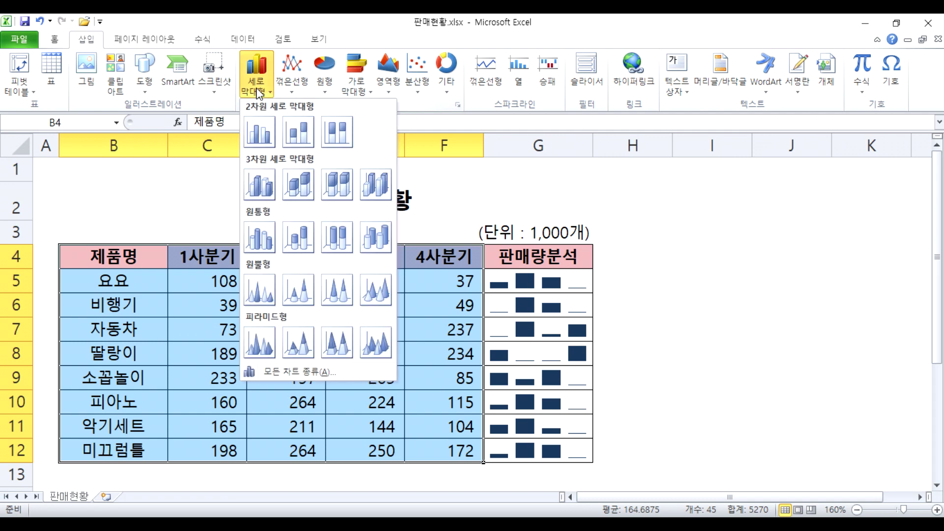
click(259, 133)
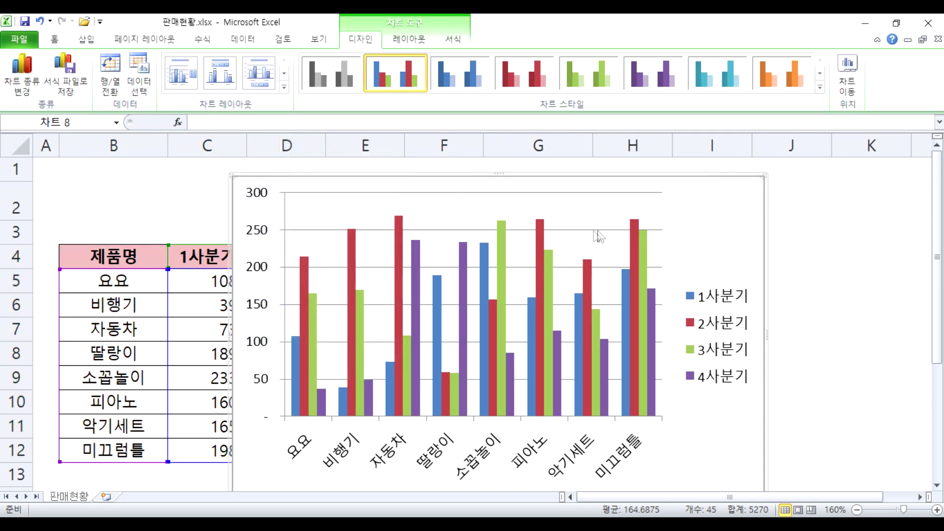
Move and widen the column chart so it sits below the sales table
scroll(716, 244, down, 3)
scroll(615, 428, down, 3)
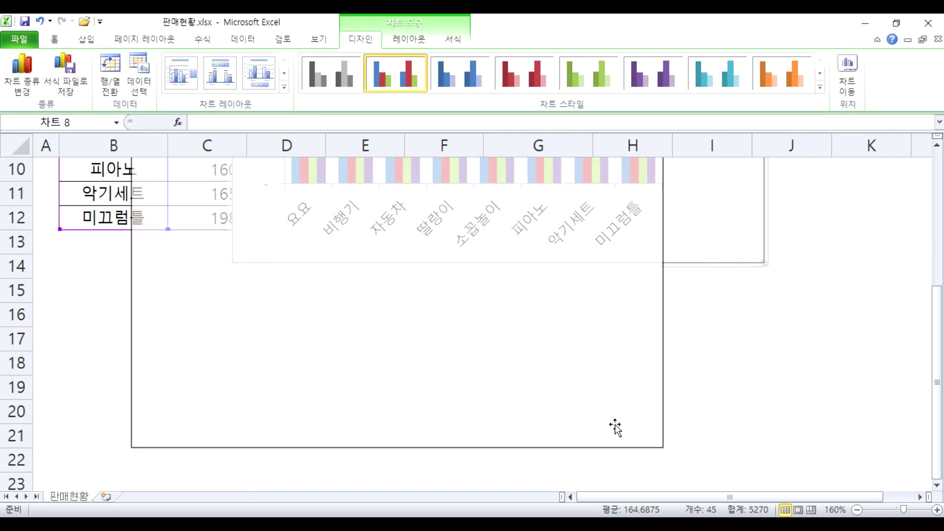
scroll(615, 407, up, 2)
drag(453, 345, 838, 202)
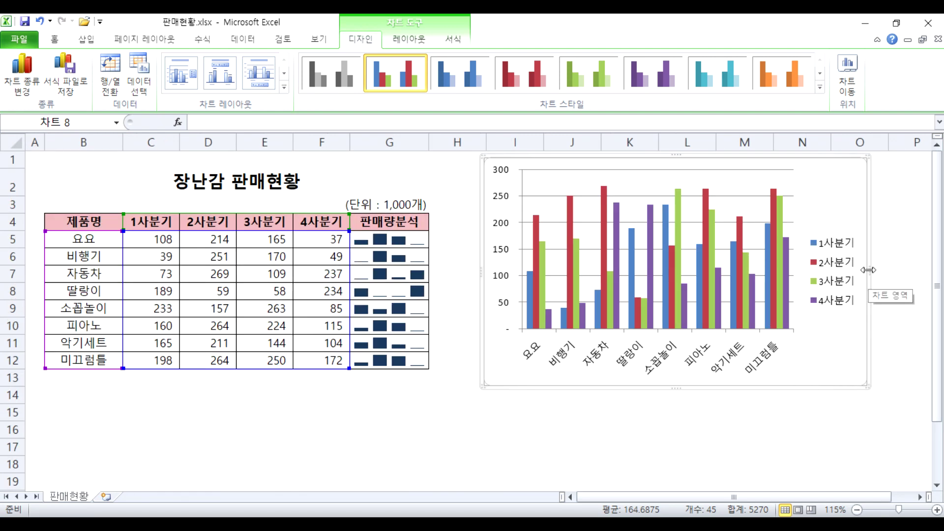
drag(868, 267, 913, 268)
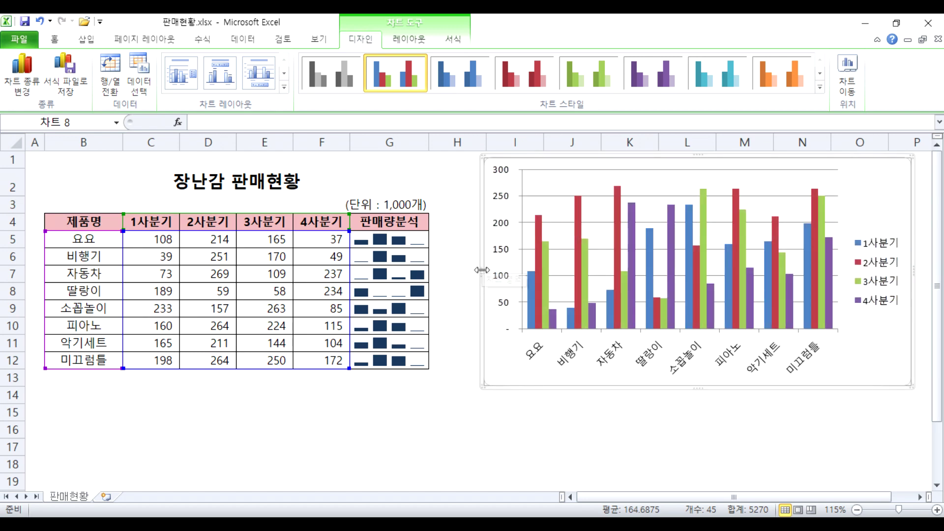
drag(482, 270, 300, 271)
drag(874, 364, 742, 439)
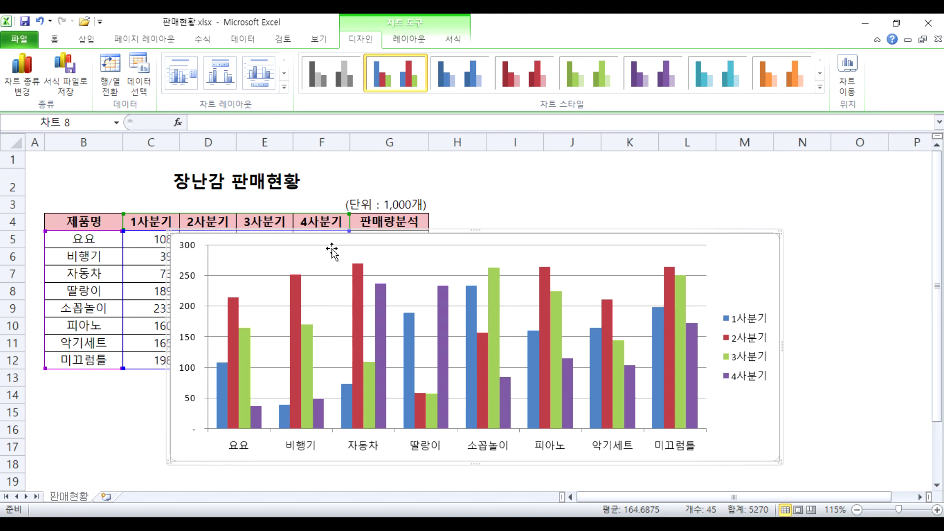
drag(738, 258, 833, 260)
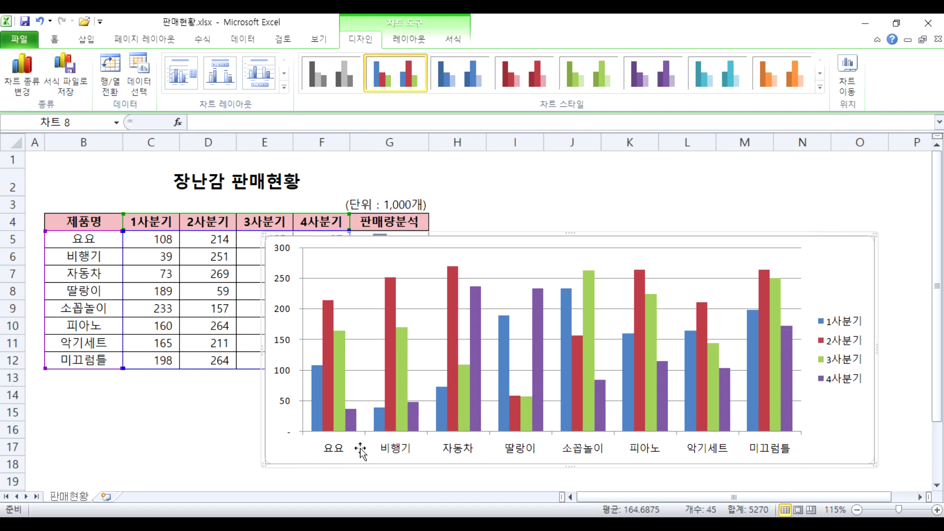
drag(829, 273, 878, 485)
click(421, 243)
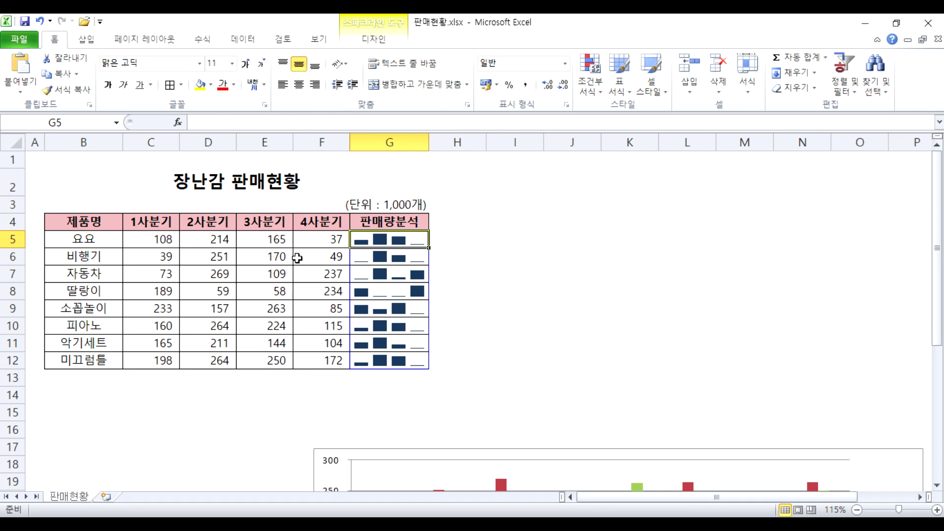
Inspect the values in D5–D7, the 요요 row's C5:F5 and the G5 sparkline
ctrl+scroll(443, 260, up, 4)
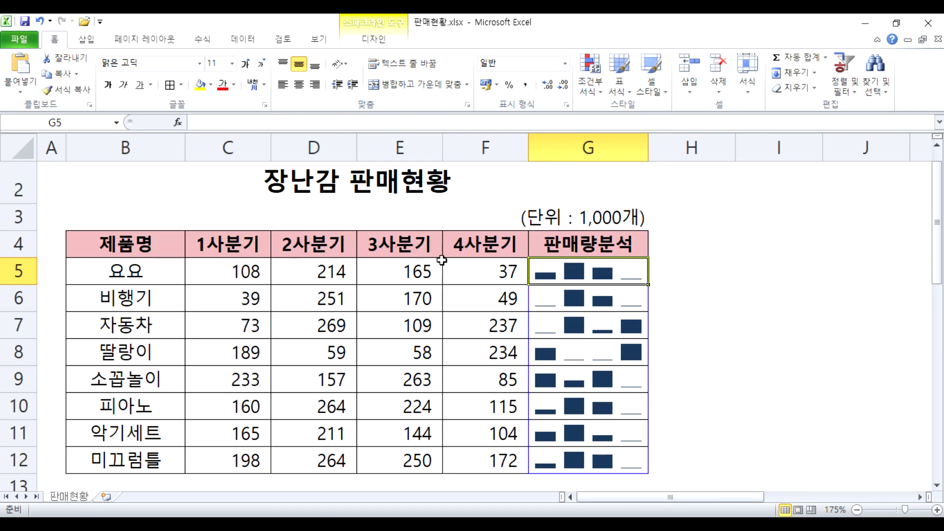
click(320, 269)
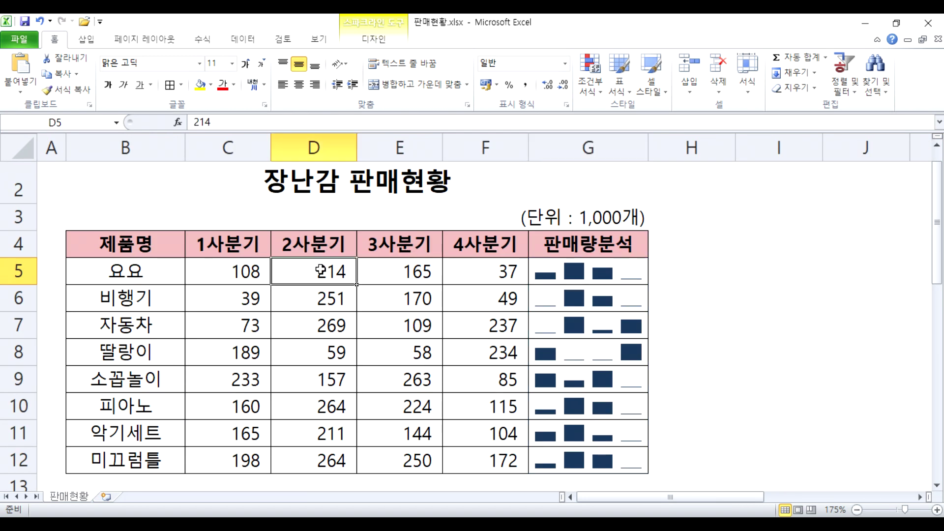
click(333, 301)
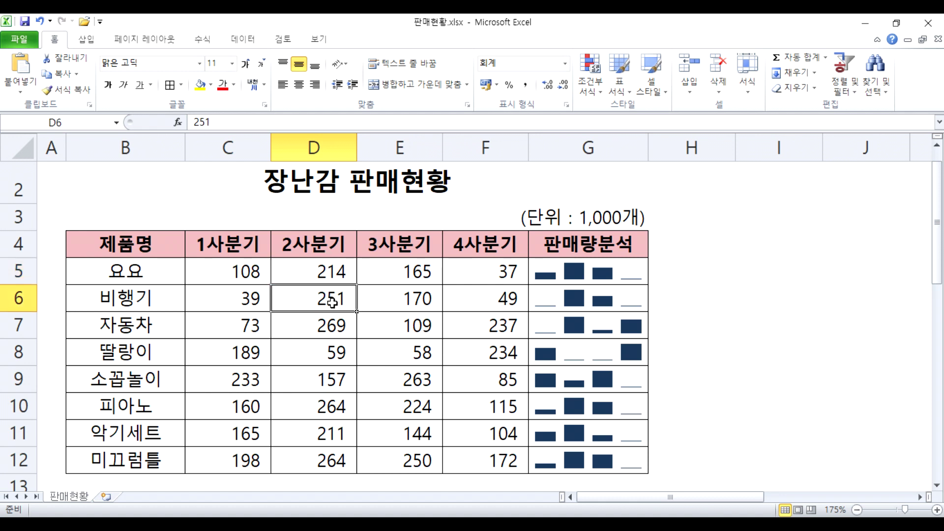
click(327, 329)
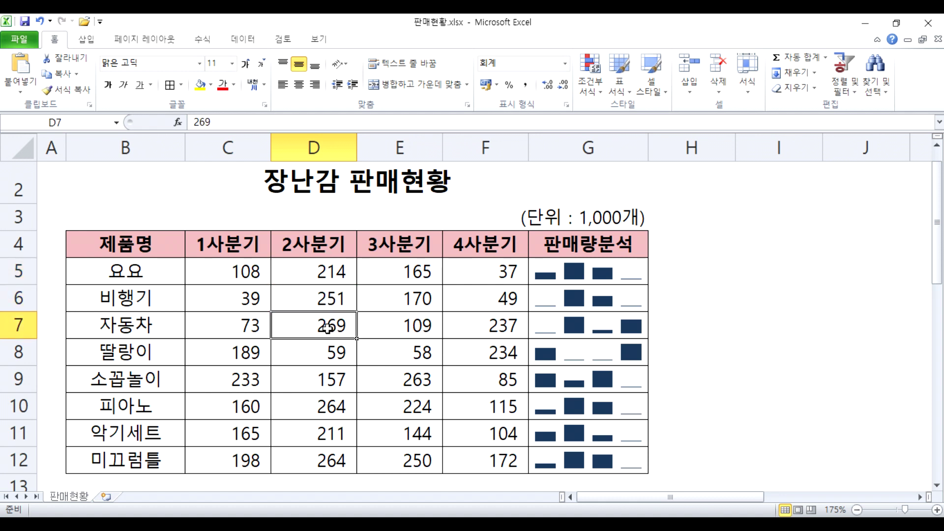
click(575, 279)
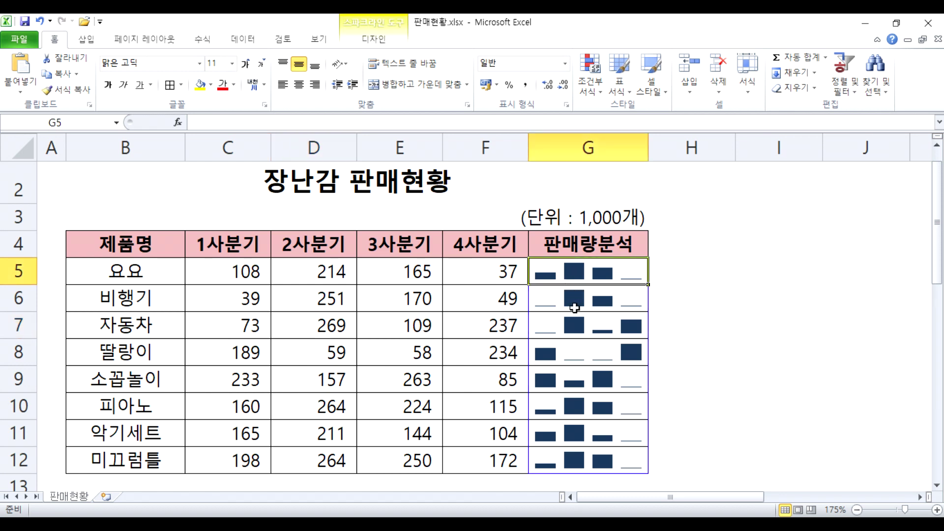
drag(248, 271, 480, 279)
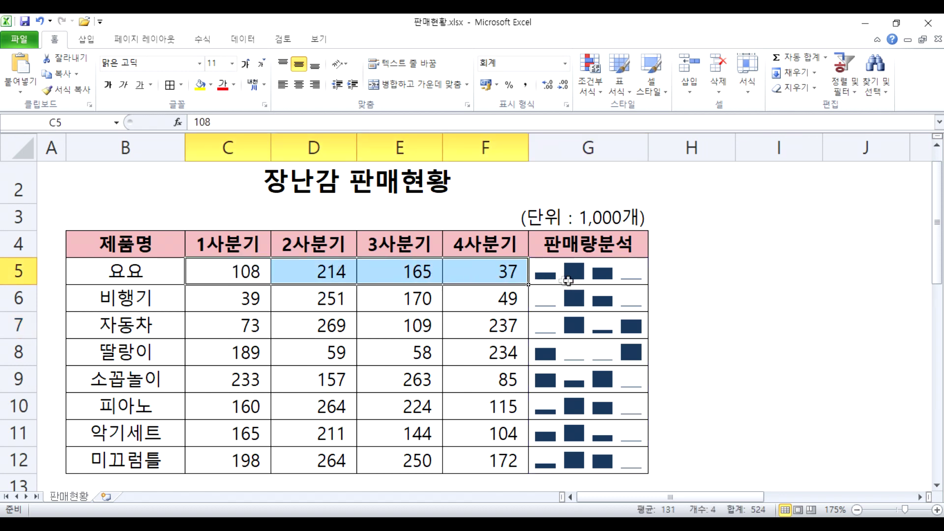
click(566, 282)
Drag the column chart left so it starts at column B beneath the table
scroll(337, 311, up, 1)
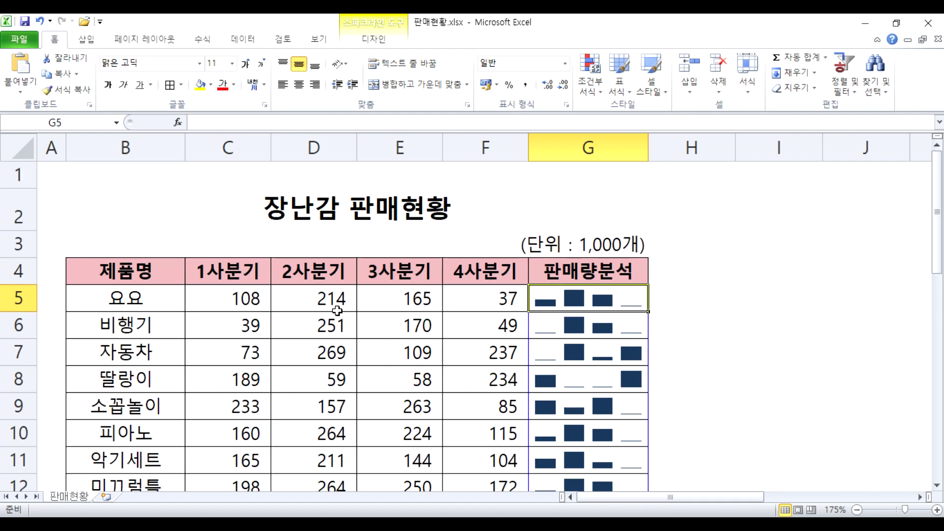
scroll(603, 297, down, 7)
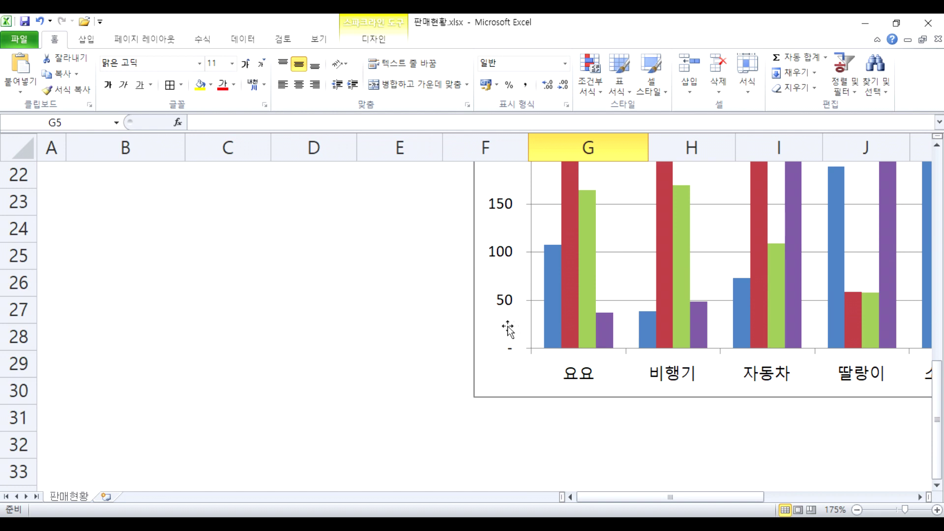
click(491, 360)
drag(490, 360, 79, 433)
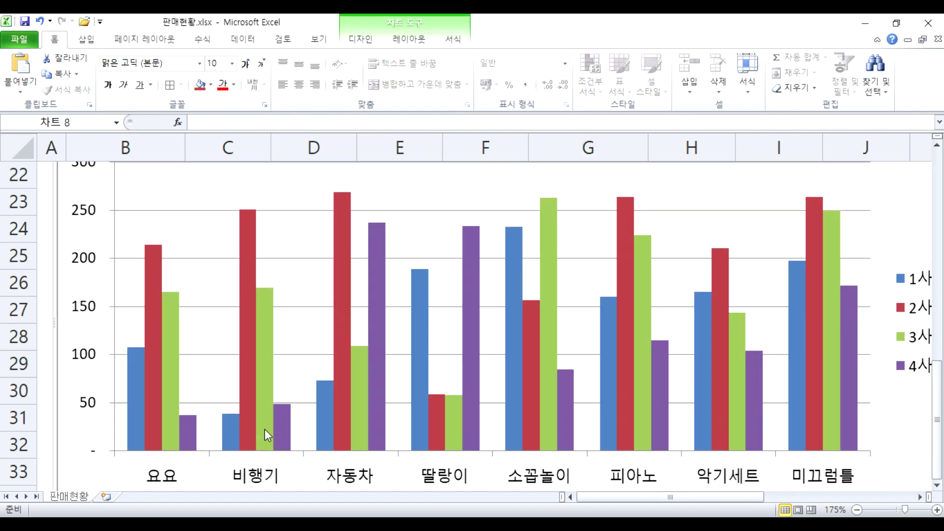
scroll(351, 415, up, 1)
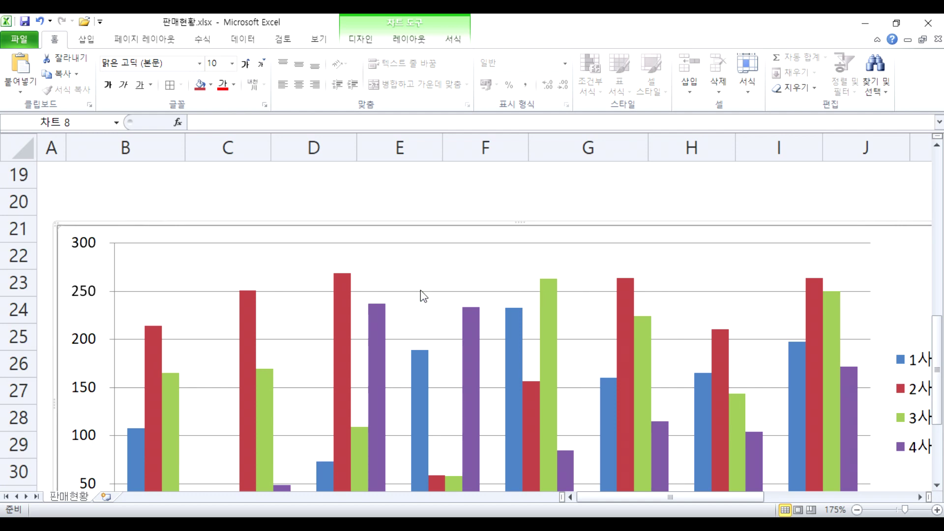
scroll(418, 297, up, 6)
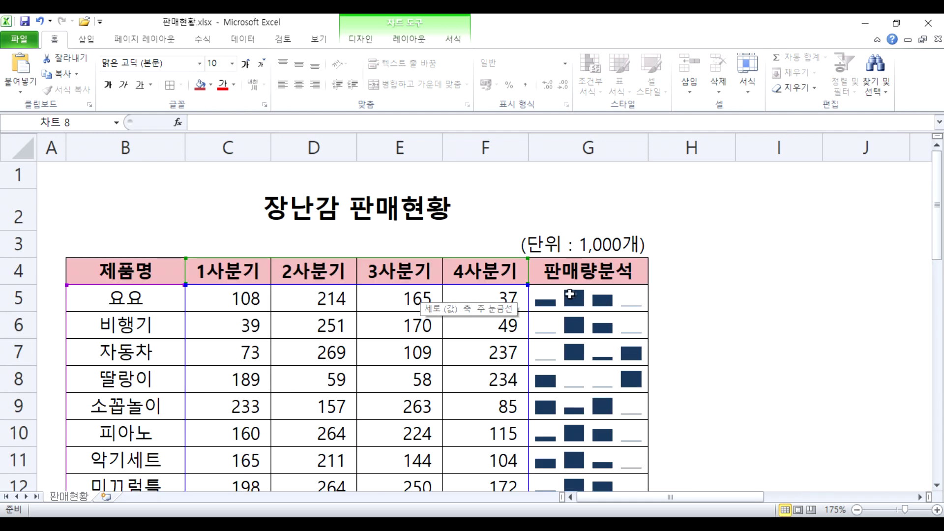
Clear the column sparklines from the 판매량분석 cells G5:G12
click(569, 296)
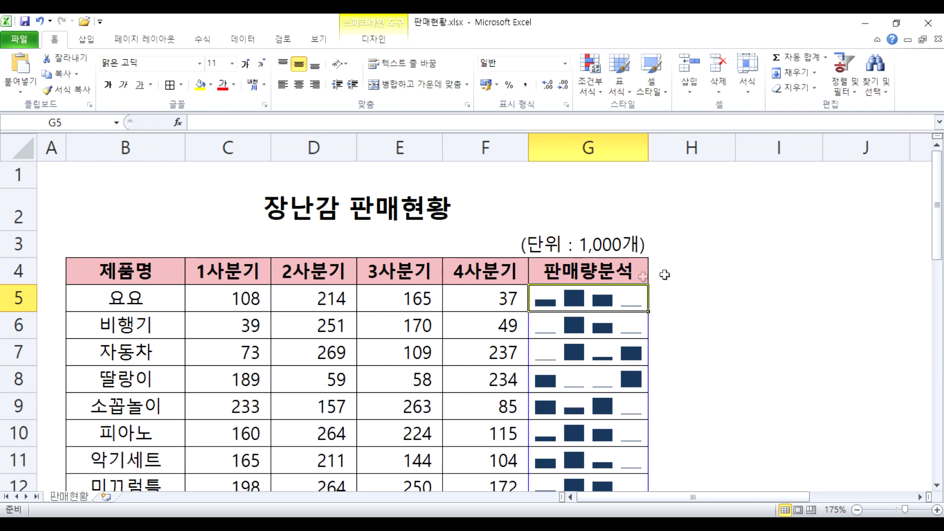
drag(551, 295, 569, 316)
click(381, 38)
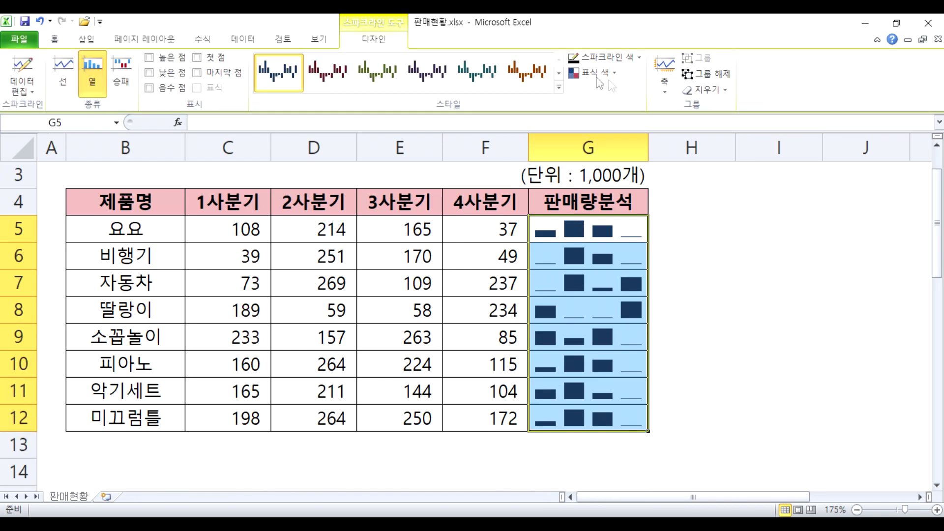
click(703, 90)
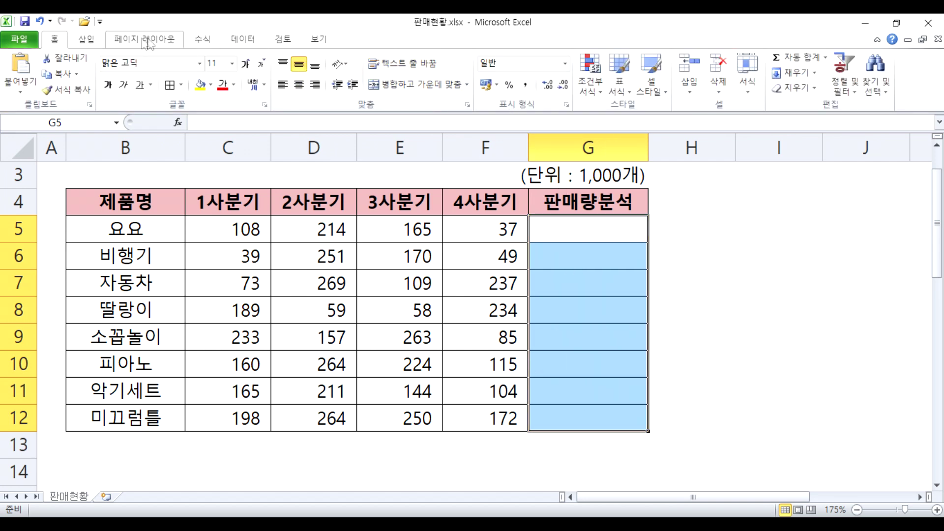
Create line sparklines in G5:G12 from the quarterly sales in C5:F12
click(87, 39)
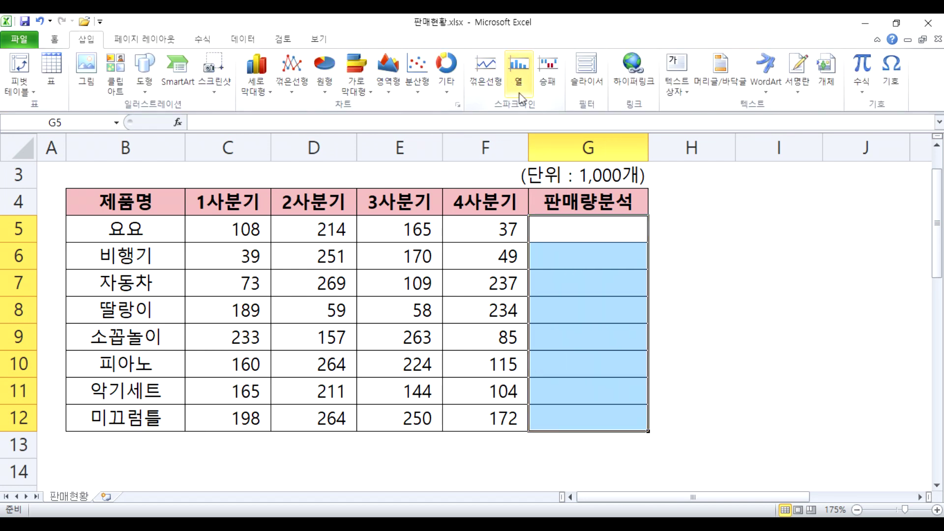
click(492, 74)
drag(241, 225, 473, 417)
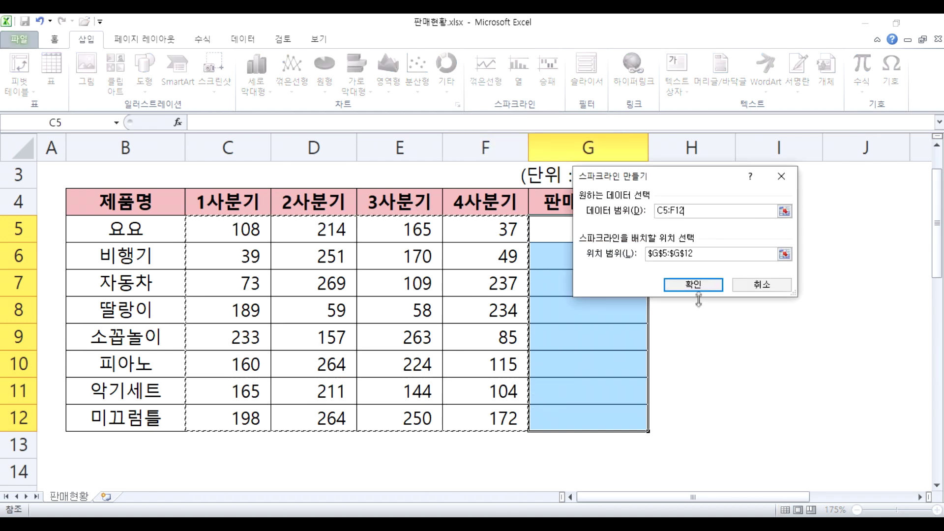
click(693, 285)
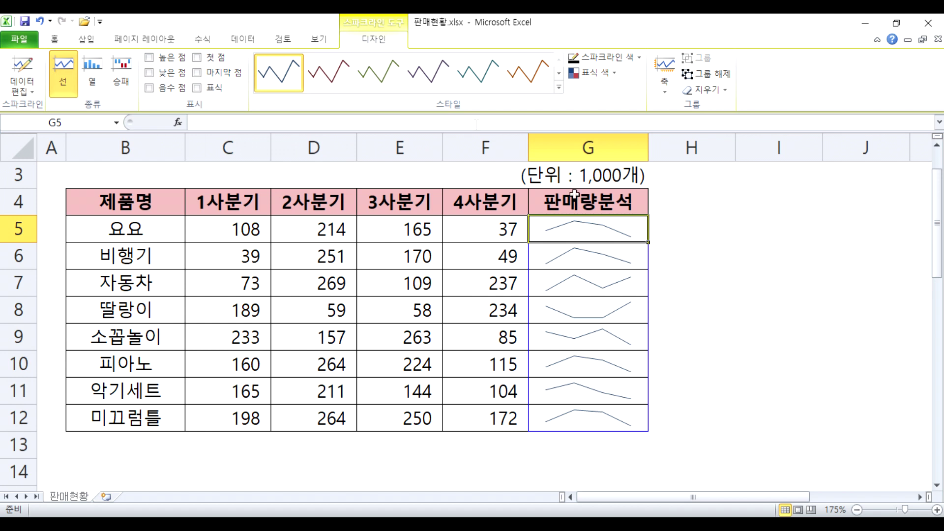
Cycle the G5:G12 sparklines through column and win/loss types, ending on line
click(713, 275)
click(596, 238)
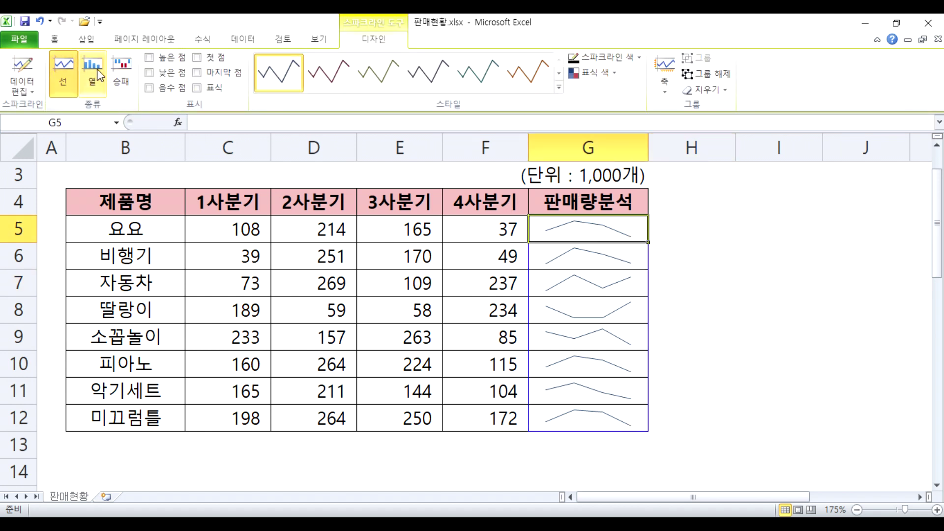
click(93, 69)
click(116, 69)
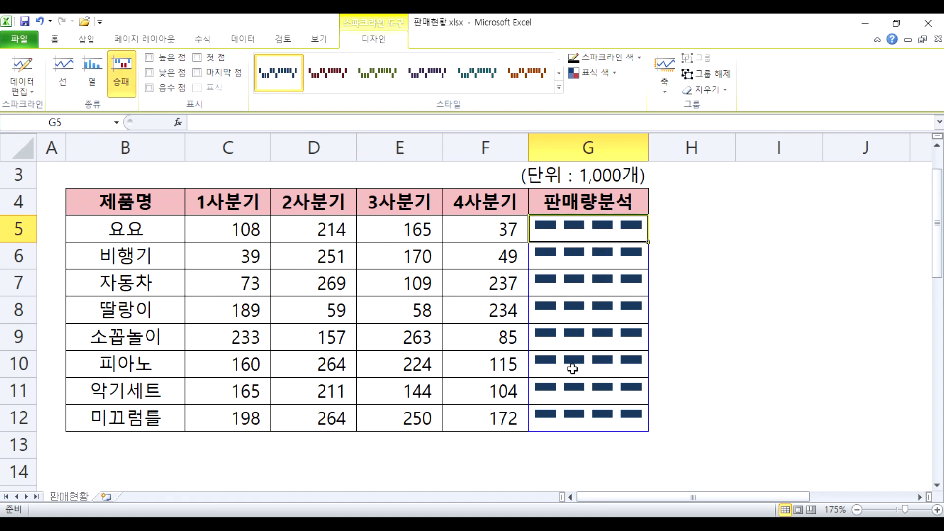
click(87, 74)
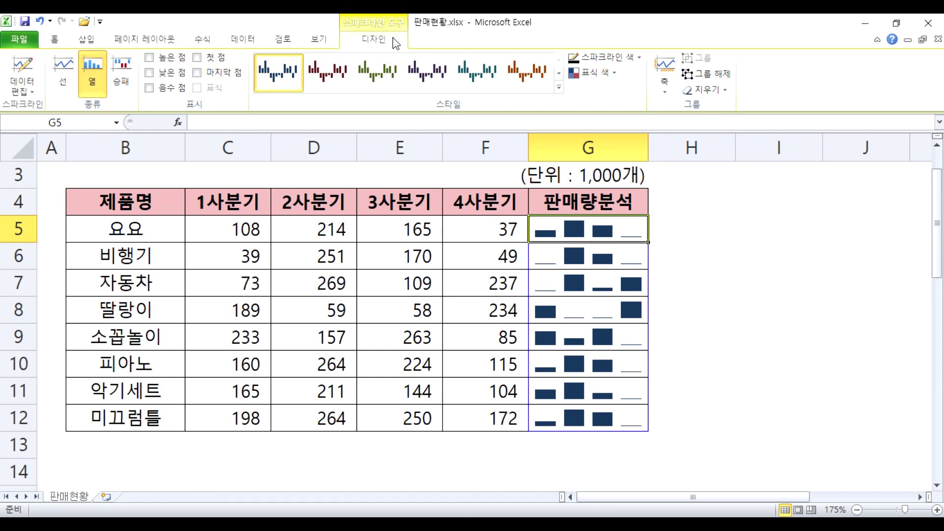
click(26, 92)
click(122, 79)
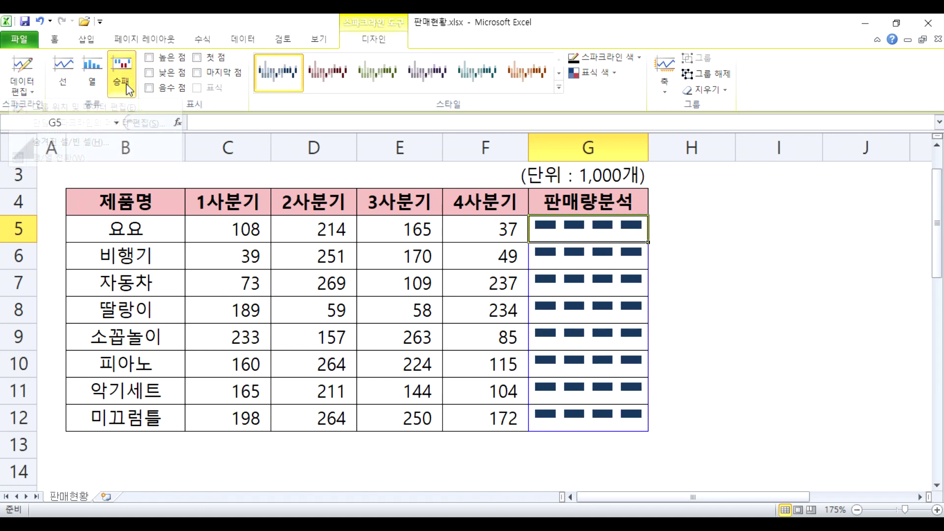
click(65, 83)
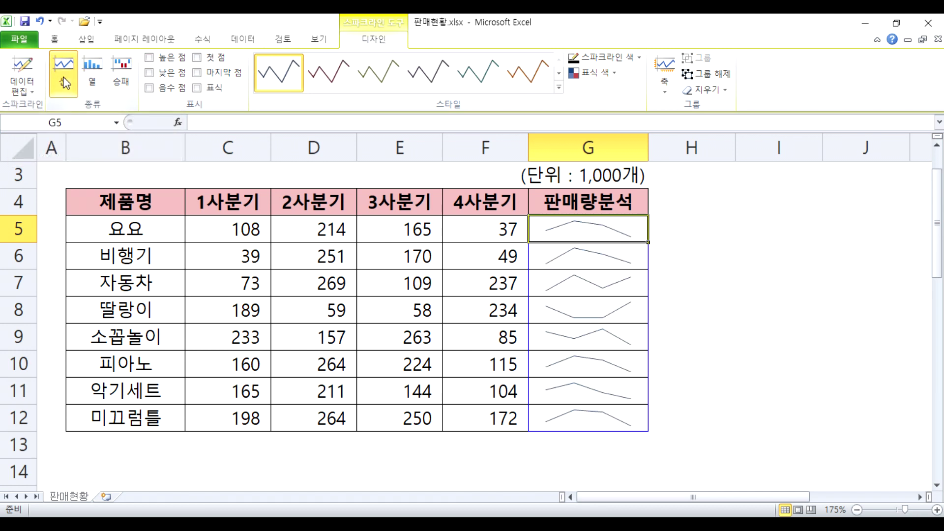
Toggle the high- and low-point markers, leaving low points shown and high points hidden
click(150, 74)
click(149, 57)
click(150, 74)
click(150, 74)
click(148, 58)
Colour the low-point markers red and high-point markers blue, then toggle high points
click(614, 73)
mouse_move(615, 144)
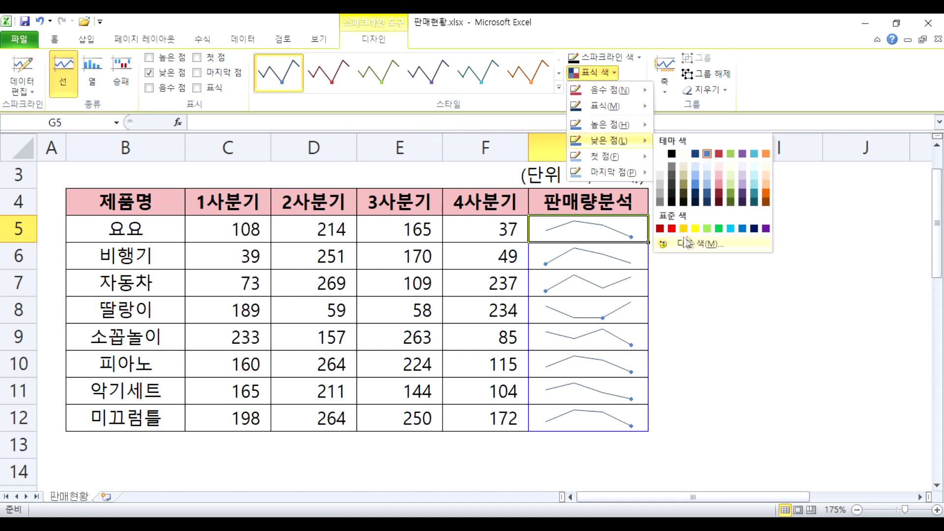
click(672, 228)
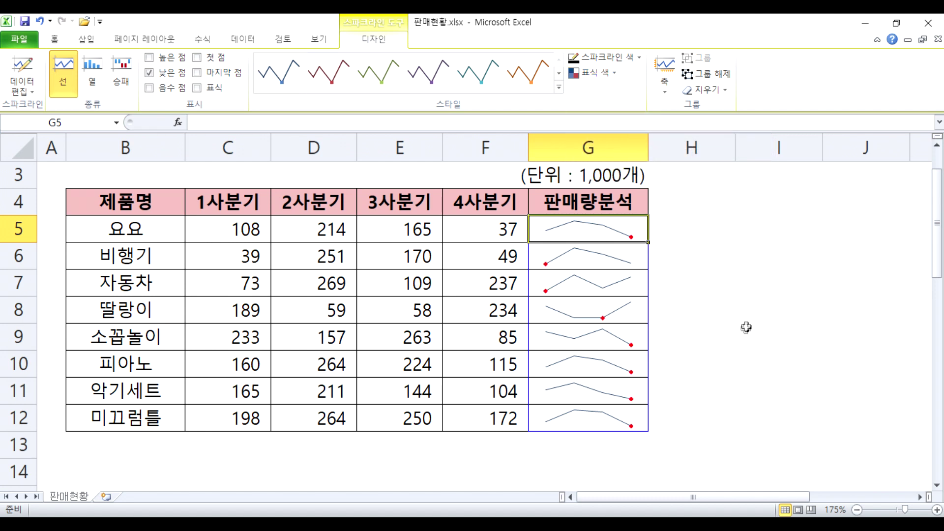
click(612, 73)
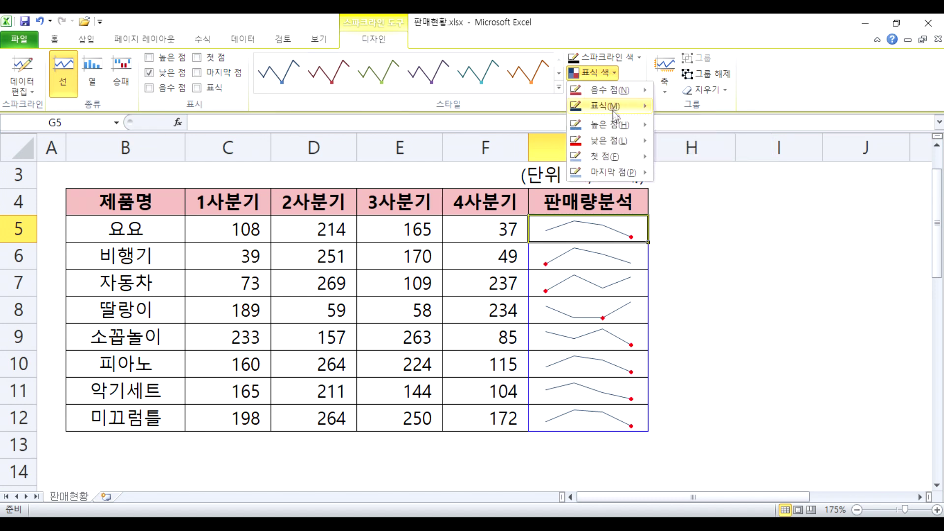
mouse_move(610, 125)
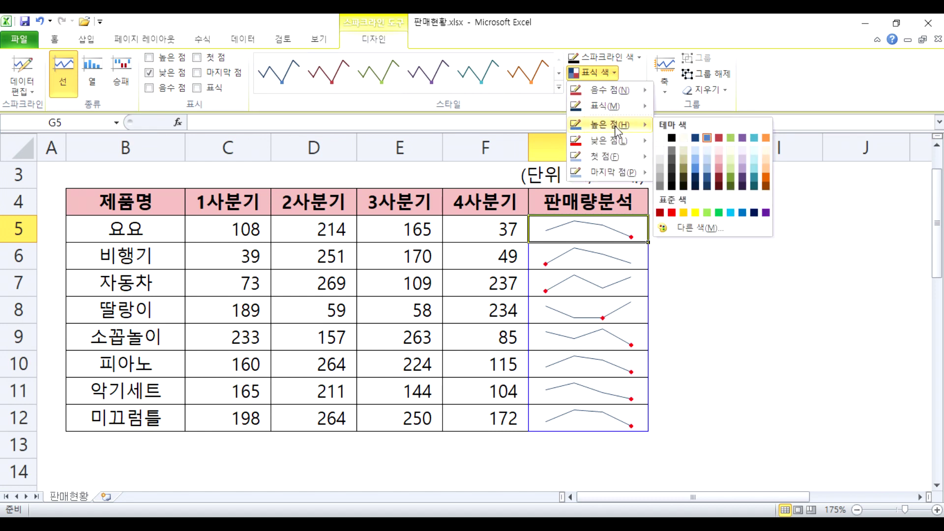
click(743, 212)
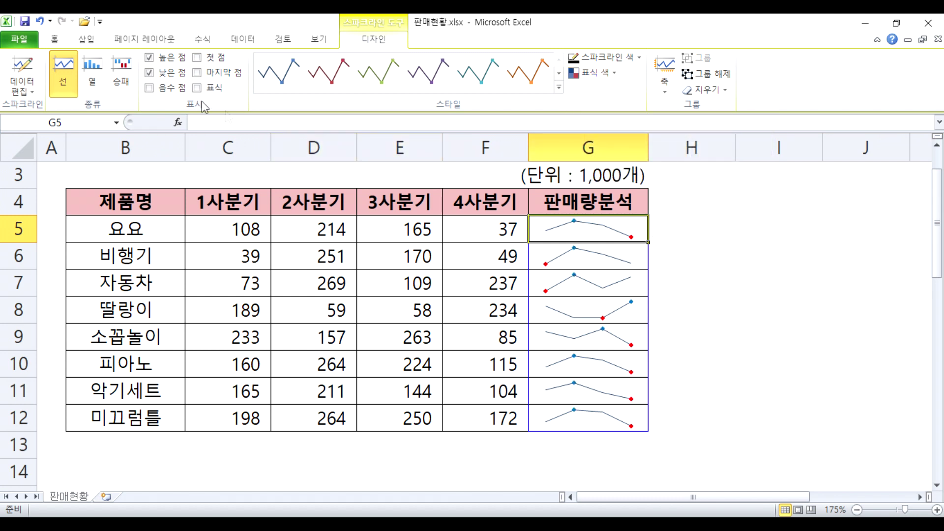
click(150, 57)
Switch the sparklines between column and line types, ending on lines with low points marked
click(99, 66)
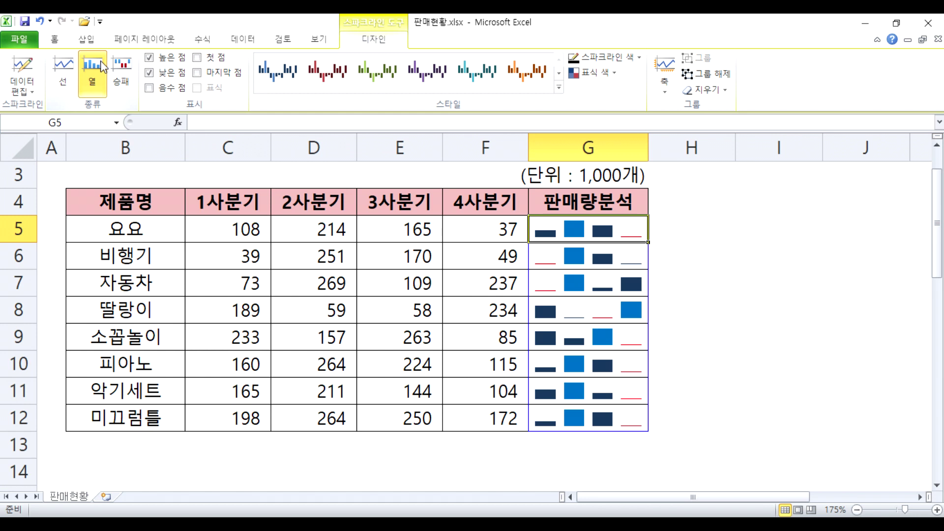
click(63, 70)
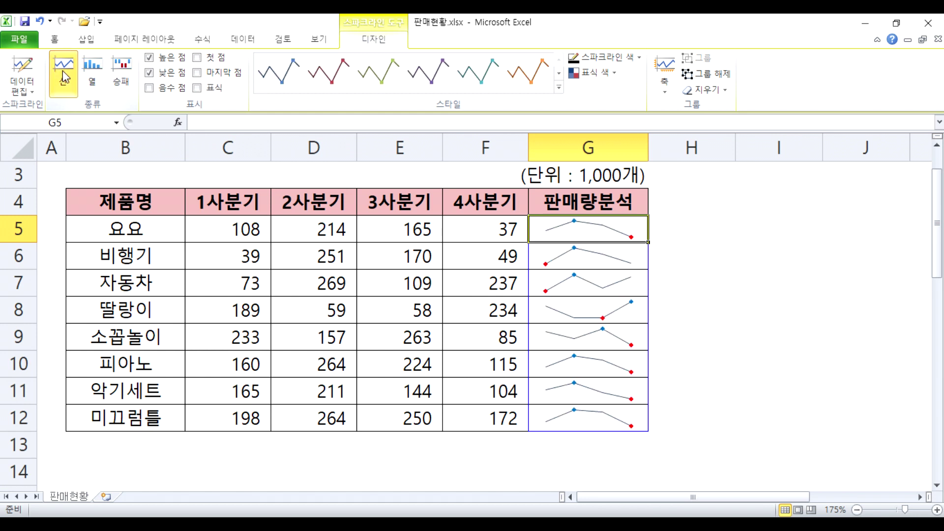
click(98, 83)
click(149, 72)
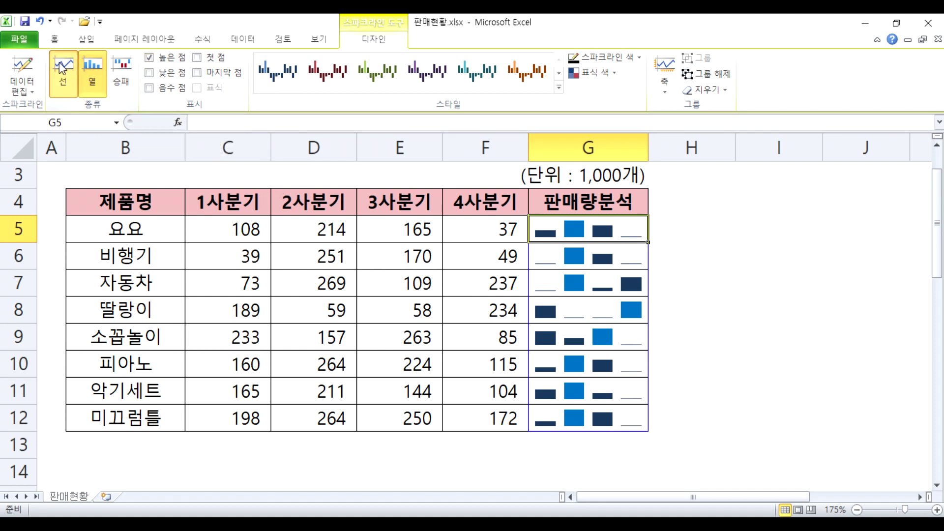
click(61, 67)
click(157, 73)
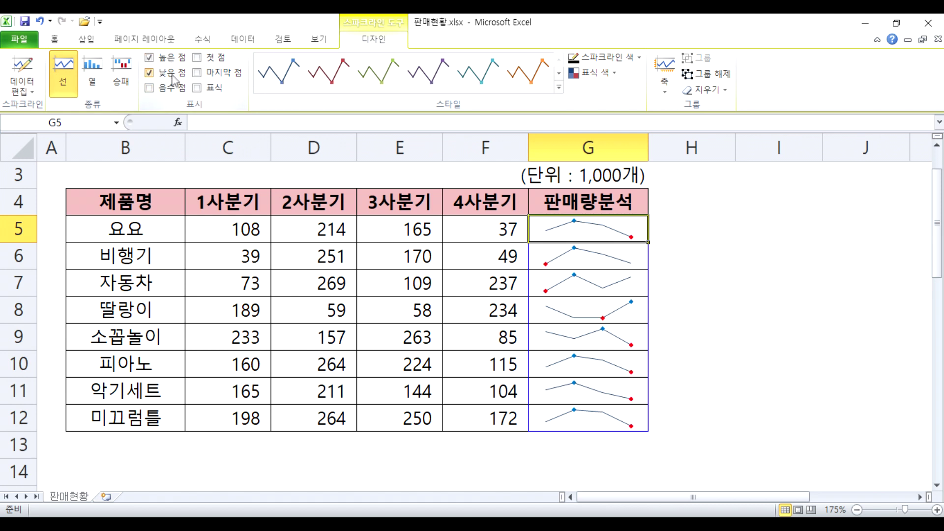
Colour the high-point markers green
click(613, 74)
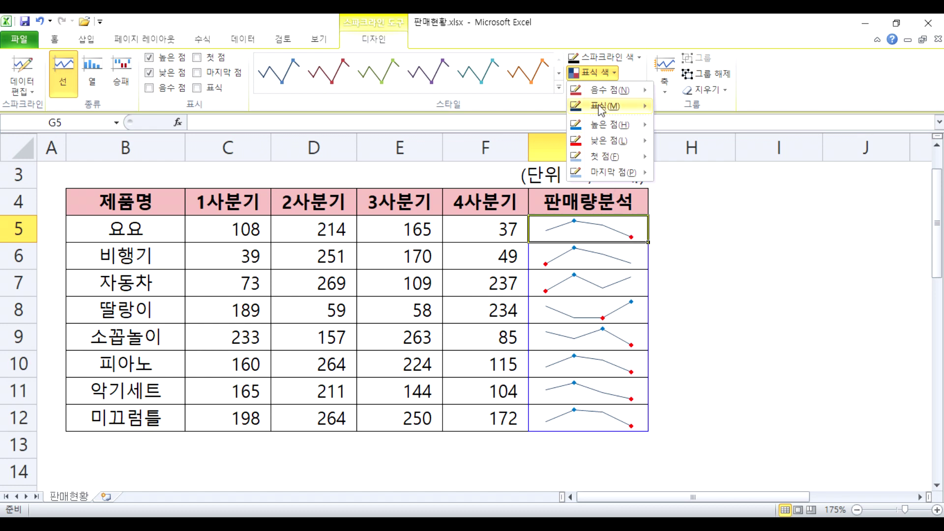
mouse_move(613, 129)
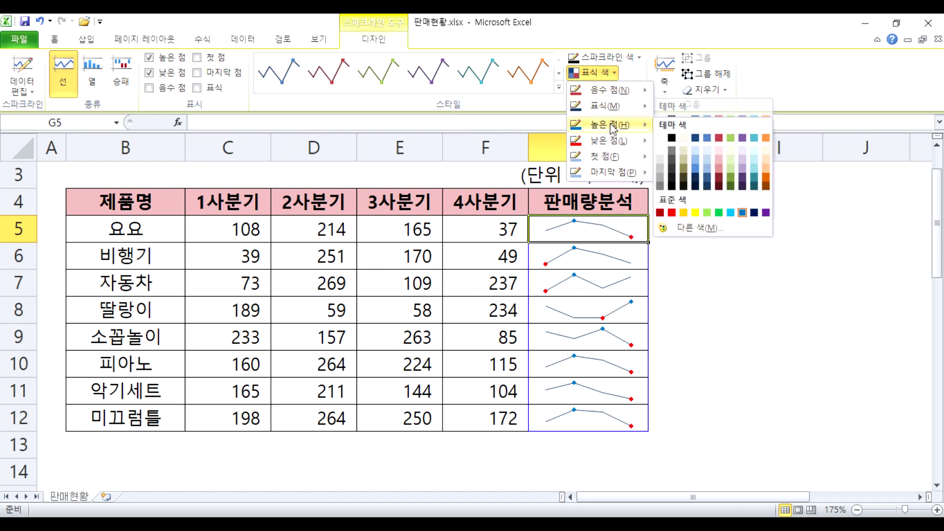
click(720, 213)
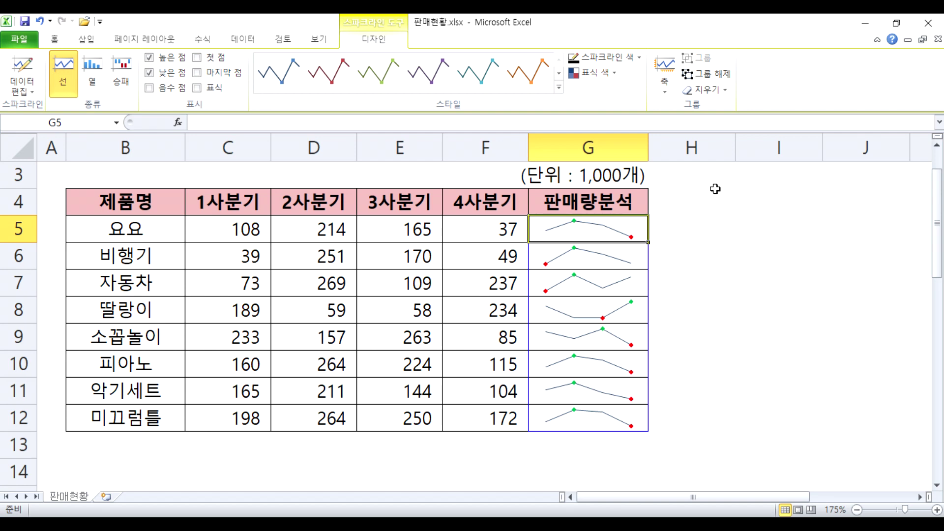
Open the 스파크라인.xlsx workbook from the practice folder
click(85, 21)
click(275, 228)
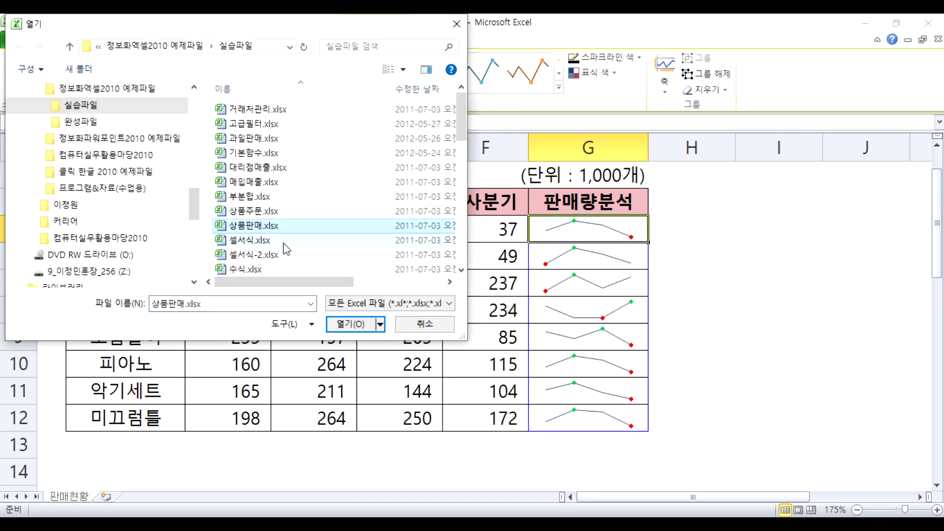
scroll(283, 241, down, 1)
double_click(275, 253)
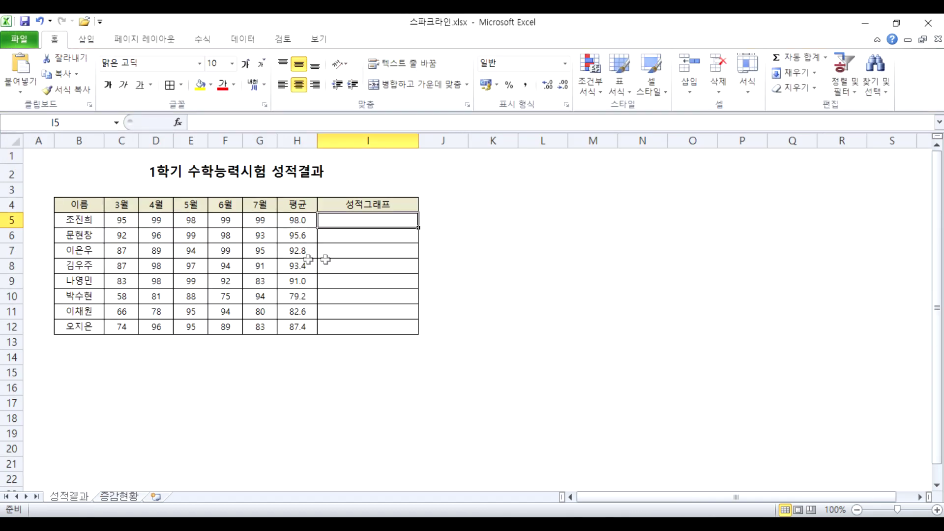
Browse the sheet tabs and settle on the 성적결과 grade sheet
click(117, 497)
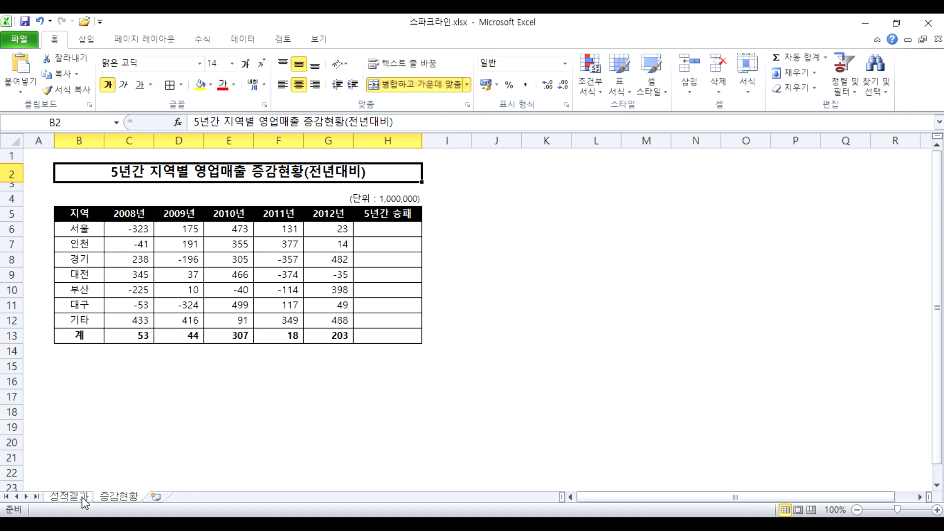
click(86, 497)
click(128, 498)
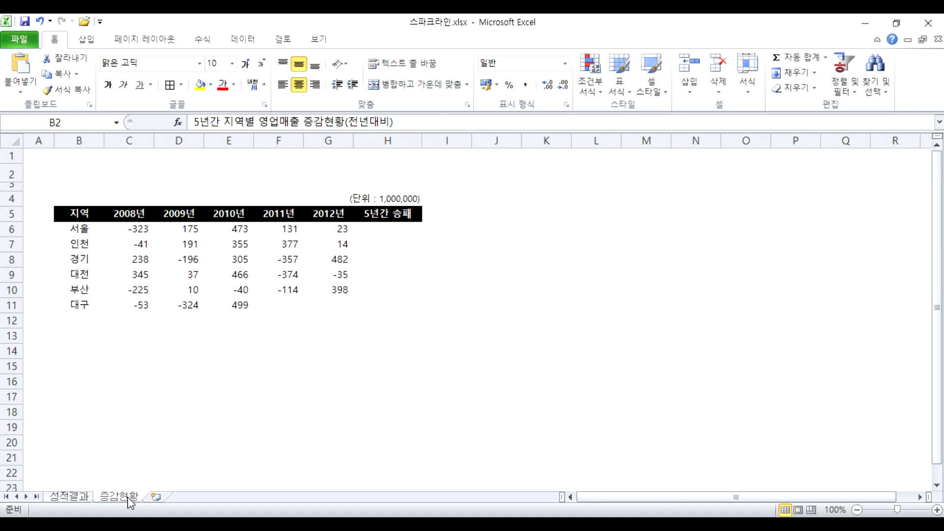
click(86, 497)
scroll(223, 276, up, 3)
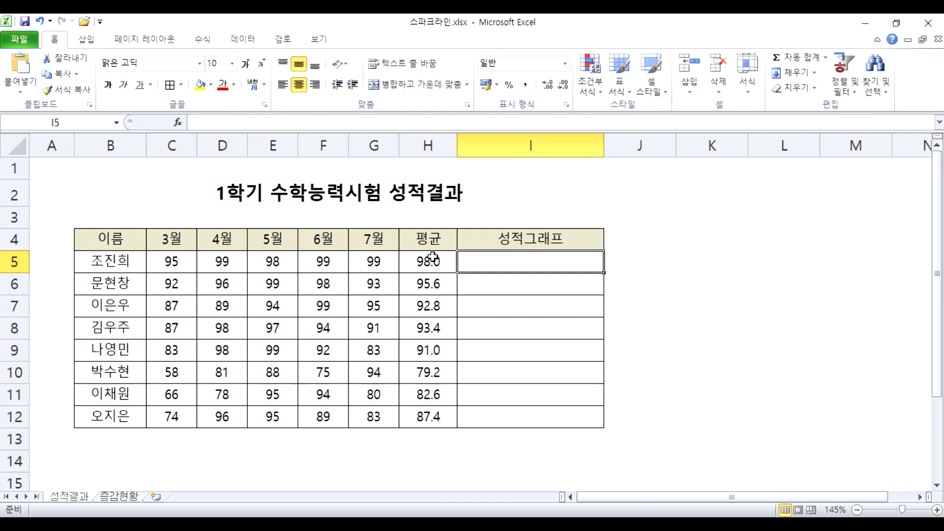
Insert column sparklines in I5:I12 using the 3월–7월 scores in C5:G12
drag(485, 262, 490, 418)
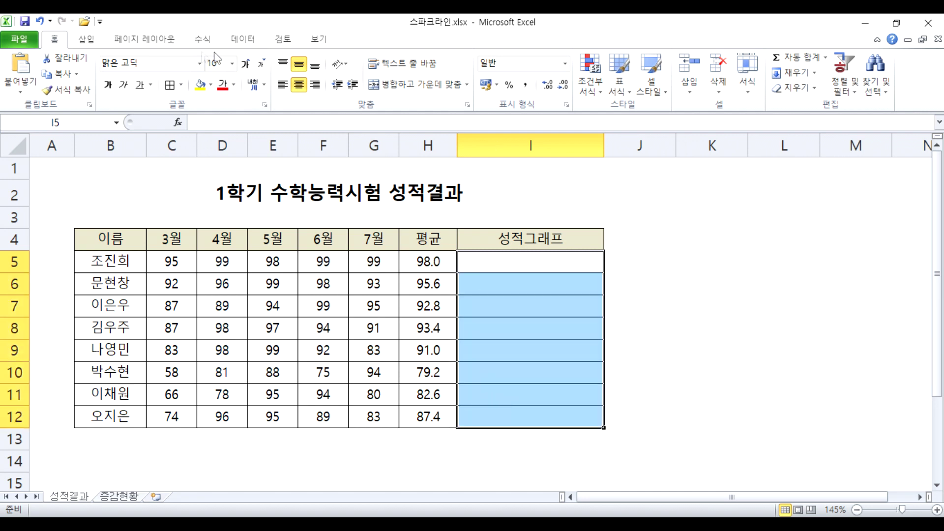
click(88, 39)
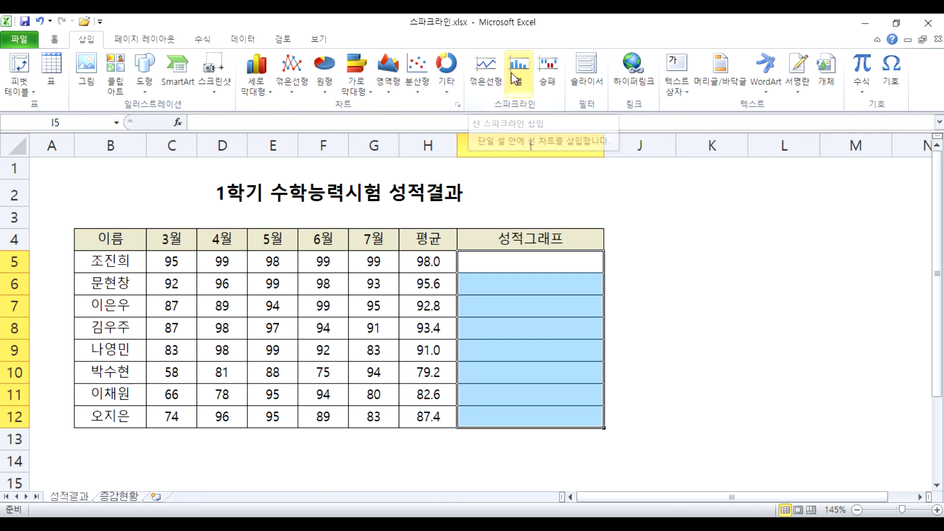
click(514, 72)
drag(170, 264, 374, 416)
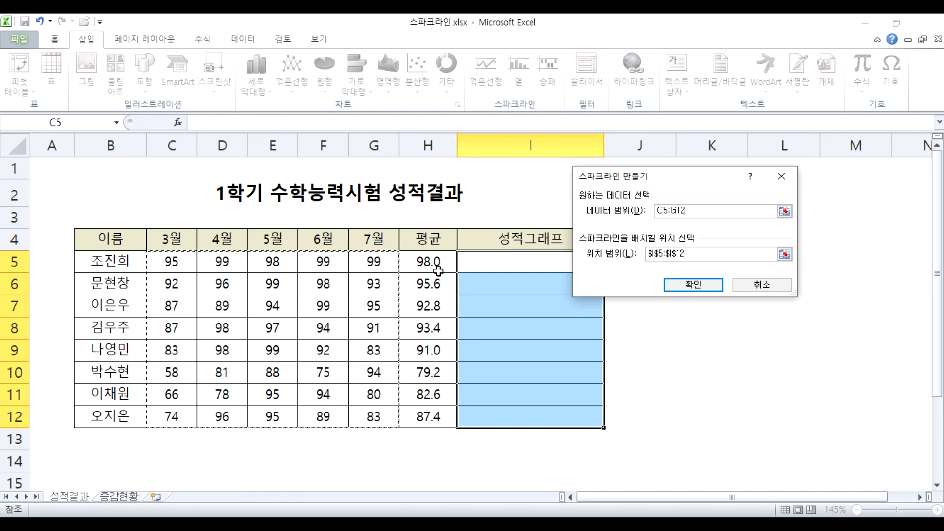
click(693, 287)
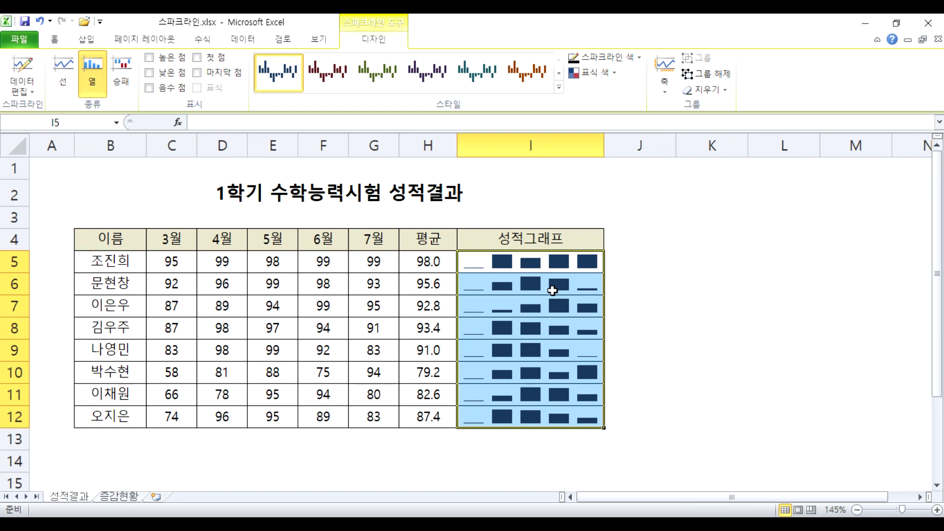
Switch the I5:I12 sparklines to lines, colouring low-point markers red and high-point markers green
click(509, 263)
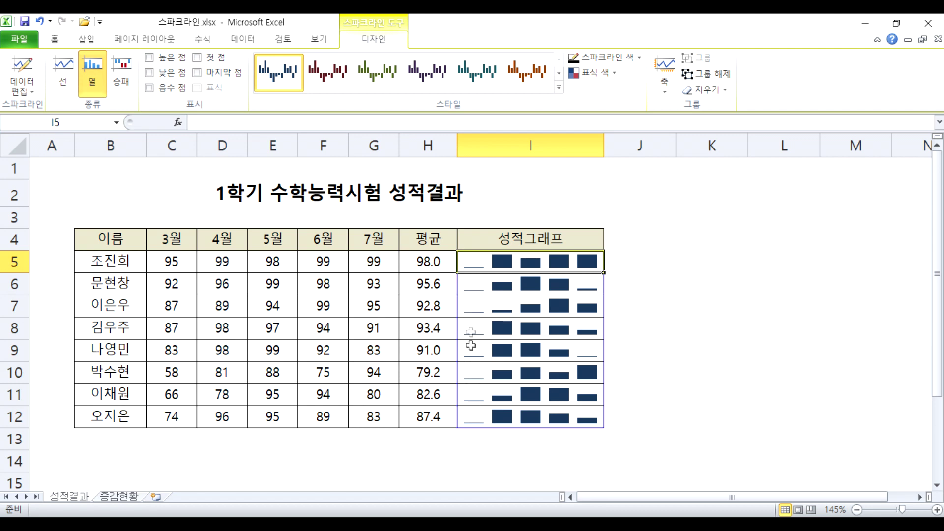
click(63, 71)
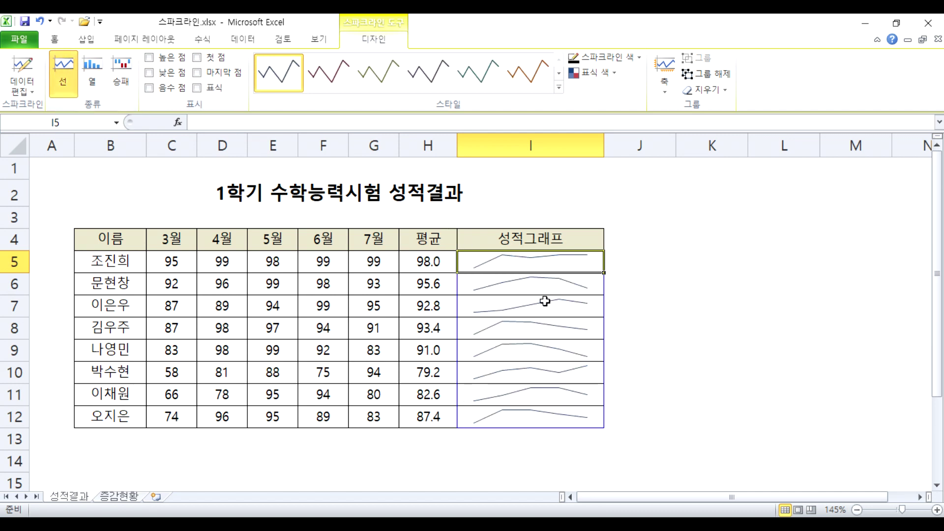
click(614, 76)
mouse_move(612, 141)
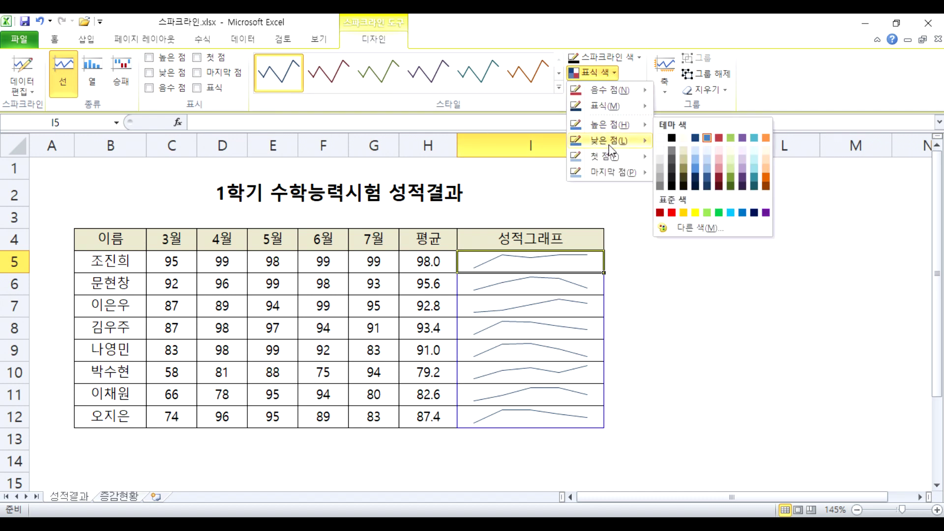
click(672, 228)
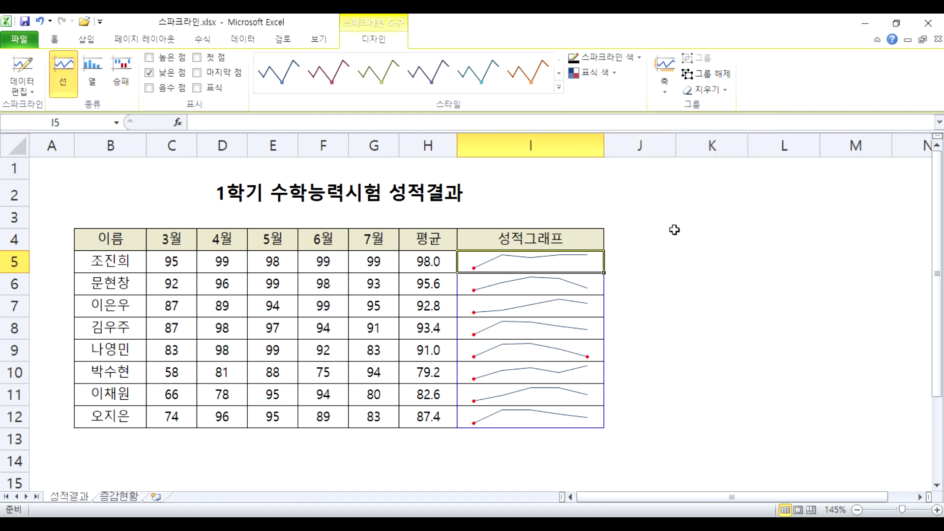
click(613, 73)
mouse_move(612, 124)
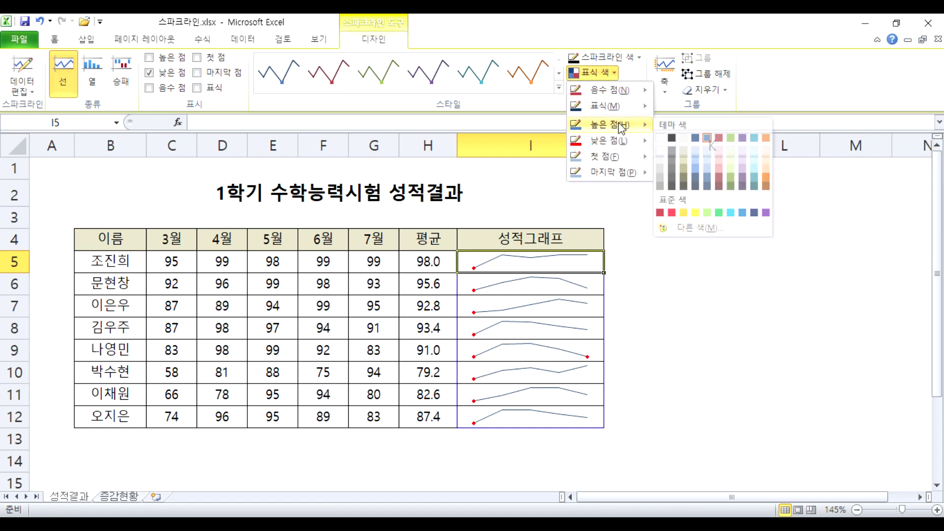
click(720, 213)
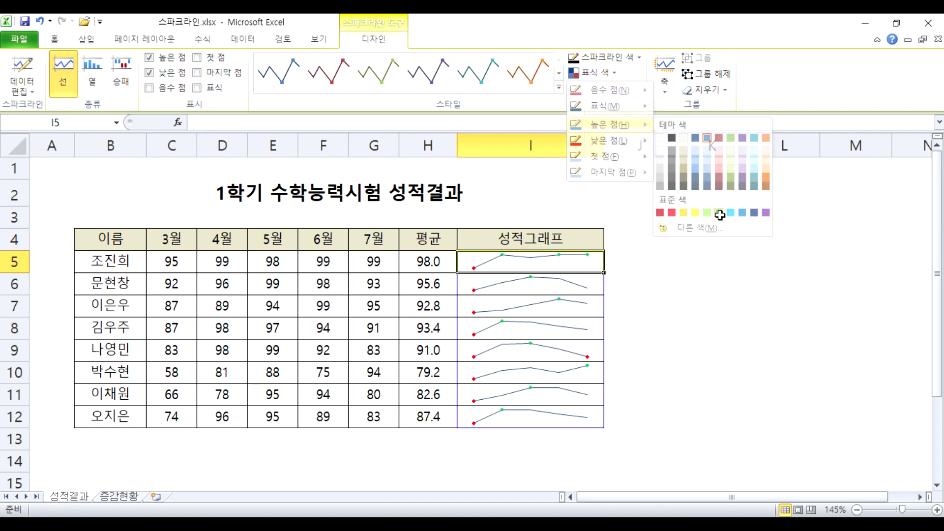
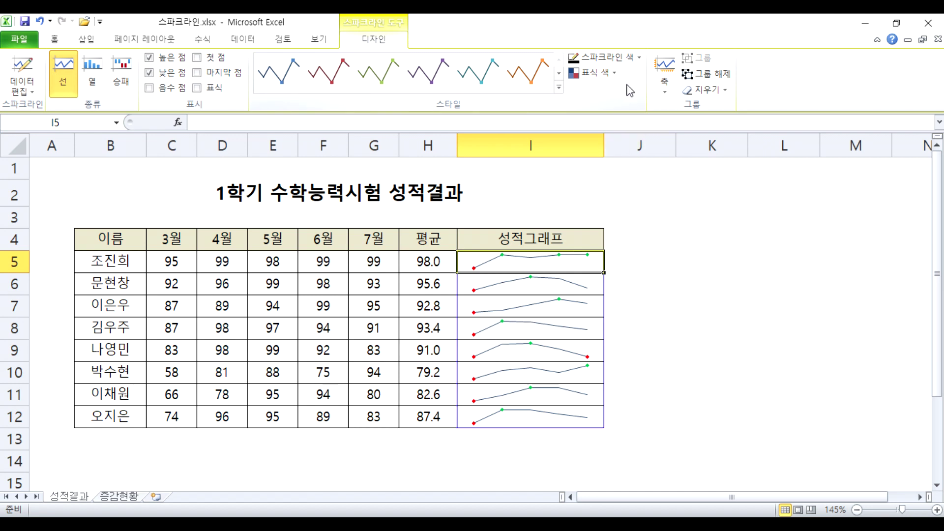
Preview the score sparklines as columns, restore them to lines, then go to the 증감현황 sheet
click(93, 74)
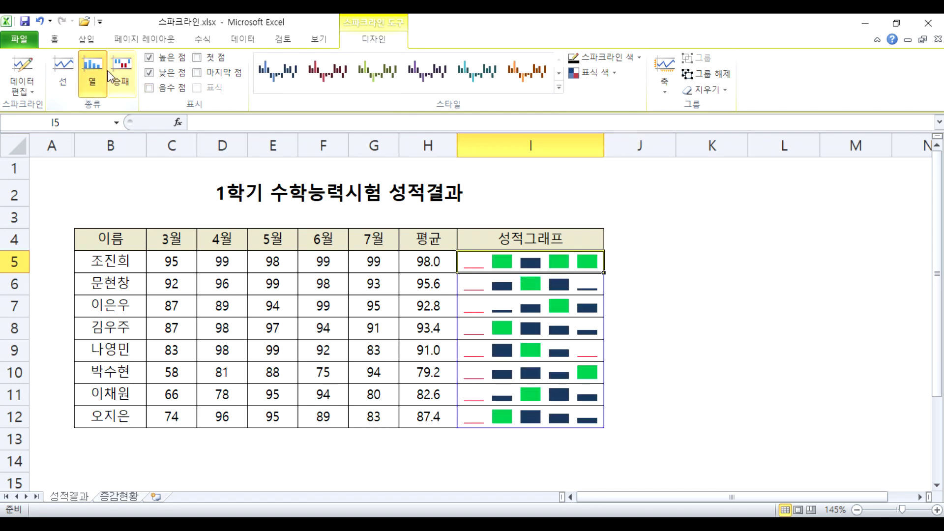
click(68, 72)
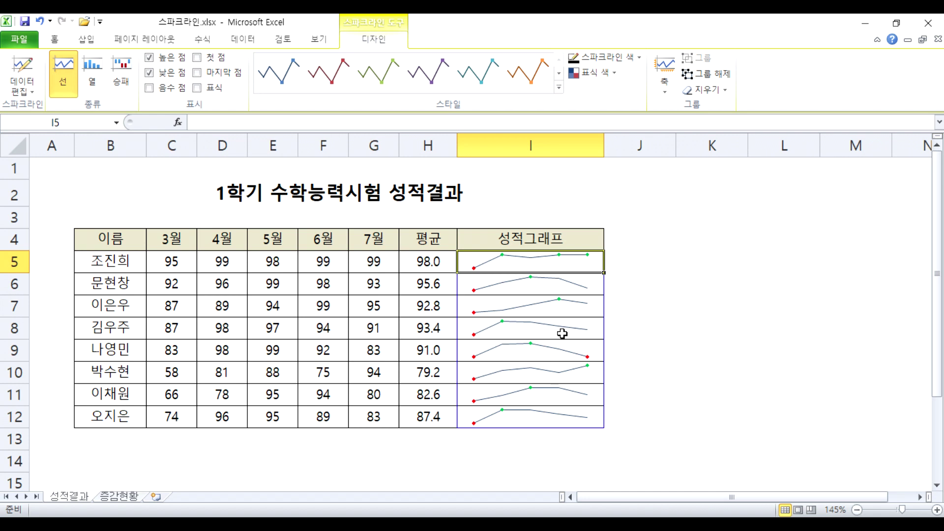
click(121, 498)
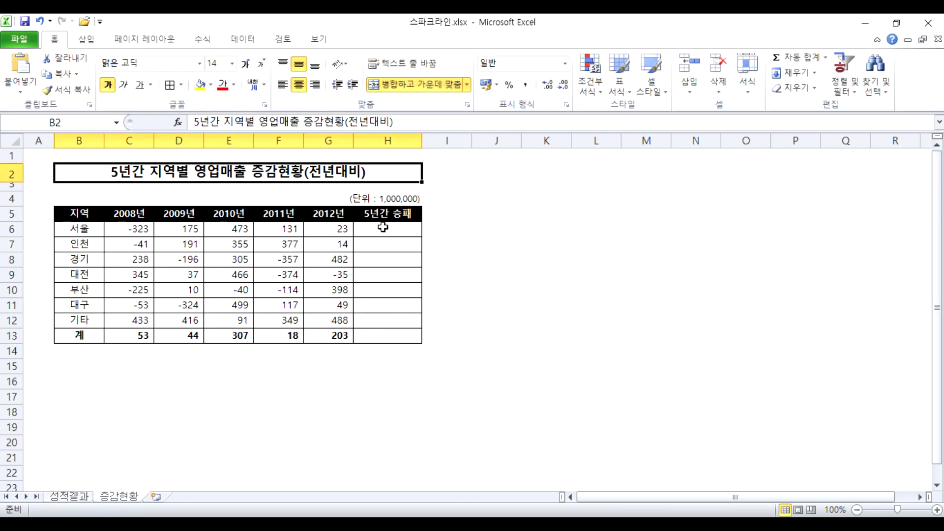
Select the empty 5년간 승패 cells H6:H13 and start inserting 꺾은선형 line sparklines
drag(383, 227, 387, 336)
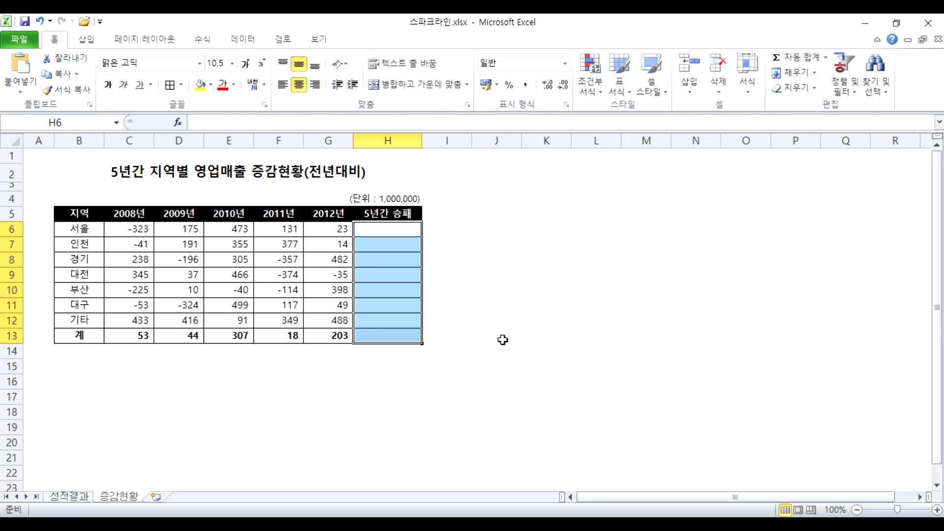
drag(142, 230, 344, 338)
drag(384, 233, 384, 335)
scroll(599, 313, up, 3)
key(alt+n)
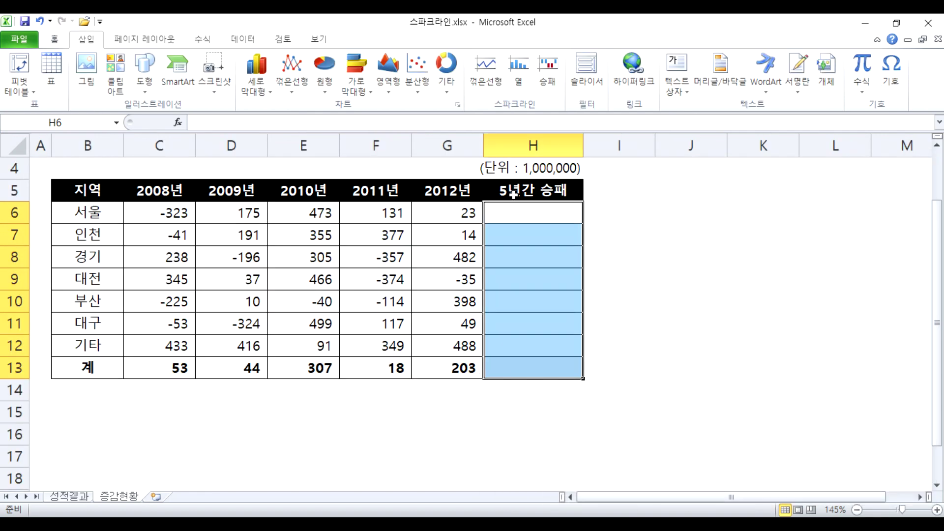
click(487, 70)
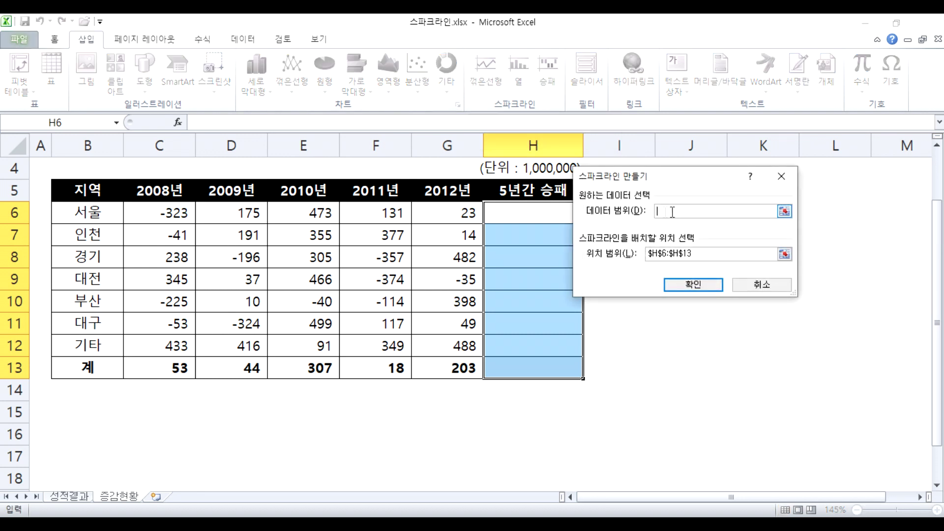
Use C6:G13 as the data range and create the line sparklines in H6:H13
drag(147, 214, 441, 368)
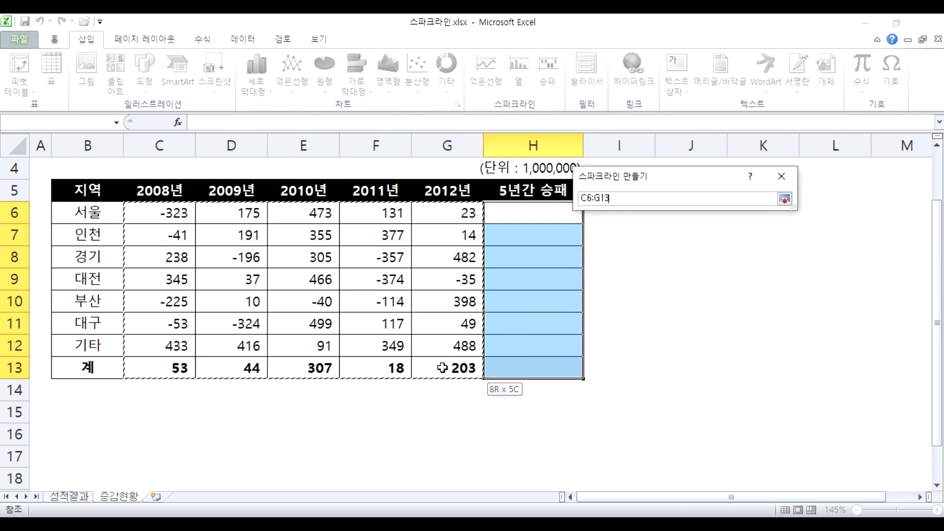
click(680, 284)
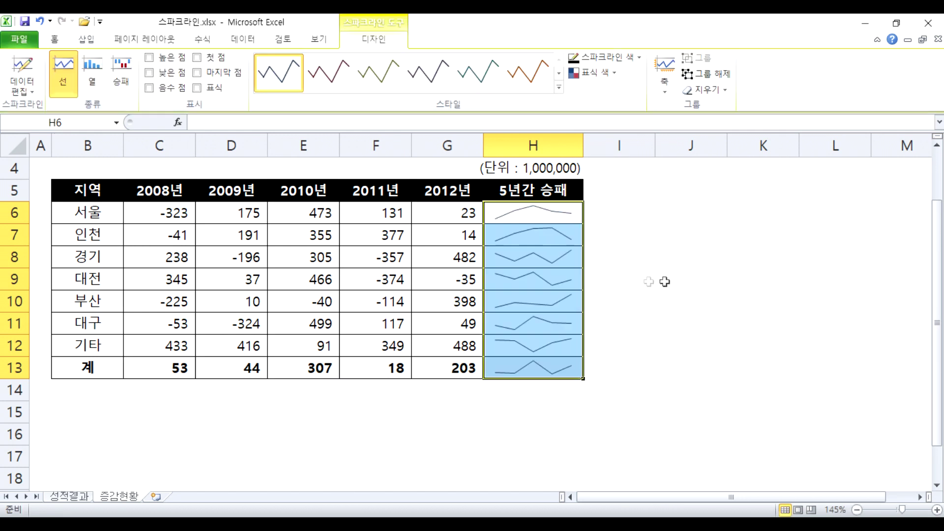
click(514, 211)
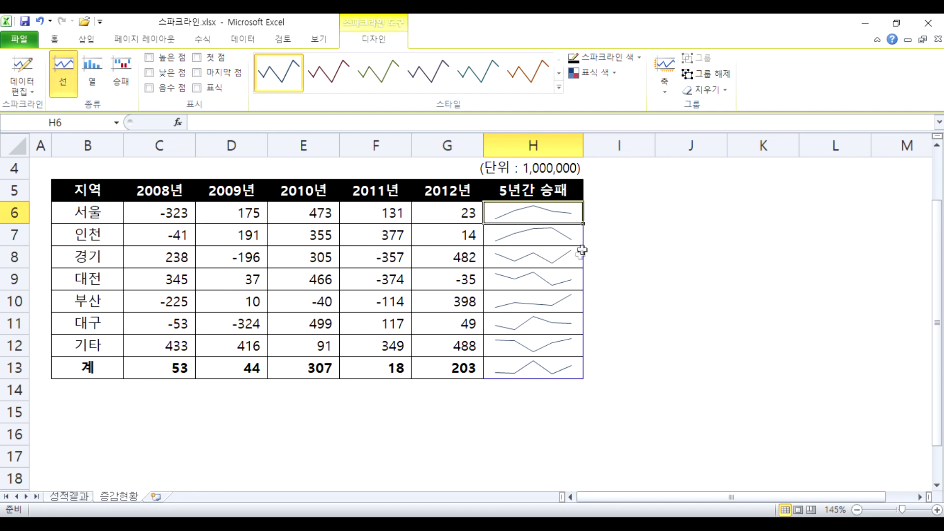
click(504, 301)
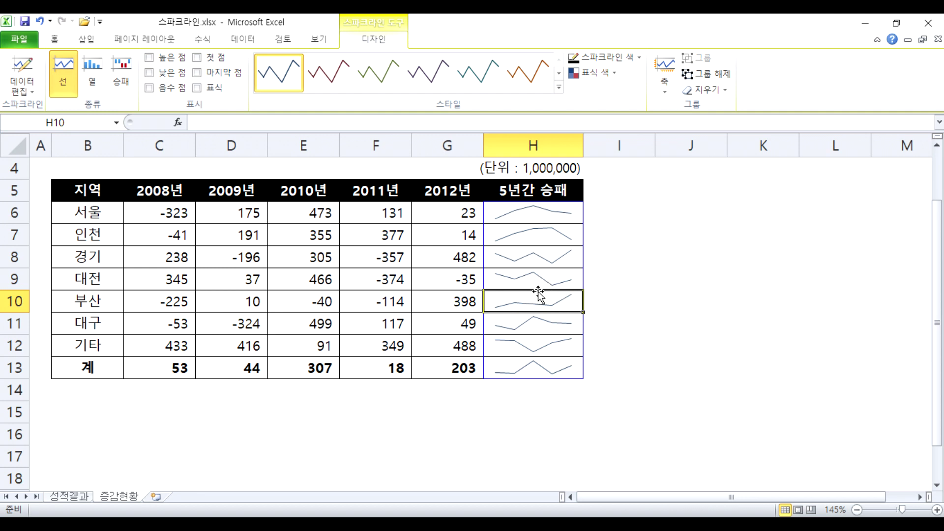
click(96, 72)
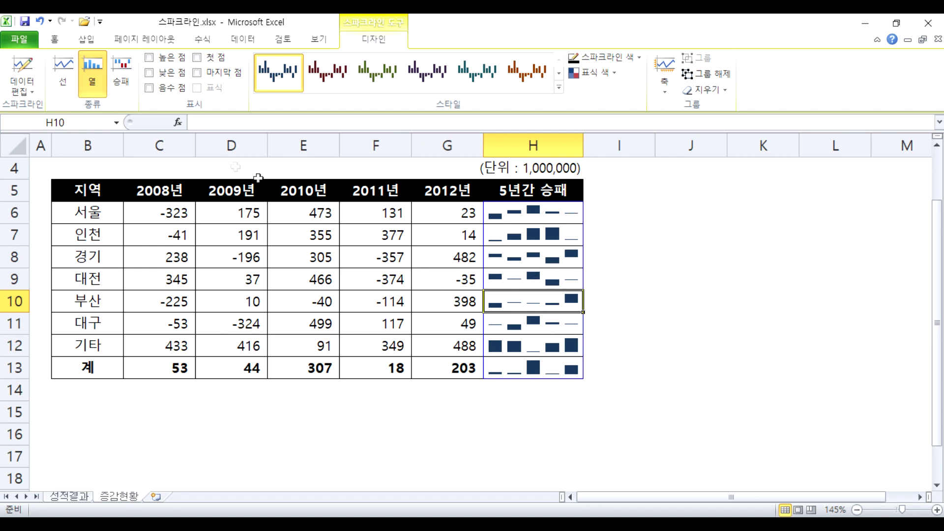
click(122, 77)
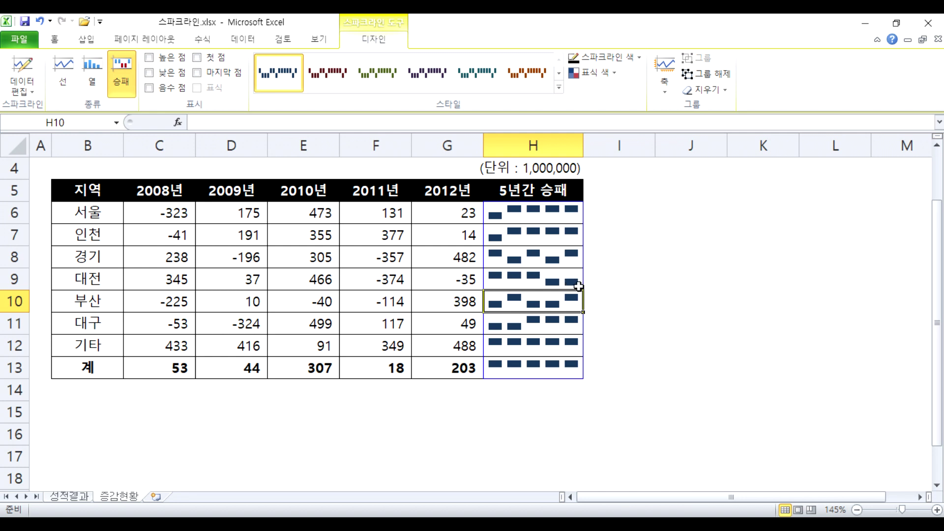
click(510, 350)
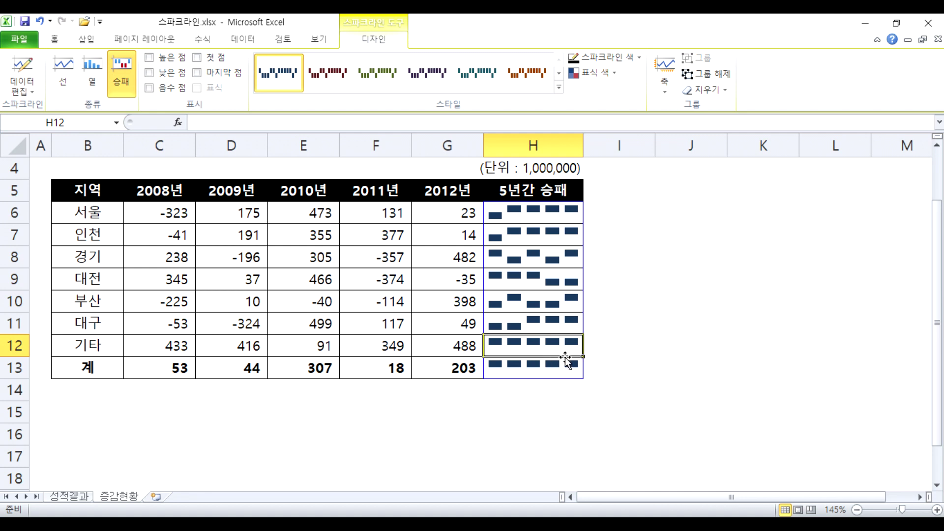
click(541, 325)
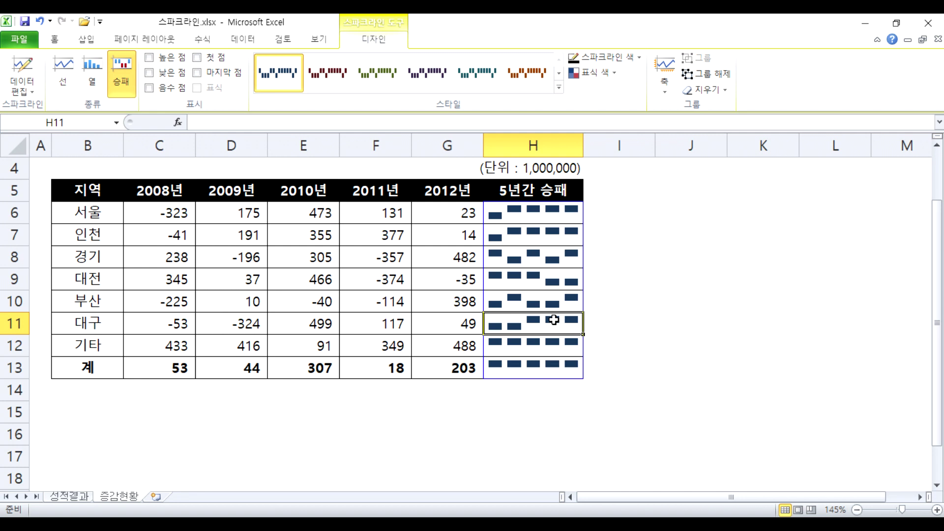
click(93, 68)
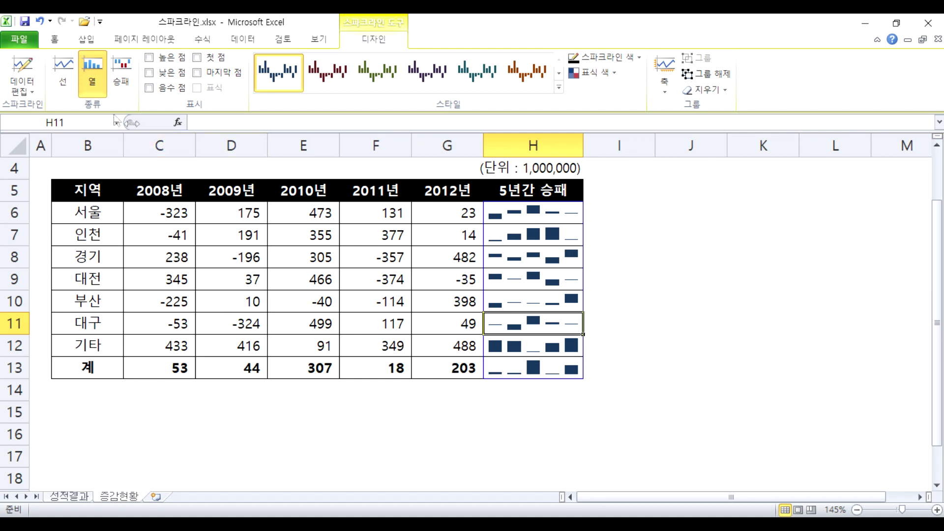
click(63, 69)
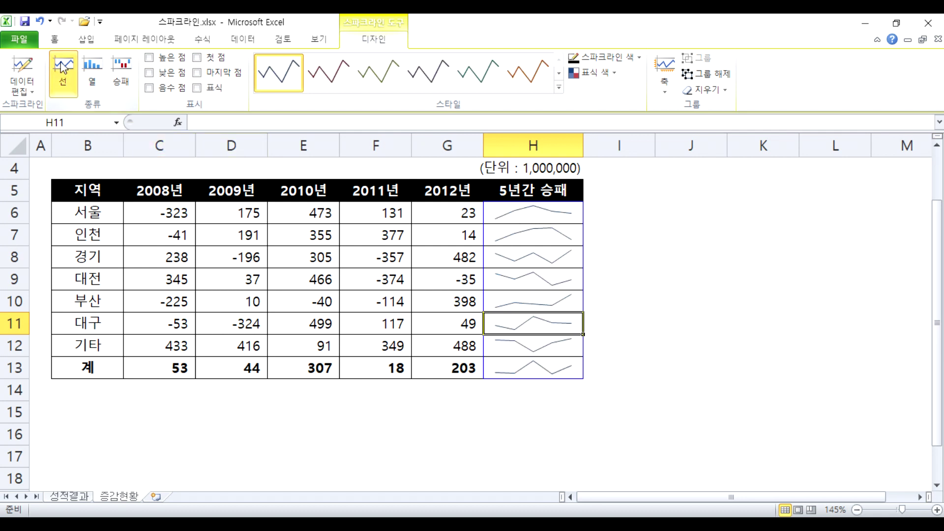
Colour the sparklines' low-point markers red
click(610, 73)
mouse_move(624, 143)
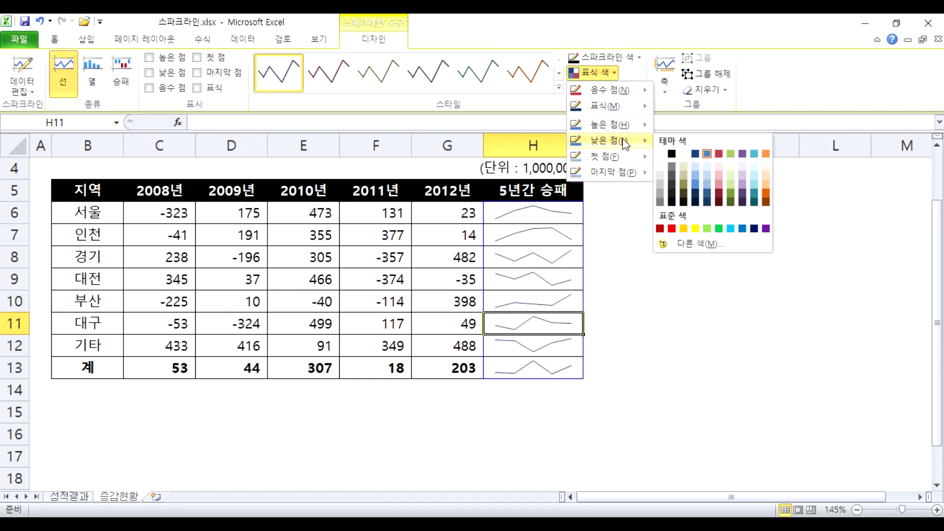
click(672, 228)
Colour the sparklines' high-point markers green
click(608, 73)
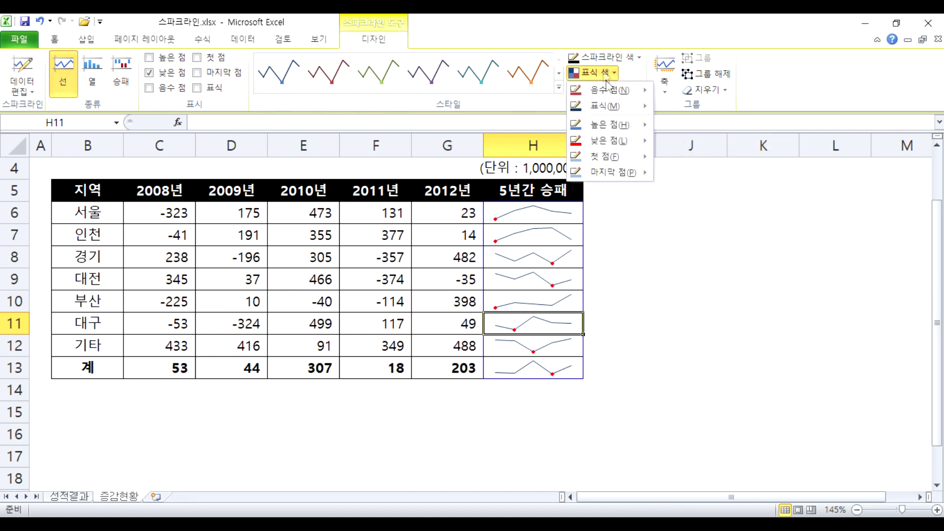
mouse_move(621, 126)
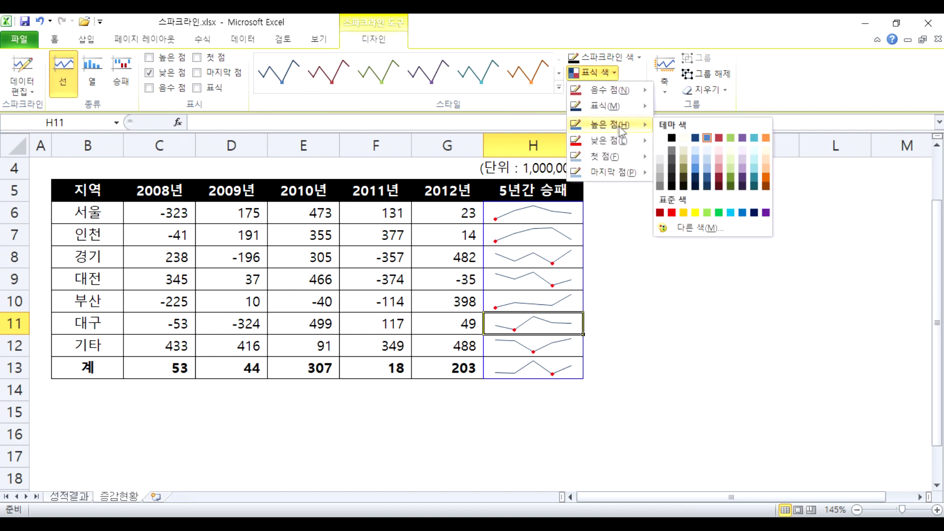
click(719, 212)
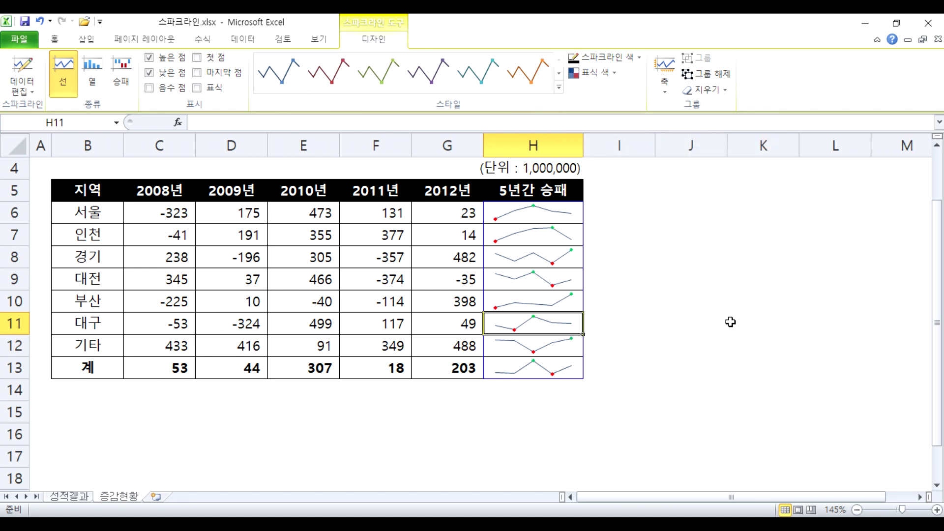
click(641, 227)
click(557, 217)
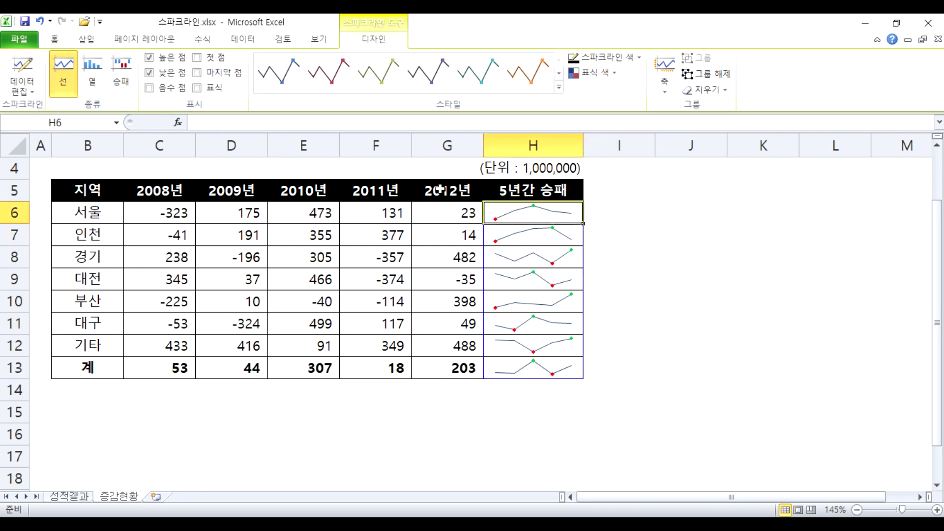
Preview the H6:H13 sparklines as columns, inspect rows, then set them back to line type
click(92, 72)
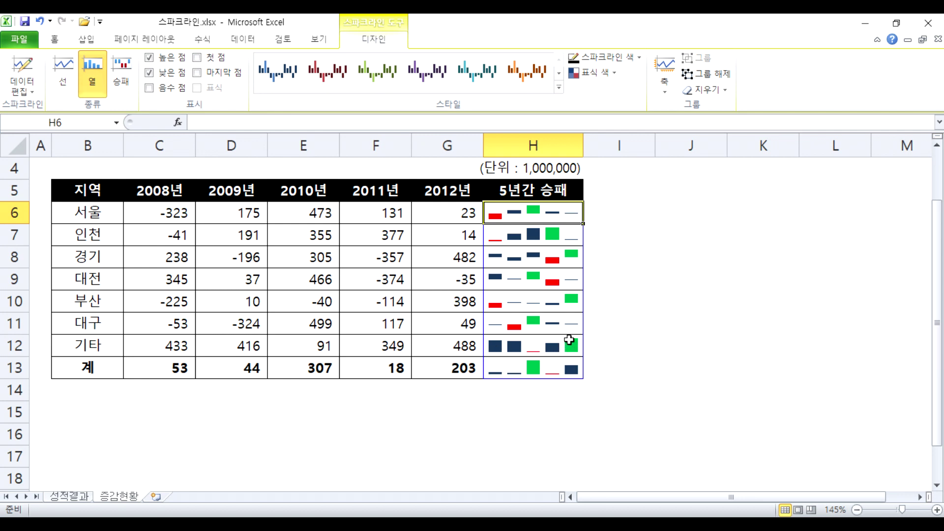
click(526, 303)
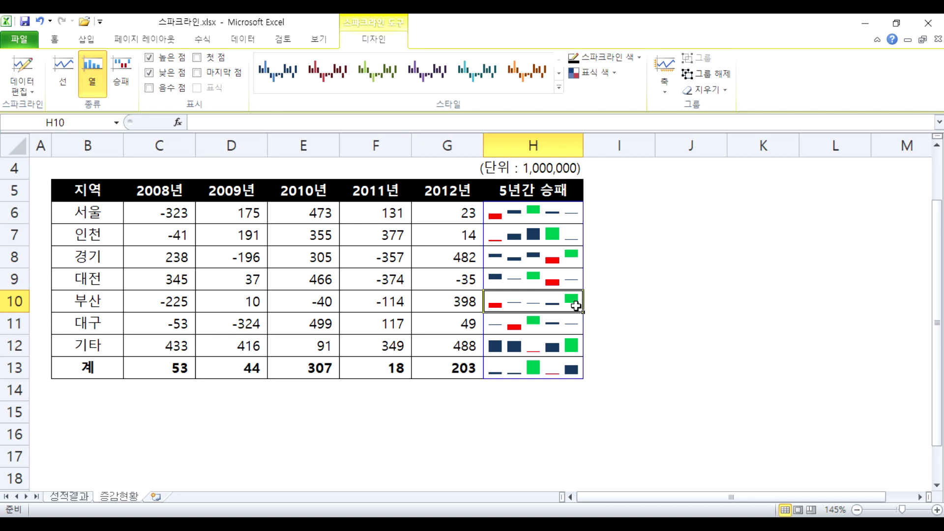
click(536, 368)
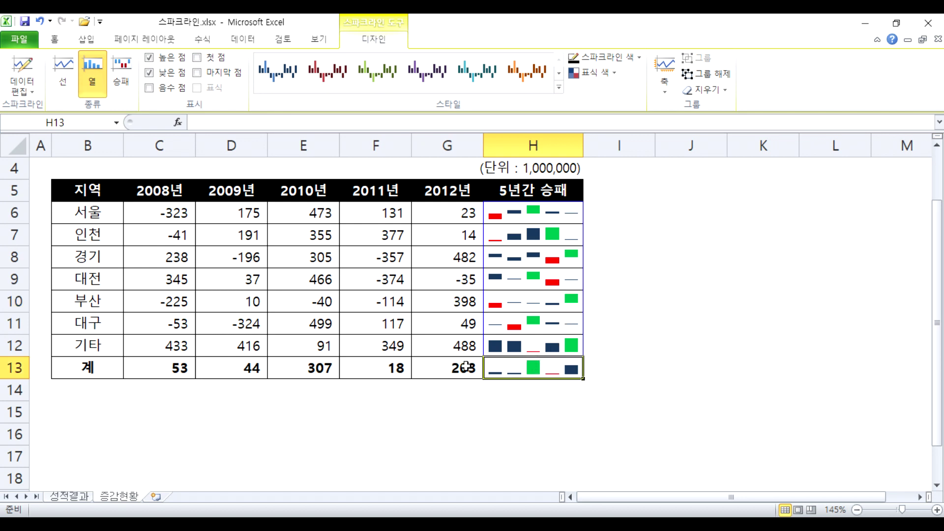
scroll(320, 367, down, 1)
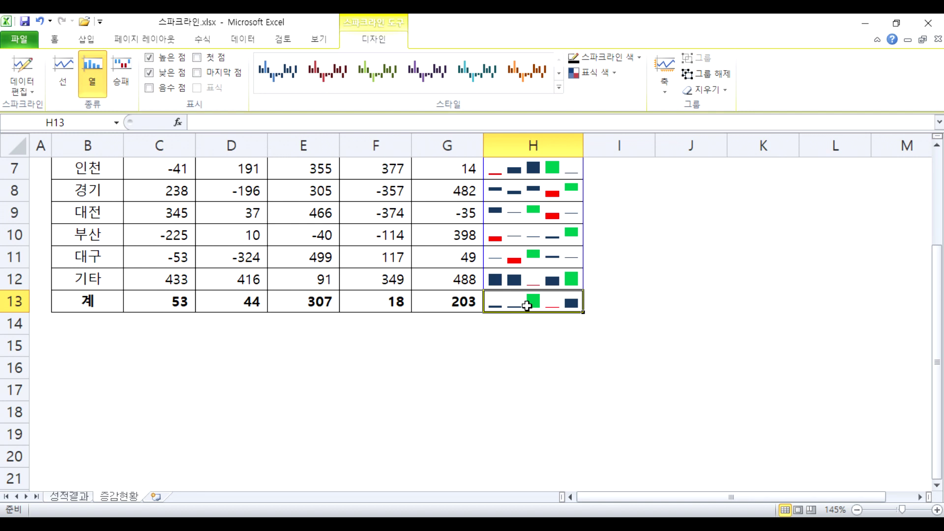
scroll(541, 295, up, 1)
click(512, 215)
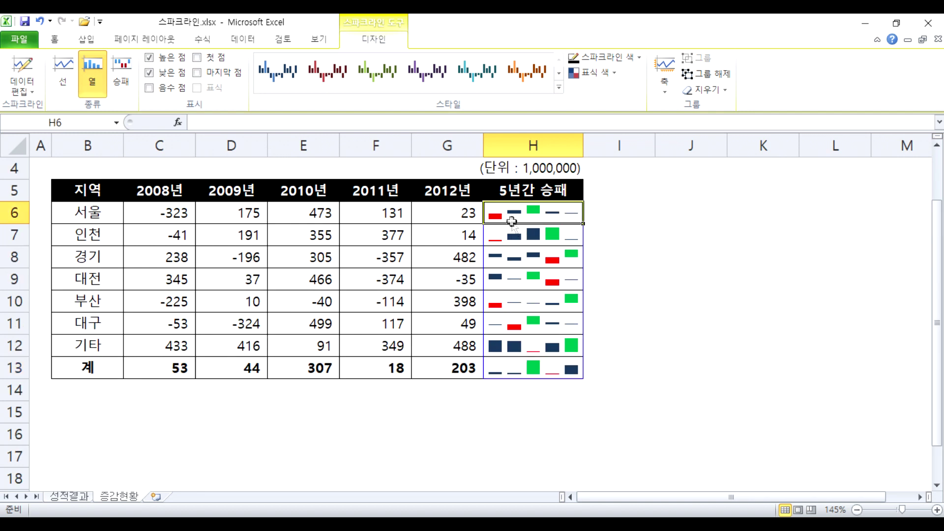
click(63, 74)
click(503, 374)
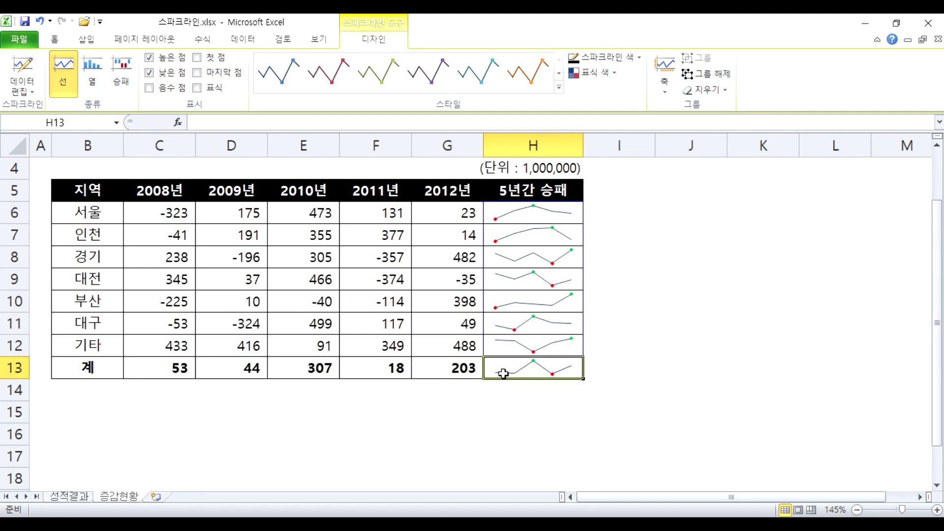
click(92, 74)
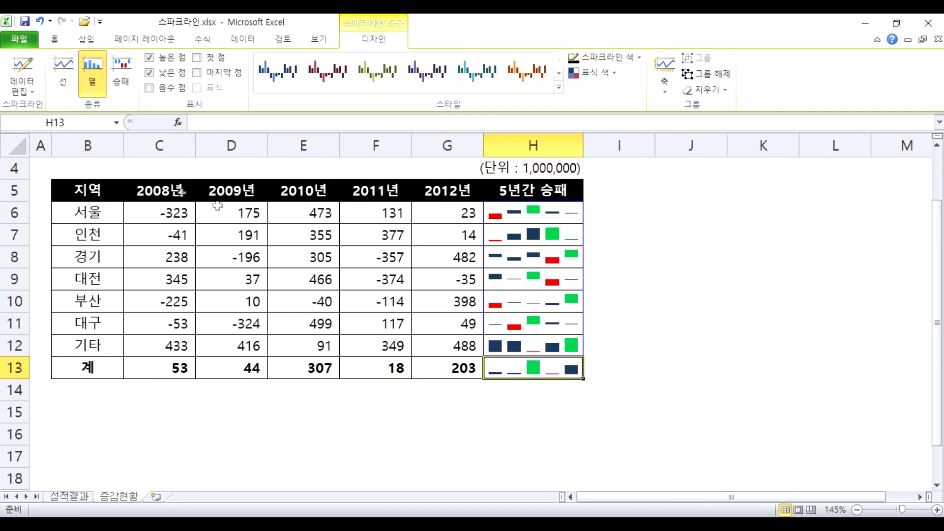
click(63, 73)
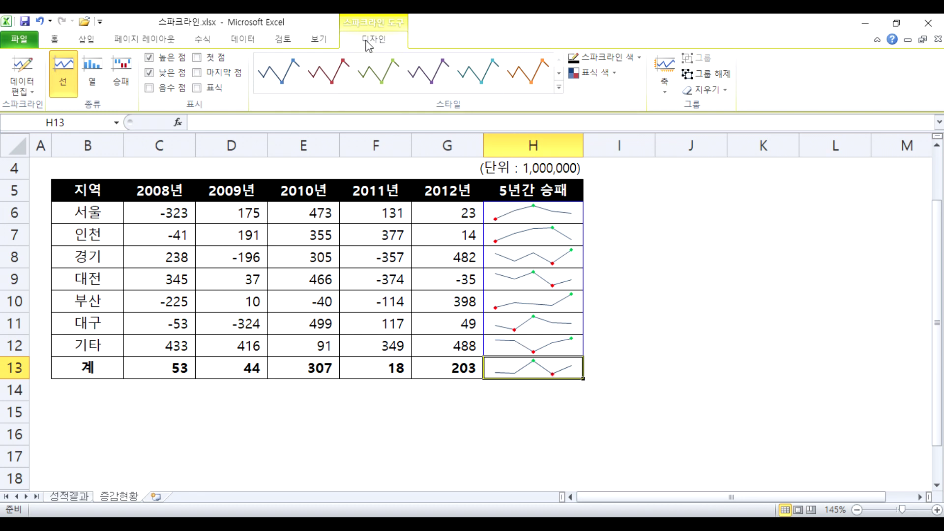
Ungroup the H13 sparkline, try columns and undo, then ungroup H6:H13
click(728, 80)
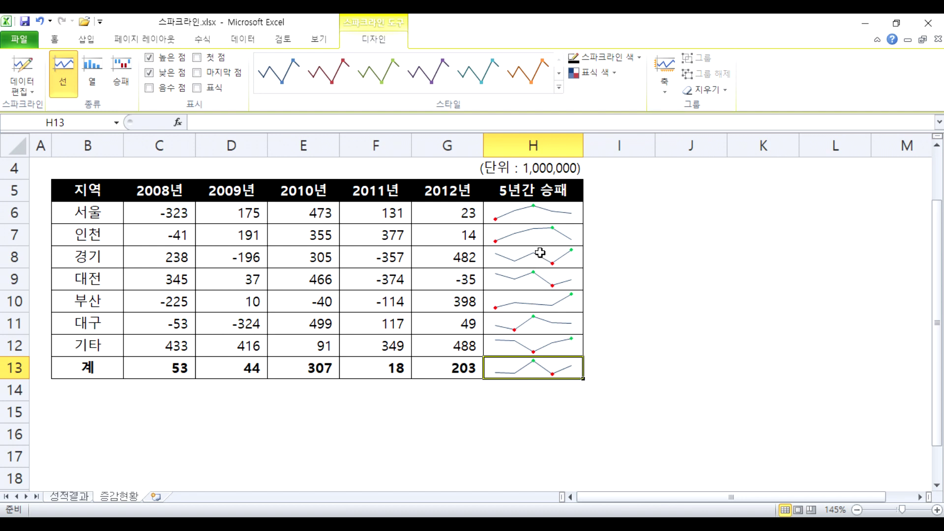
click(88, 71)
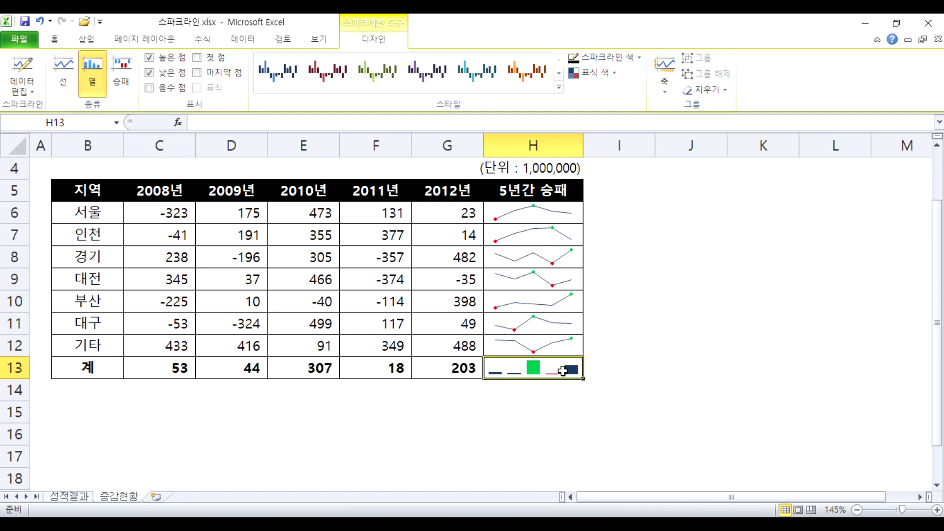
key(ctrl+z)
click(534, 206)
drag(535, 207, 536, 366)
click(701, 75)
Try column type on the H12 and H13 sparklines, undoing each change
click(556, 343)
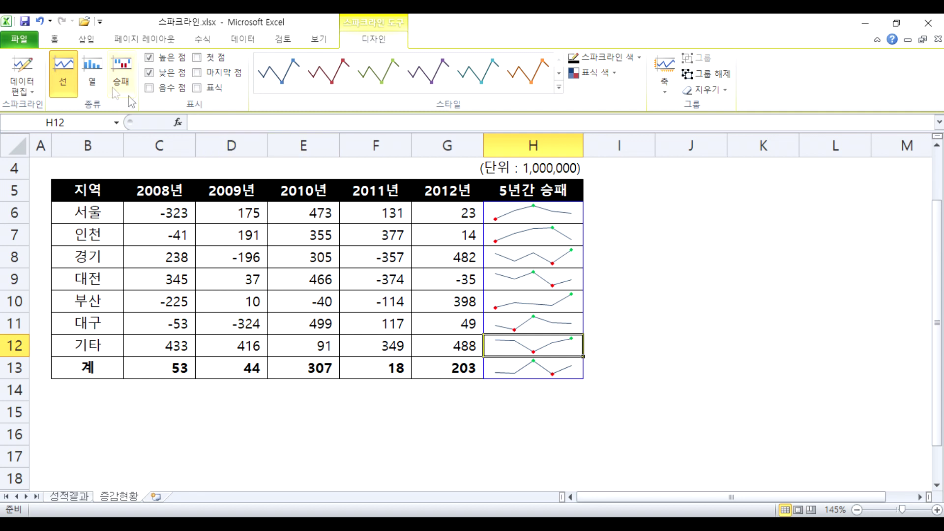
click(92, 81)
key(ctrl+z)
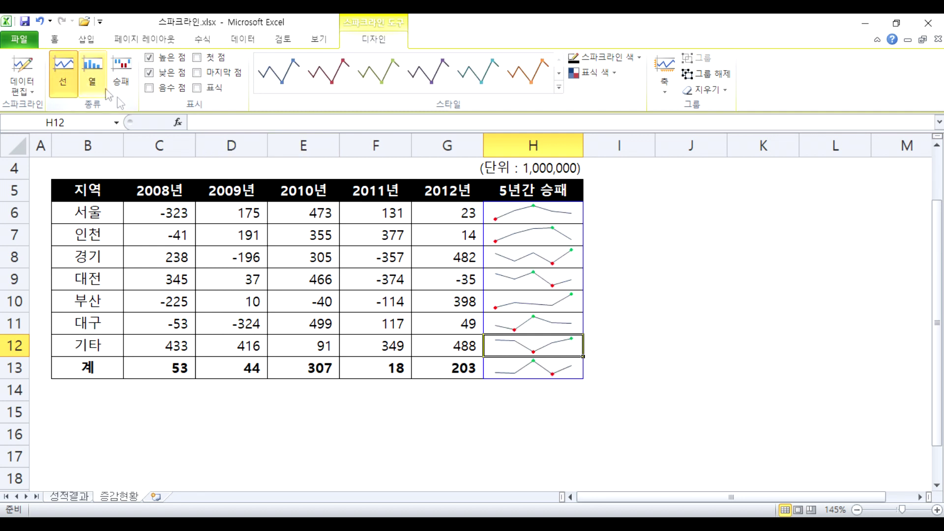
click(728, 74)
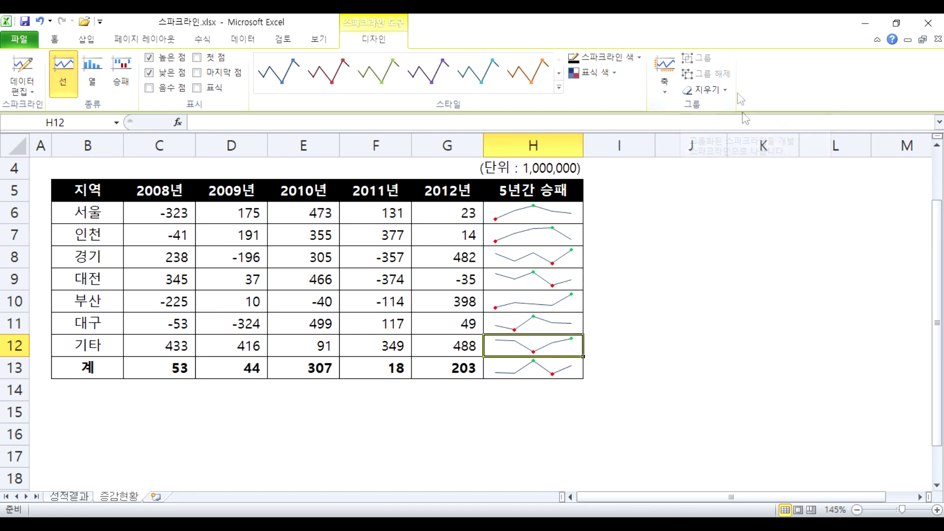
click(564, 366)
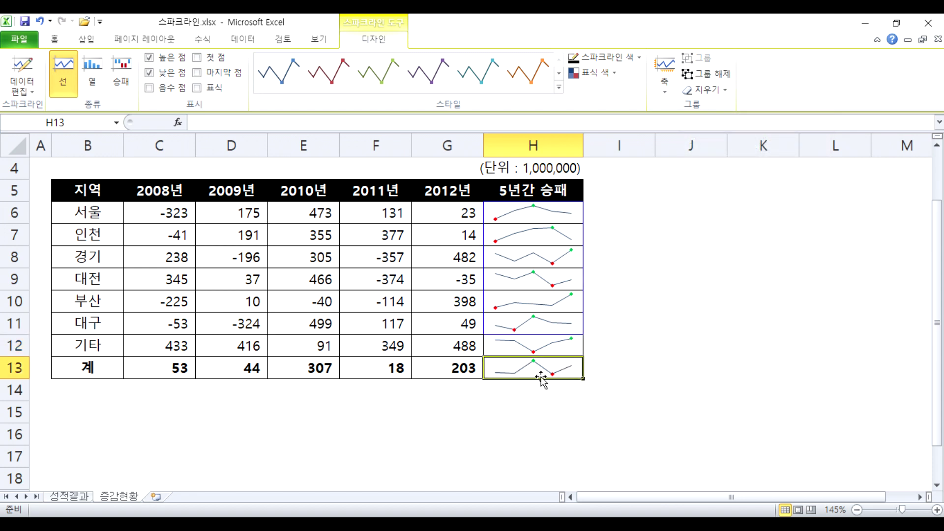
click(94, 73)
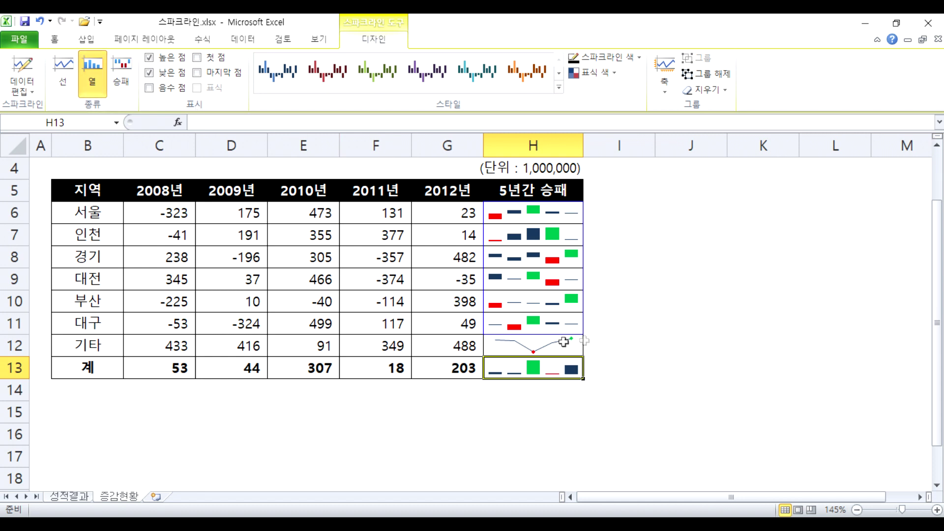
click(548, 340)
key(ctrl+z)
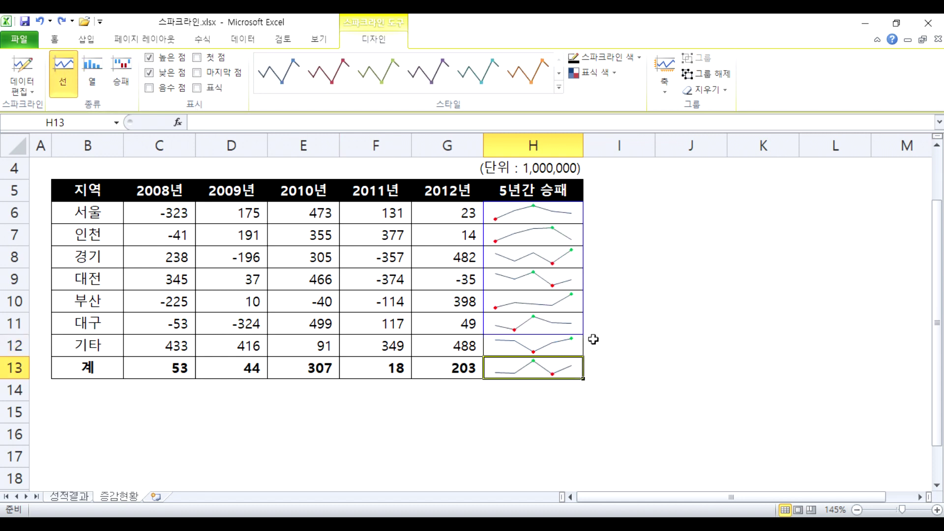
Regroup the H6:H13 sparklines, then ungroup the H13 total-row sparkline from them
click(707, 75)
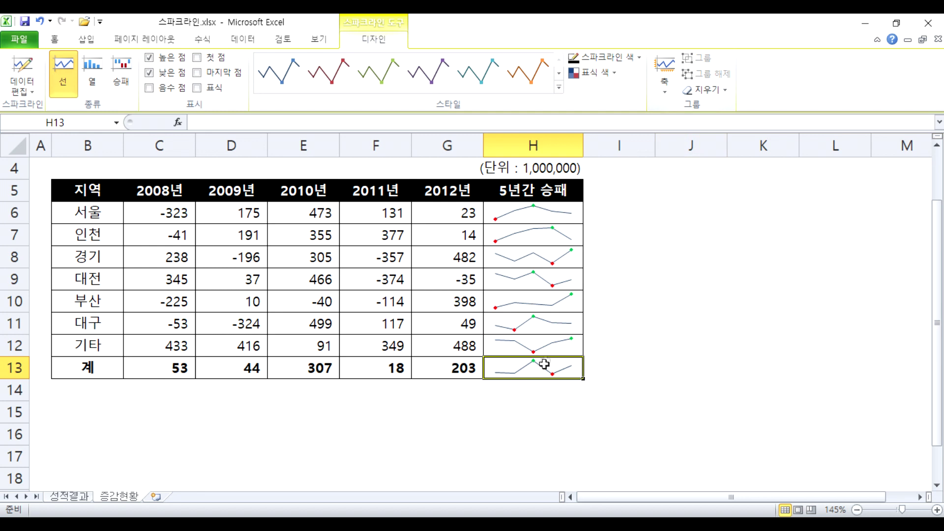
click(550, 212)
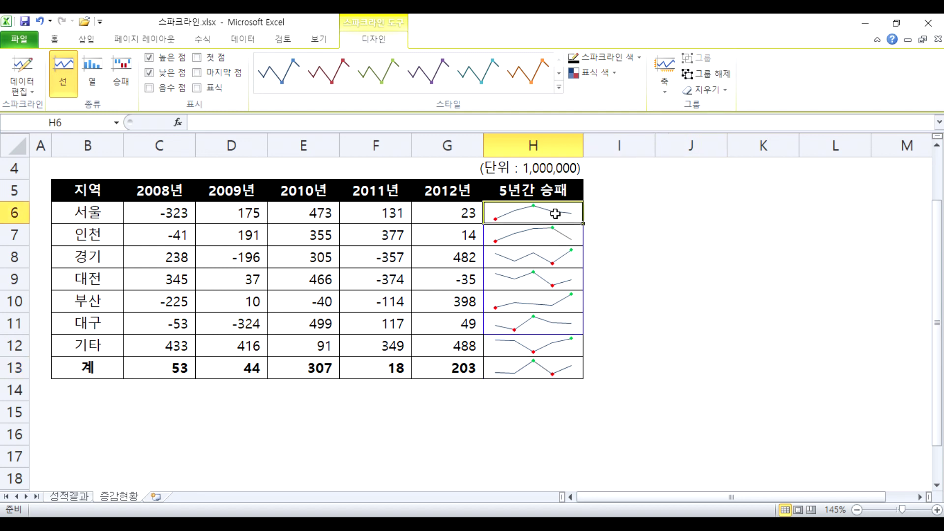
click(557, 236)
click(555, 281)
drag(521, 215, 524, 340)
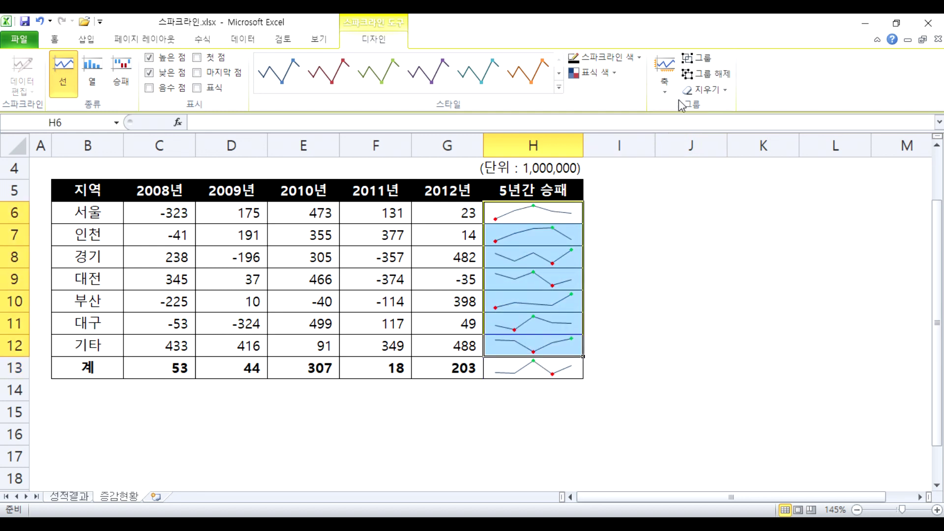
drag(524, 215, 516, 363)
click(698, 59)
click(548, 366)
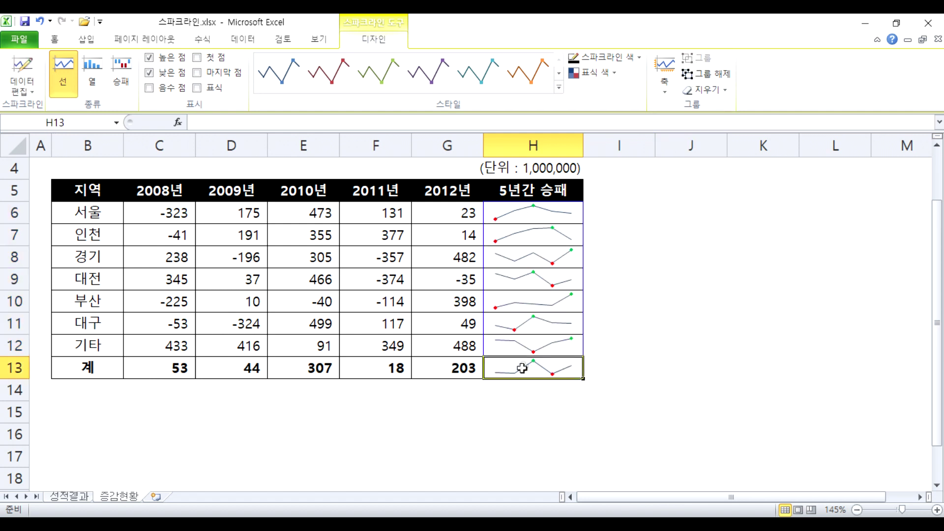
scroll(550, 363, down, 2)
click(707, 74)
scroll(559, 384, up, 1)
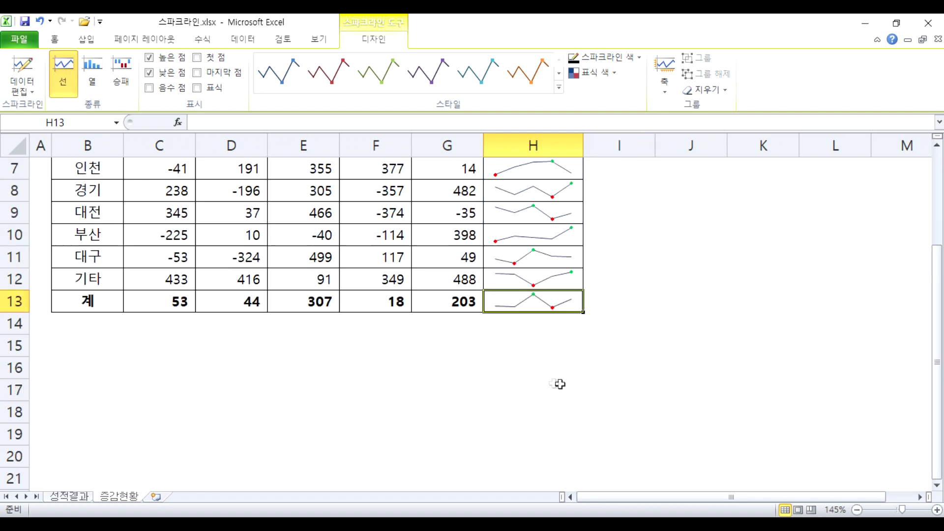
Make H13 a column sparkline, then ungroup H6 and give it win/loss bars
click(100, 79)
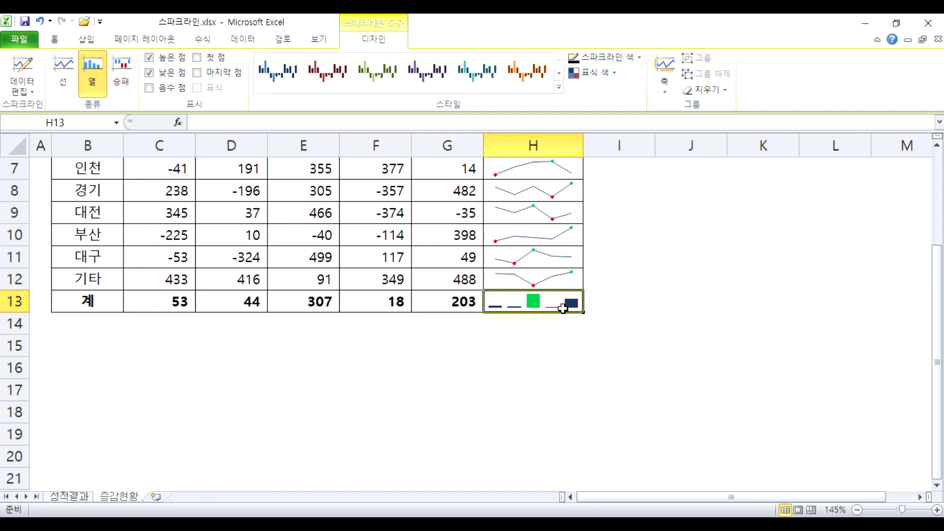
scroll(563, 308, up, 2)
click(540, 276)
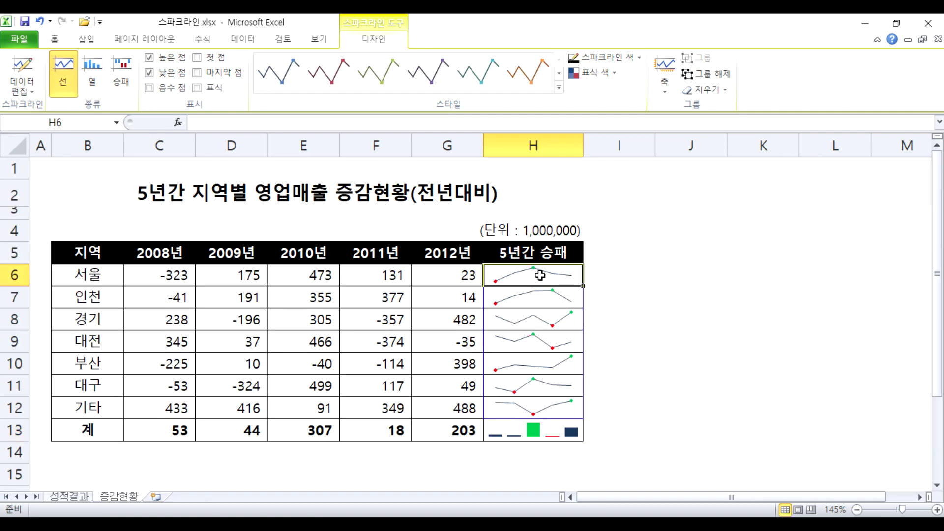
scroll(589, 247, down, 1)
click(708, 79)
click(121, 74)
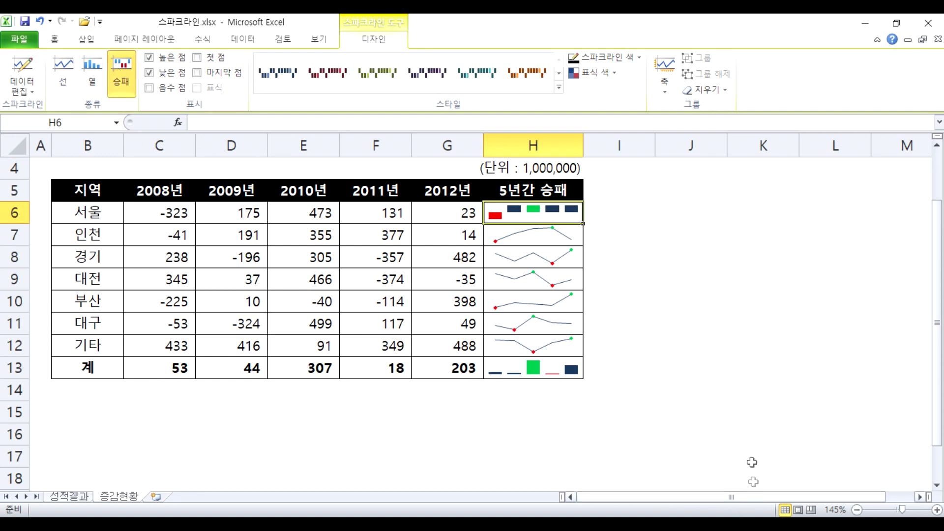
Ungroup H7 and try win/loss bars, leaving it as a column sparkline
click(543, 236)
click(720, 77)
click(92, 74)
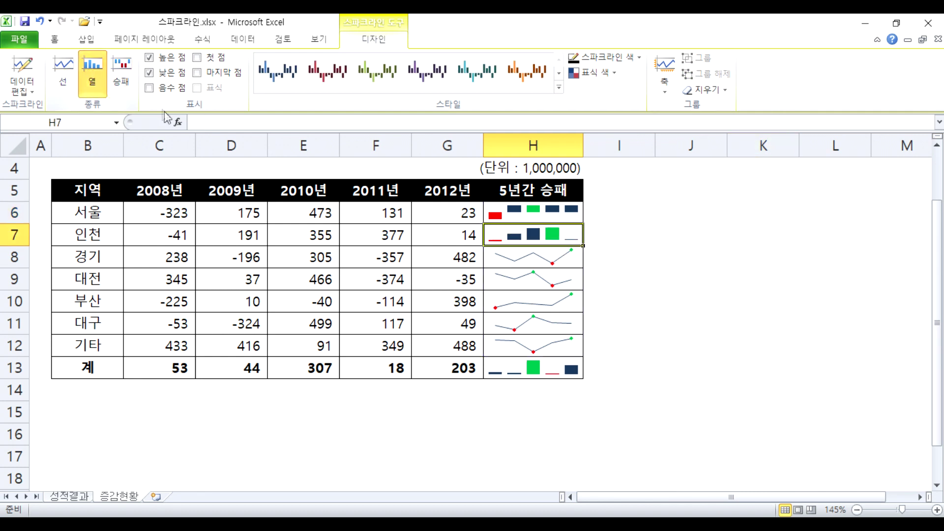
click(121, 73)
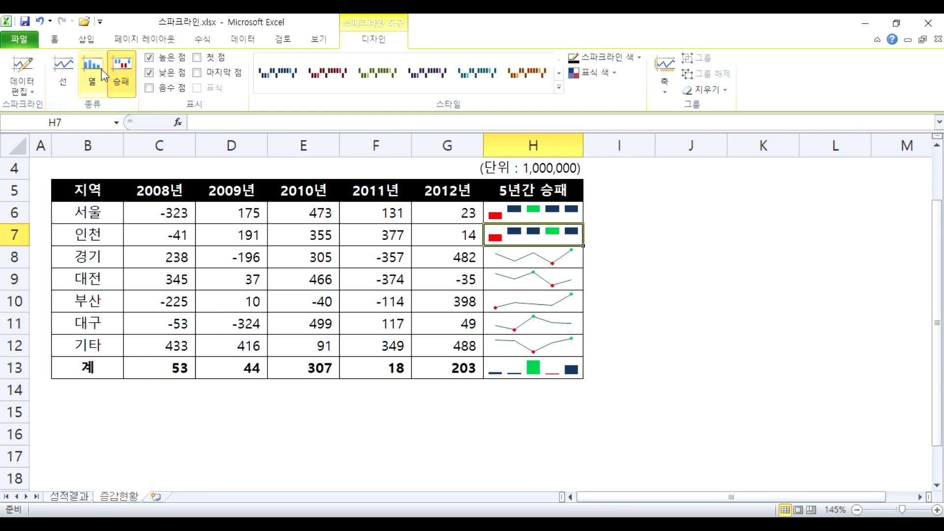
click(102, 75)
Cycle the H6:H12 sparklines through win/loss, line and column, ending on line
drag(509, 218, 512, 352)
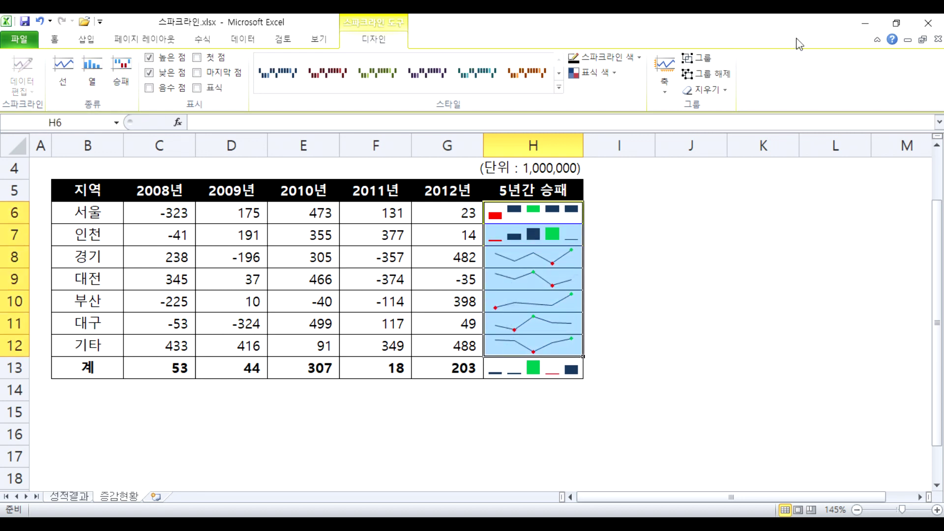
click(121, 74)
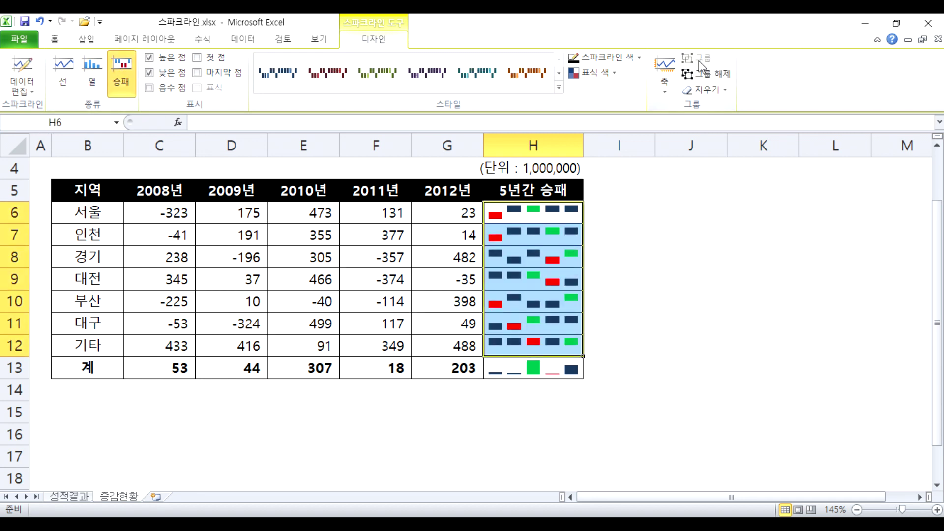
click(73, 69)
click(93, 79)
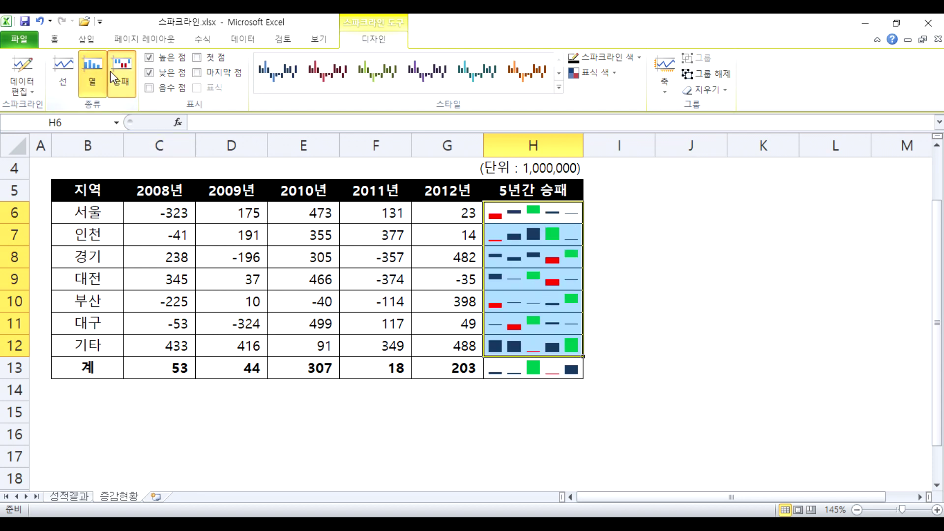
click(110, 72)
click(67, 83)
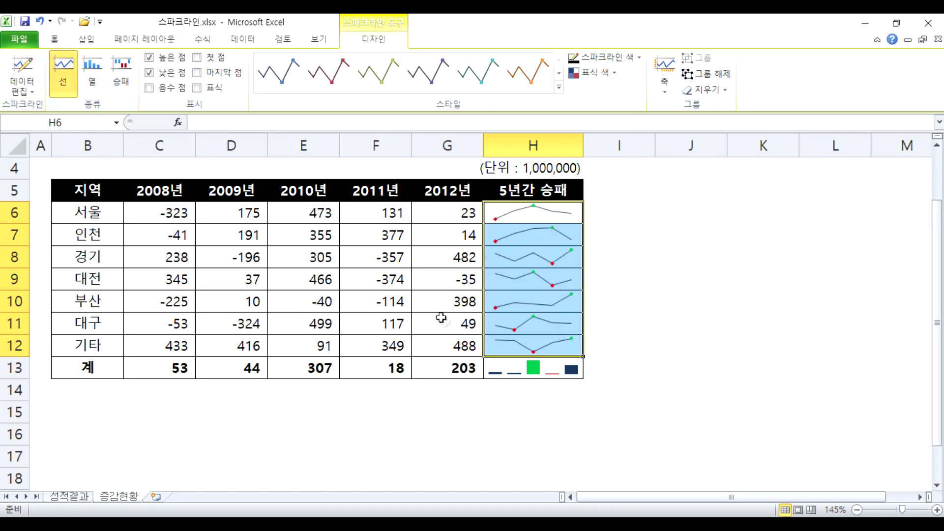
Preview the H13 total sparkline as a line, then return it to columns
click(514, 373)
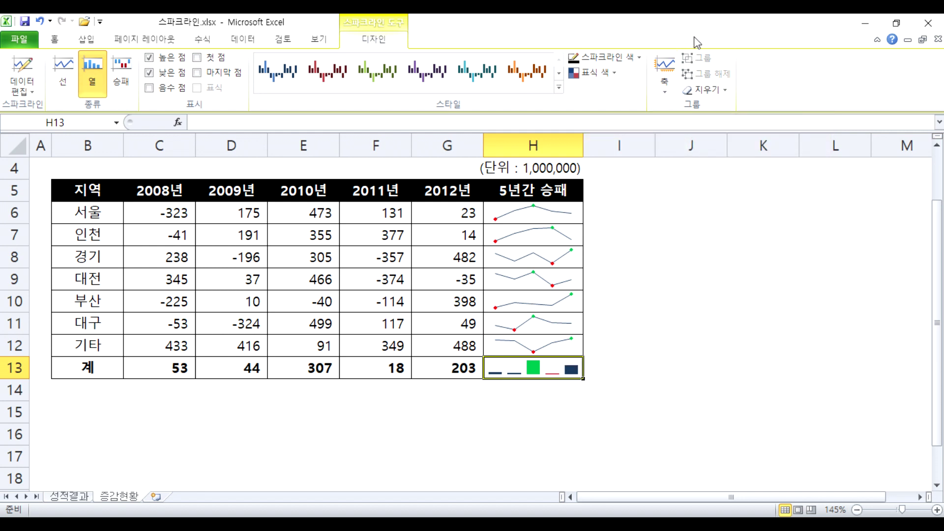
click(72, 67)
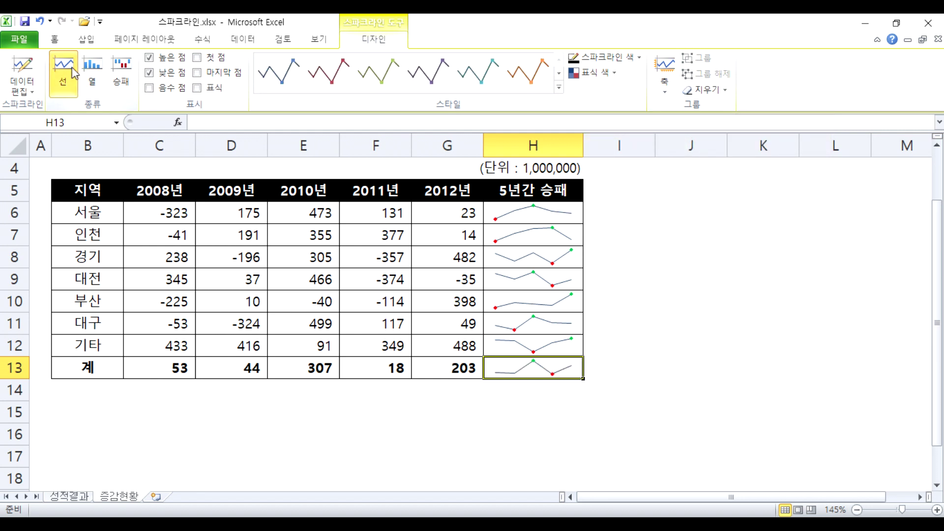
click(87, 69)
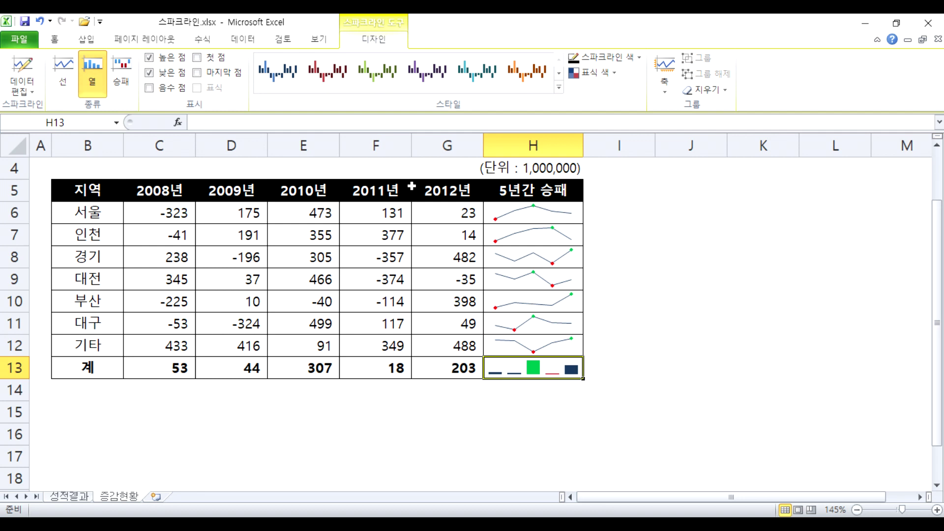
Show negative points and colour them yellow on the H6:H12 sparklines
click(150, 89)
click(154, 91)
click(613, 74)
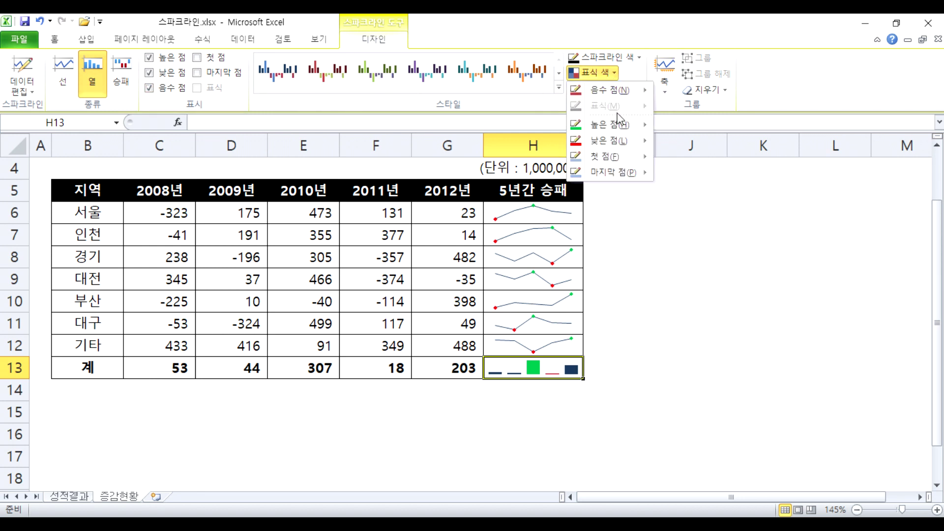
mouse_move(622, 91)
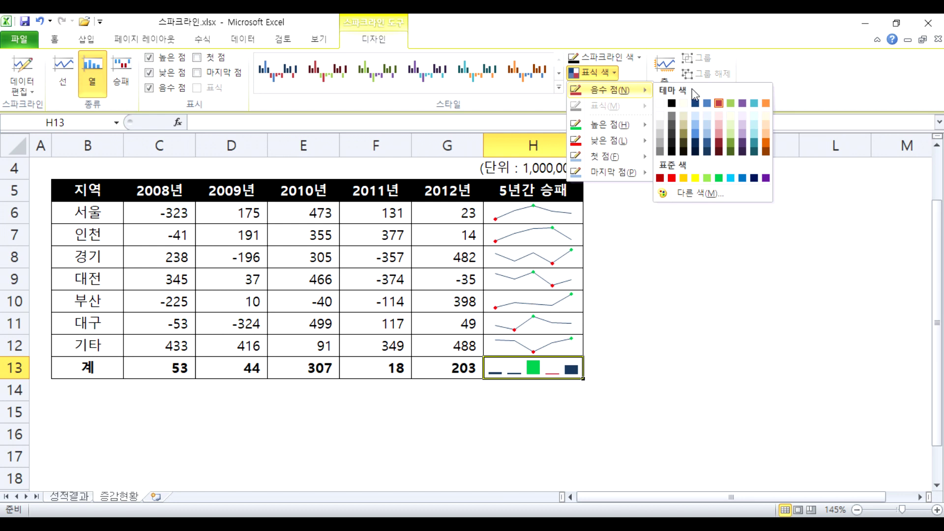
click(695, 178)
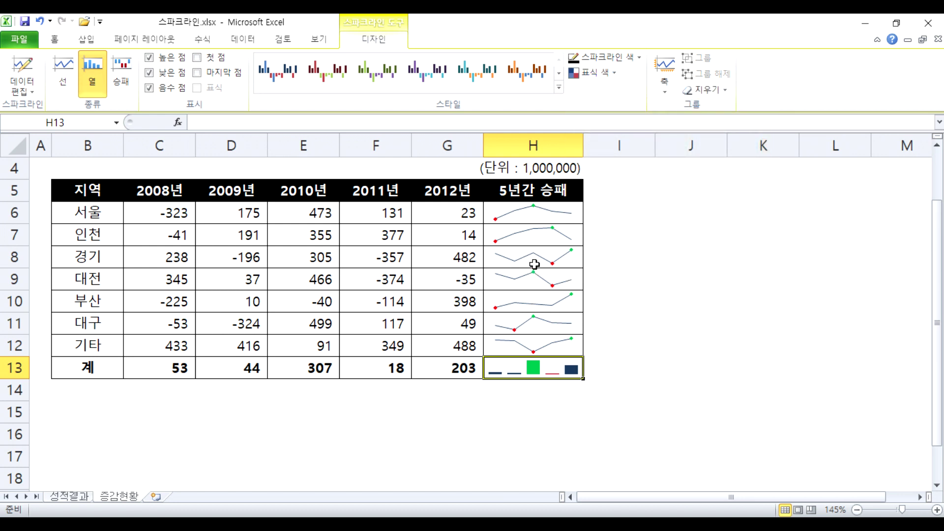
click(532, 212)
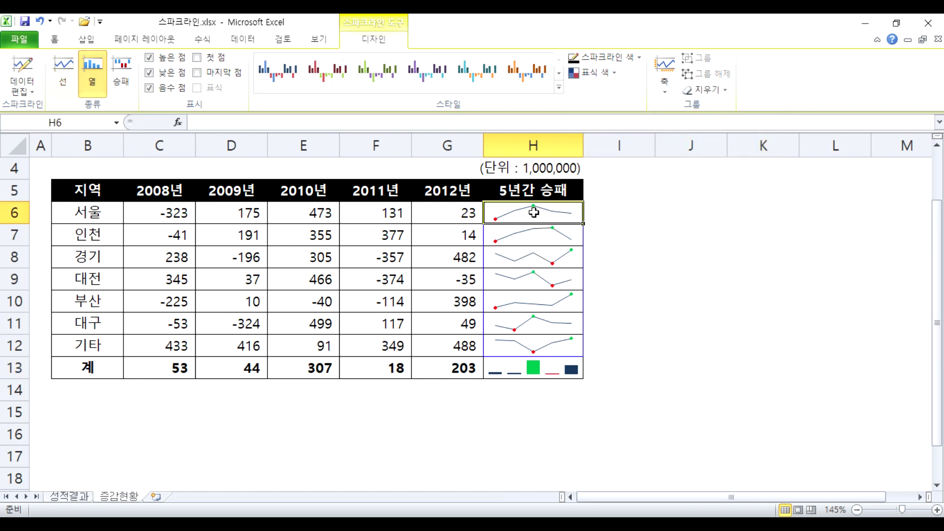
click(605, 73)
mouse_move(604, 107)
mouse_move(605, 90)
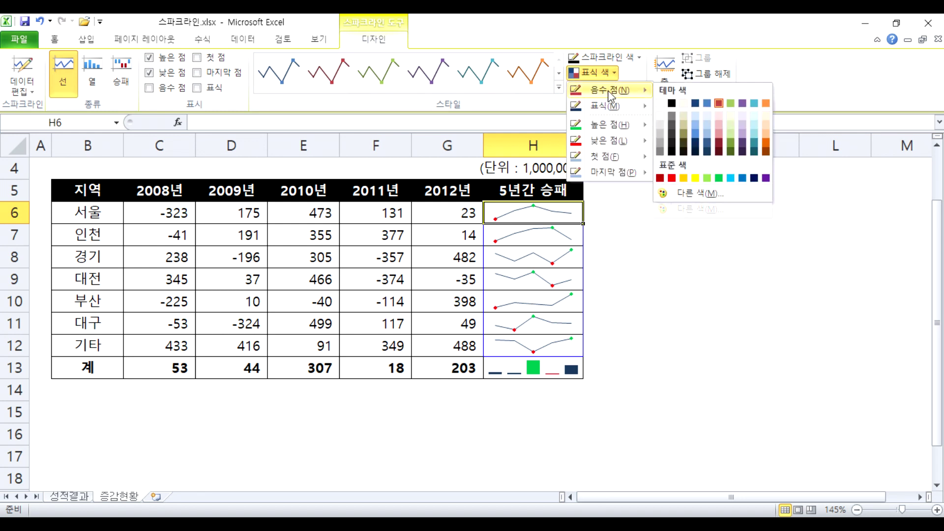
click(696, 178)
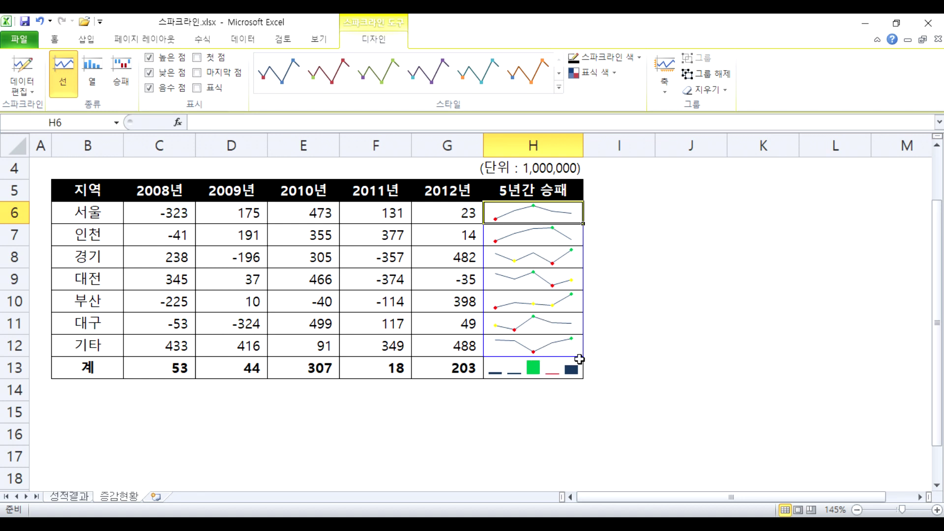
Change the negative-point marker colour from yellow to blue
click(610, 73)
mouse_move(635, 90)
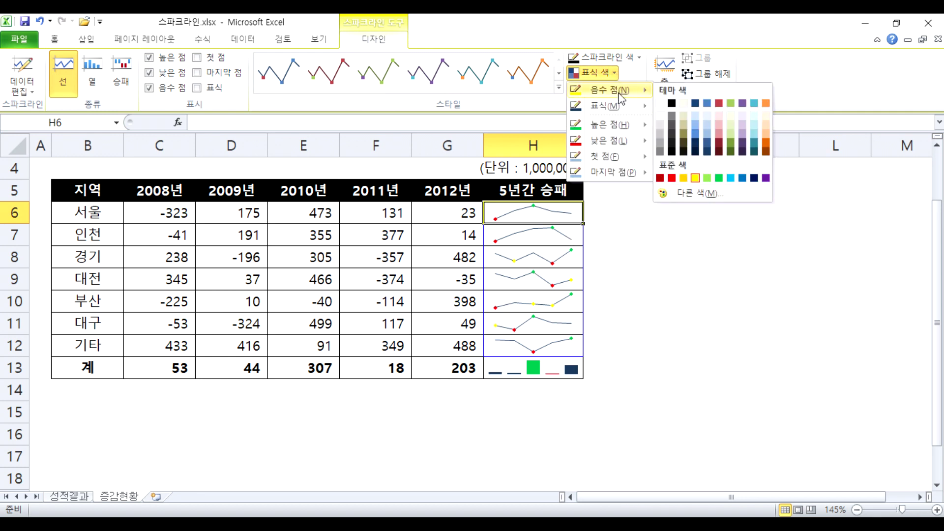
click(743, 178)
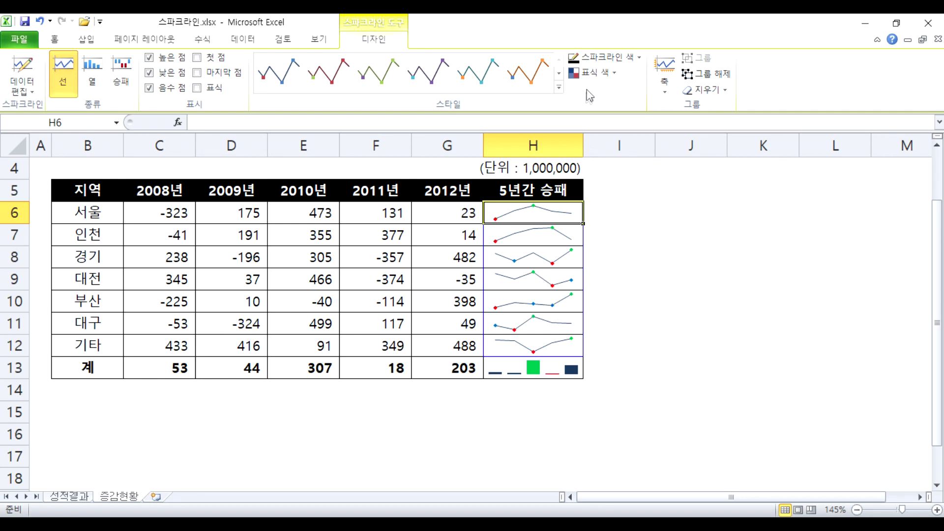
click(596, 73)
Uncheck Negative Point and Markers in the Show group
mouse_move(610, 110)
mouse_move(613, 91)
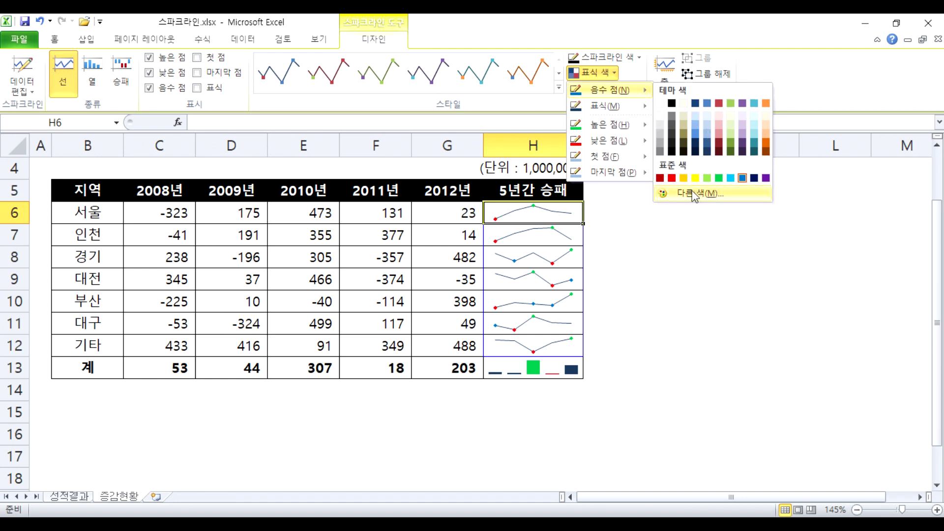
click(150, 89)
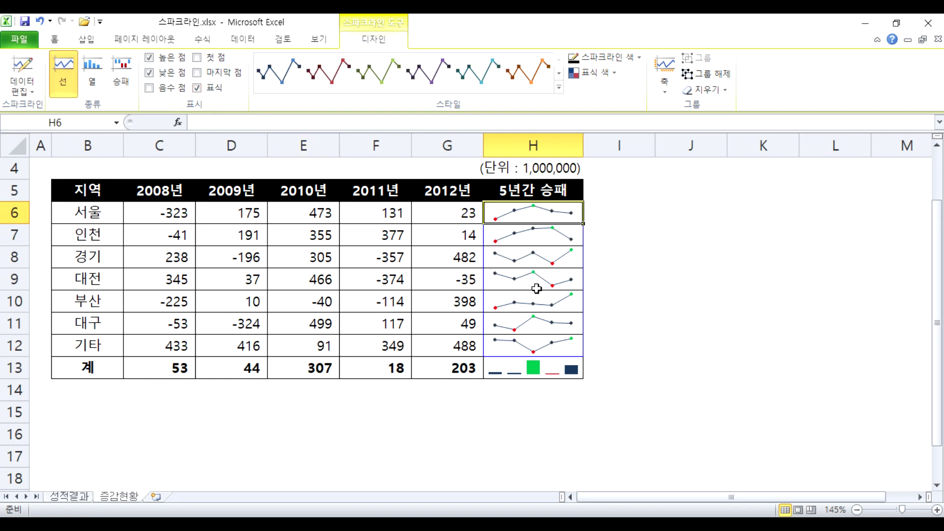
click(197, 88)
Look over the axis and marker colour options without changing anything
click(674, 92)
click(596, 72)
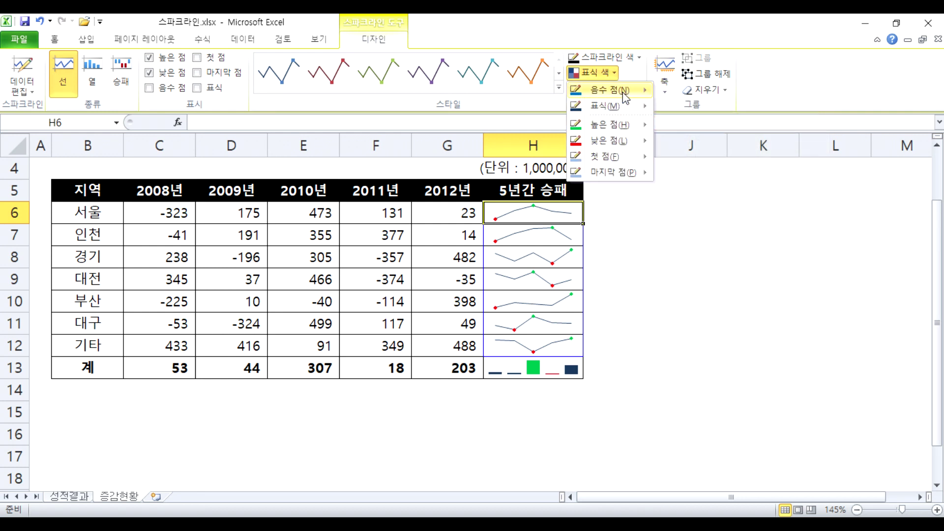
mouse_move(624, 95)
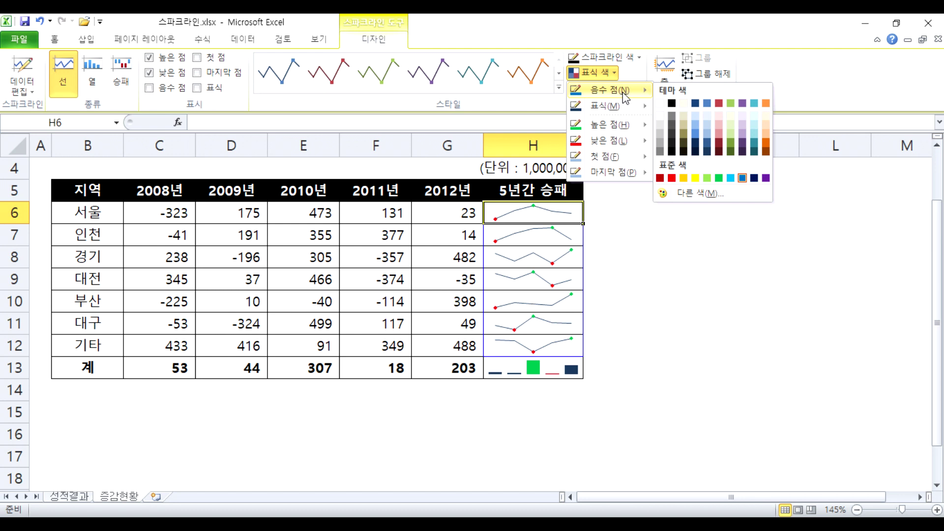
click(634, 330)
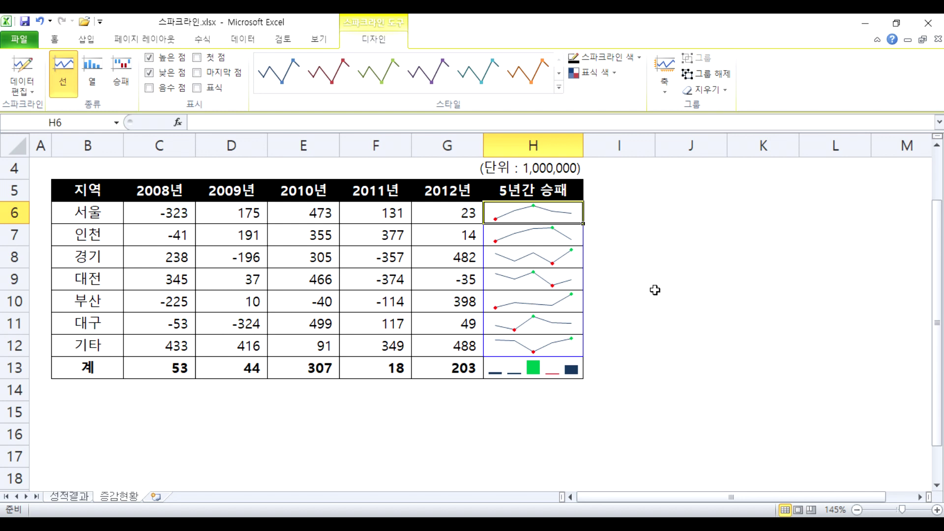
click(653, 275)
Ungroup the sparklines from H7, then select H13 and cell D9
click(566, 249)
click(563, 235)
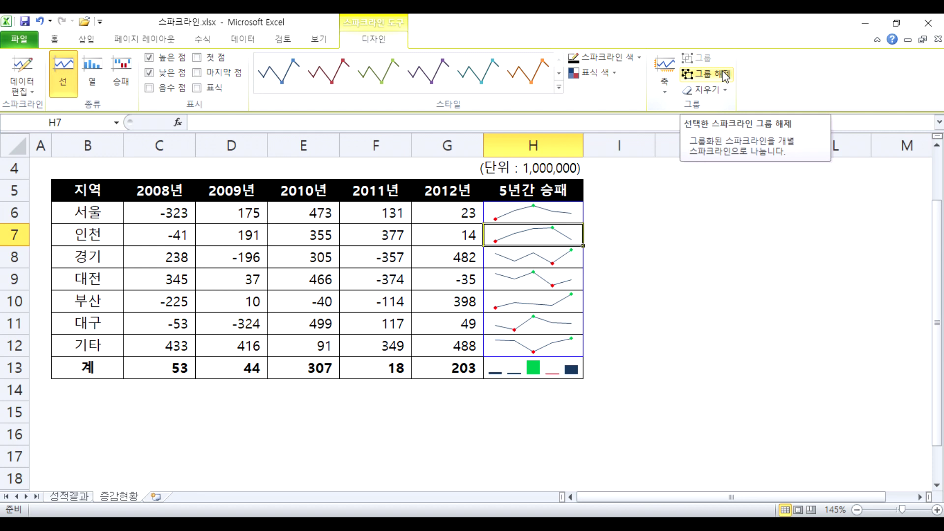
click(725, 77)
click(542, 376)
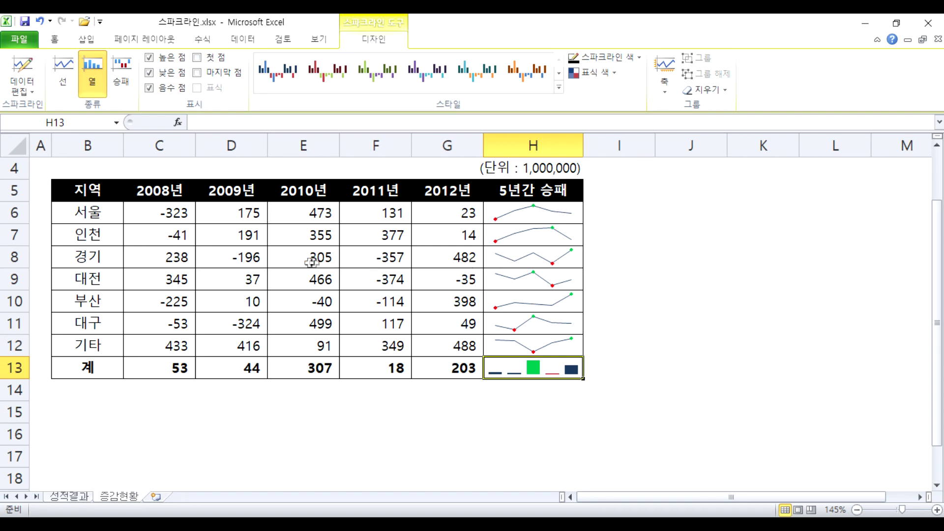
click(263, 272)
Flip between the 성적결과 and 증감현황 sheets, ending on 성적결과 with its I5:I12 sparklines
scroll(275, 277, down, 12)
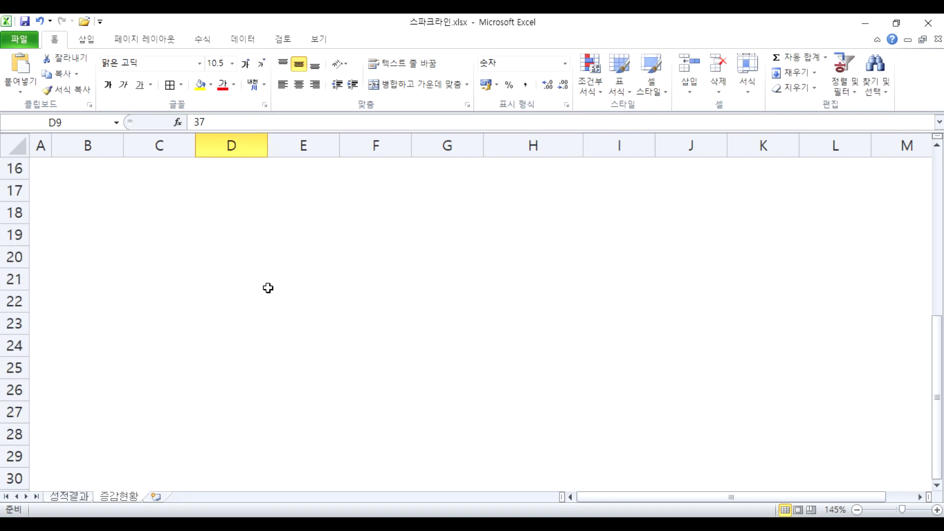
scroll(249, 293, up, 9)
click(70, 496)
scroll(162, 393, down, 2)
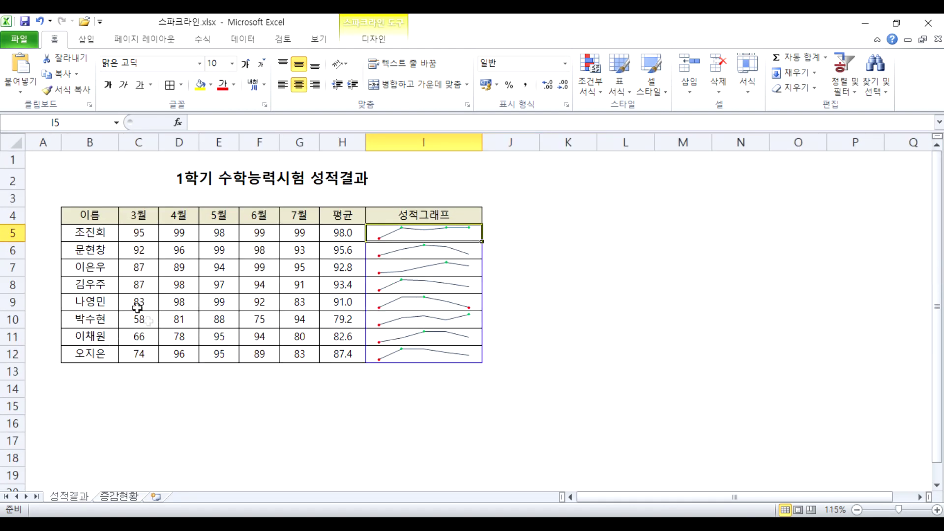
scroll(135, 306, down, 9)
scroll(125, 295, up, 9)
click(117, 496)
scroll(114, 481, up, 4)
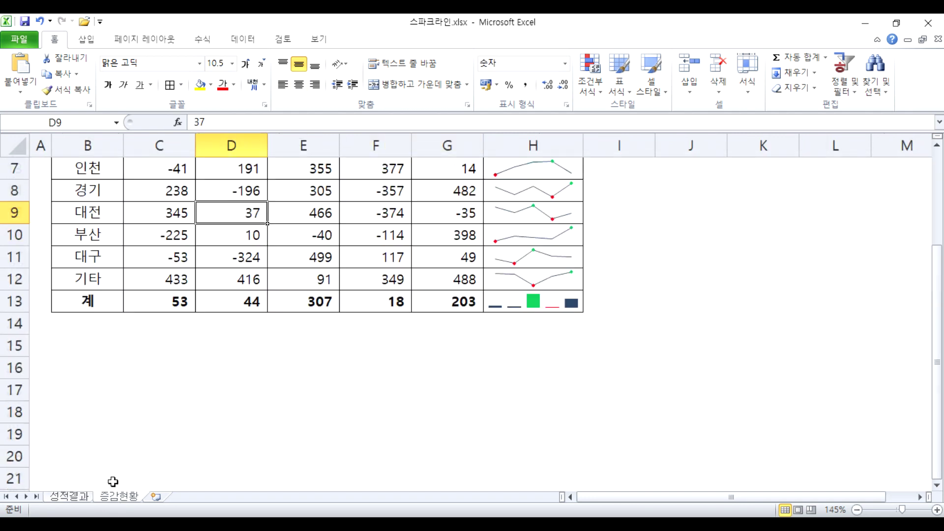
click(86, 498)
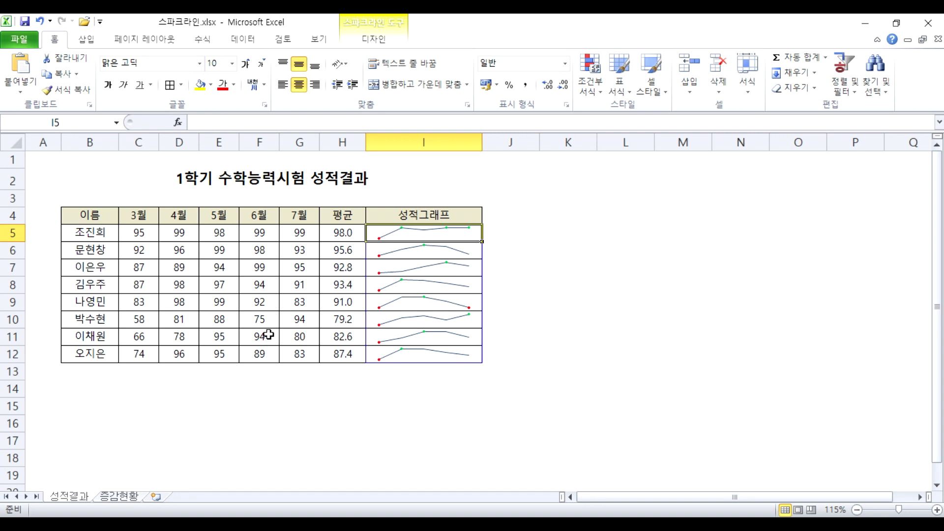
click(136, 492)
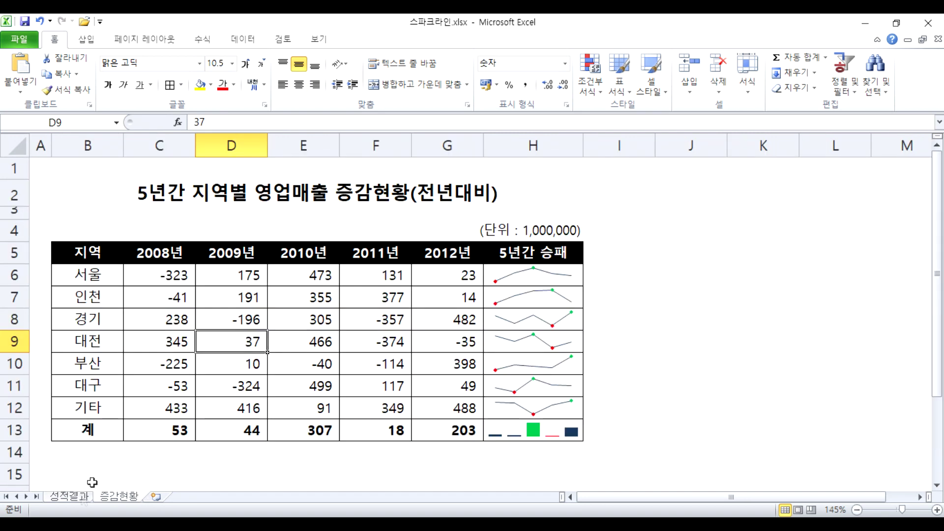
click(70, 497)
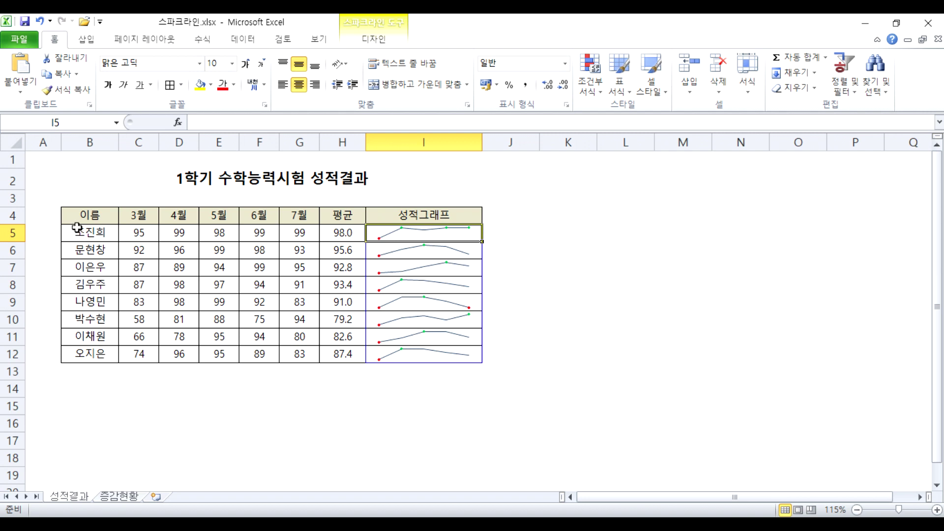
Select the names and 3월–7월 scores (B4:G12) and insert a 2-D clustered column chart
drag(78, 215, 305, 359)
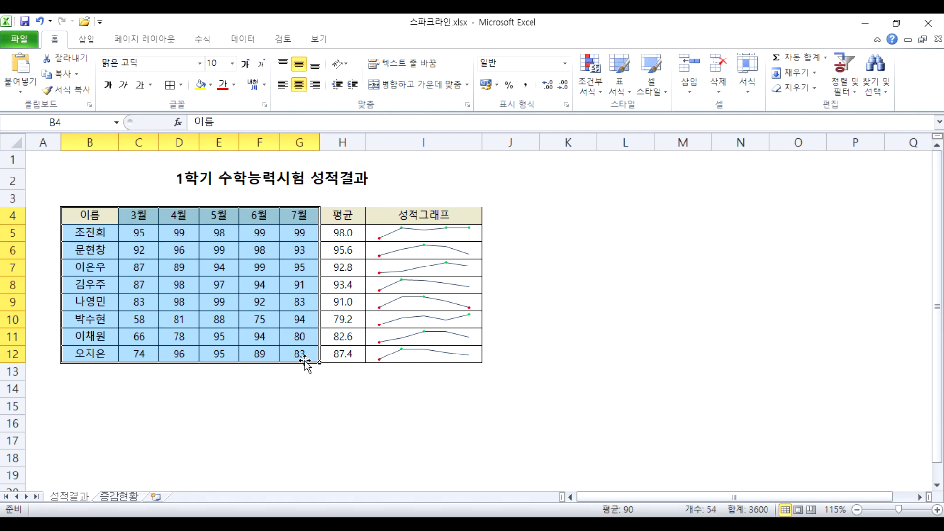
drag(305, 364, 346, 357)
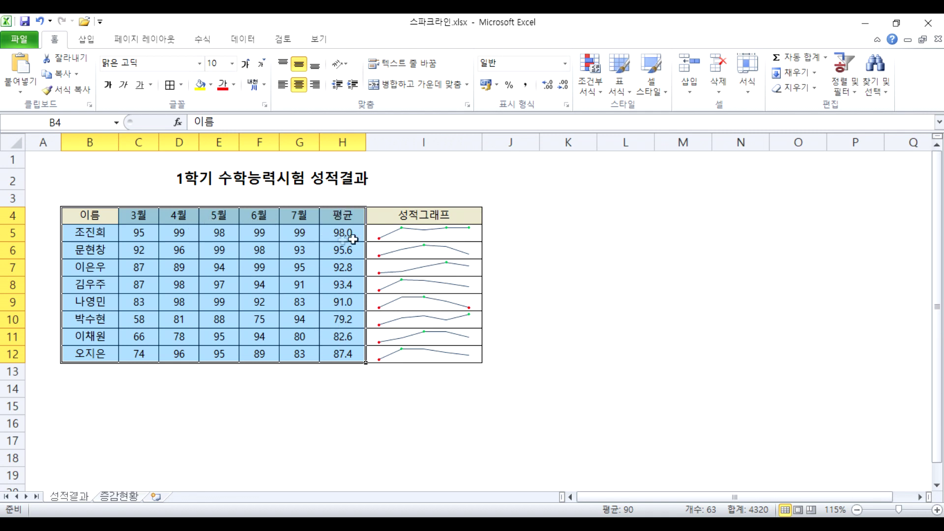
shift+click(306, 352)
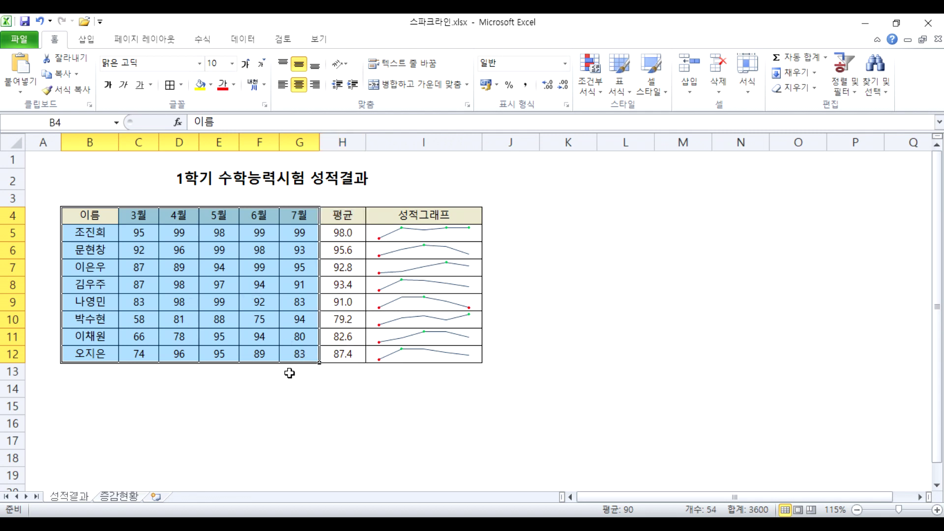
click(89, 42)
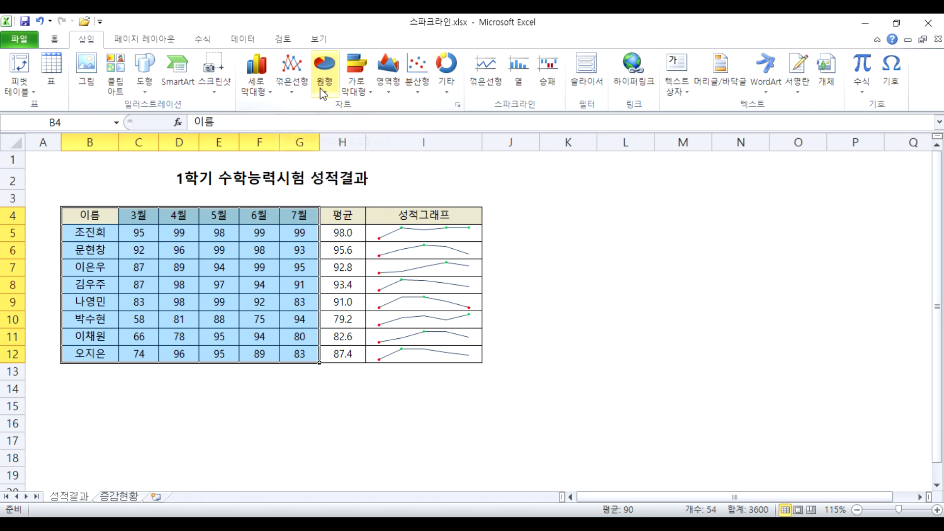
click(456, 105)
click(467, 99)
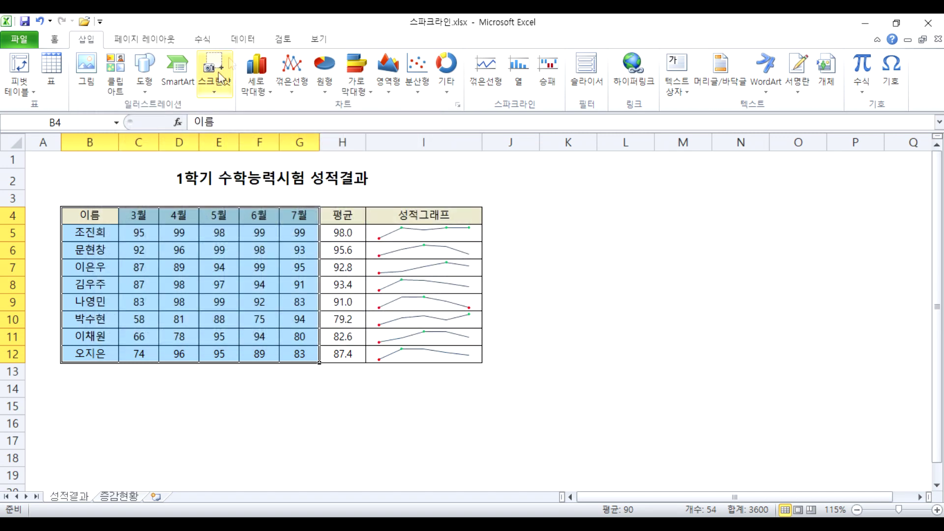
click(265, 92)
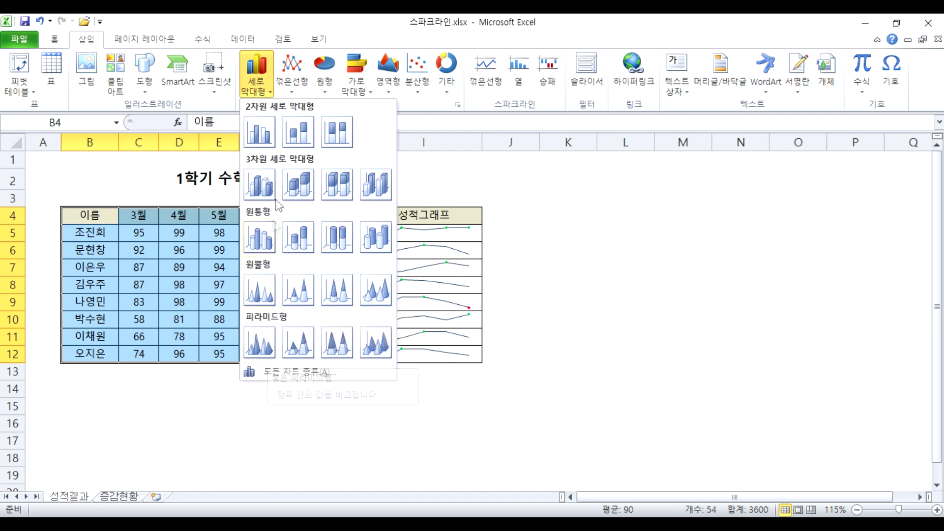
click(264, 135)
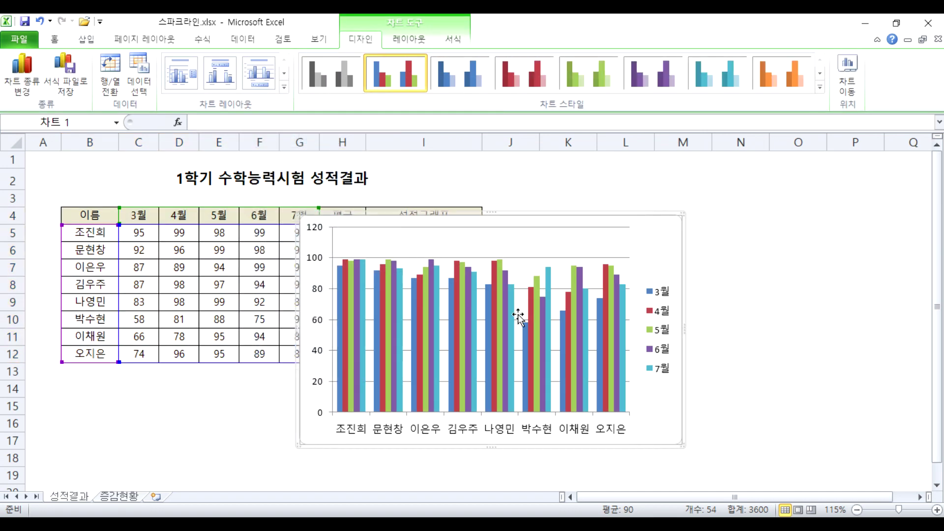
Position the score chart just below the 성적결과 table, then go to the 증감현황 sheet
drag(660, 245, 423, 410)
scroll(484, 377, down, 4)
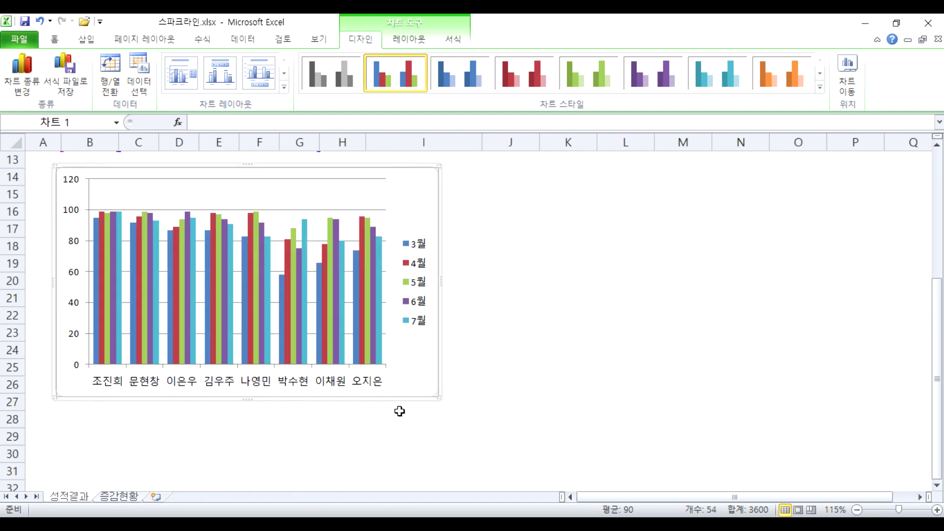
drag(405, 206, 412, 215)
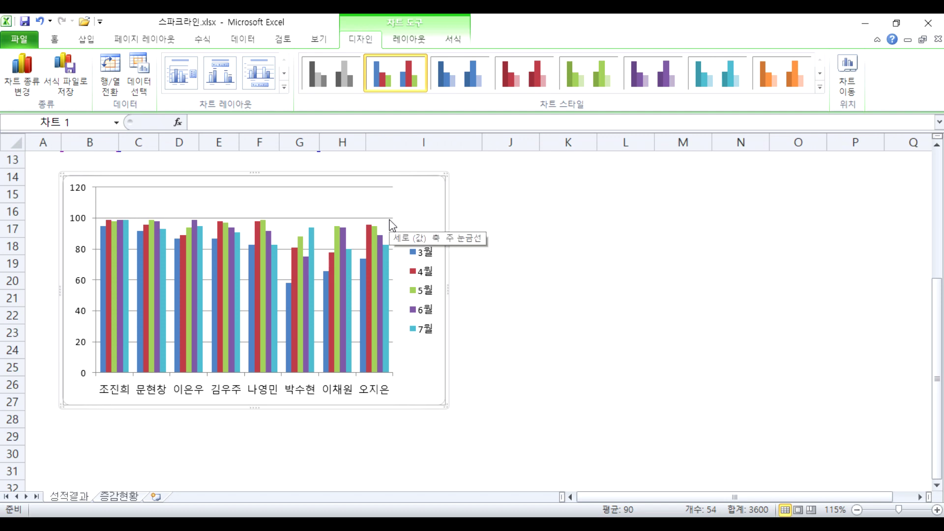
scroll(361, 258, up, 3)
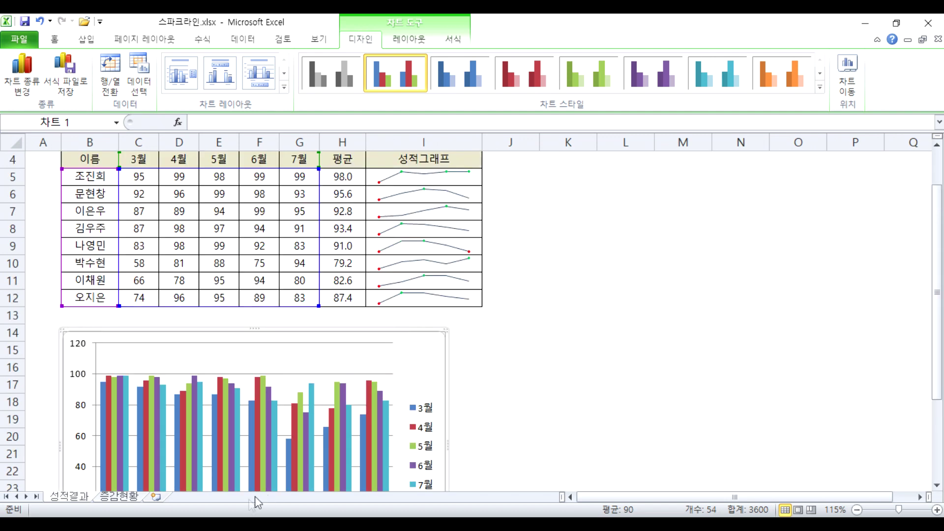
click(117, 497)
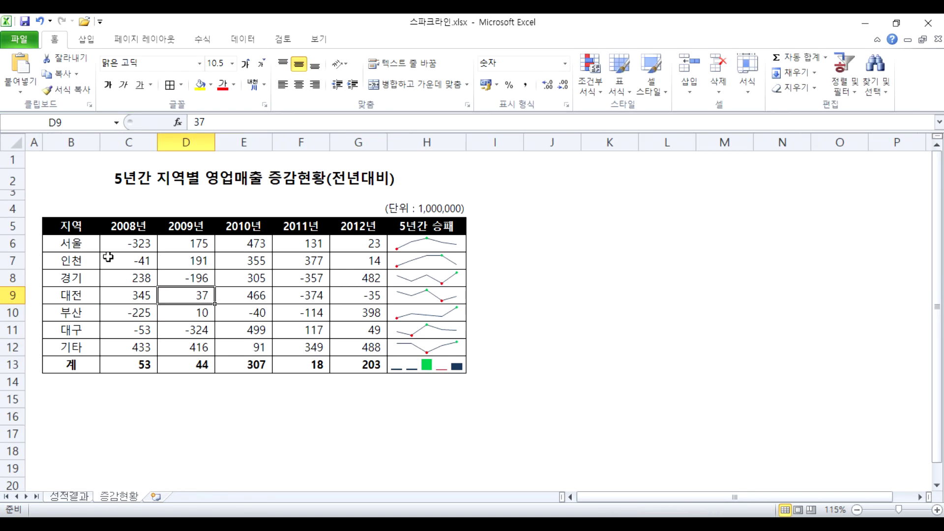
Chart the regional data B5:G12 as a clustered column chart placed below the 증감현황 table
drag(78, 226, 346, 346)
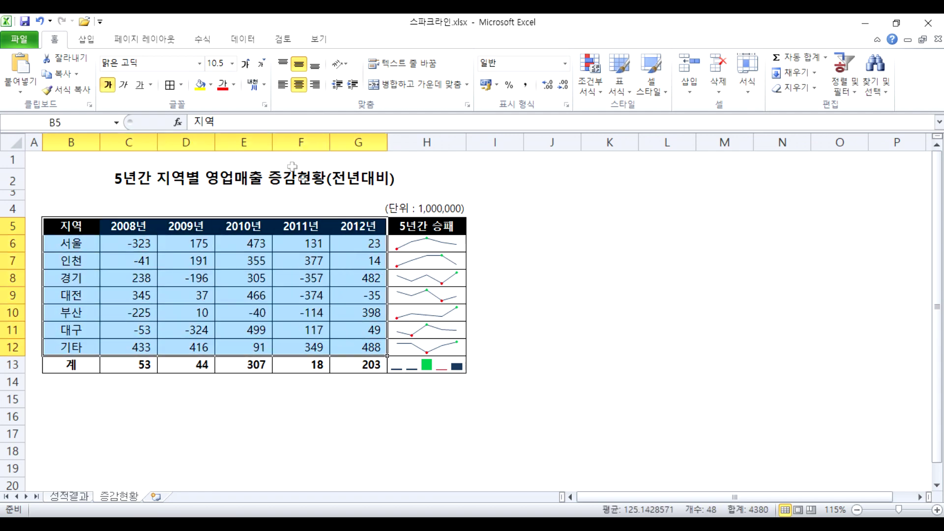
click(86, 40)
click(257, 74)
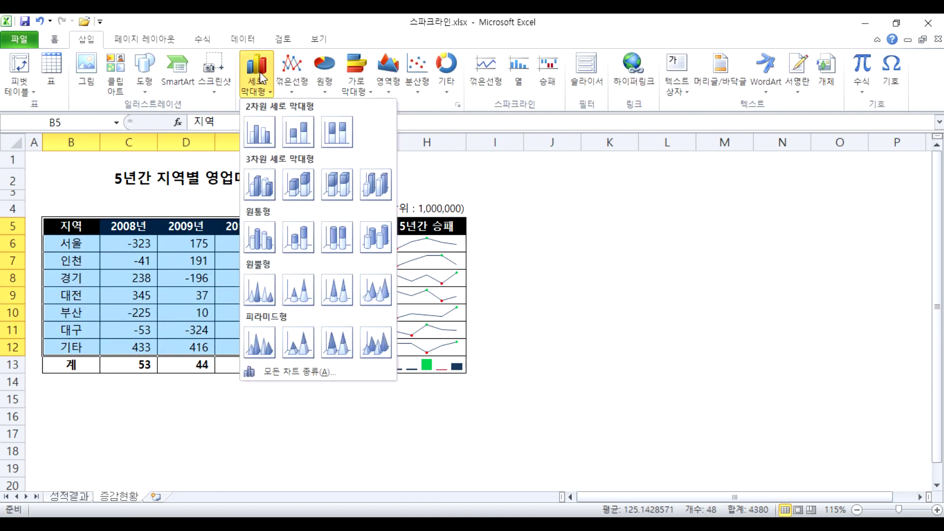
click(258, 134)
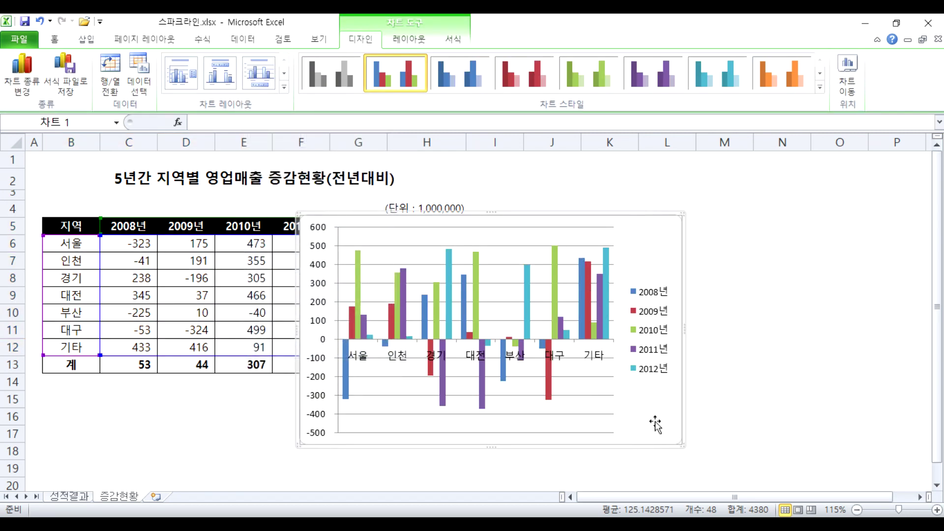
scroll(663, 310, down, 2)
drag(663, 310, 607, 481)
scroll(590, 443, up, 2)
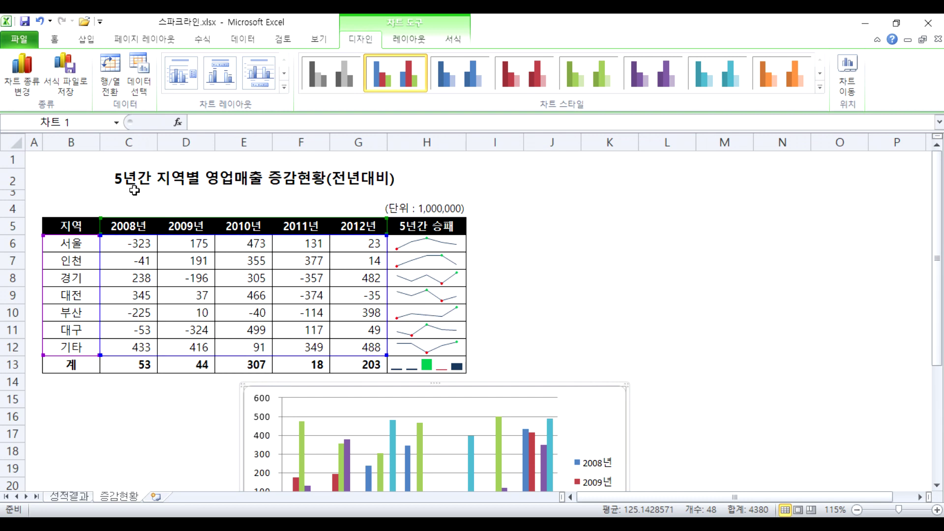
scroll(511, 421, down, 3)
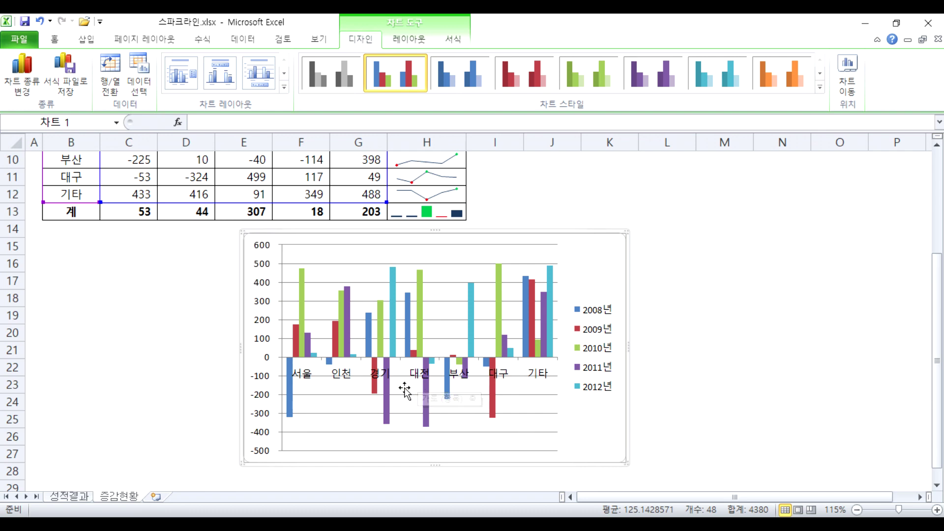
On 성적결과, check the score chart's bar values and select its vertical value axis
click(85, 497)
scroll(450, 359, down, 3)
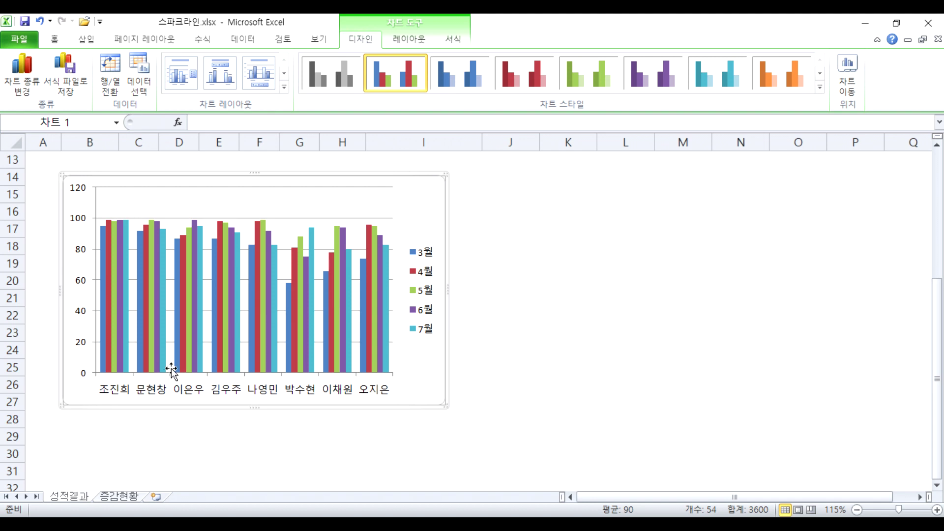
scroll(167, 375, up, 3)
scroll(167, 375, down, 3)
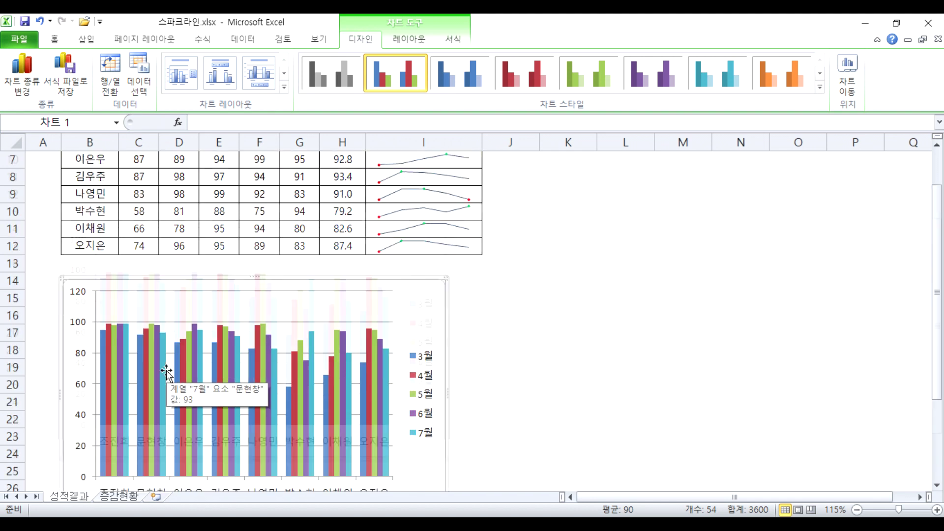
mouse_move(192, 352)
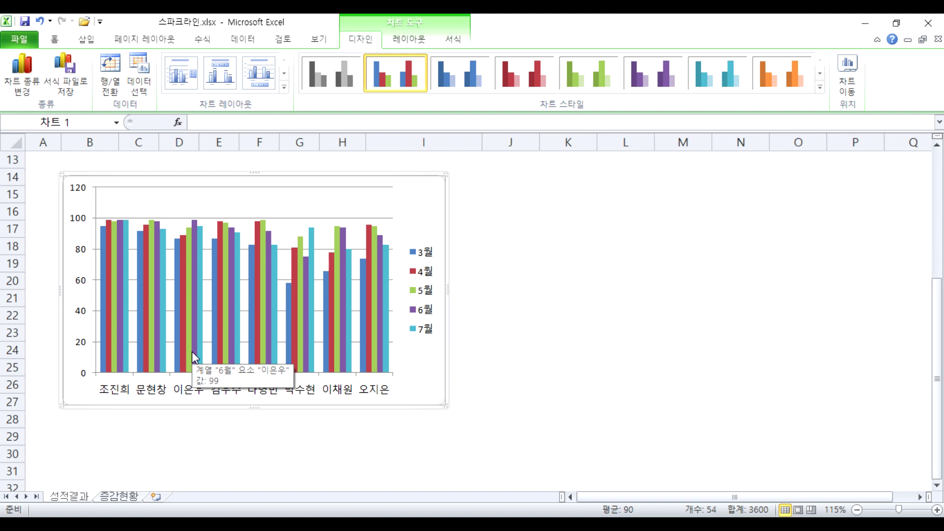
scroll(179, 331, up, 4)
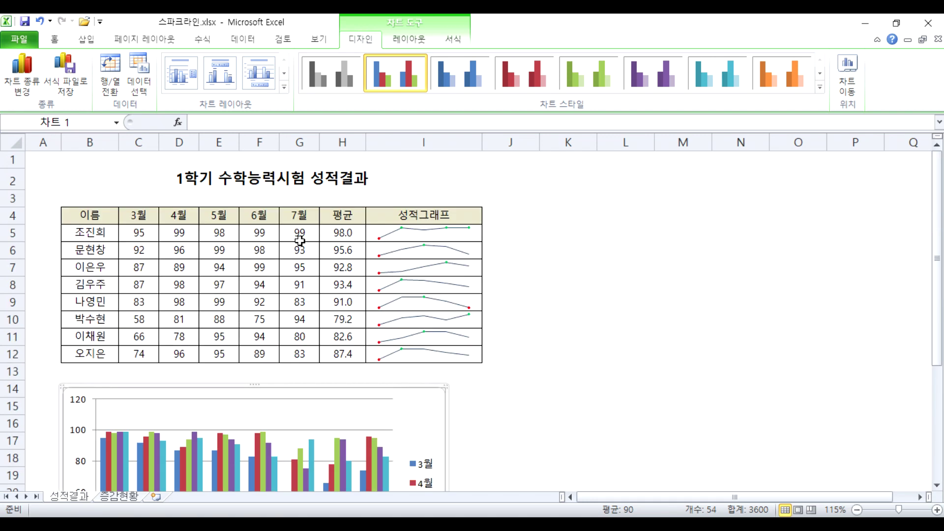
scroll(249, 261, down, 2)
scroll(71, 301, down, 2)
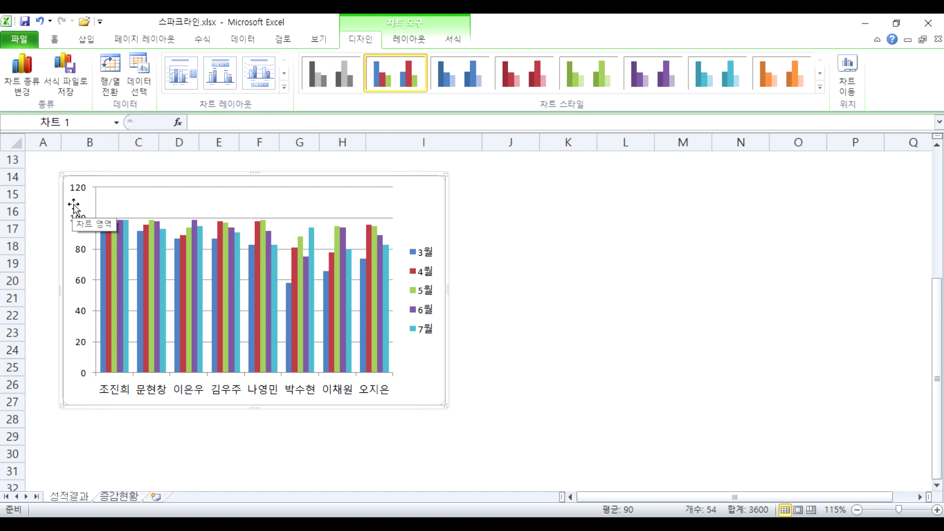
mouse_move(232, 258)
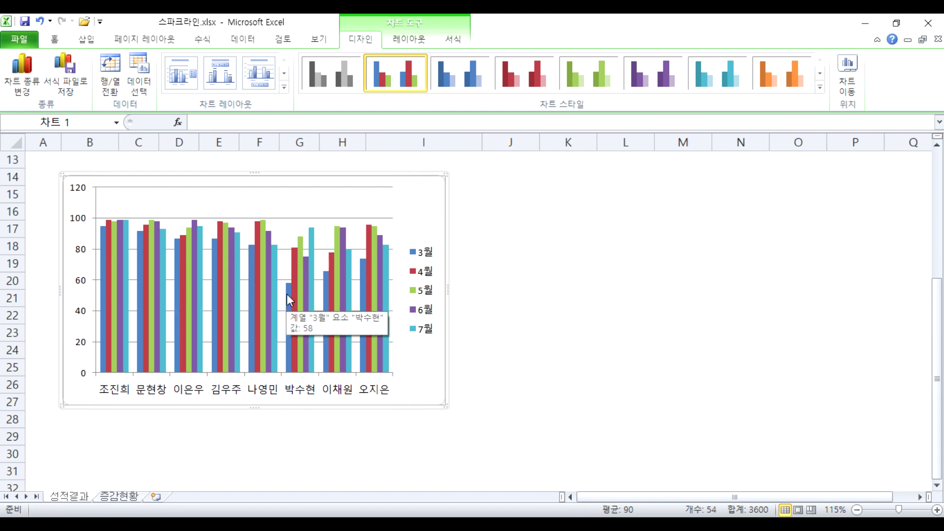
mouse_move(291, 290)
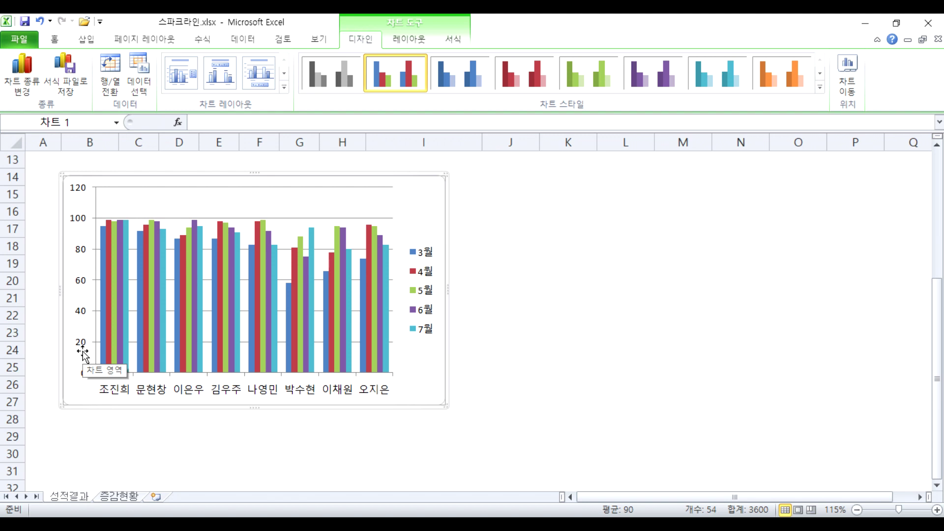
click(83, 253)
Open Format Axis for the score chart's vertical axis (0–120, major unit 20) beside the chart
double_click(83, 253)
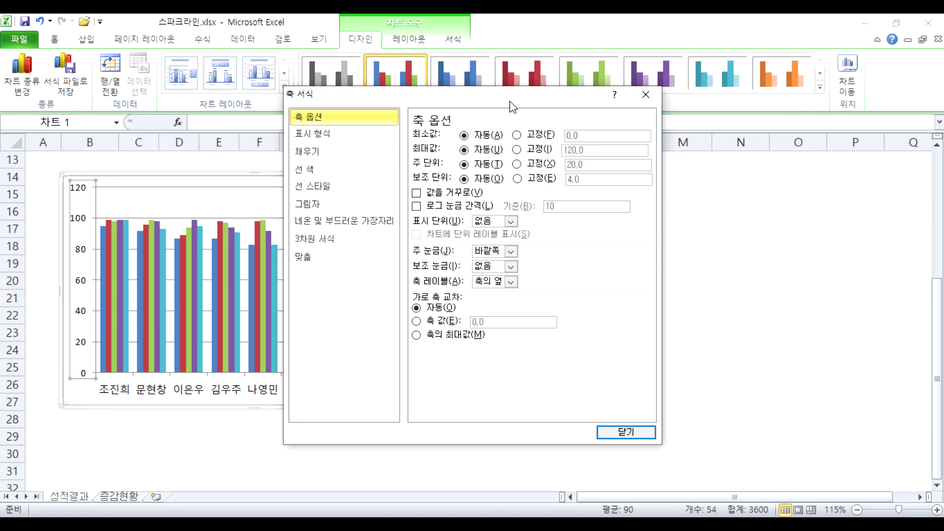
click(645, 94)
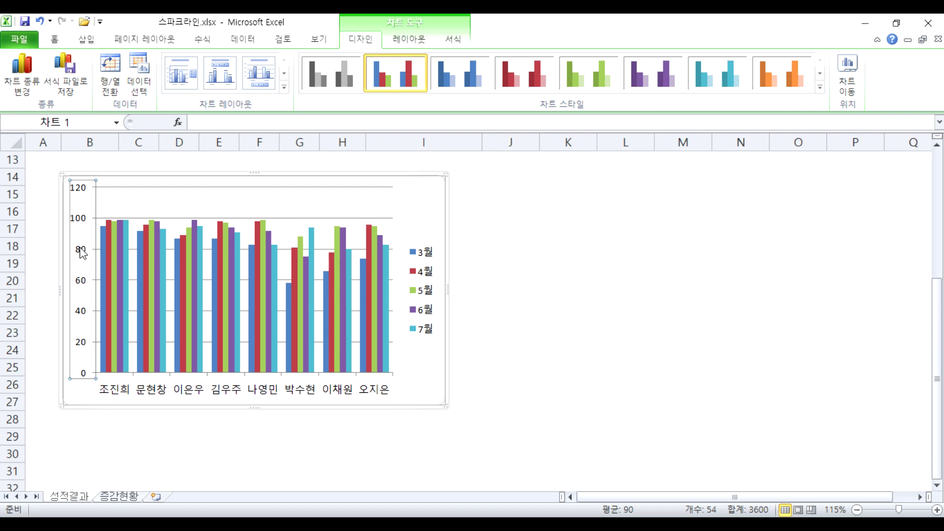
double_click(82, 252)
drag(482, 96, 760, 148)
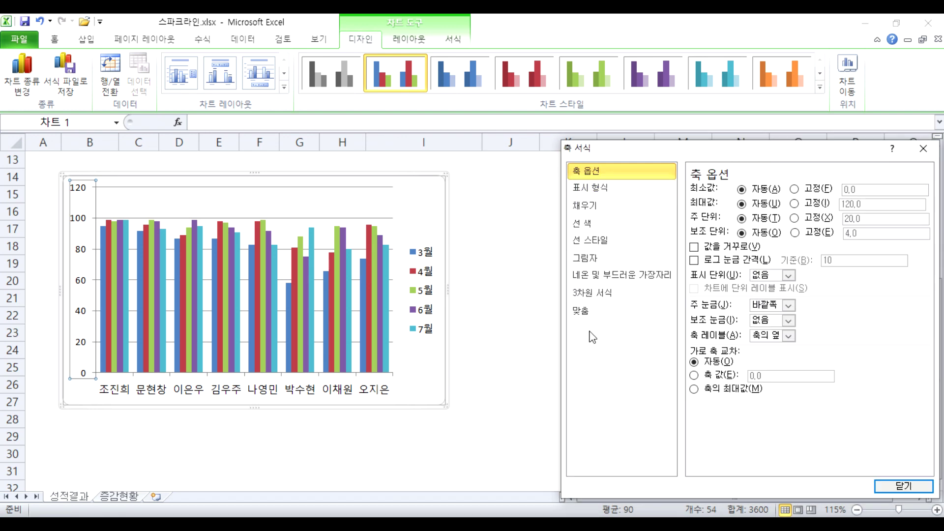